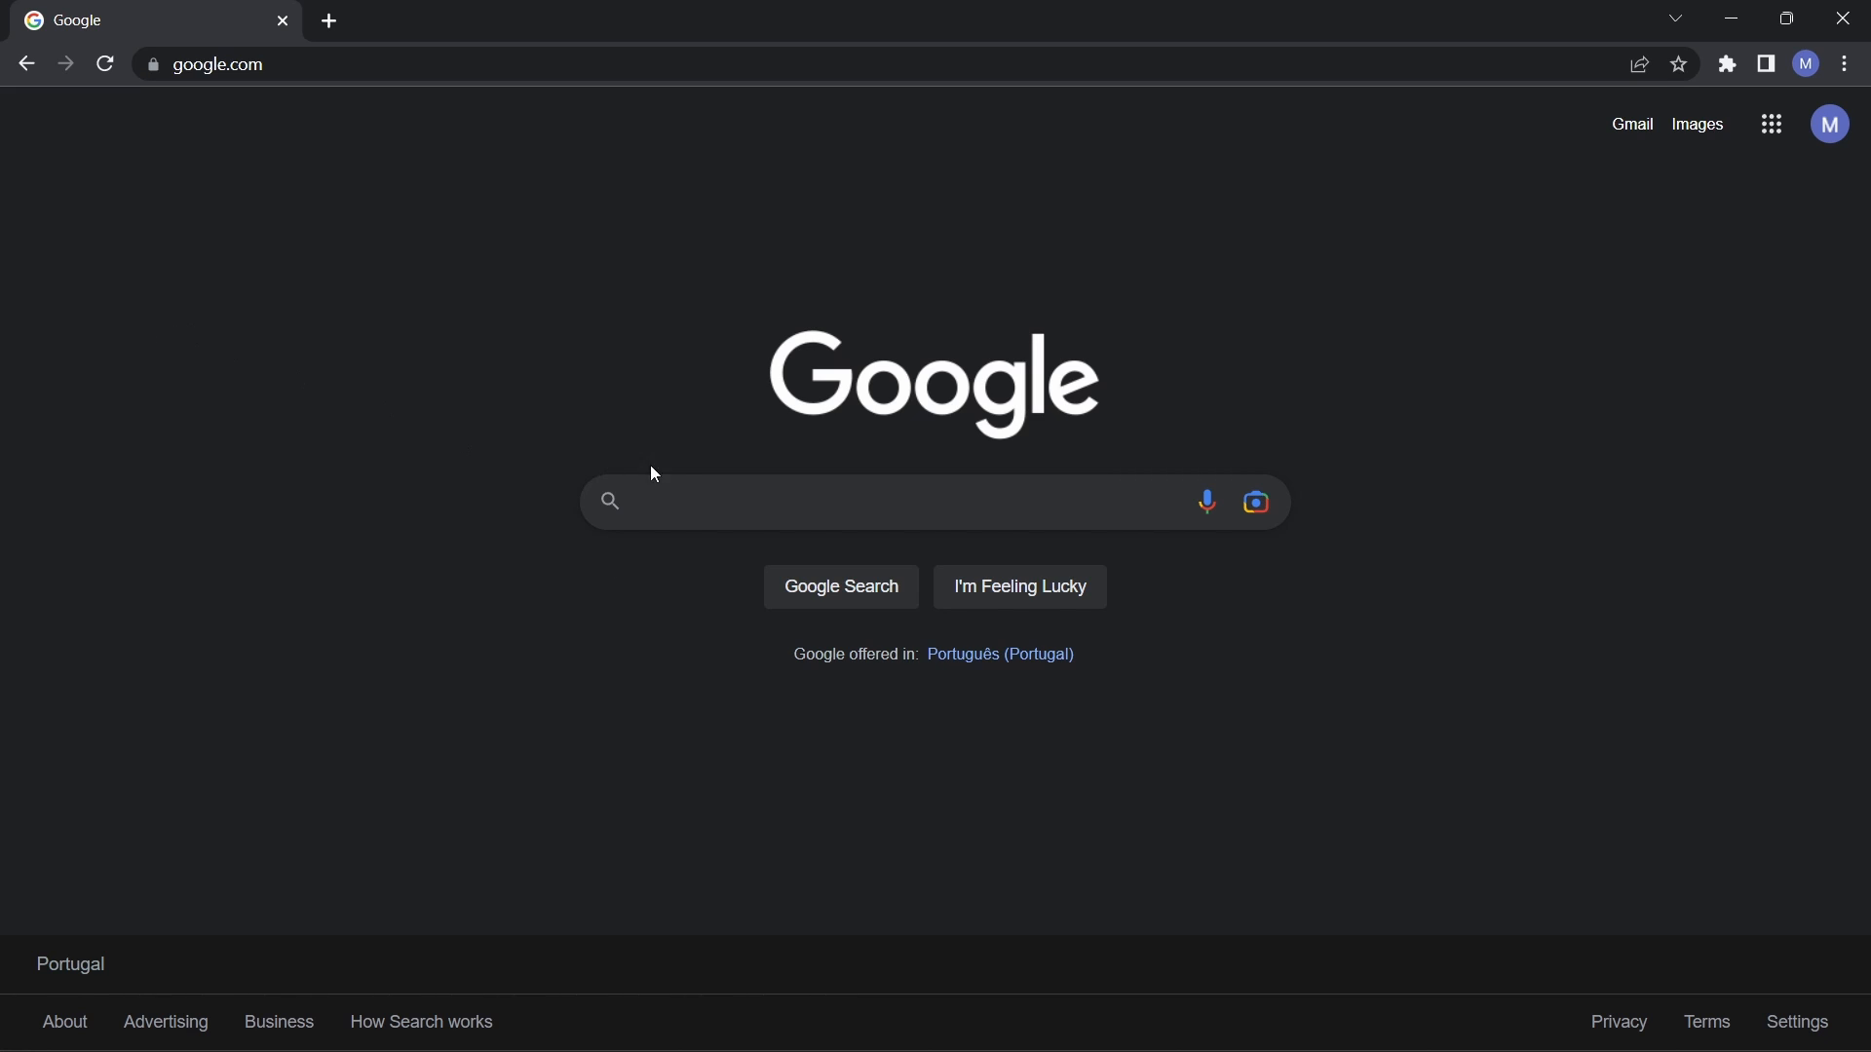
Step: Search Google for docker, open the official Docker site and download Docker Desktop for Windows
type("docker")
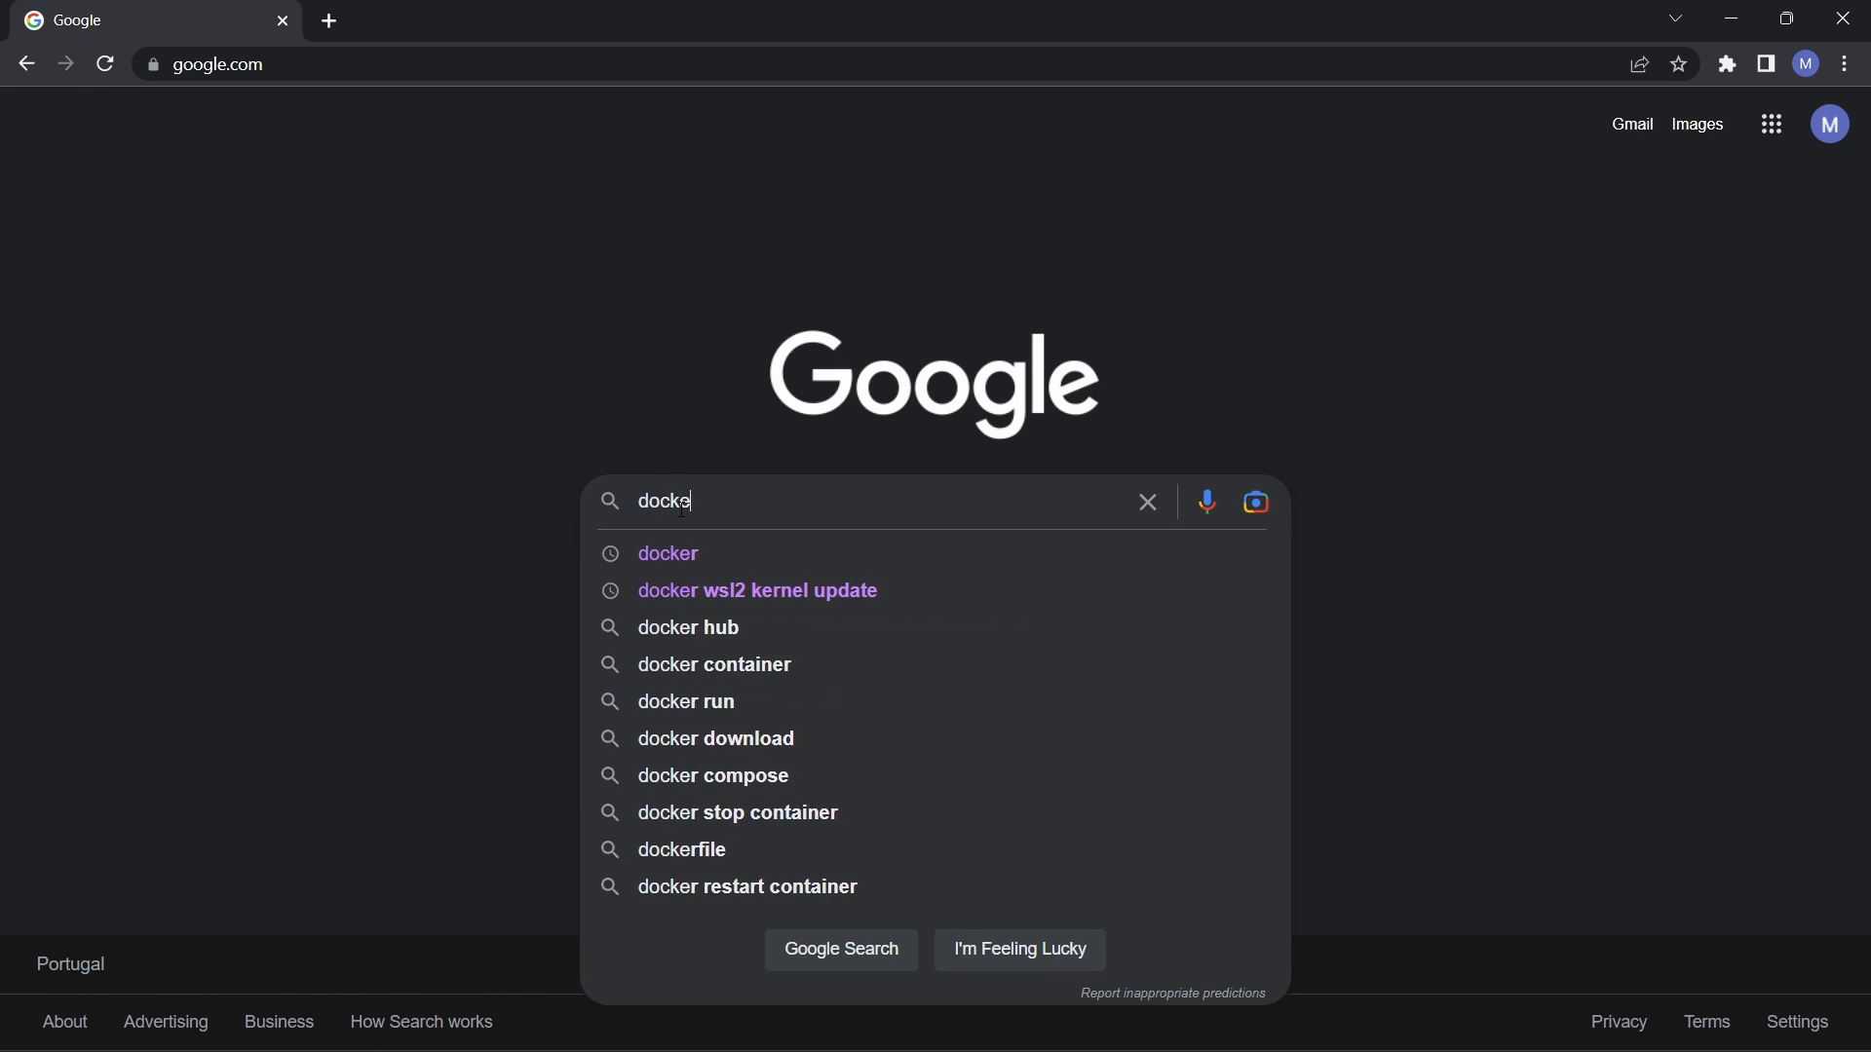
key("Return")
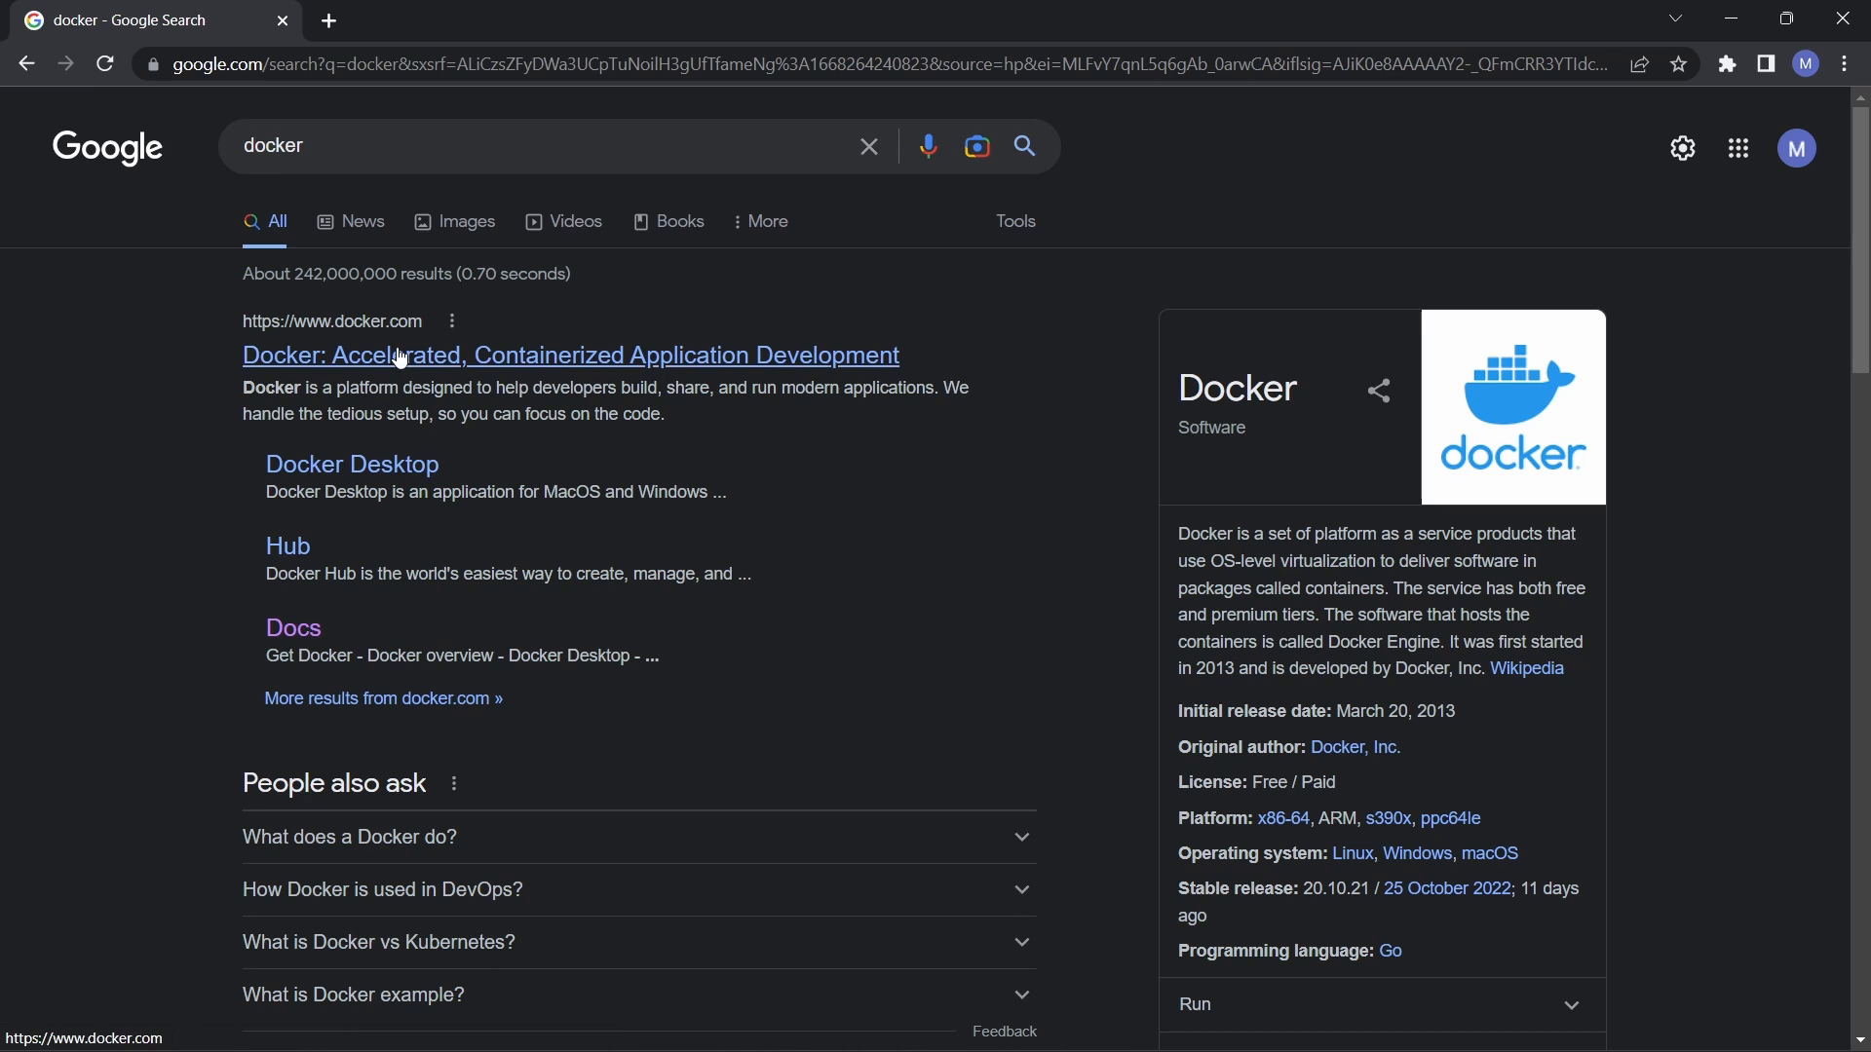
left_click(394, 356)
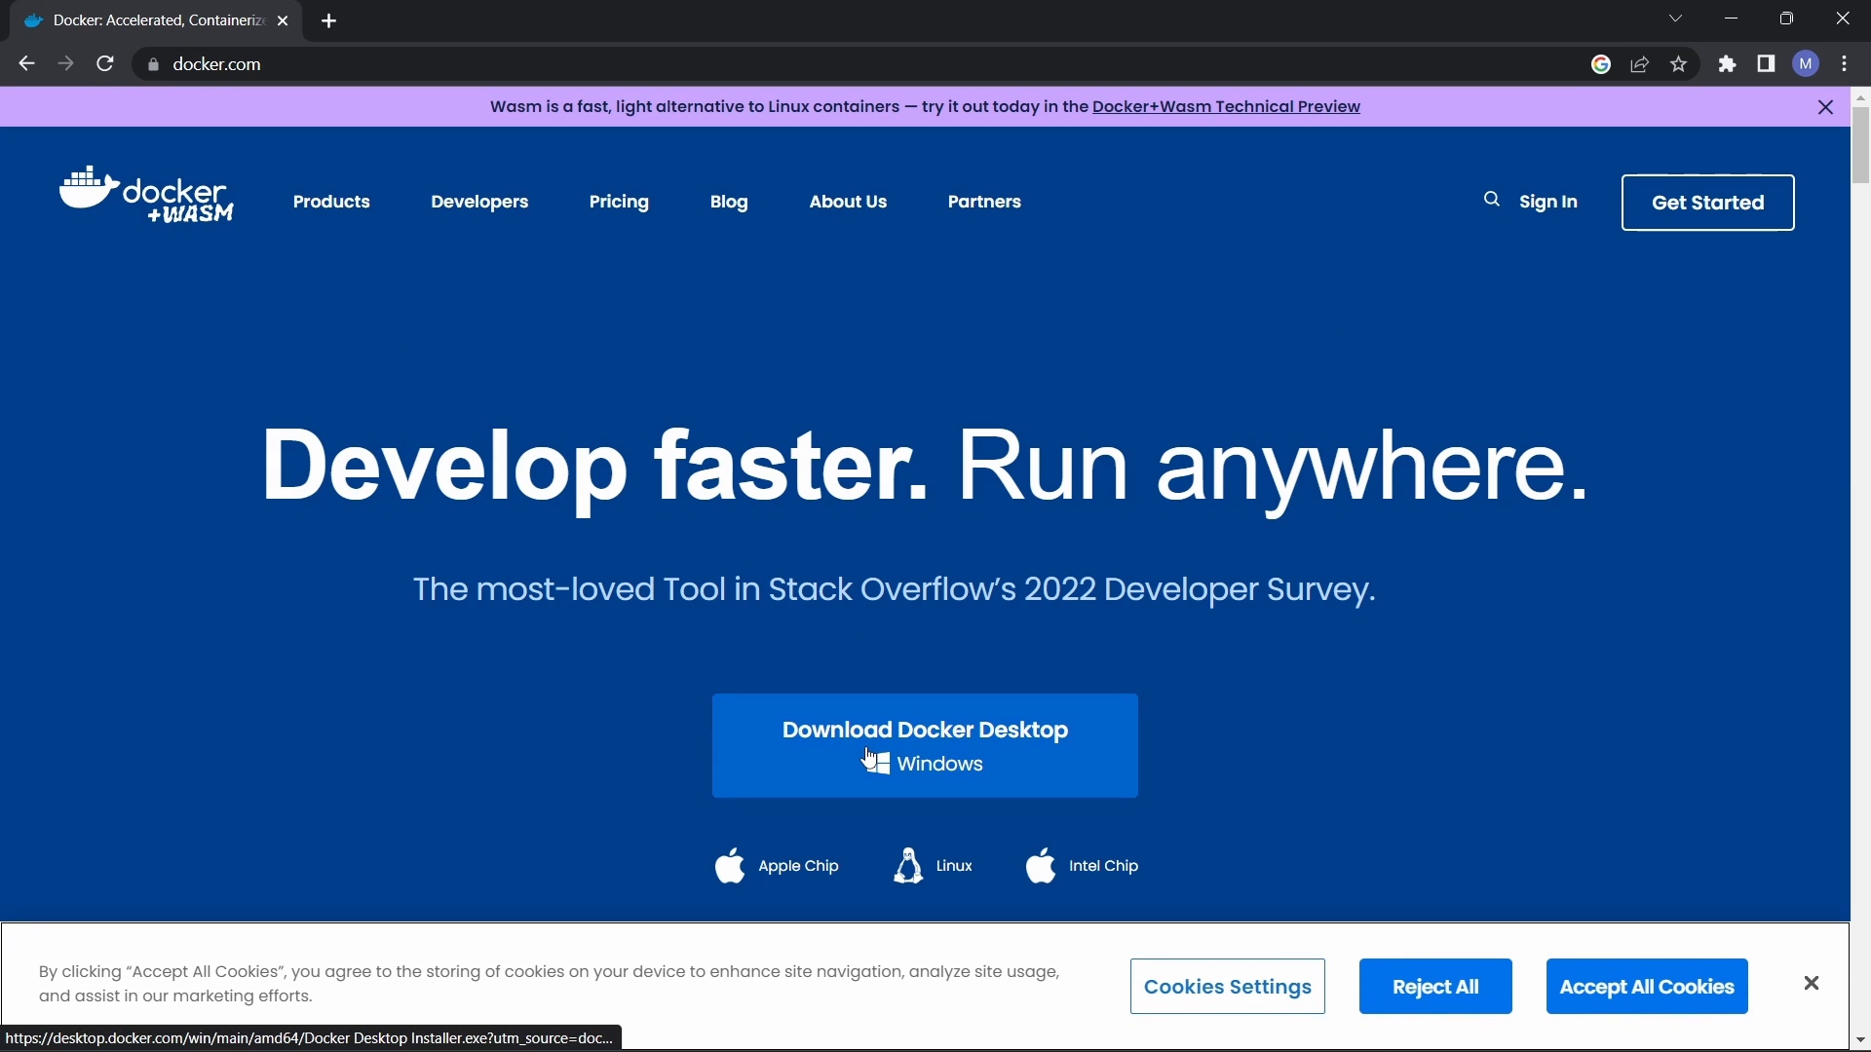
left_click(906, 758)
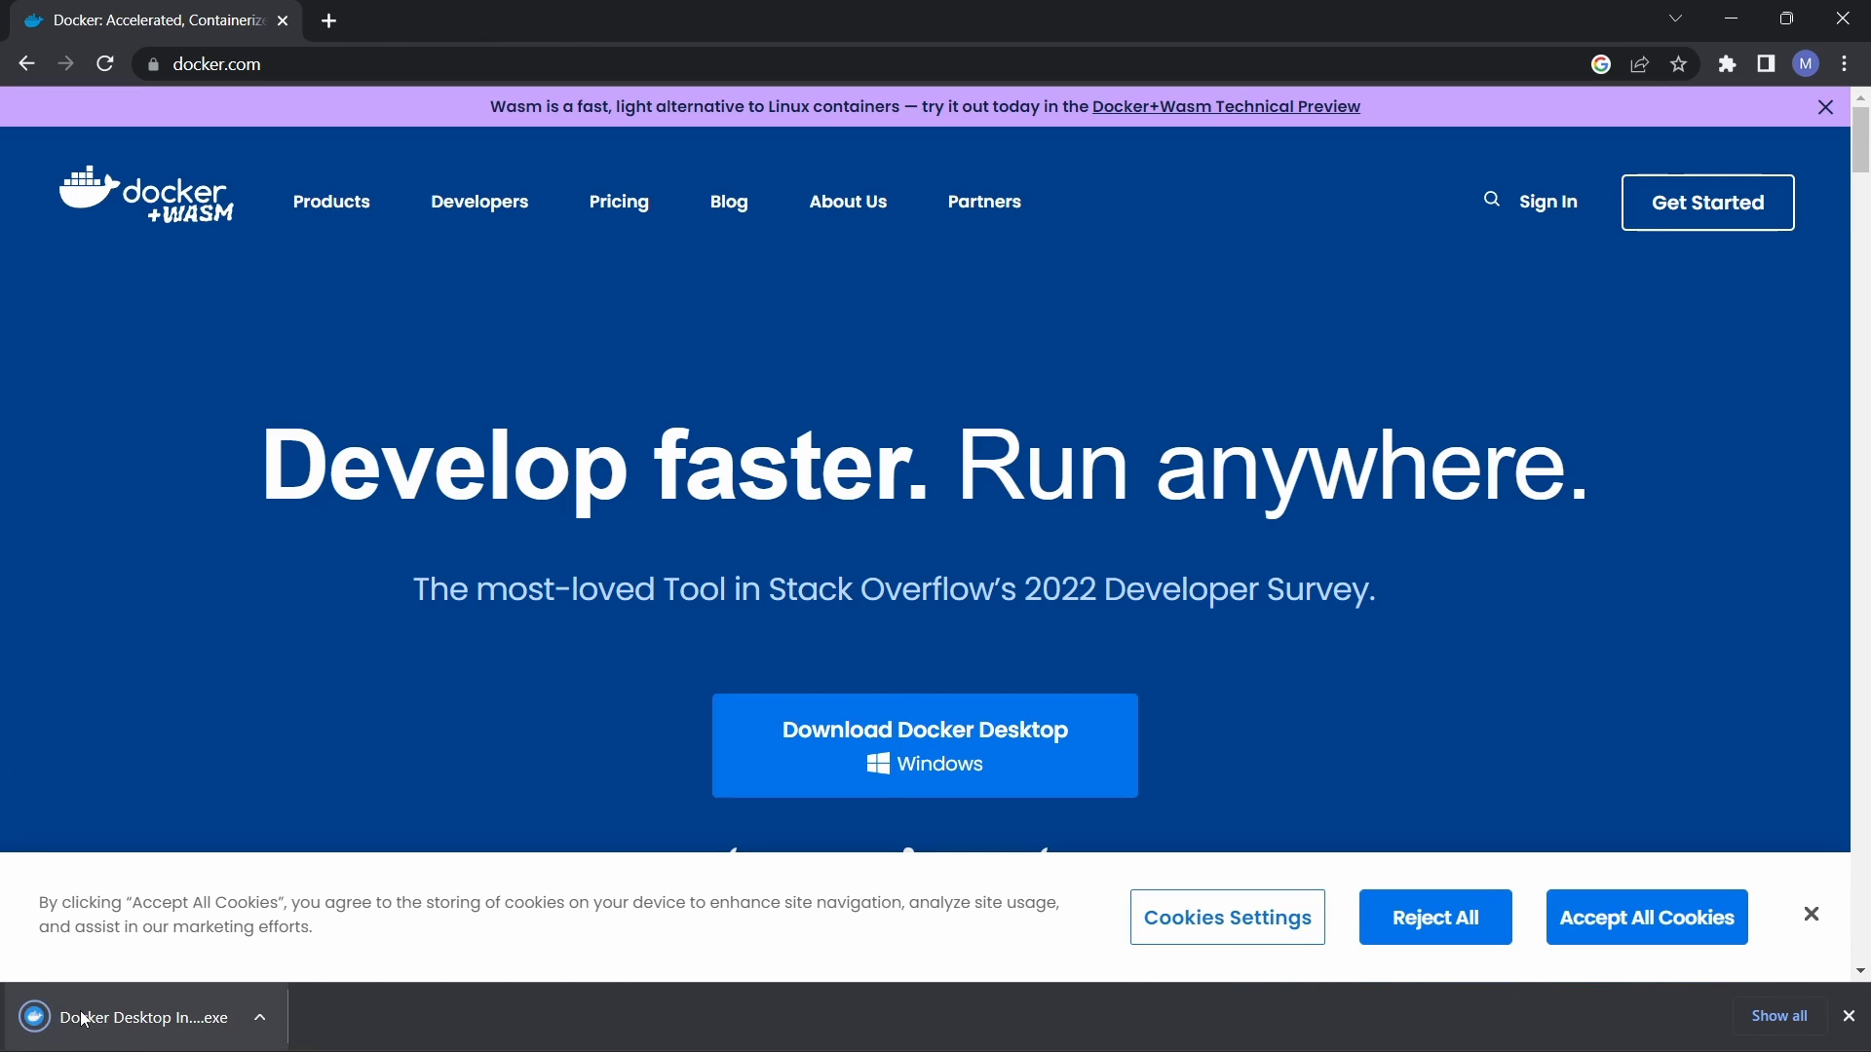
Step: Run the downloaded Docker Desktop installer with a desktop shortcut and close it after installation
left_click(86, 1020)
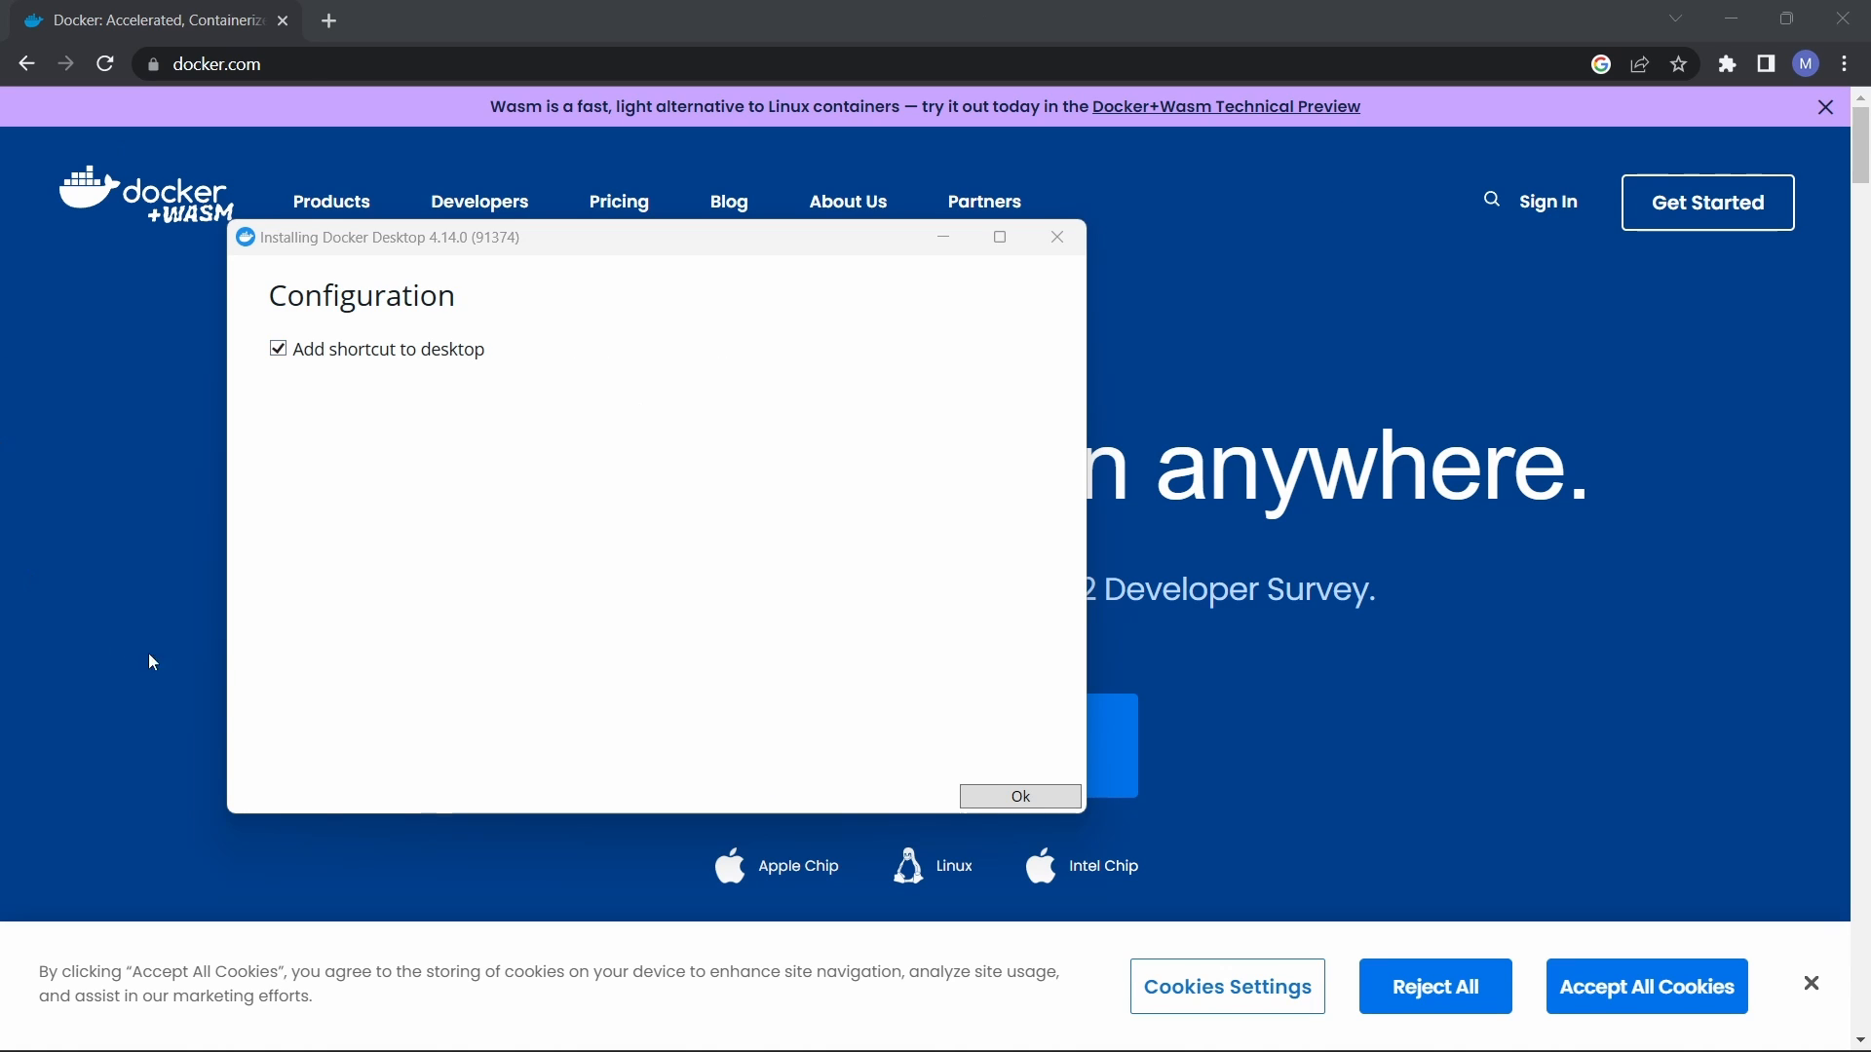
left_click(1021, 797)
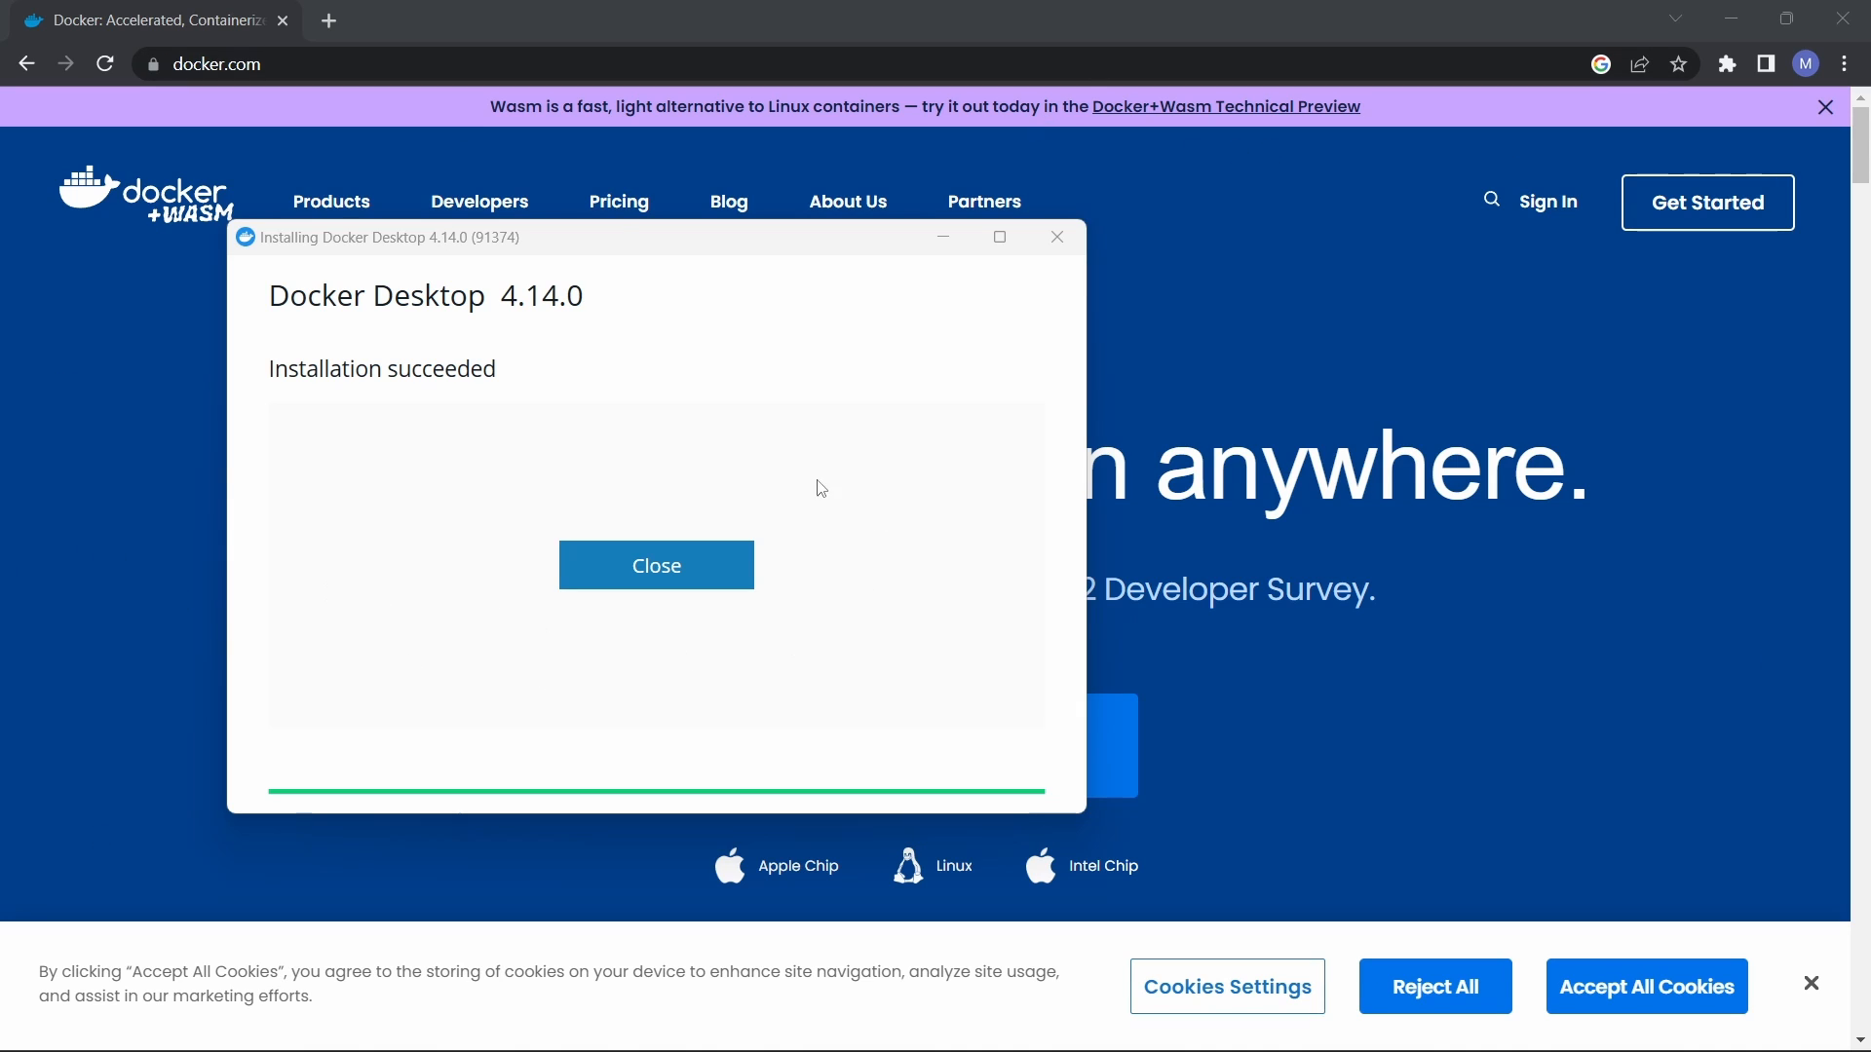
left_click(687, 567)
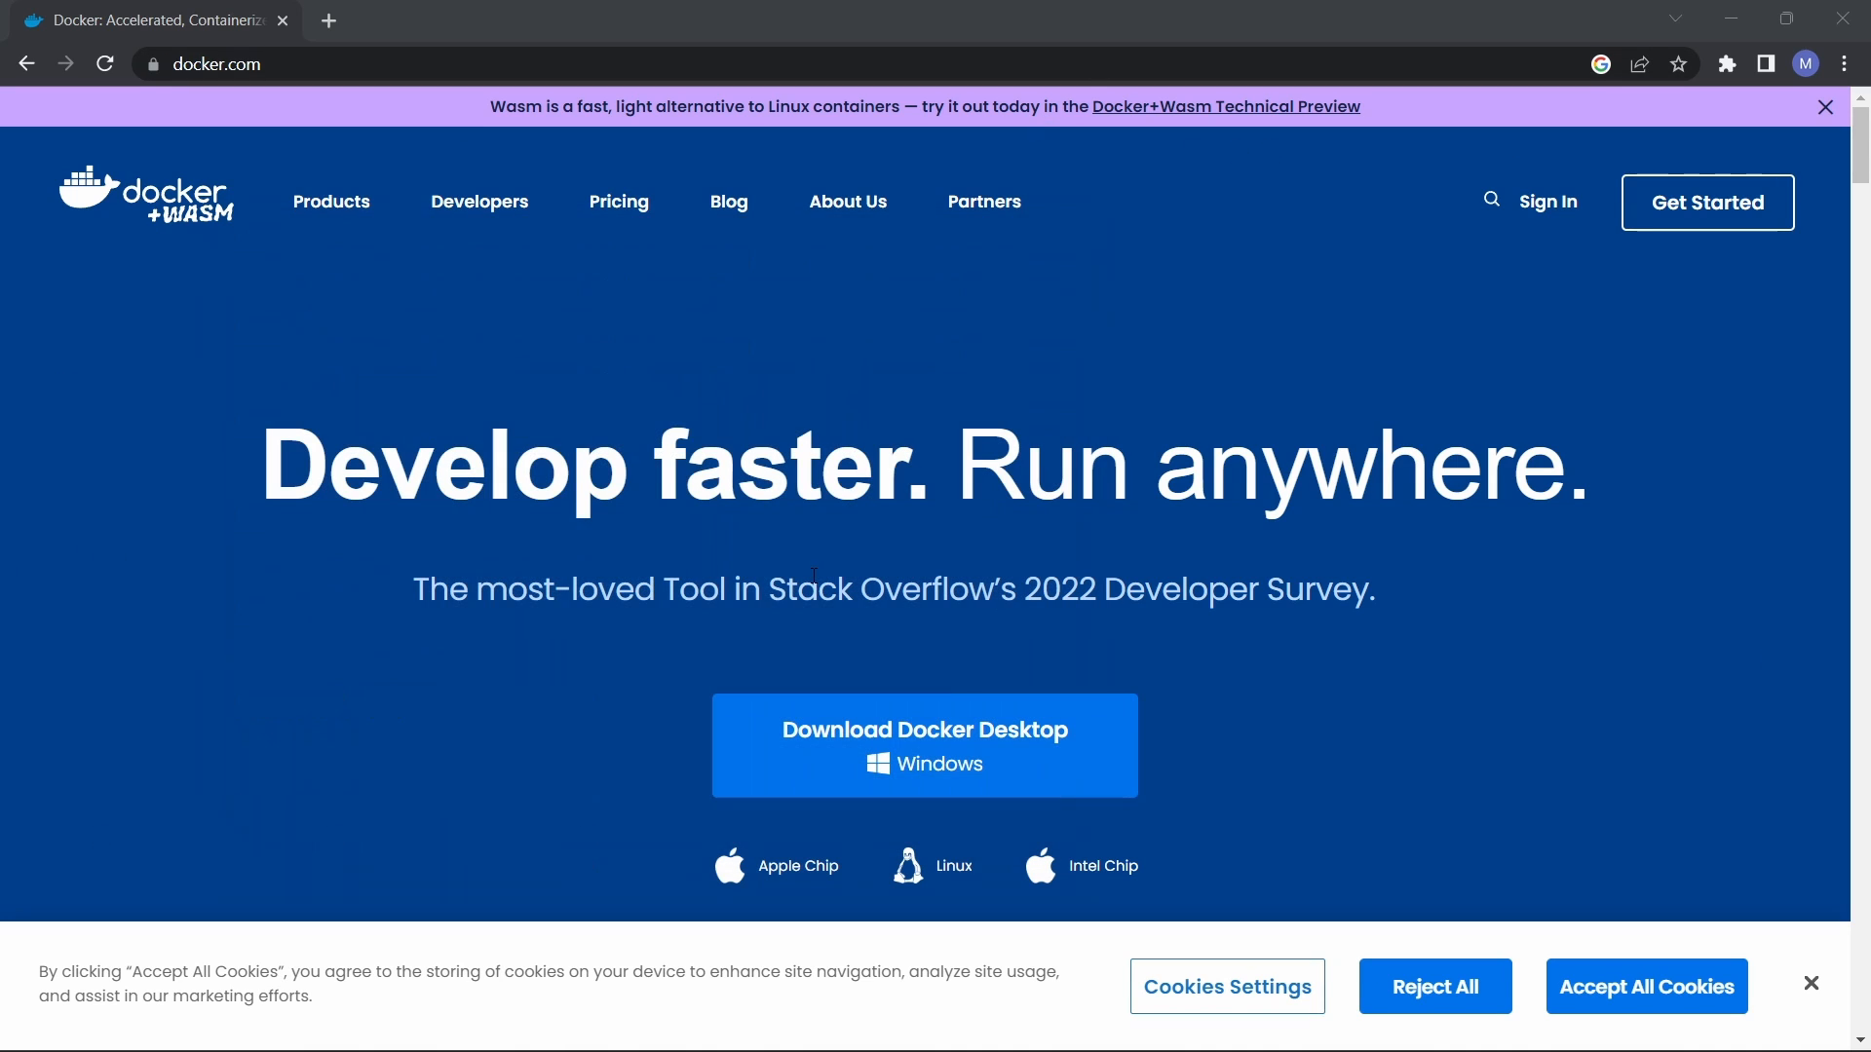
Step: Minimize the browser, launch Docker Desktop from the desktop and accept the subscription service agreement
left_click(1726, 19)
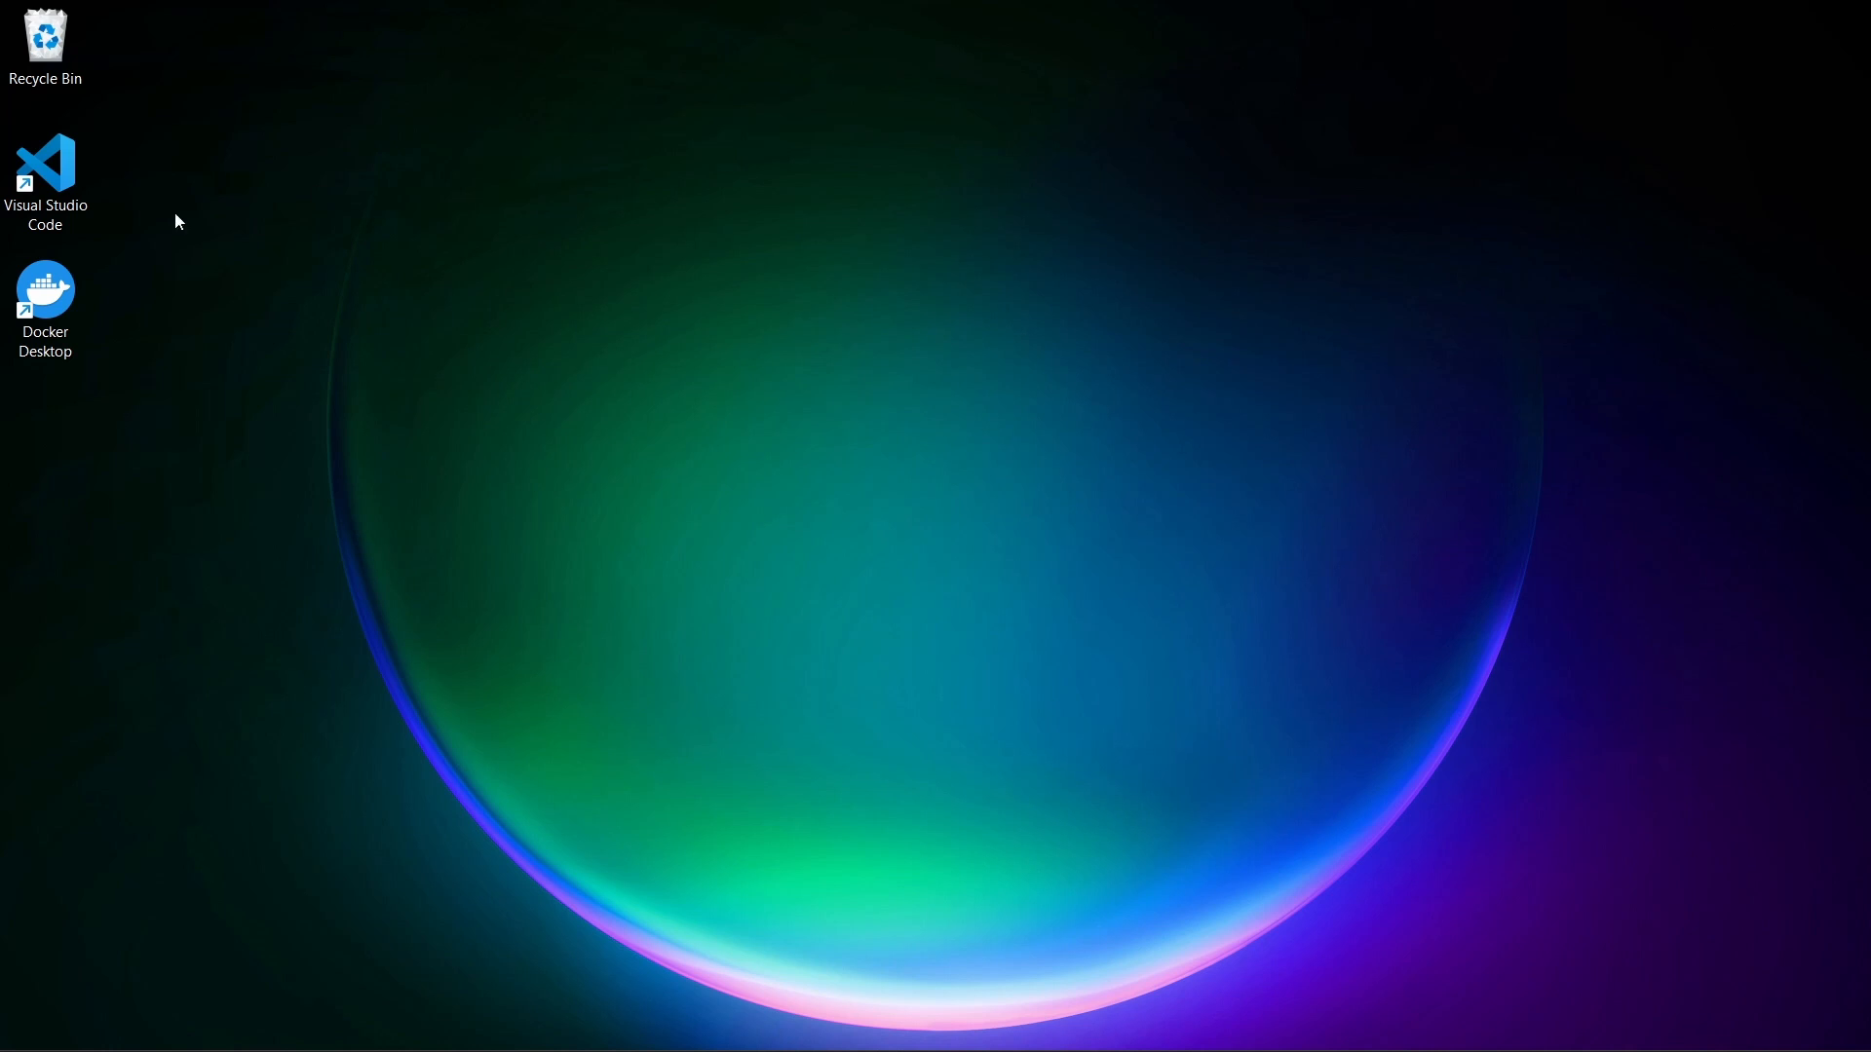
double_click(46, 292)
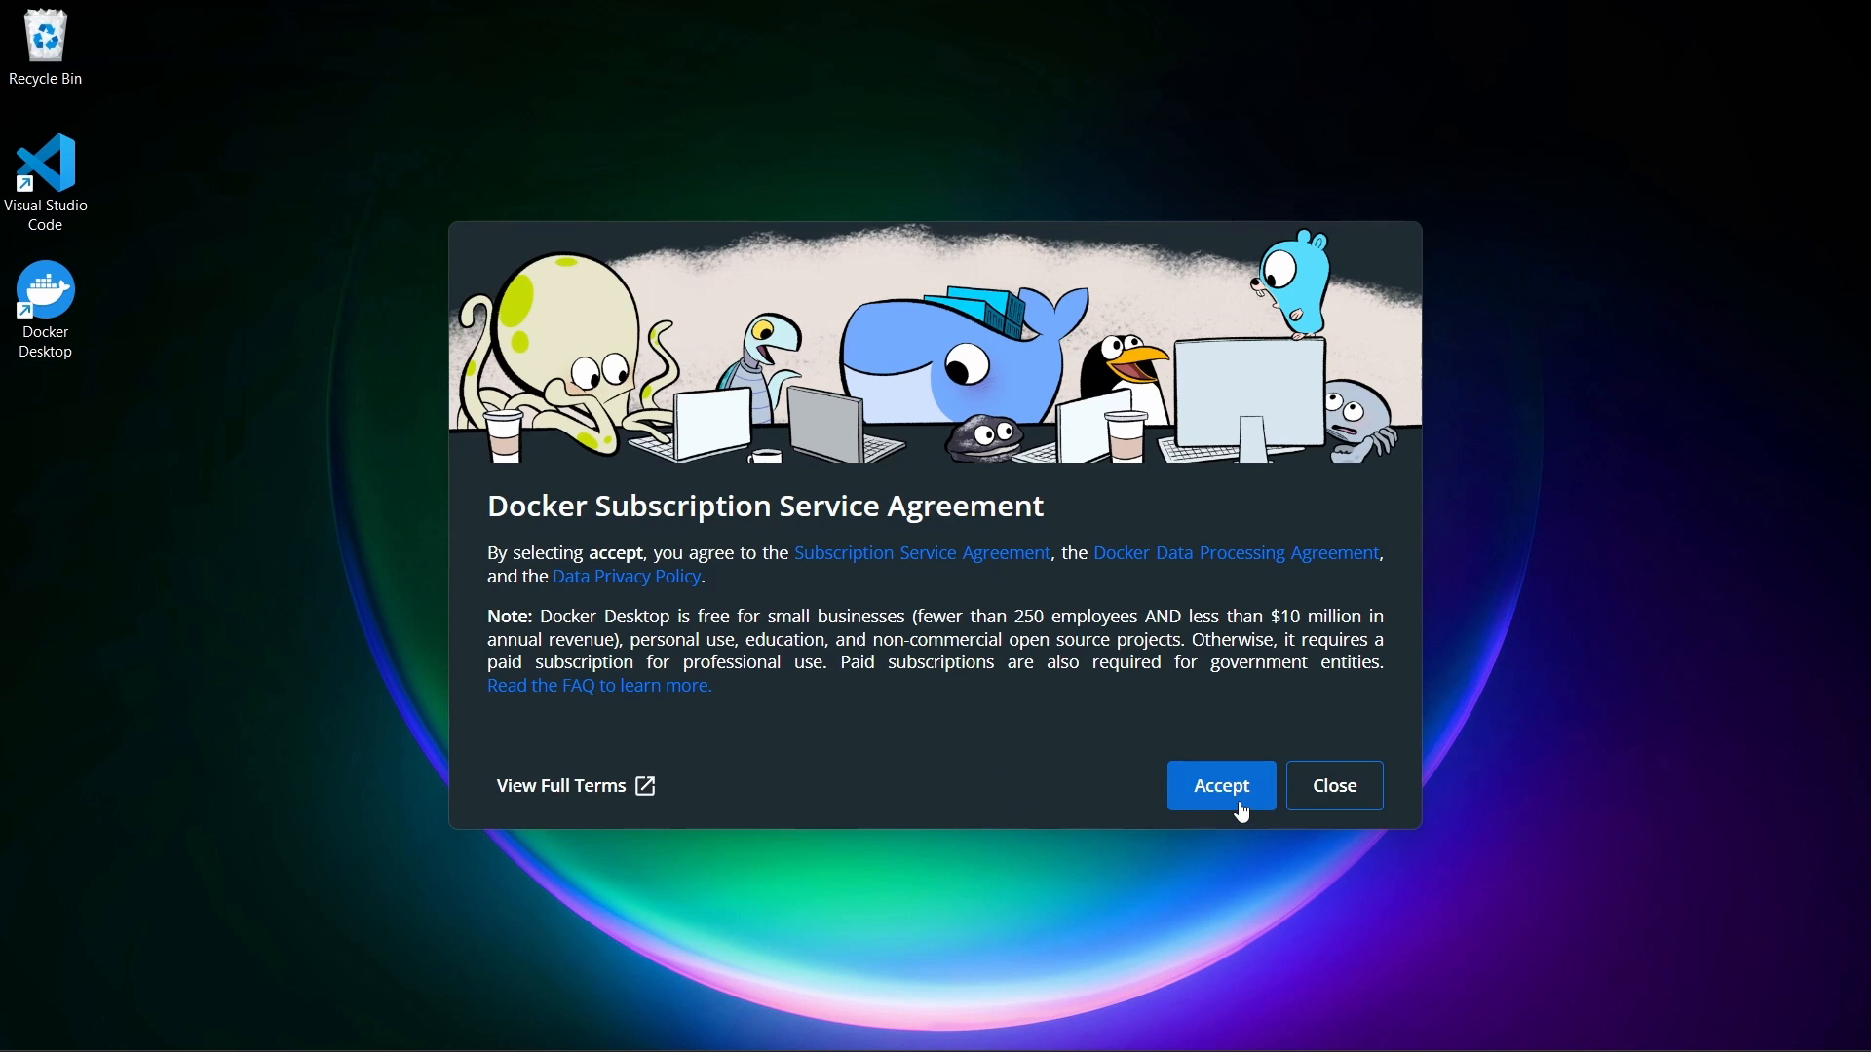
left_click(1242, 807)
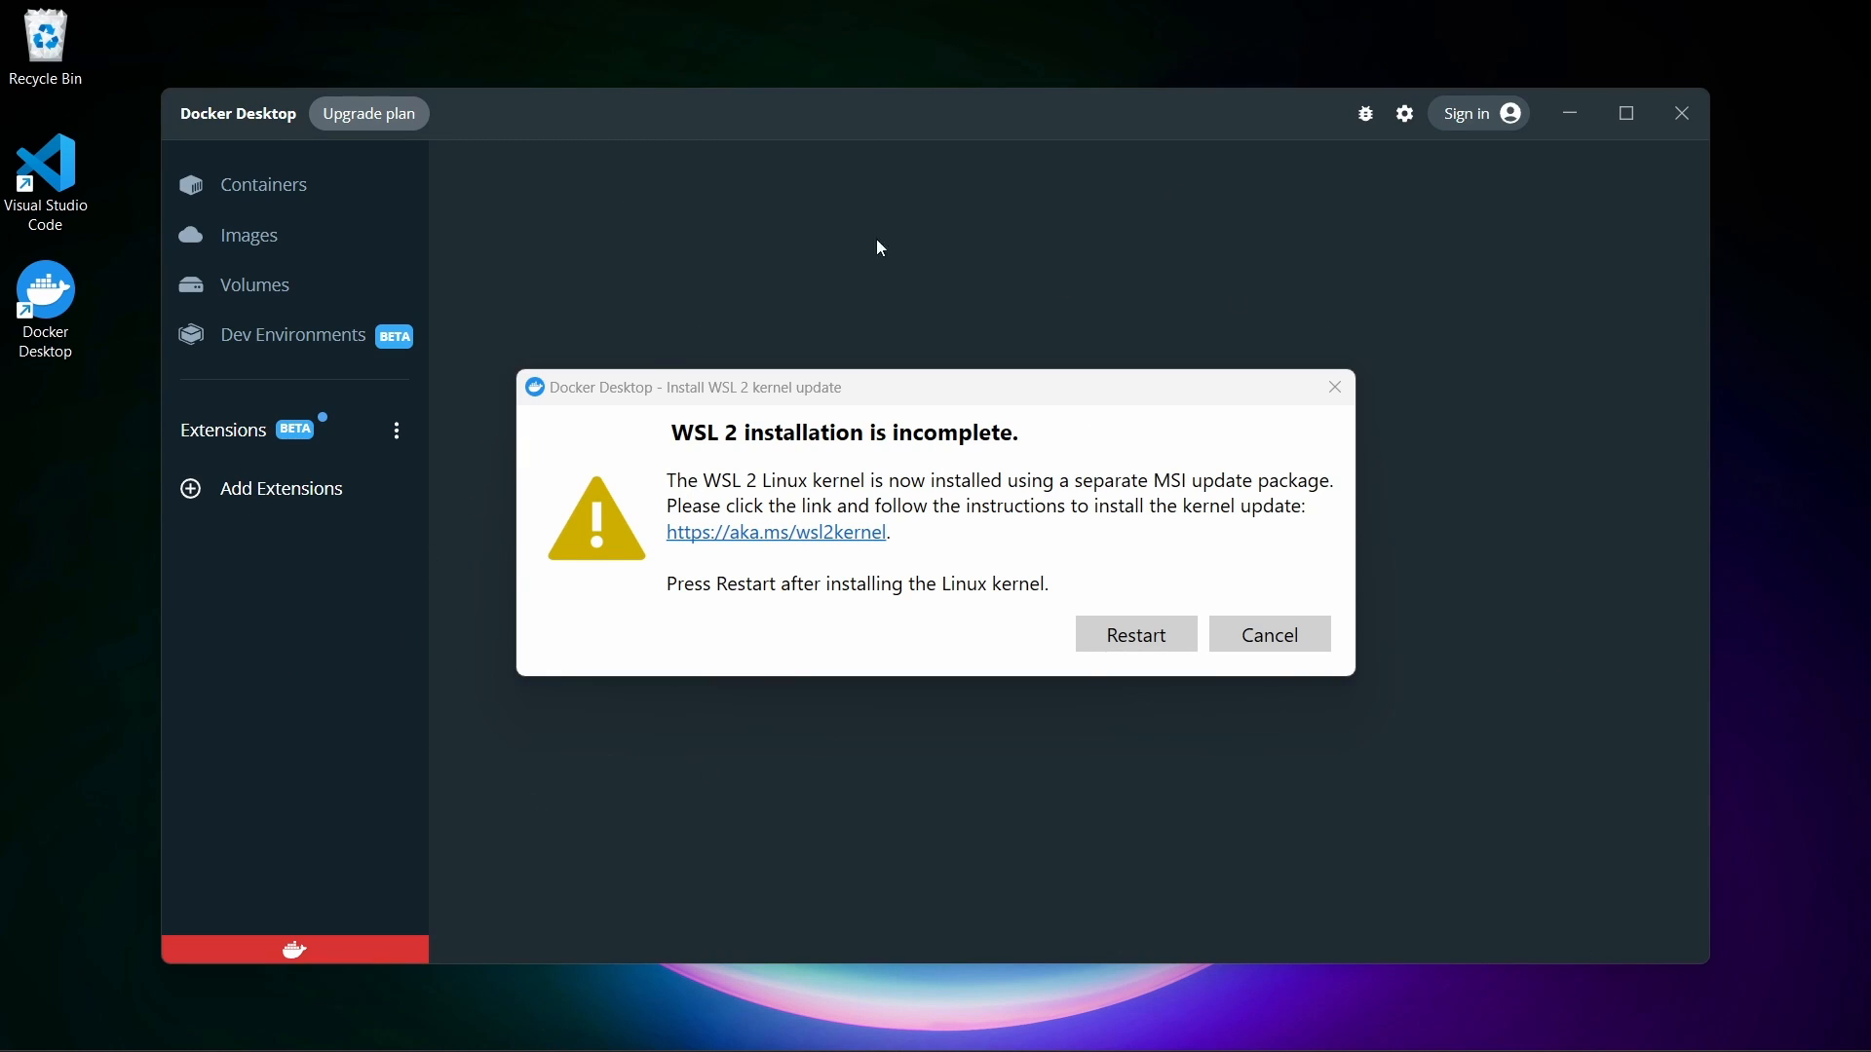
Step: Open the WSL 2 kernel update page from the warning and download the WSL2 Linux kernel update package for x64 machines
double_click(696, 436)
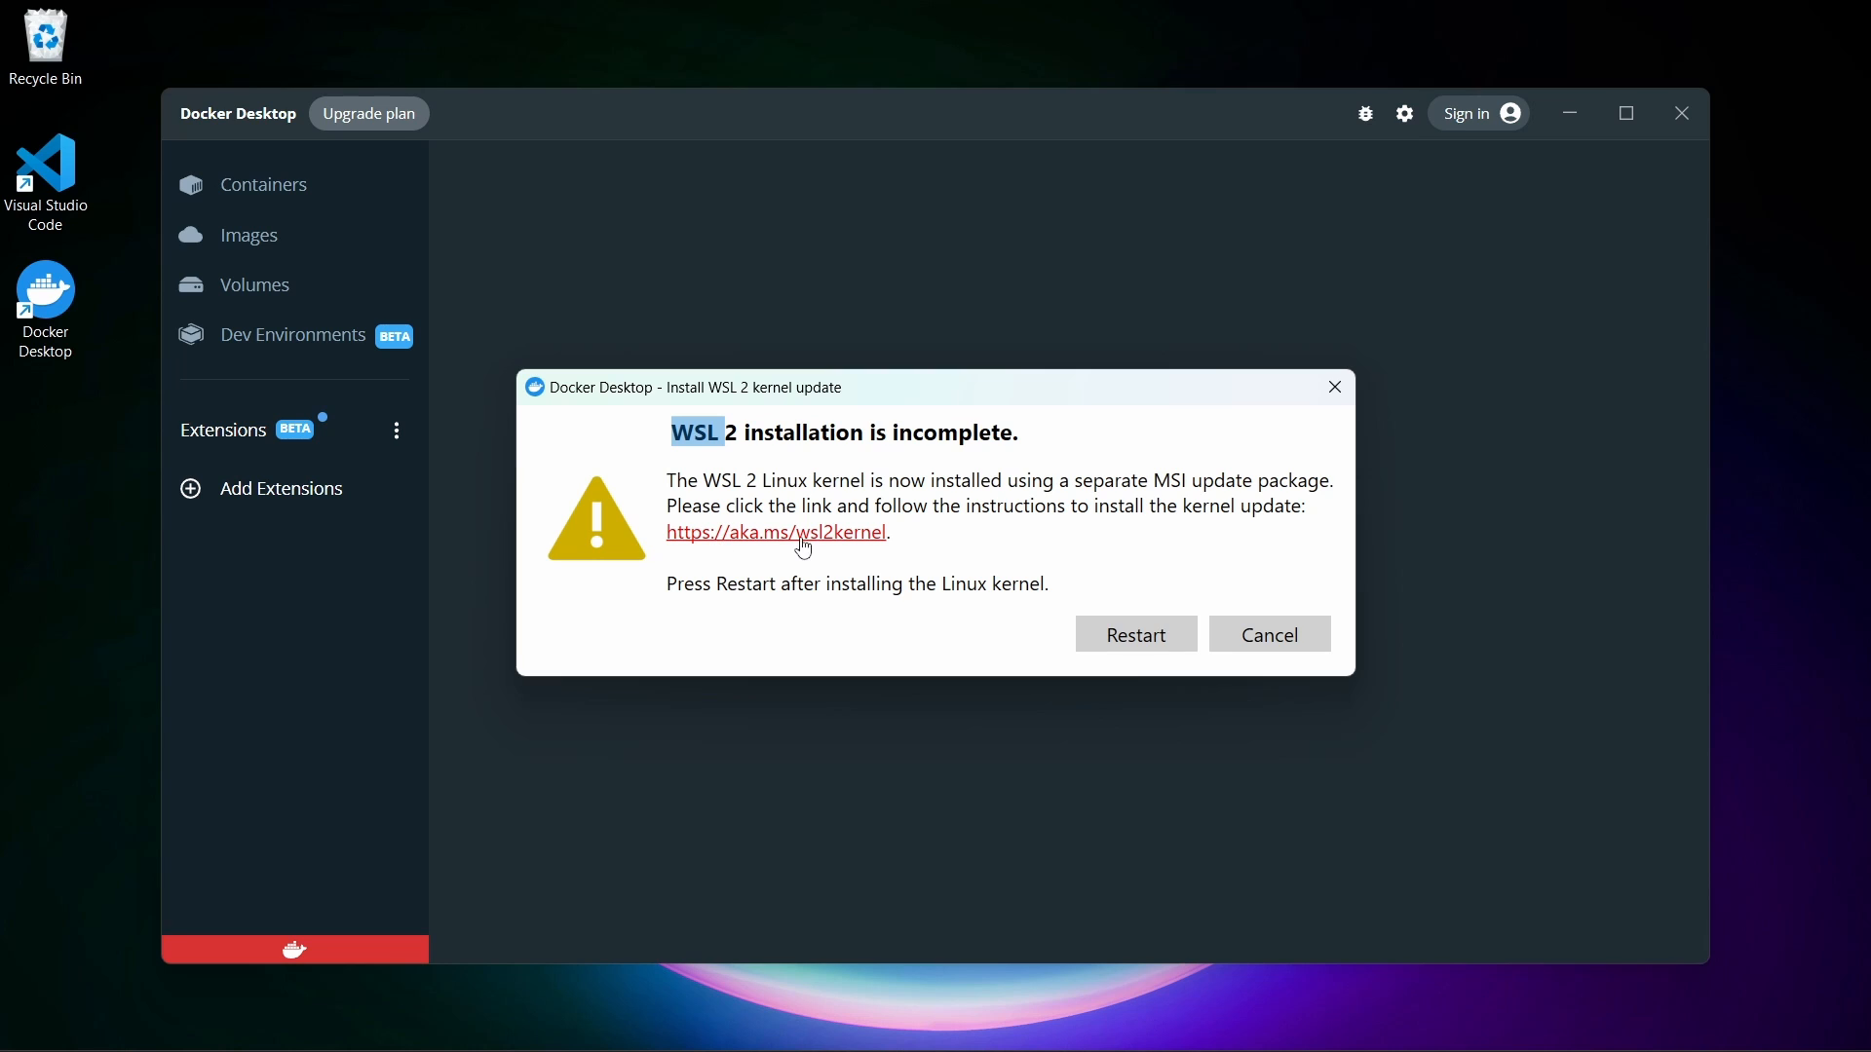
left_click(774, 536)
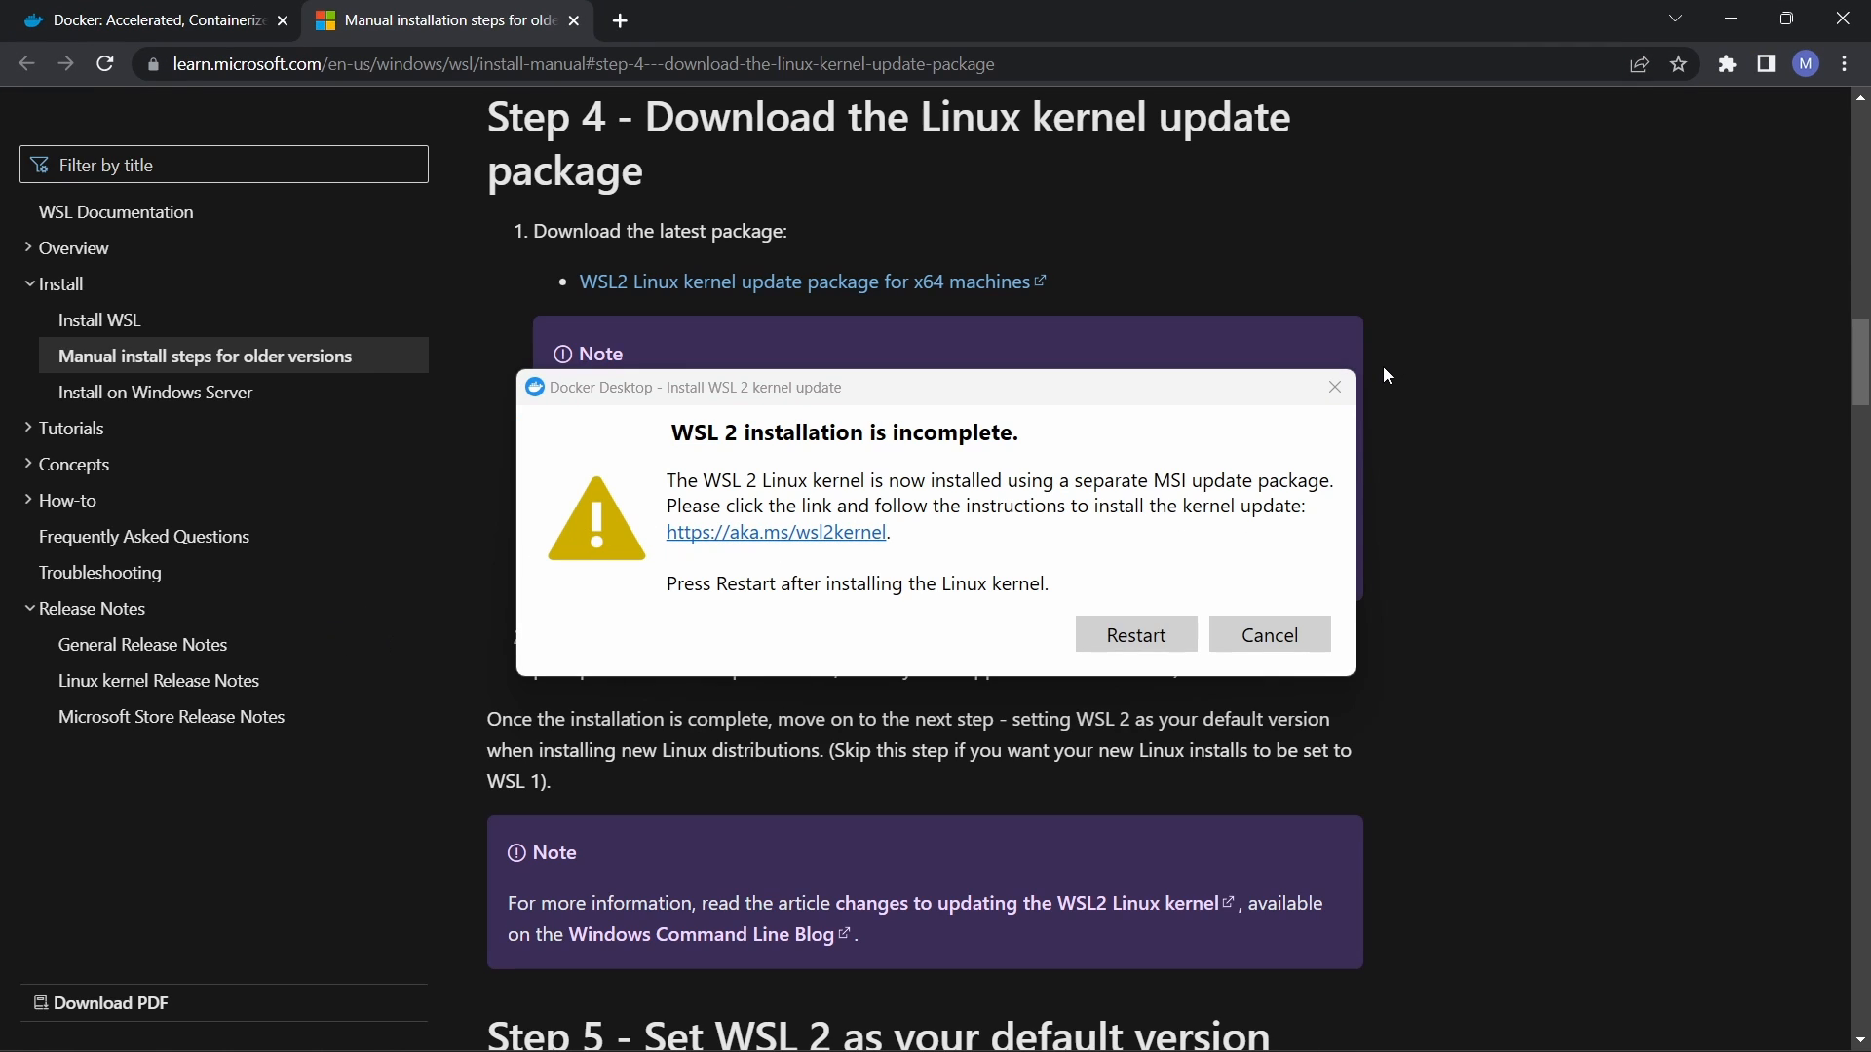
left_click(1335, 387)
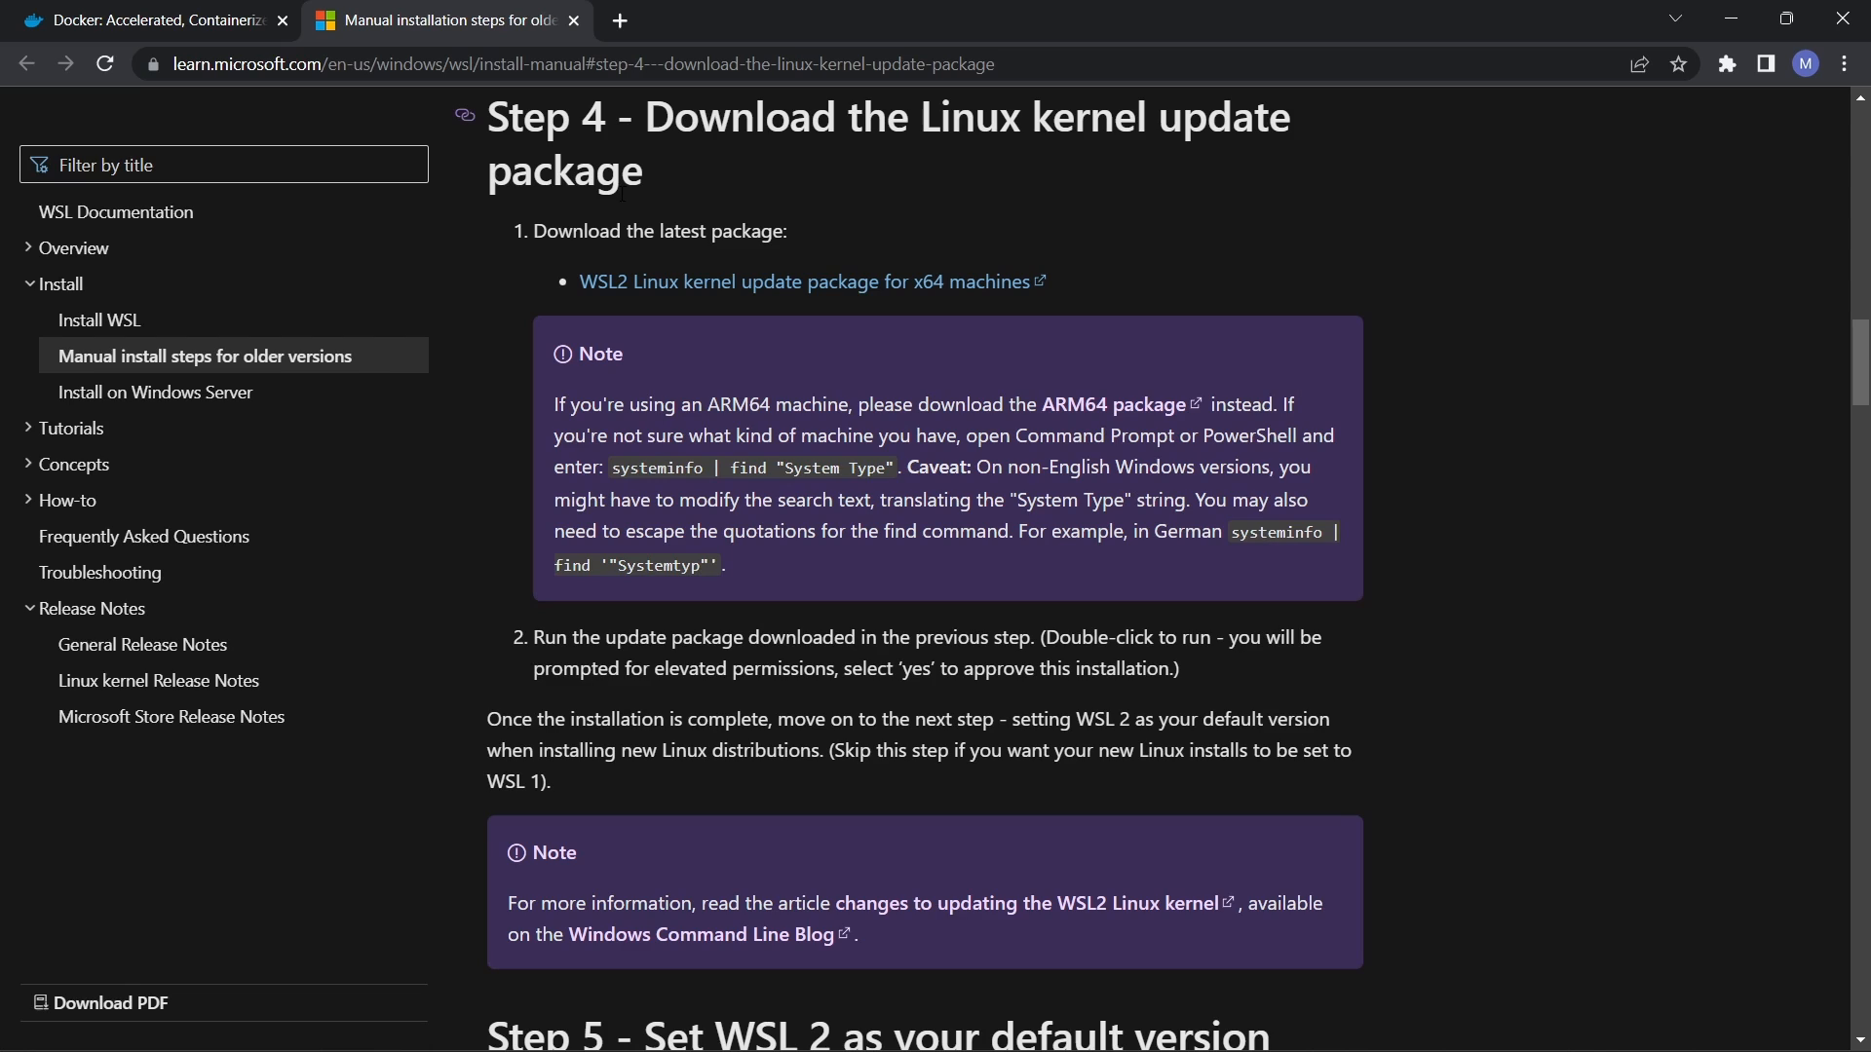
left_click(660, 284)
left_click(747, 291)
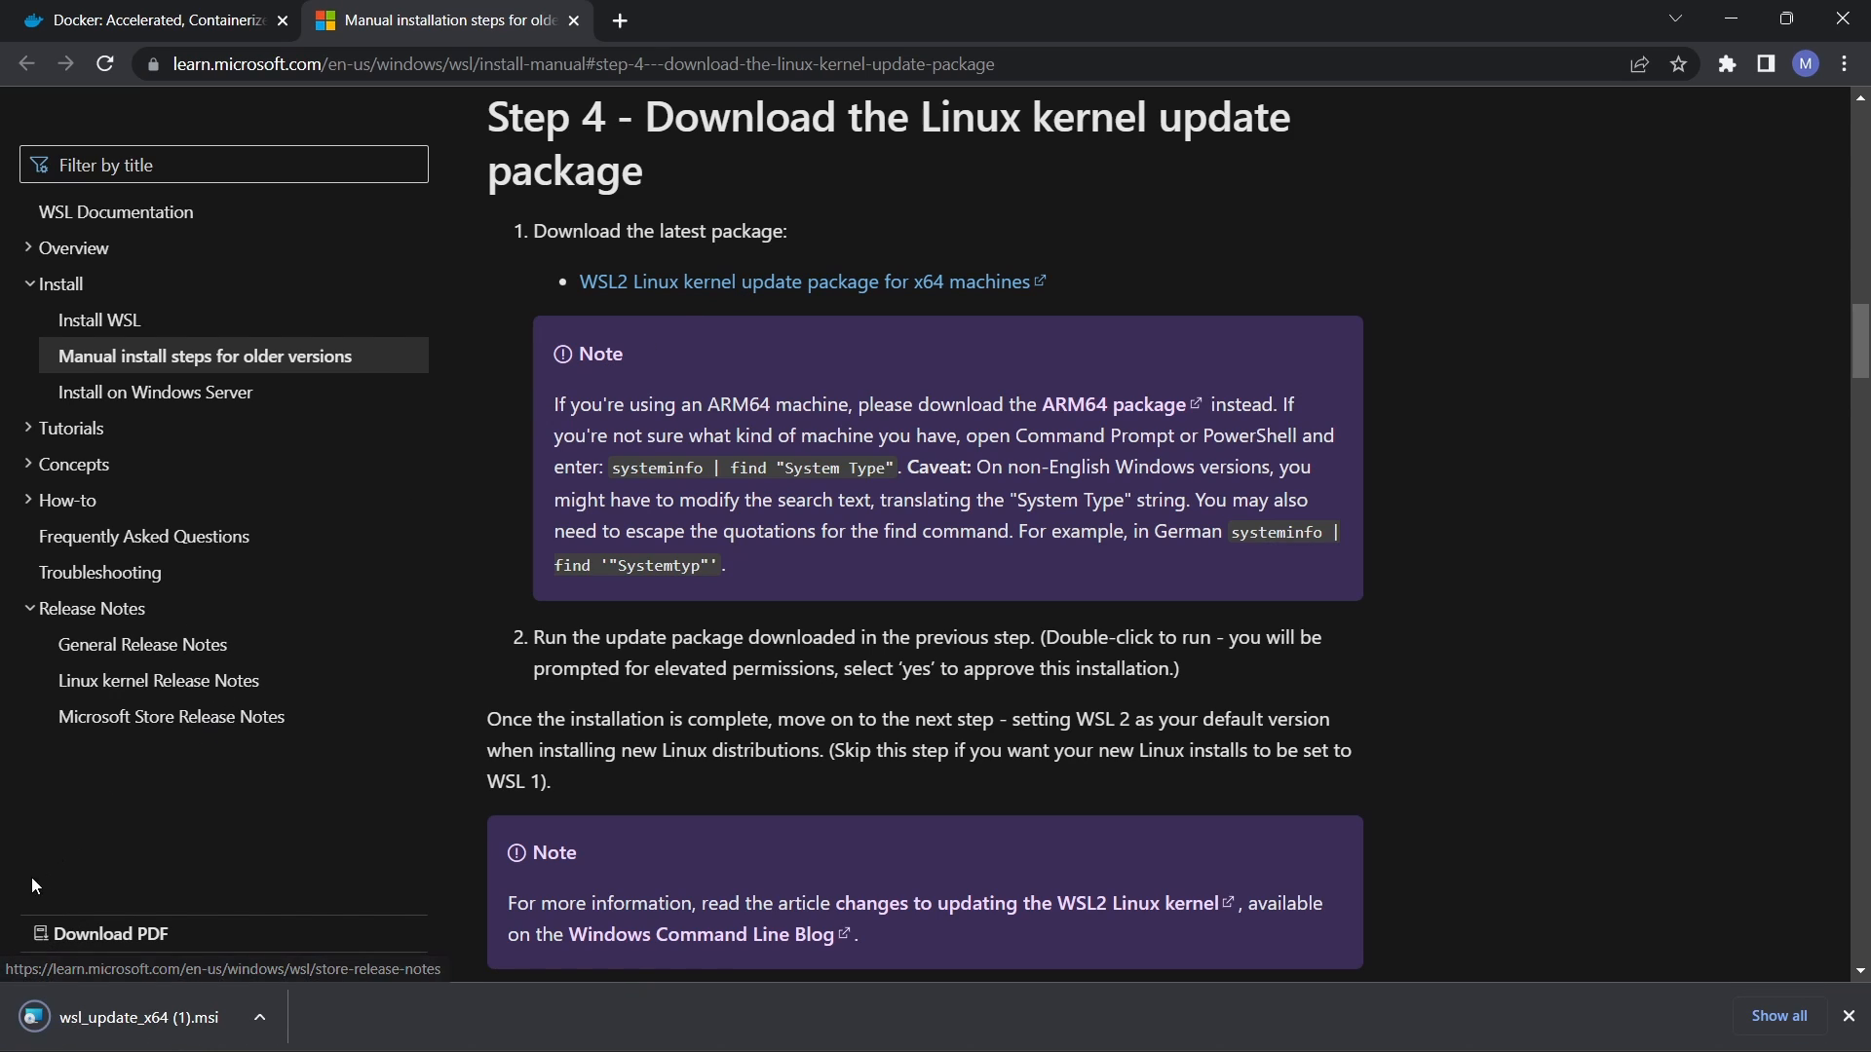
Step: Install the downloaded wsl_update_x64 package through its setup wizard and finish the wizard
left_click(151, 1021)
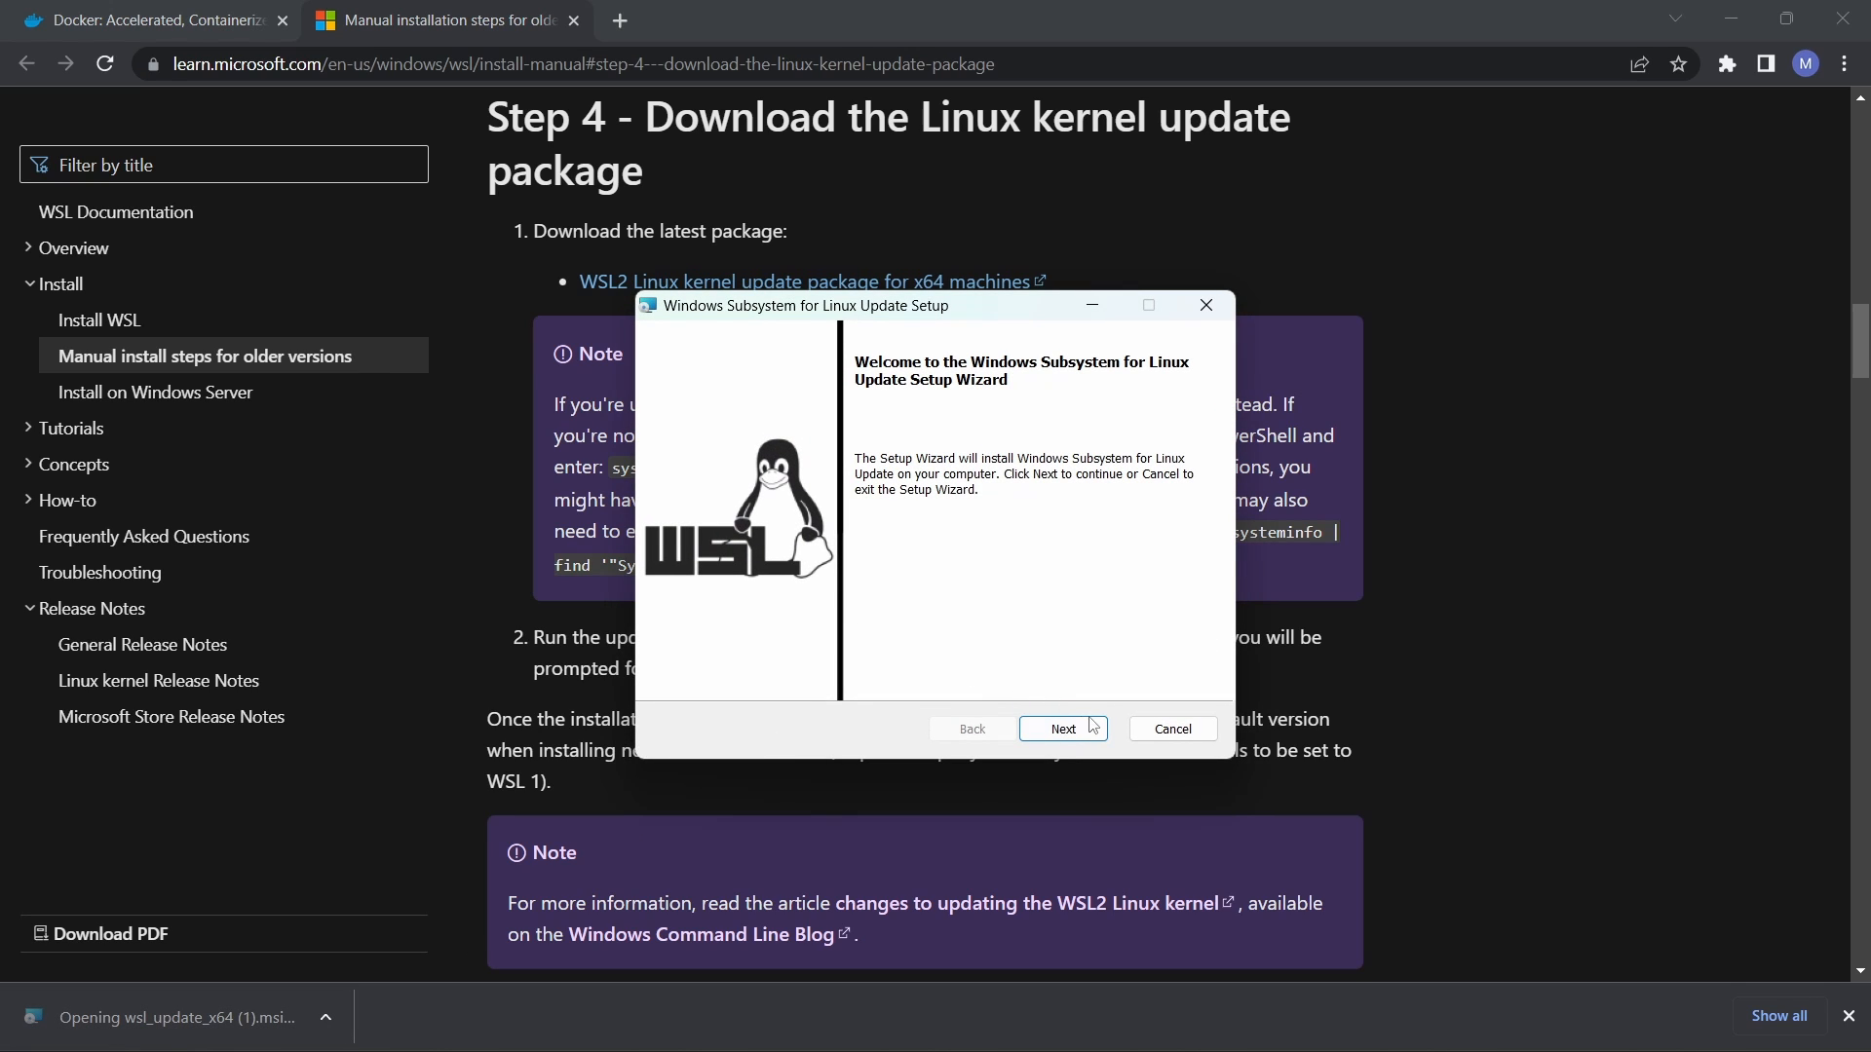
left_click(1041, 730)
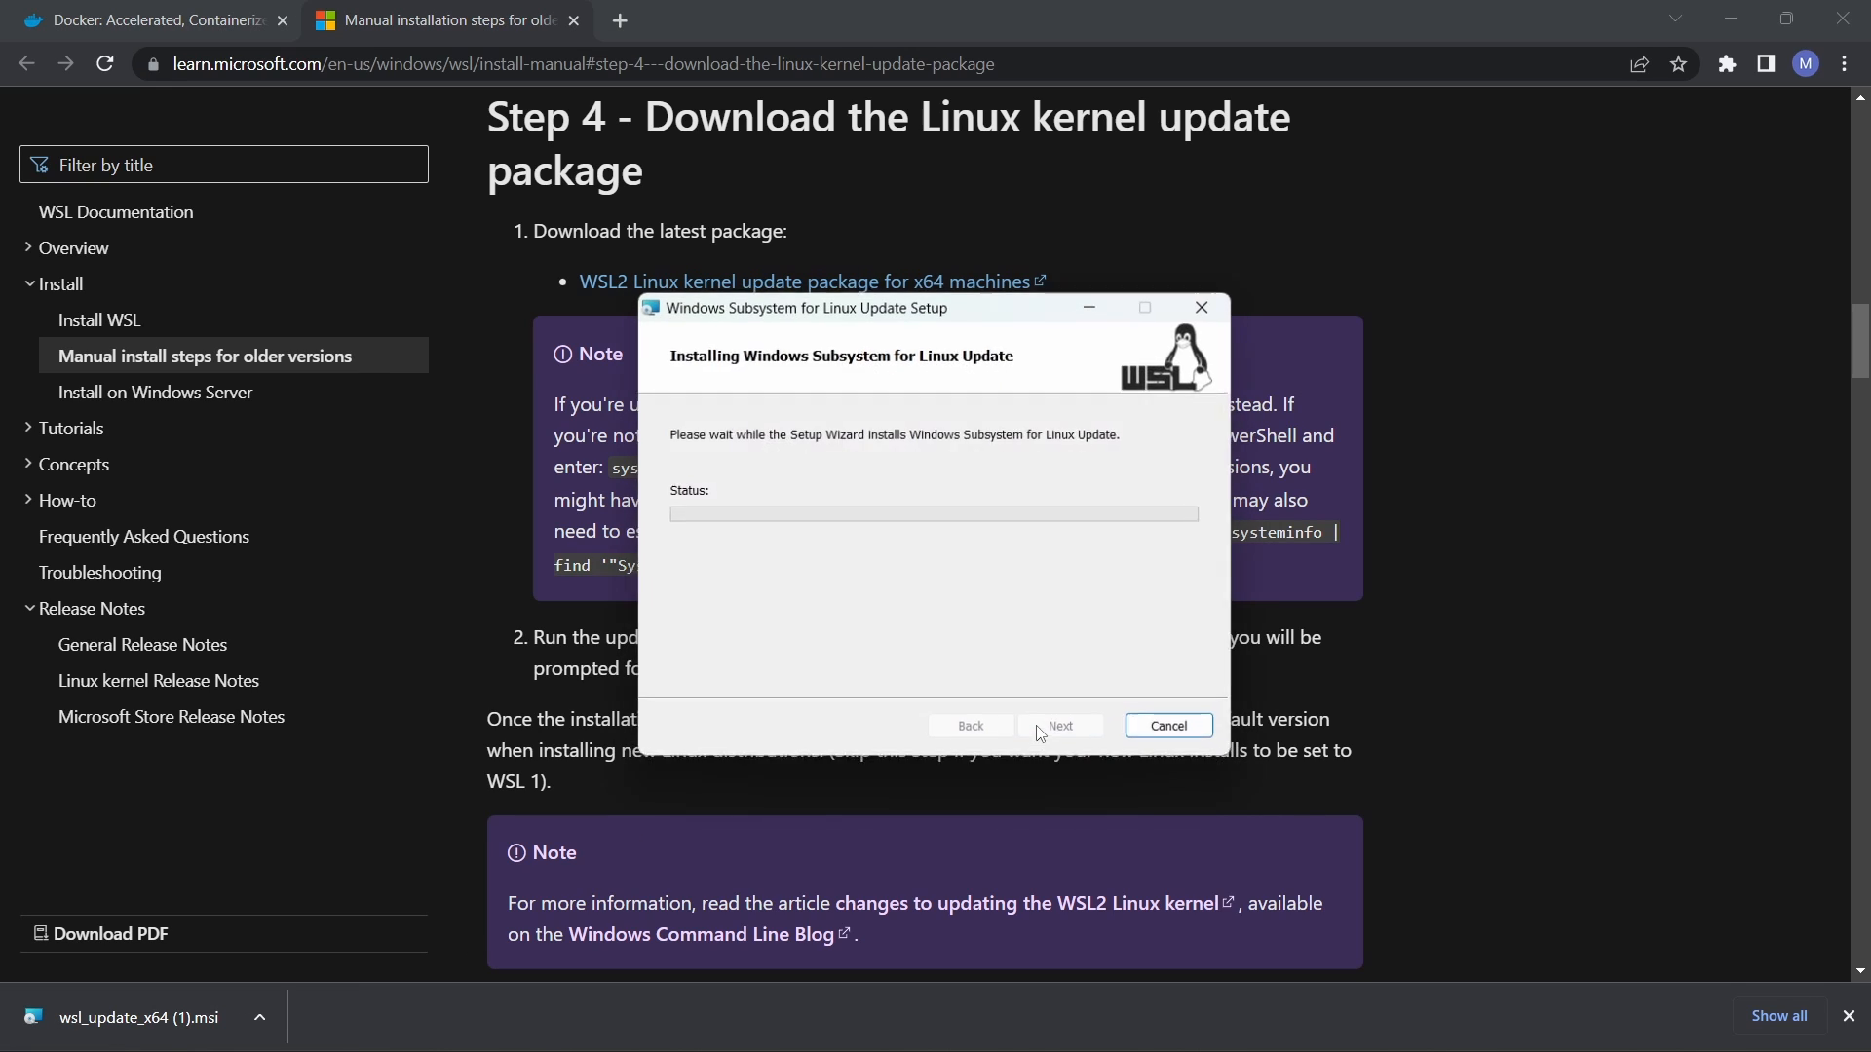
left_click(1038, 737)
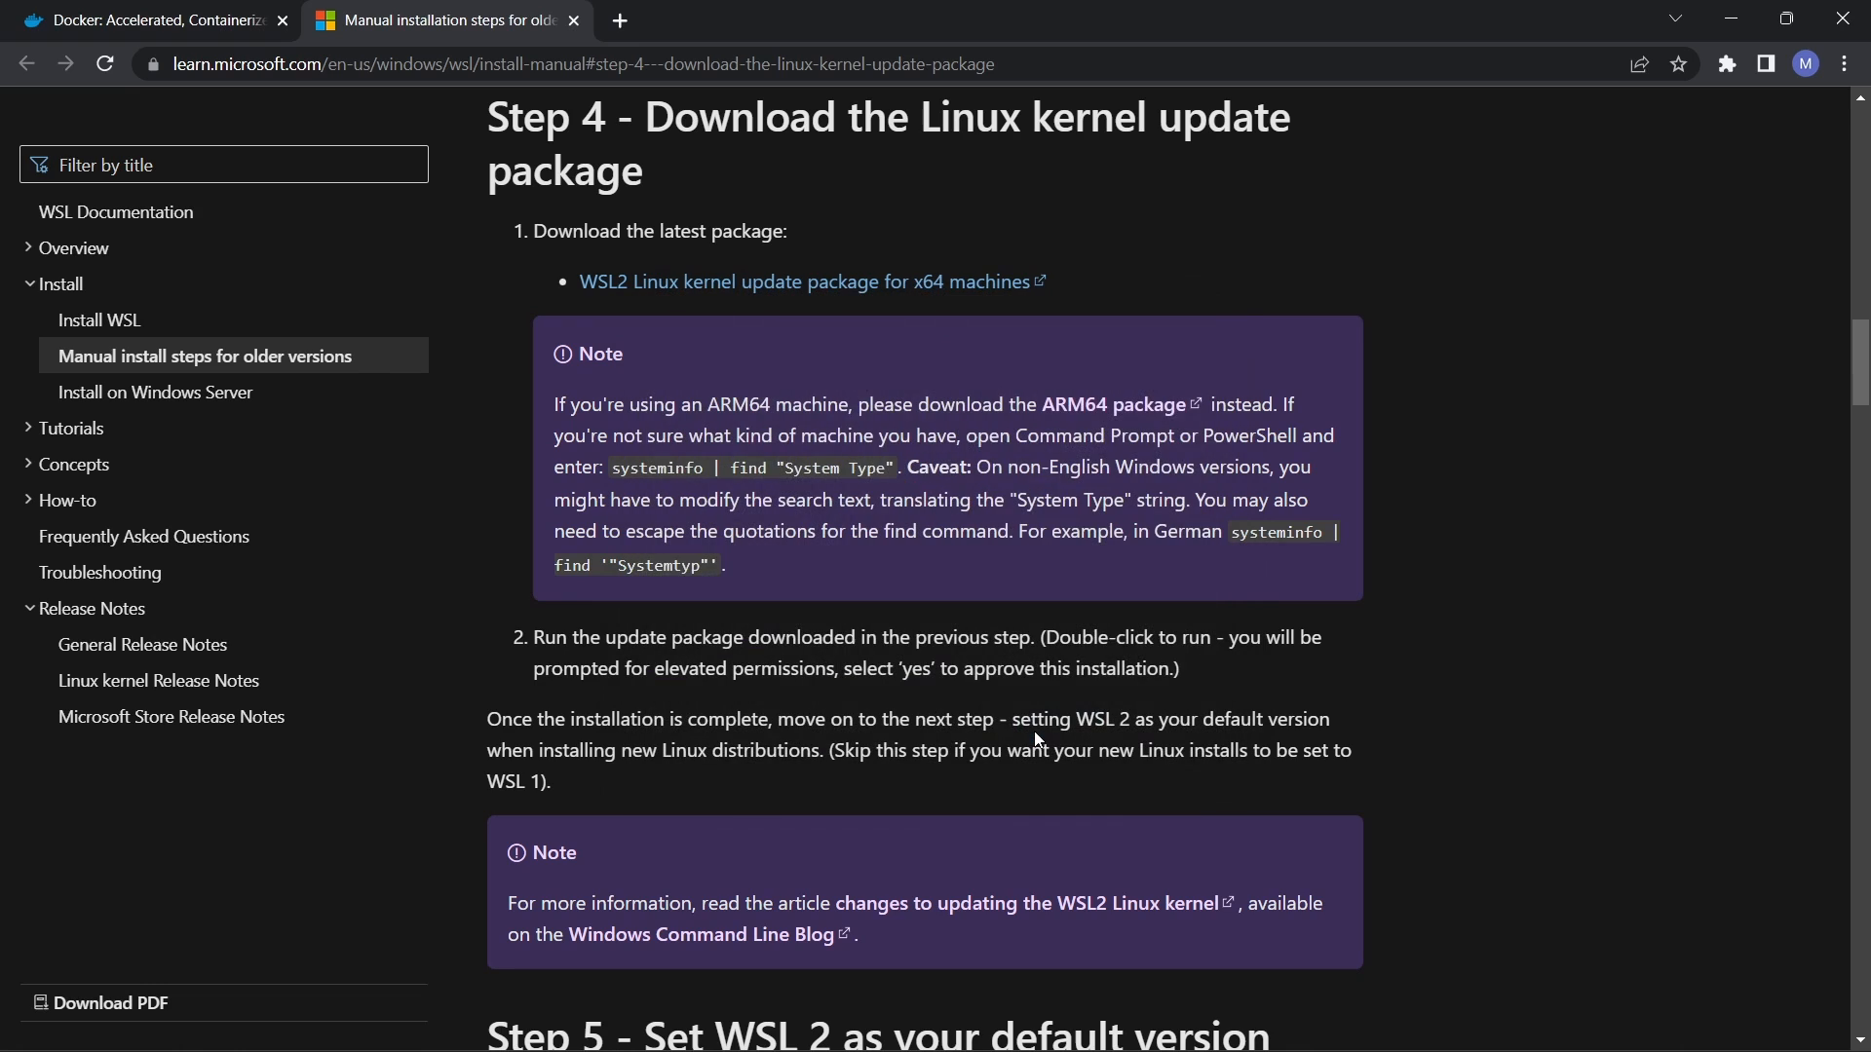
Step: Return to Docker Desktop, restart it and confirm the restart
scroll(1037, 740, "up", 1)
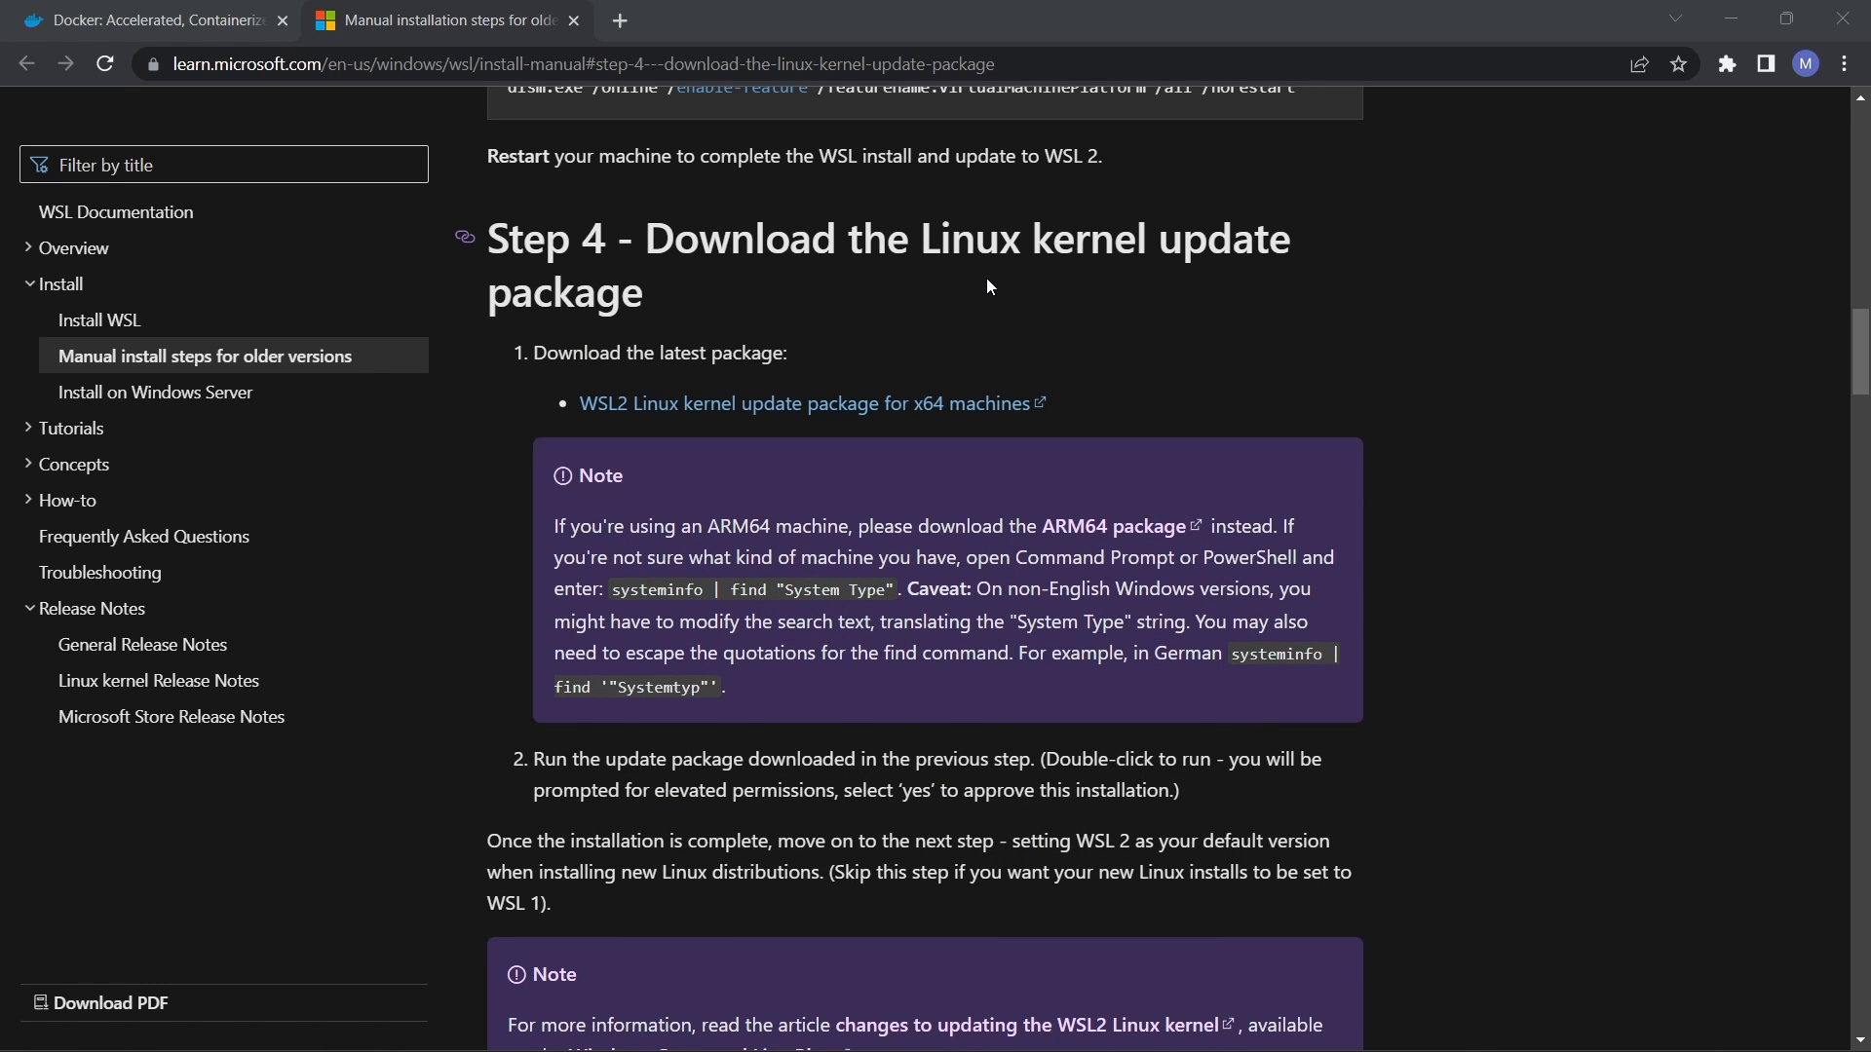
left_click(1758, 22)
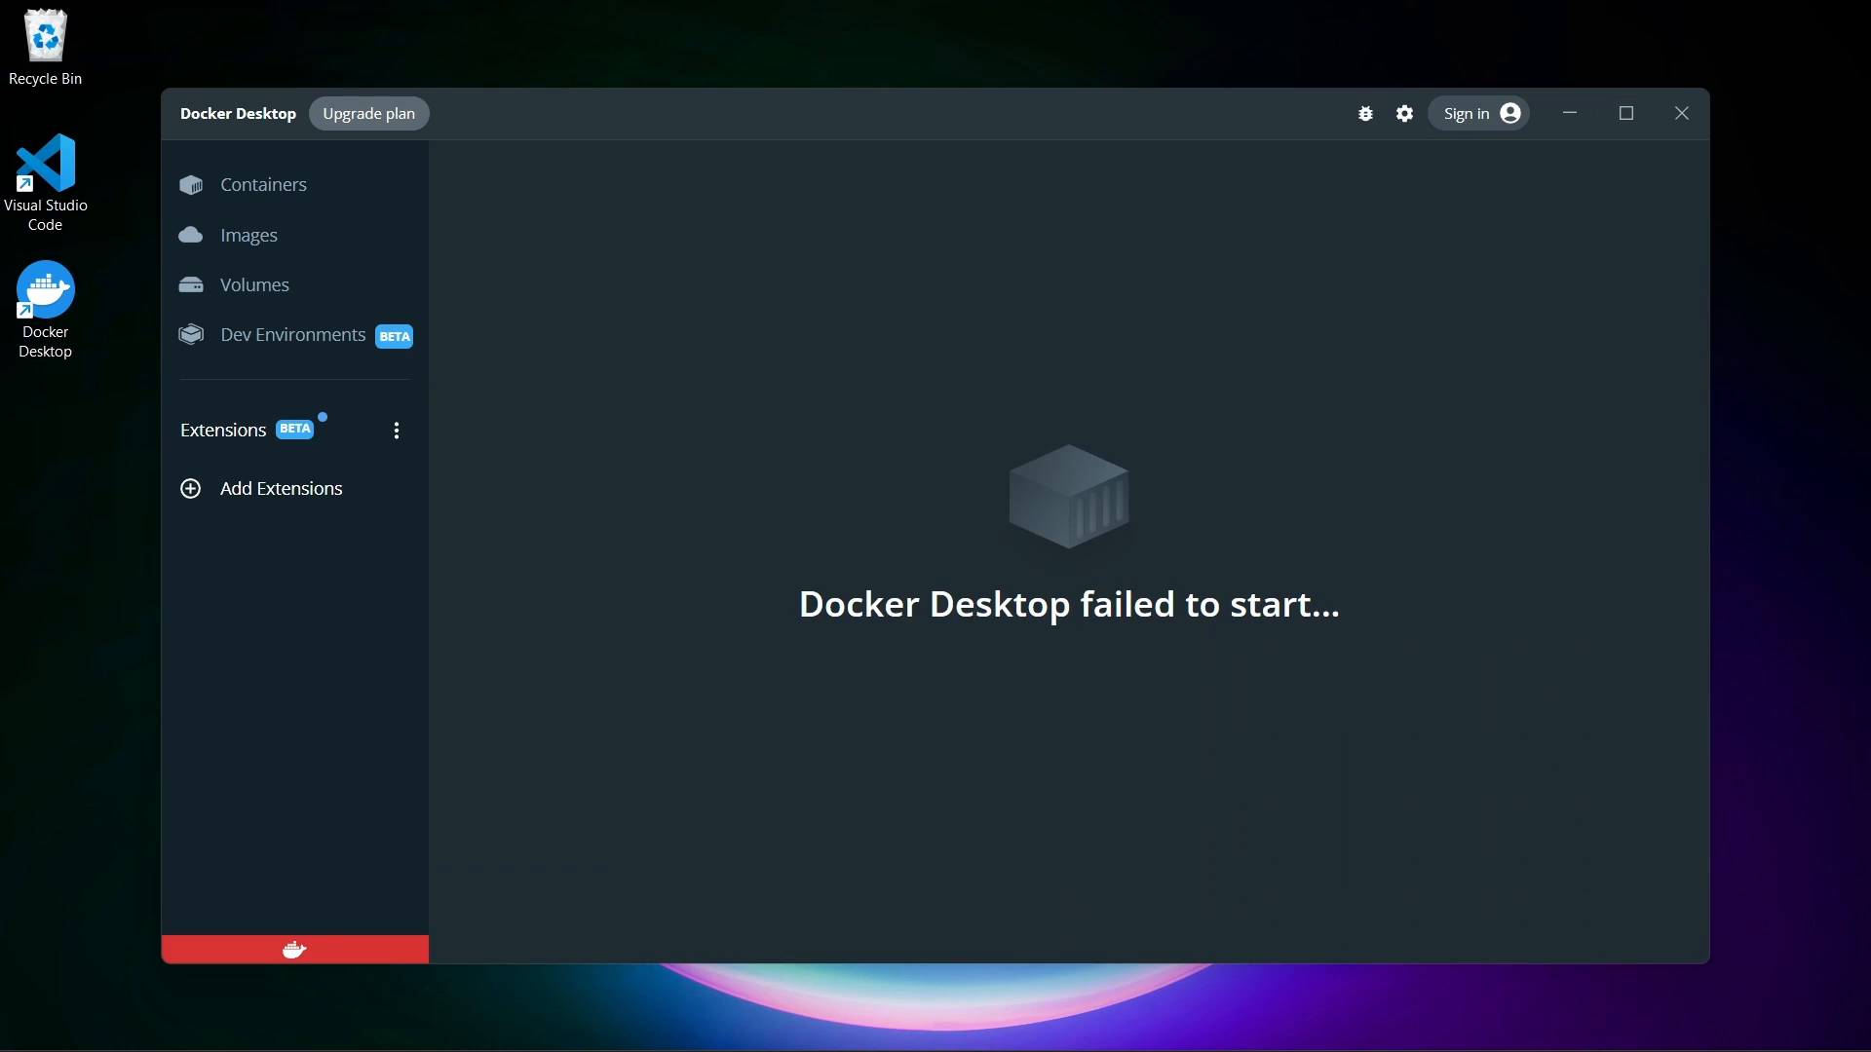
left_click(1532, 1023)
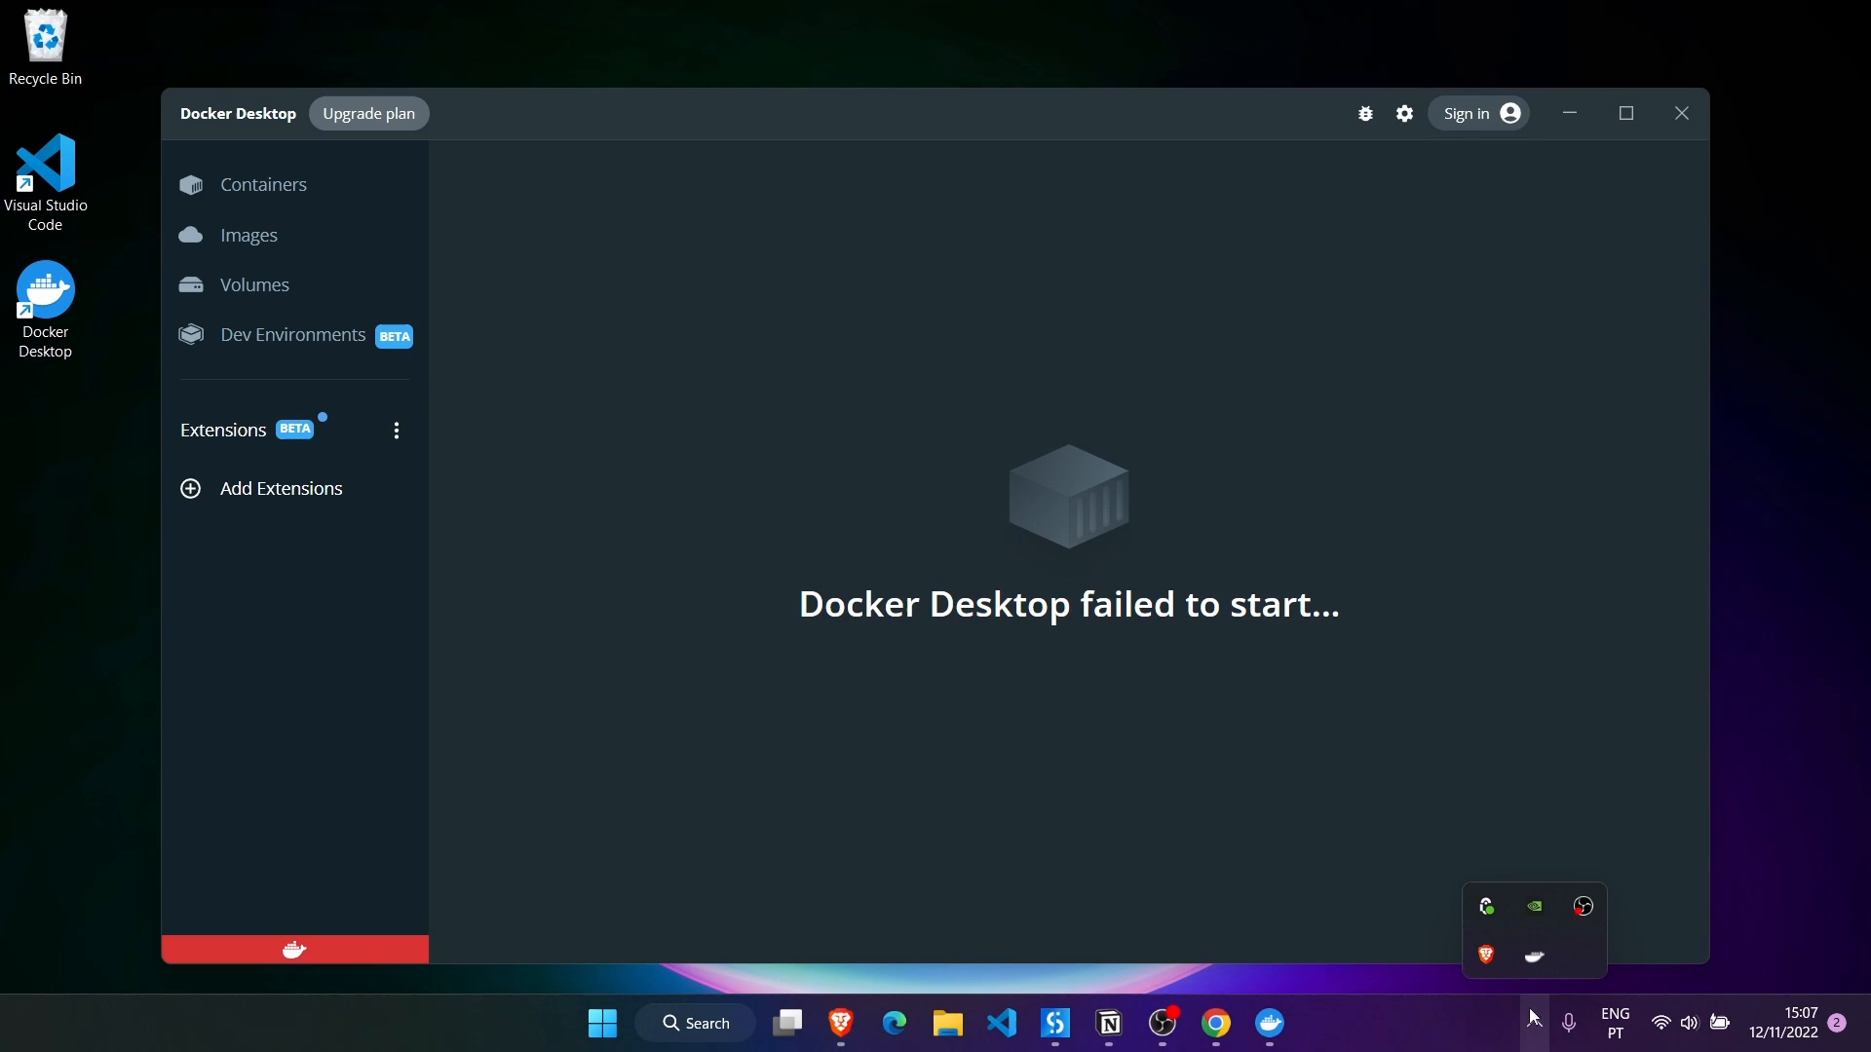
right_click(1522, 958)
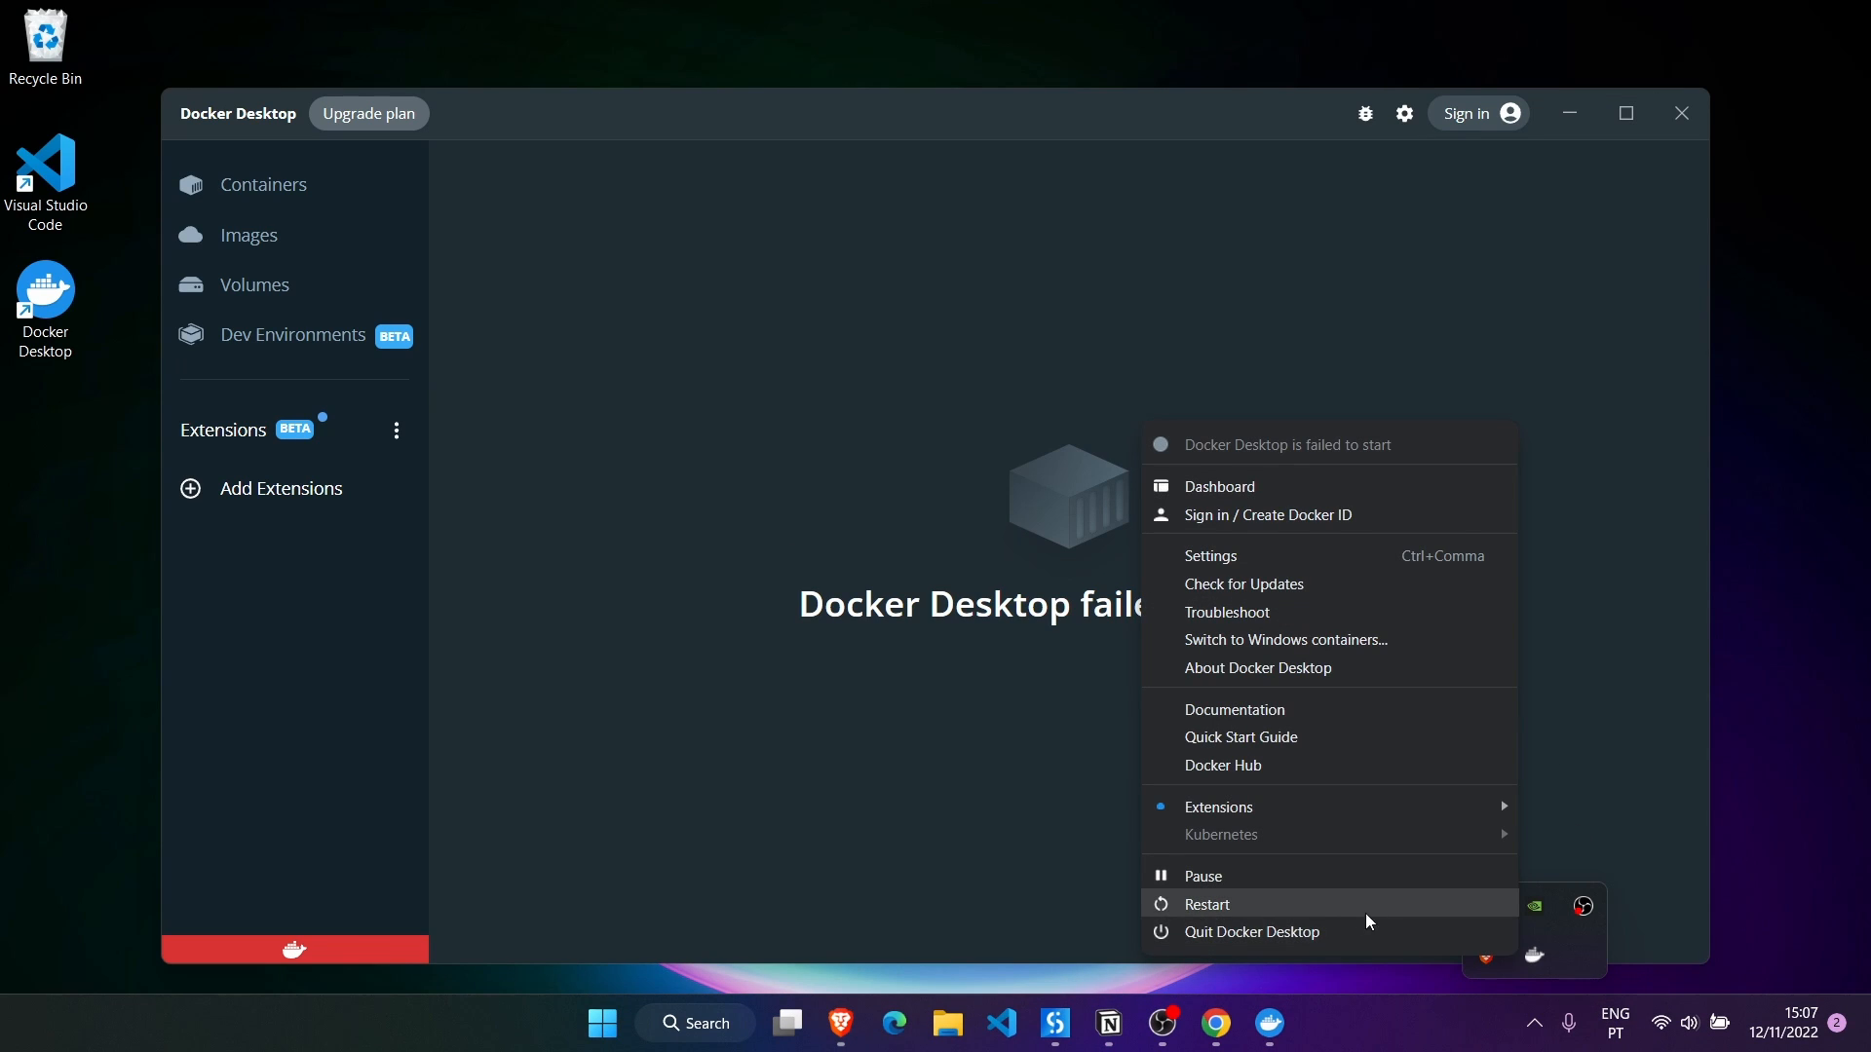
left_click(1315, 906)
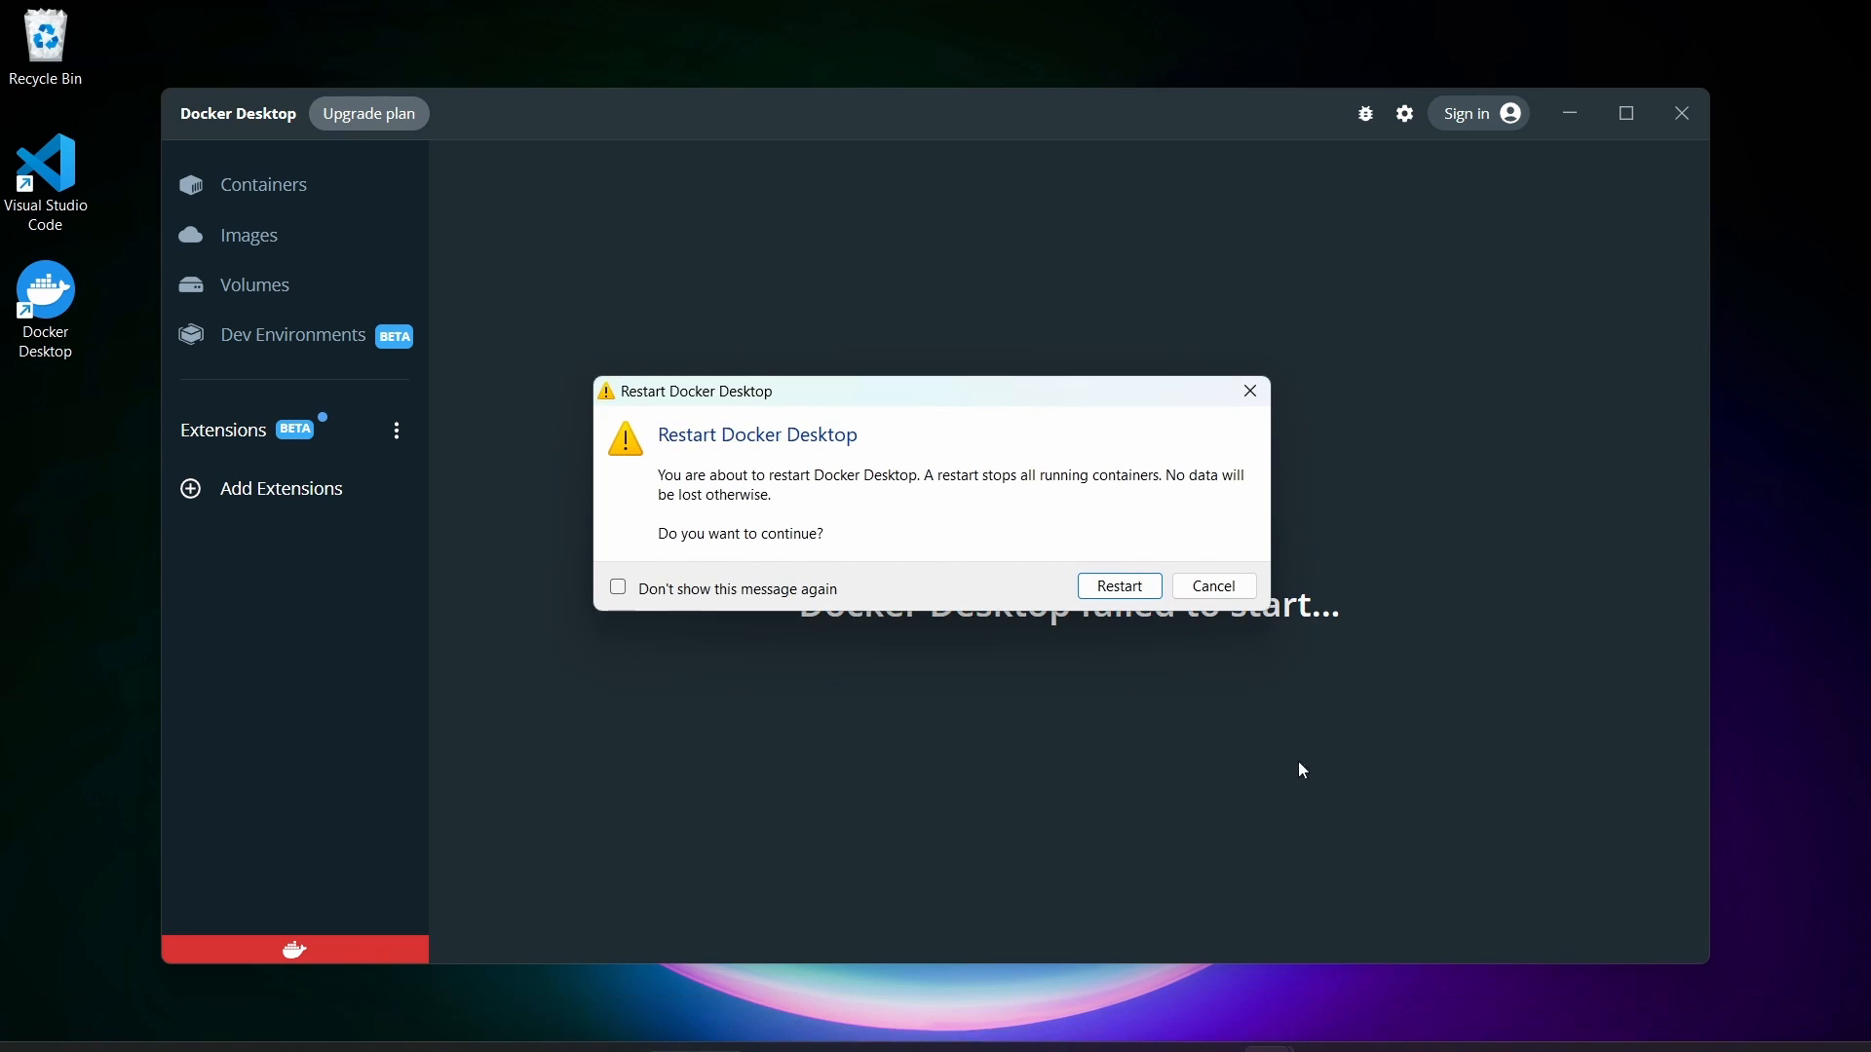
left_click(1119, 592)
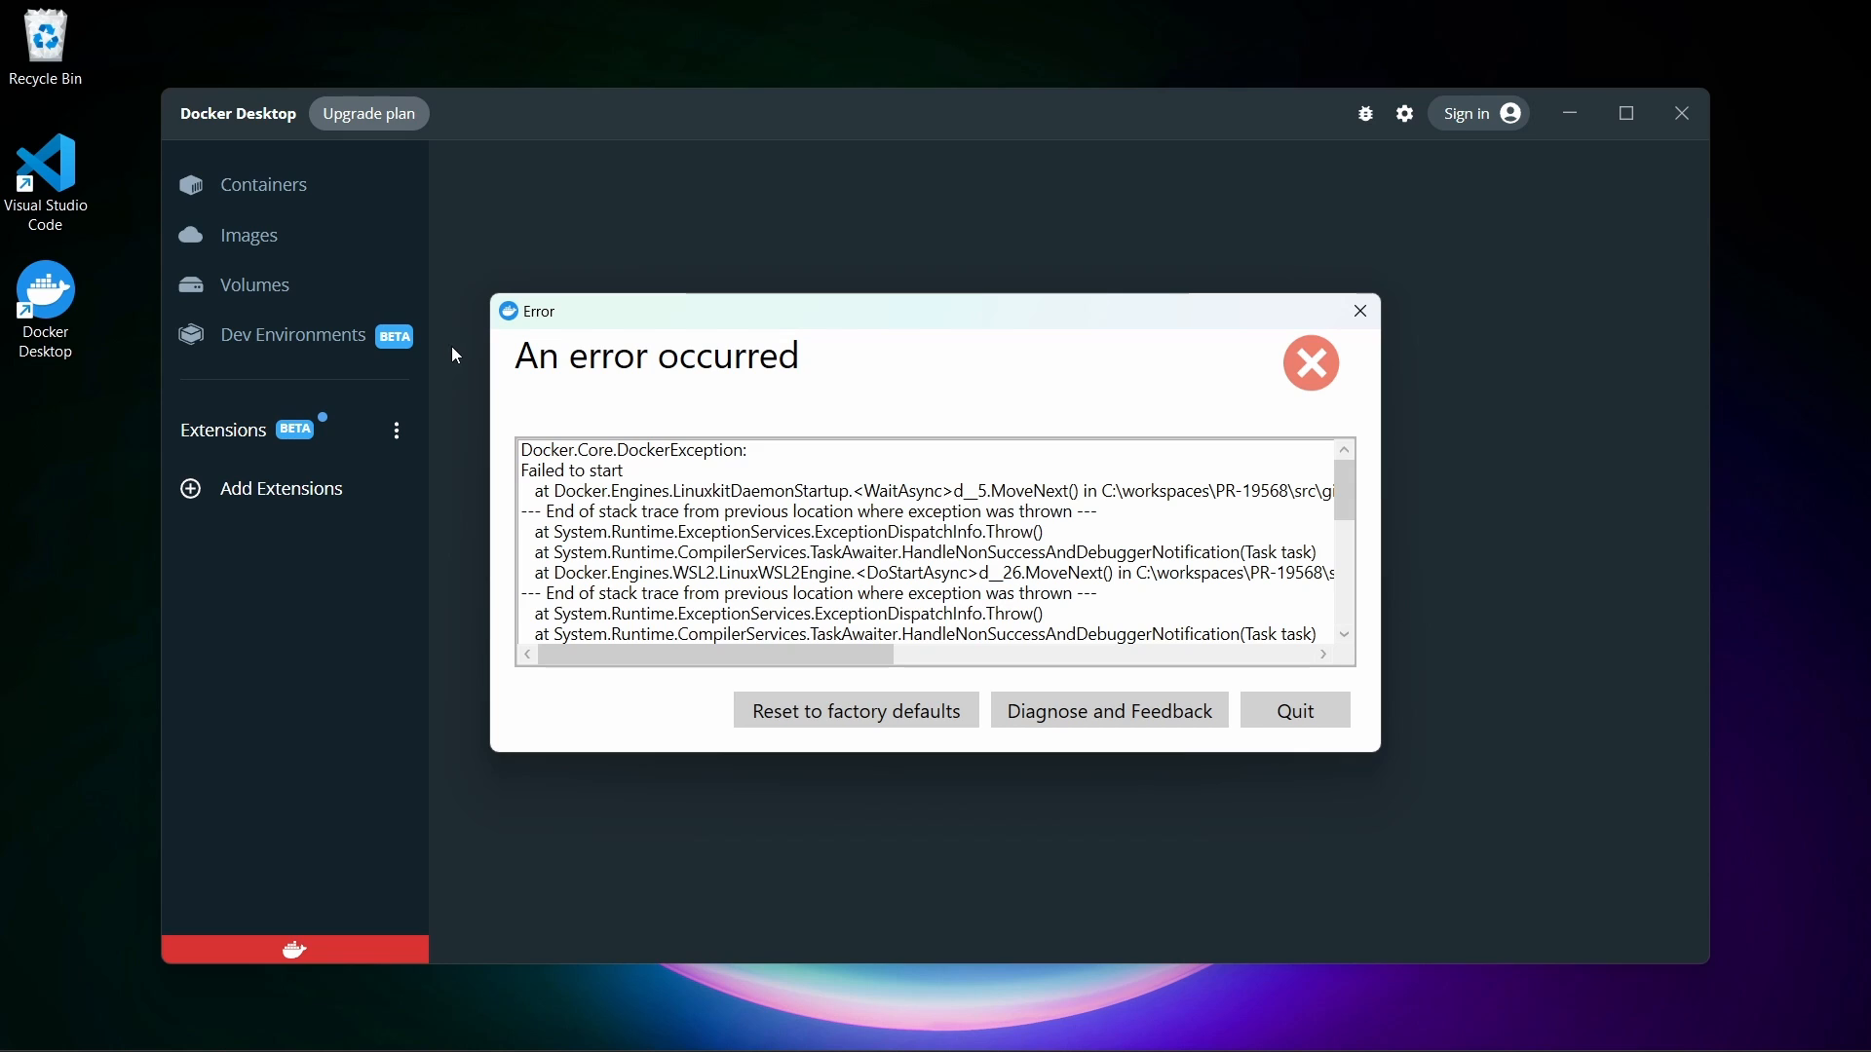
Step: Quit Docker Desktop completely and dismiss its startup error dialog
mouse_move(1625, 1016)
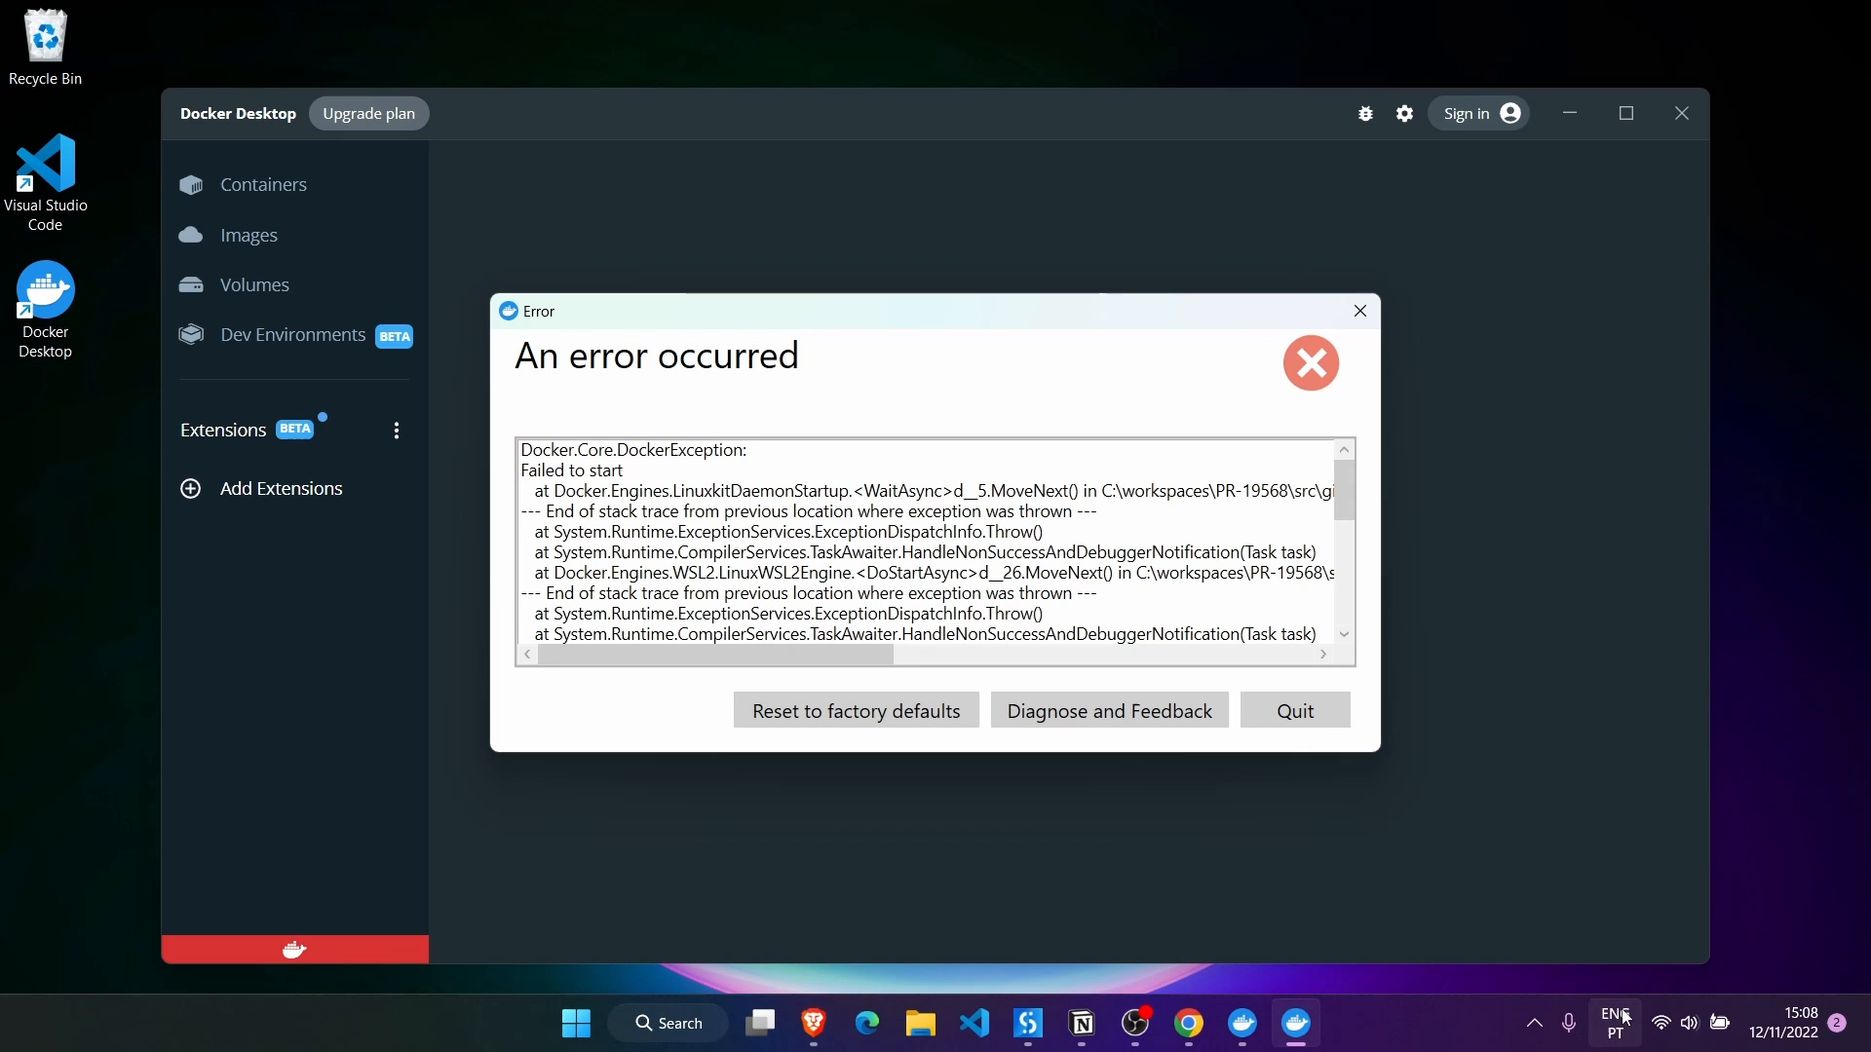
left_click(1535, 1023)
right_click(1531, 978)
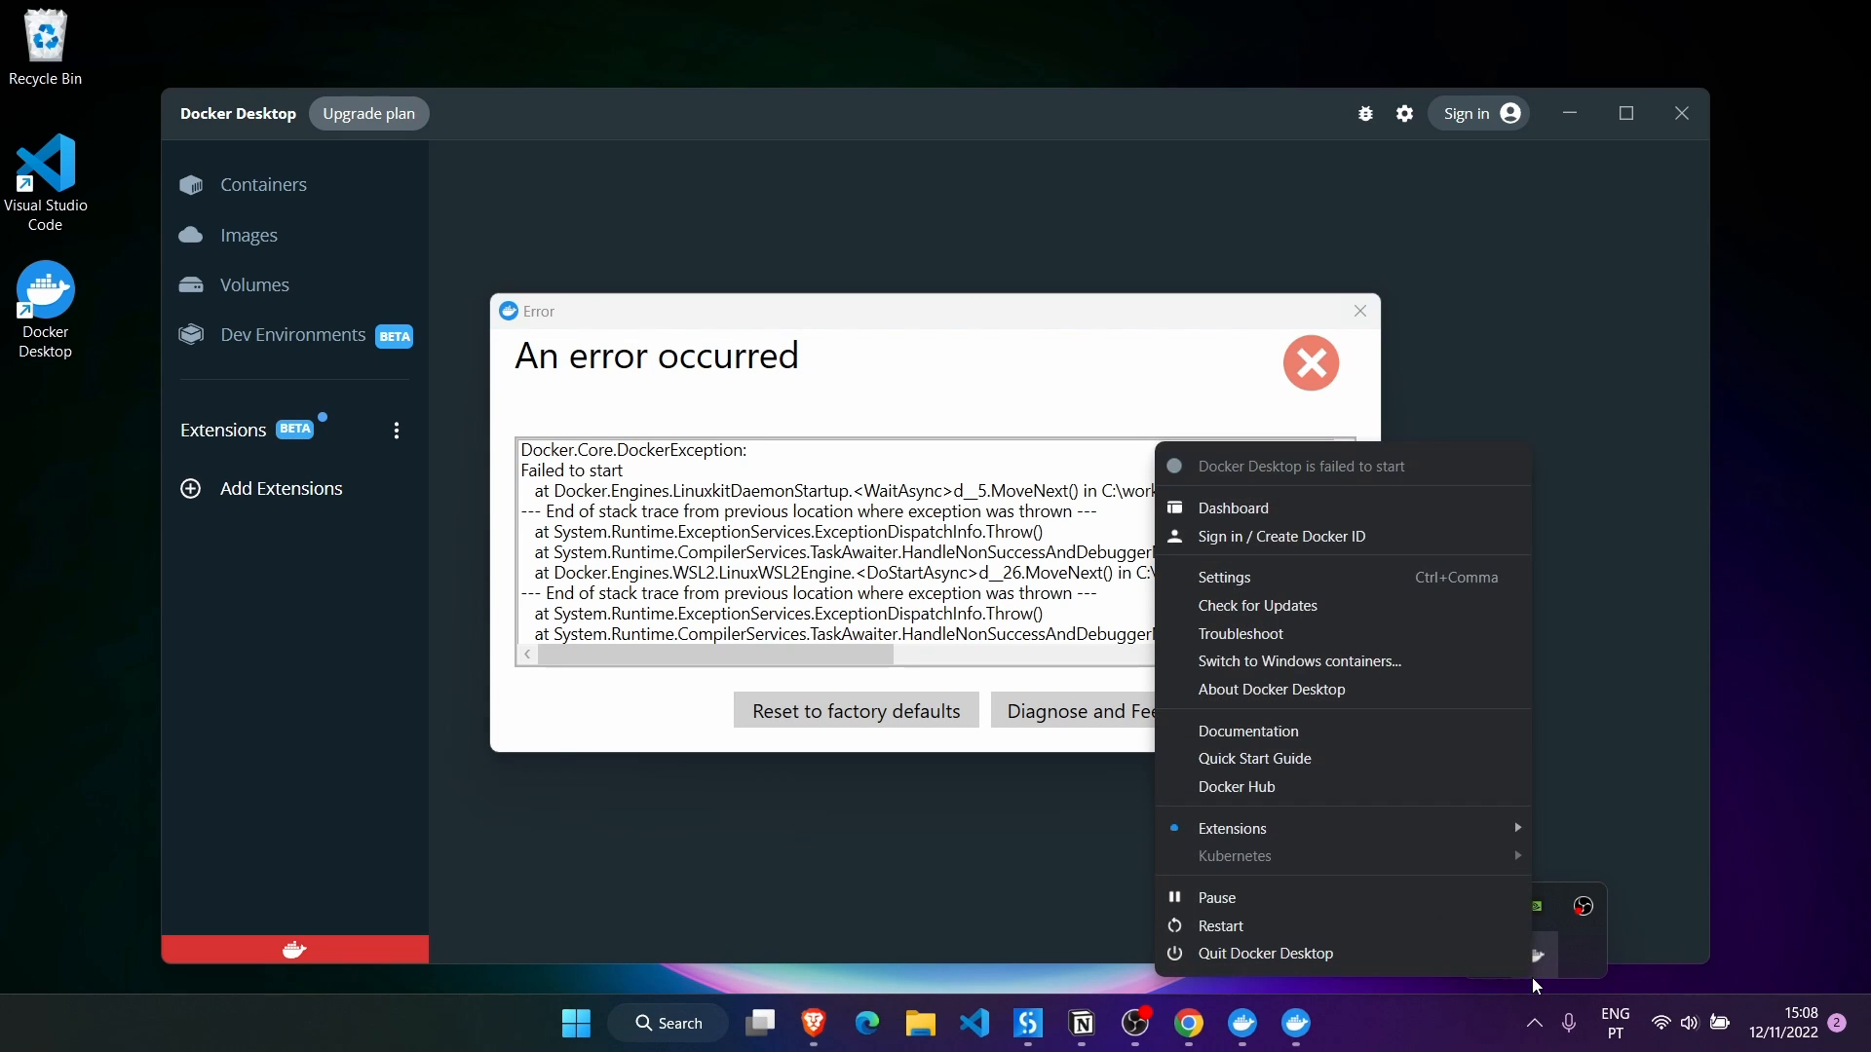
left_click(1265, 954)
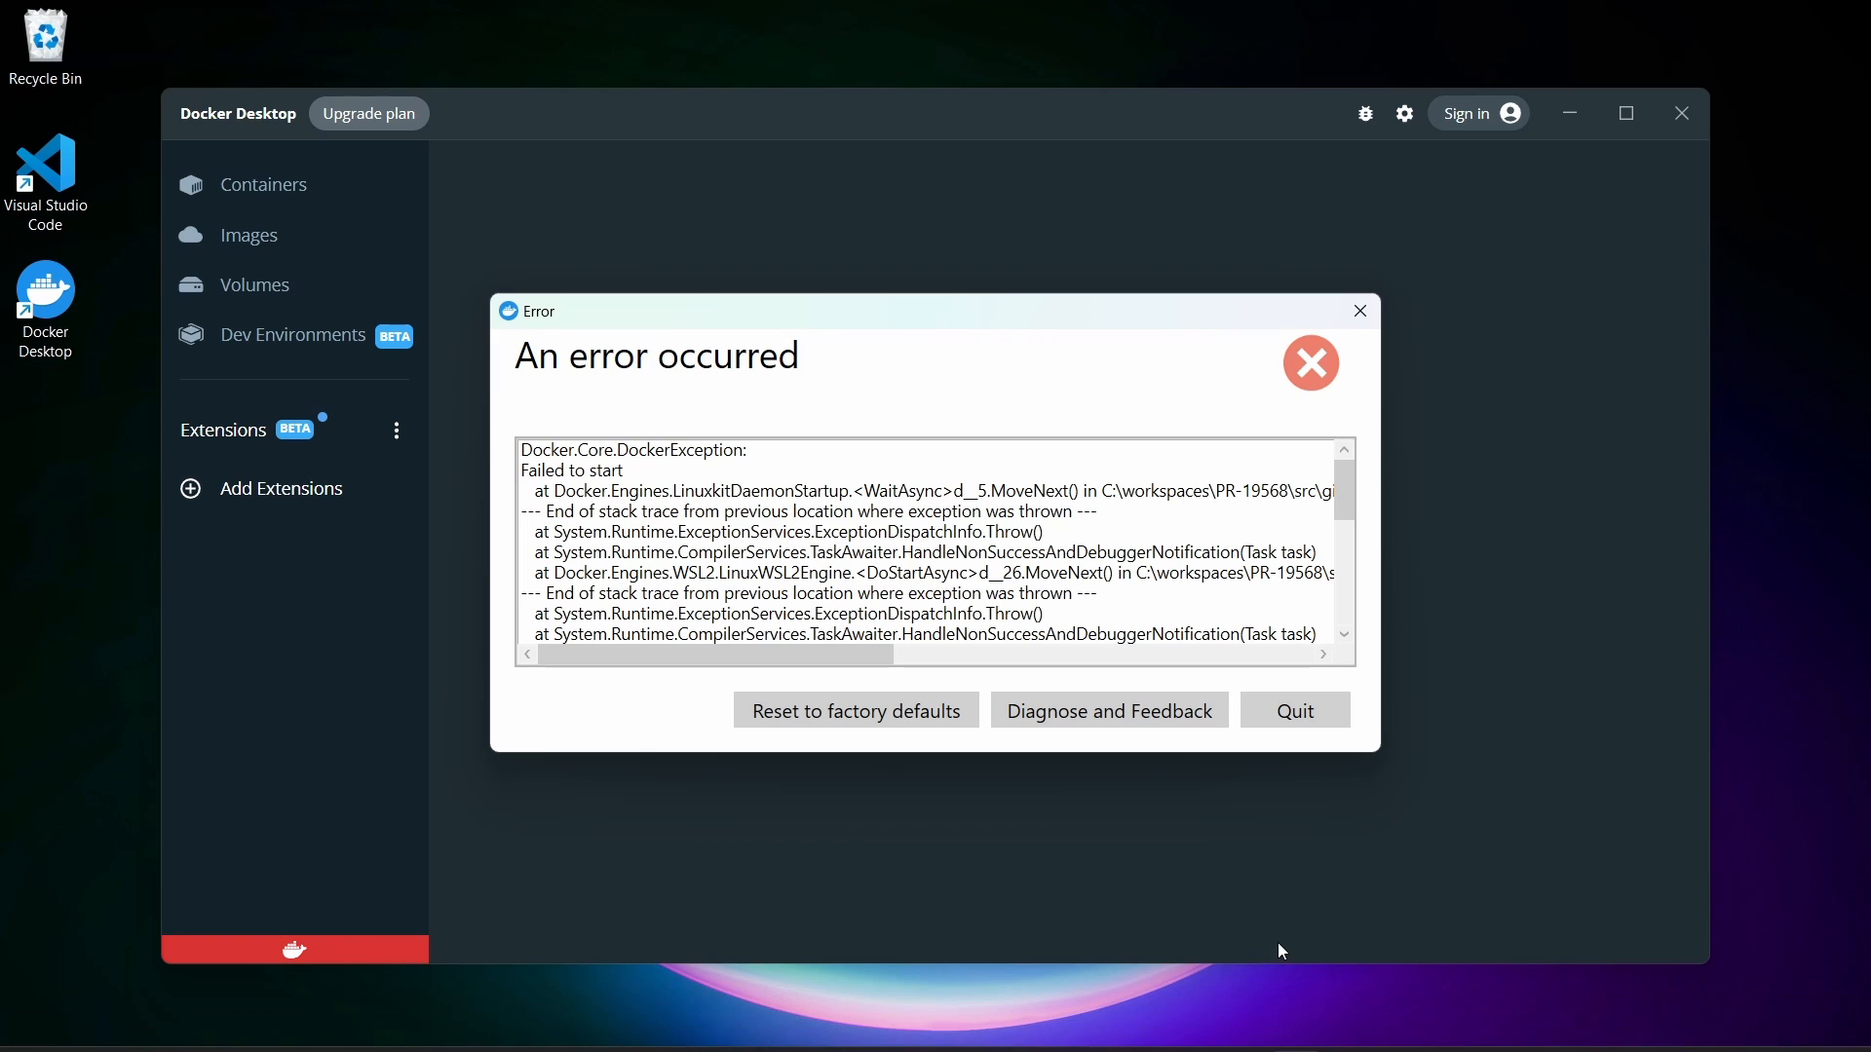
left_click(1294, 711)
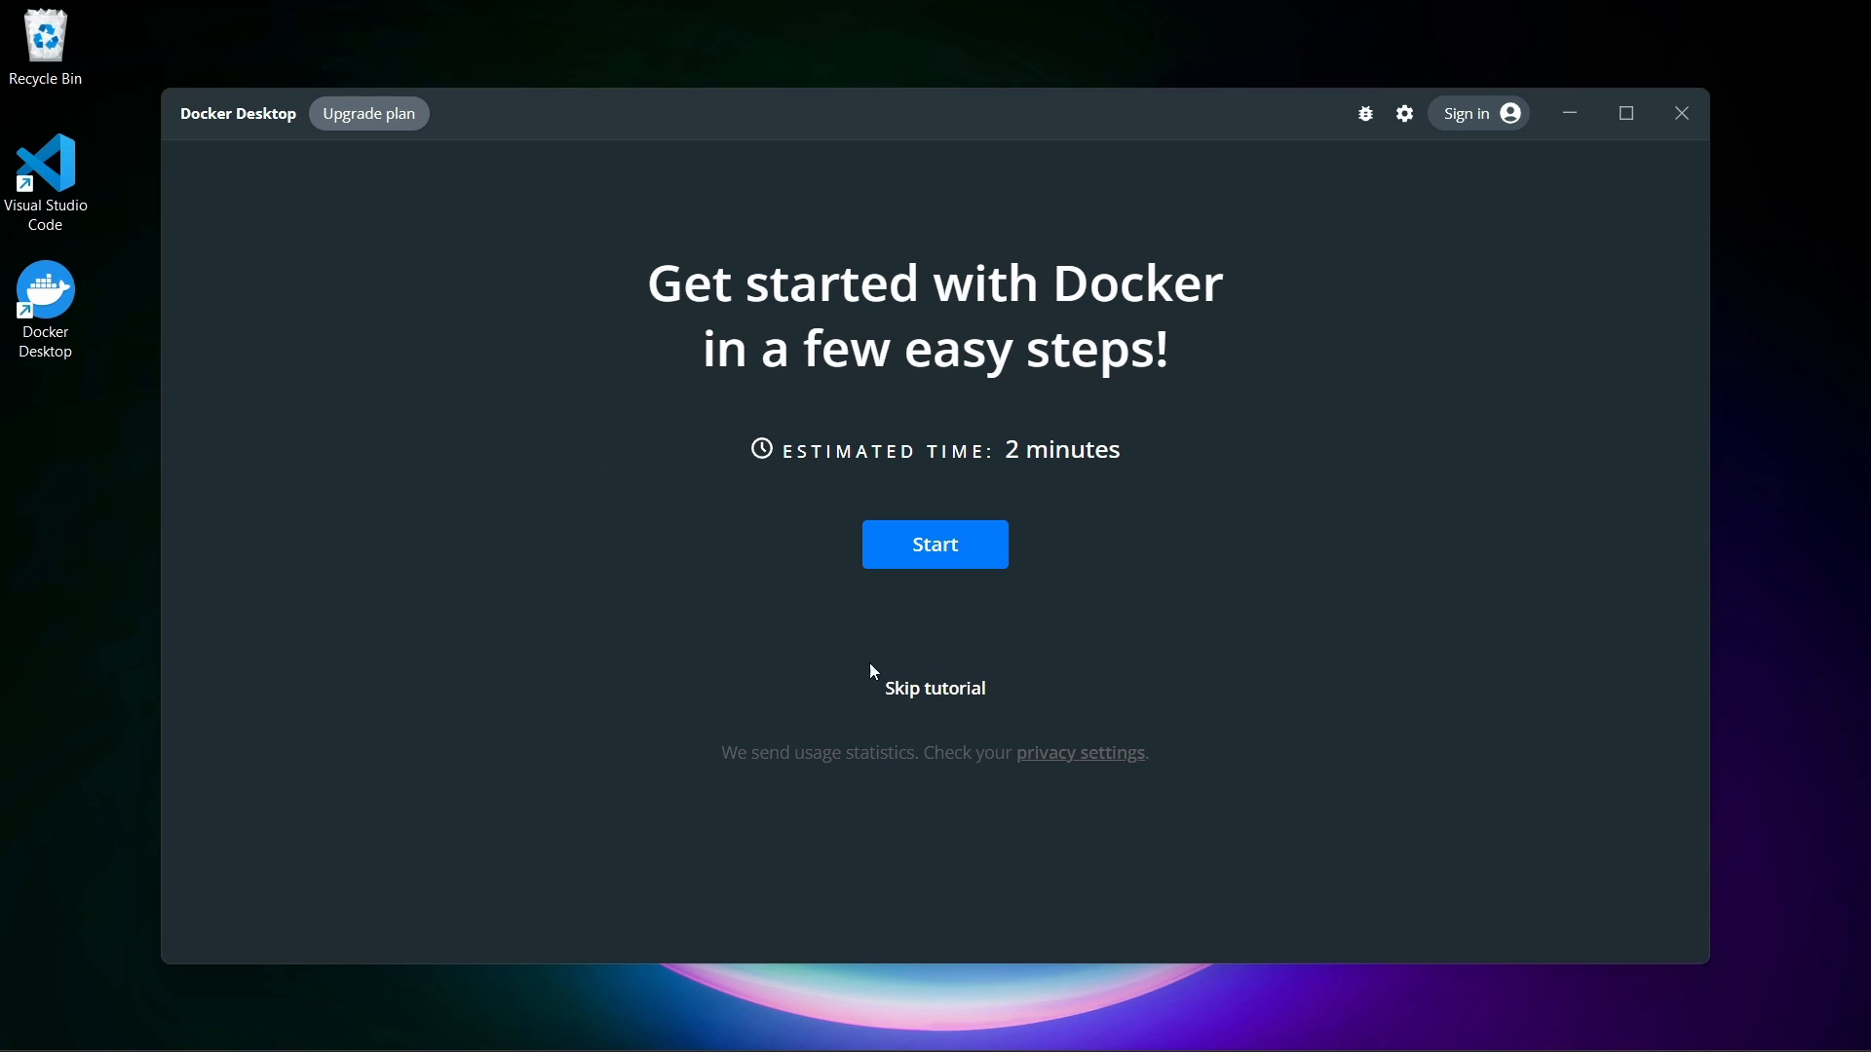
Step: Skip the Docker Desktop getting-started tutorial and open Windows PowerShell
left_click(960, 708)
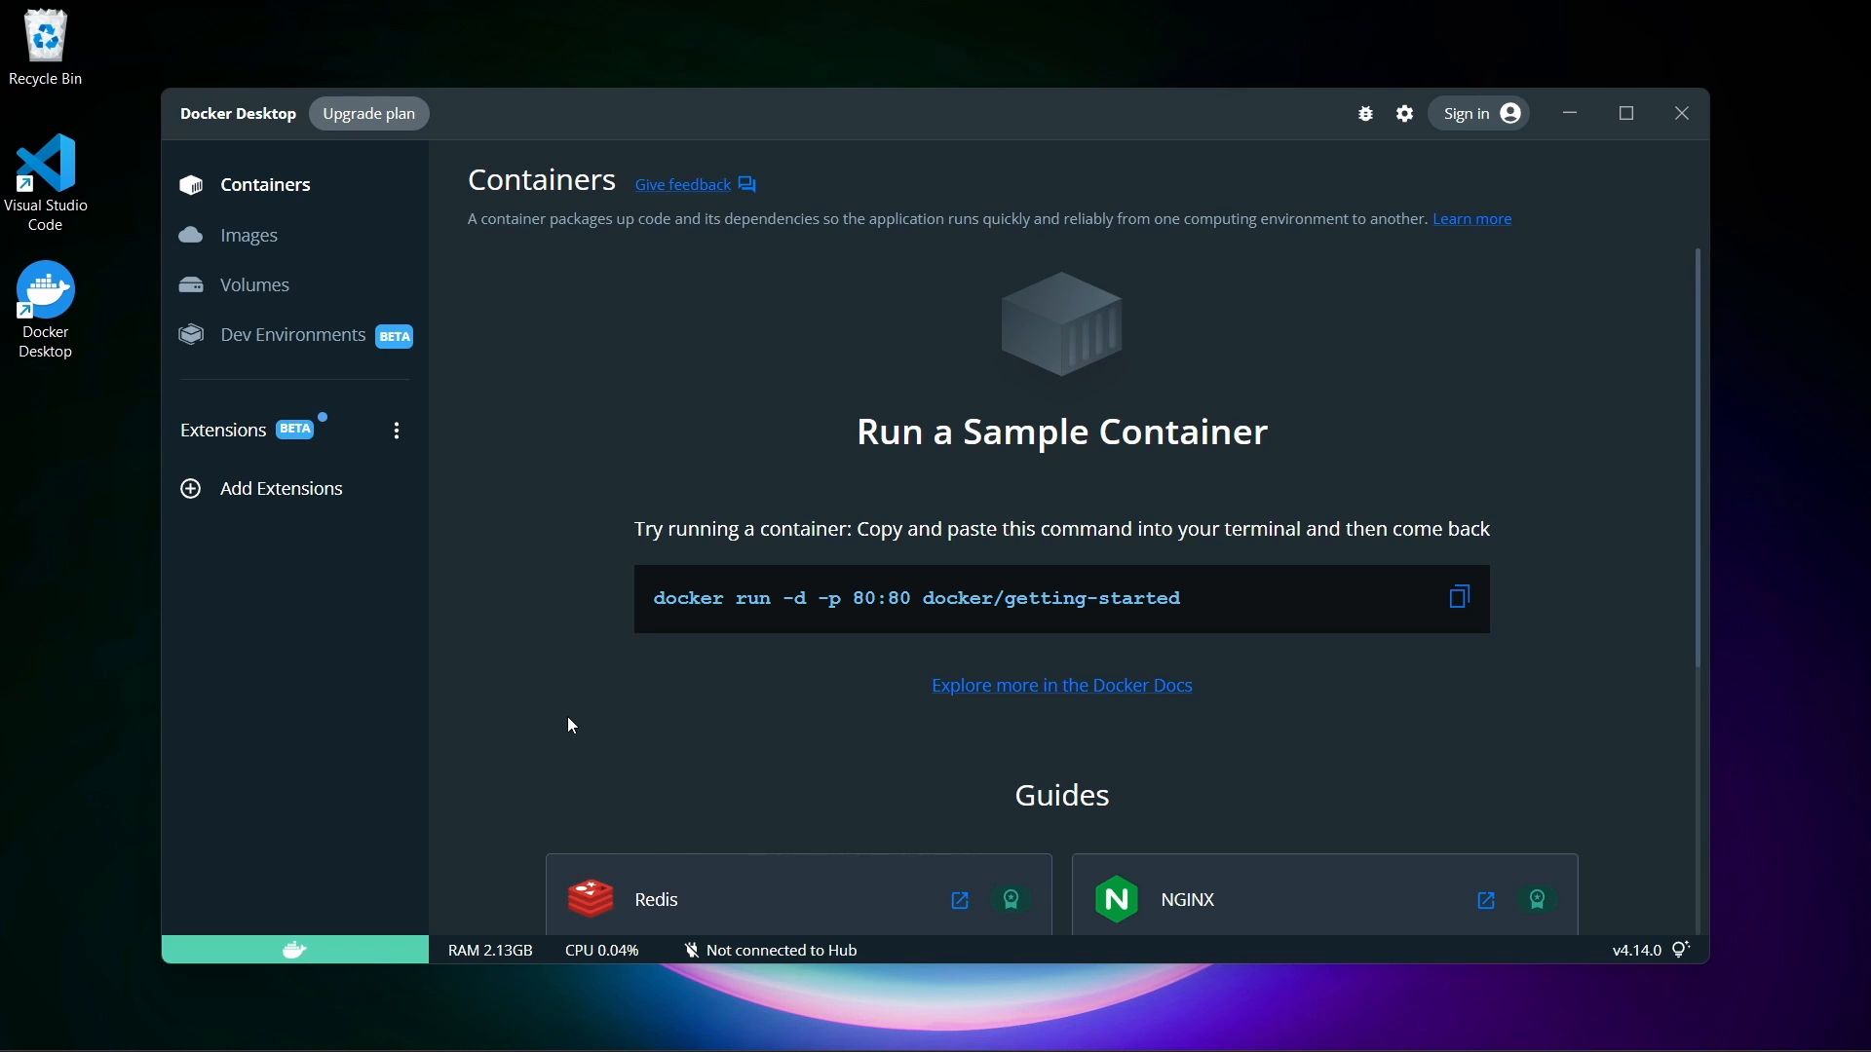
key("super")
type("p")
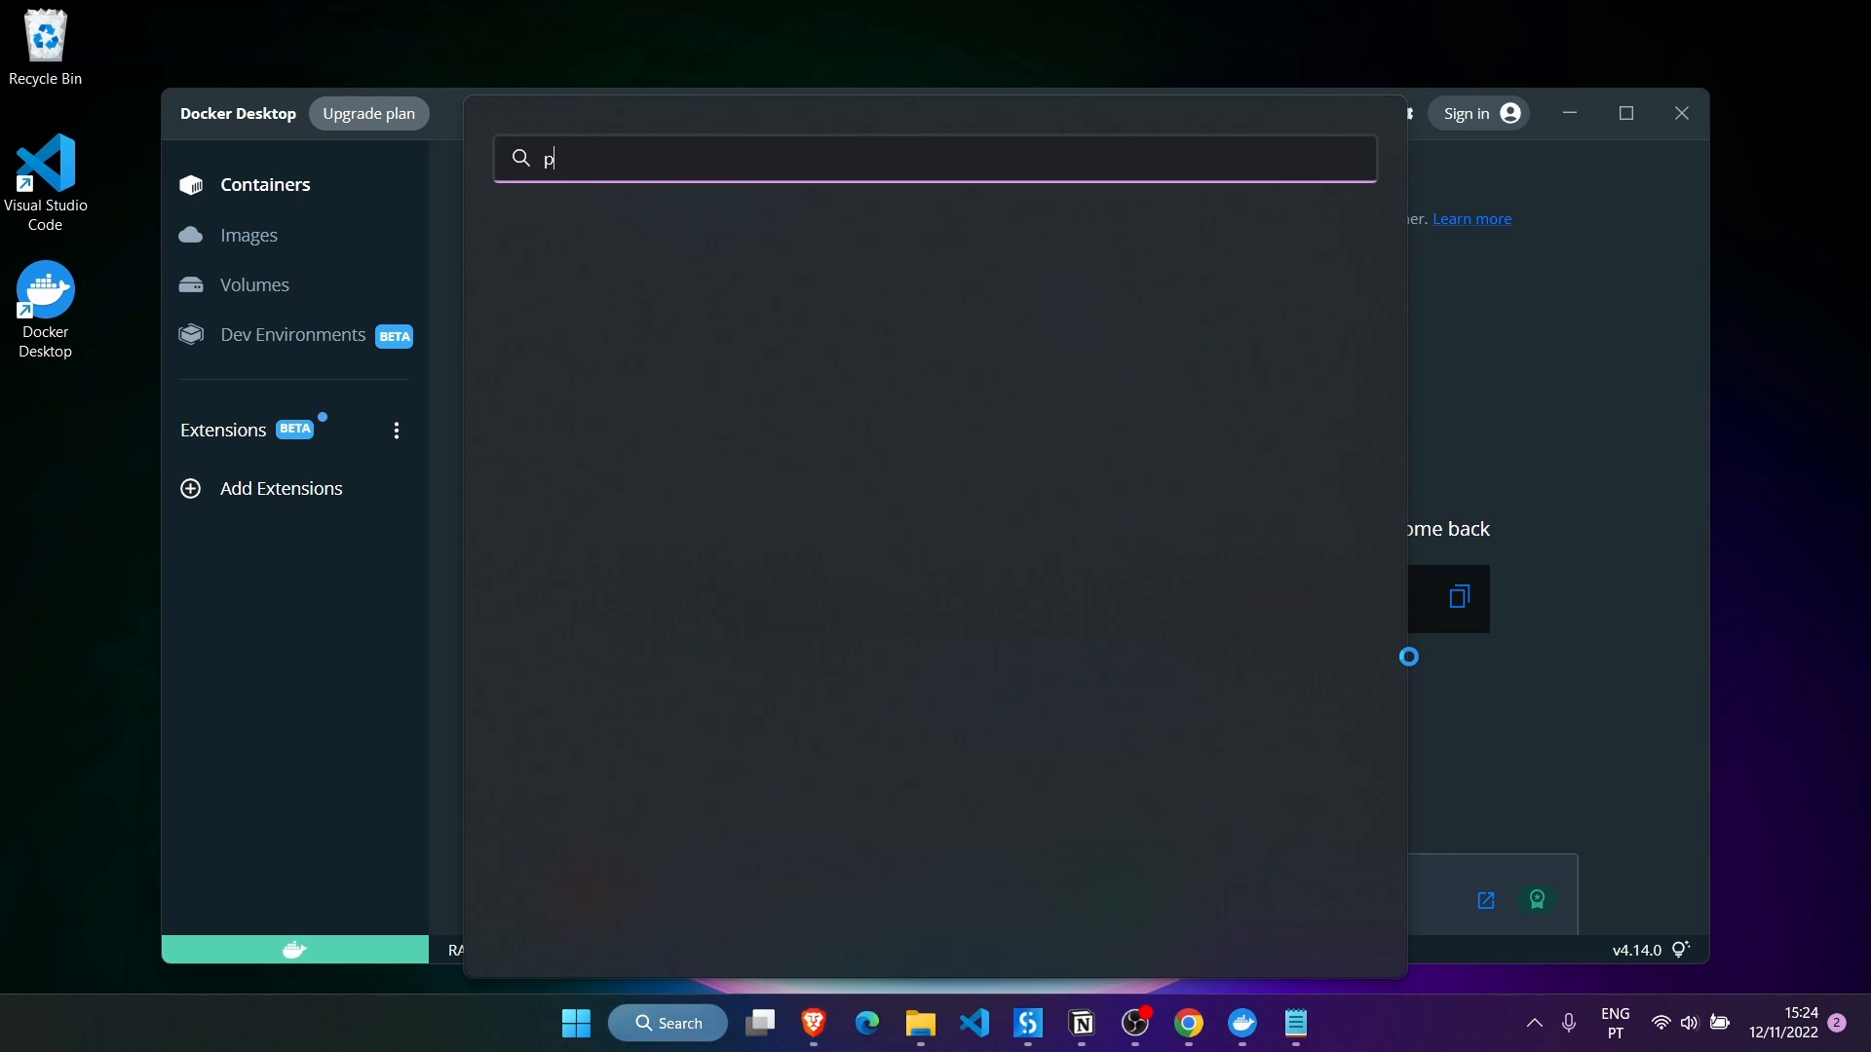
type("ower")
key("Return")
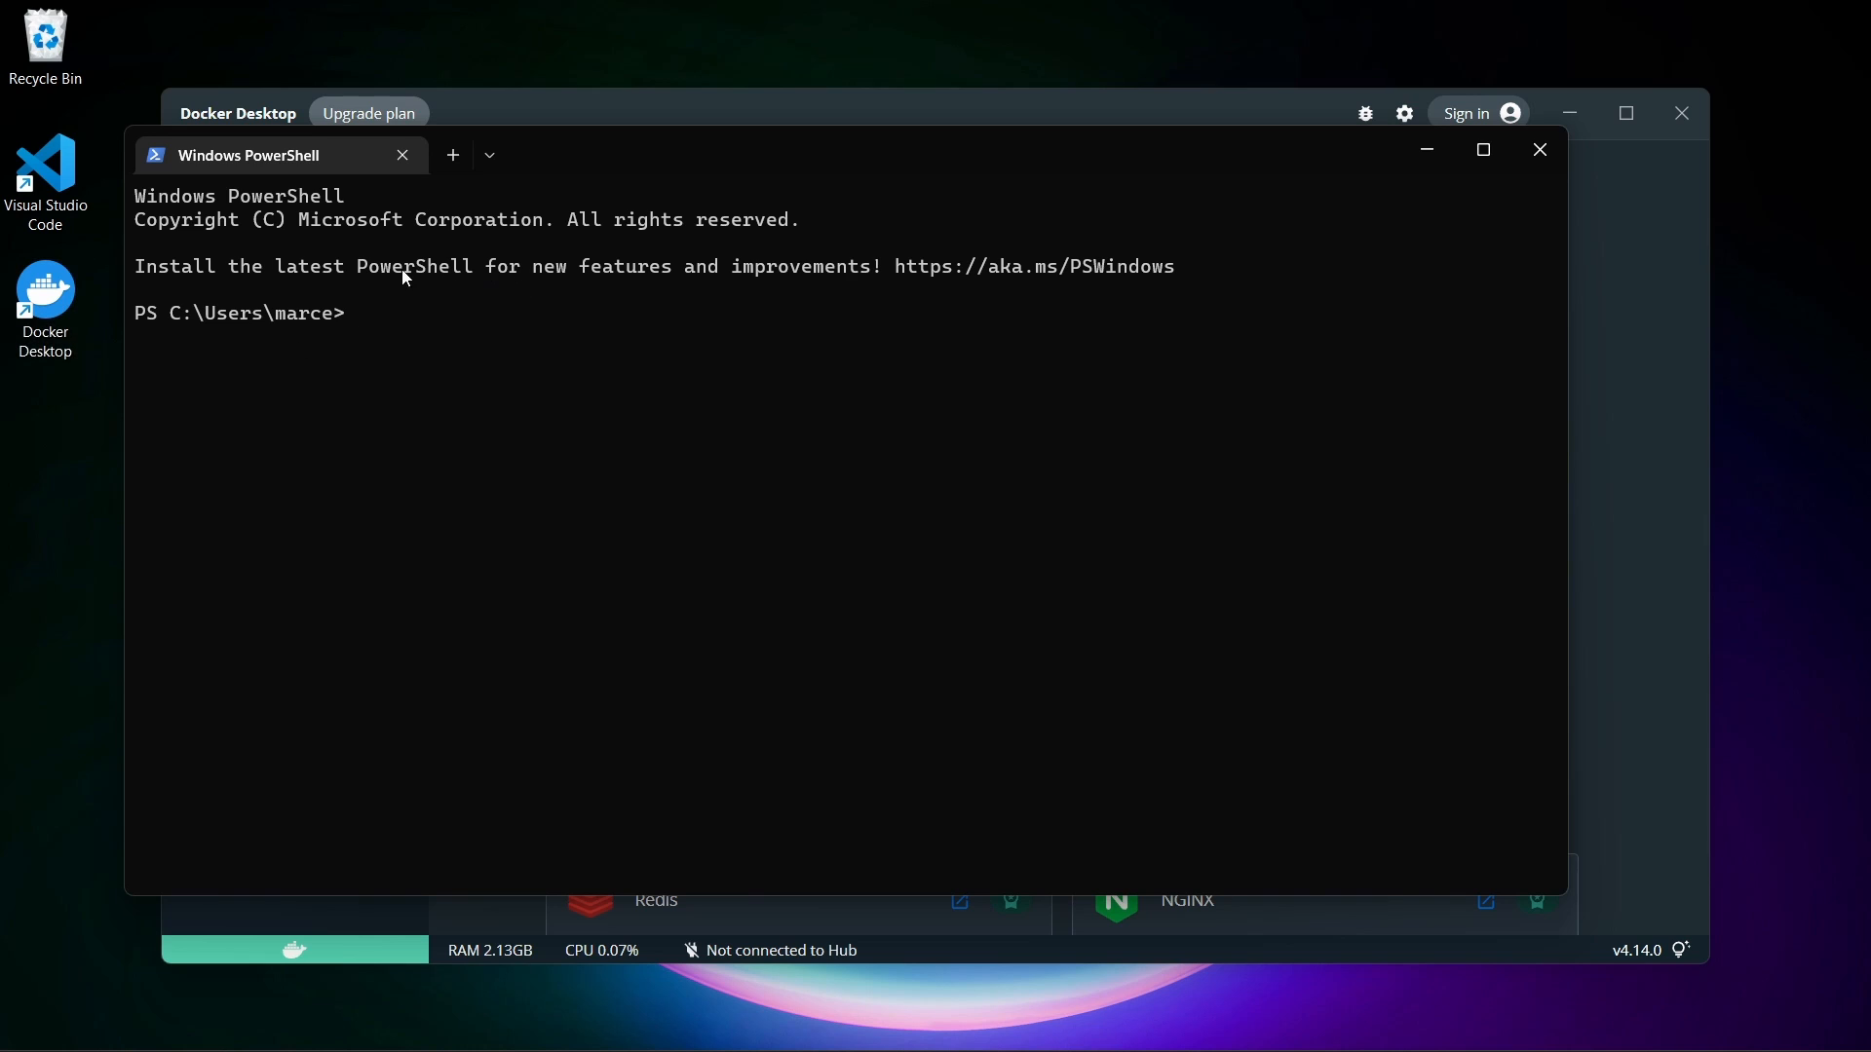
Step: Pull the Docker image registry.uipath.com/robot/uiautomation-runtime:22.10.47.57575-robot22.10.3 and highlight the download status message
type("docker pull registry.uipath.com/robot/uiautomation-runtime:<tag>")
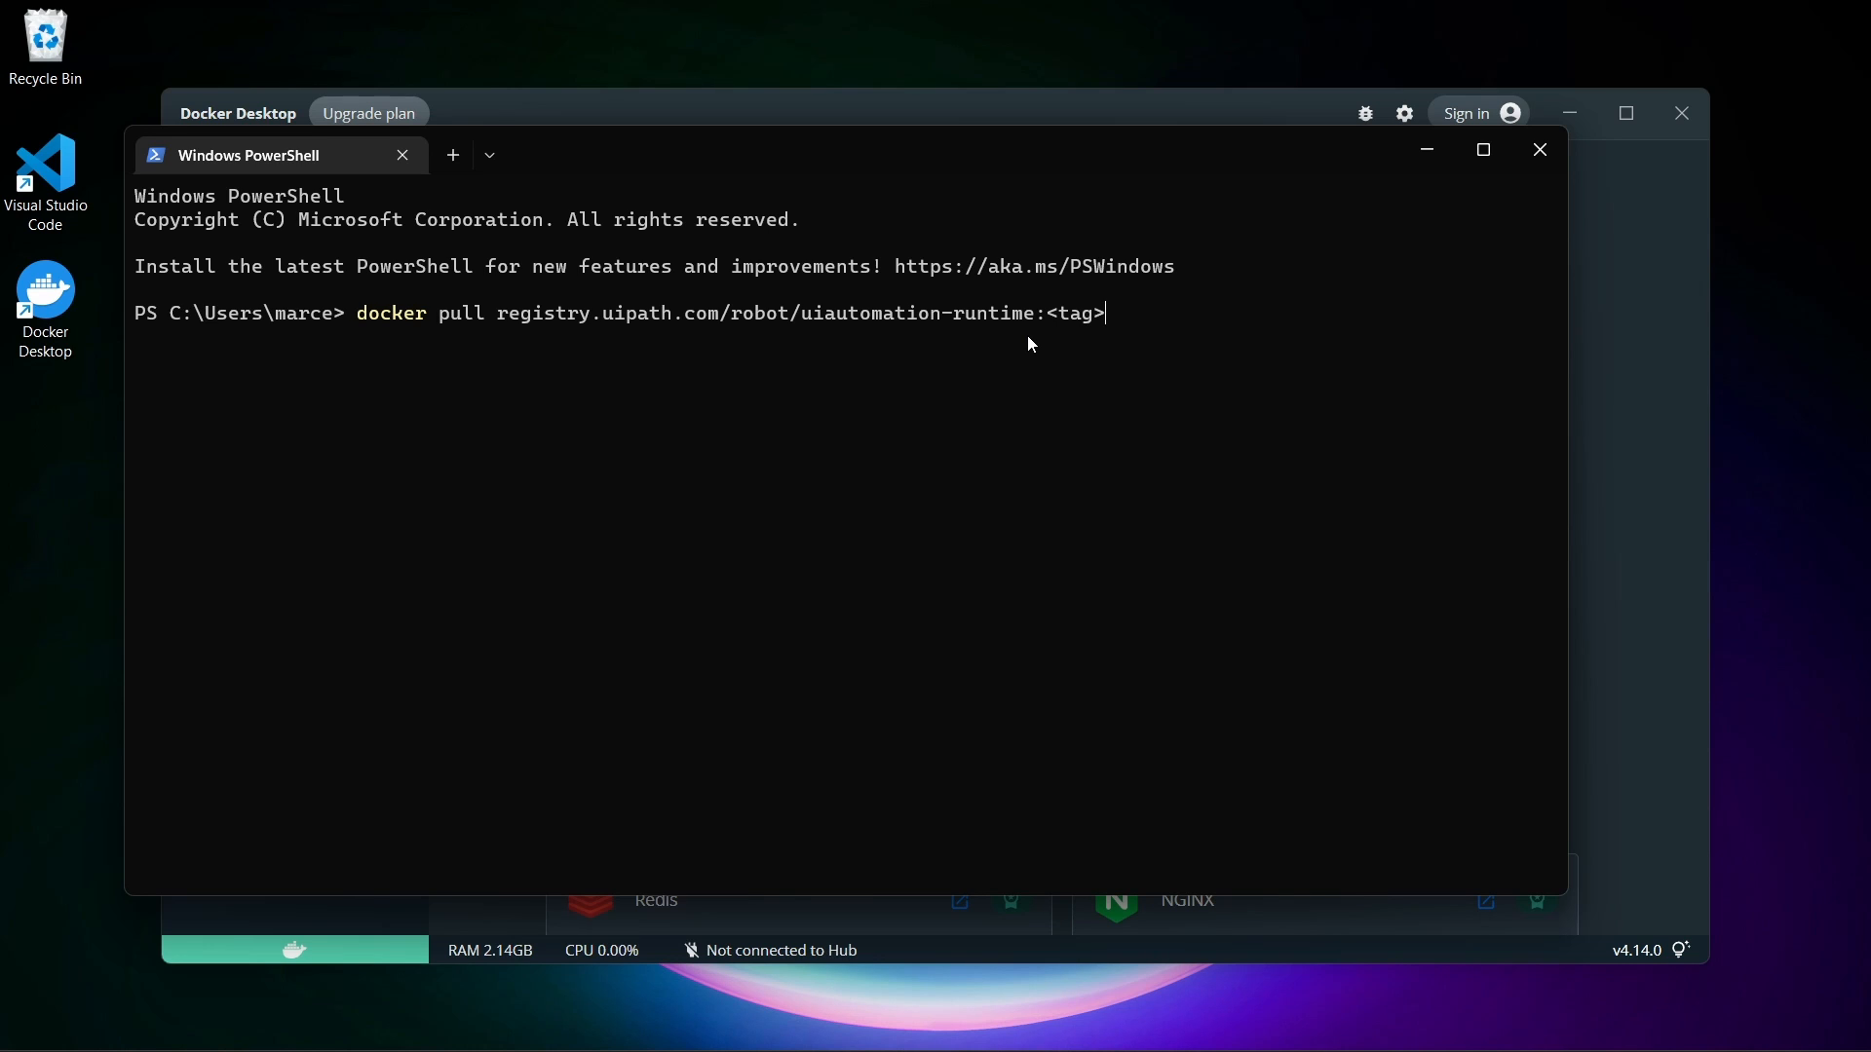
key("BackSpace")
key("BackSpace")
key("BackSpace")
key("BackSpace")
key("BackSpace")
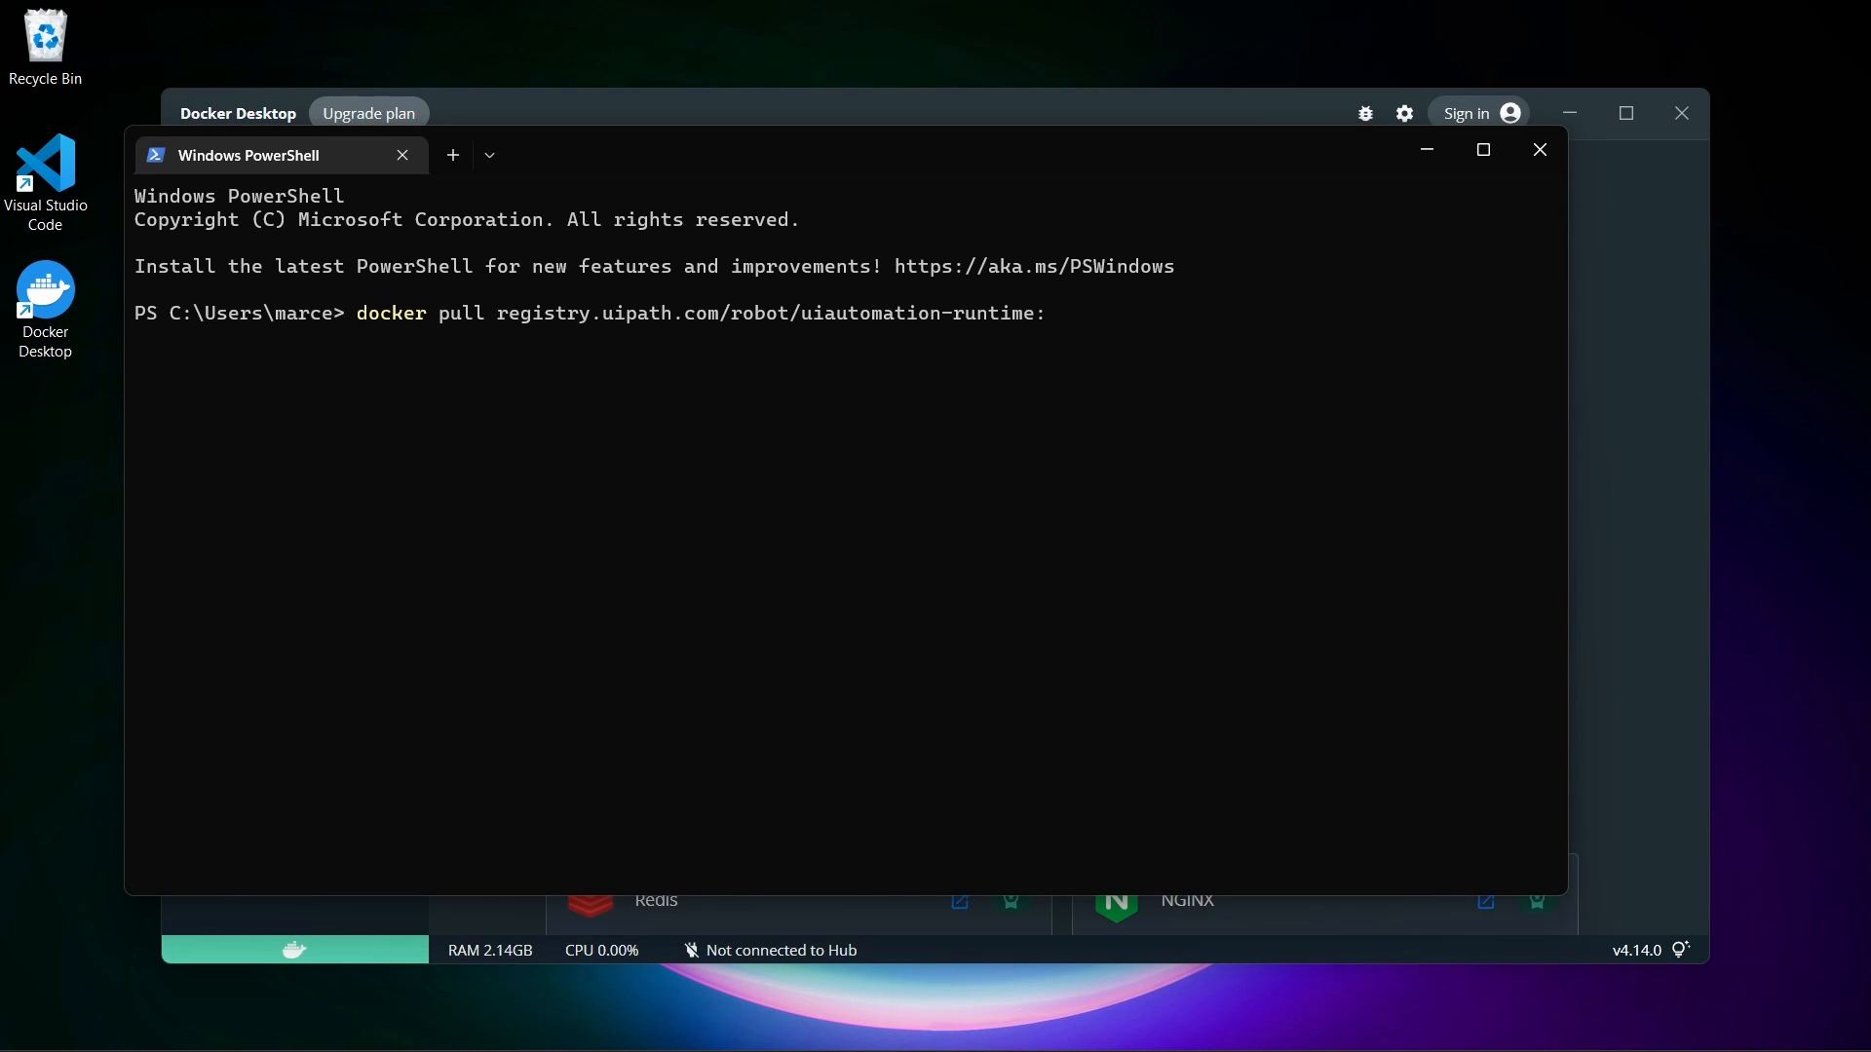
type("22.10.47.57575-robot22.10.3")
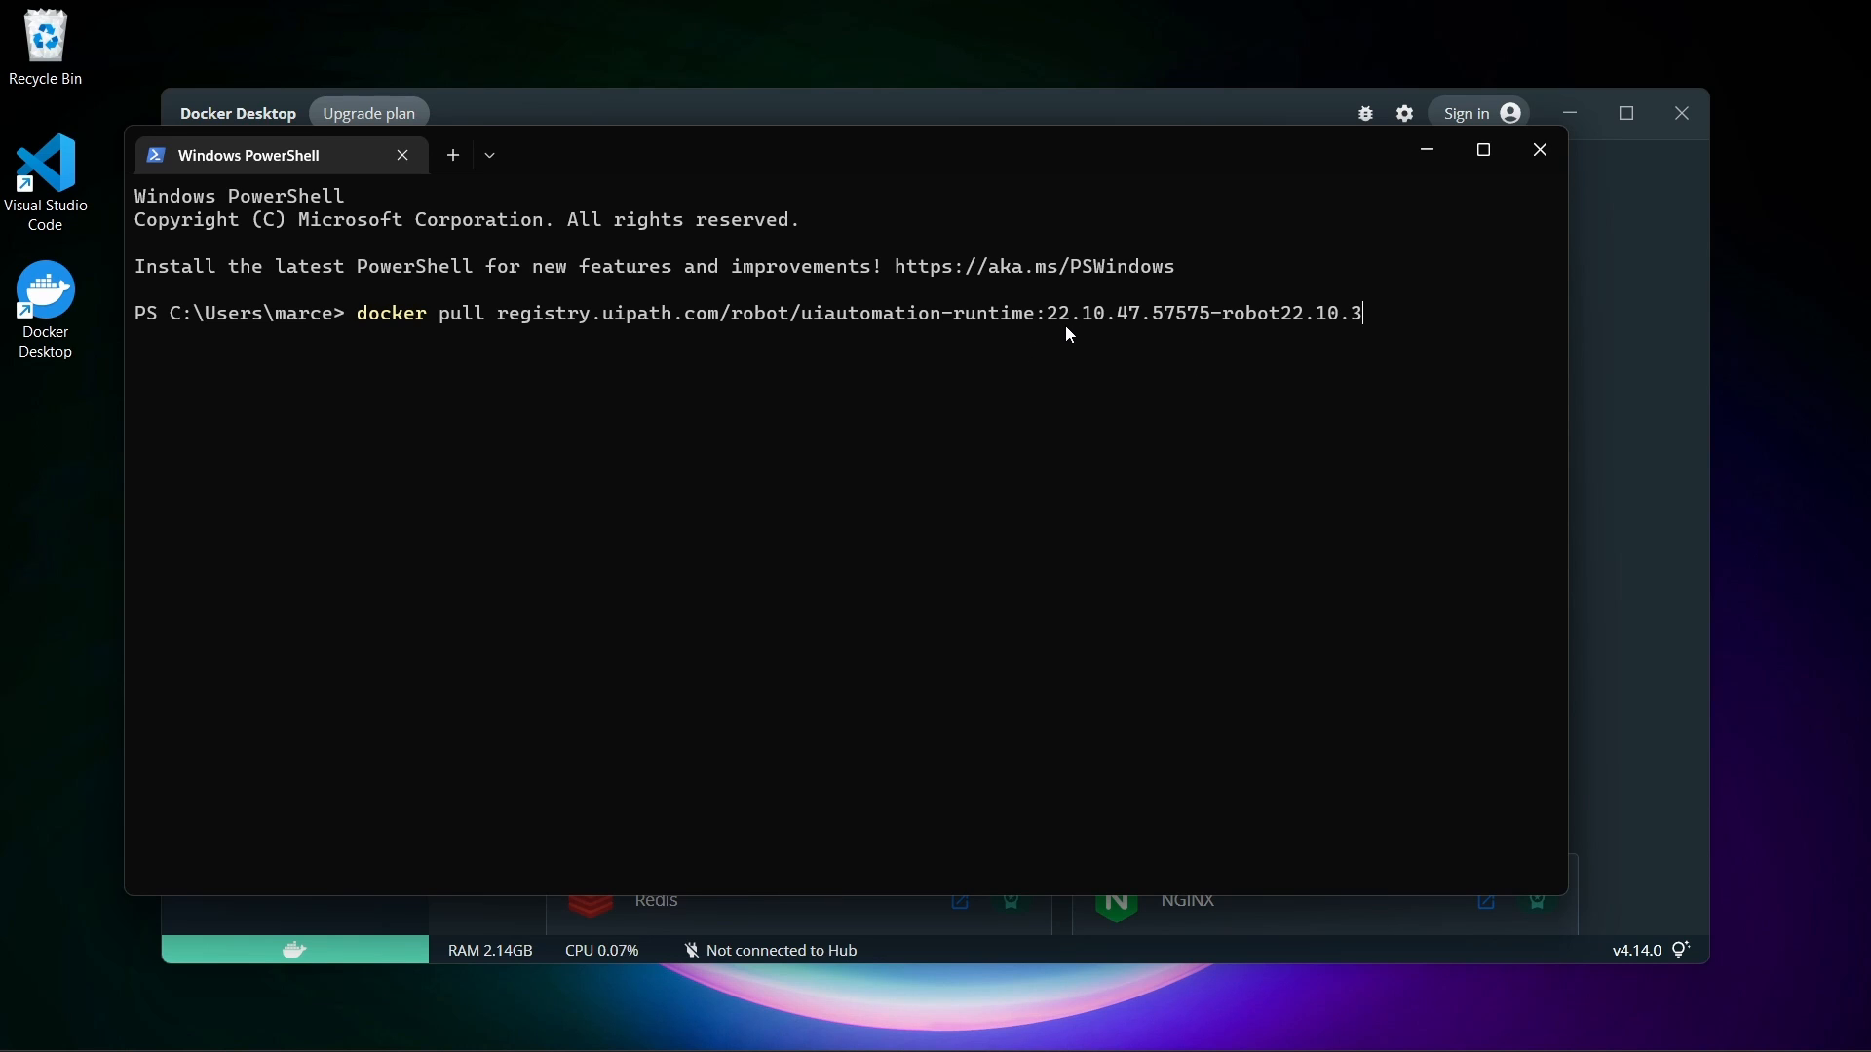
key("Return")
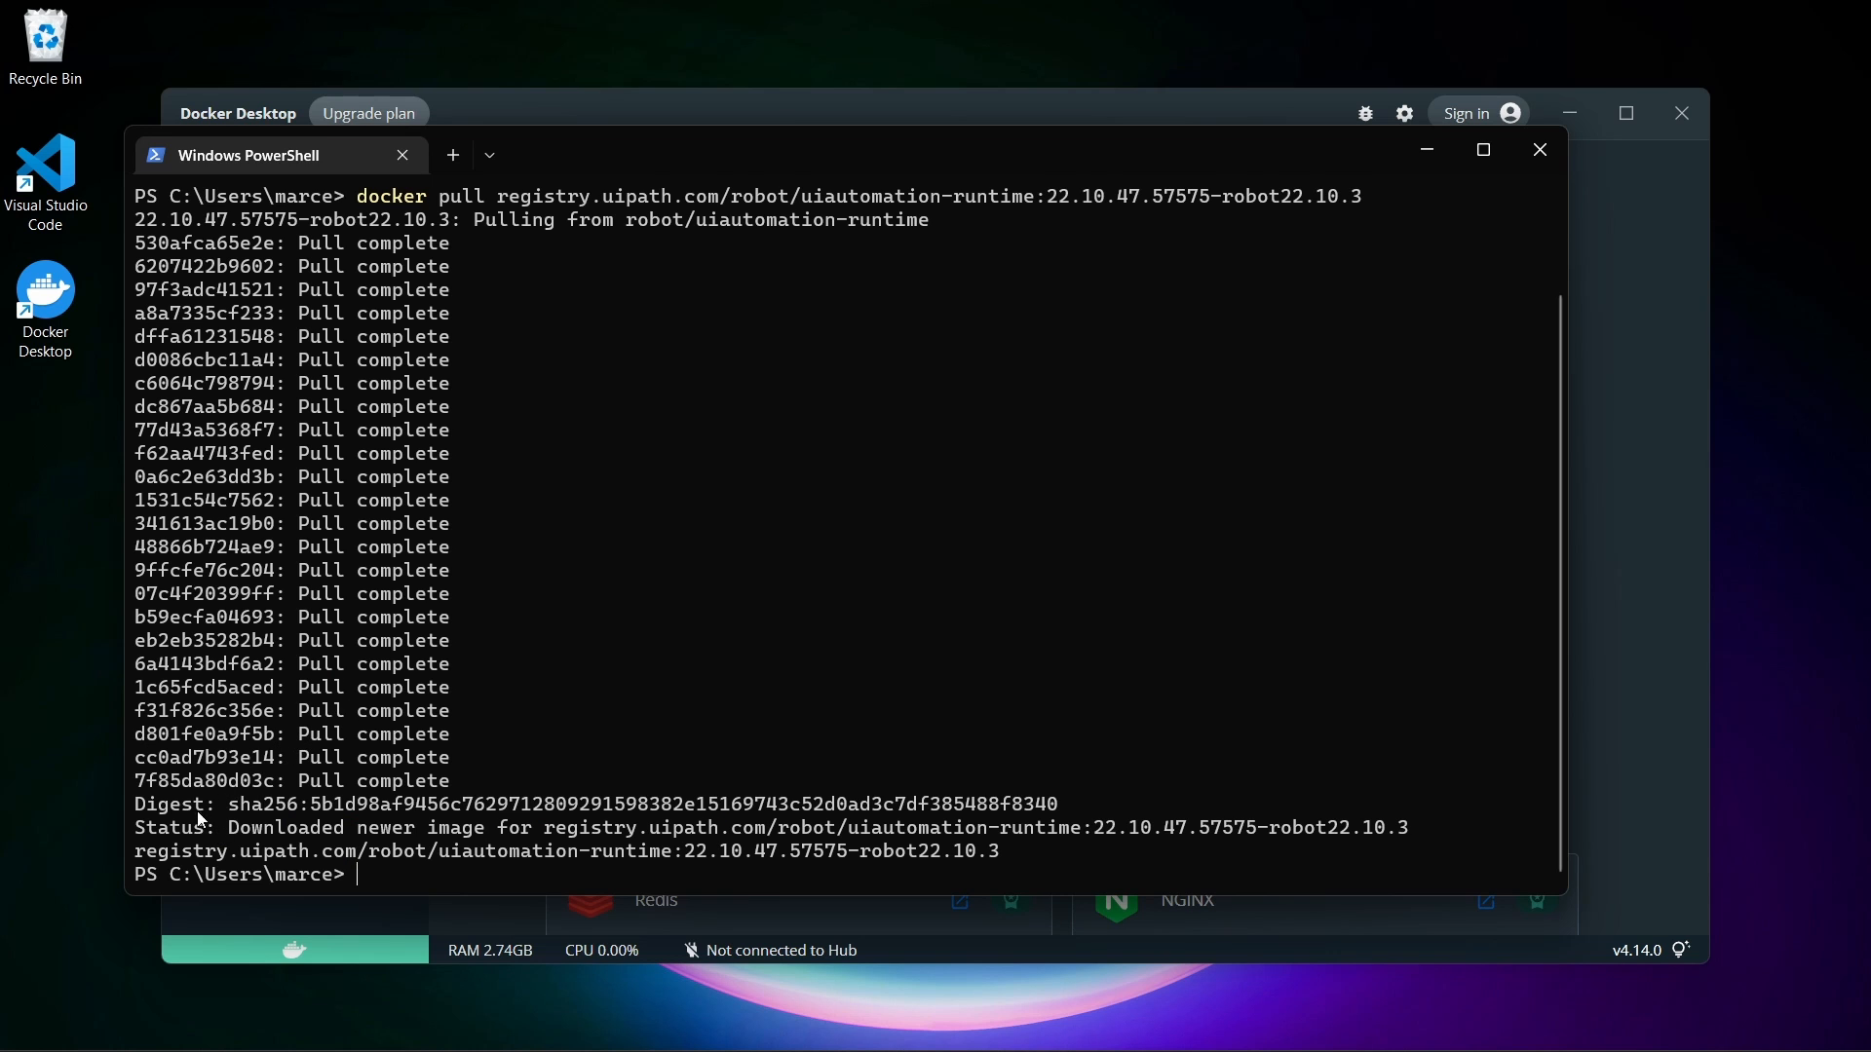
left_click_drag(232, 829, 507, 829)
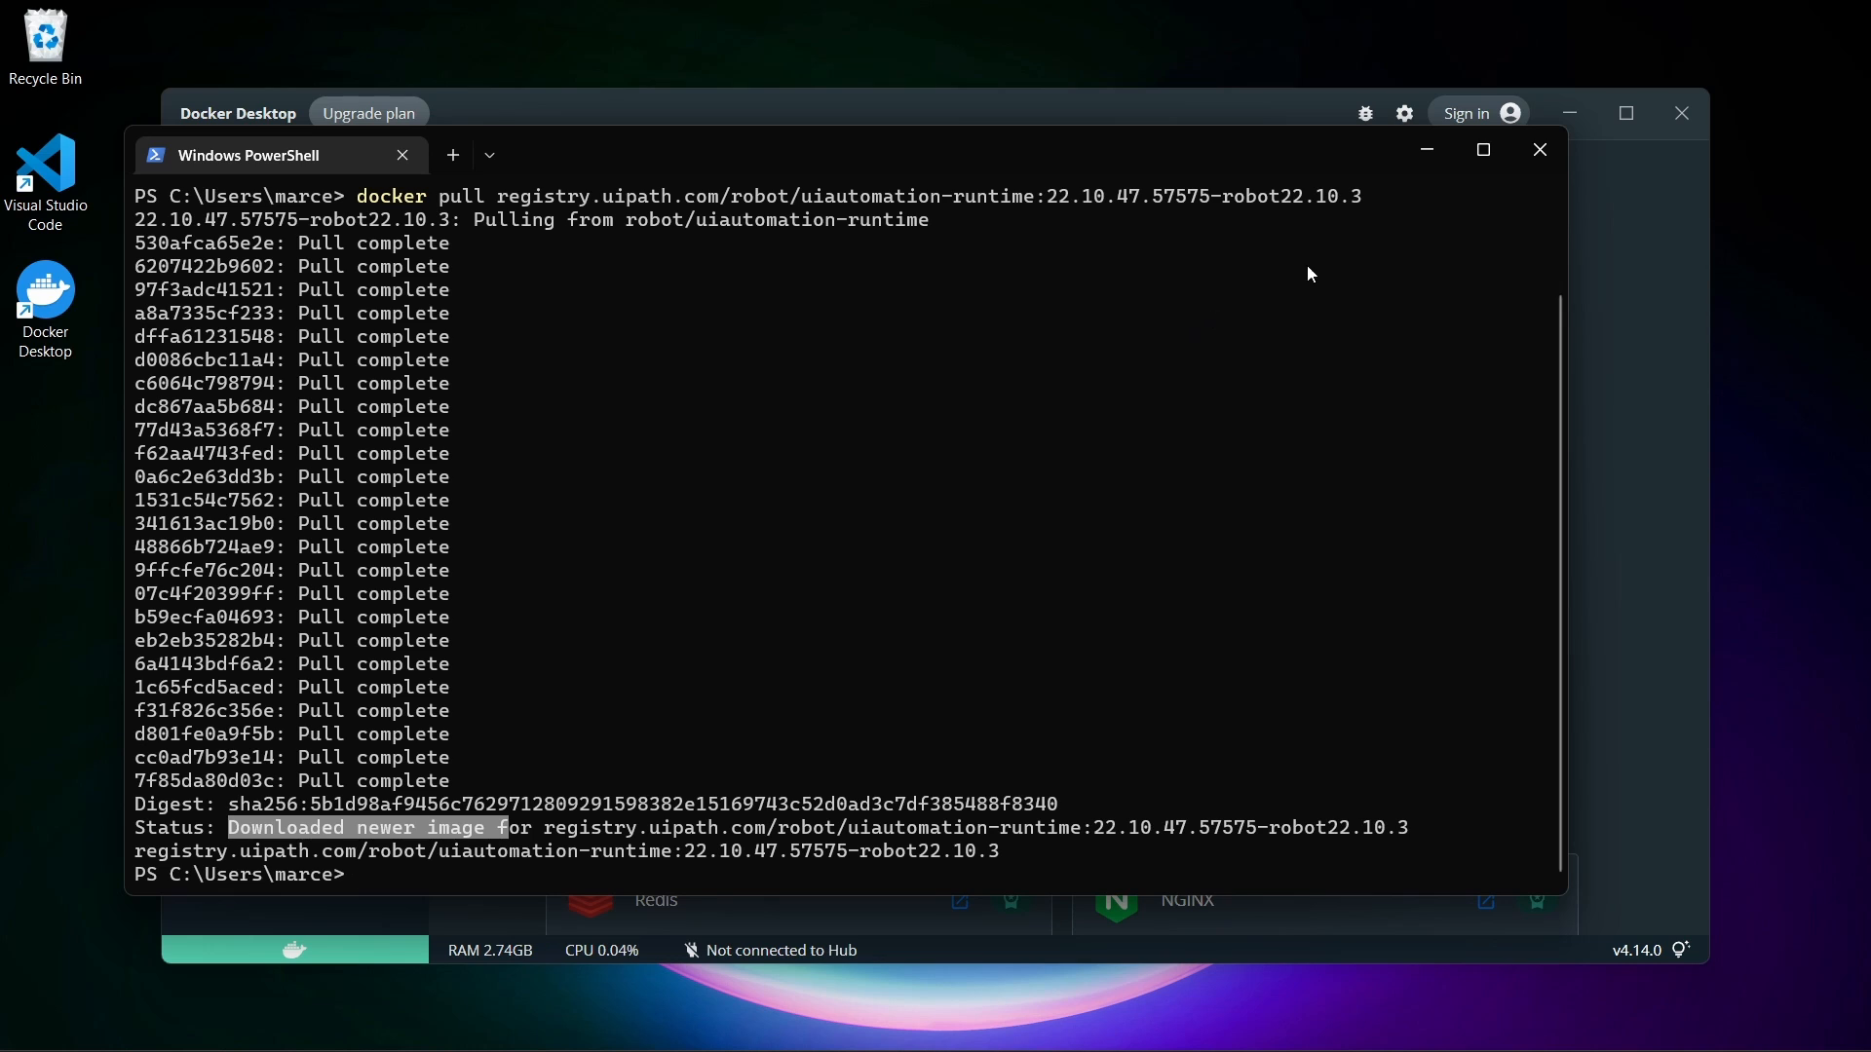
Step: Minimize the PowerShell window and show the local images list in Docker Desktop
left_click(1423, 158)
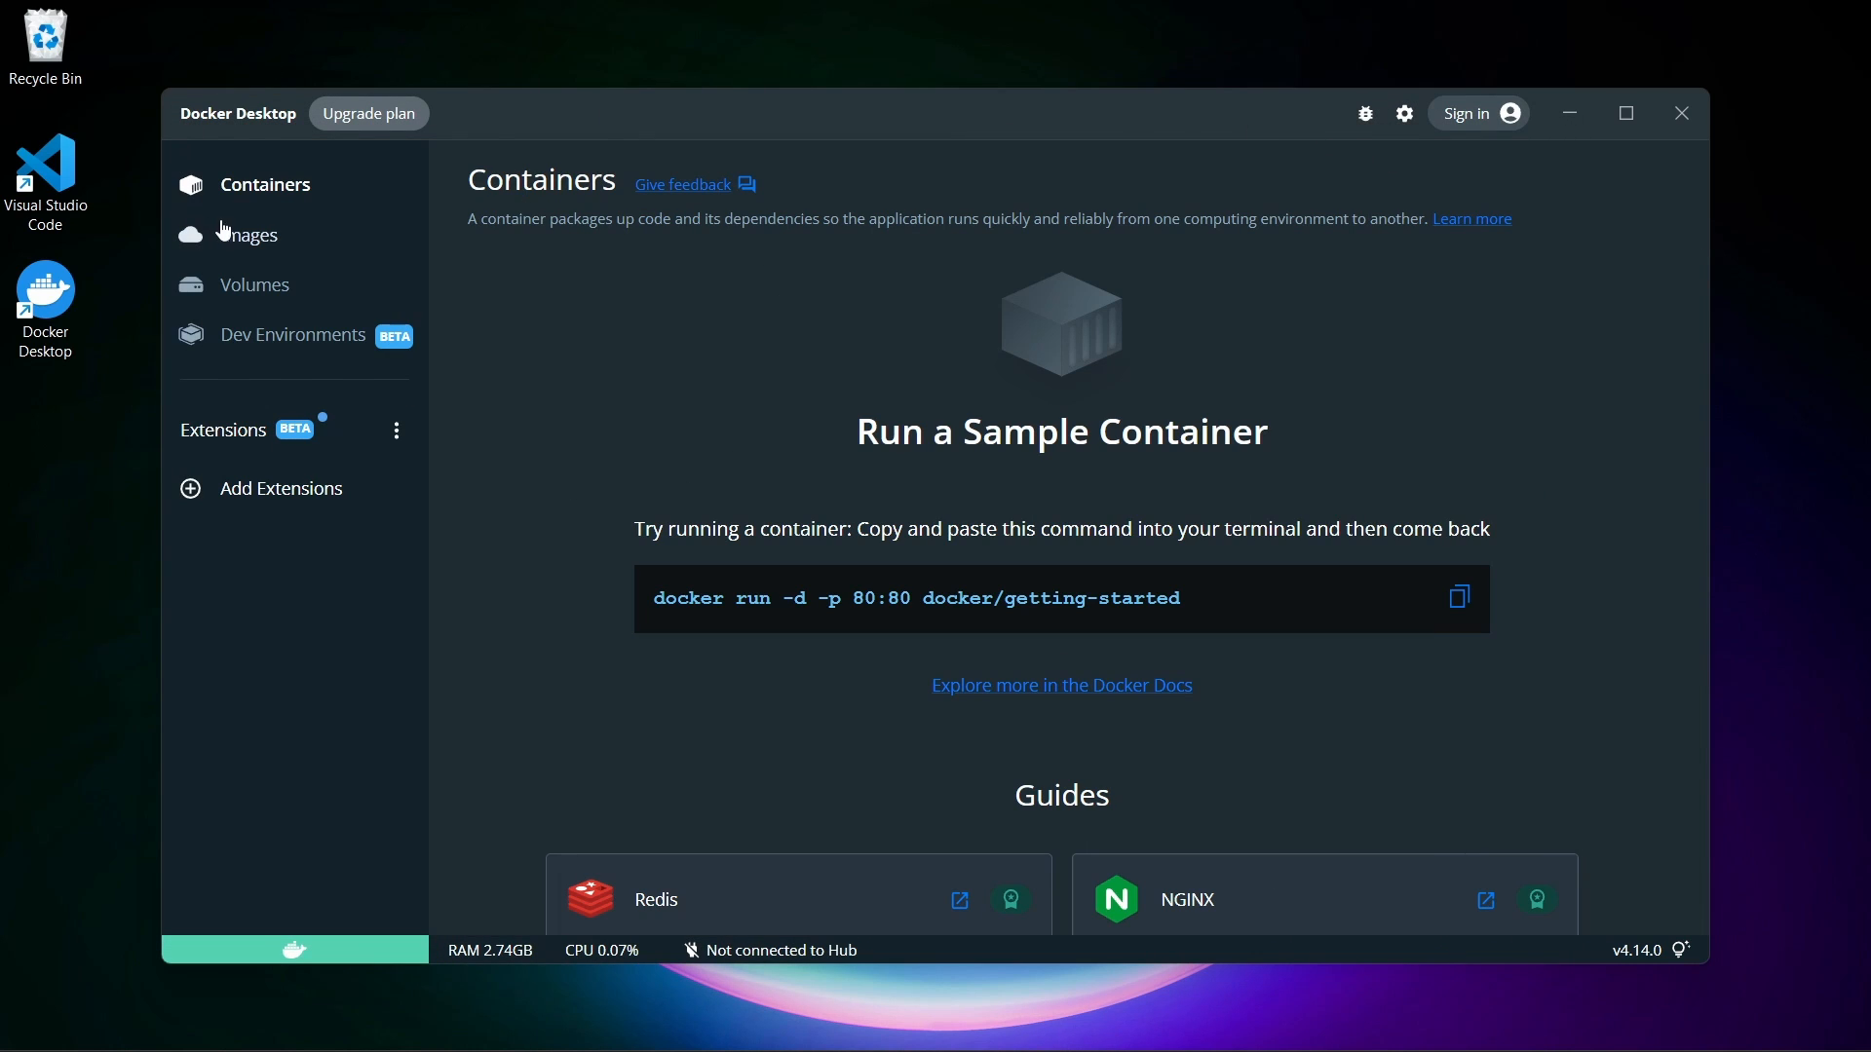
left_click(254, 243)
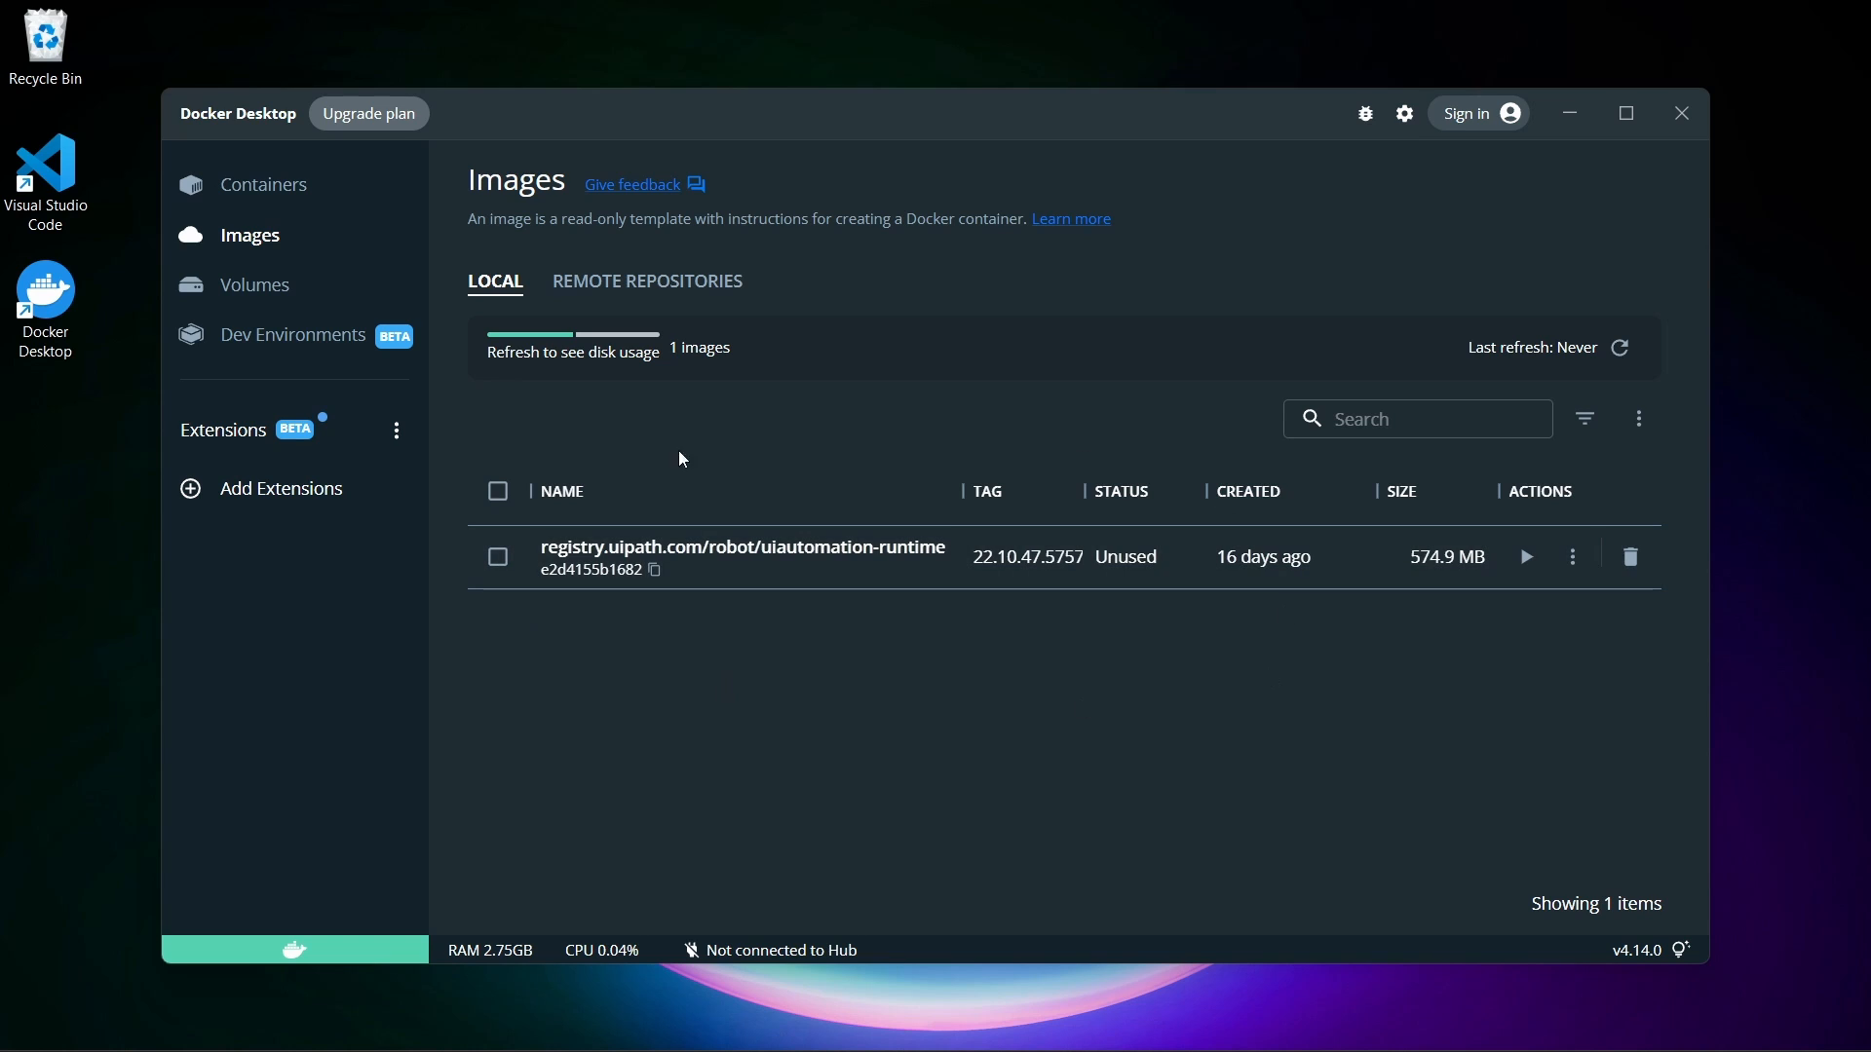
Step: Switch to Chrome, open UiPath Orchestrator in a new tab and go to the tenant's machines list
mouse_move(1062, 1049)
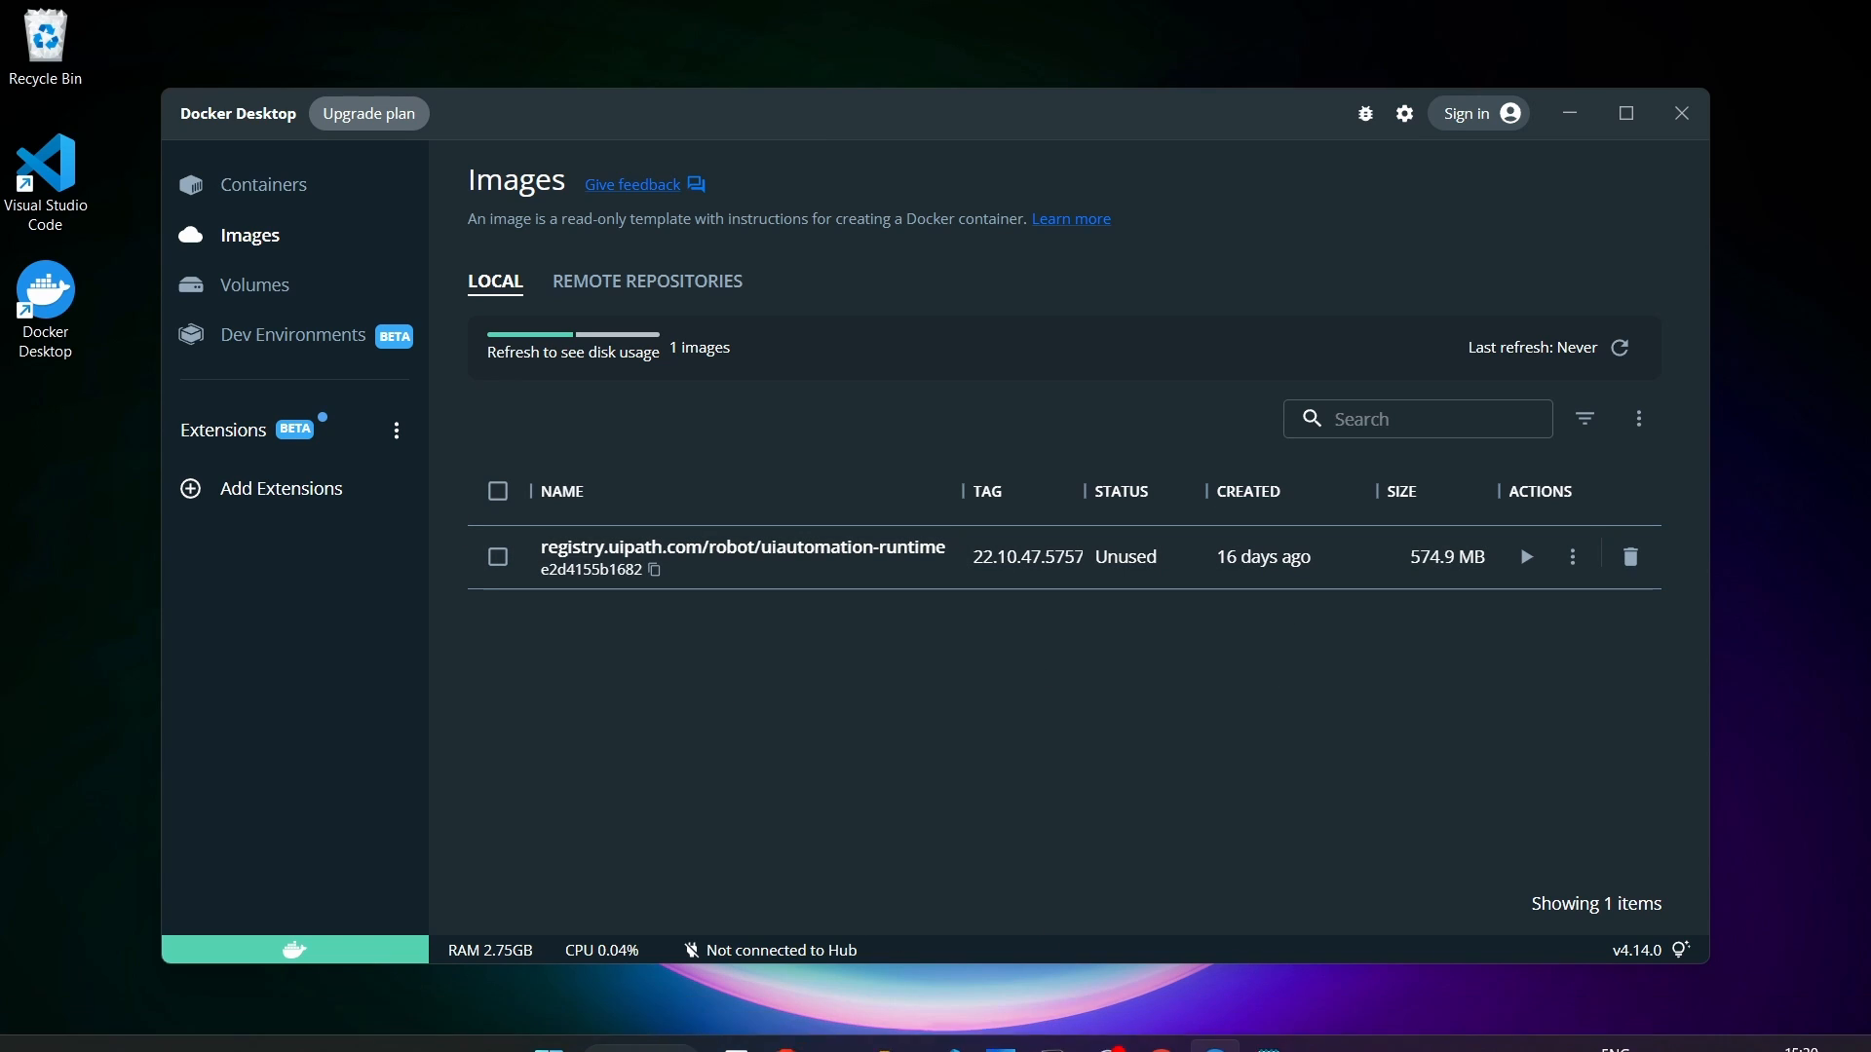
left_click(1160, 1023)
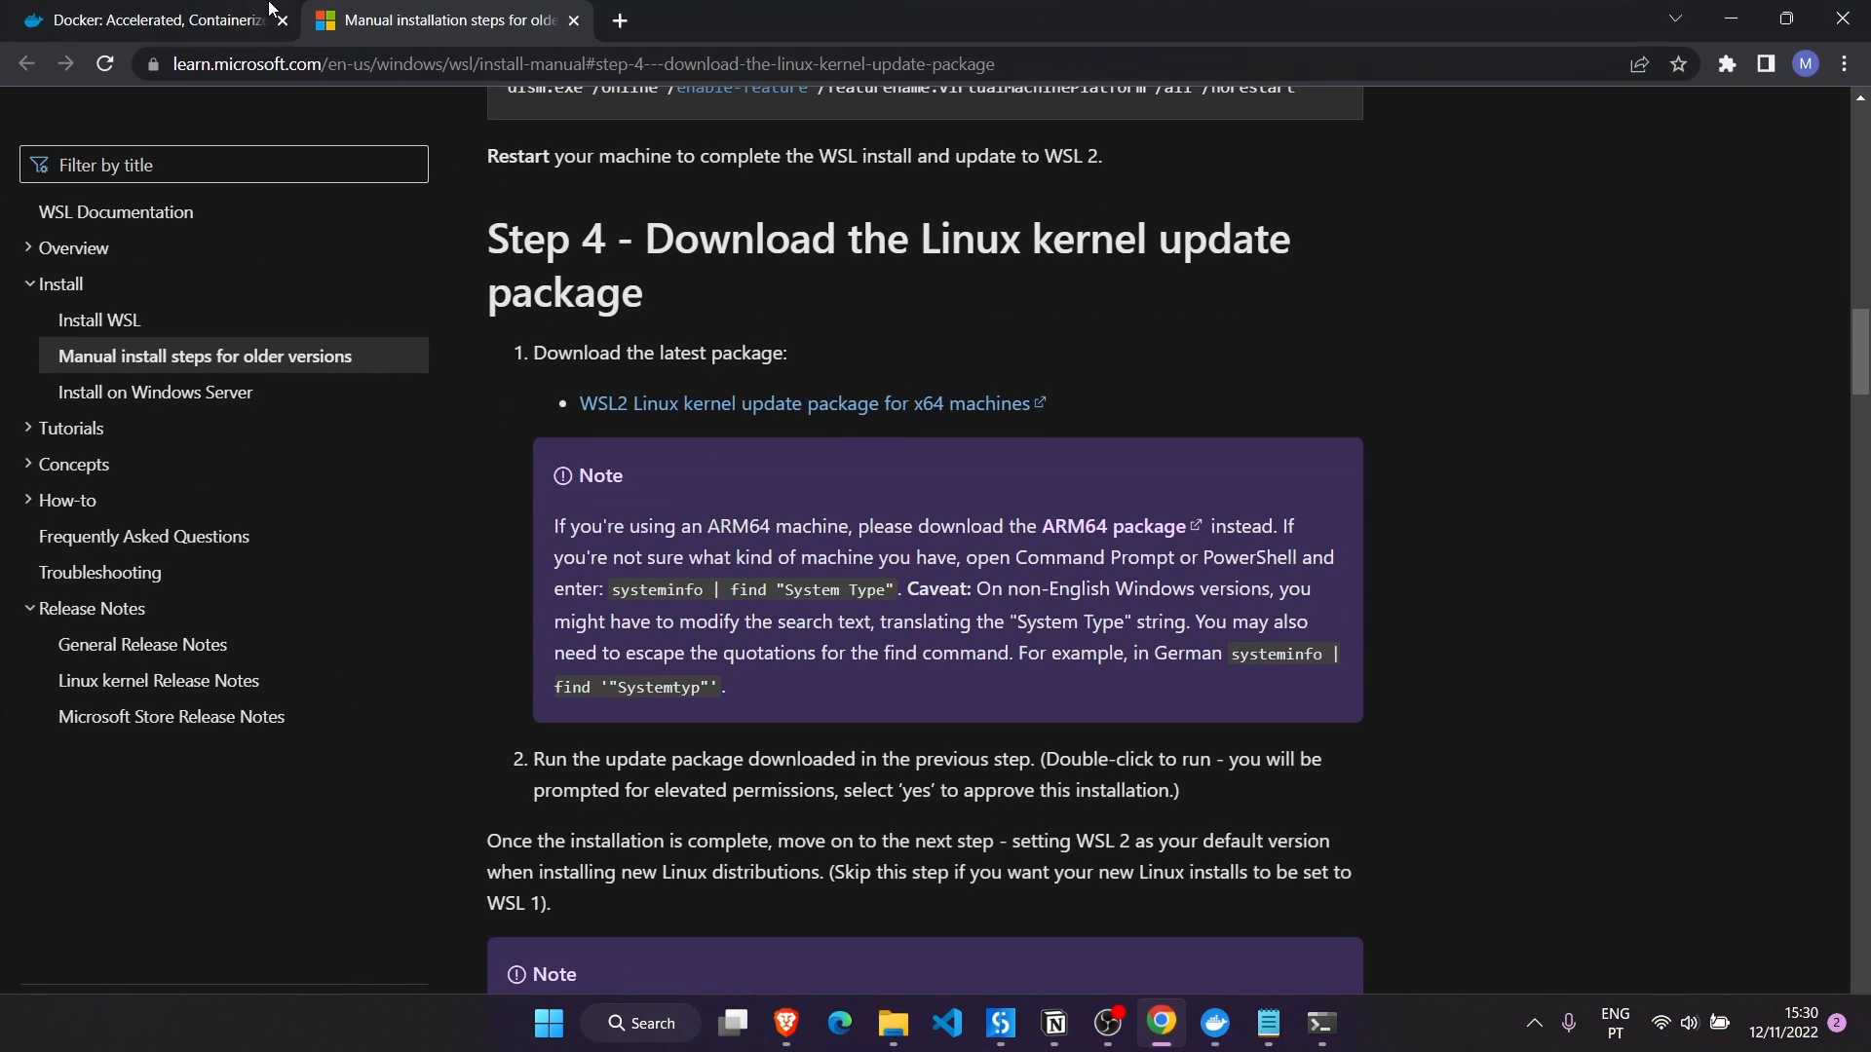
left_click(620, 20)
type("clo")
key("Return")
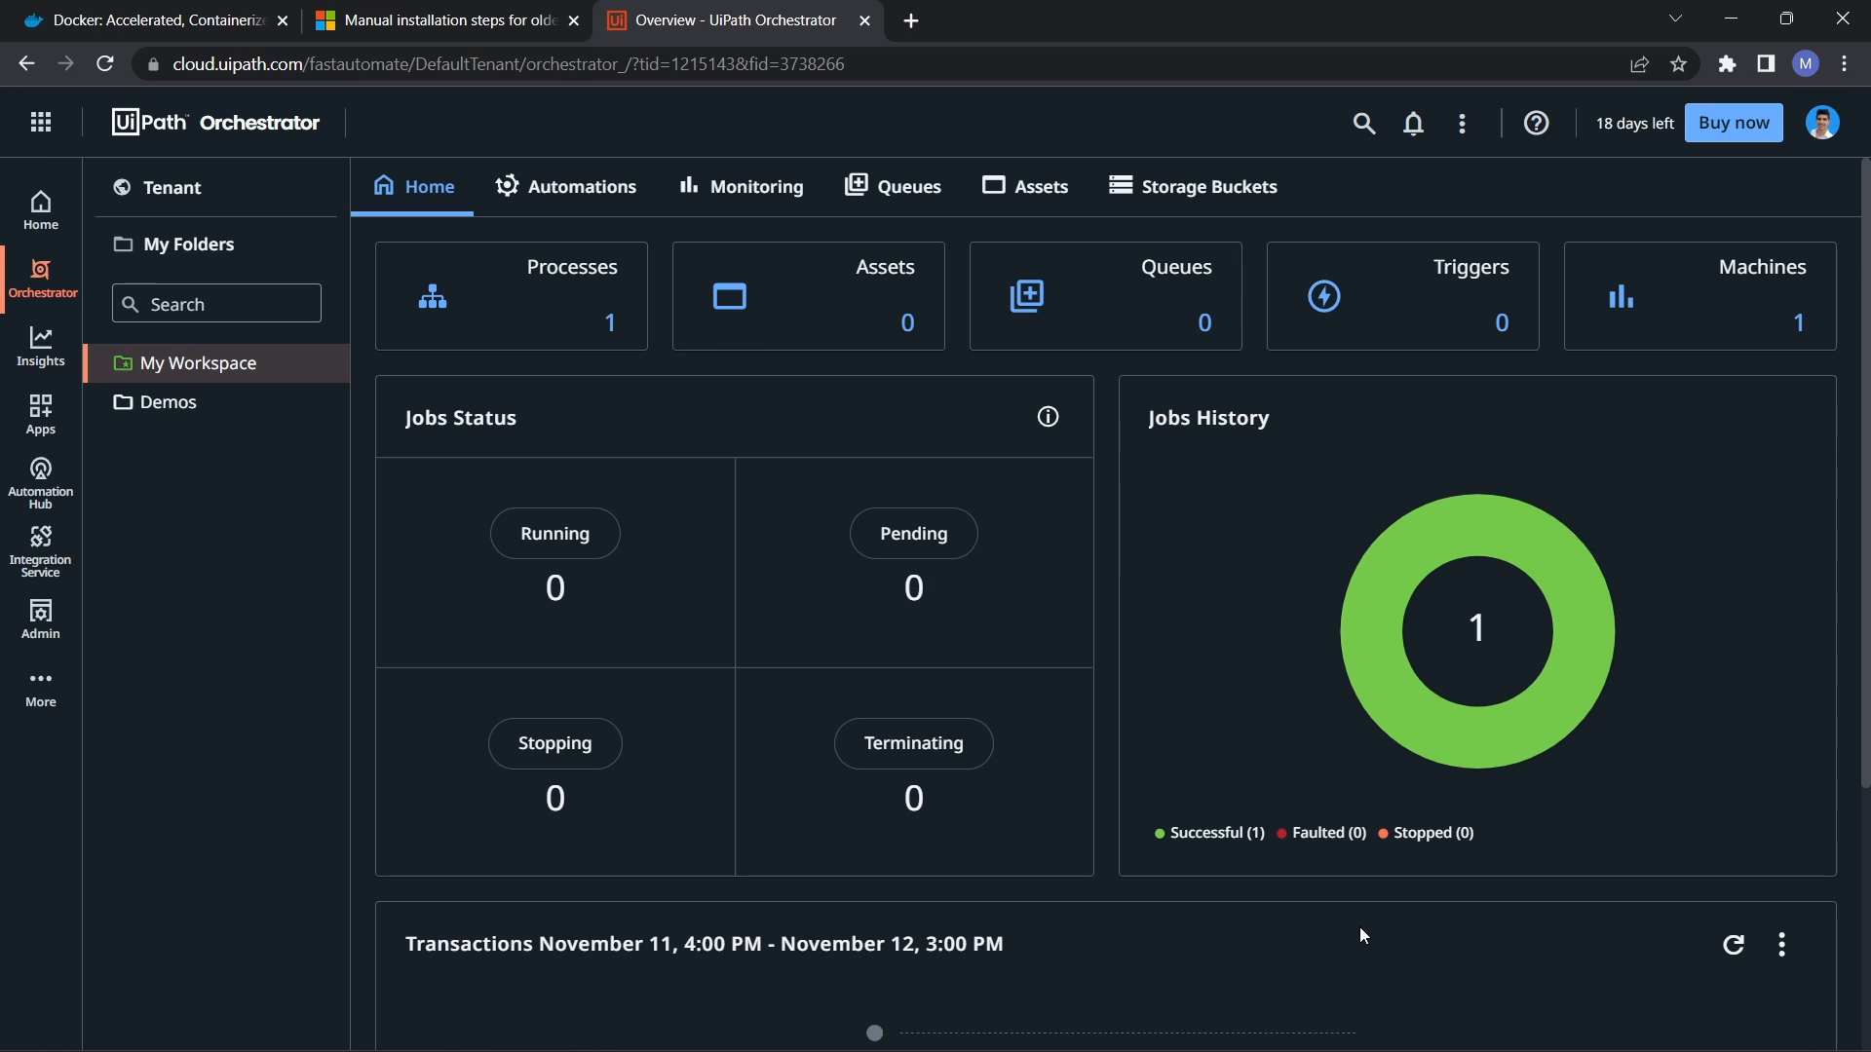
left_click(279, 212)
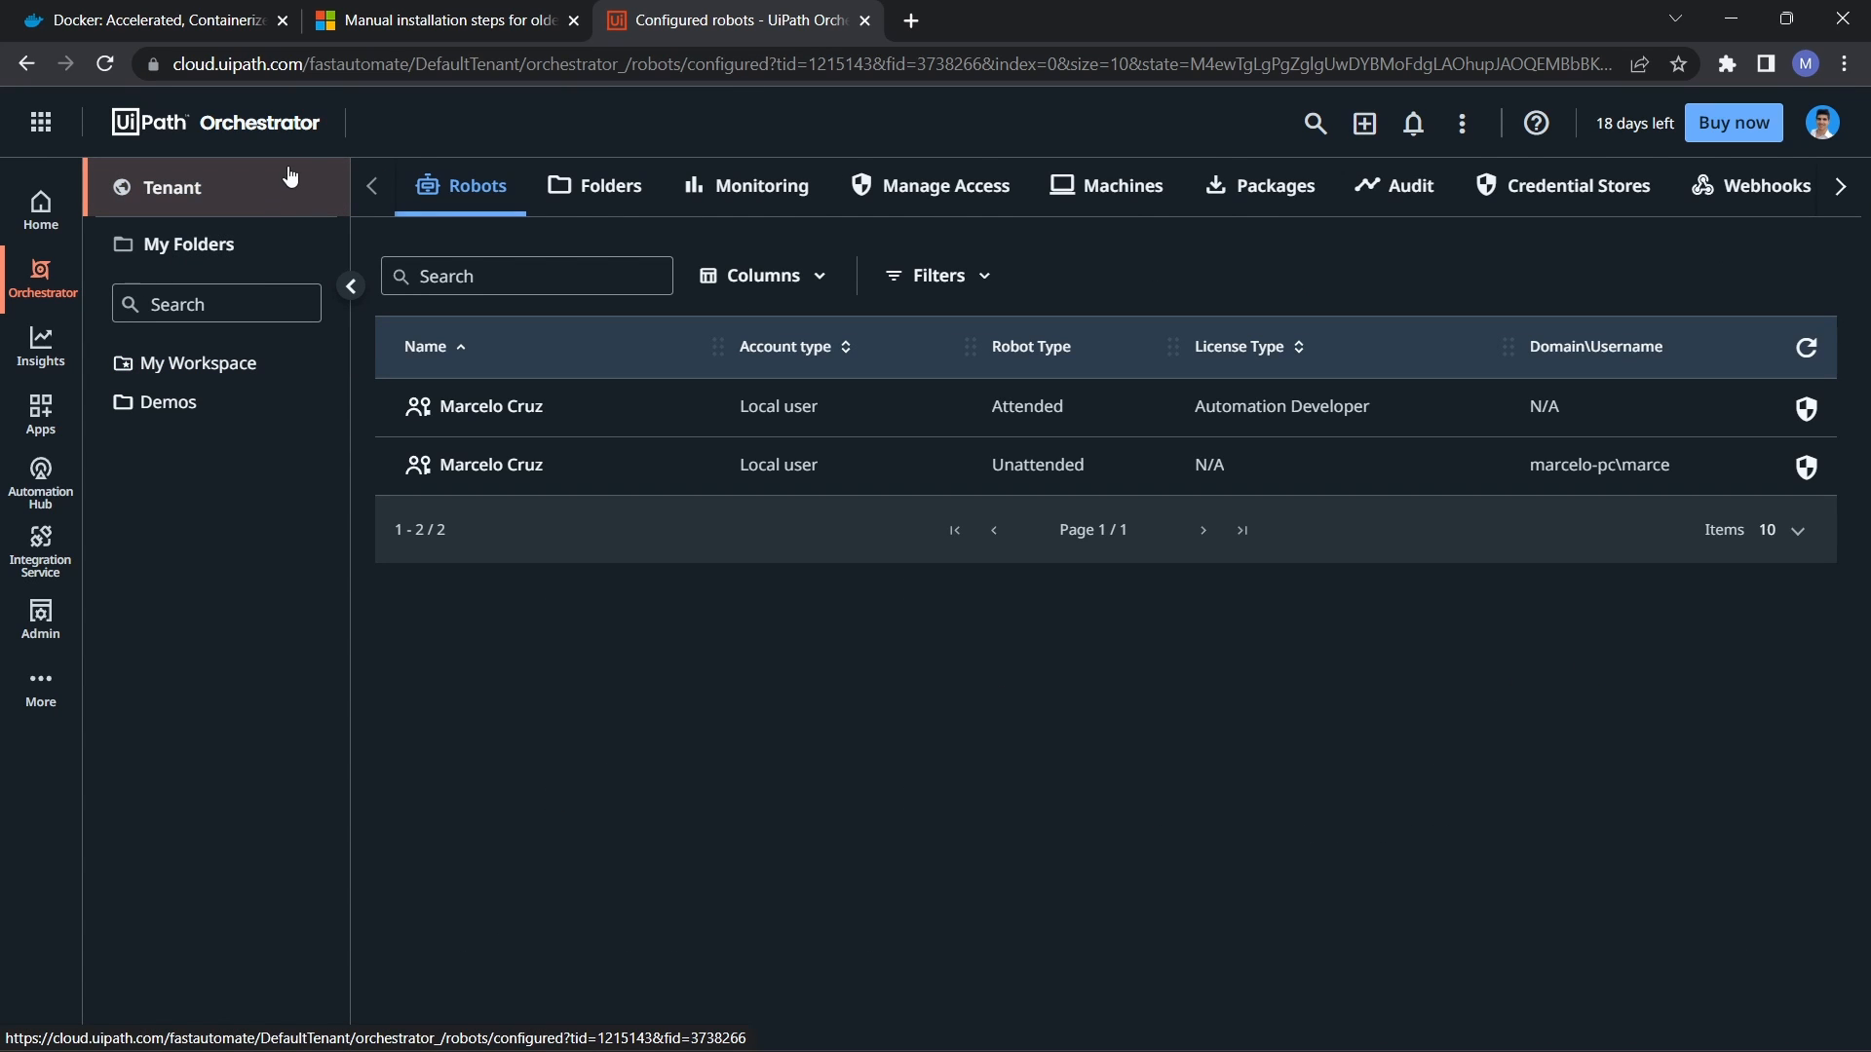
left_click(1120, 198)
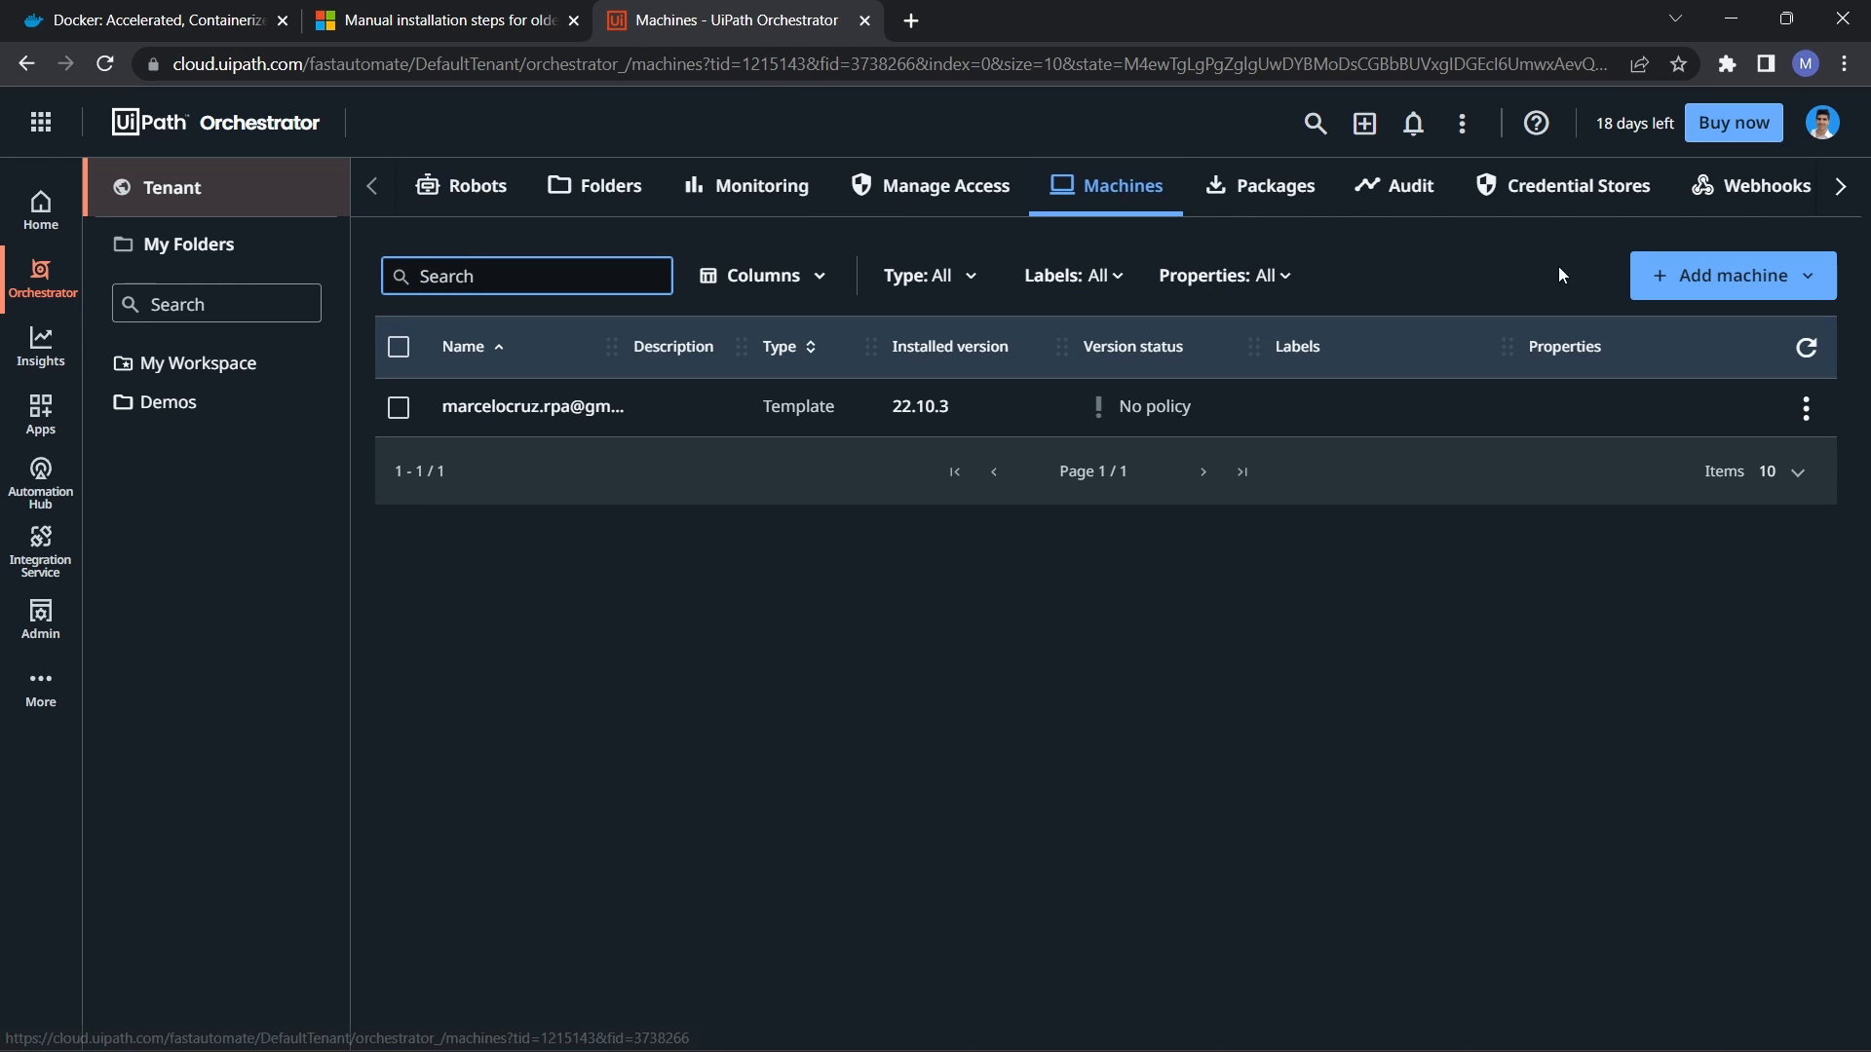
Step: Start a new machine template and name it LINUX_MACHINE
left_click(1766, 275)
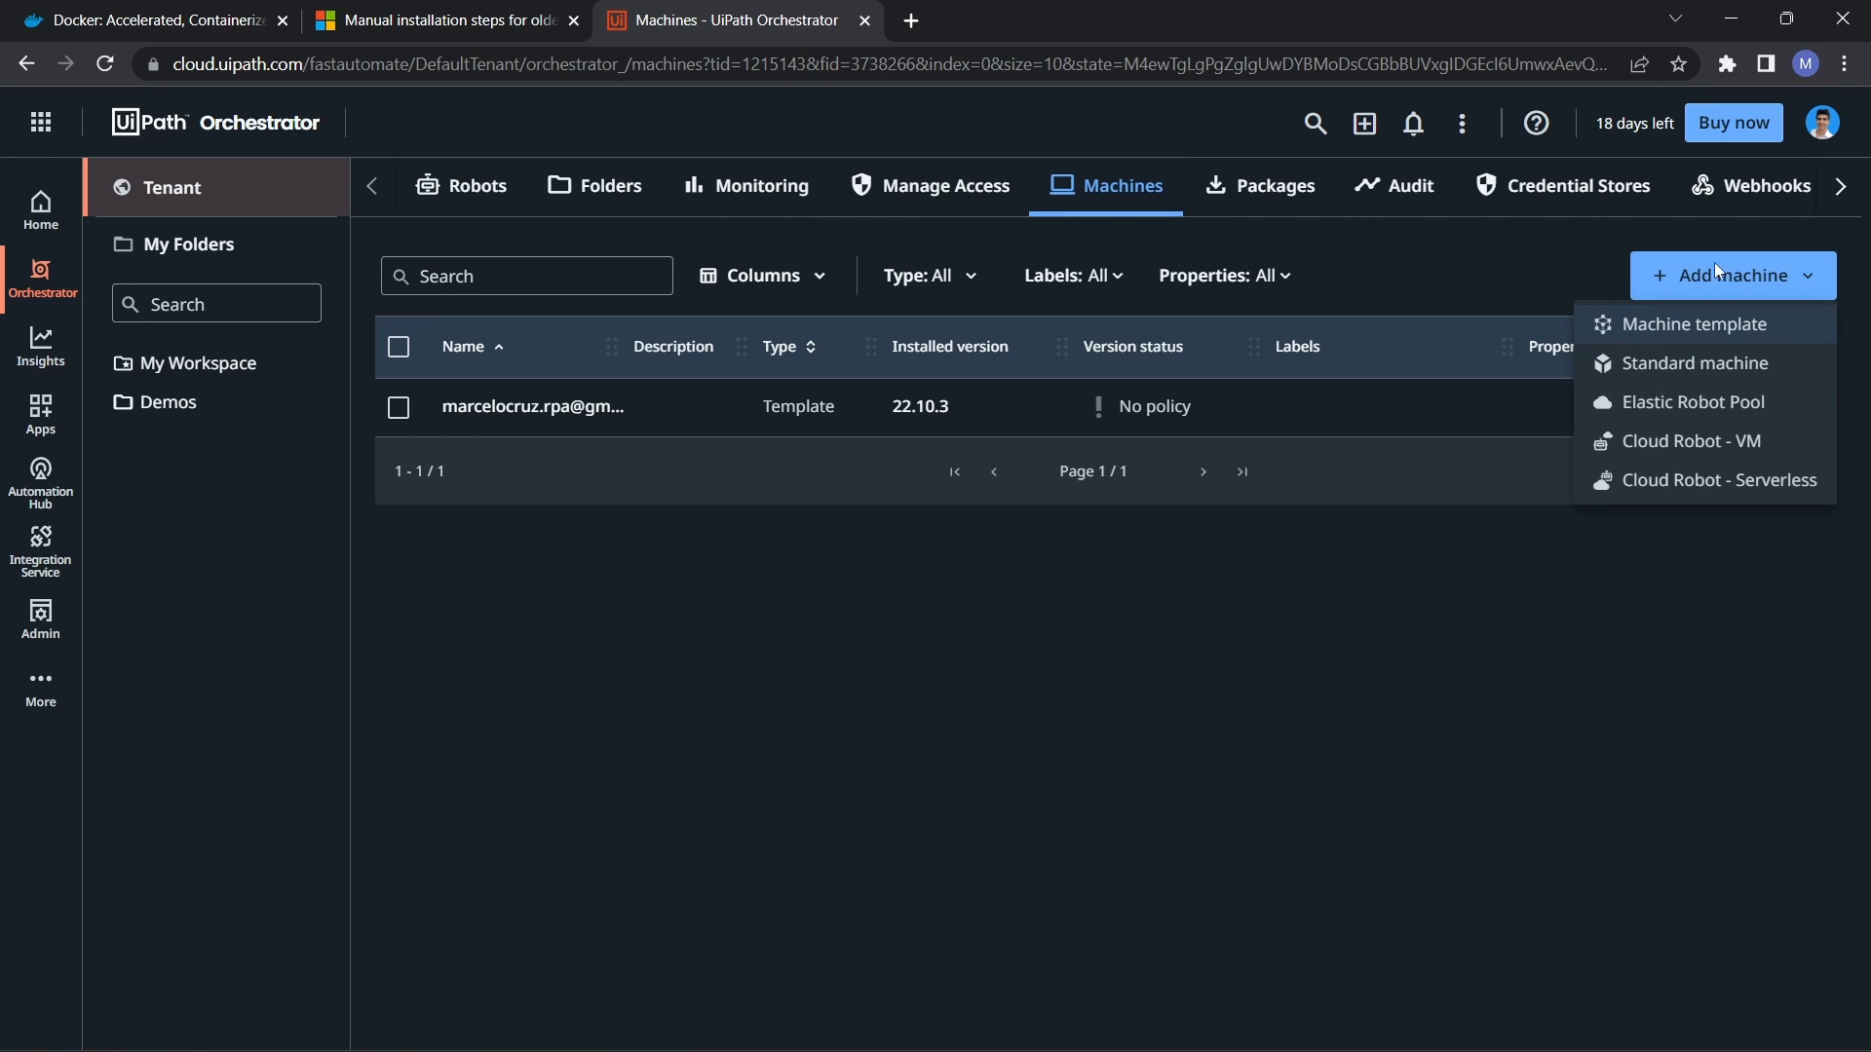
left_click(1701, 338)
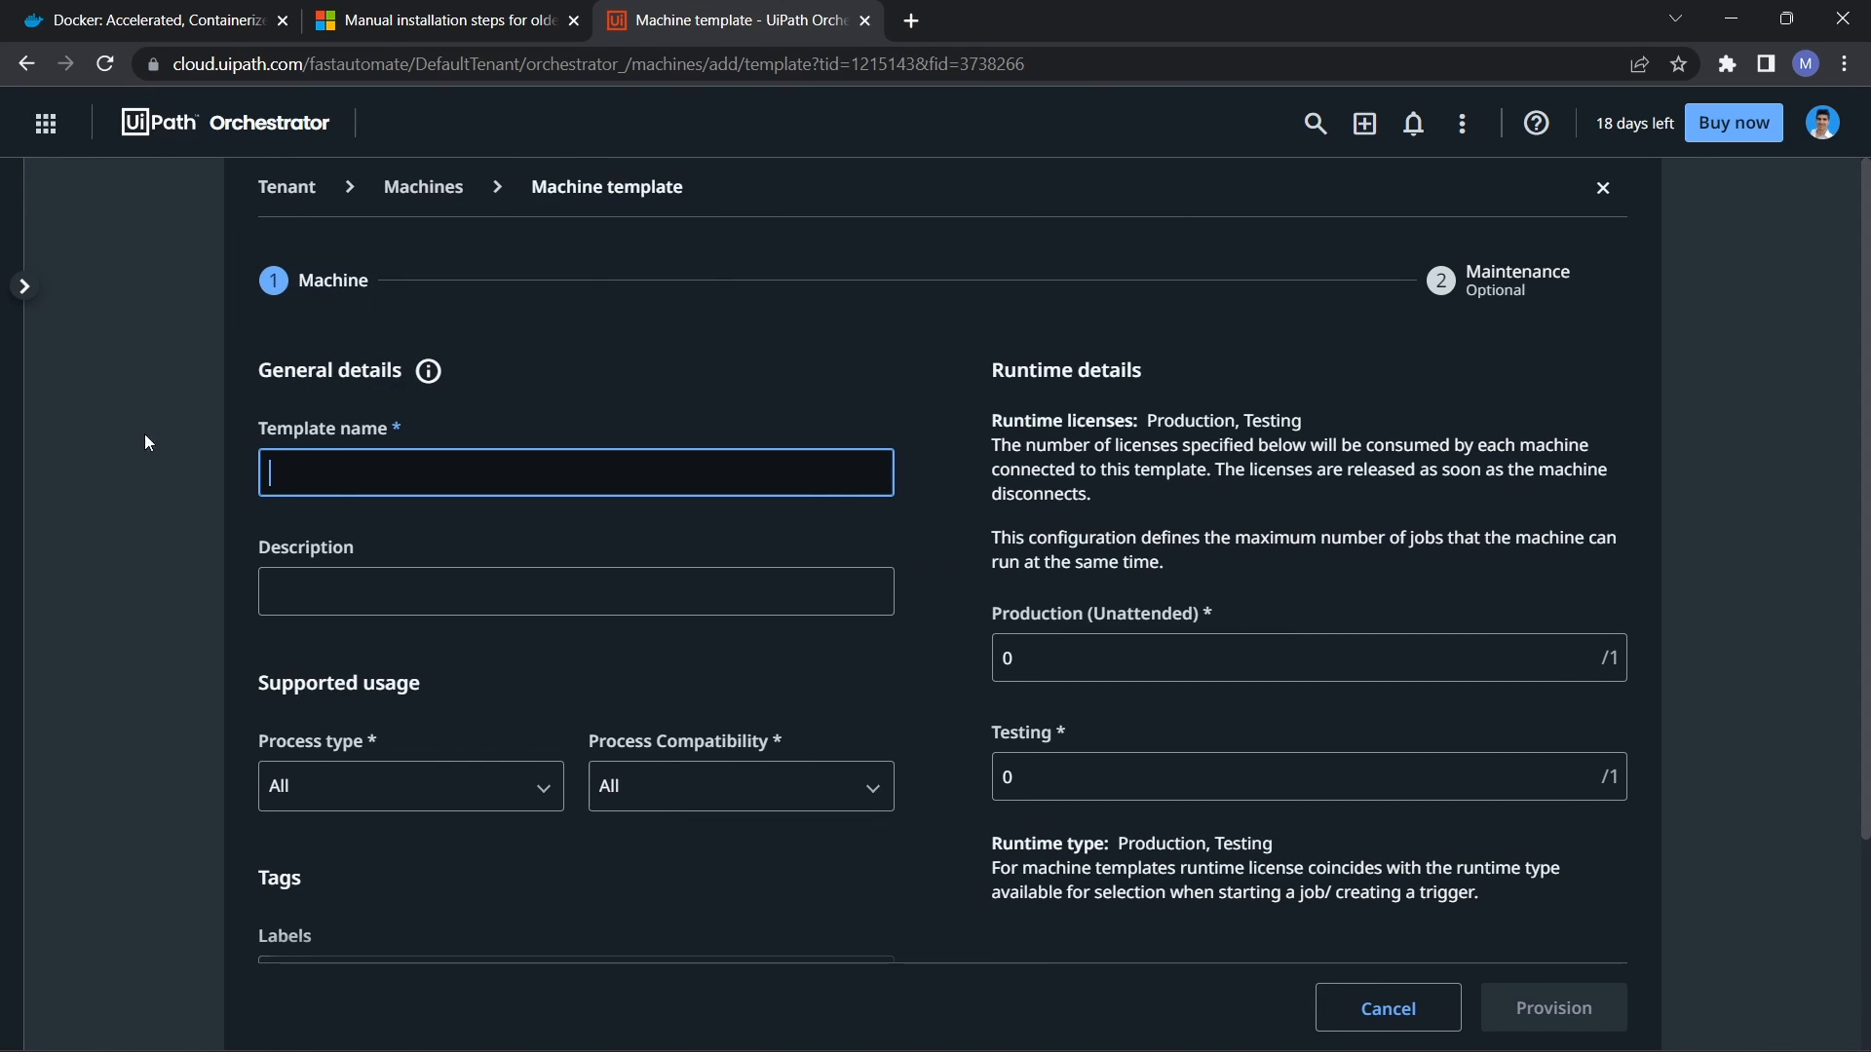
type("LIEN")
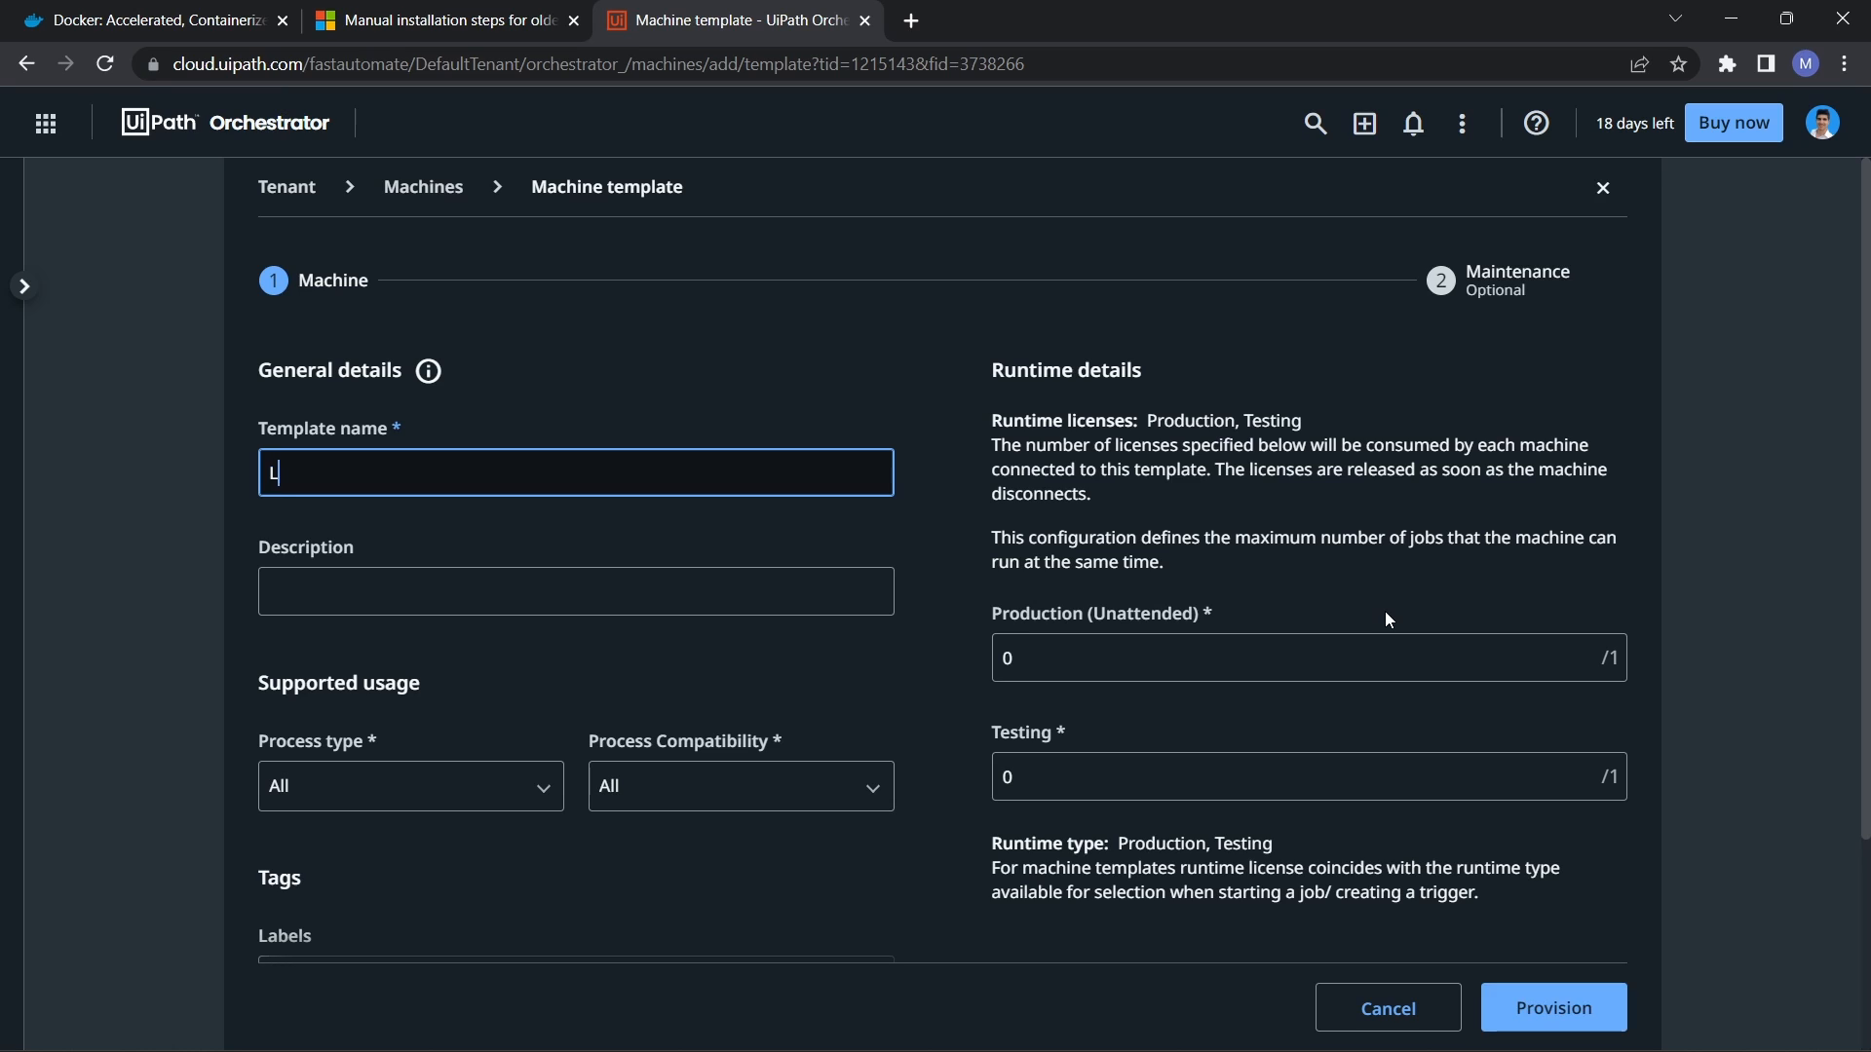
key("BackSpace")
key("BackSpace")
type("NUX_MACHINE")
Step: Set the template's process type to Background only and its process compatibility to Cross-platform only
left_click(342, 803)
left_click(364, 883)
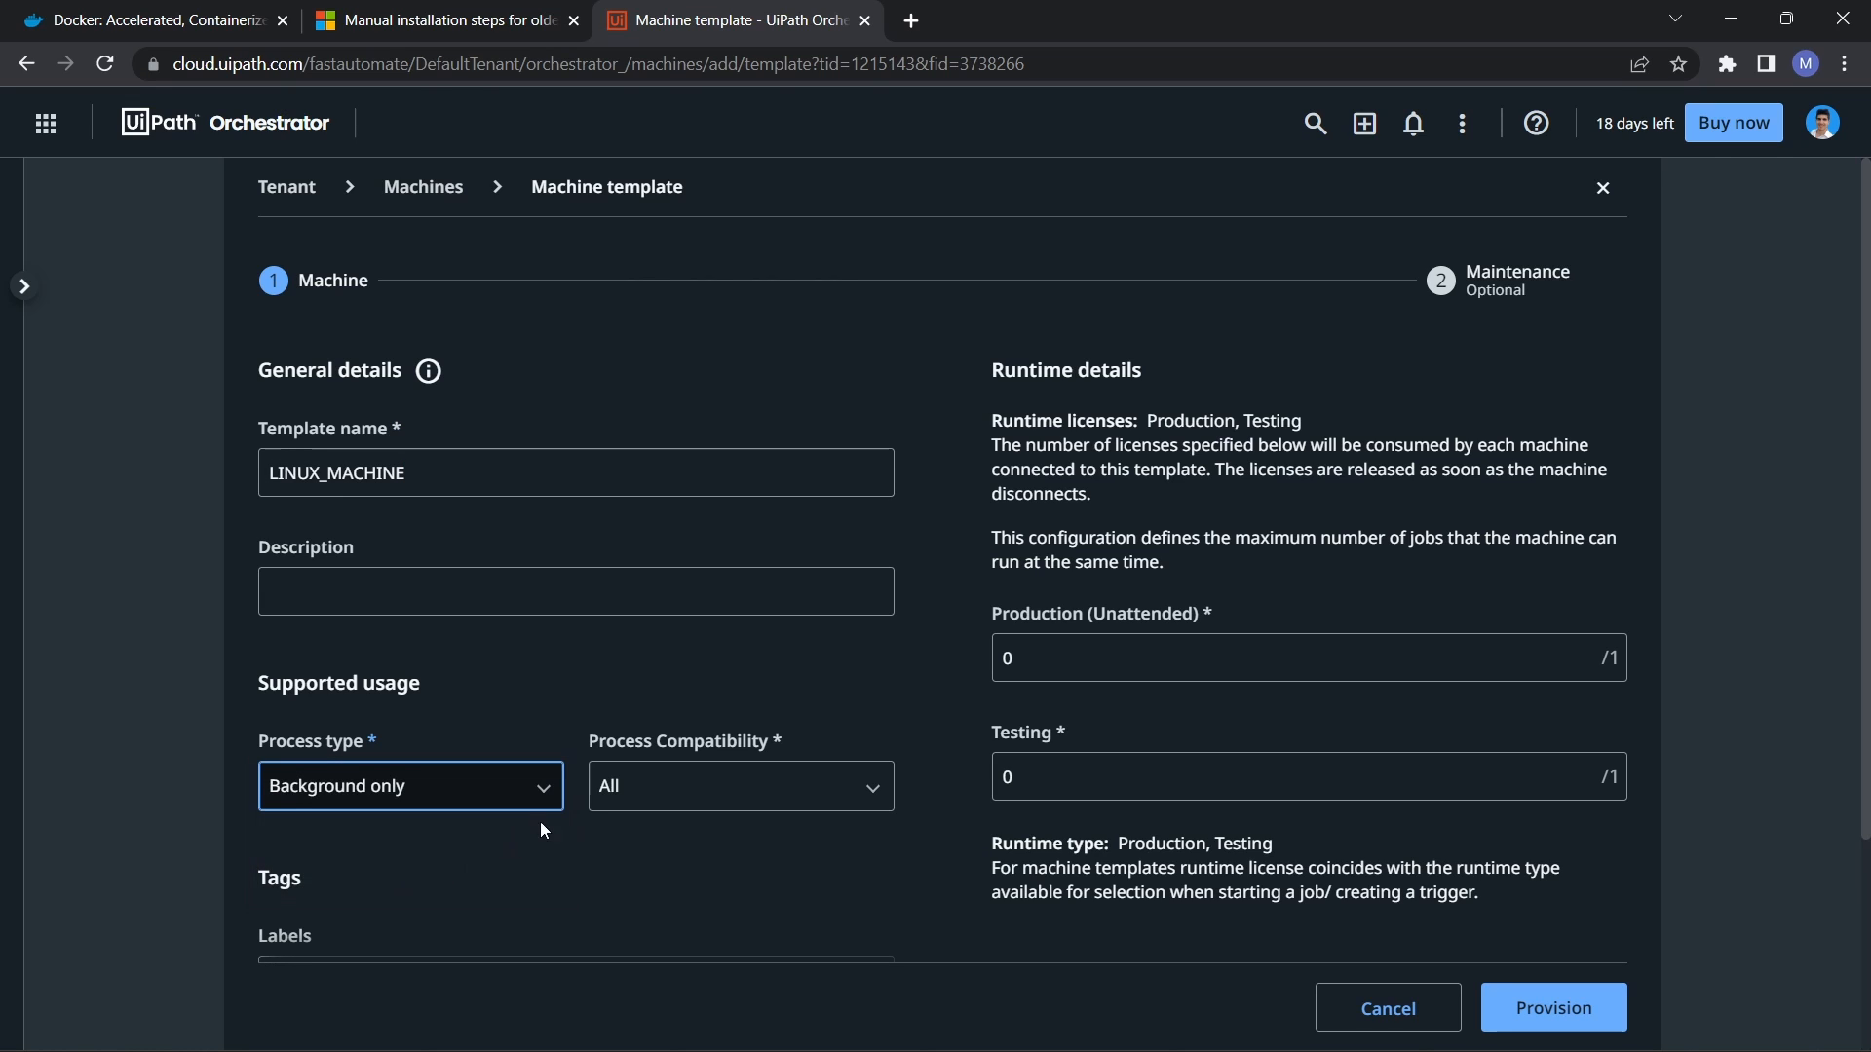
left_click(663, 779)
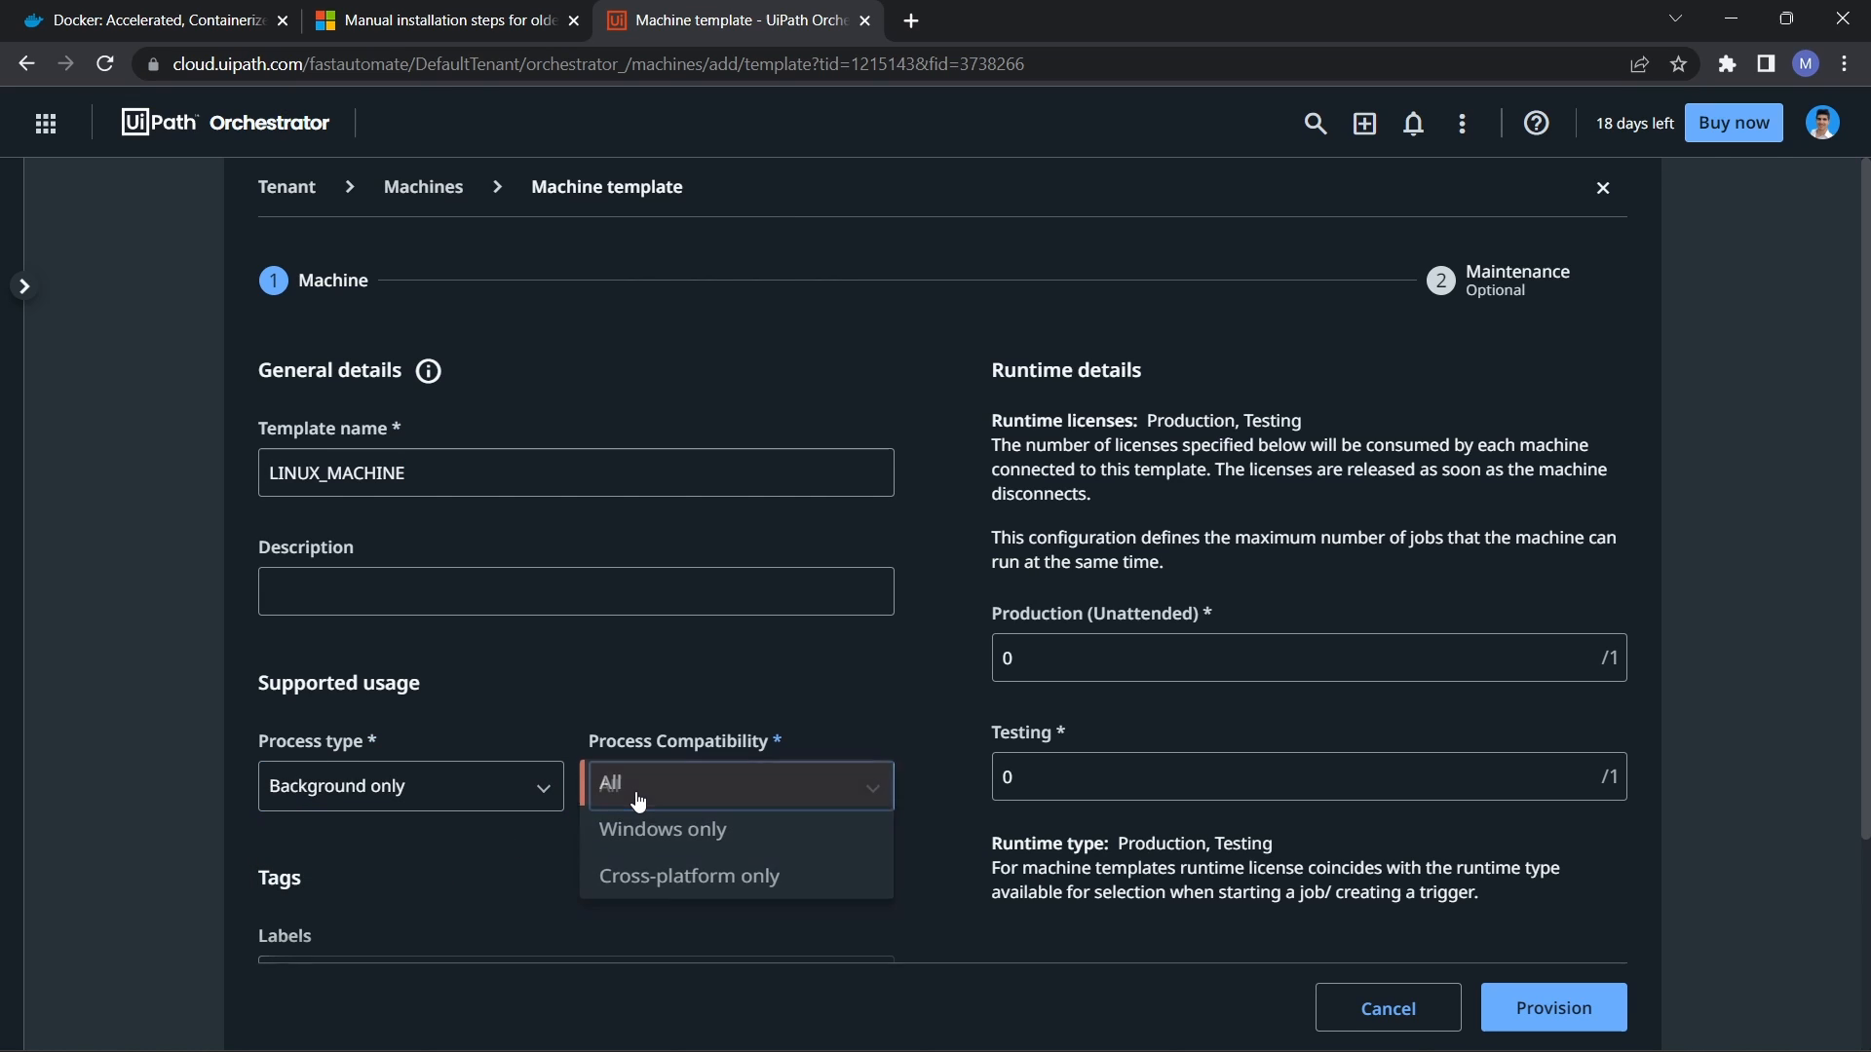
left_click(655, 901)
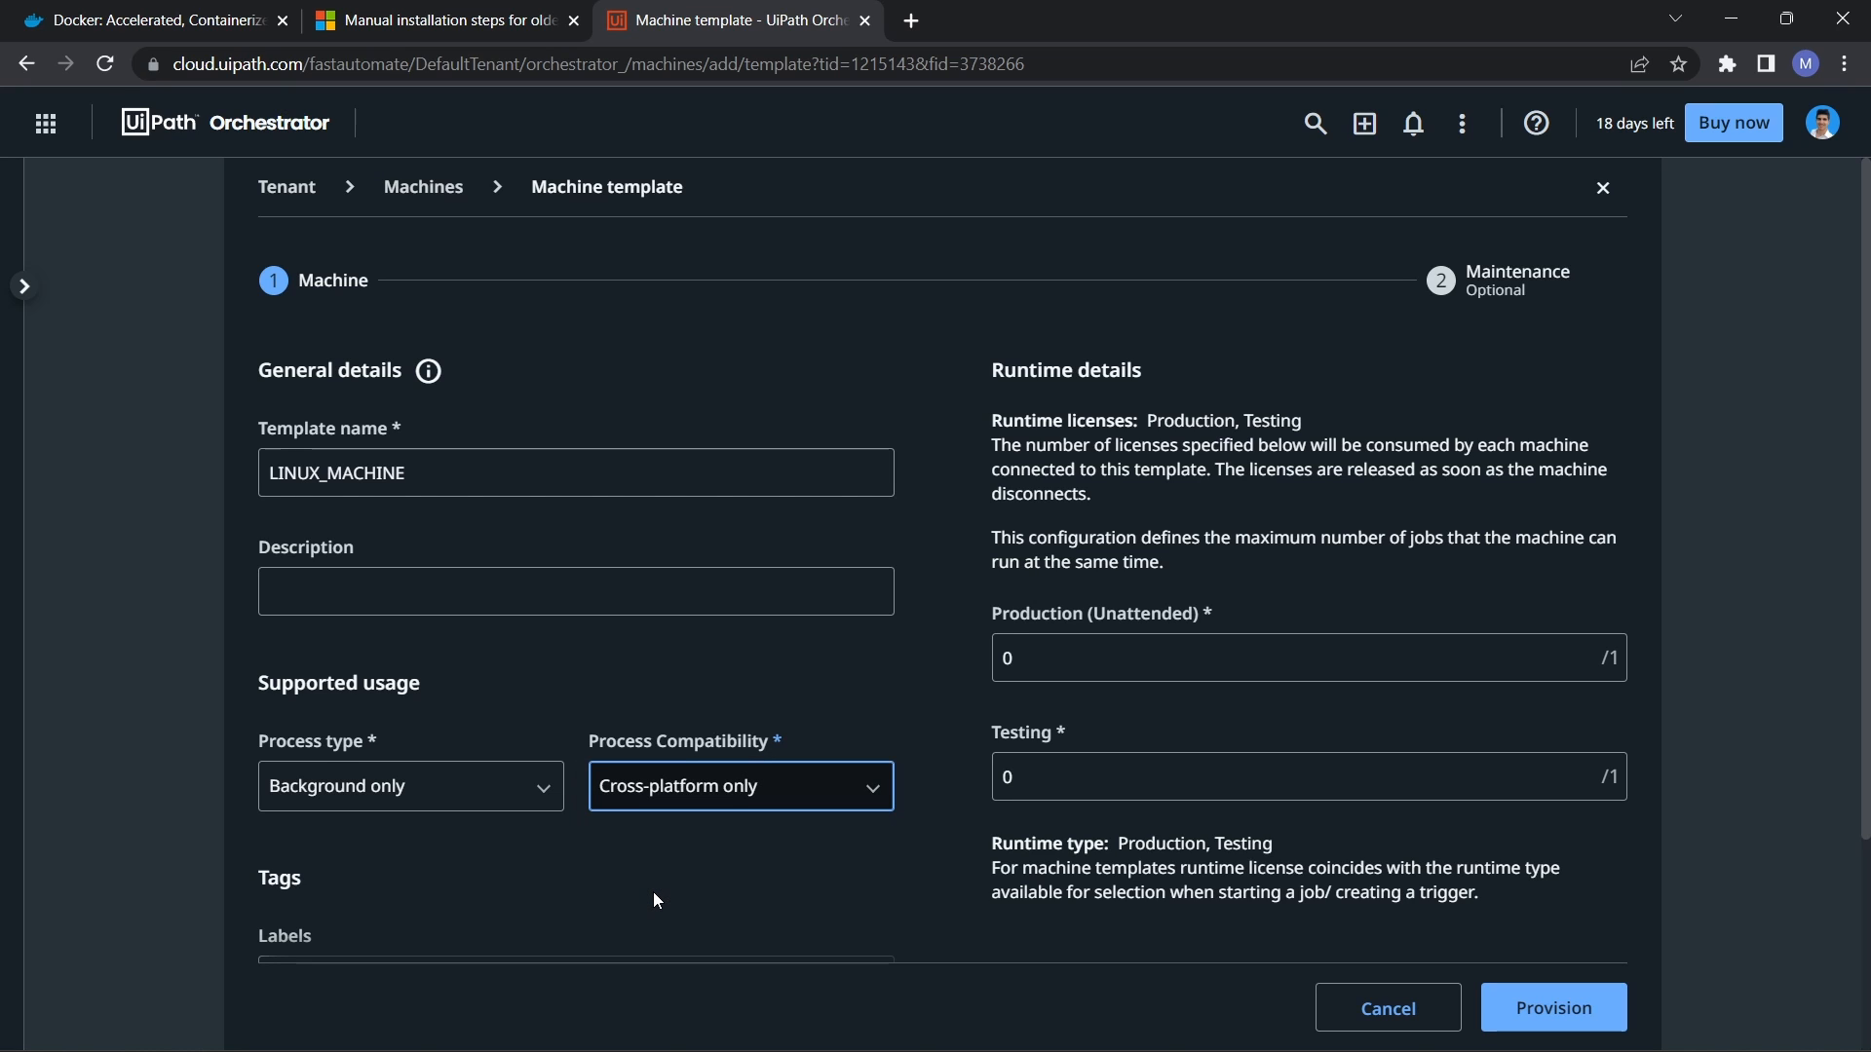
Step: Assign 1 Production (Unattended) runtime to the machine template and provision it
scroll(653, 891, "down", 3)
scroll(1101, 779, "up", 2)
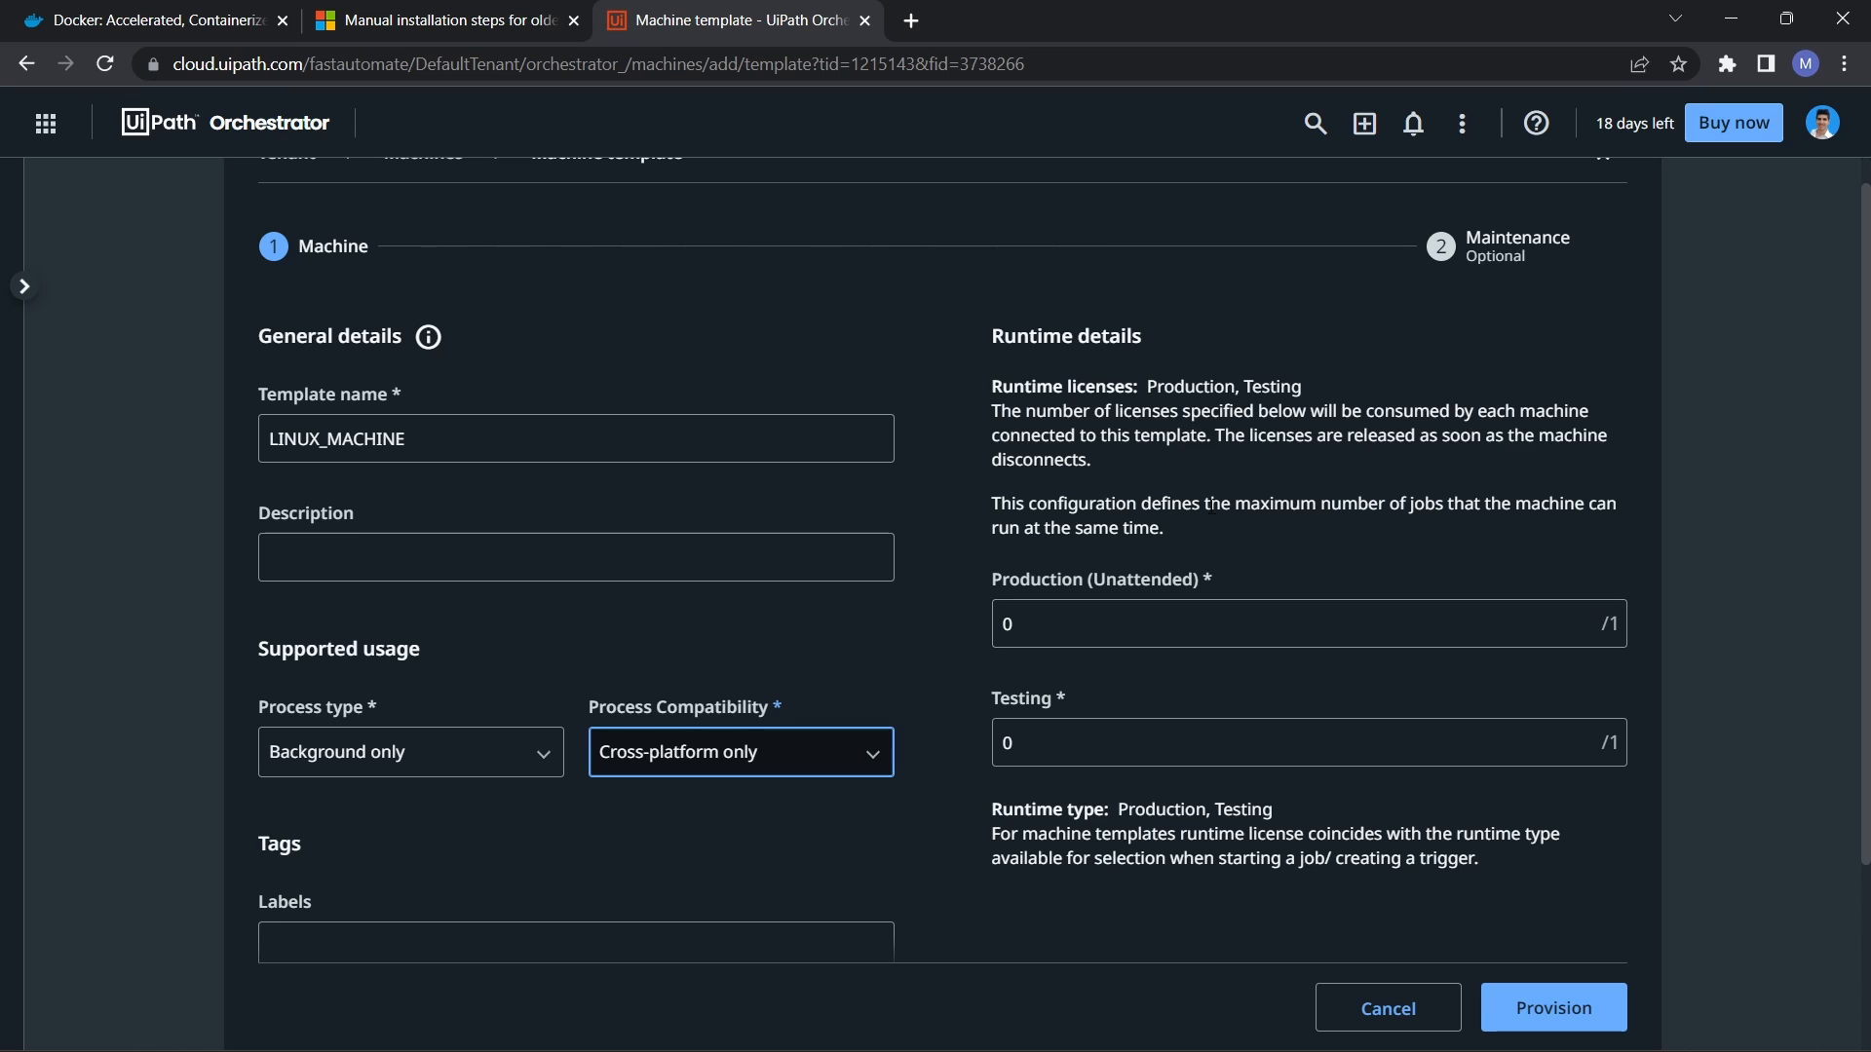
double_click(1148, 632)
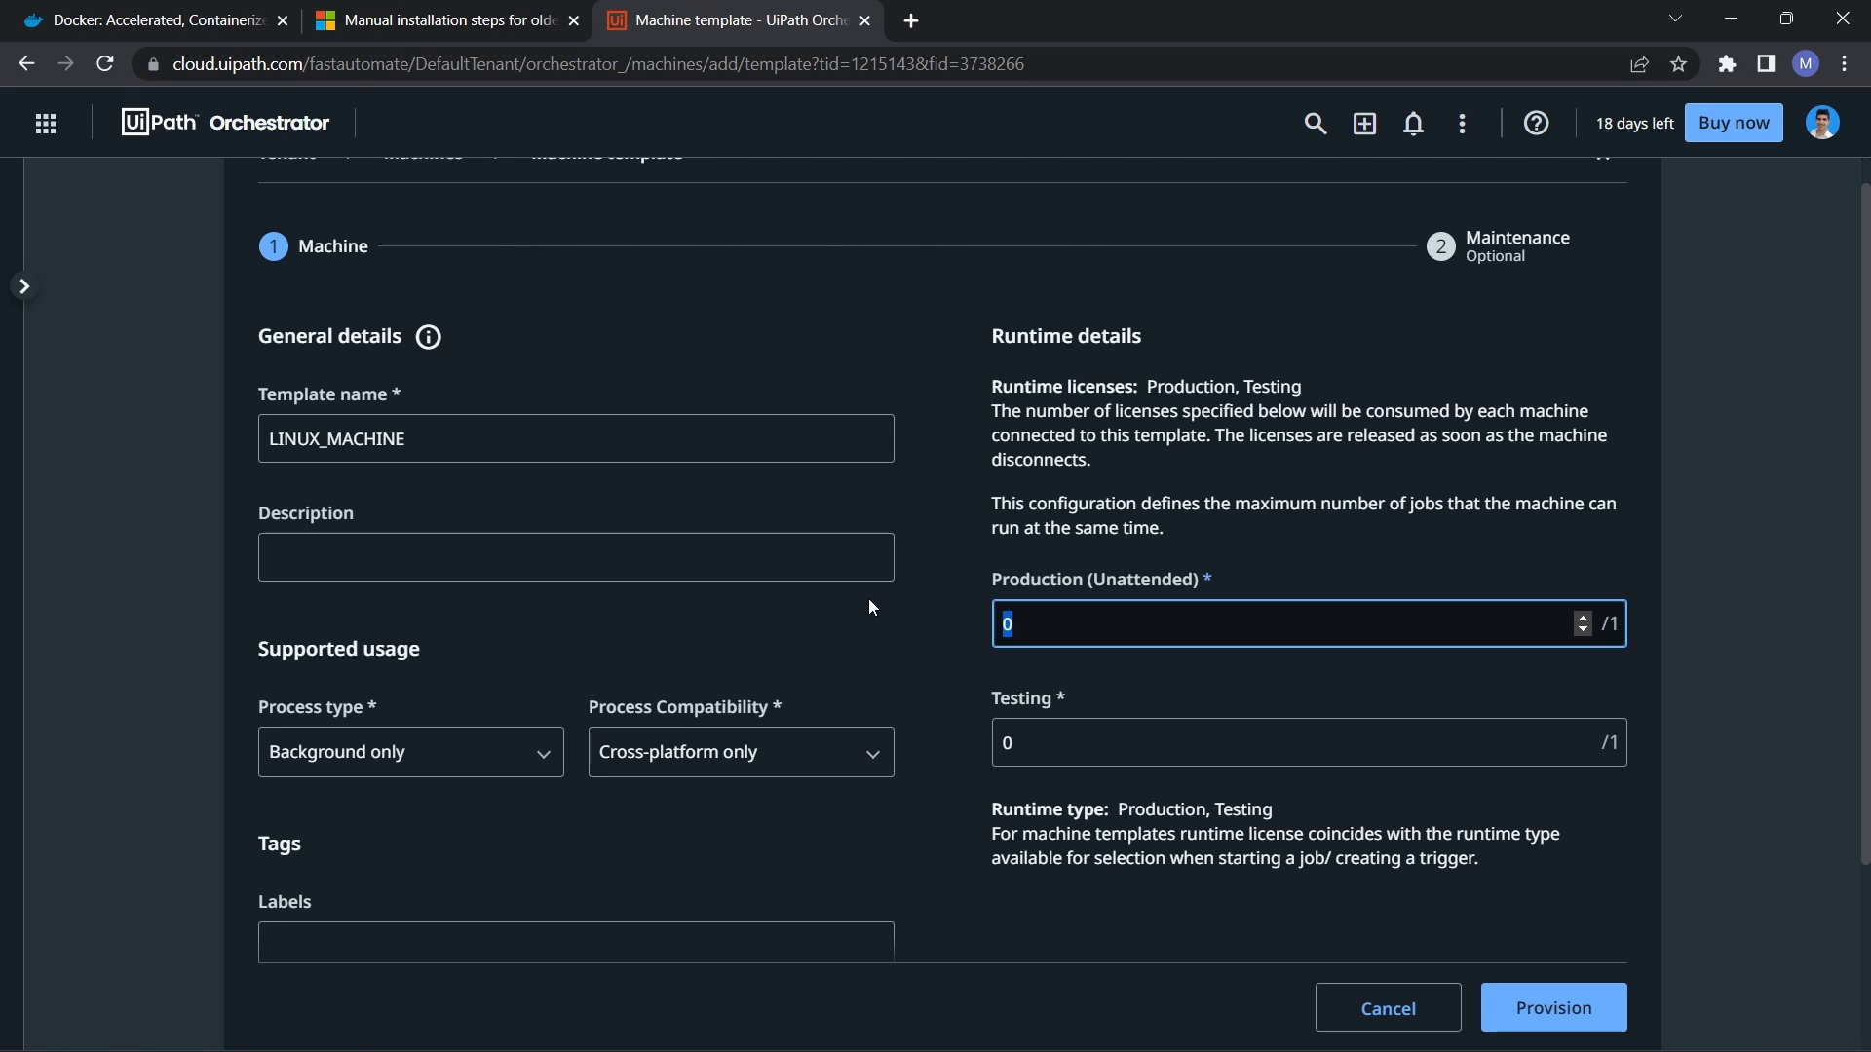
type("1")
left_click(1549, 1006)
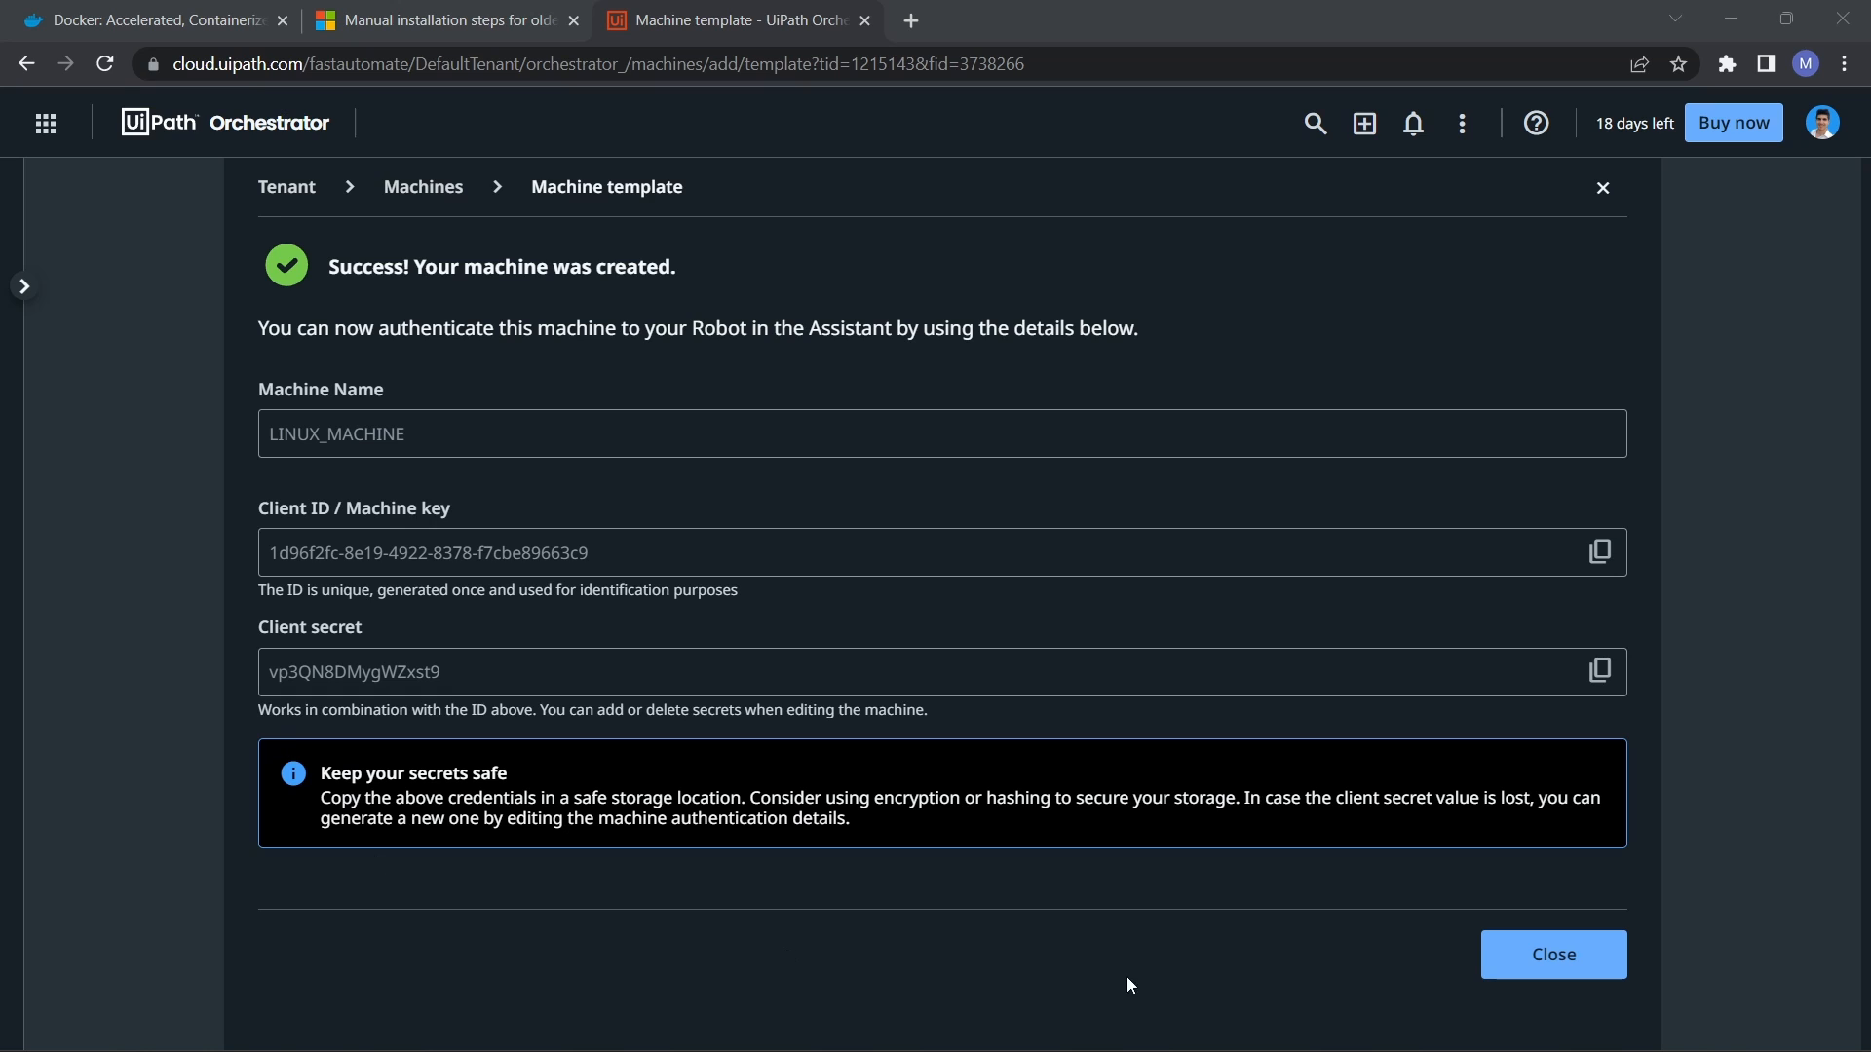
Step: Switch to Notepad and examine both docker run commands, including the orchestrator URL, machine key and tag placeholders in the second one
mouse_move(1159, 1049)
left_click(1267, 1023)
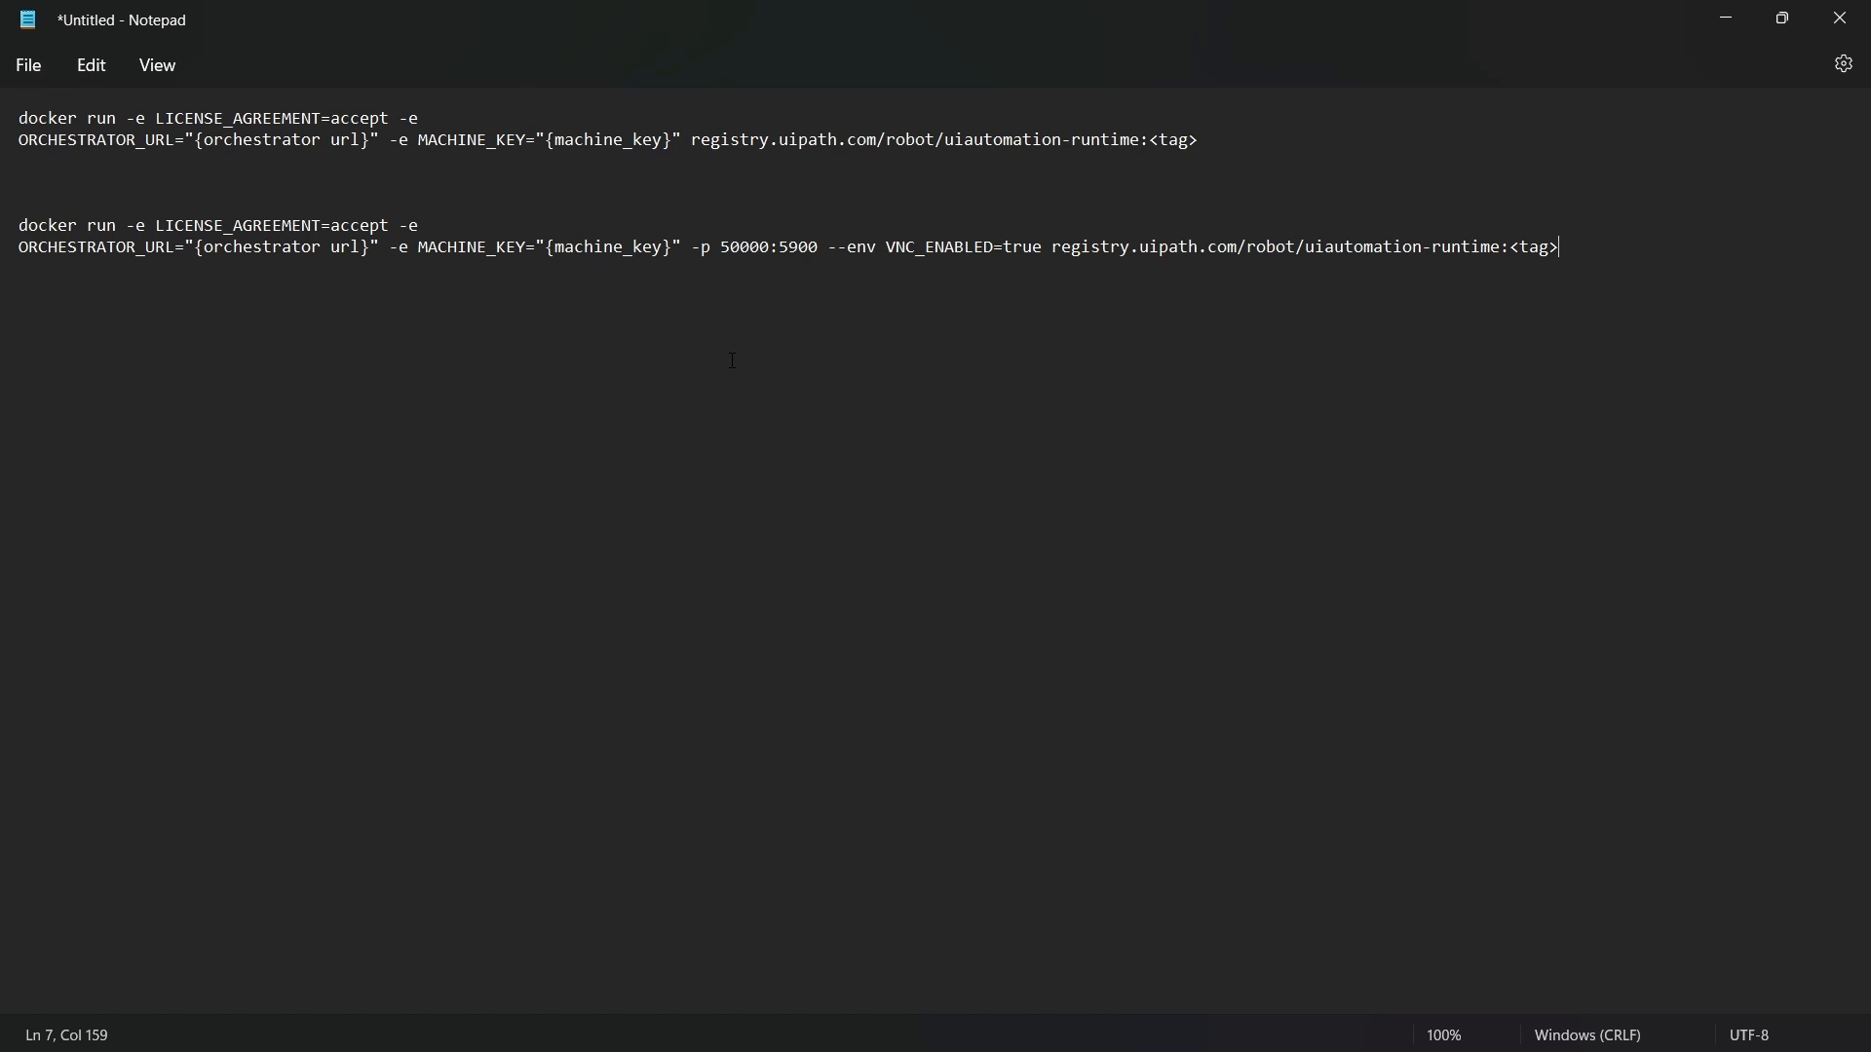
left_click_drag(1206, 144, 18, 118)
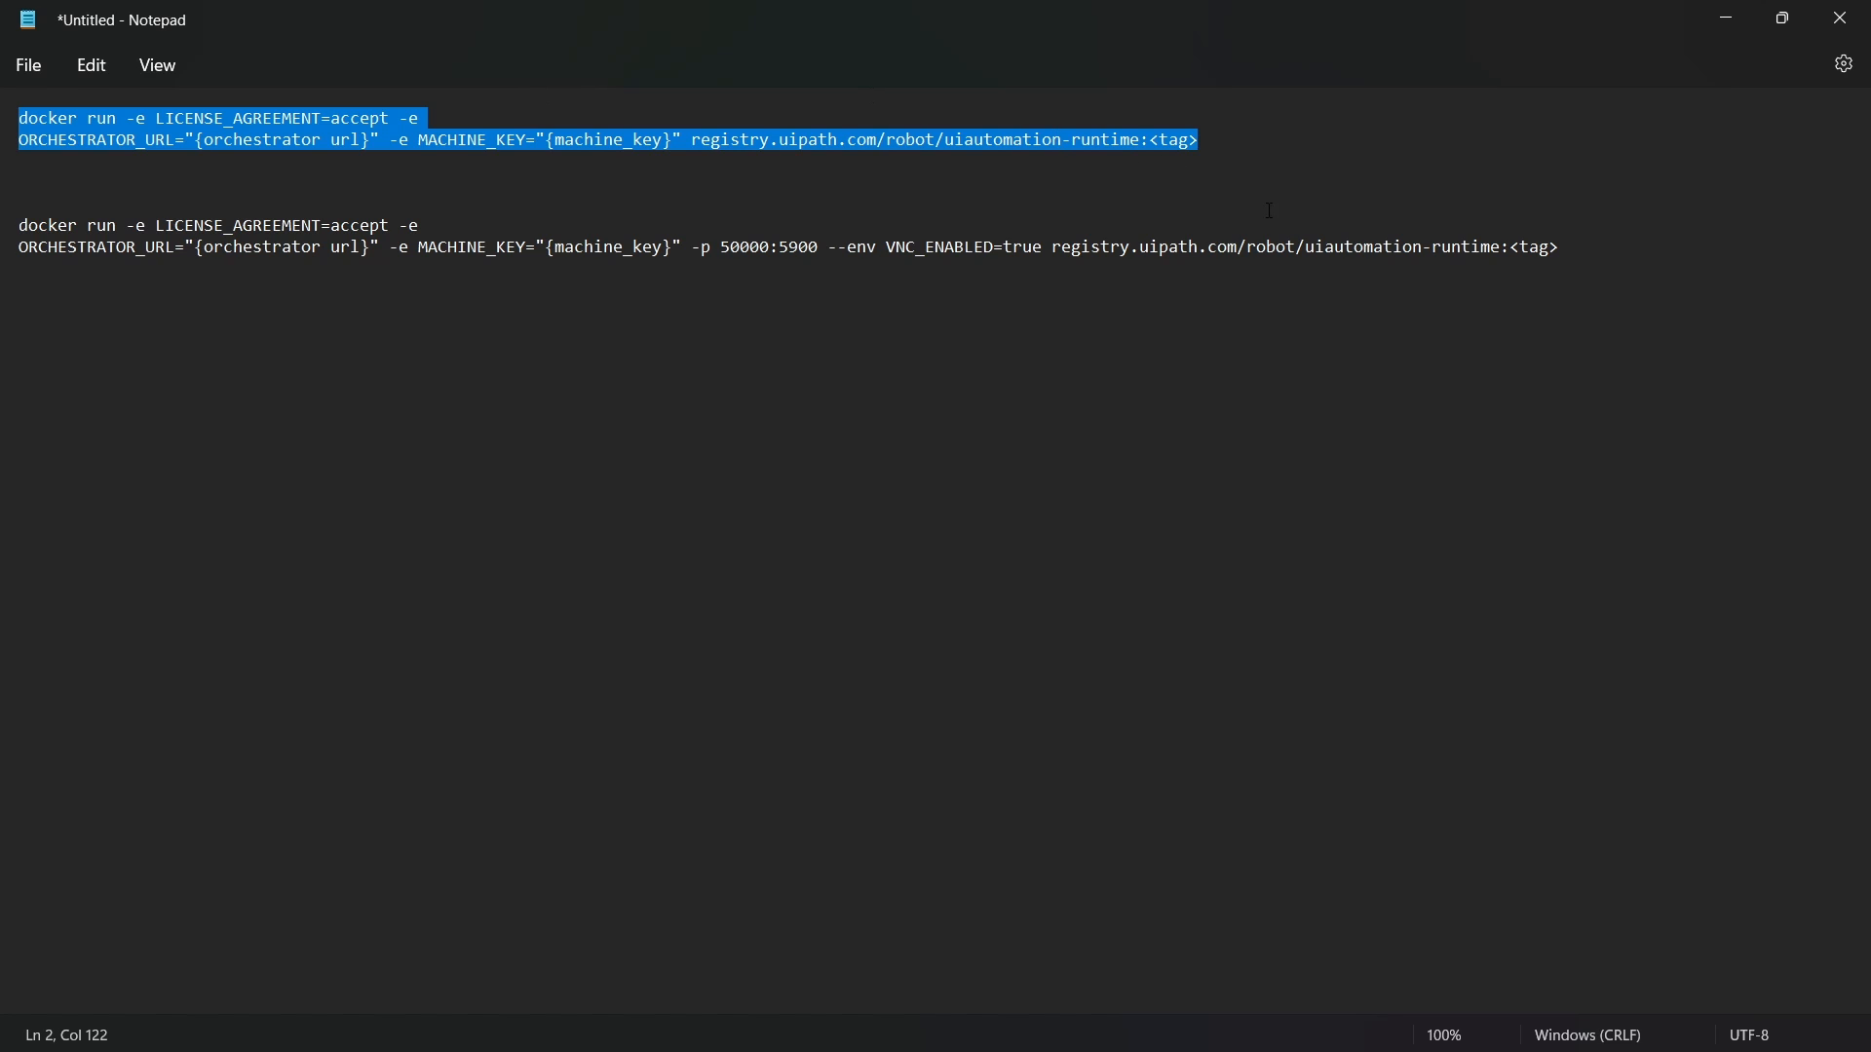
left_click_drag(1595, 249, 9, 229)
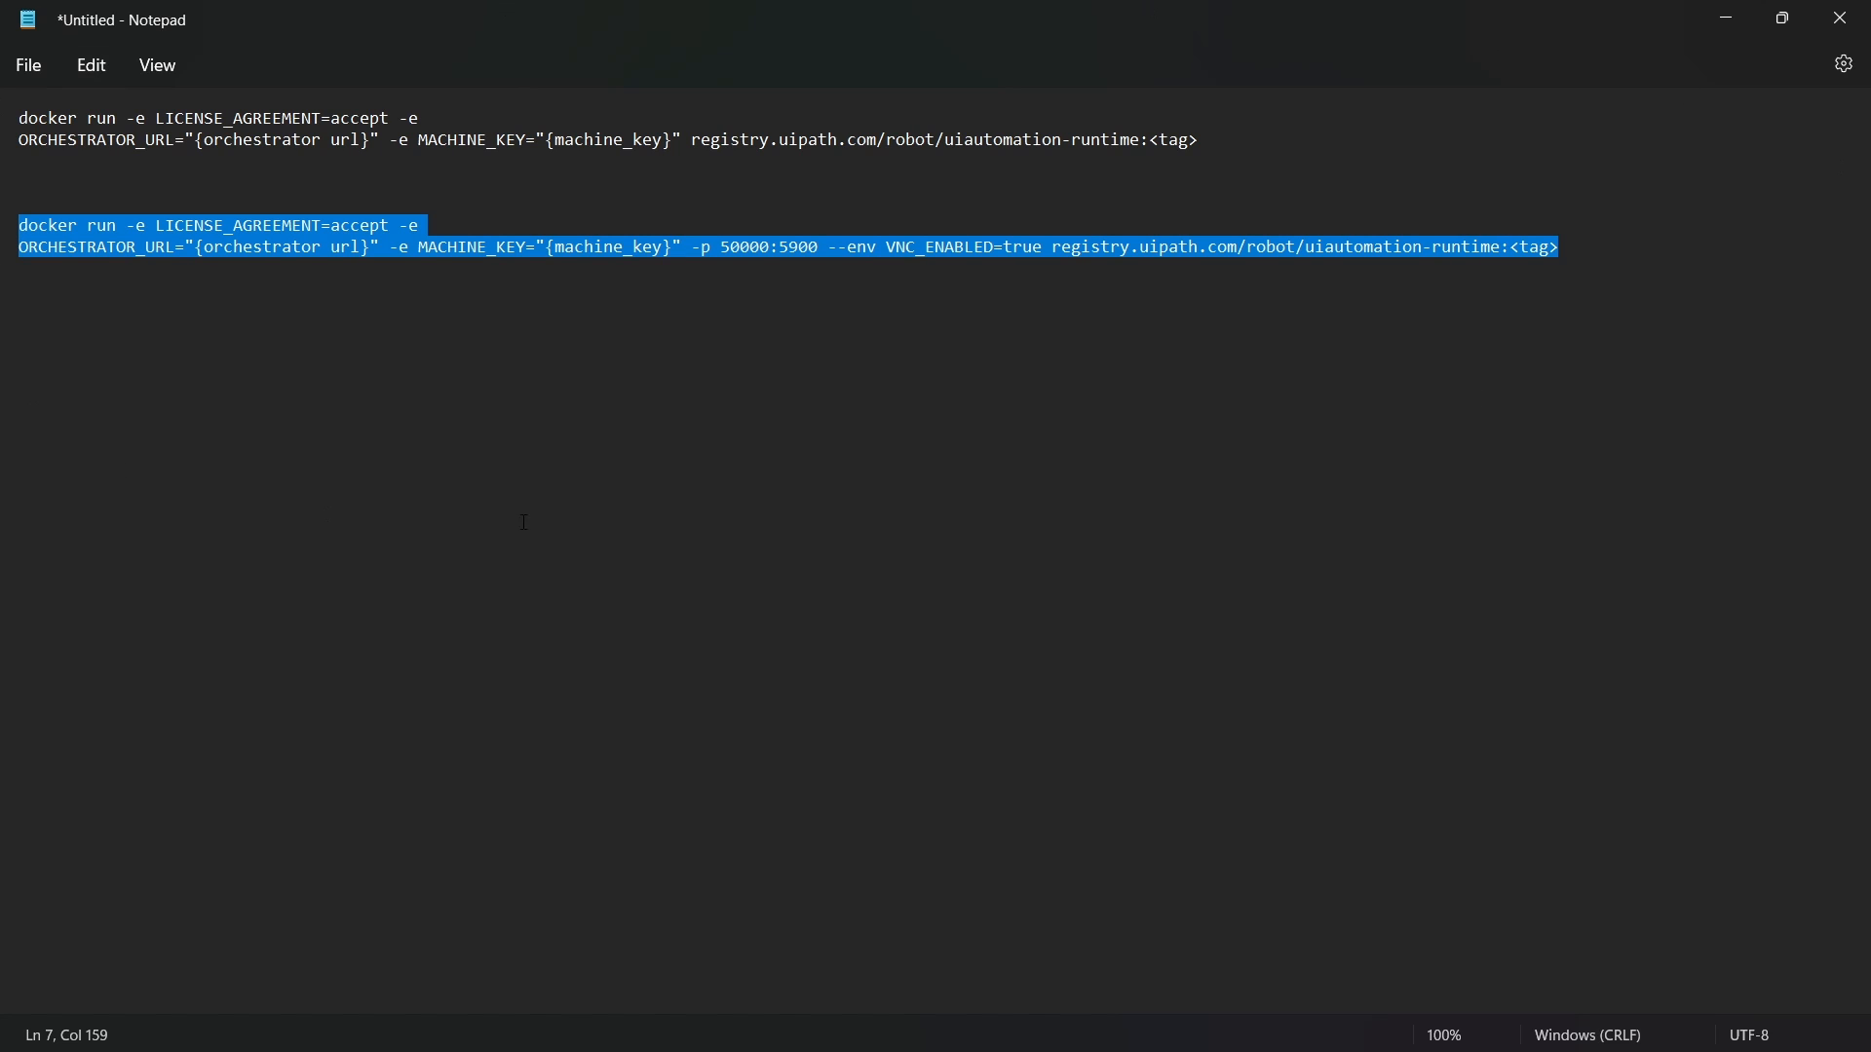
left_click(396, 275)
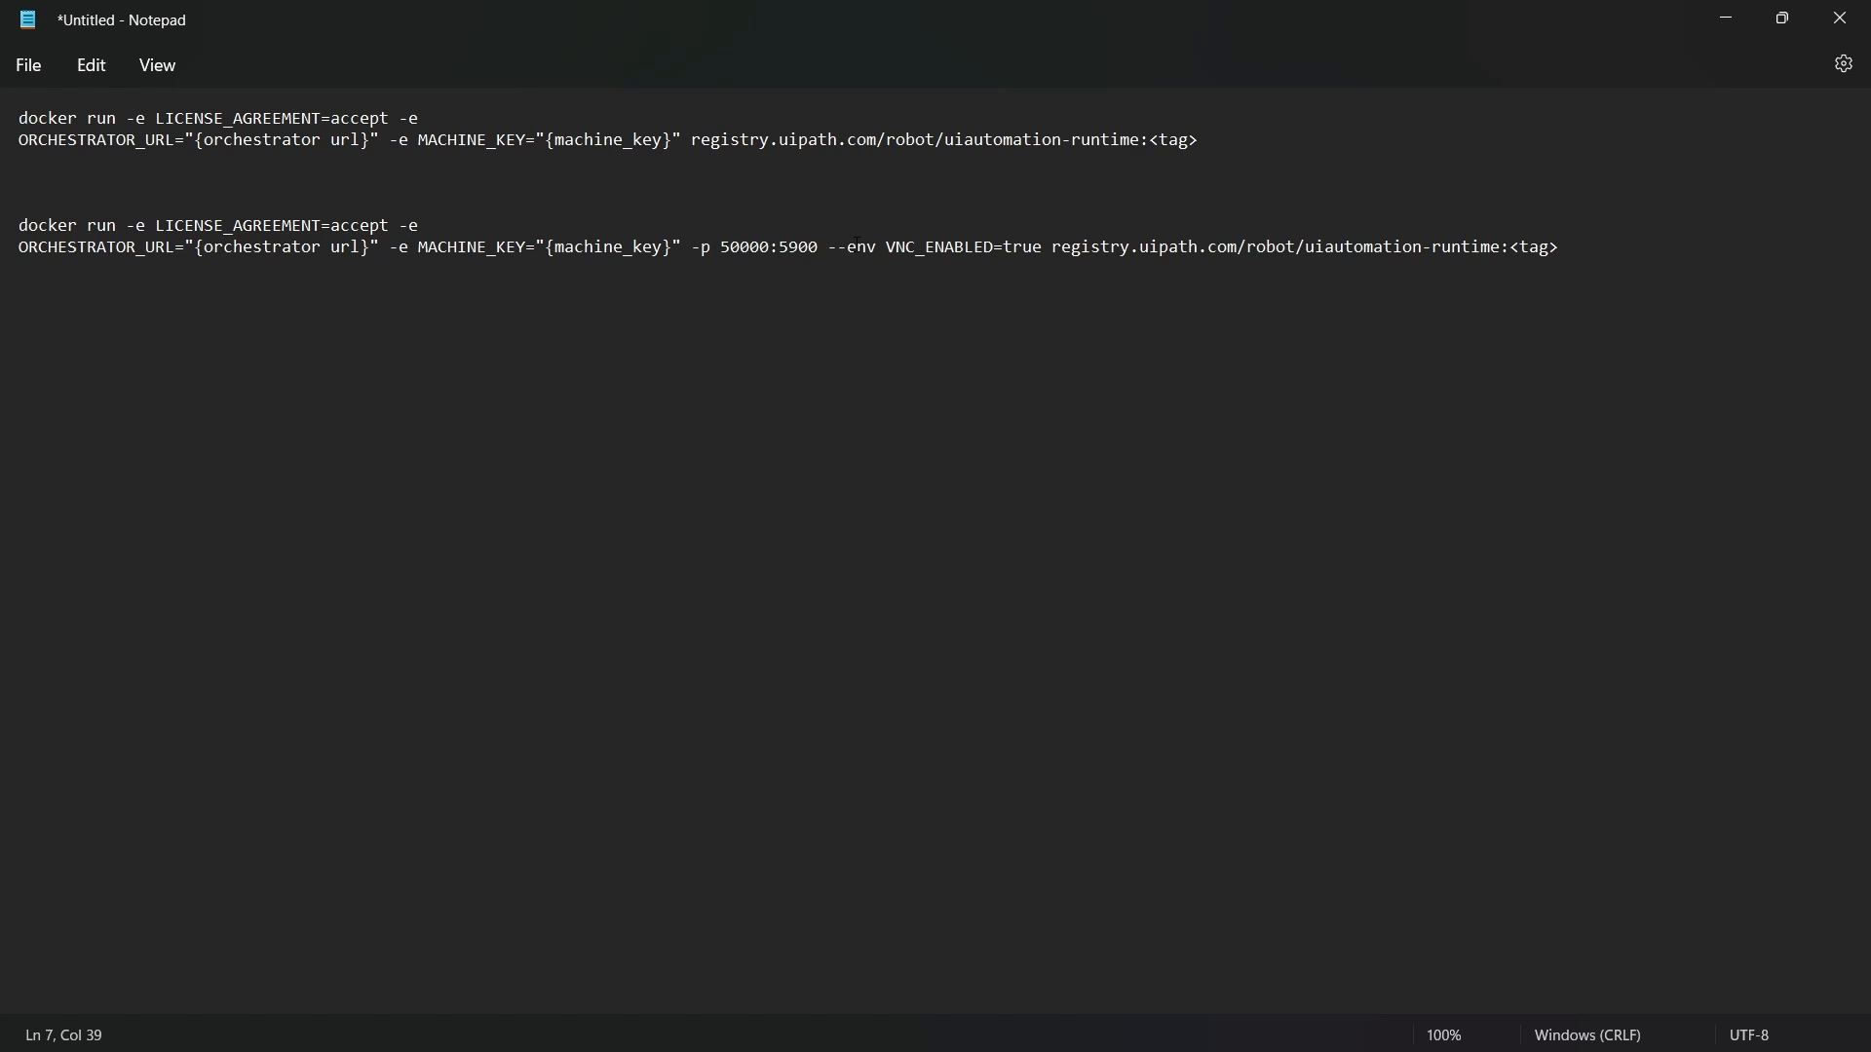
left_click_drag(887, 251, 909, 254)
left_click(194, 255)
left_click_drag(373, 246, 197, 249)
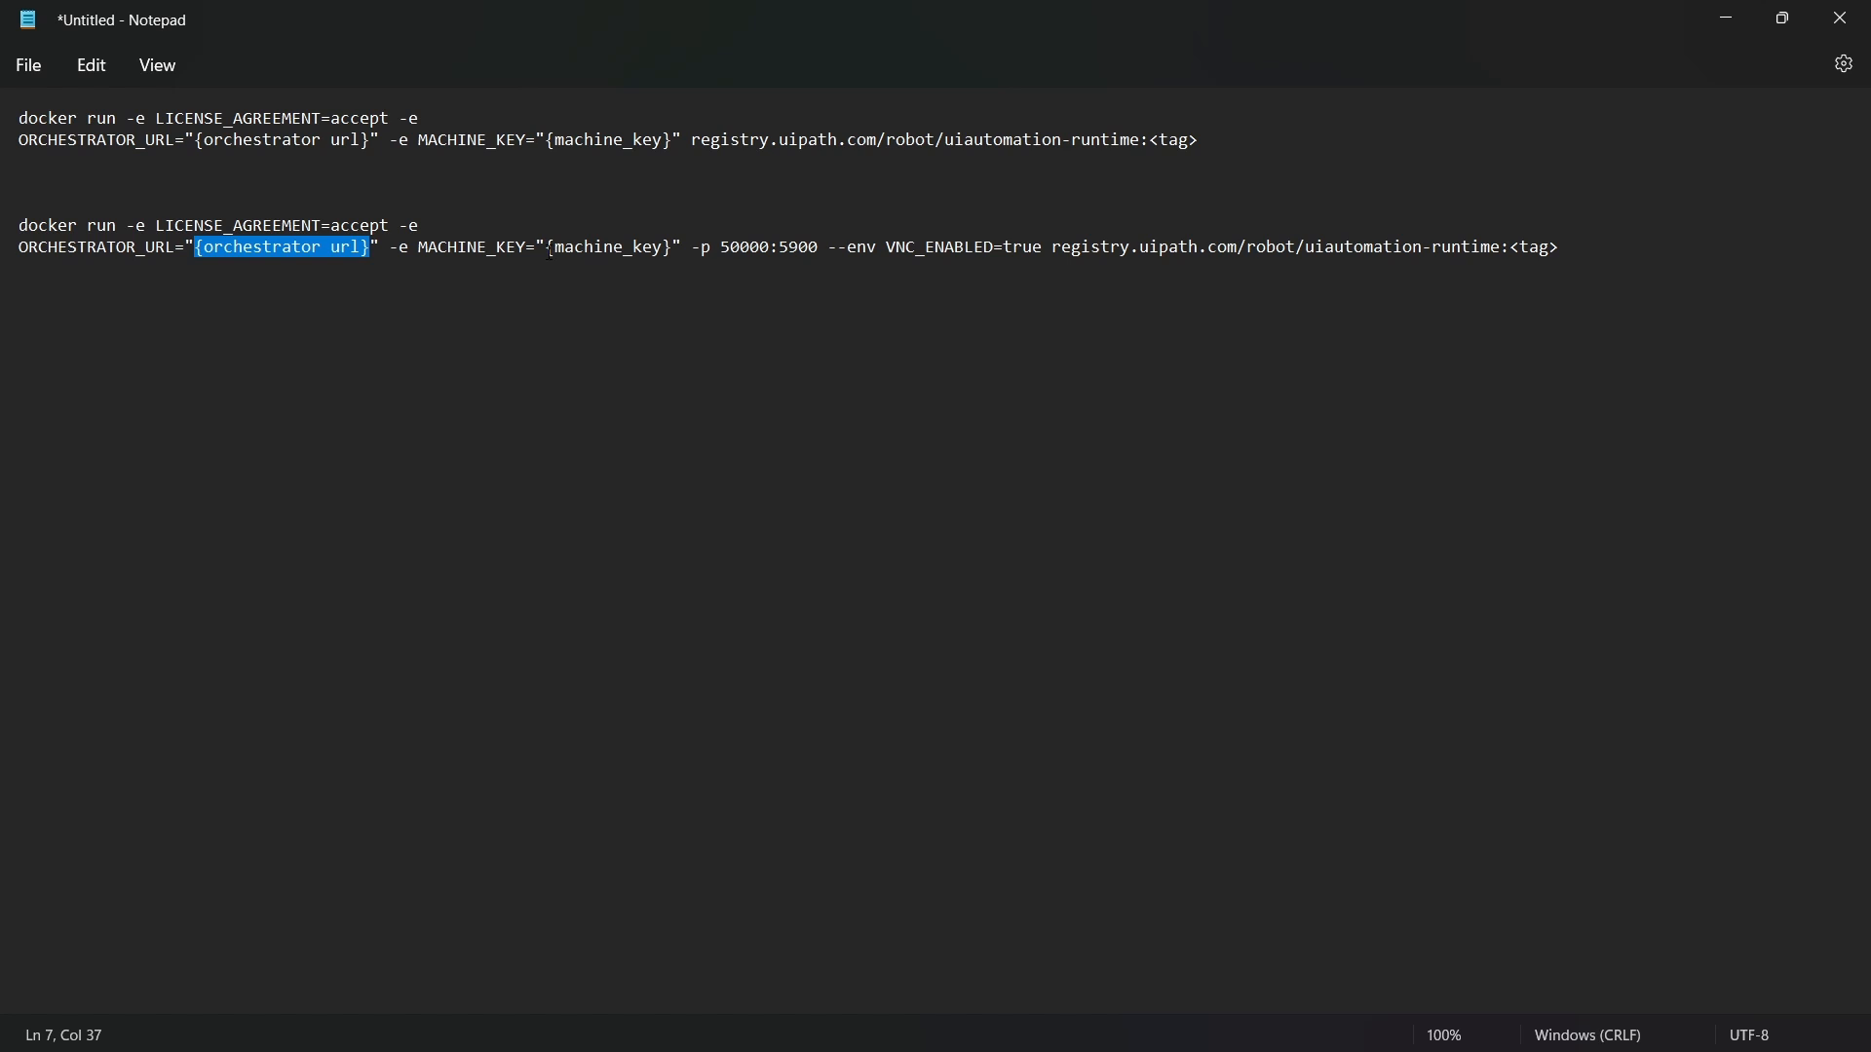
left_click_drag(550, 252, 672, 265)
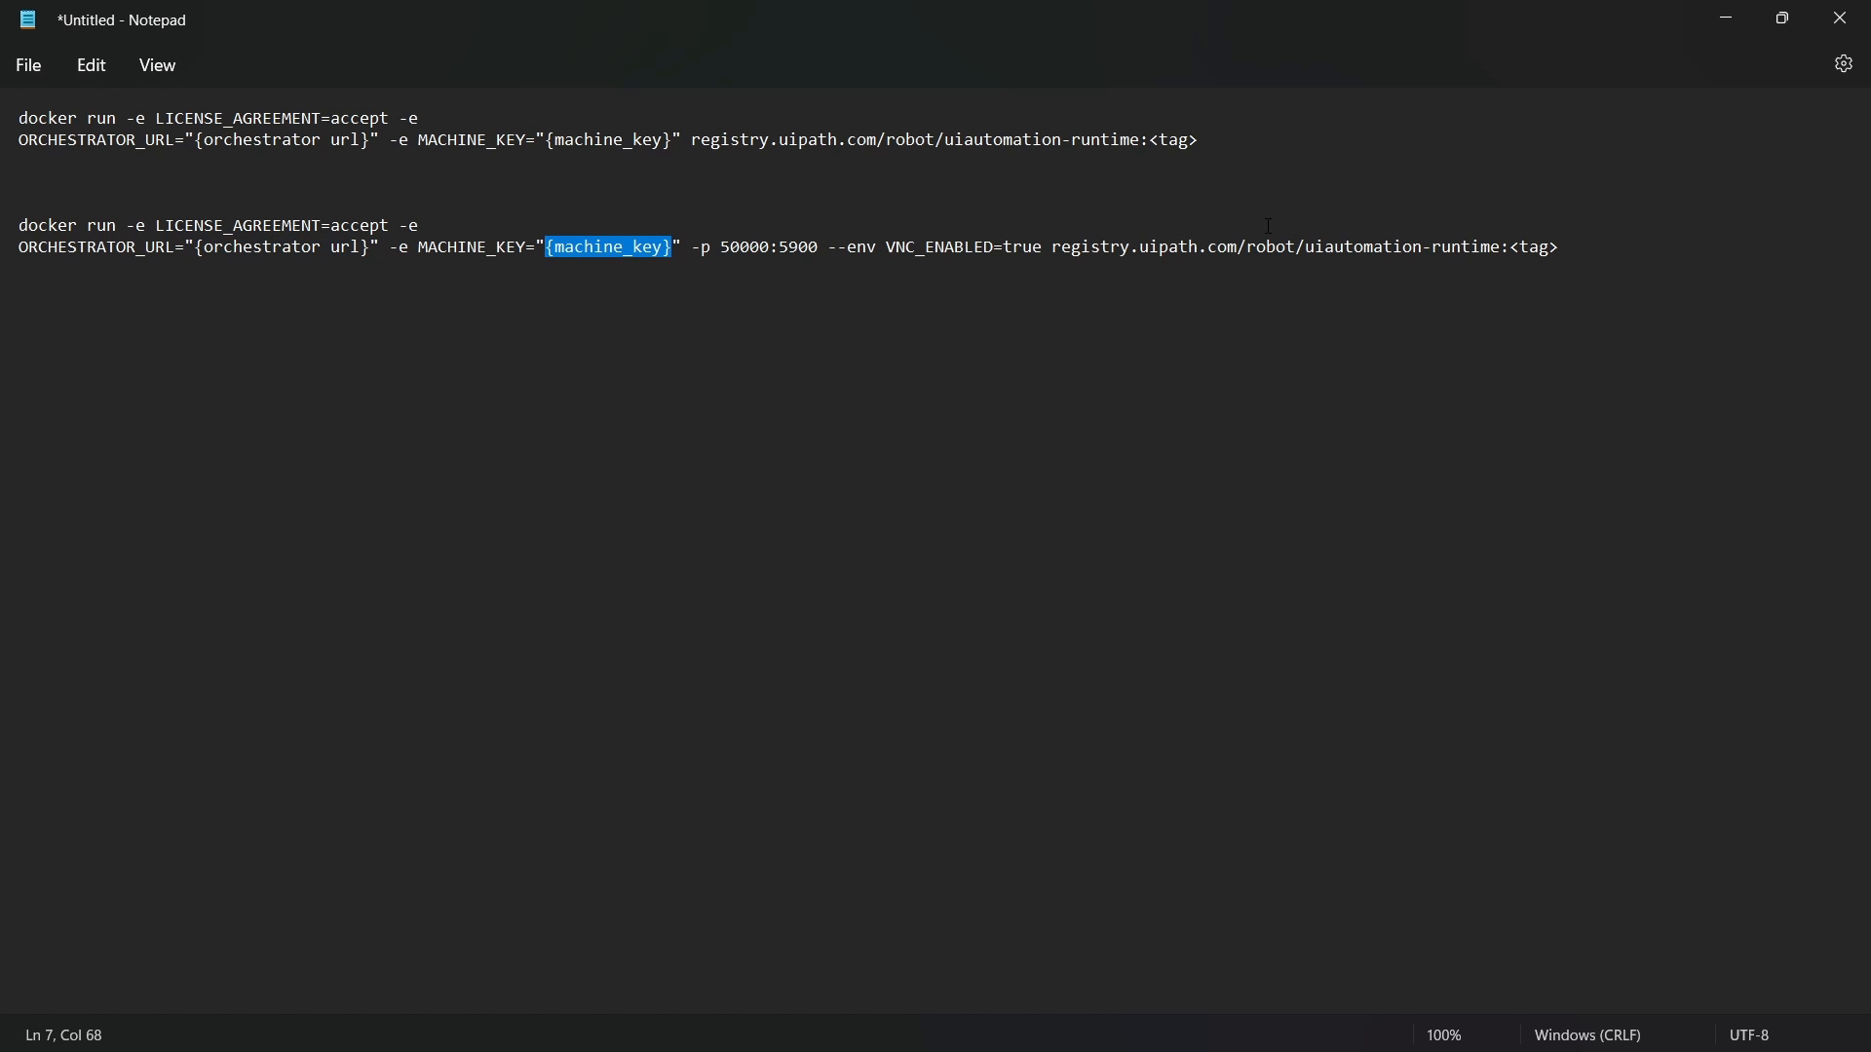
left_click_drag(1511, 248, 1586, 252)
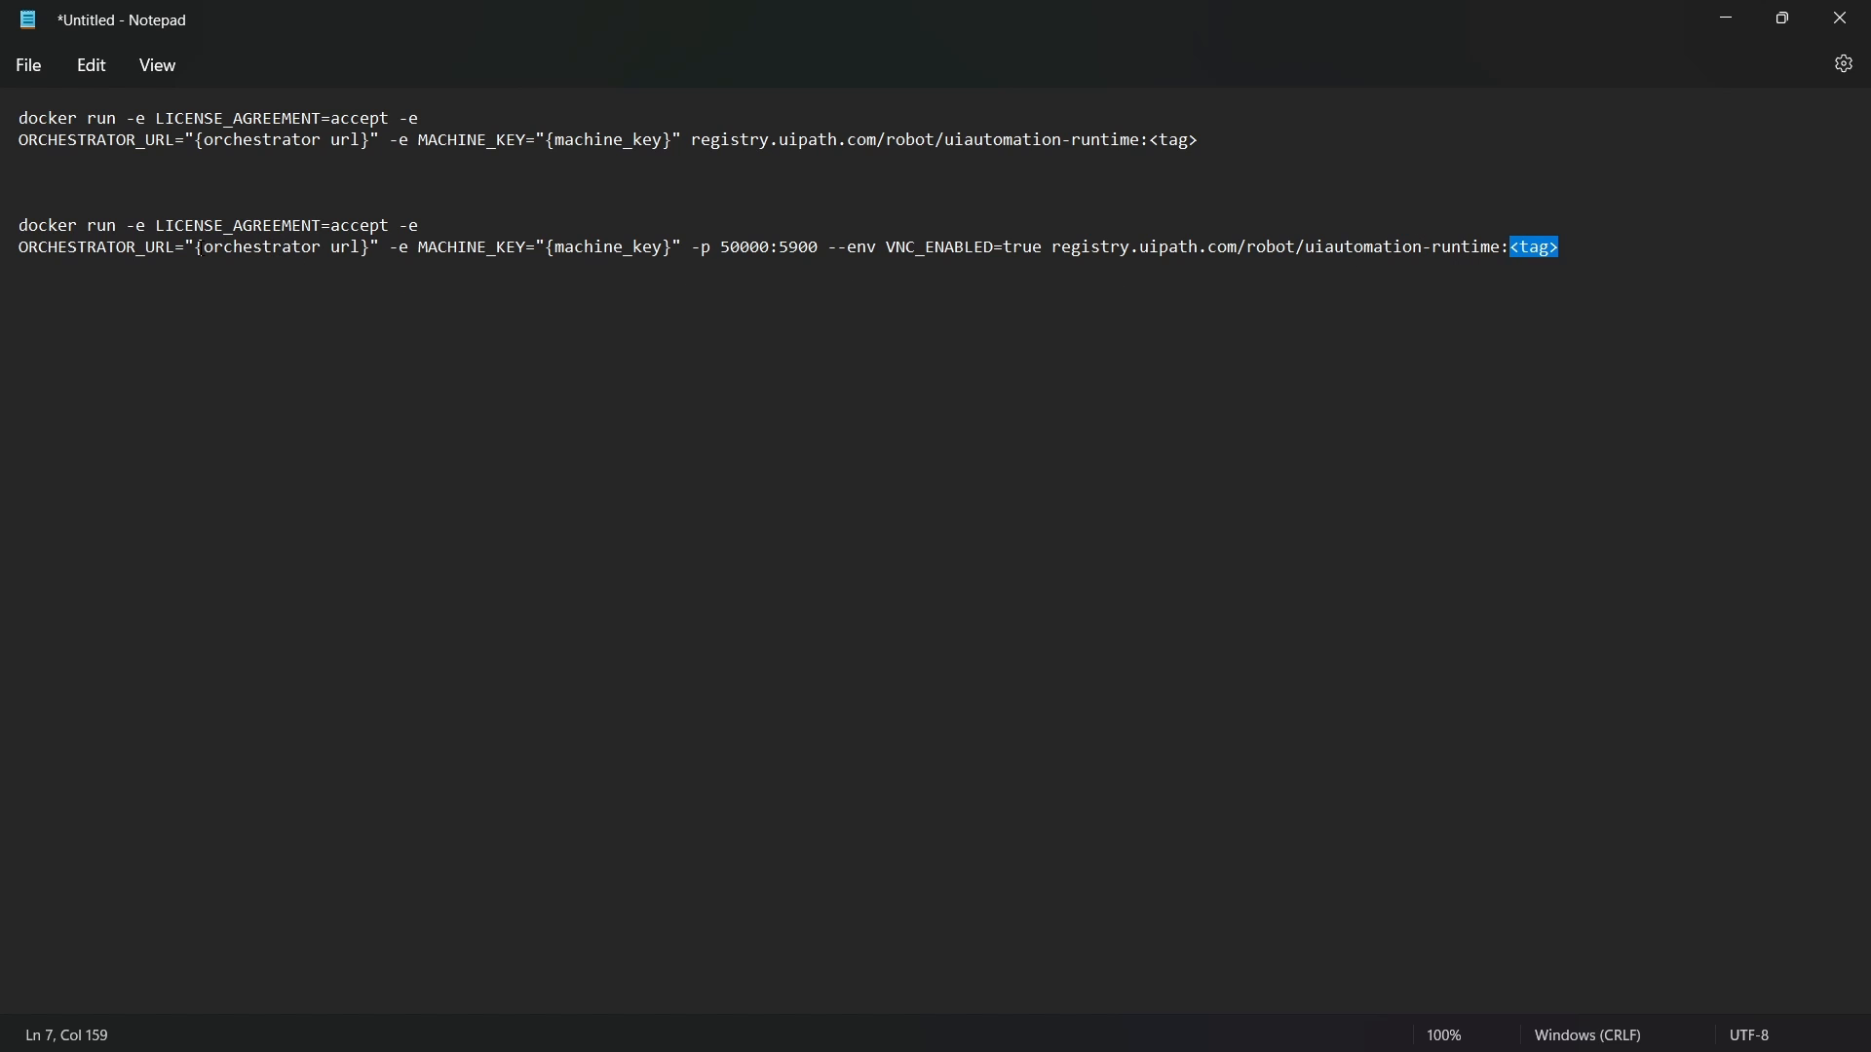
left_click_drag(194, 248, 371, 250)
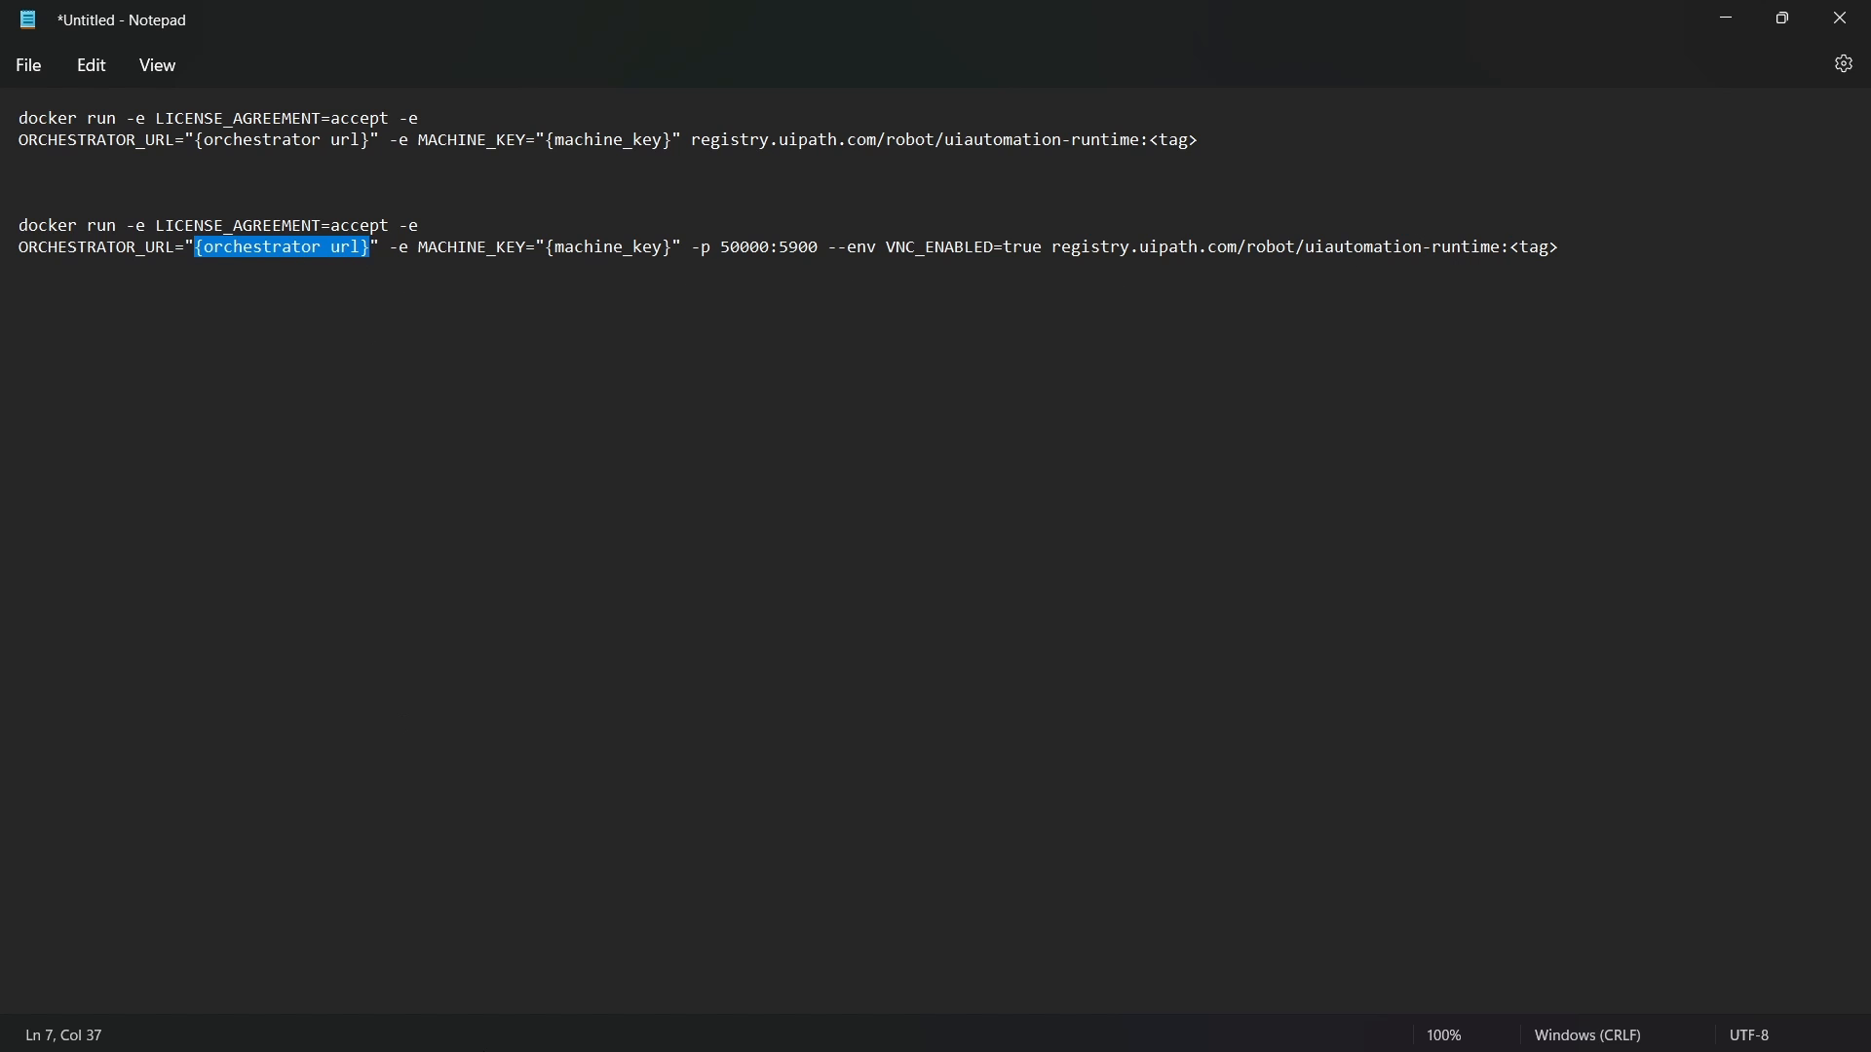
key("super")
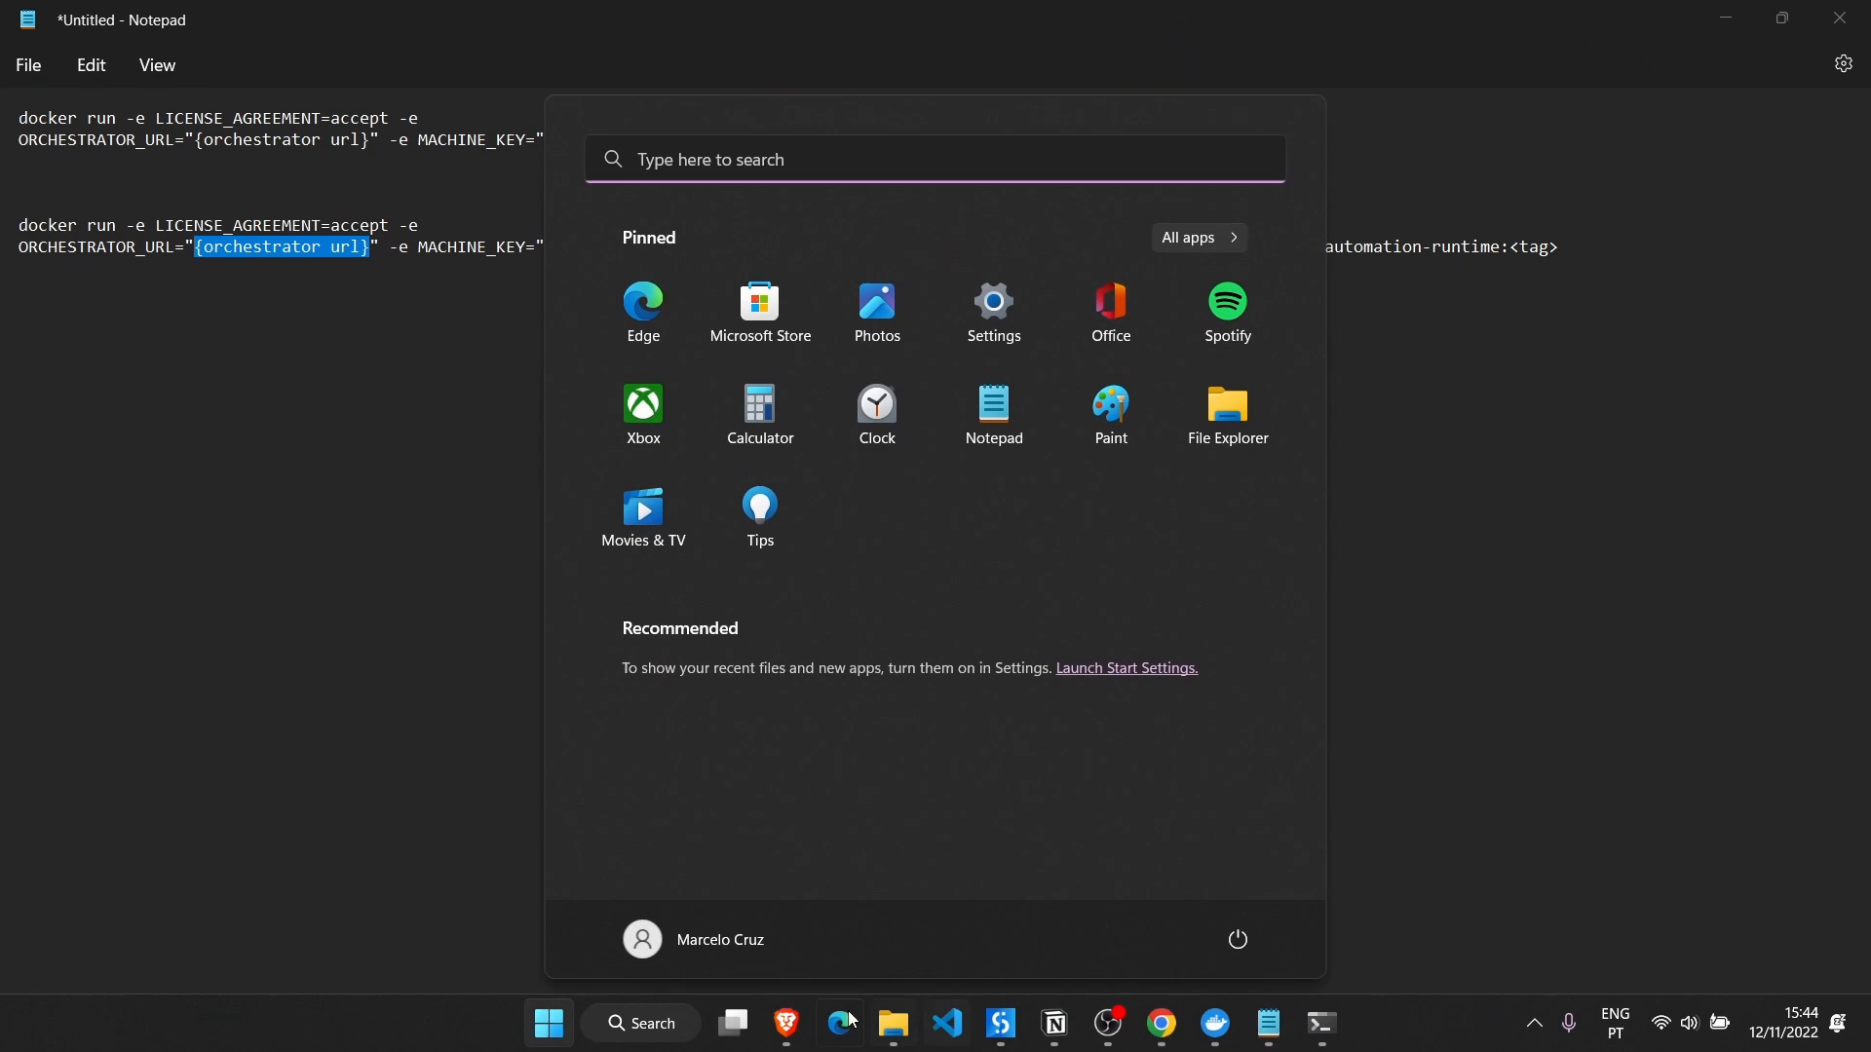
left_click(1162, 1023)
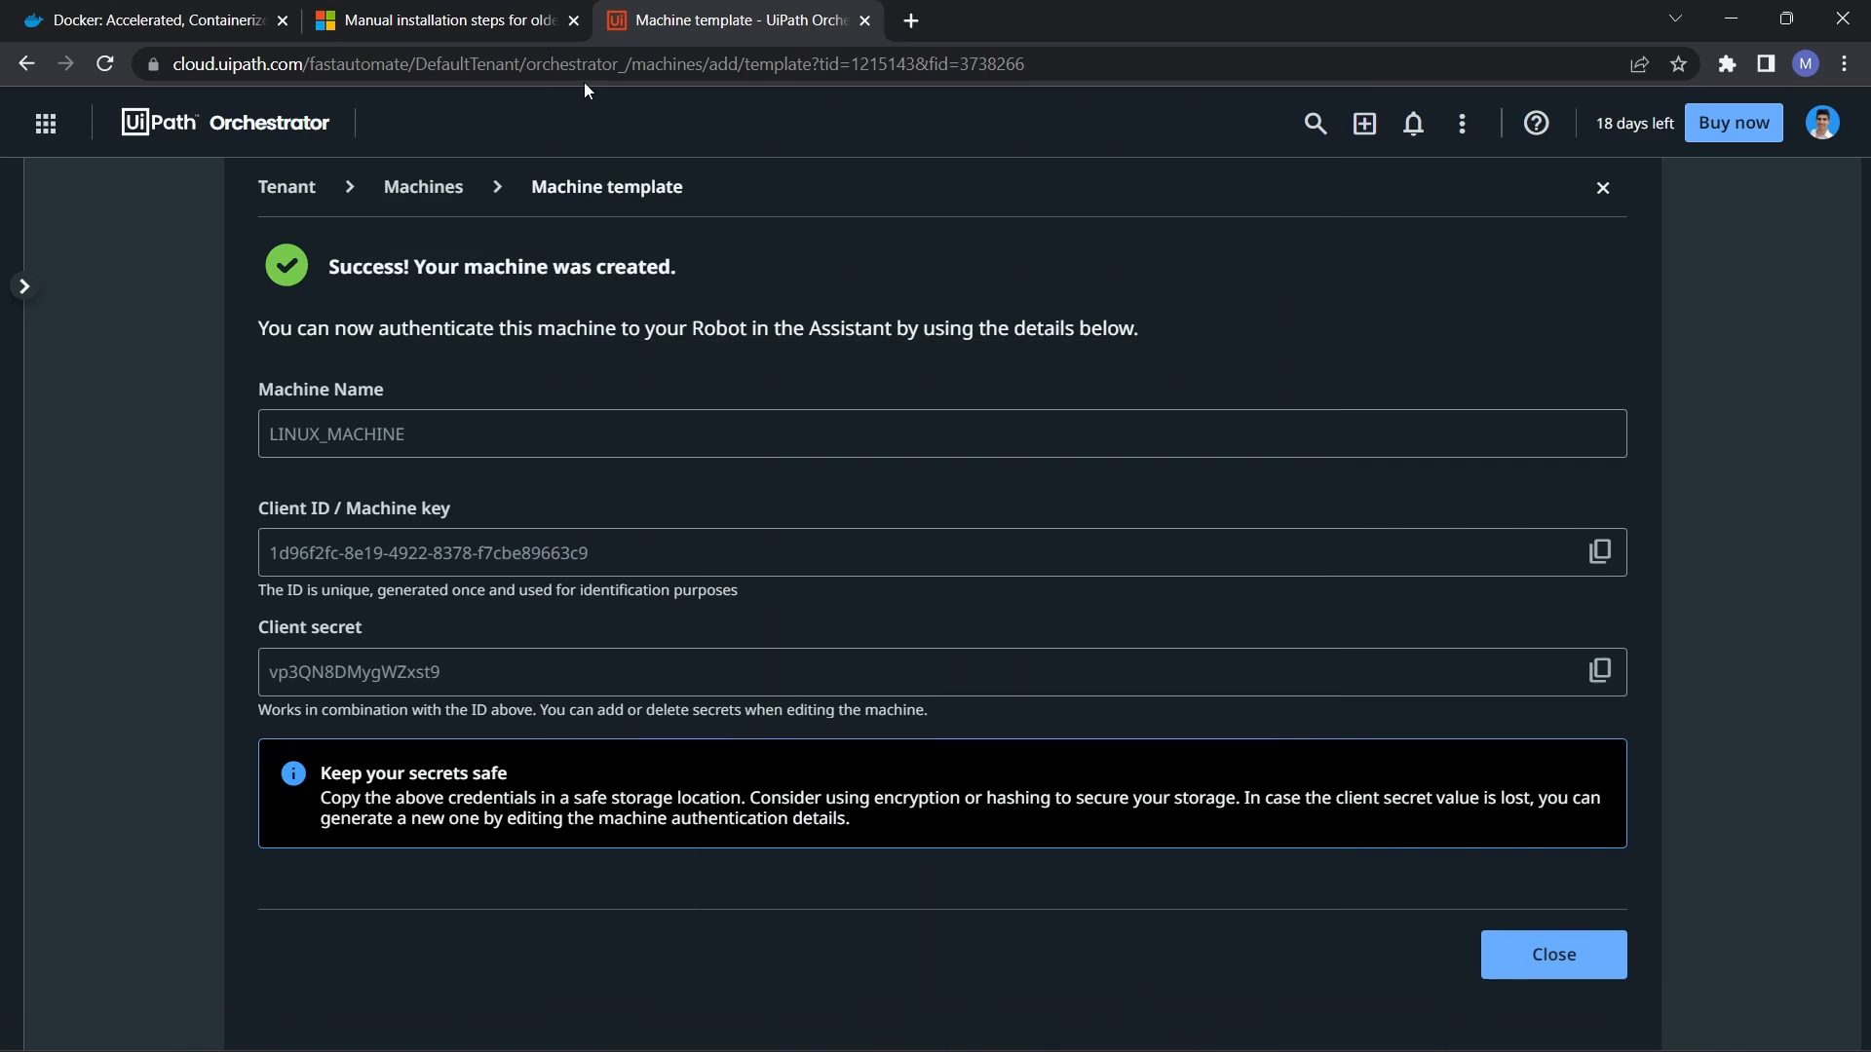
double_click(297, 65)
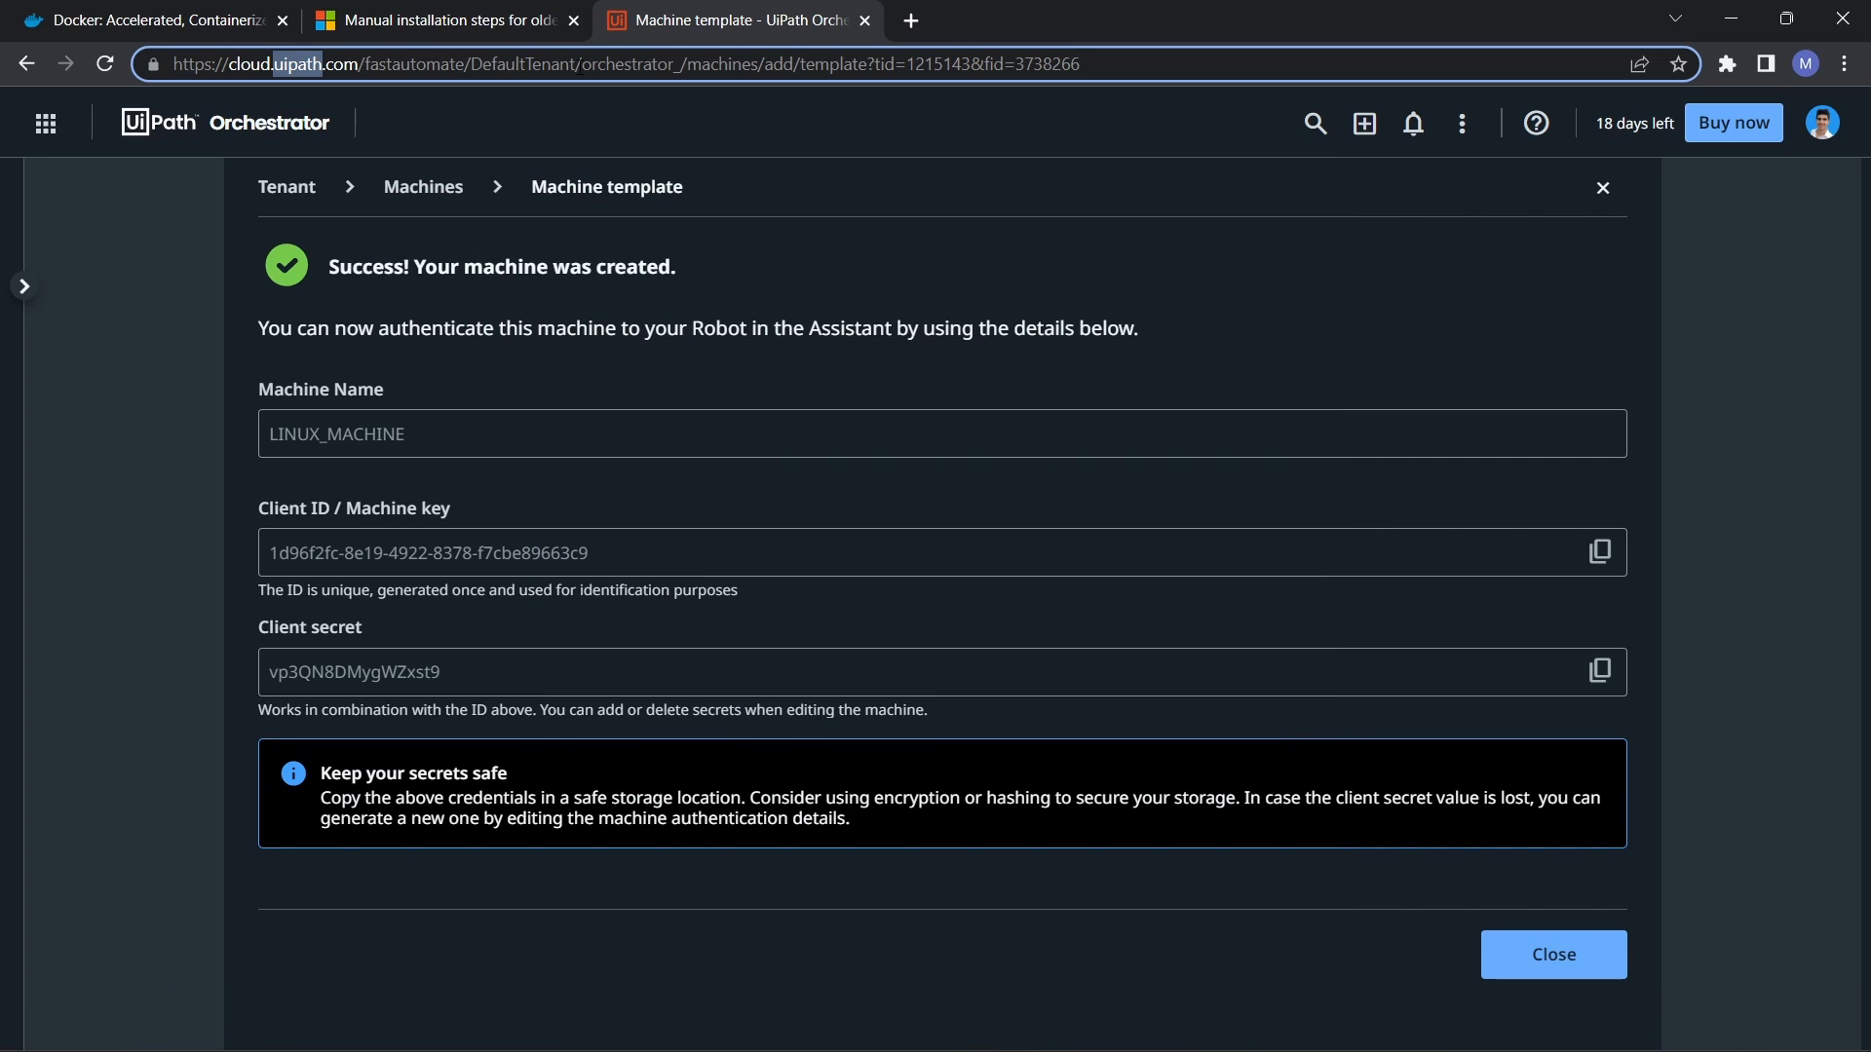
left_click_drag(575, 64, 174, 64)
key("ctrl+c")
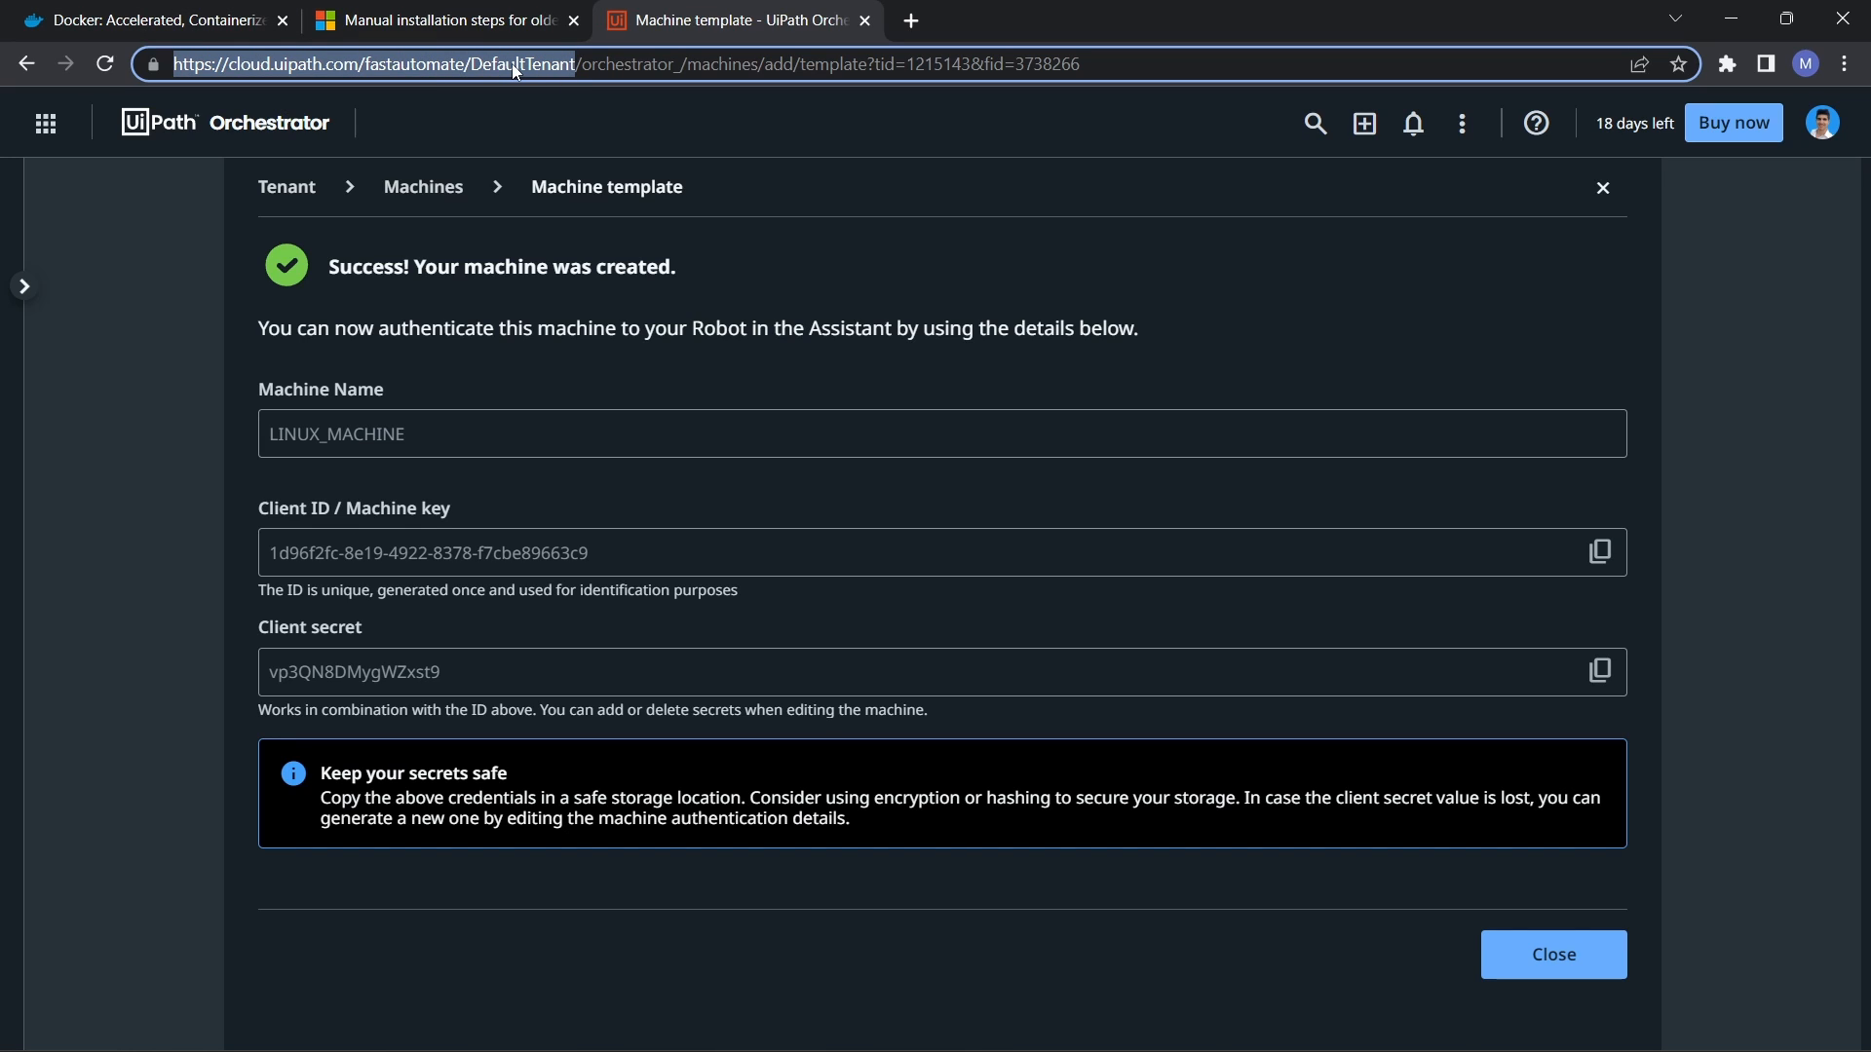
left_click(1730, 18)
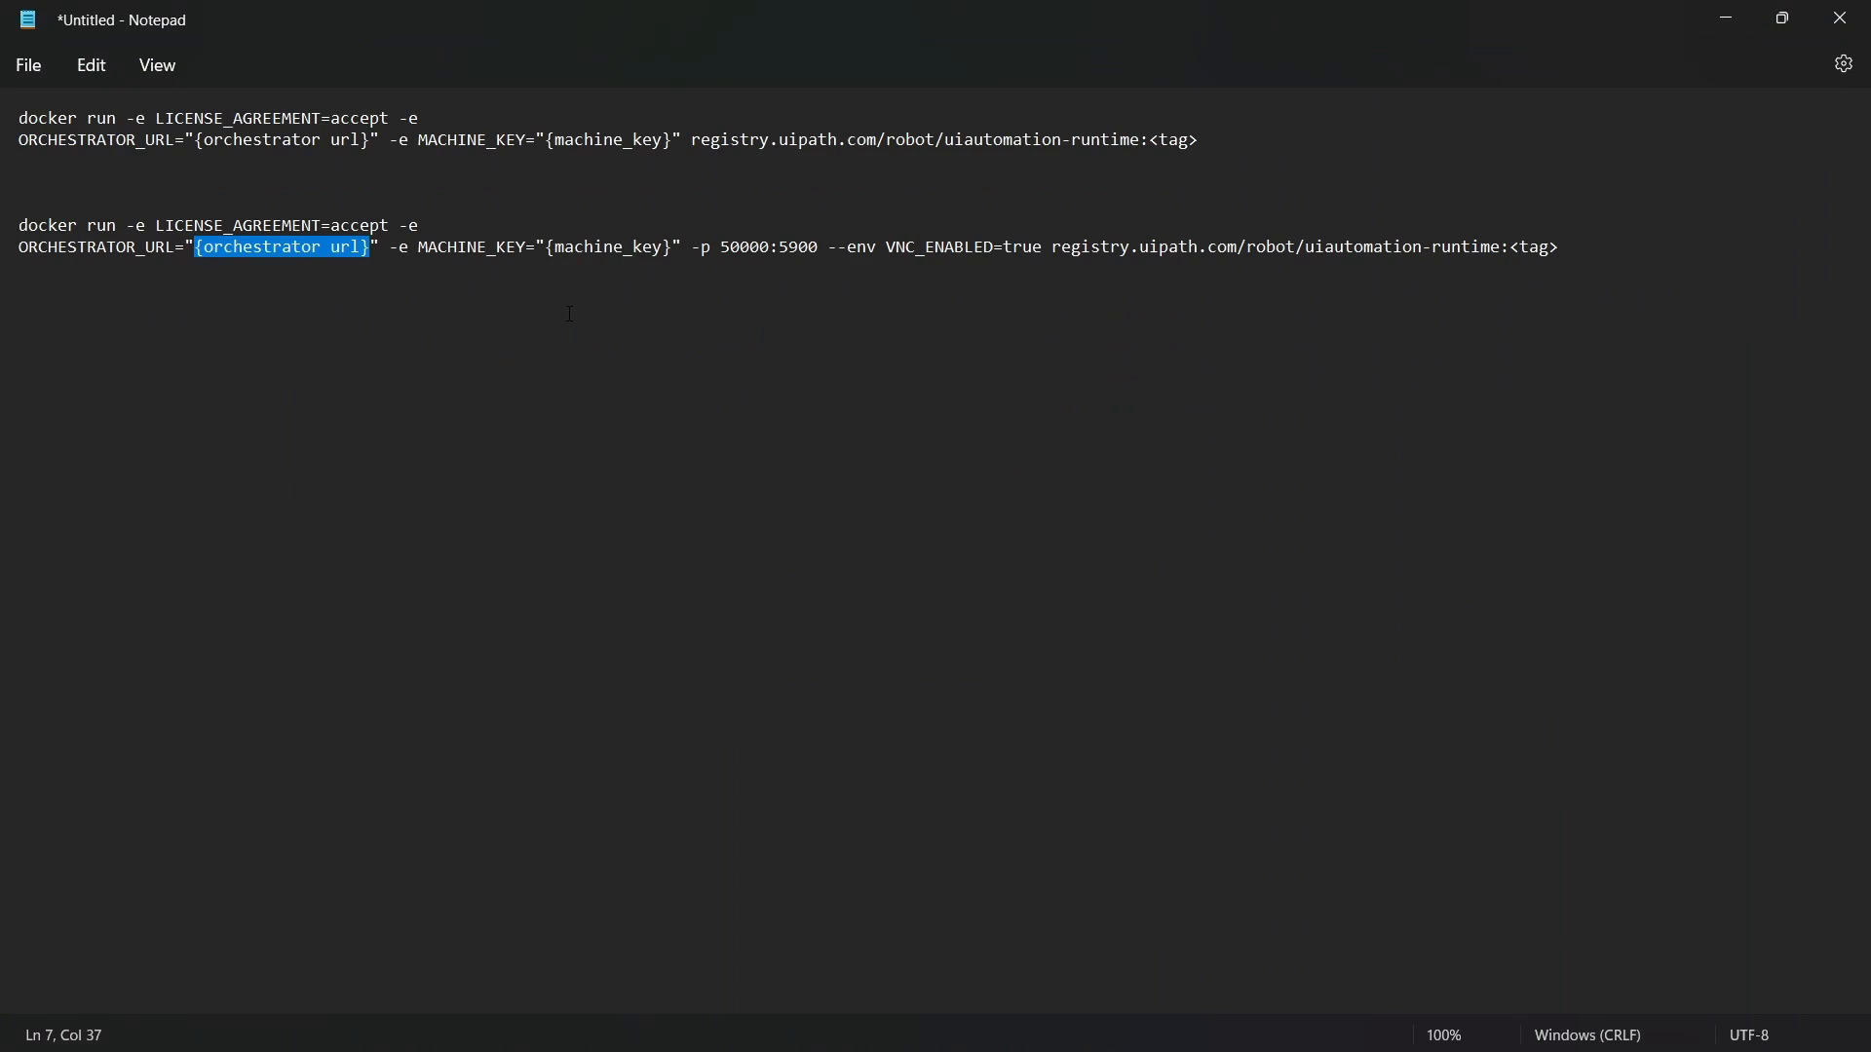
key("ctrl+v")
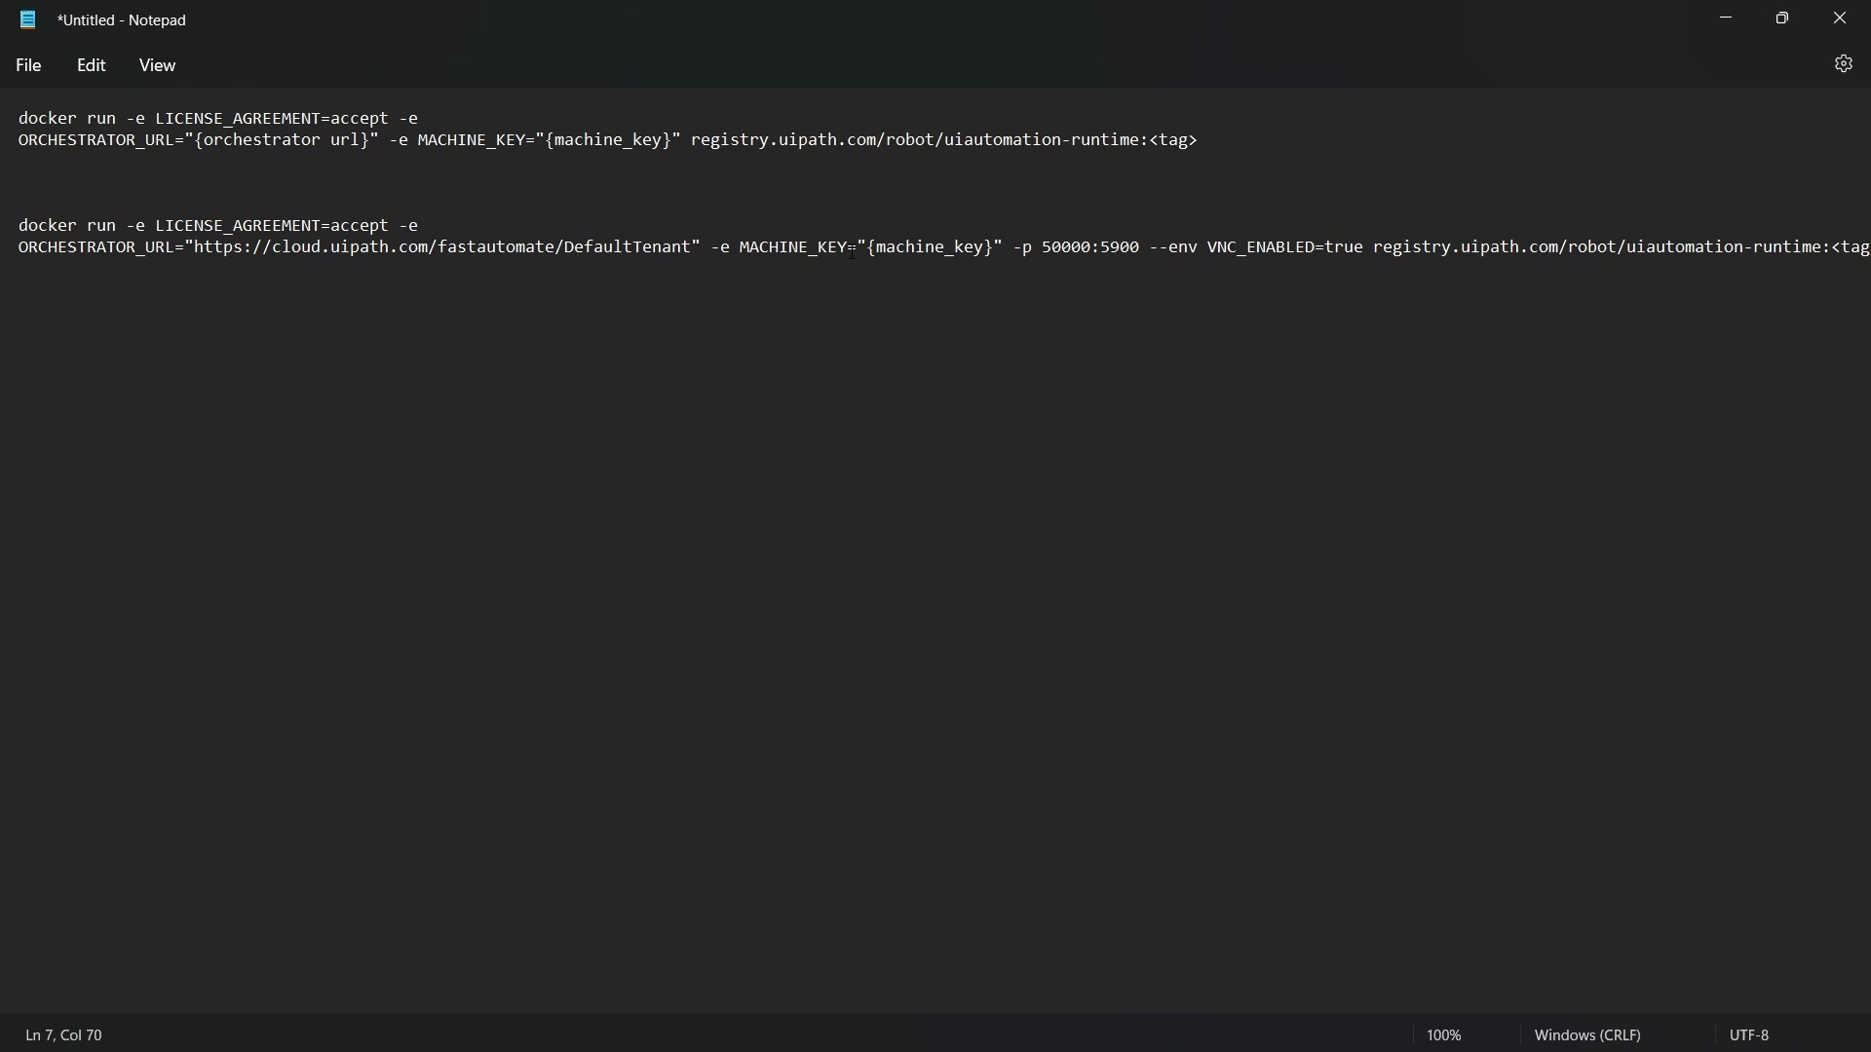
Step: Copy the machine key of LINUX_MACHINE from Orchestrator and paste it over the {machine_key} placeholder in the second docker run command
left_click_drag(868, 253, 993, 255)
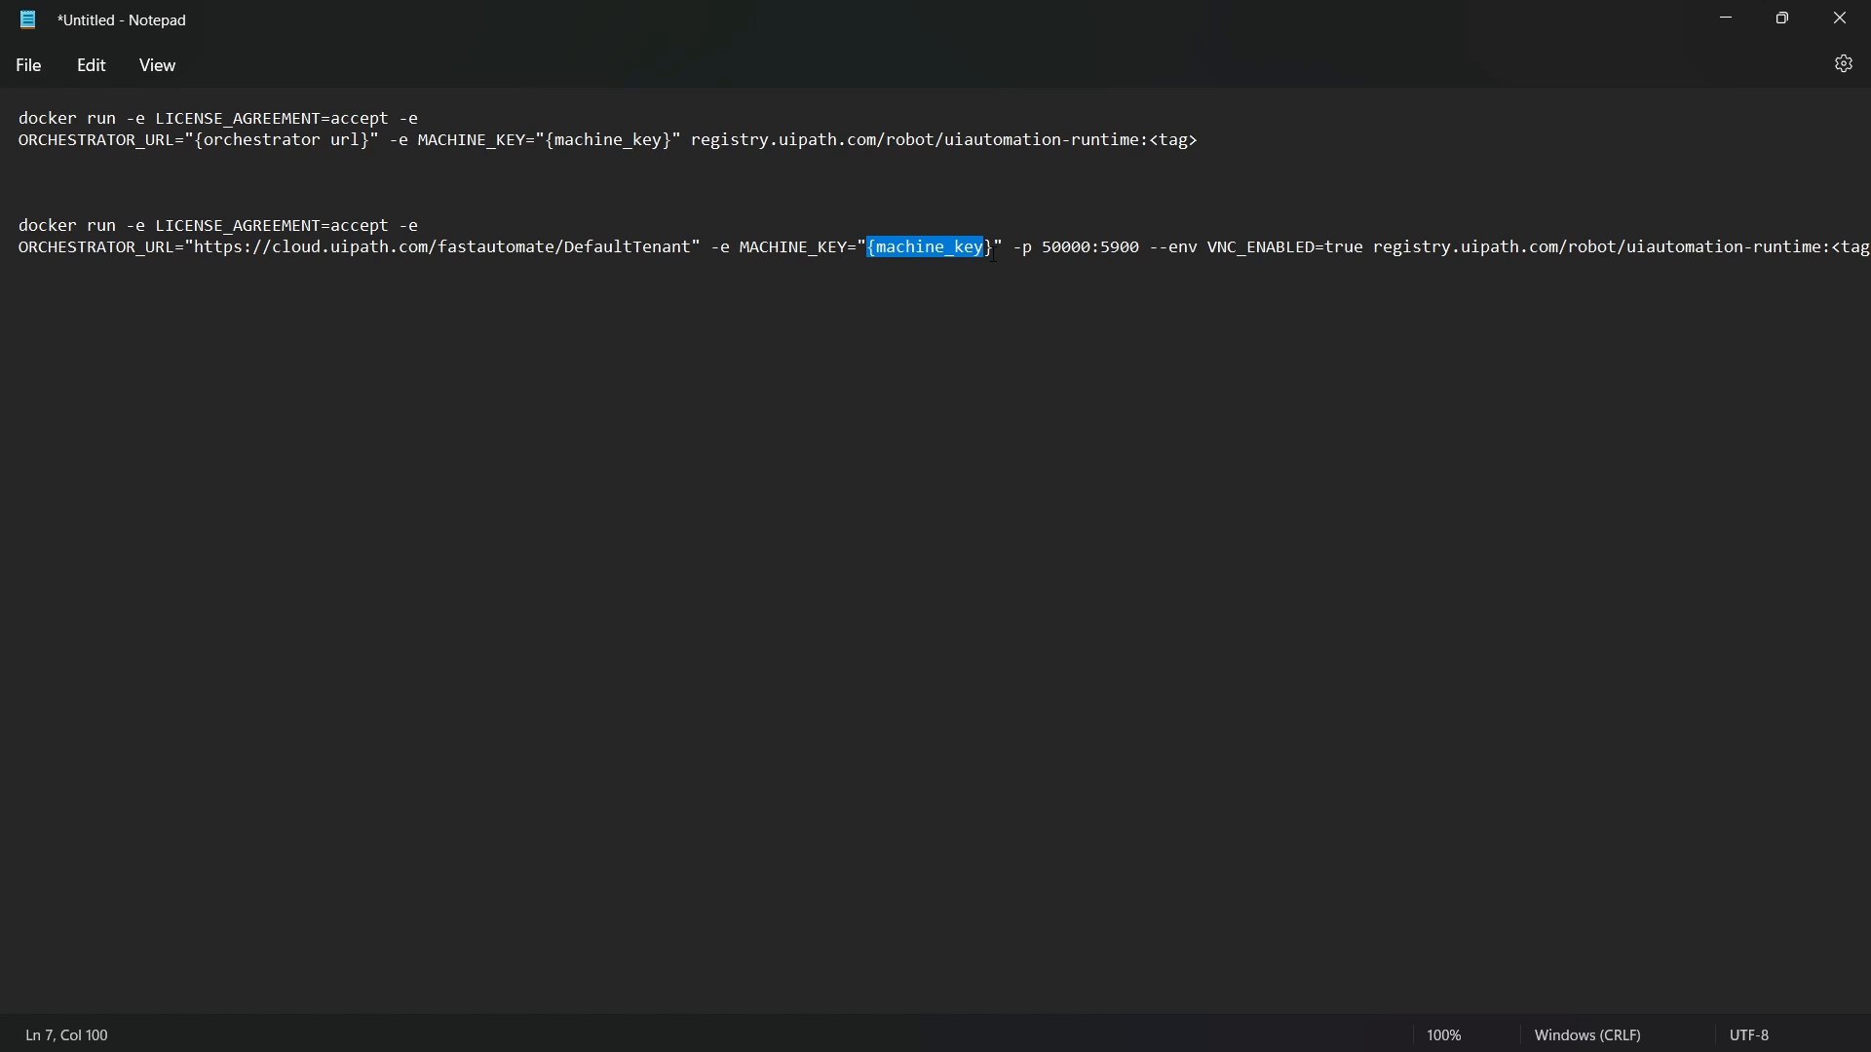
left_click(1726, 17)
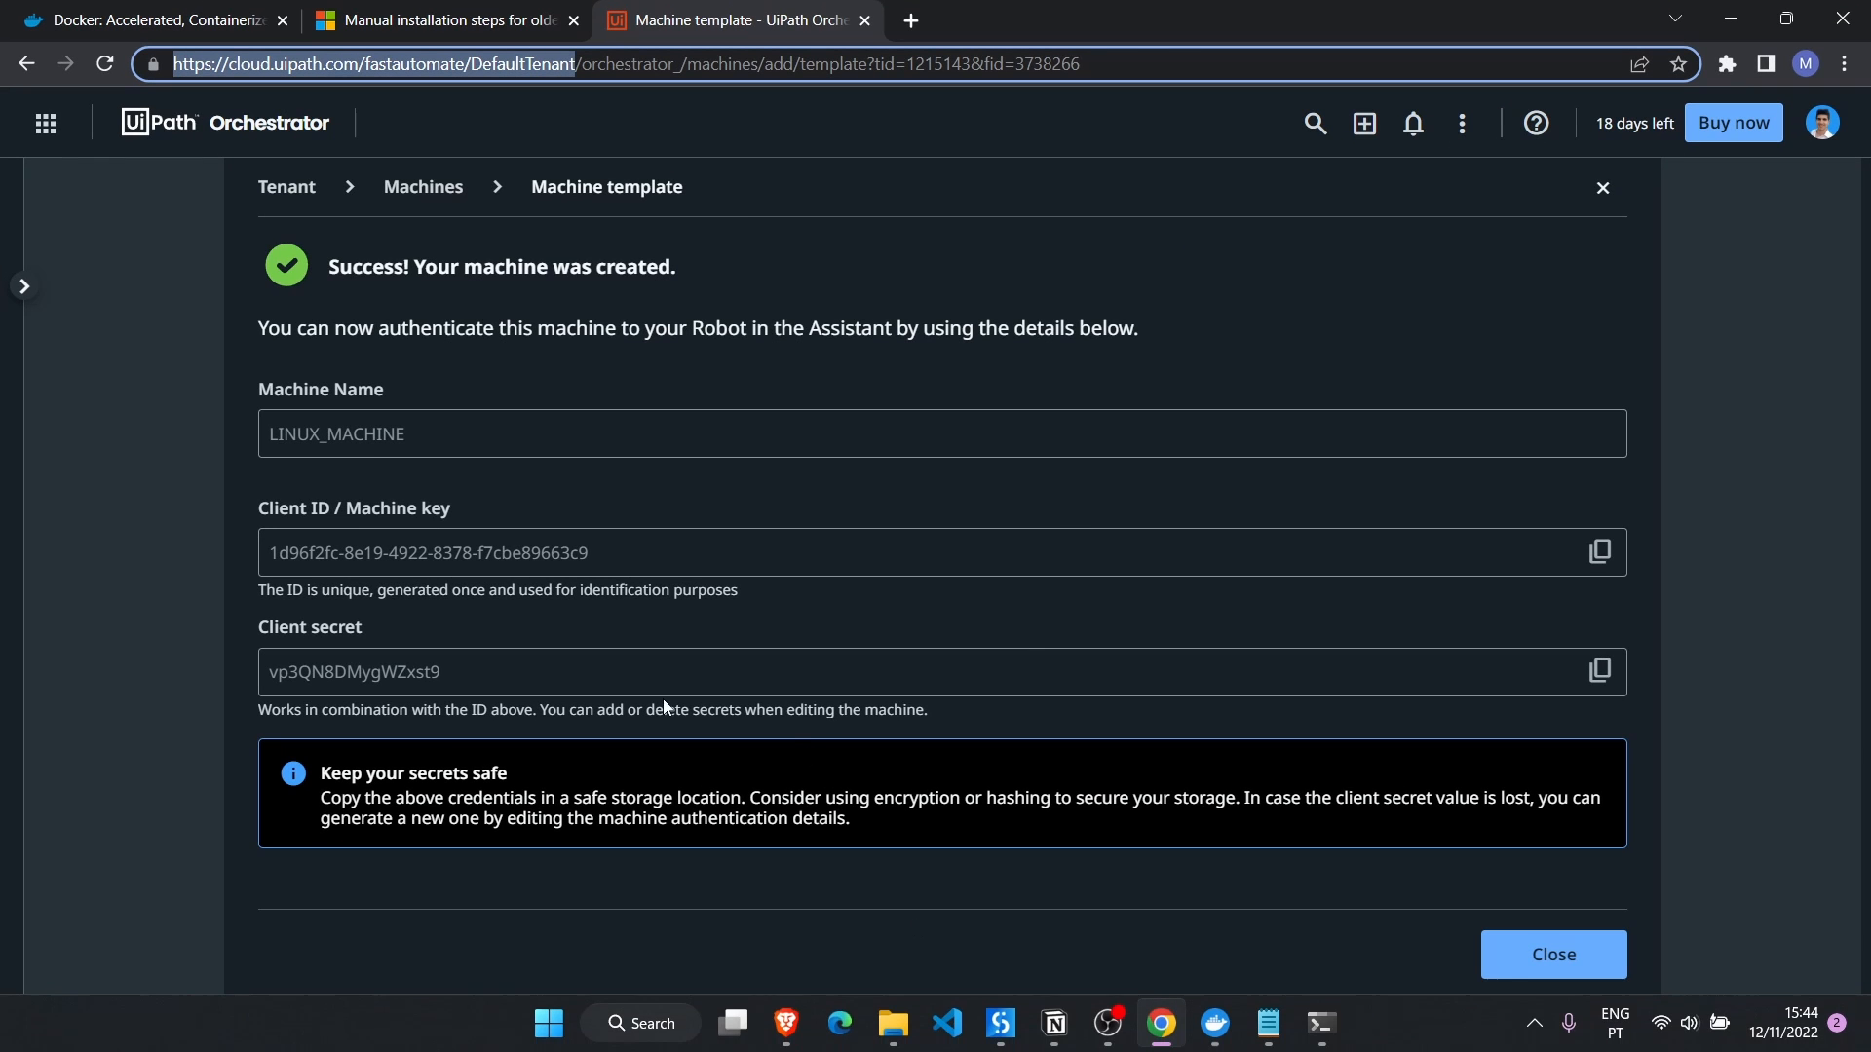
left_click(1598, 552)
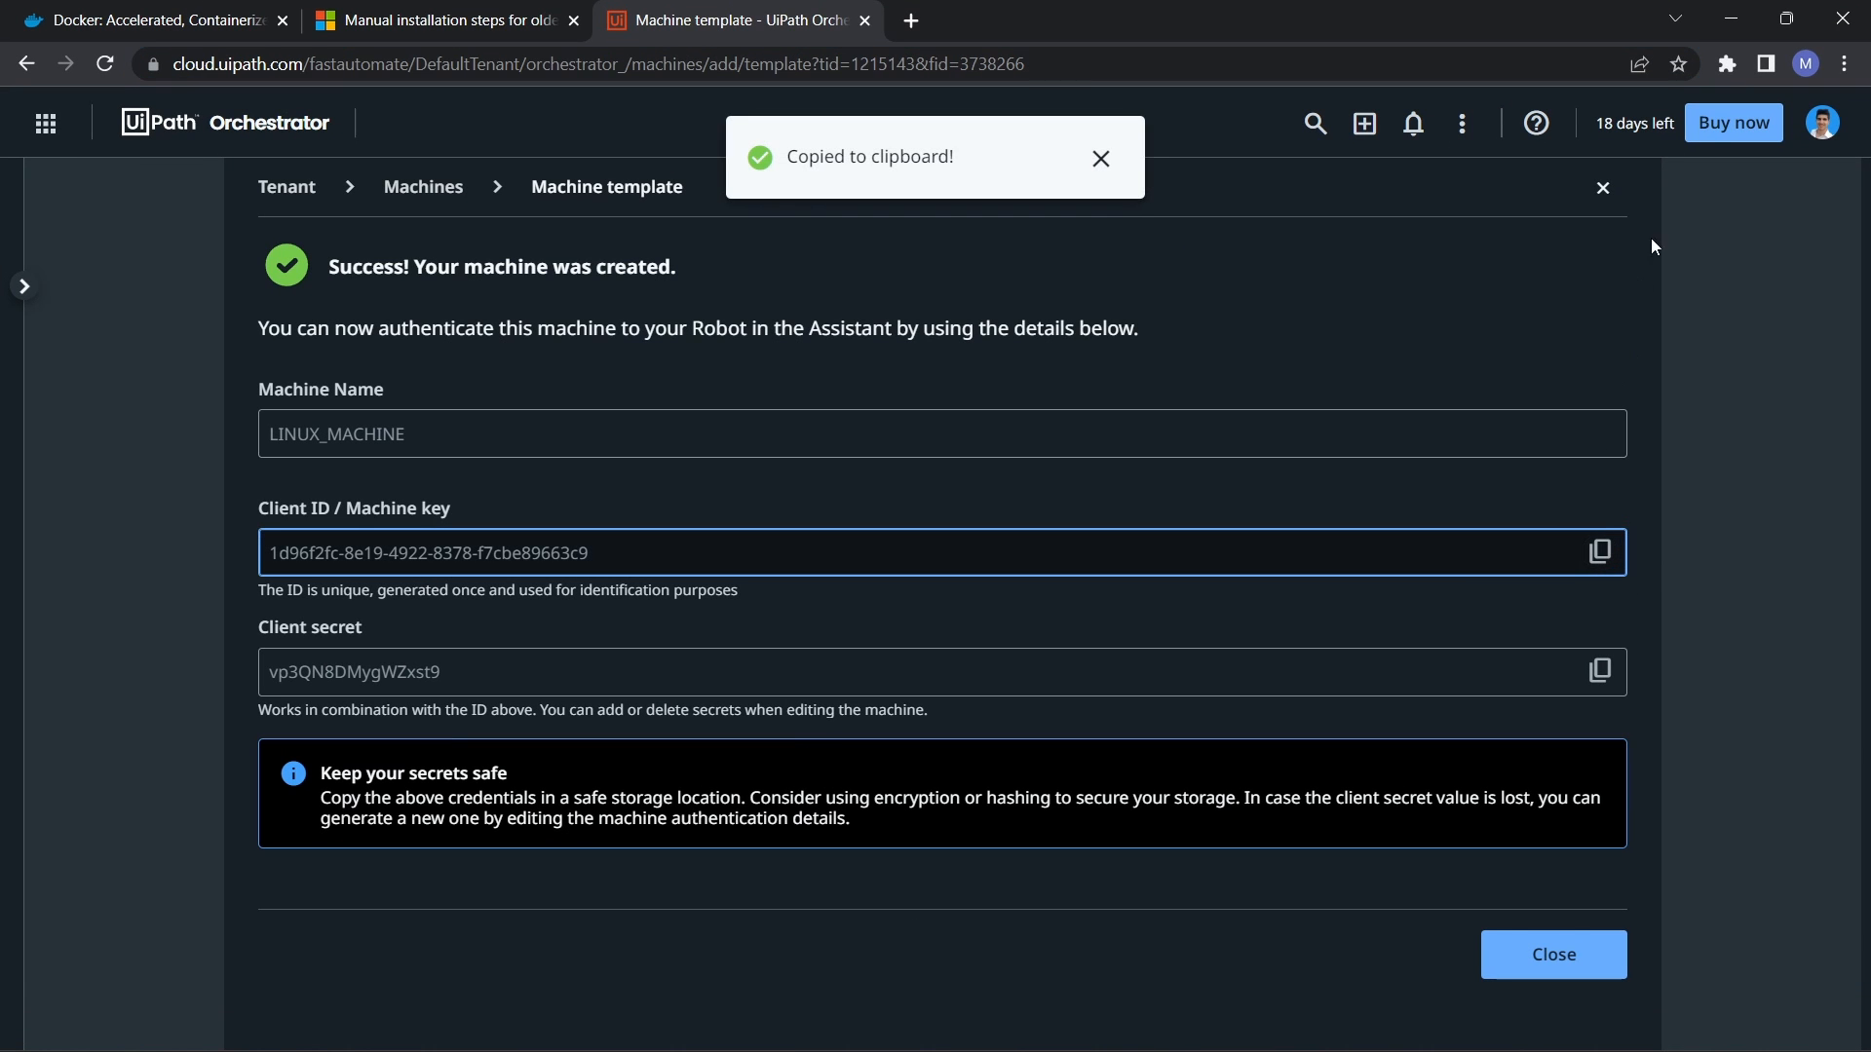
left_click(1735, 17)
left_click_drag(995, 248, 866, 248)
key("ctrl+v")
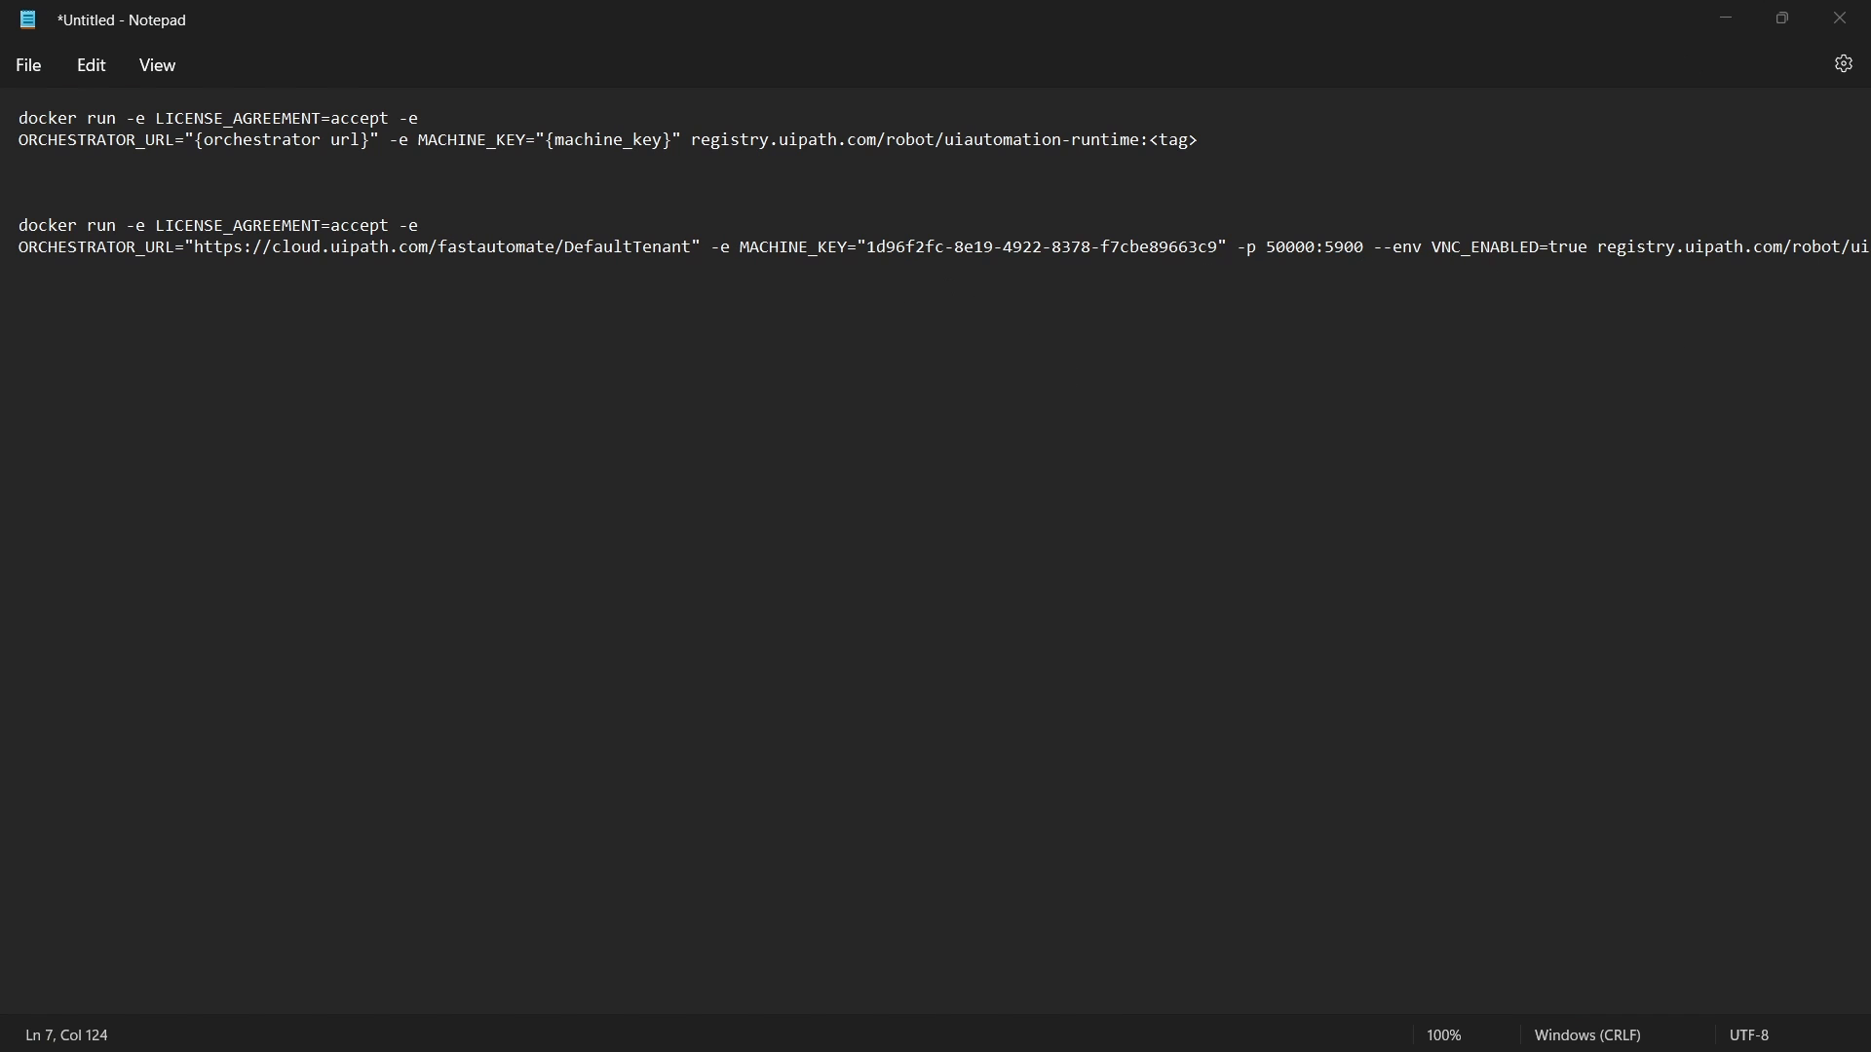
Step: Replace the <tag> placeholder at the end of the second docker run command with 22.10.47.57575-robot22.10.3
left_click_drag(1101, 247, 1866, 253)
left_click(1693, 247)
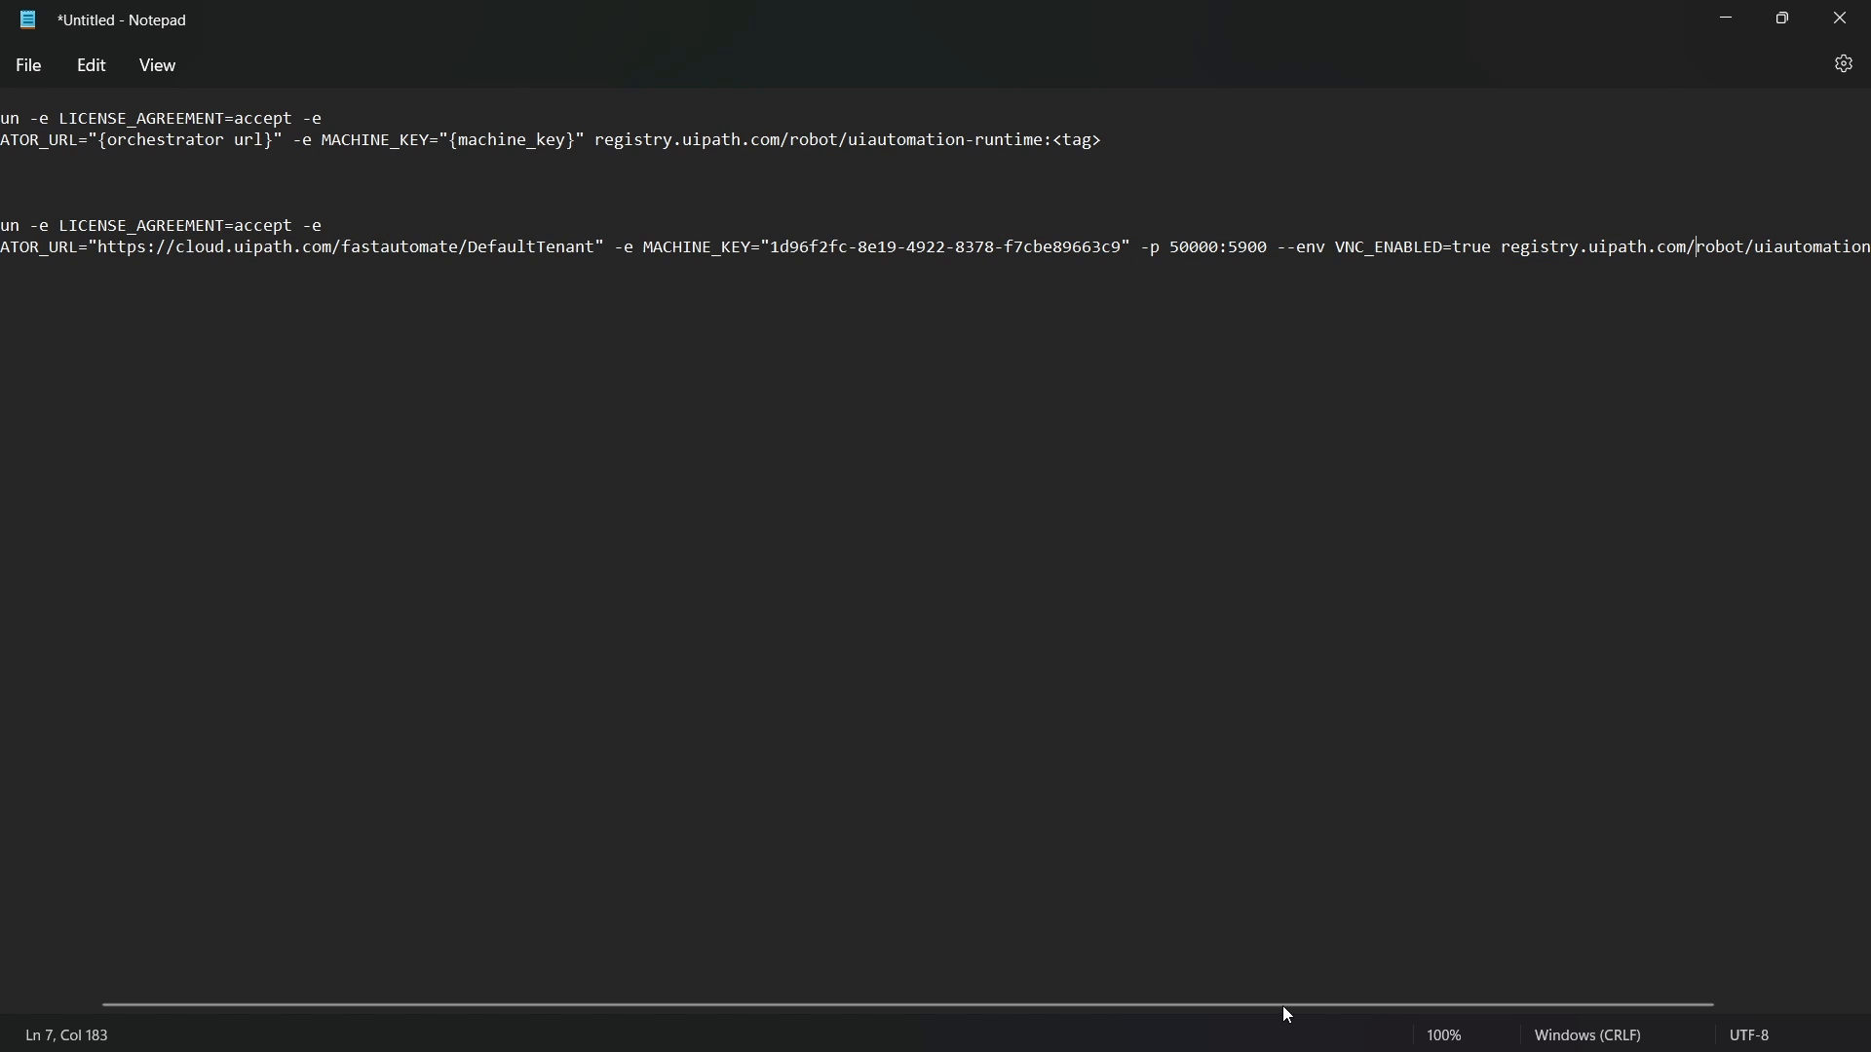
left_click_drag(1282, 1006, 1448, 992)
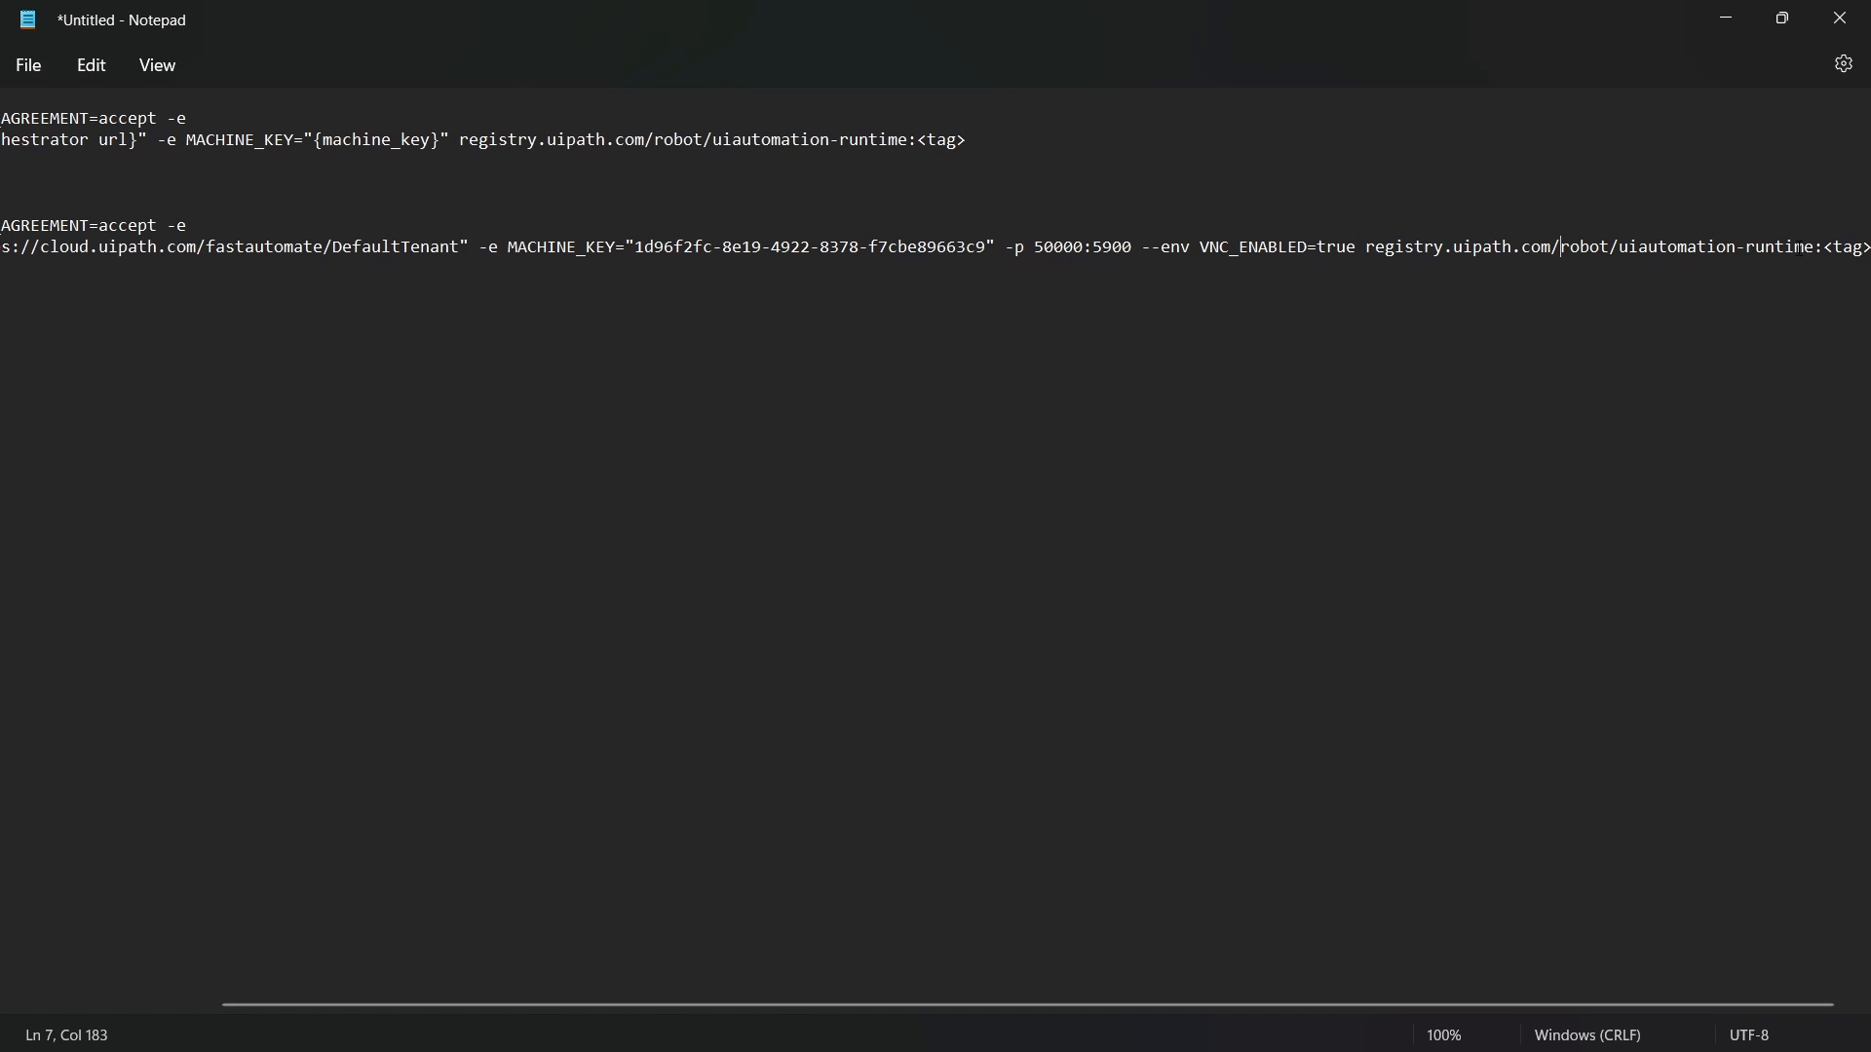
left_click_drag(1824, 247, 1869, 248)
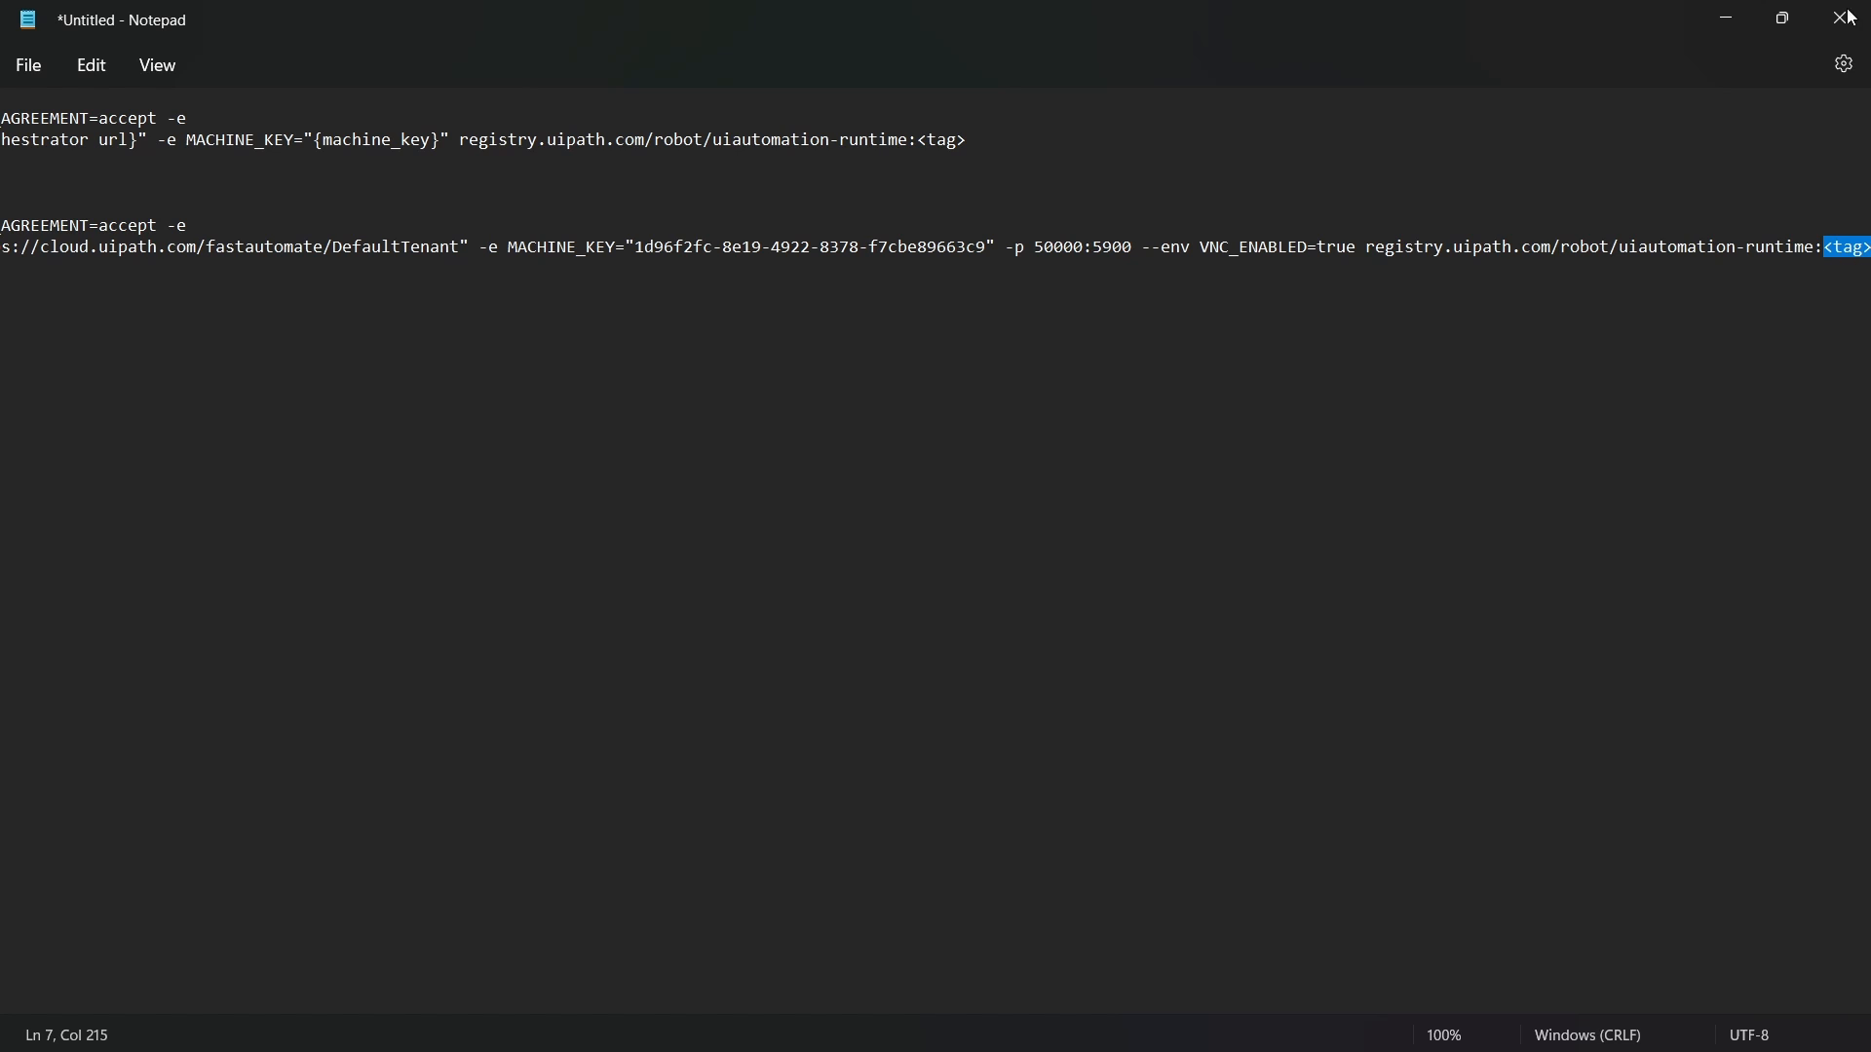
left_click(1526, 384)
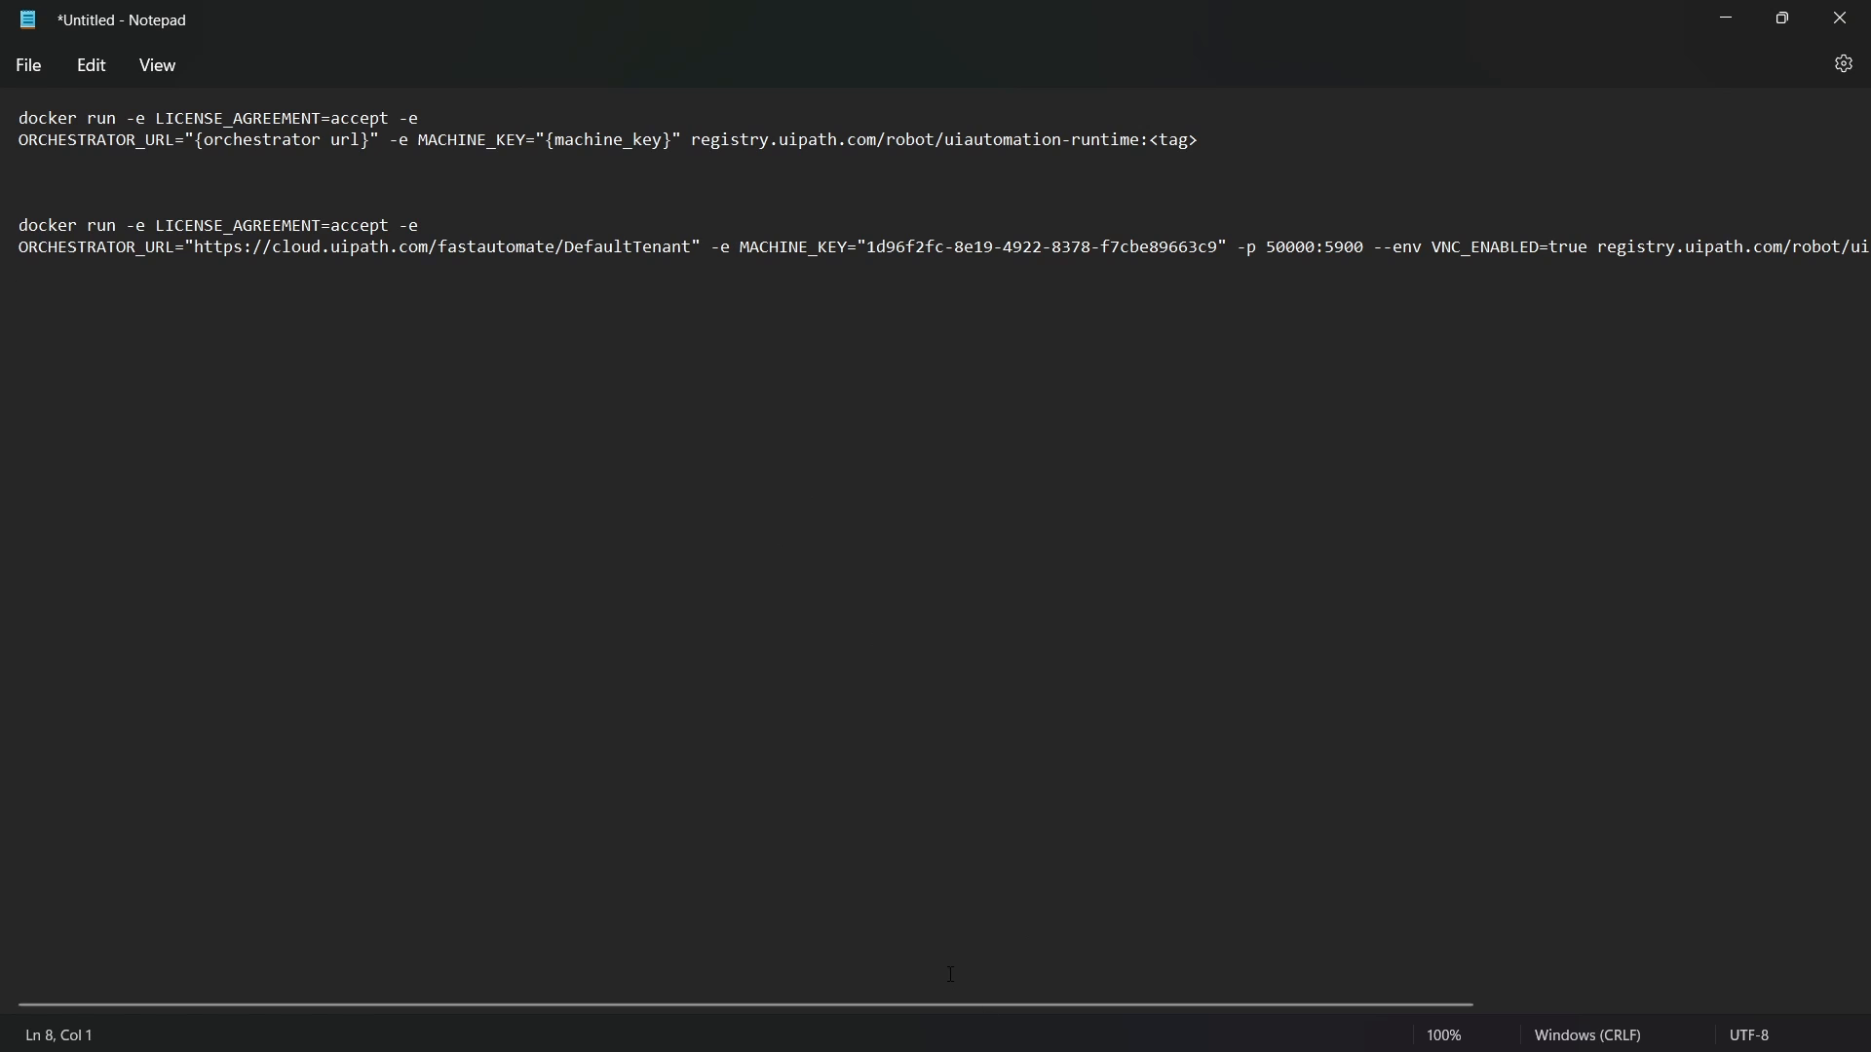
key("BackSpace")
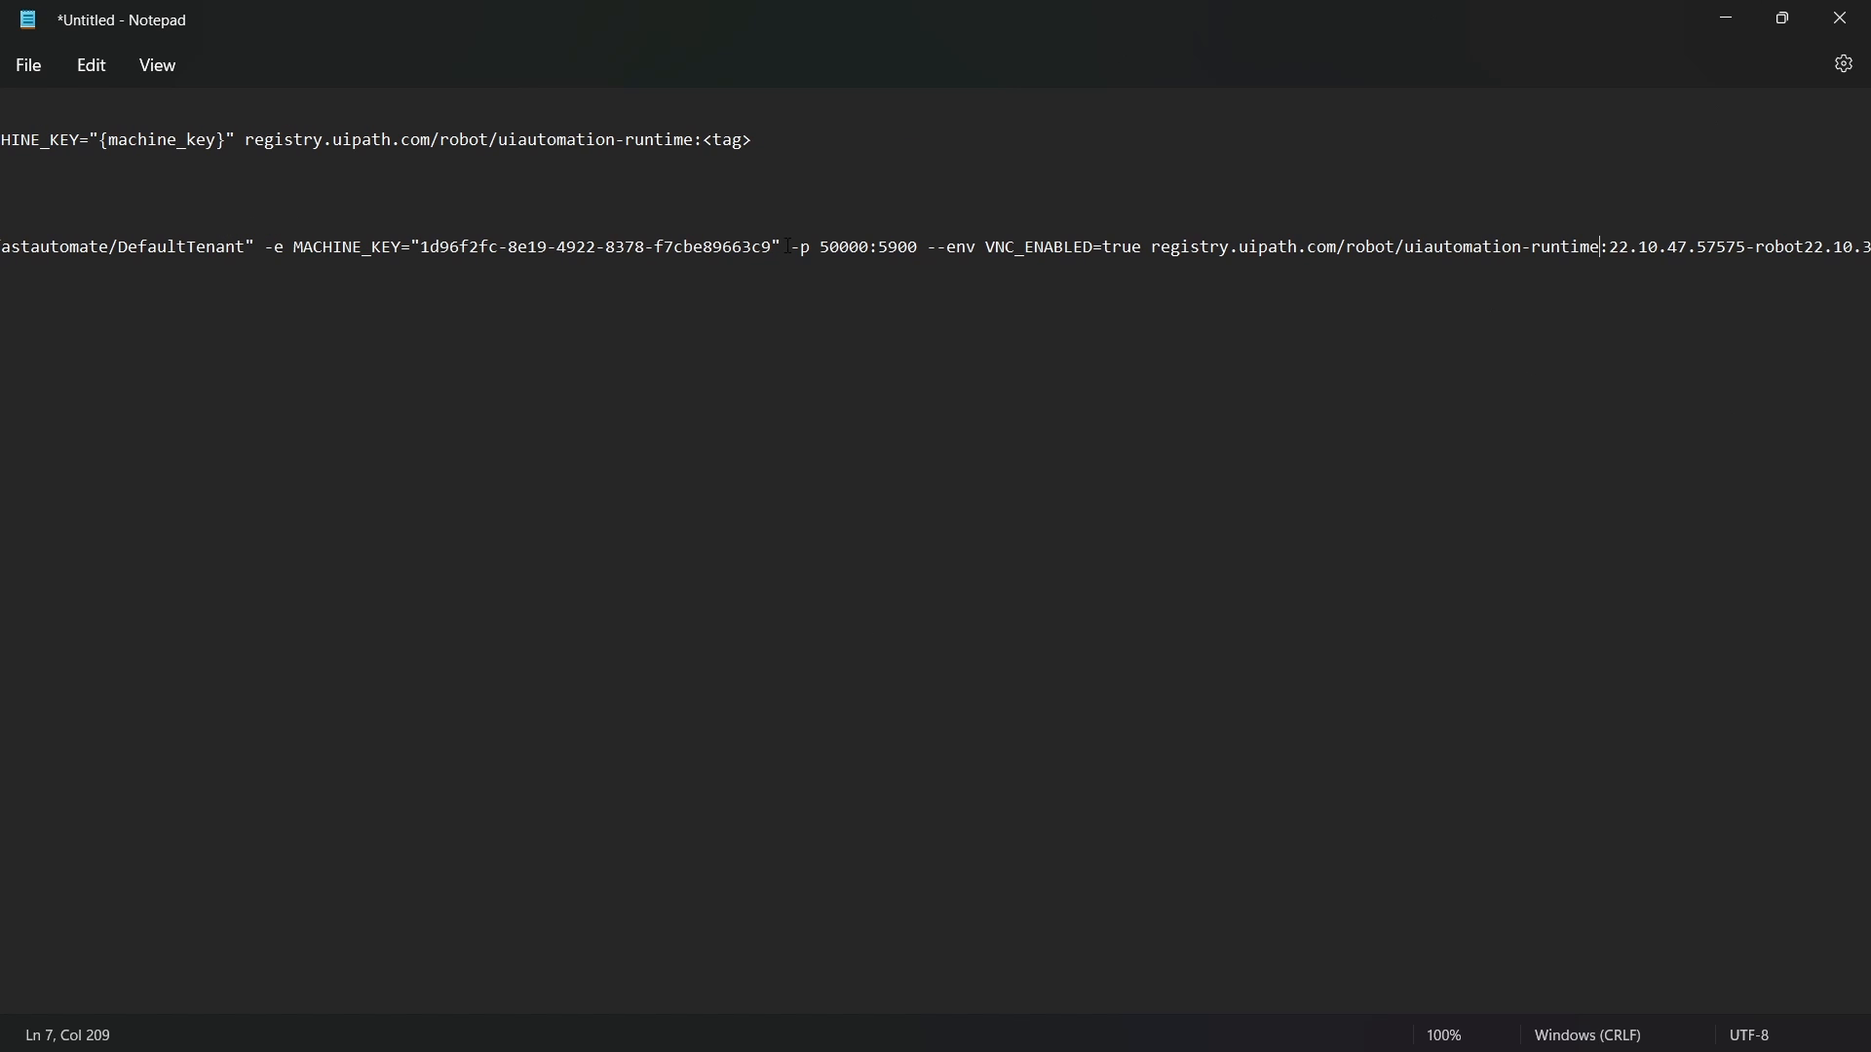
Step: Join the two lines of the second docker run command into a single line before ORCHESTRATOR_URL
left_click_drag(969, 1009, 604, 1004)
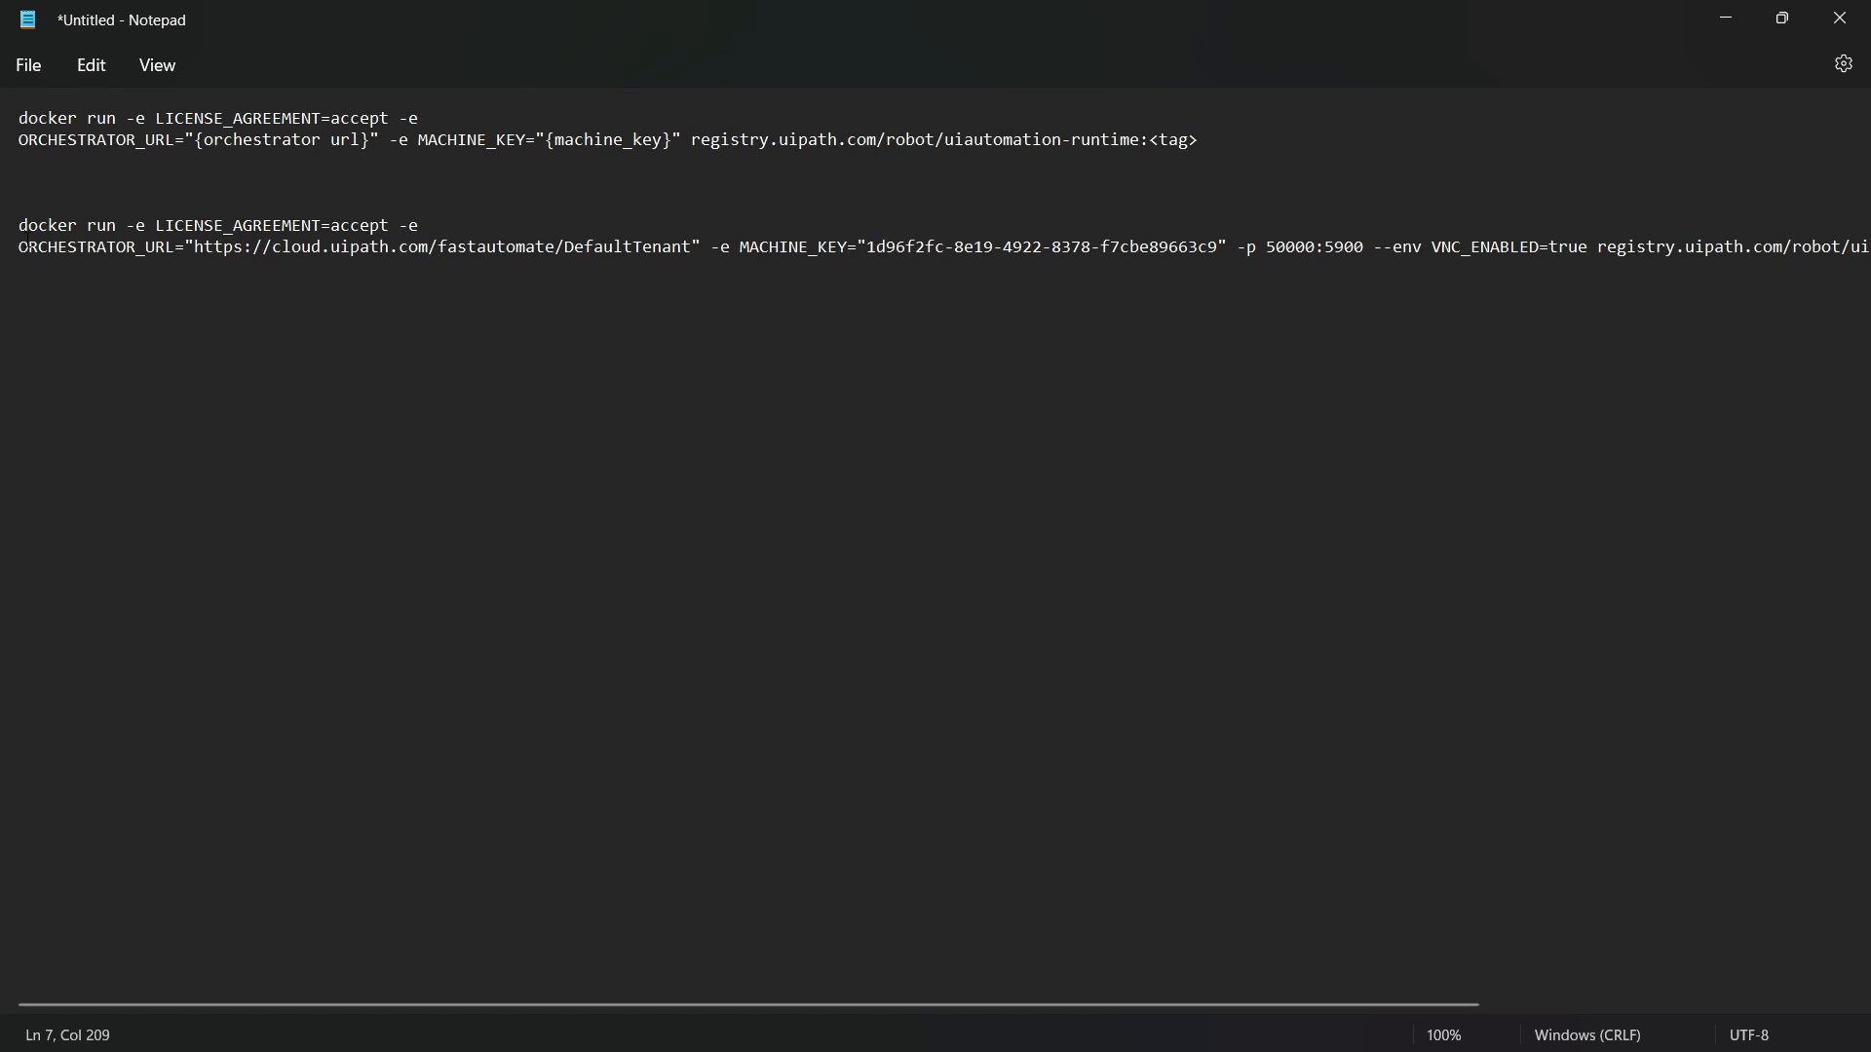
key("Left")
key("BackSpace")
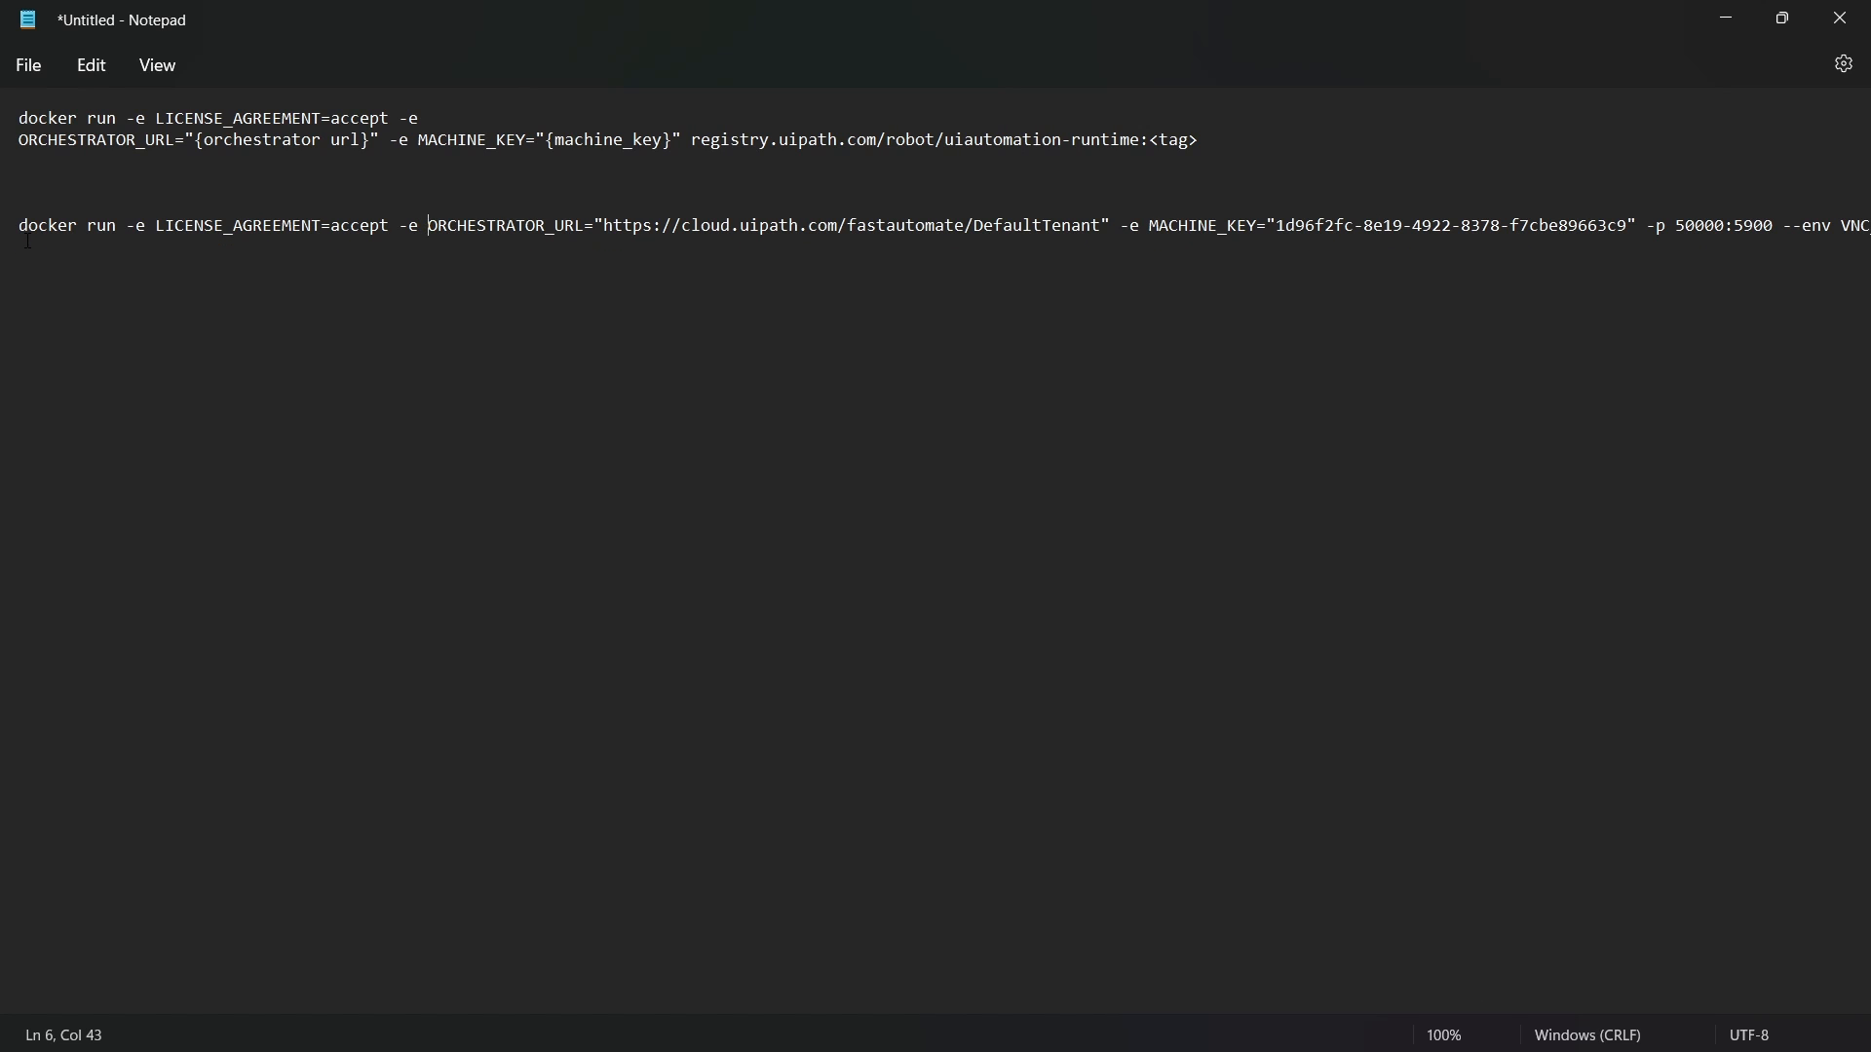
Step: Copy the completed second docker run command, including its machine key, and run it in the Windows PowerShell window
triple_click(179, 232)
key("ctrl+c")
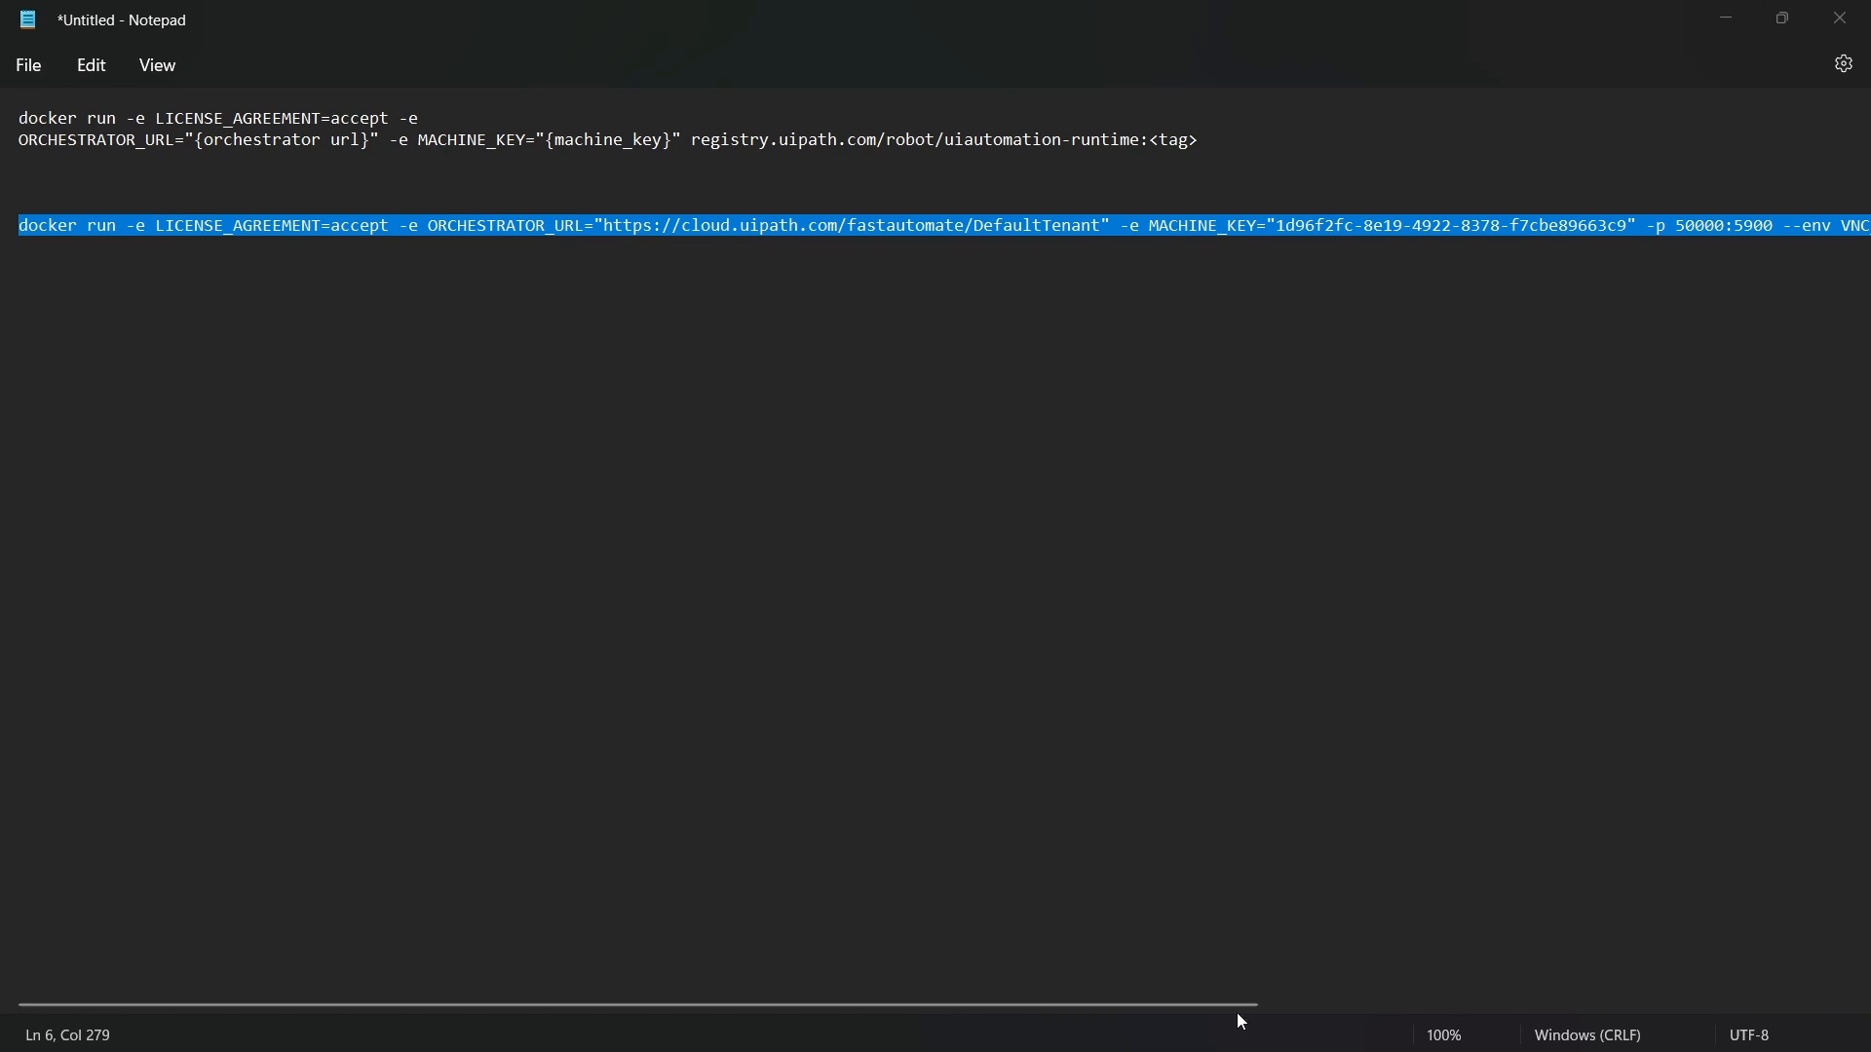
key("super")
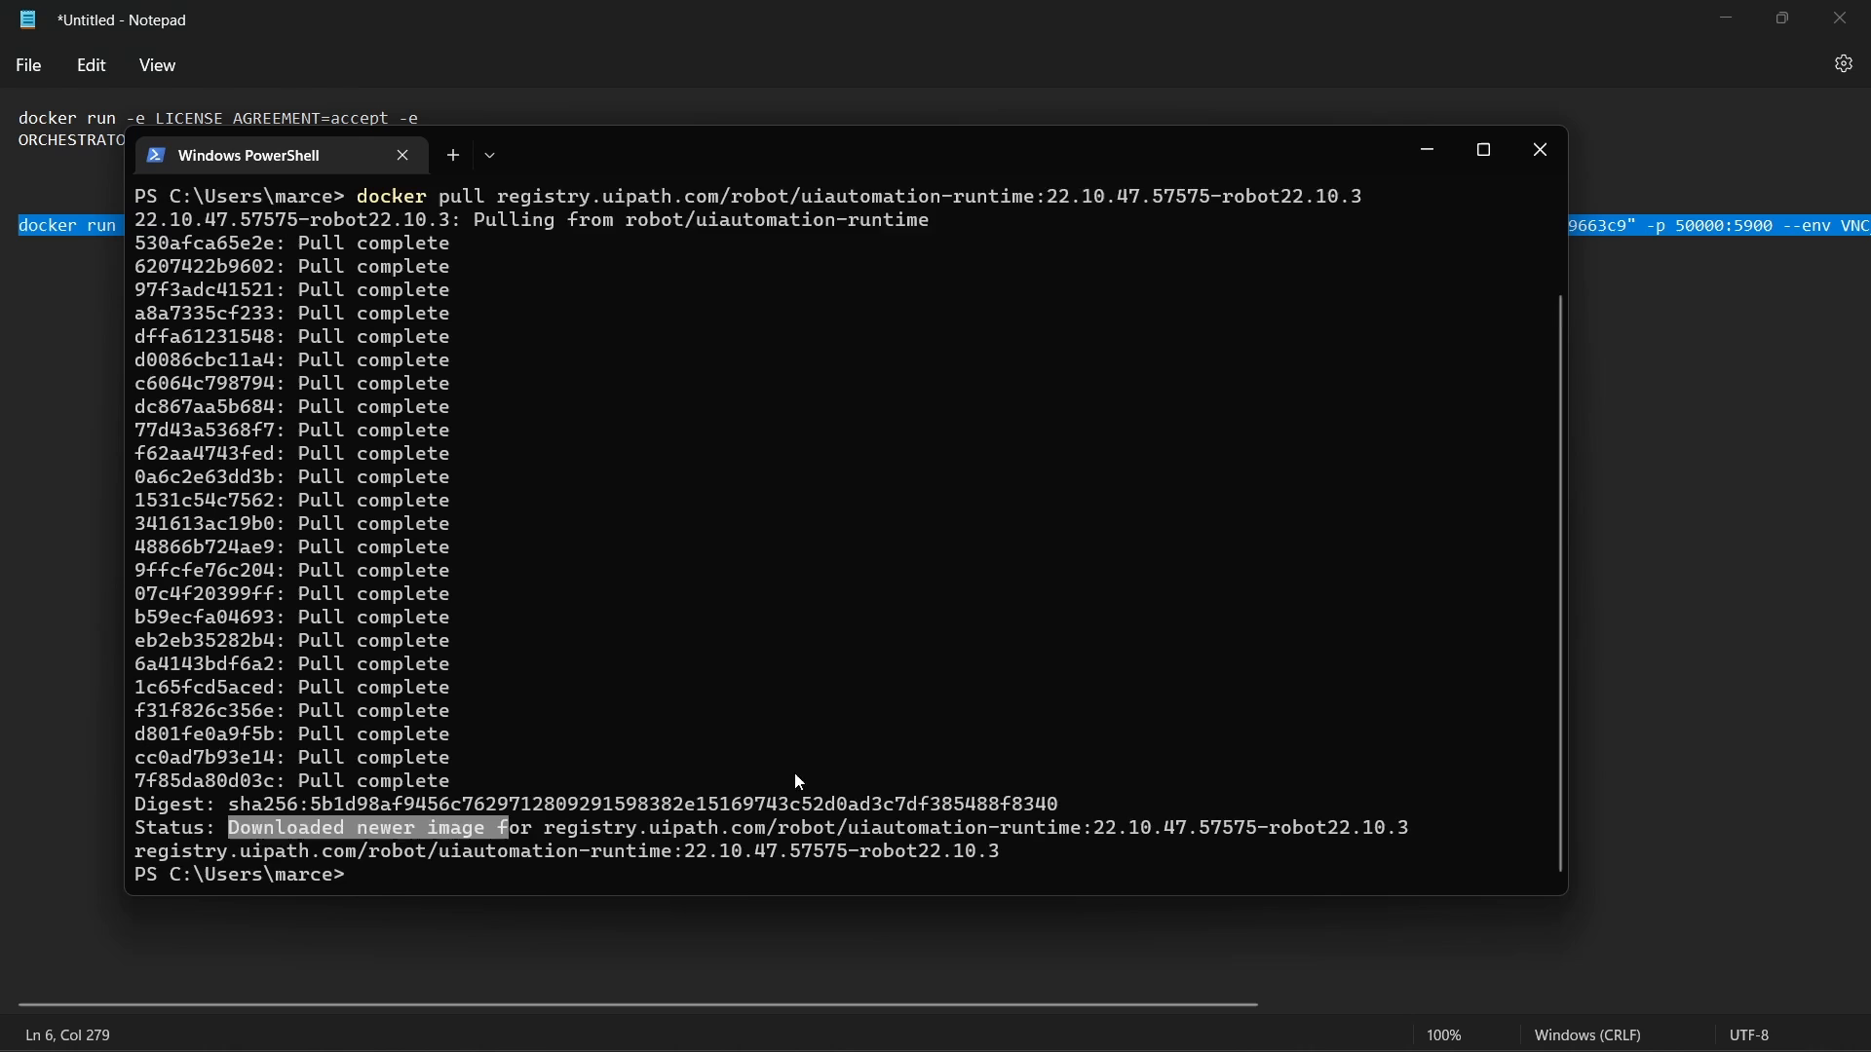
key("ctrl+v")
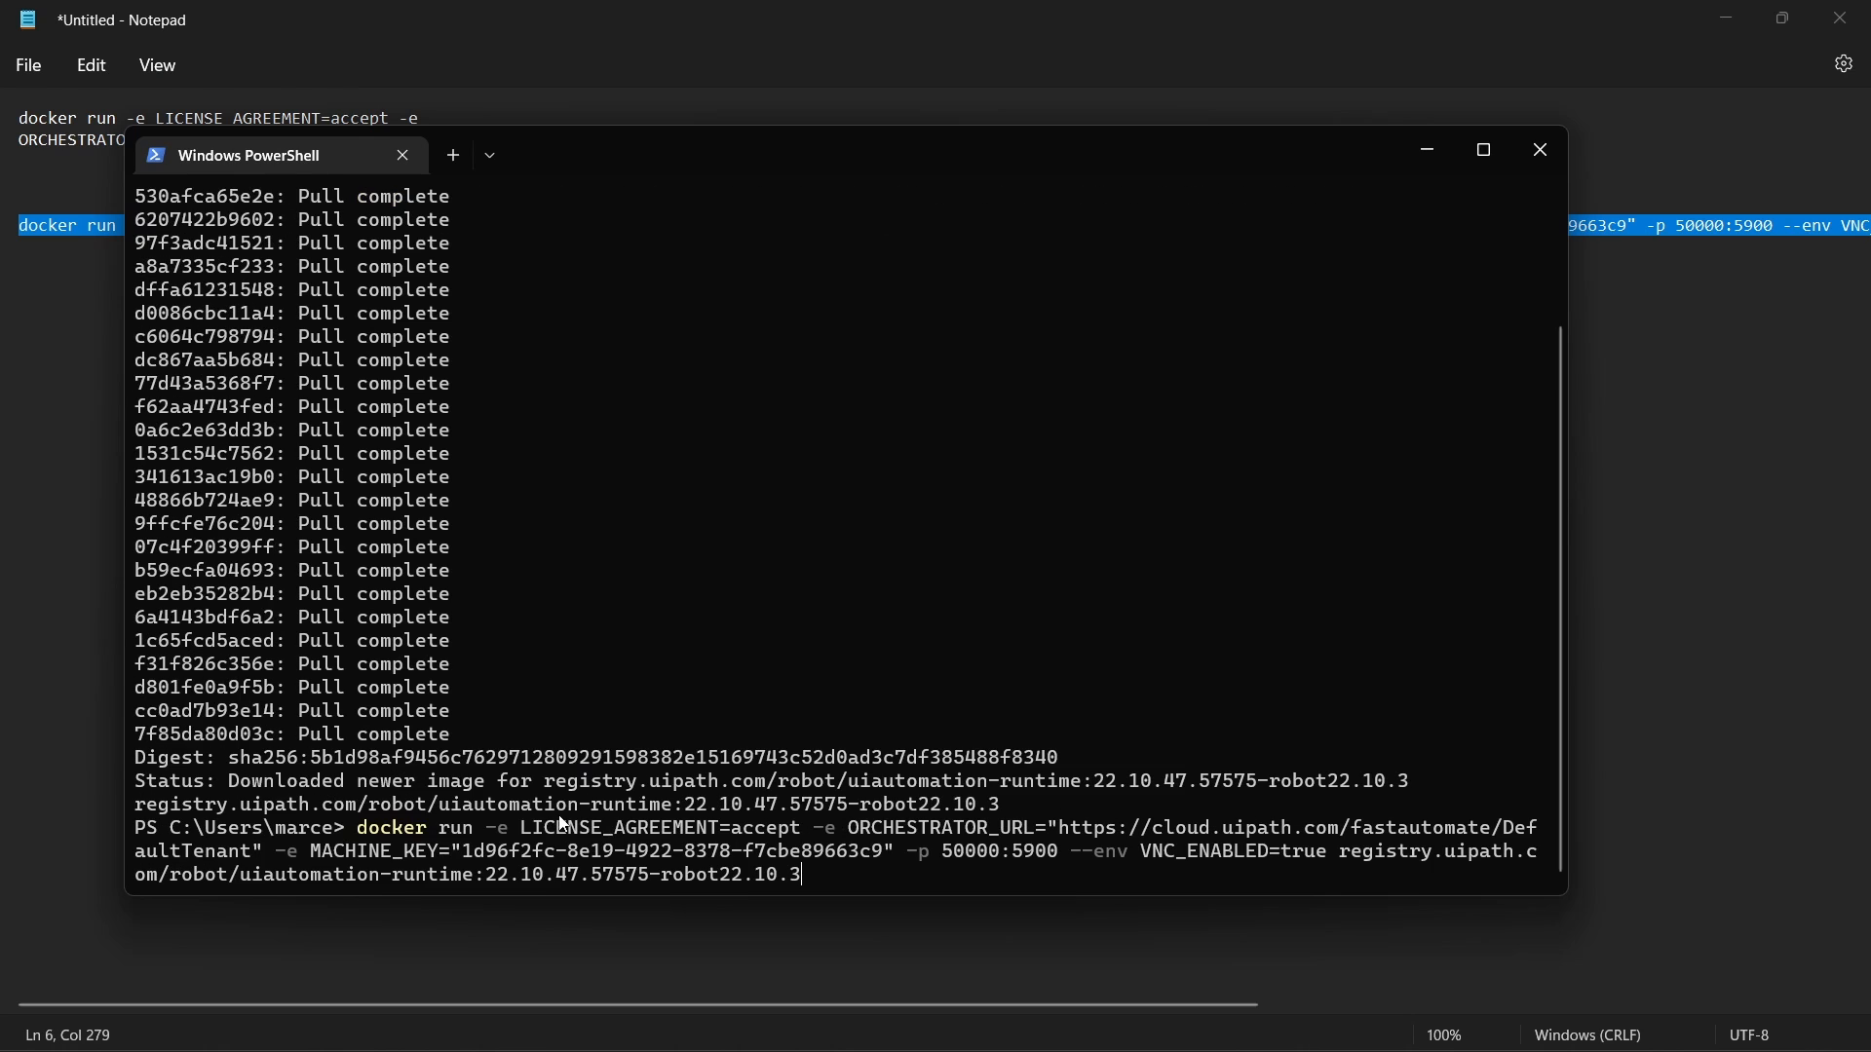
key("Return")
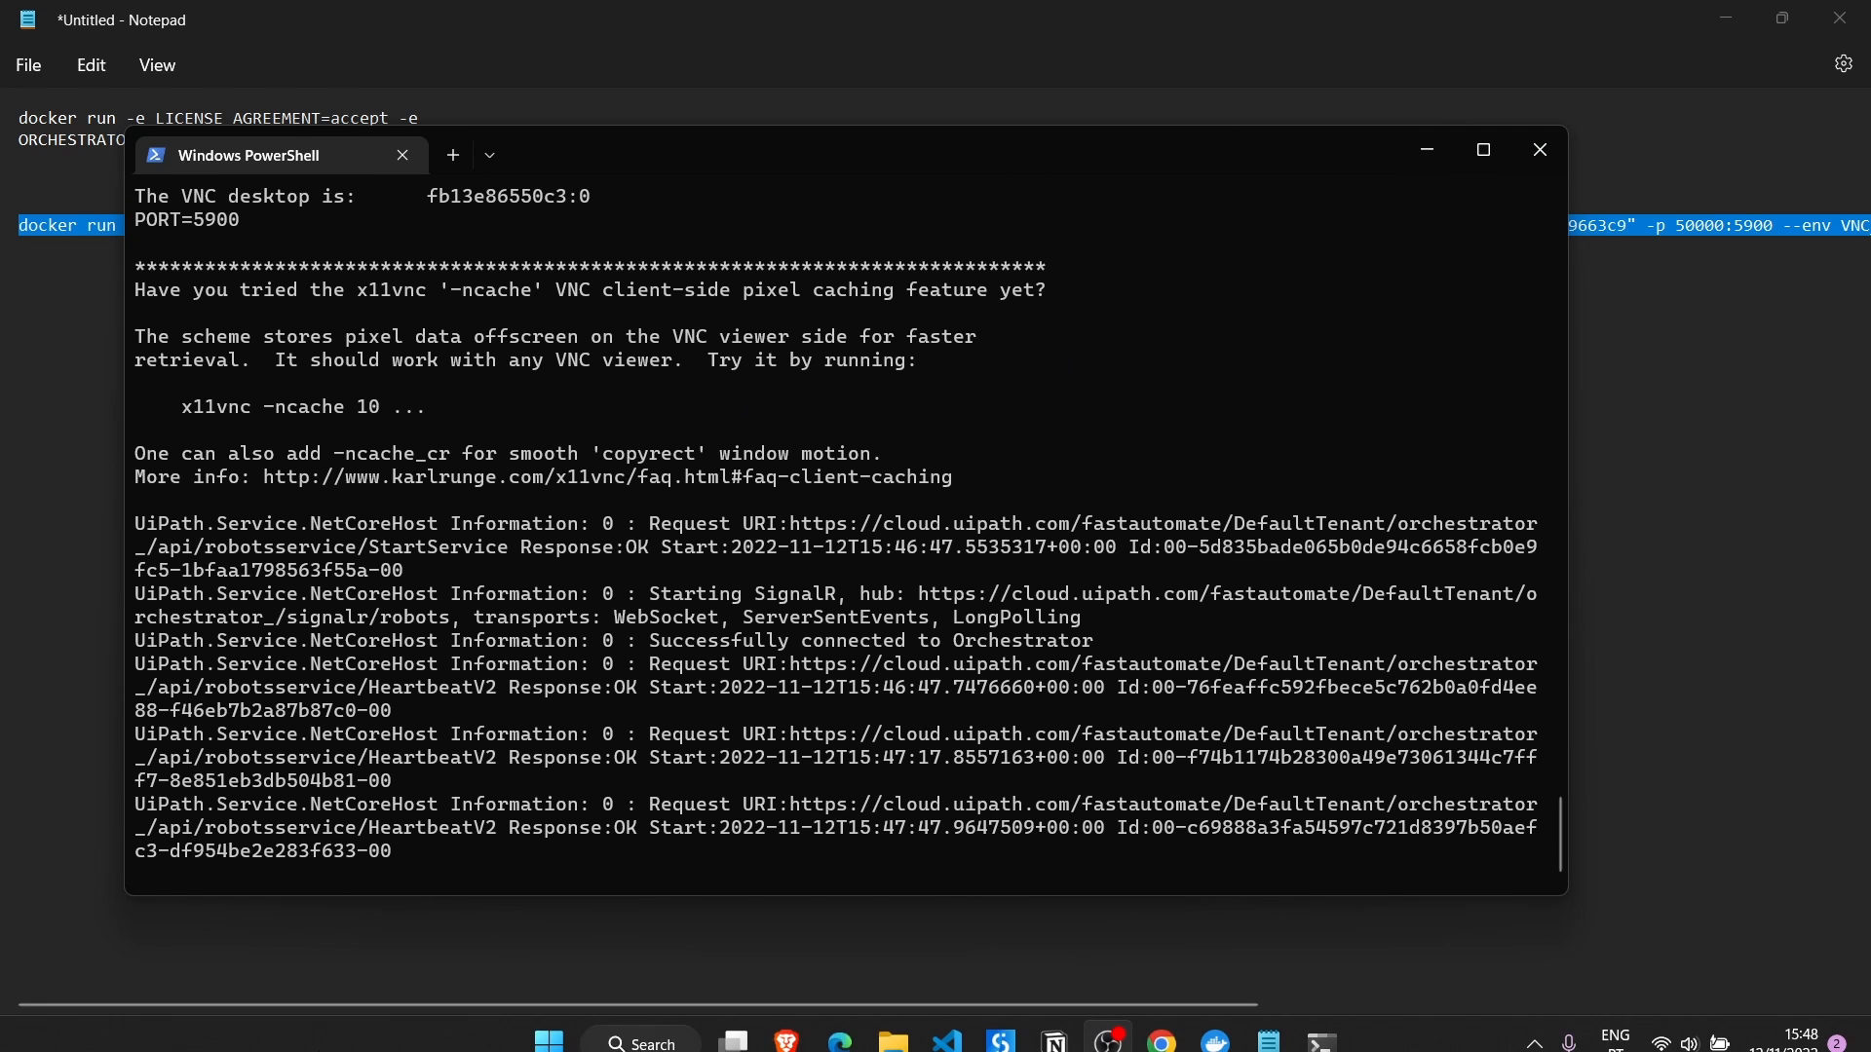
Step: Switch to Orchestrator in Chrome and inspect the hostname under Installed Versions & Logs of the LINUX_MACHINE template in the tenant's machines
left_click(1215, 1026)
left_click(1164, 1028)
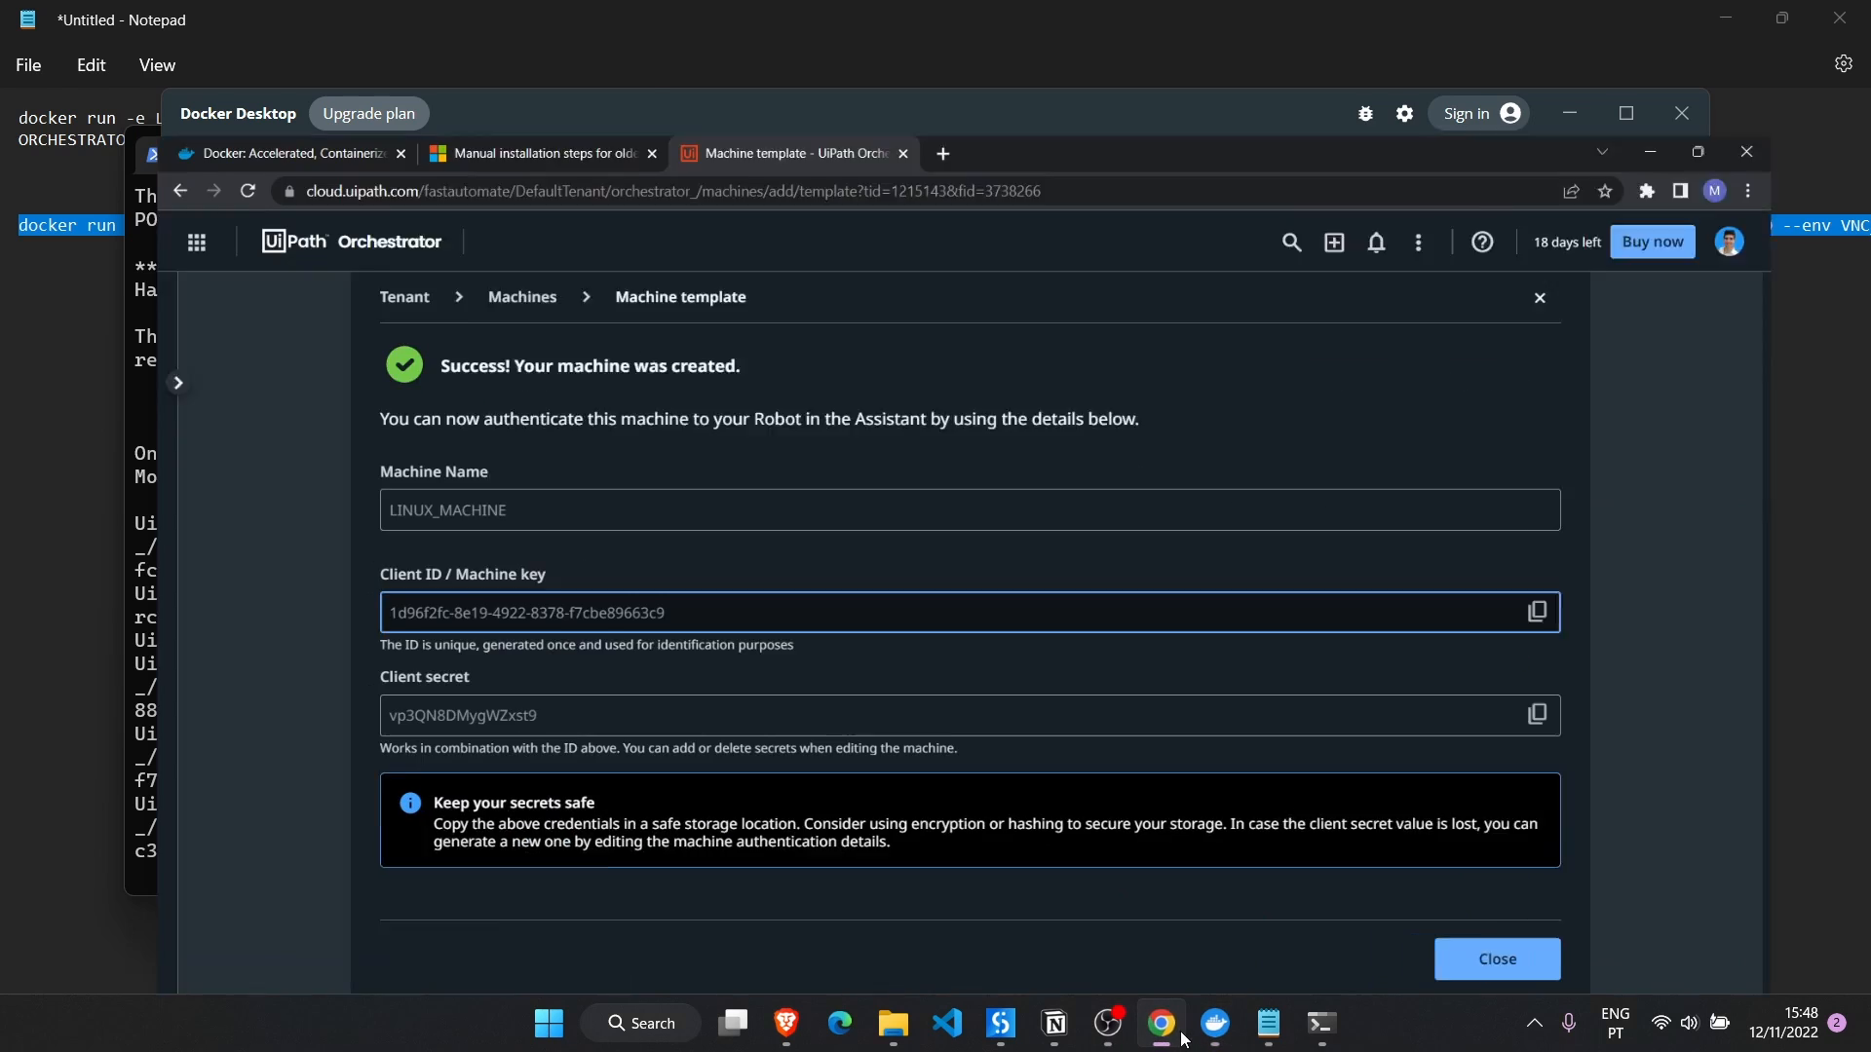
left_click(406, 189)
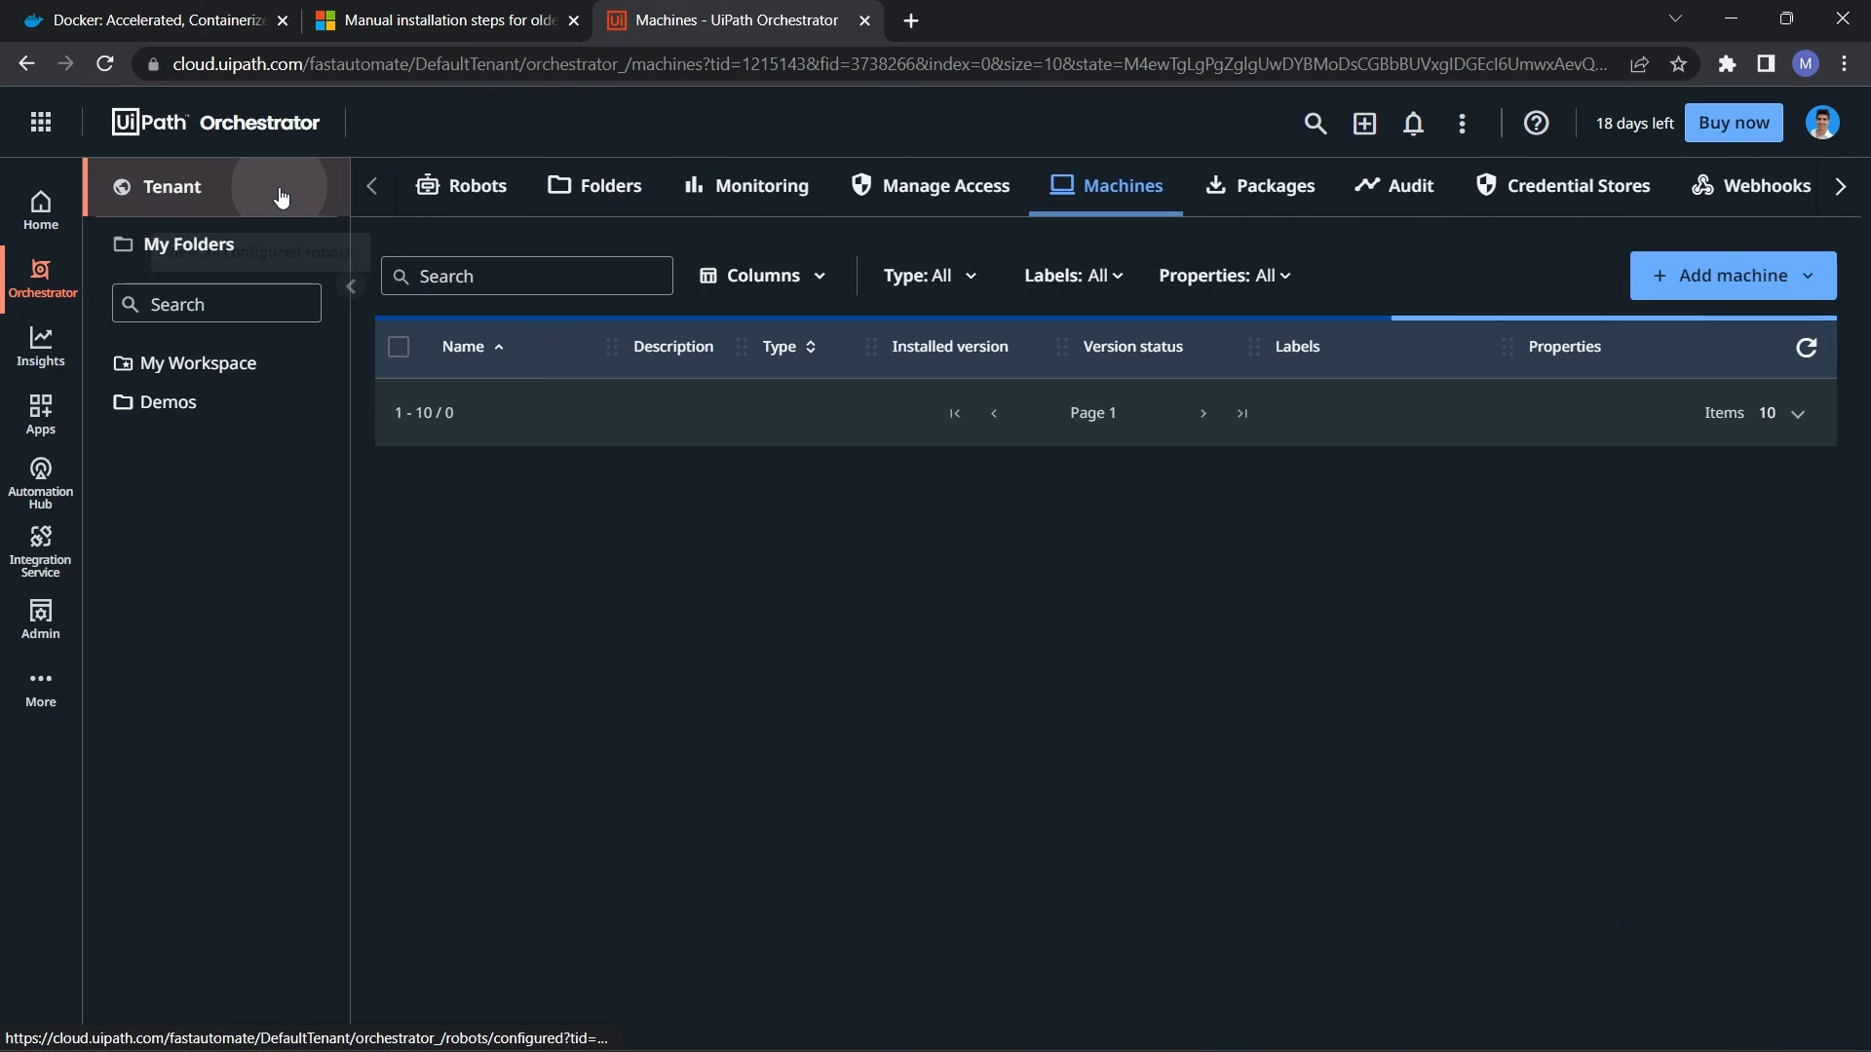
left_click(278, 190)
left_click(1106, 185)
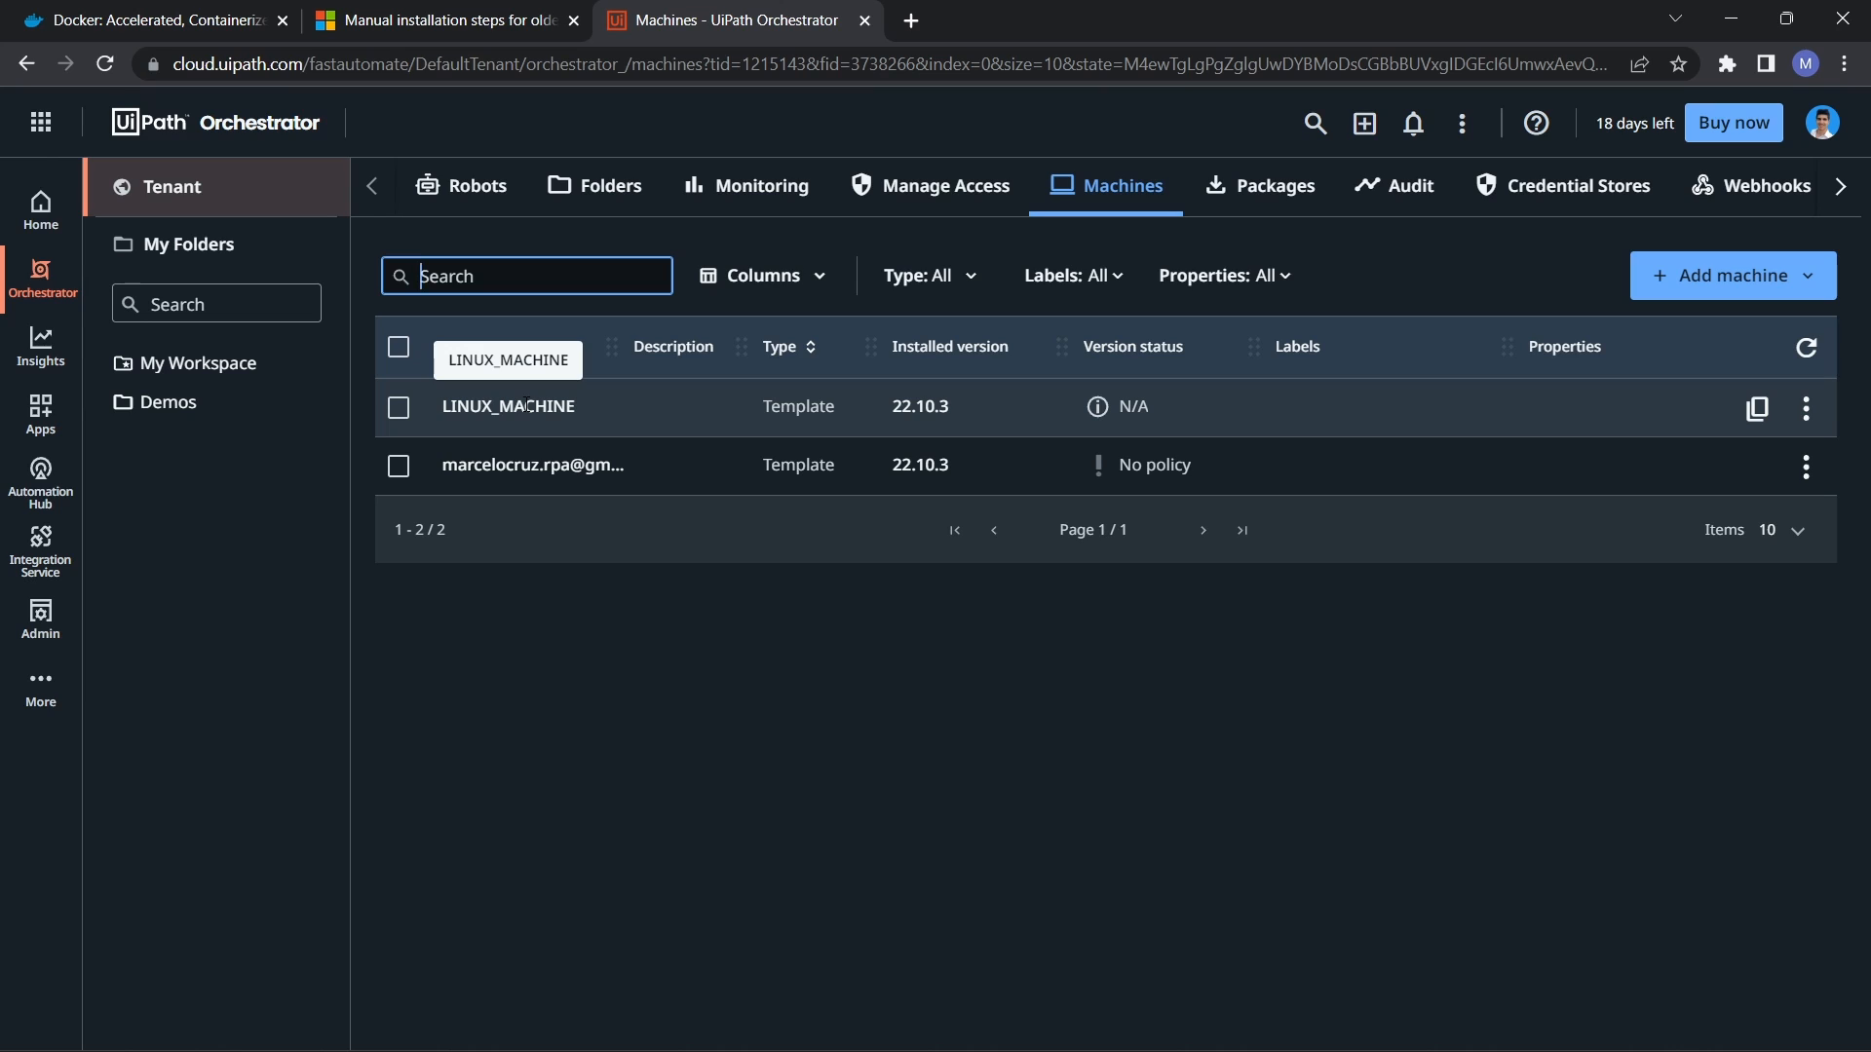
left_click(1805, 409)
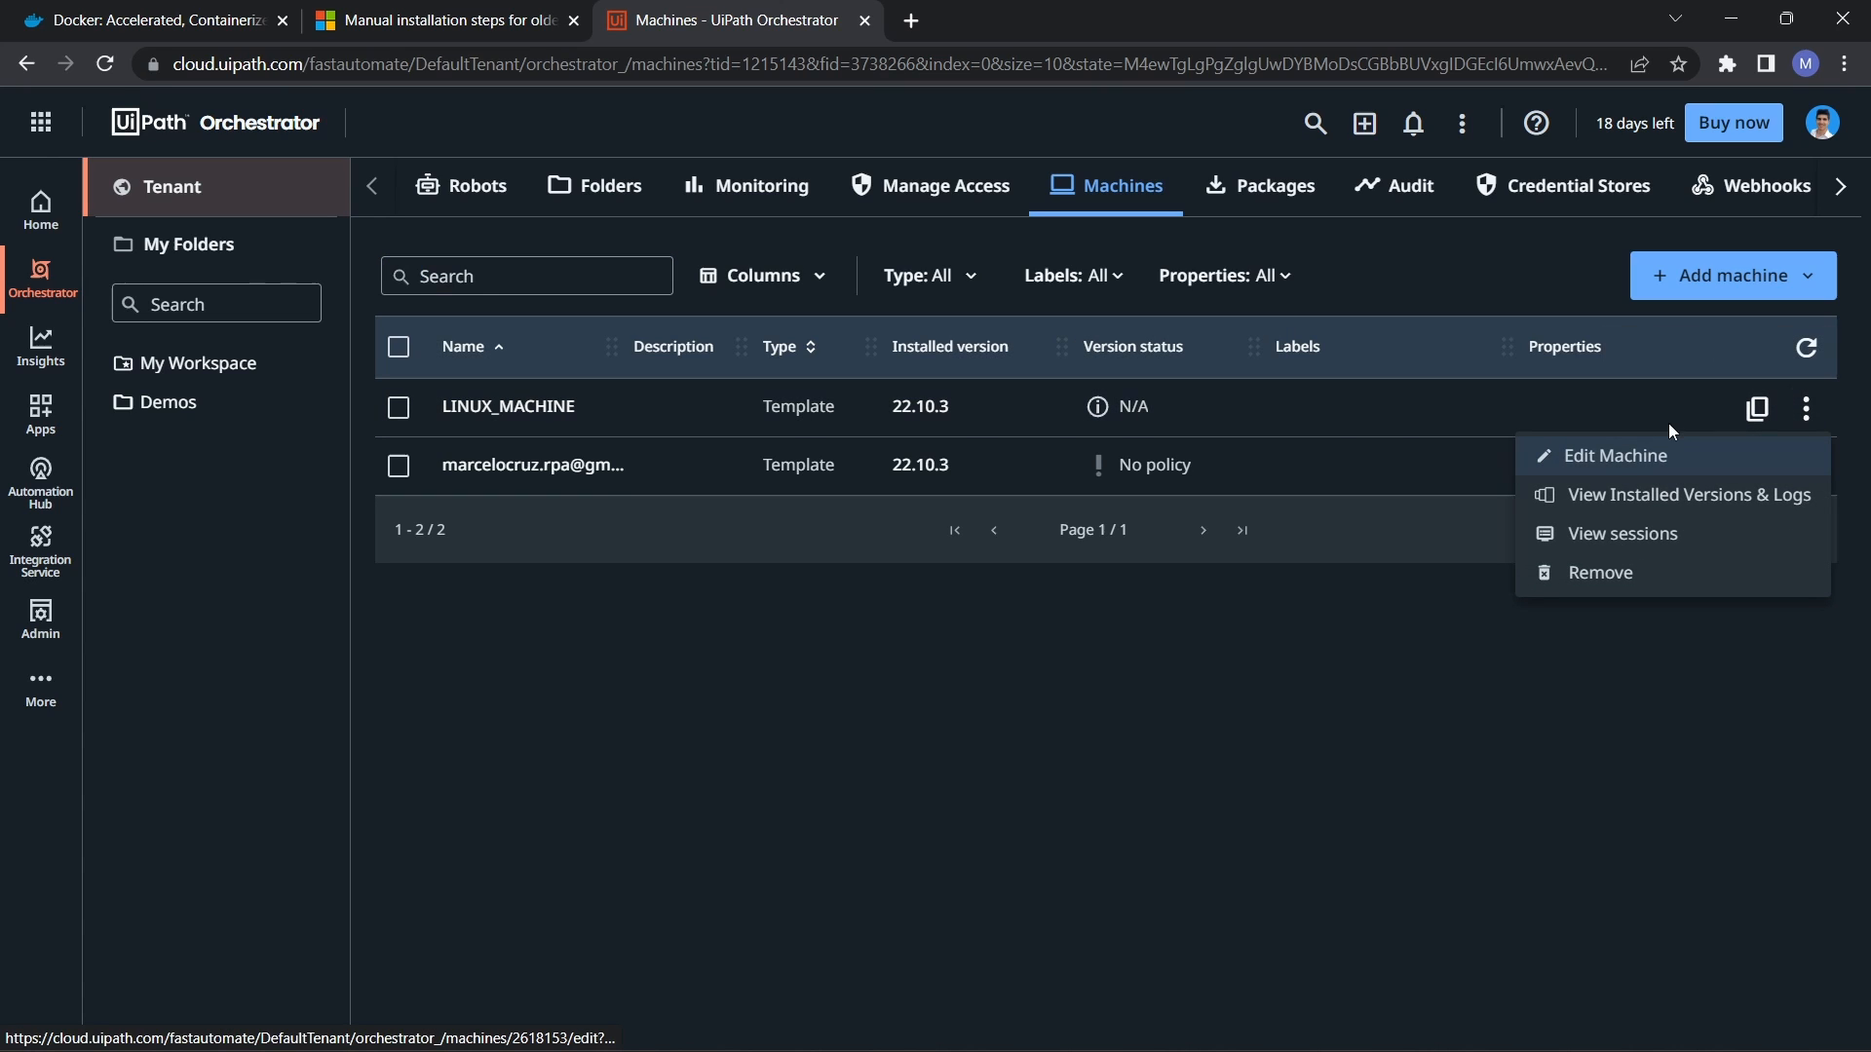
left_click(1619, 492)
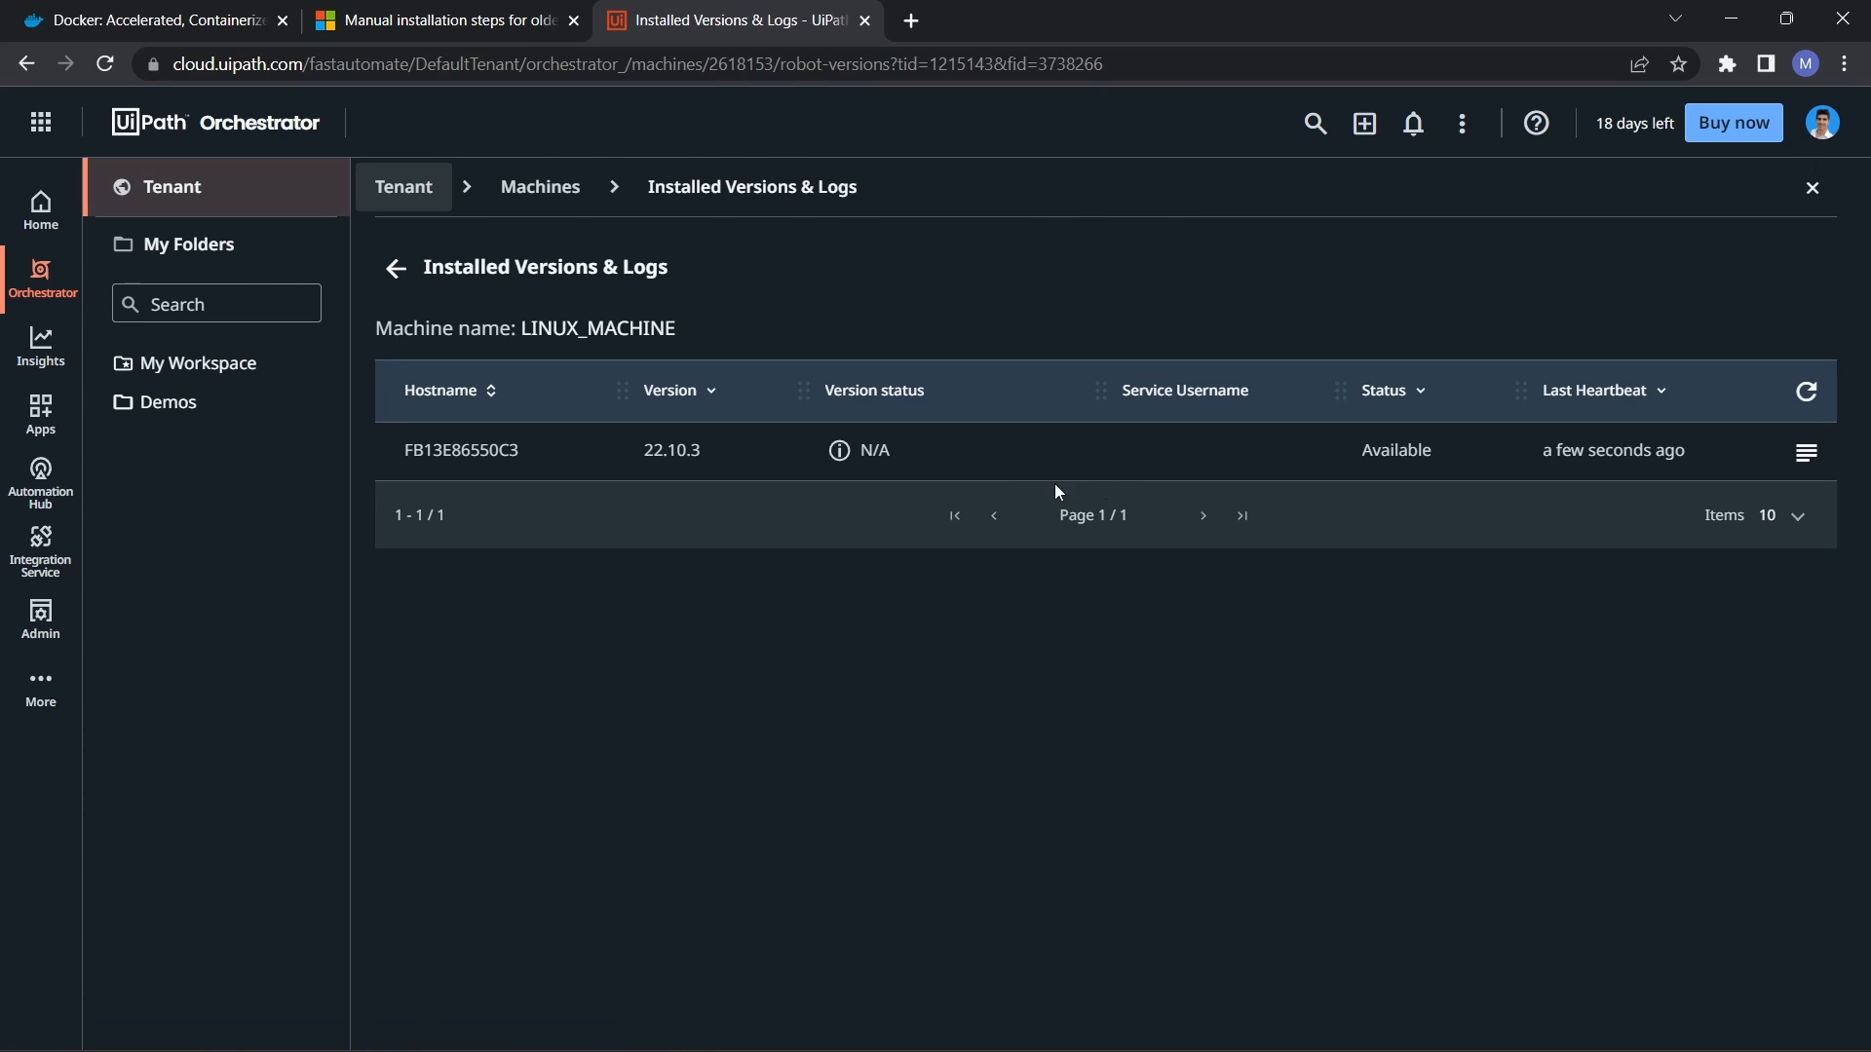
left_click_drag(399, 447, 511, 450)
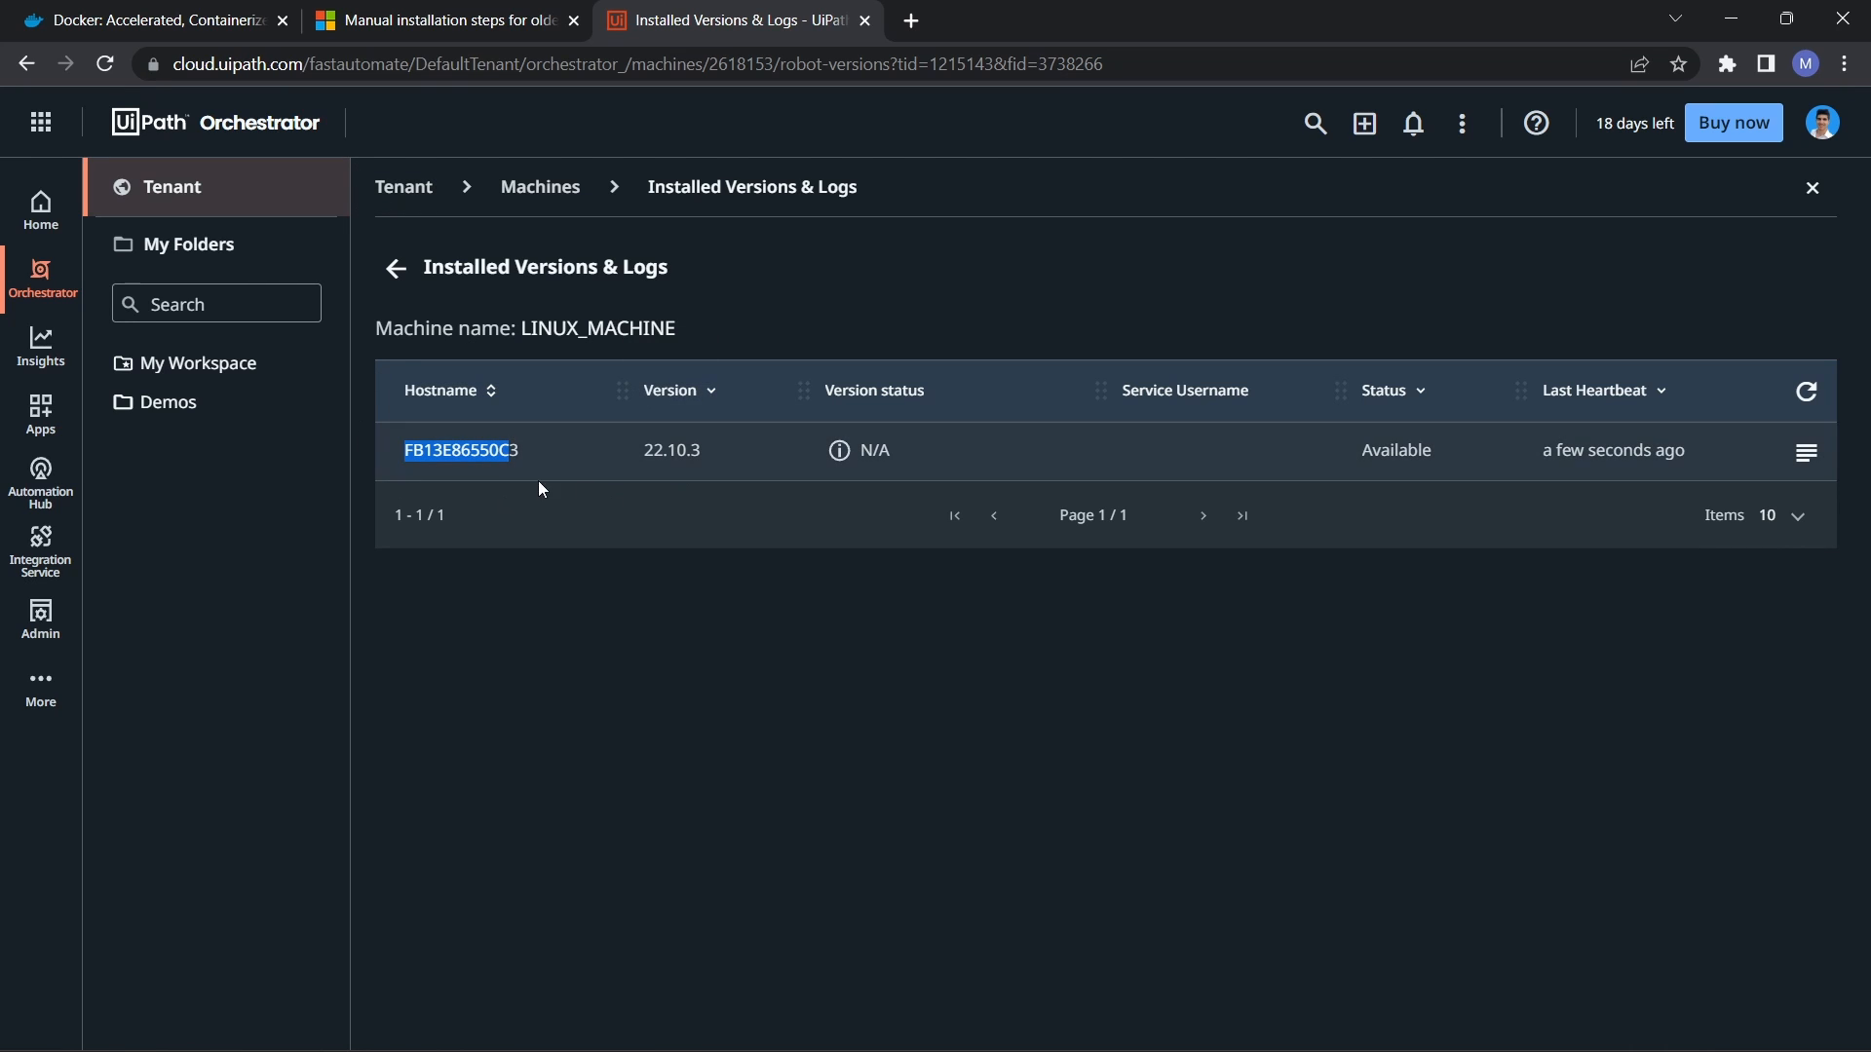
Step: Switch to UiPath Studio, create a blank process named Linux Web Automation with Cross-platform compatibility, and open its main workflow
key("alt+Tab")
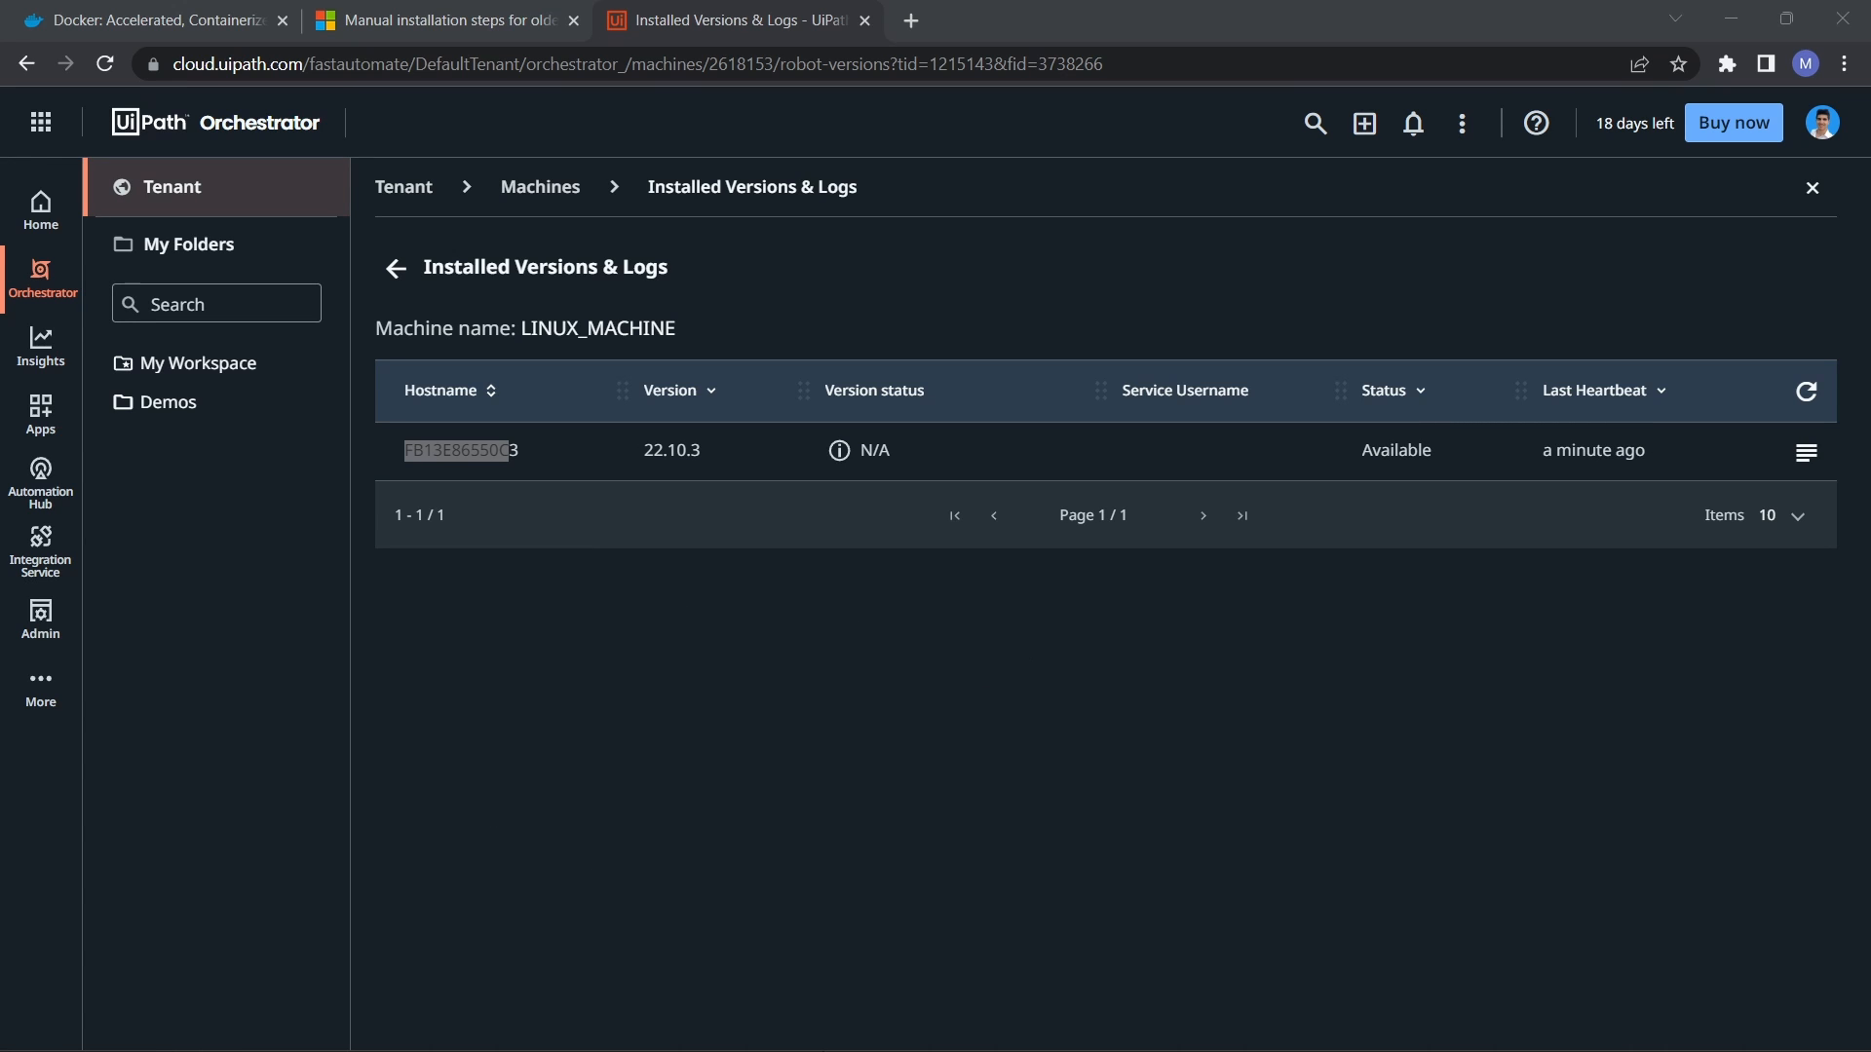
left_click(1001, 1023)
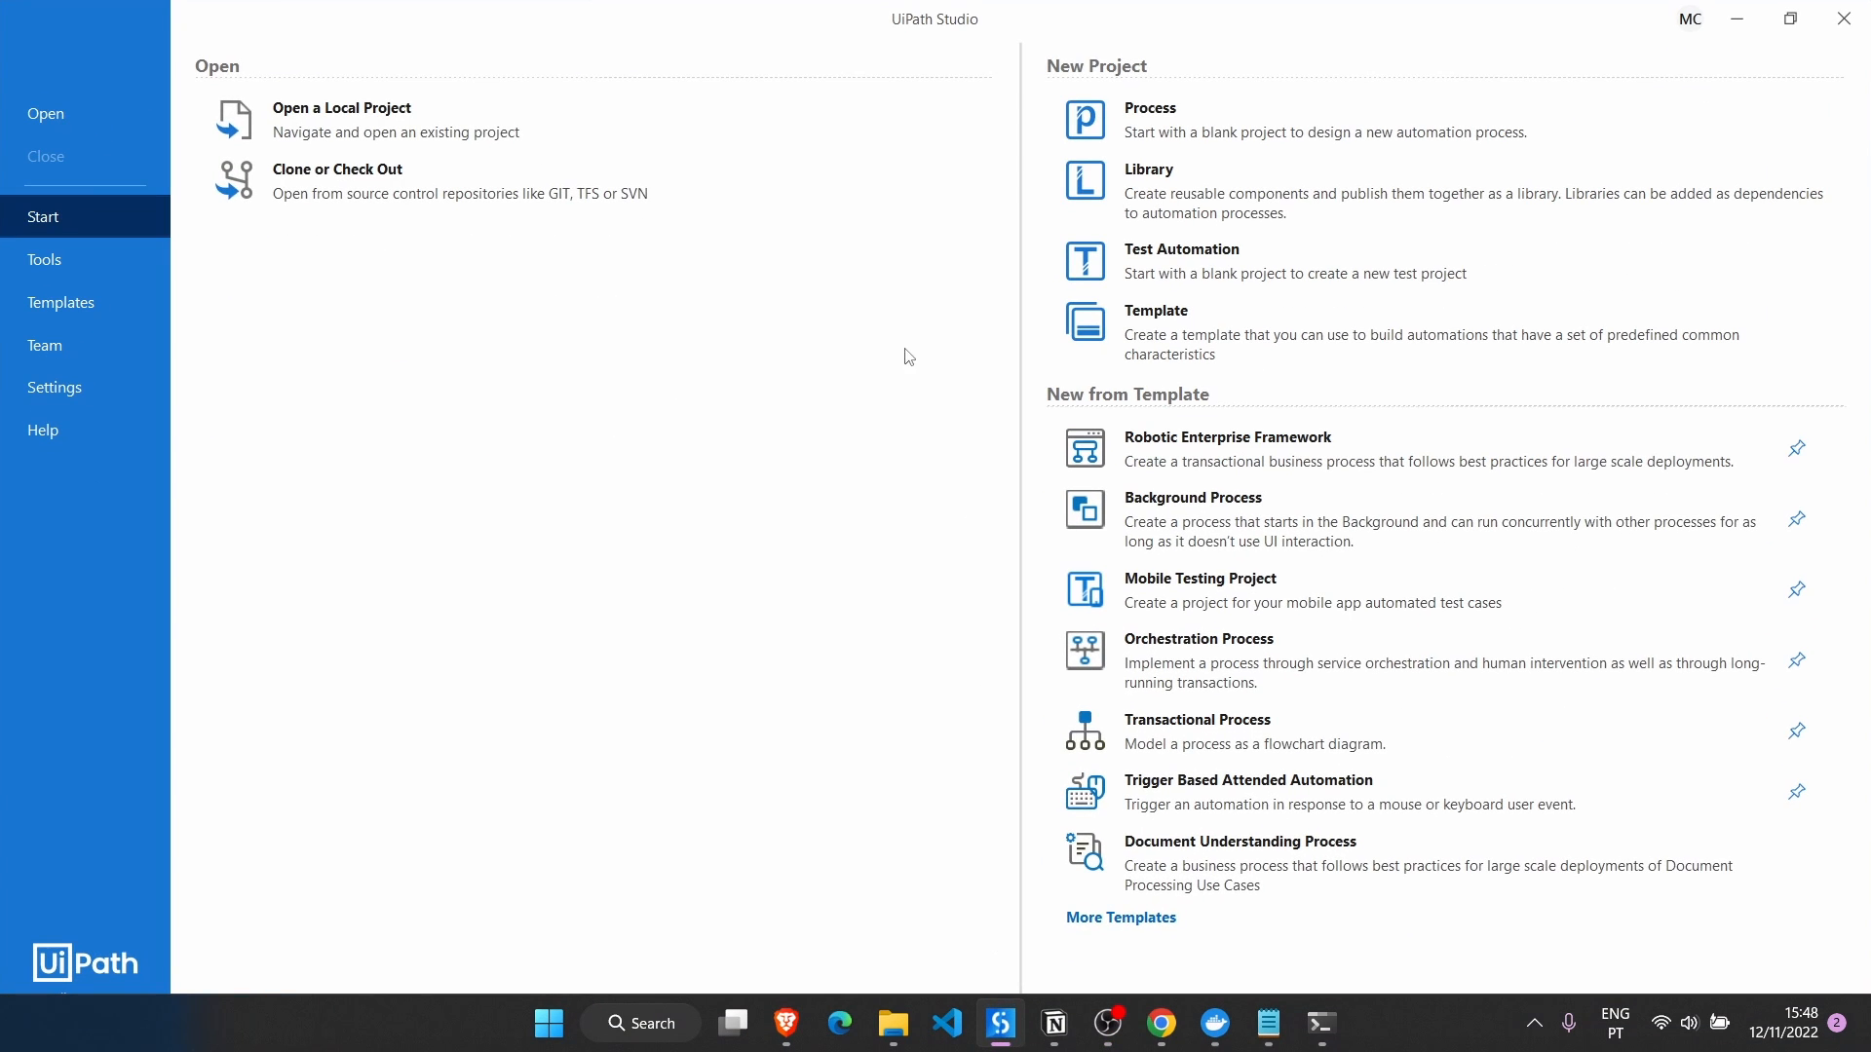
left_click(1155, 115)
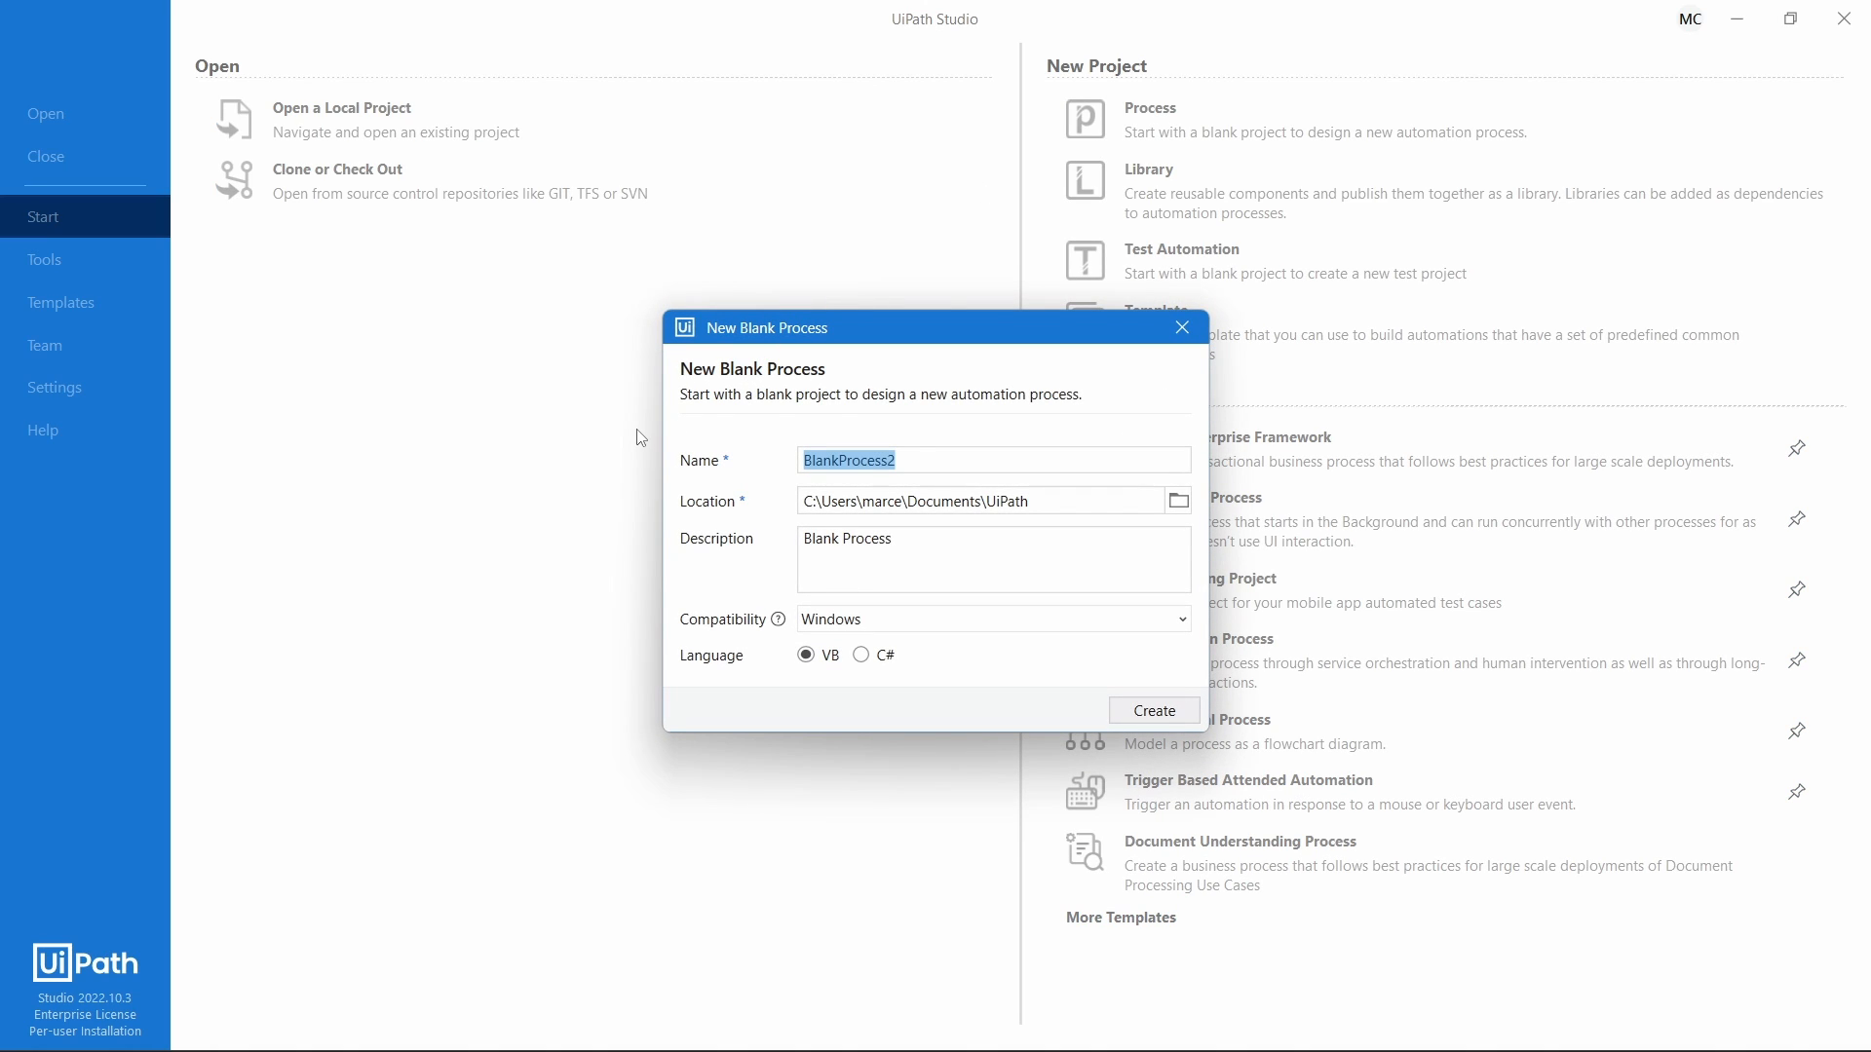
type("l")
key("BackSpace")
type("Linux Web Automation")
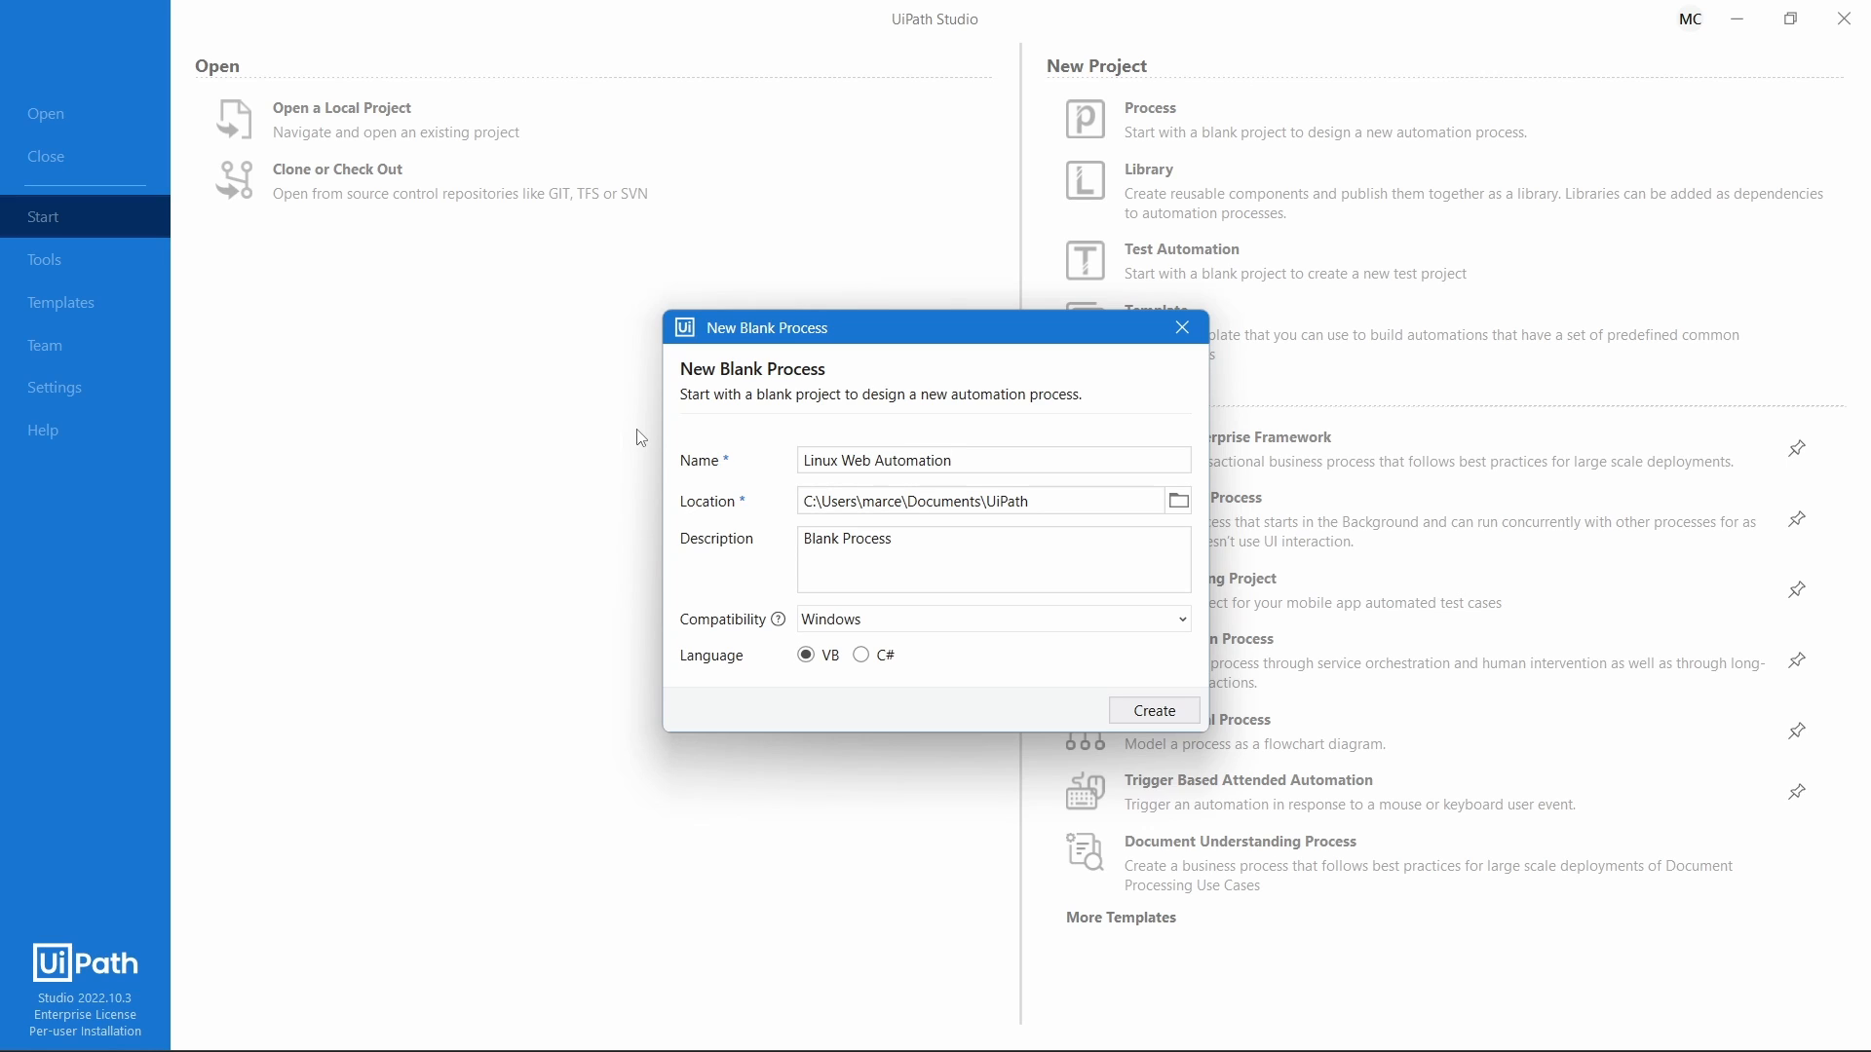
left_click(872, 621)
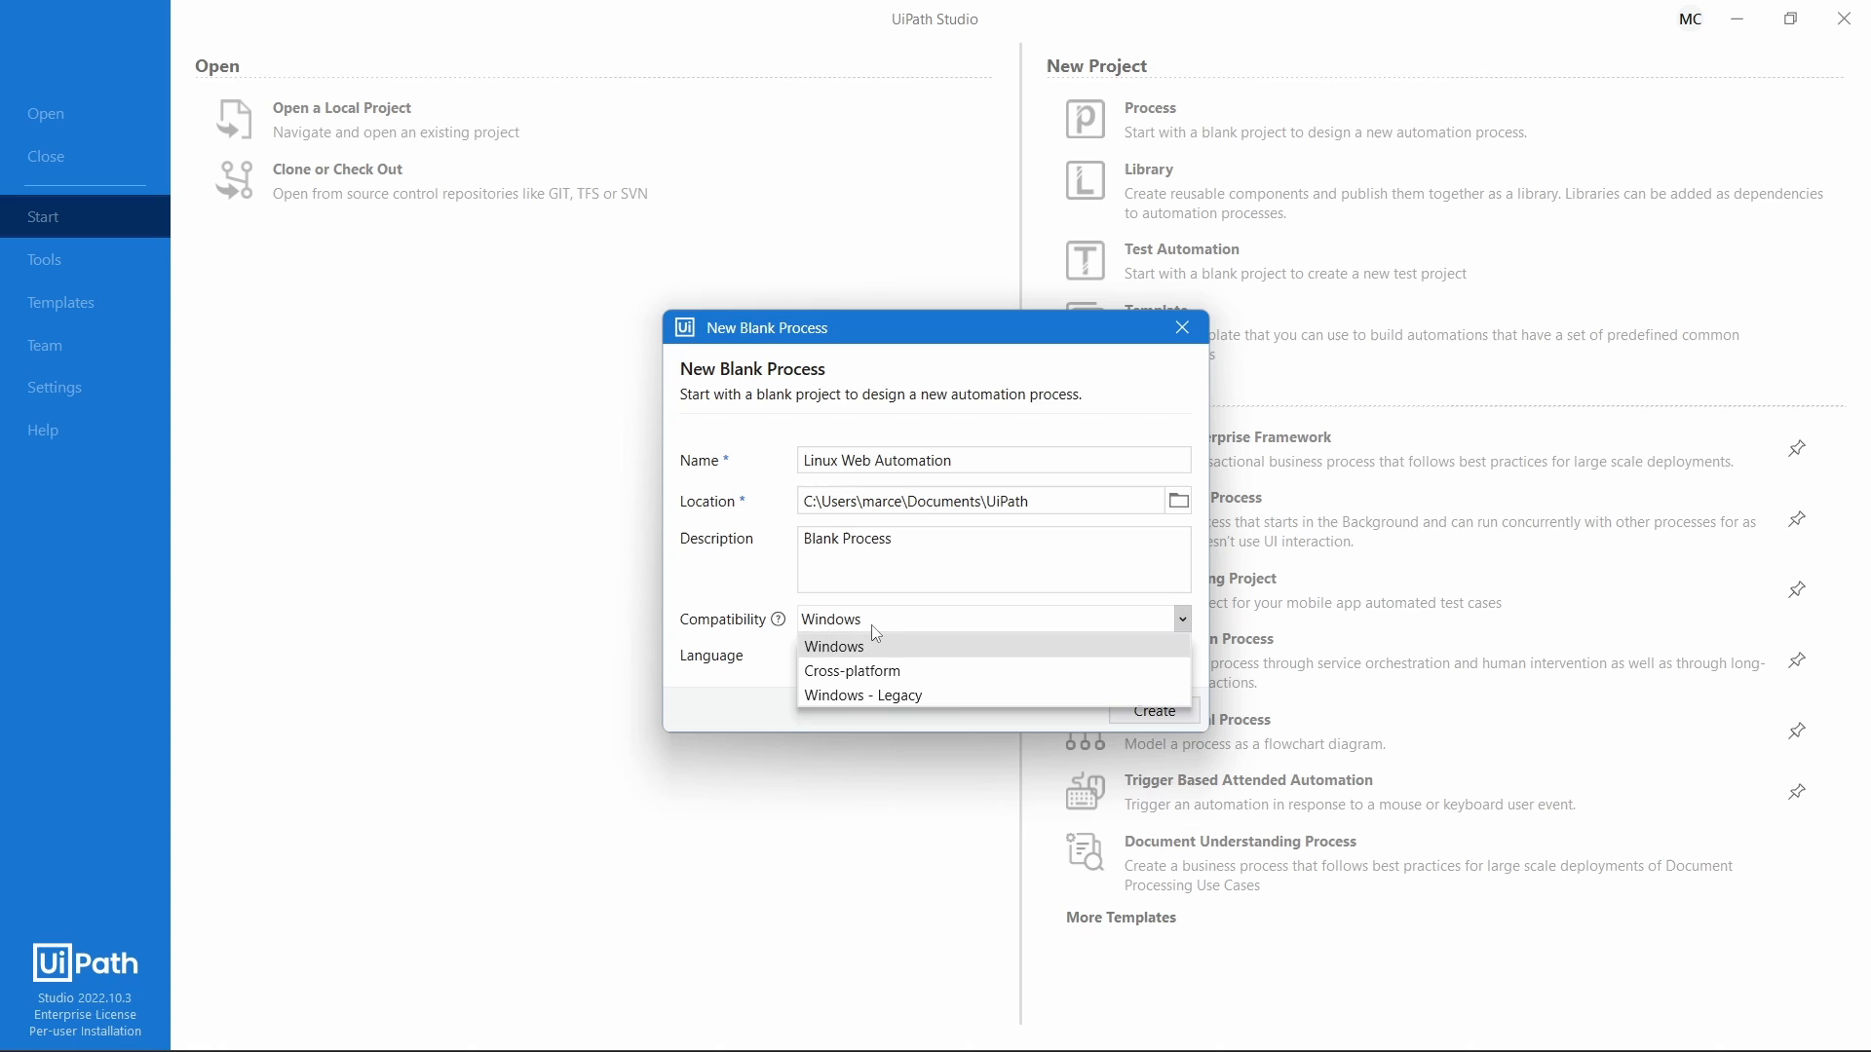
left_click(854, 672)
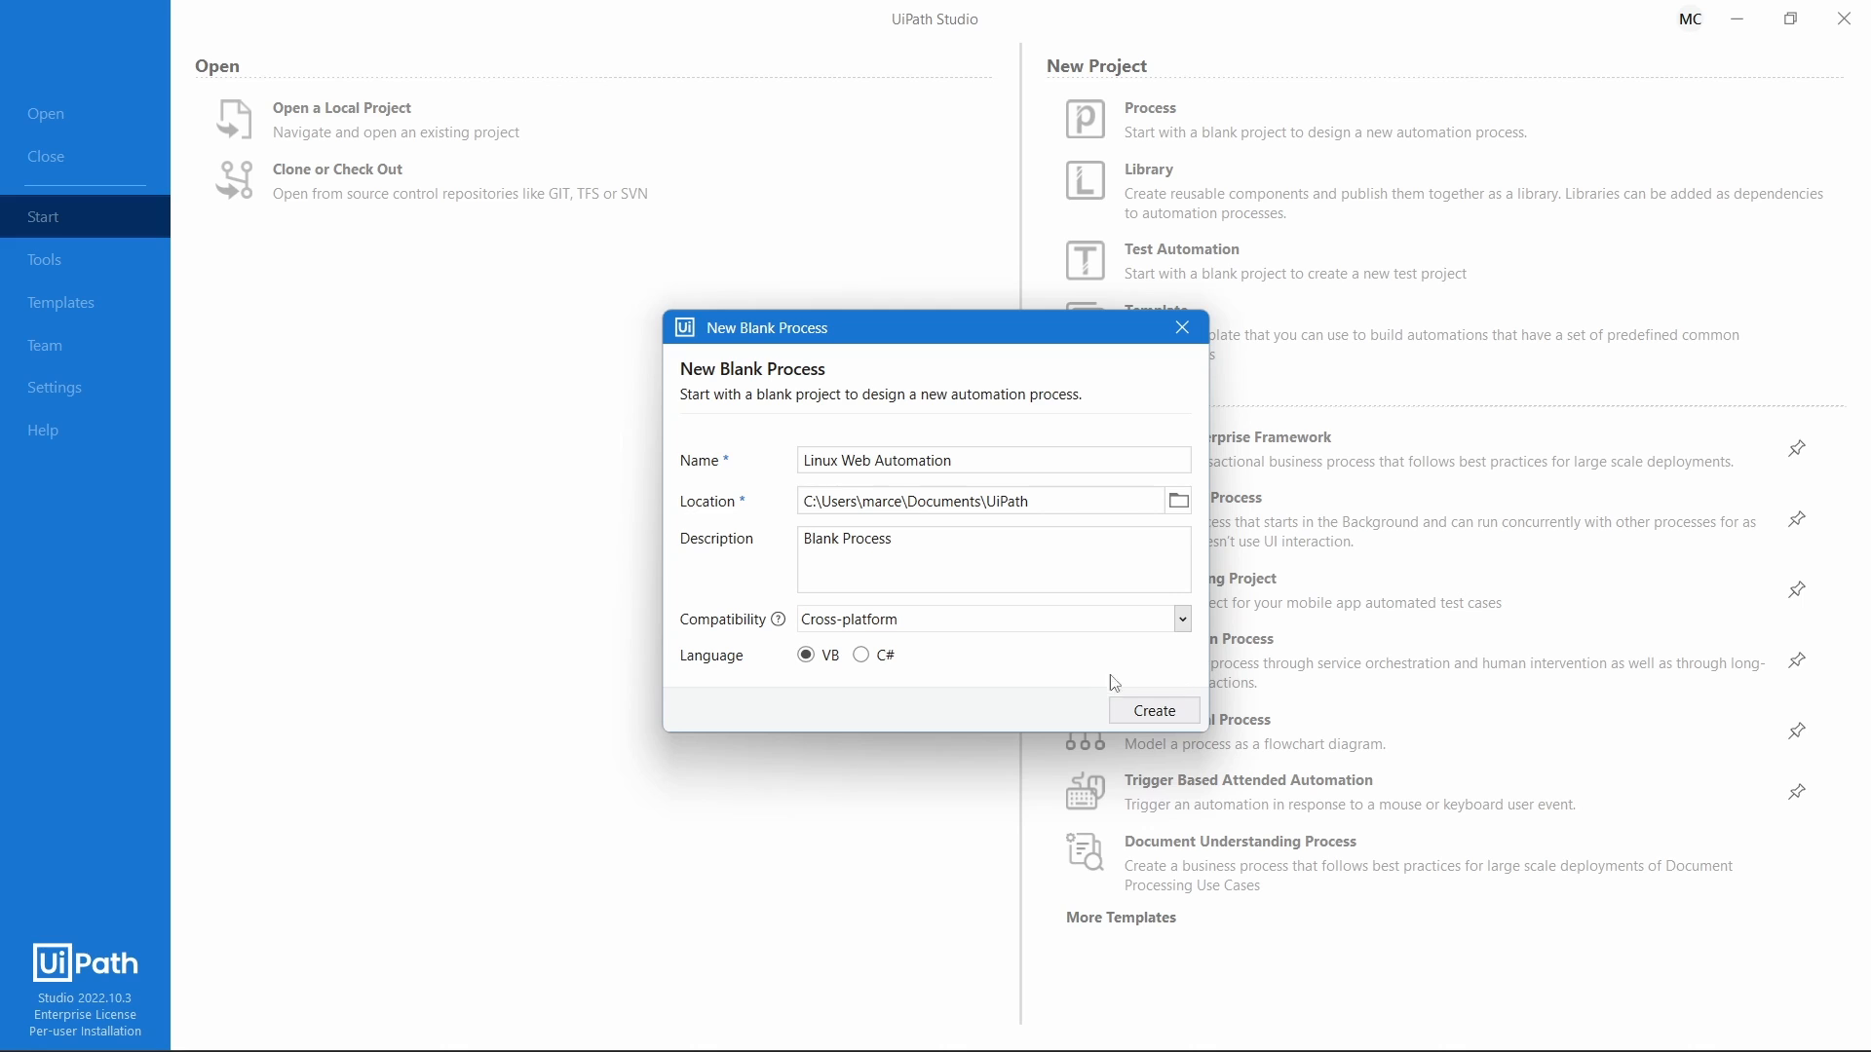
left_click(1151, 715)
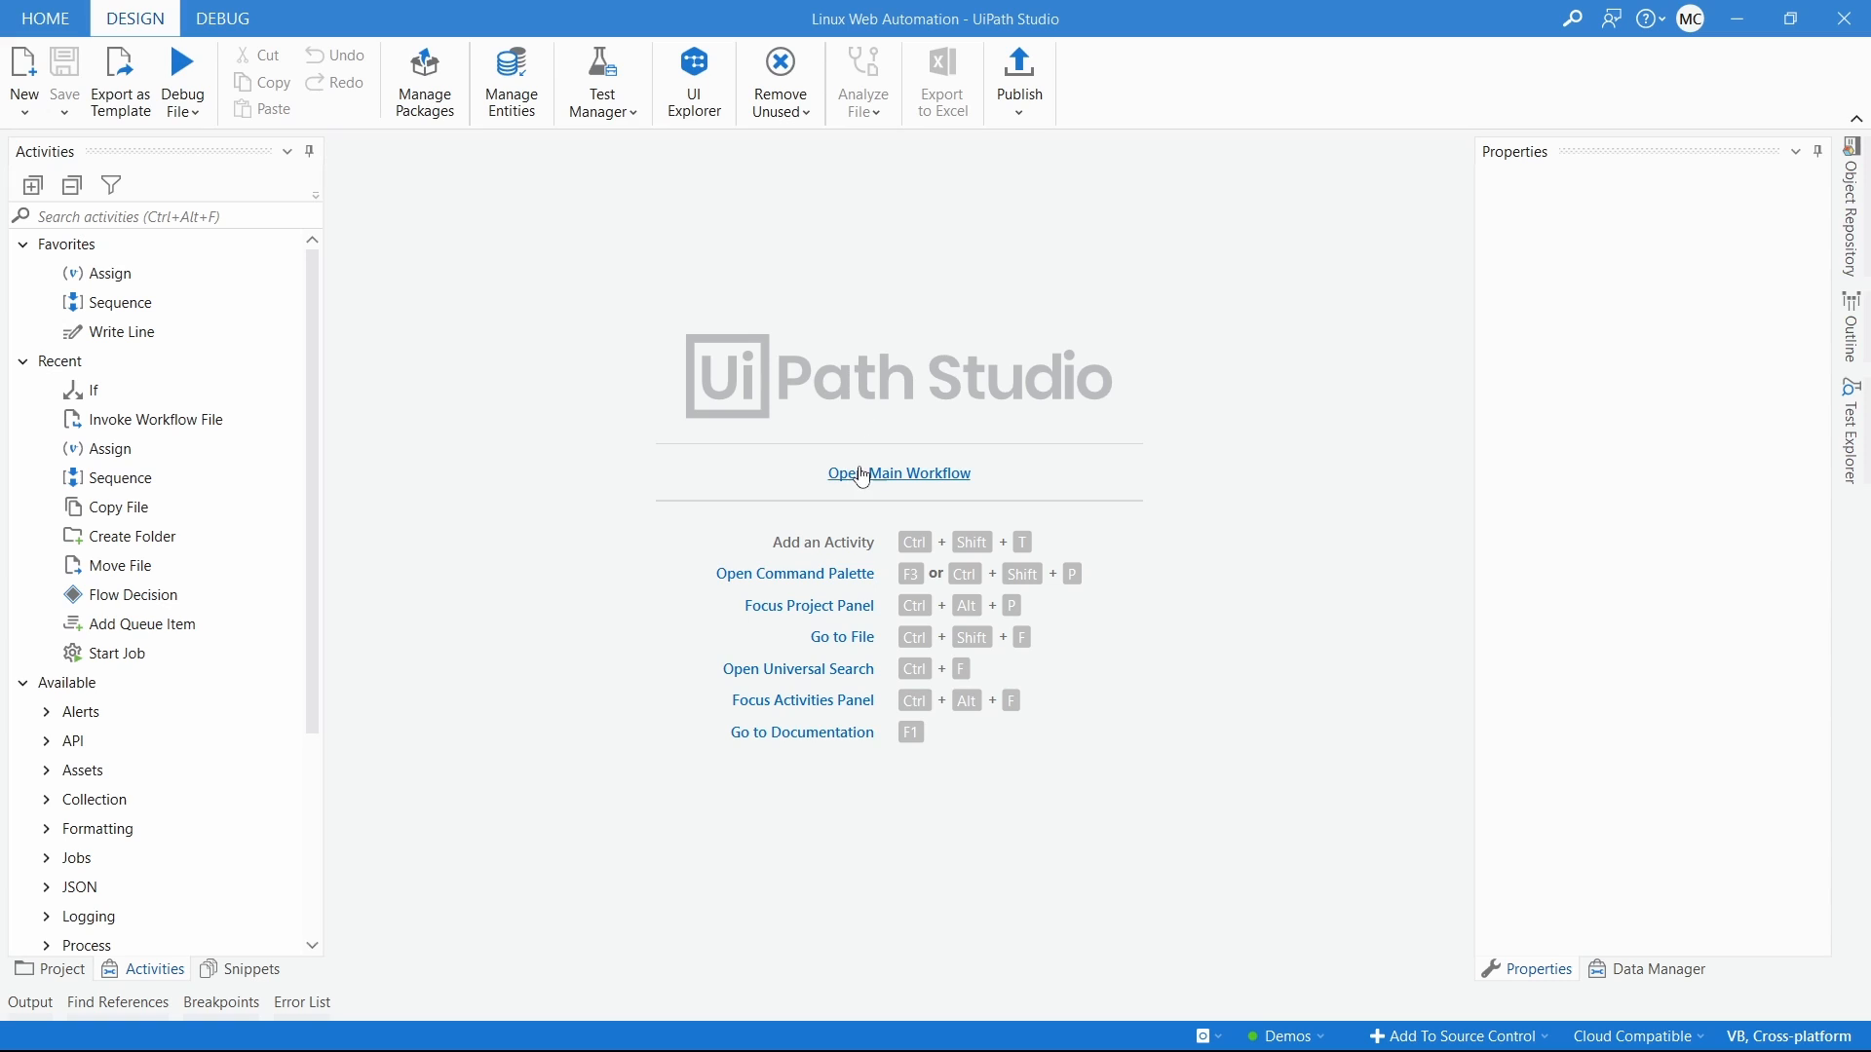
left_click(903, 476)
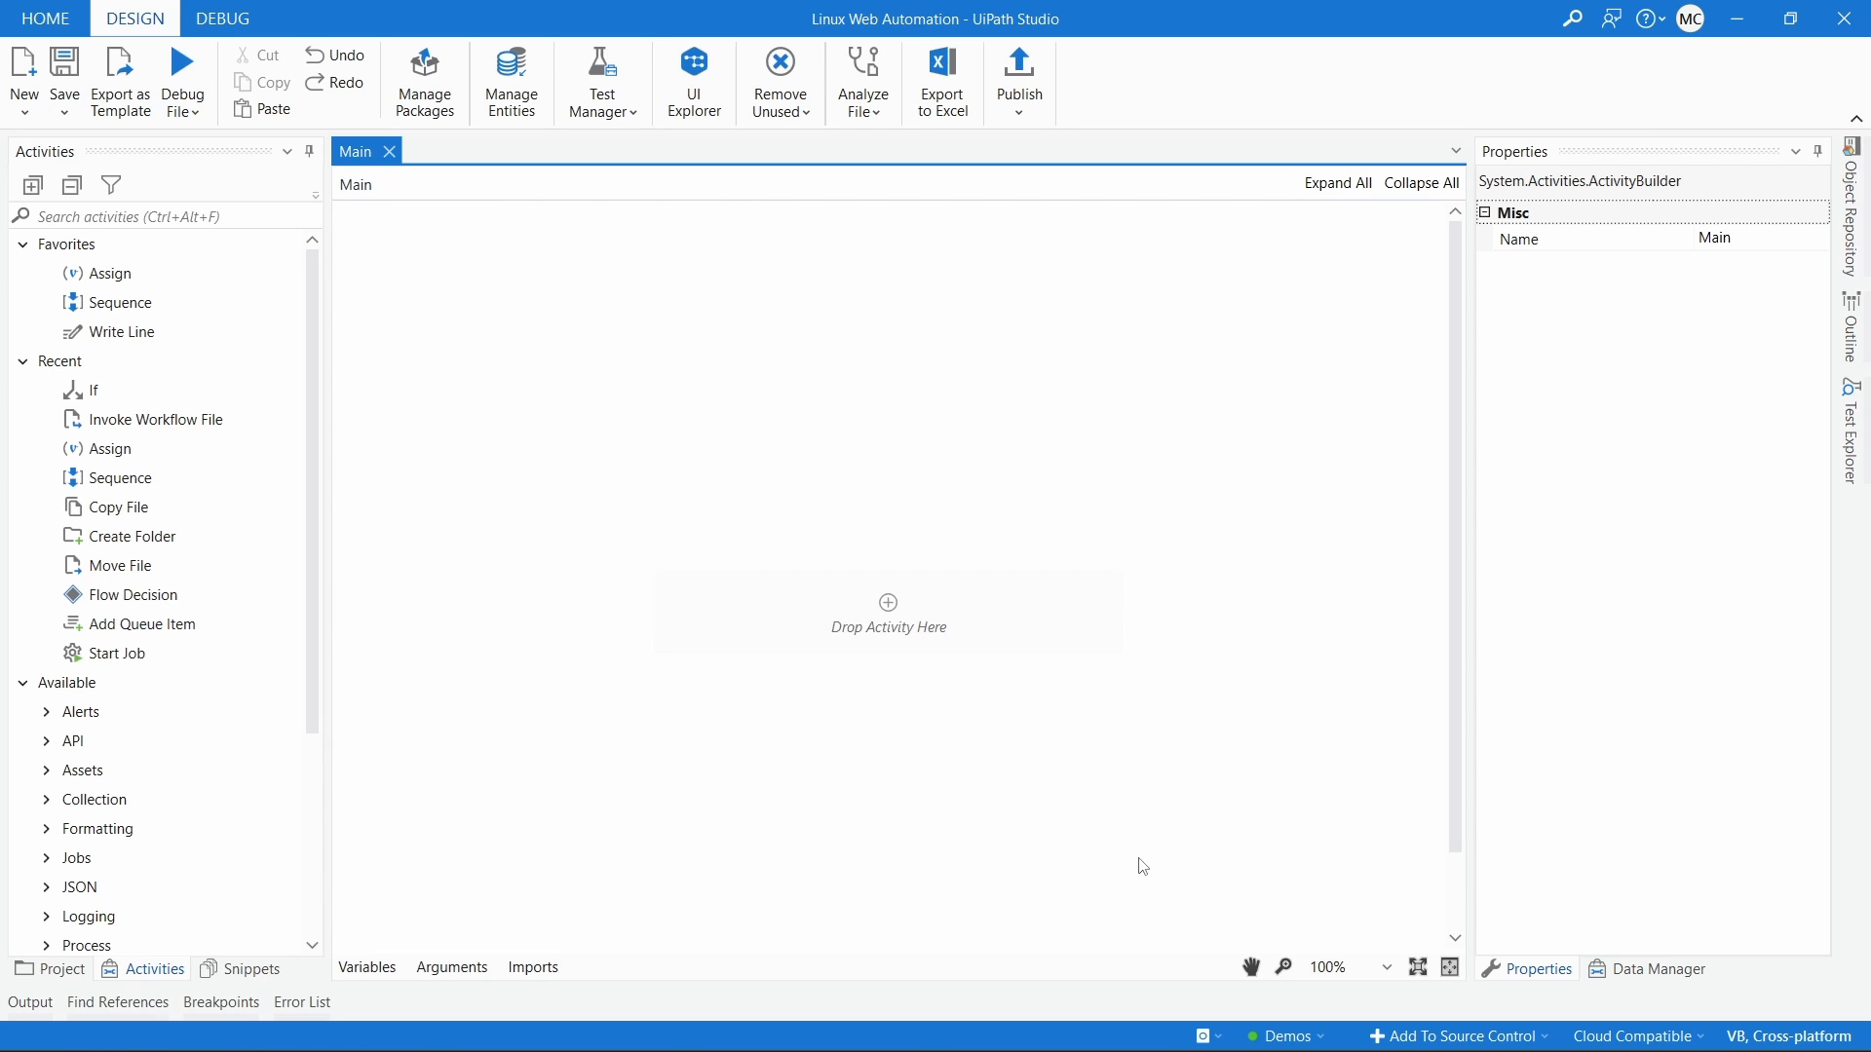
Step: Switch to Chrome, search Google for uipath in a new tab and open the uipath.com home page
mouse_move(847, 1050)
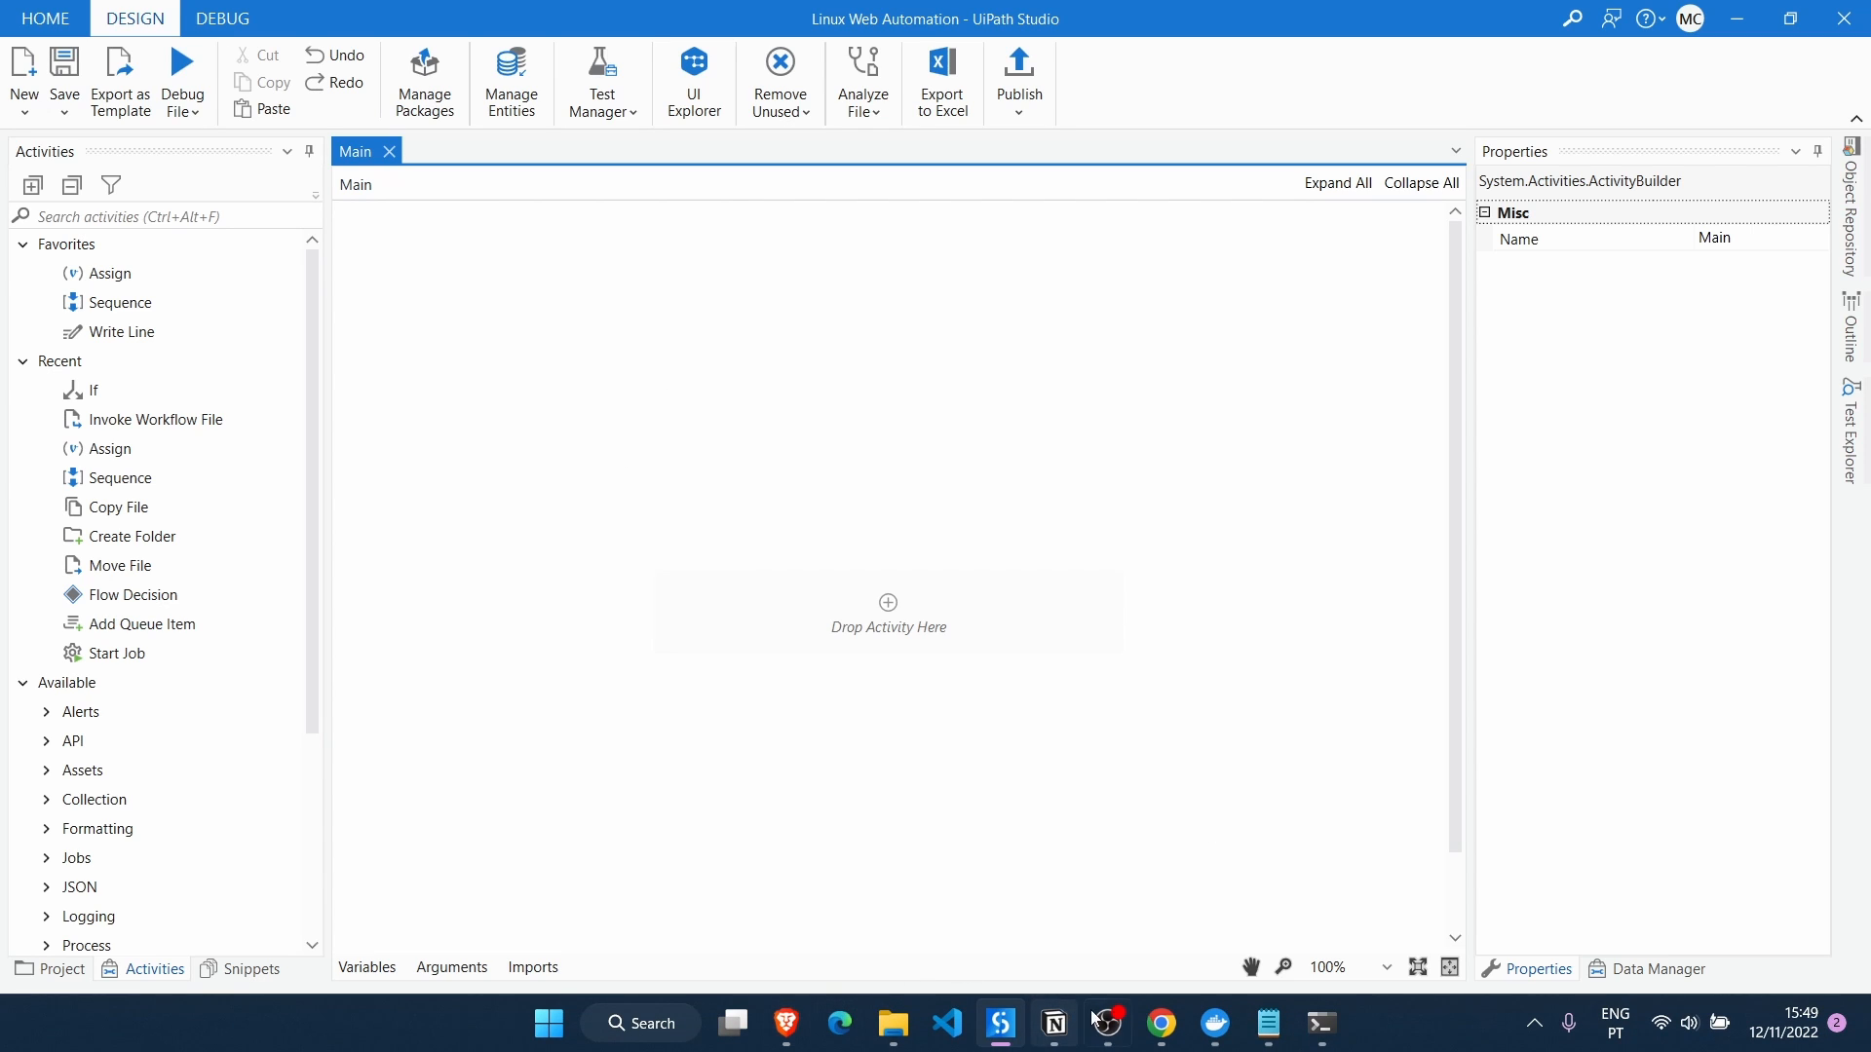
left_click(1161, 1023)
left_click(904, 21)
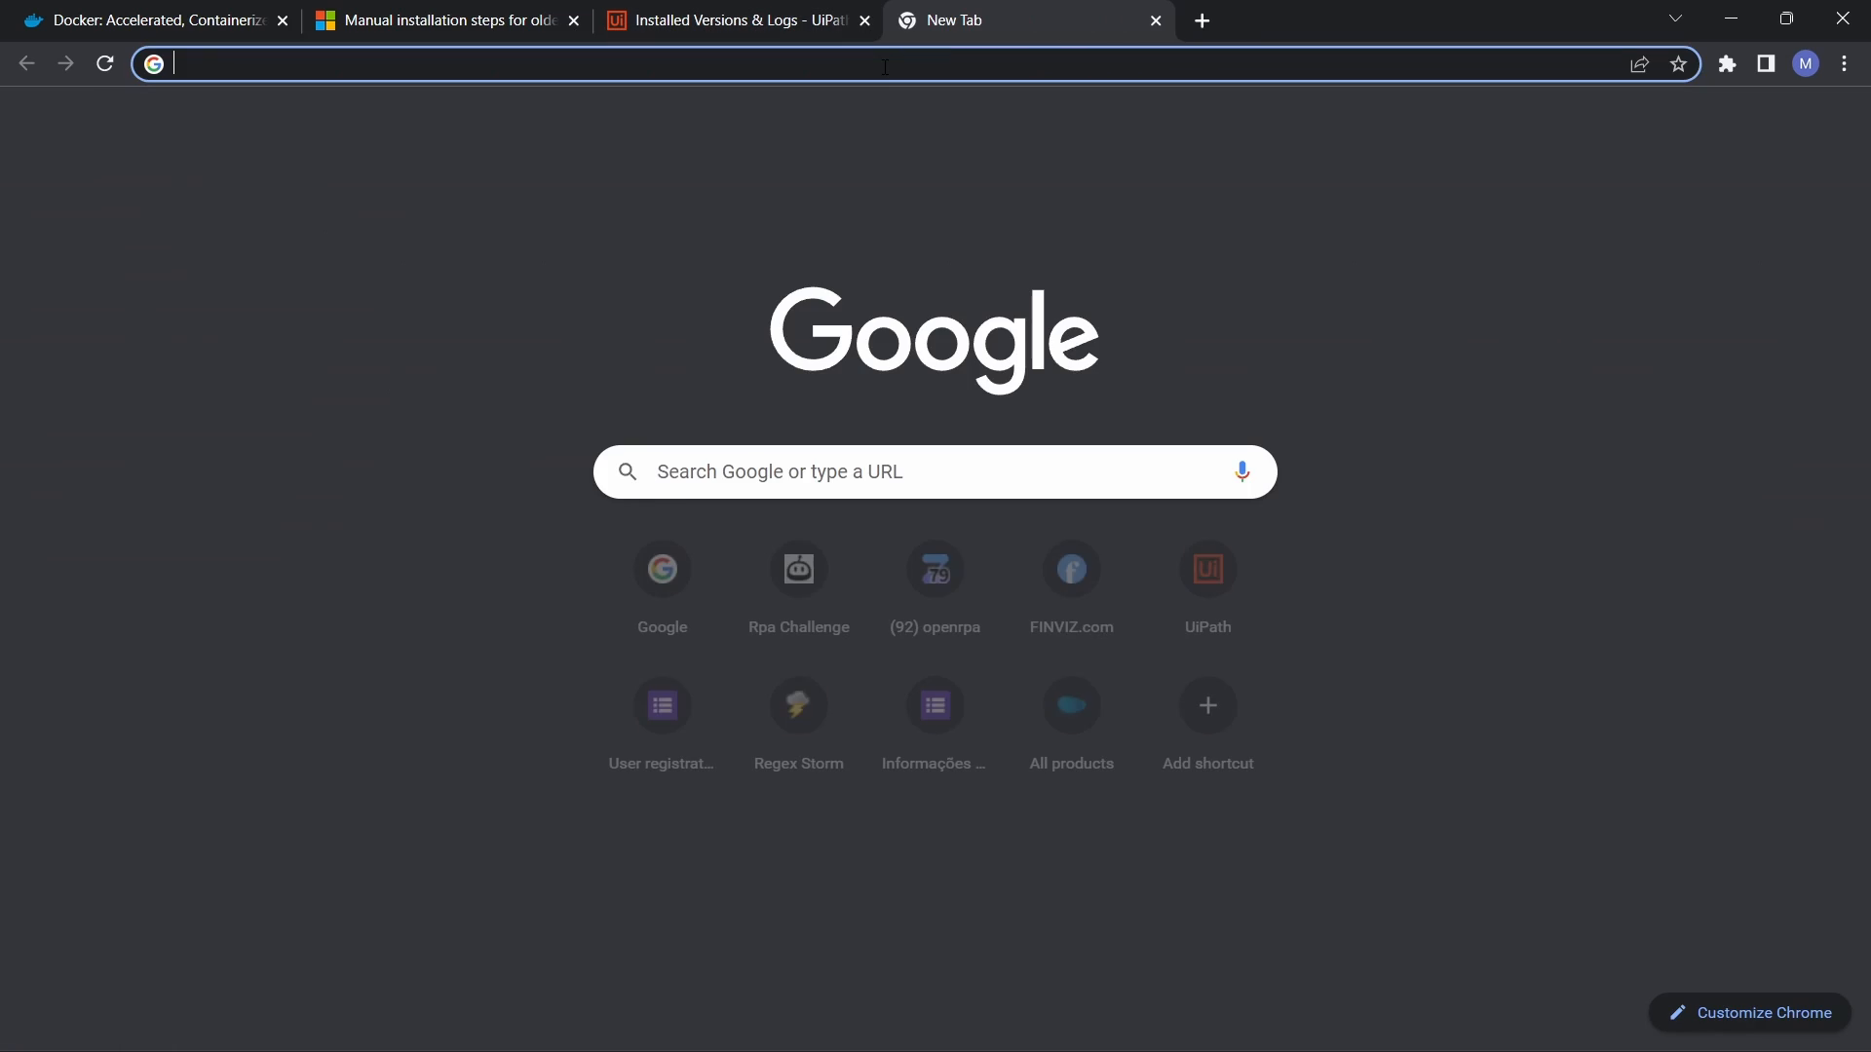
type("go")
key("Return")
type("uipath")
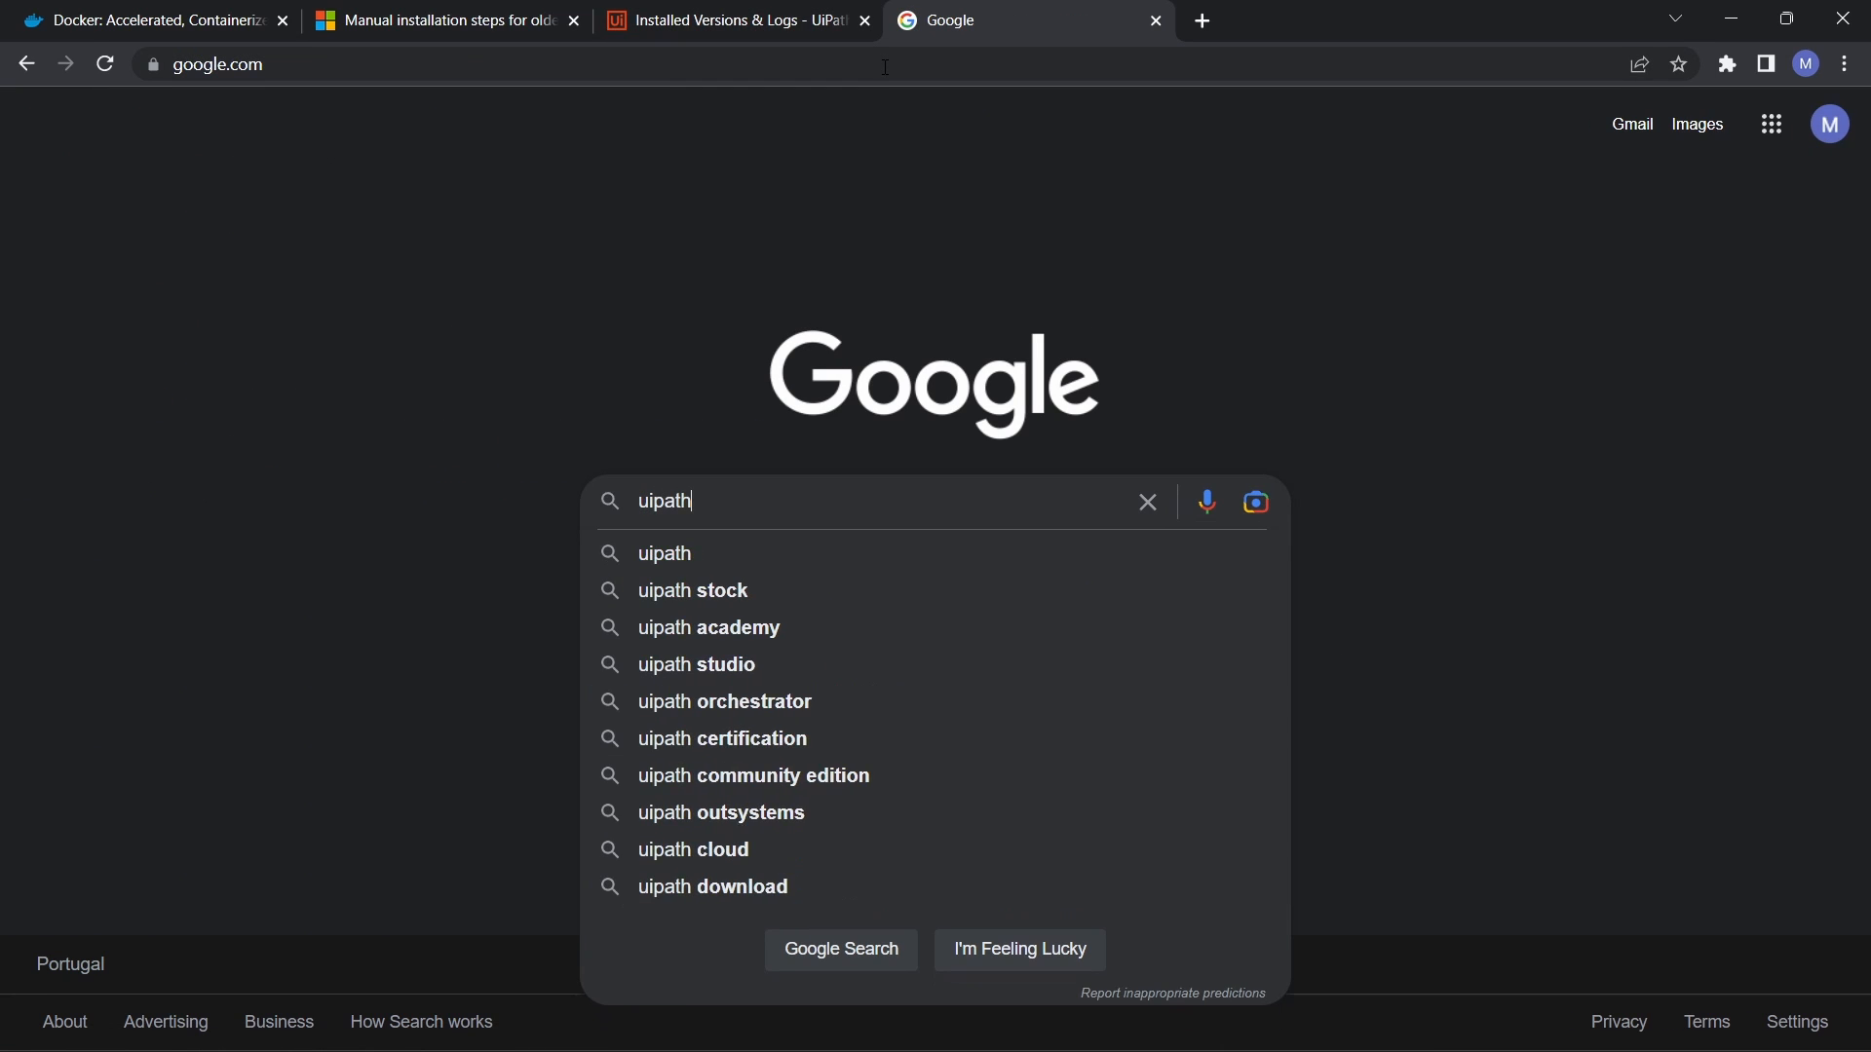
key("Return")
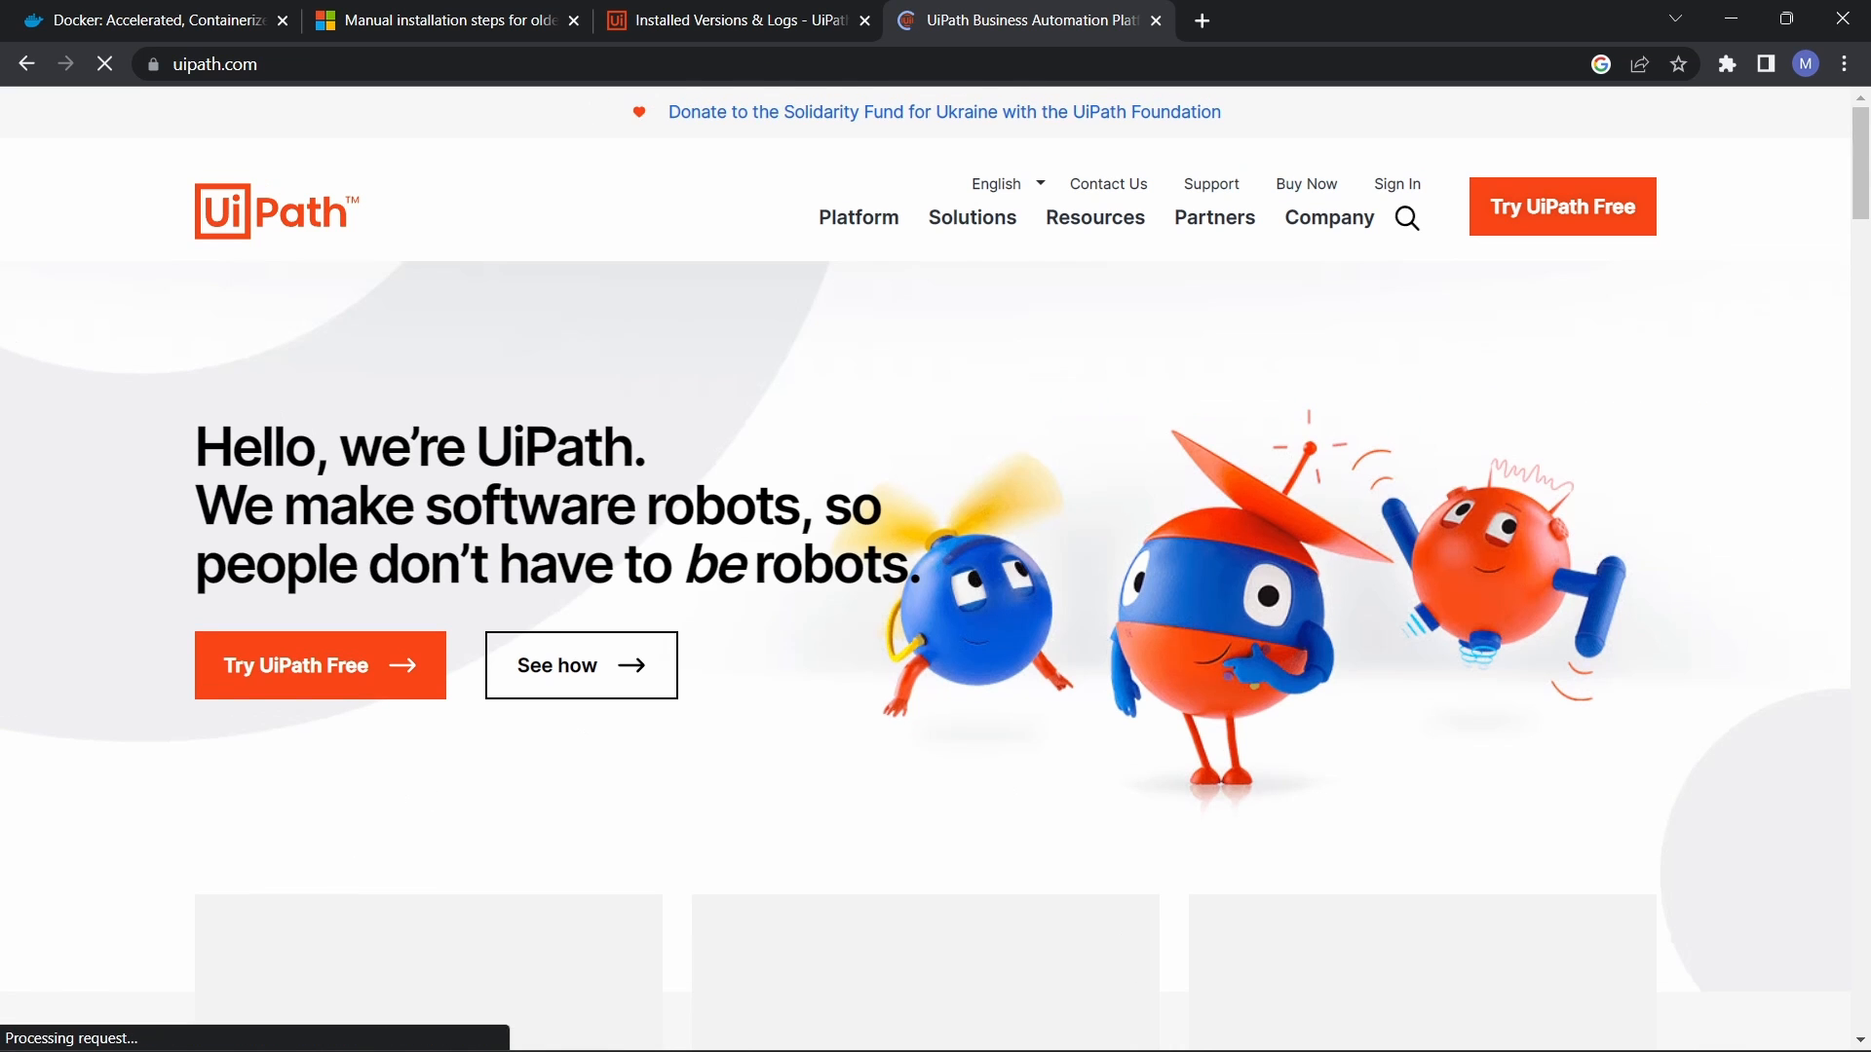
Step: Back in UiPath Studio, add a Use Browser activity to the Main workflow and set it to work in the UiPath Business Automation Platform tab
left_click(1003, 1019)
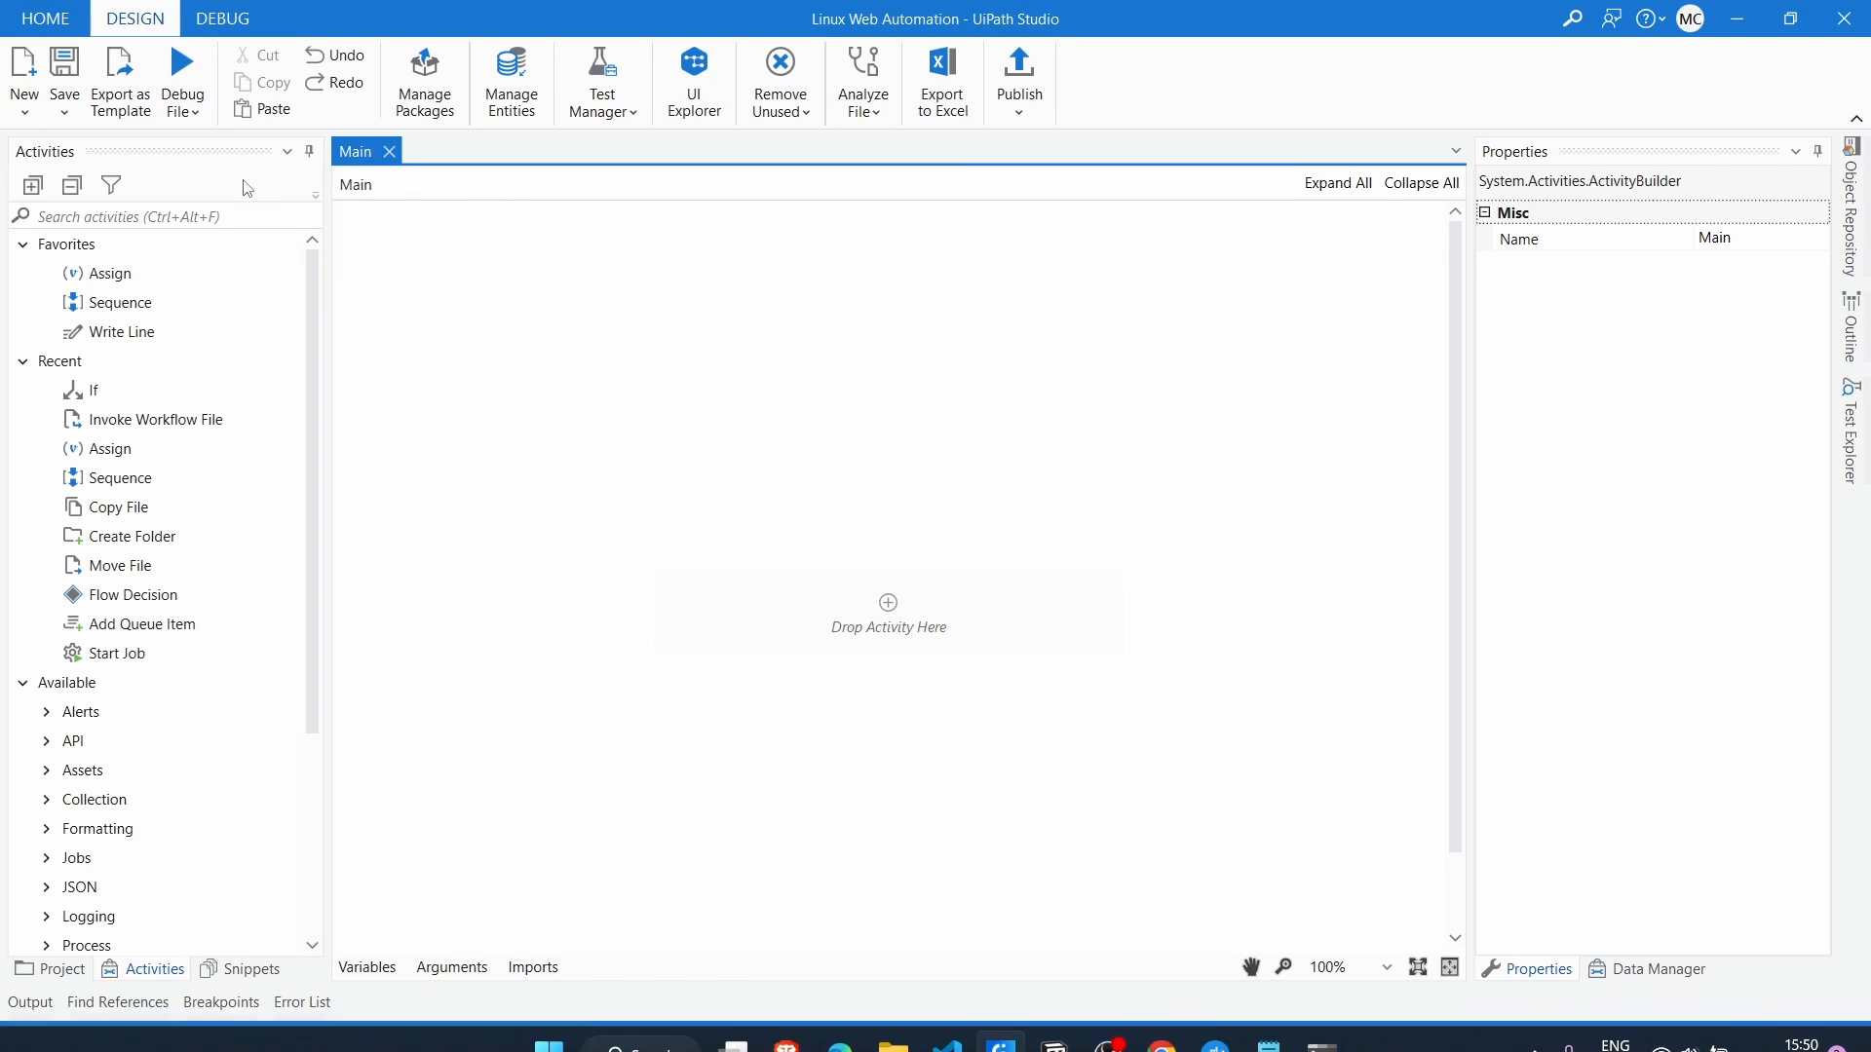
left_click(165, 210)
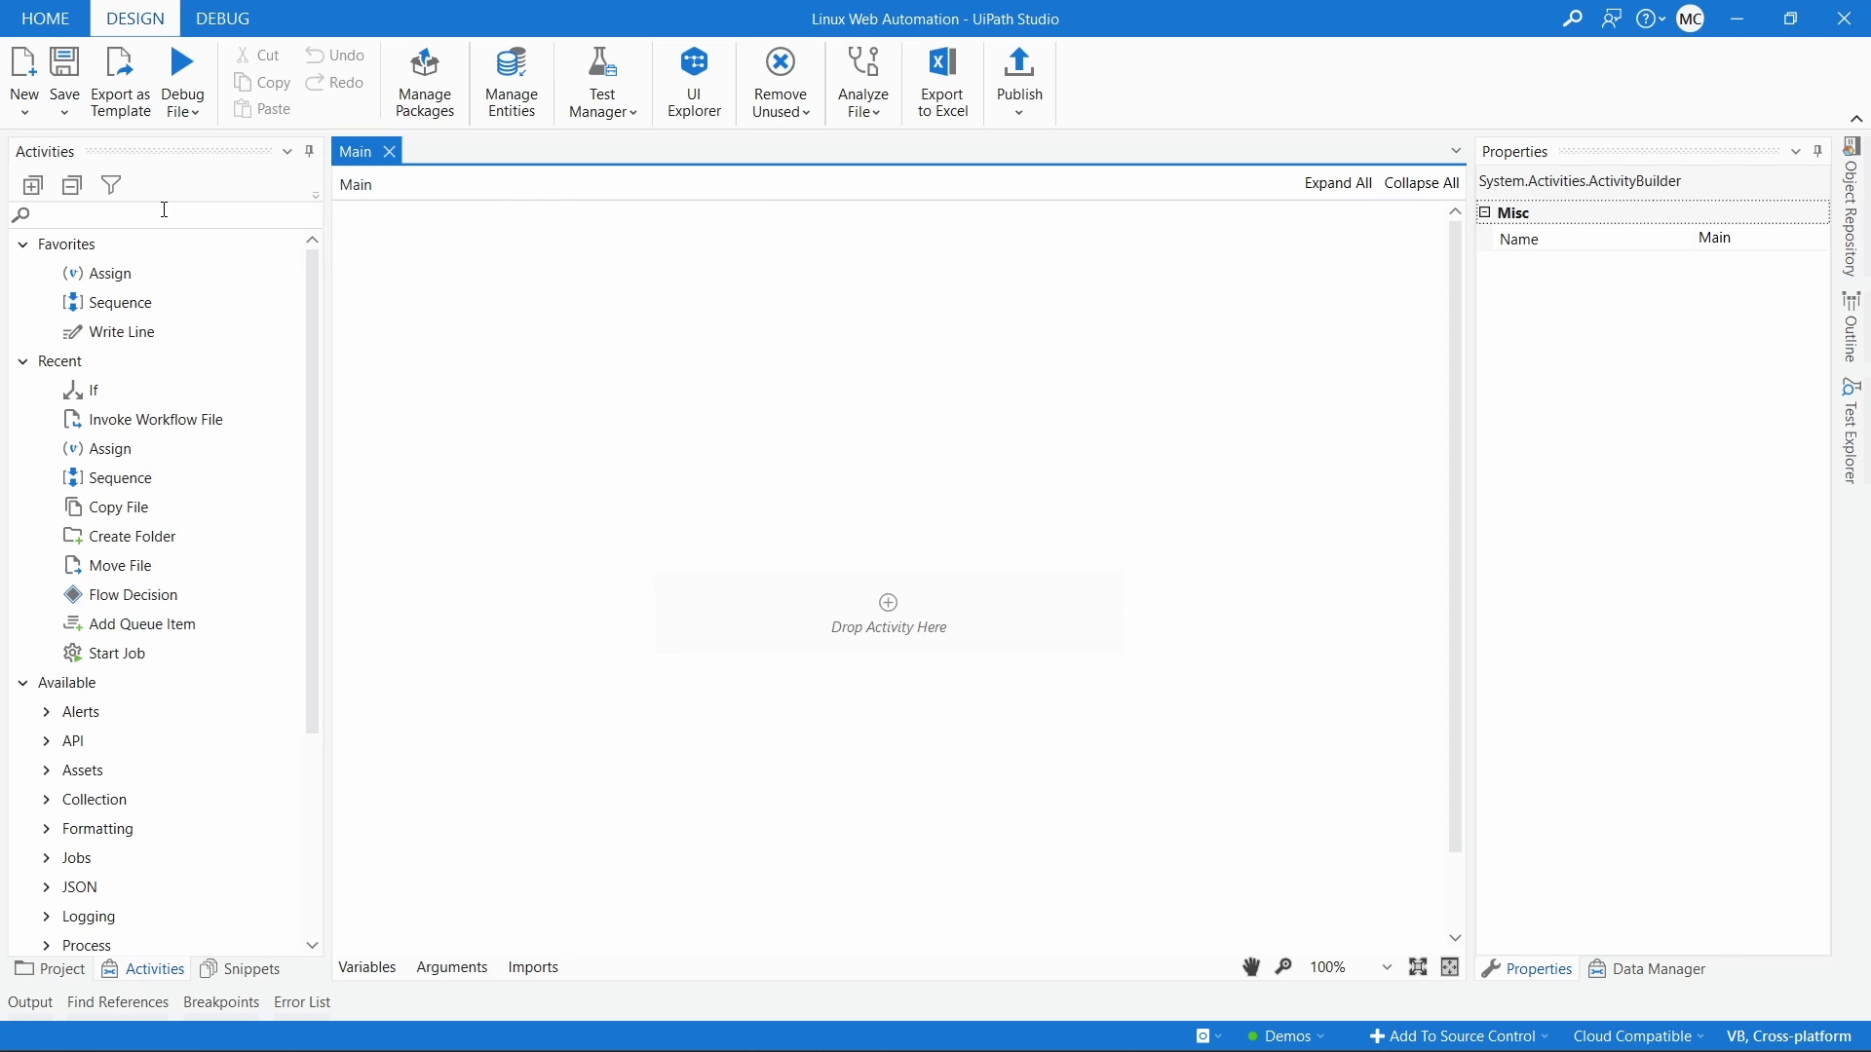
type("use br")
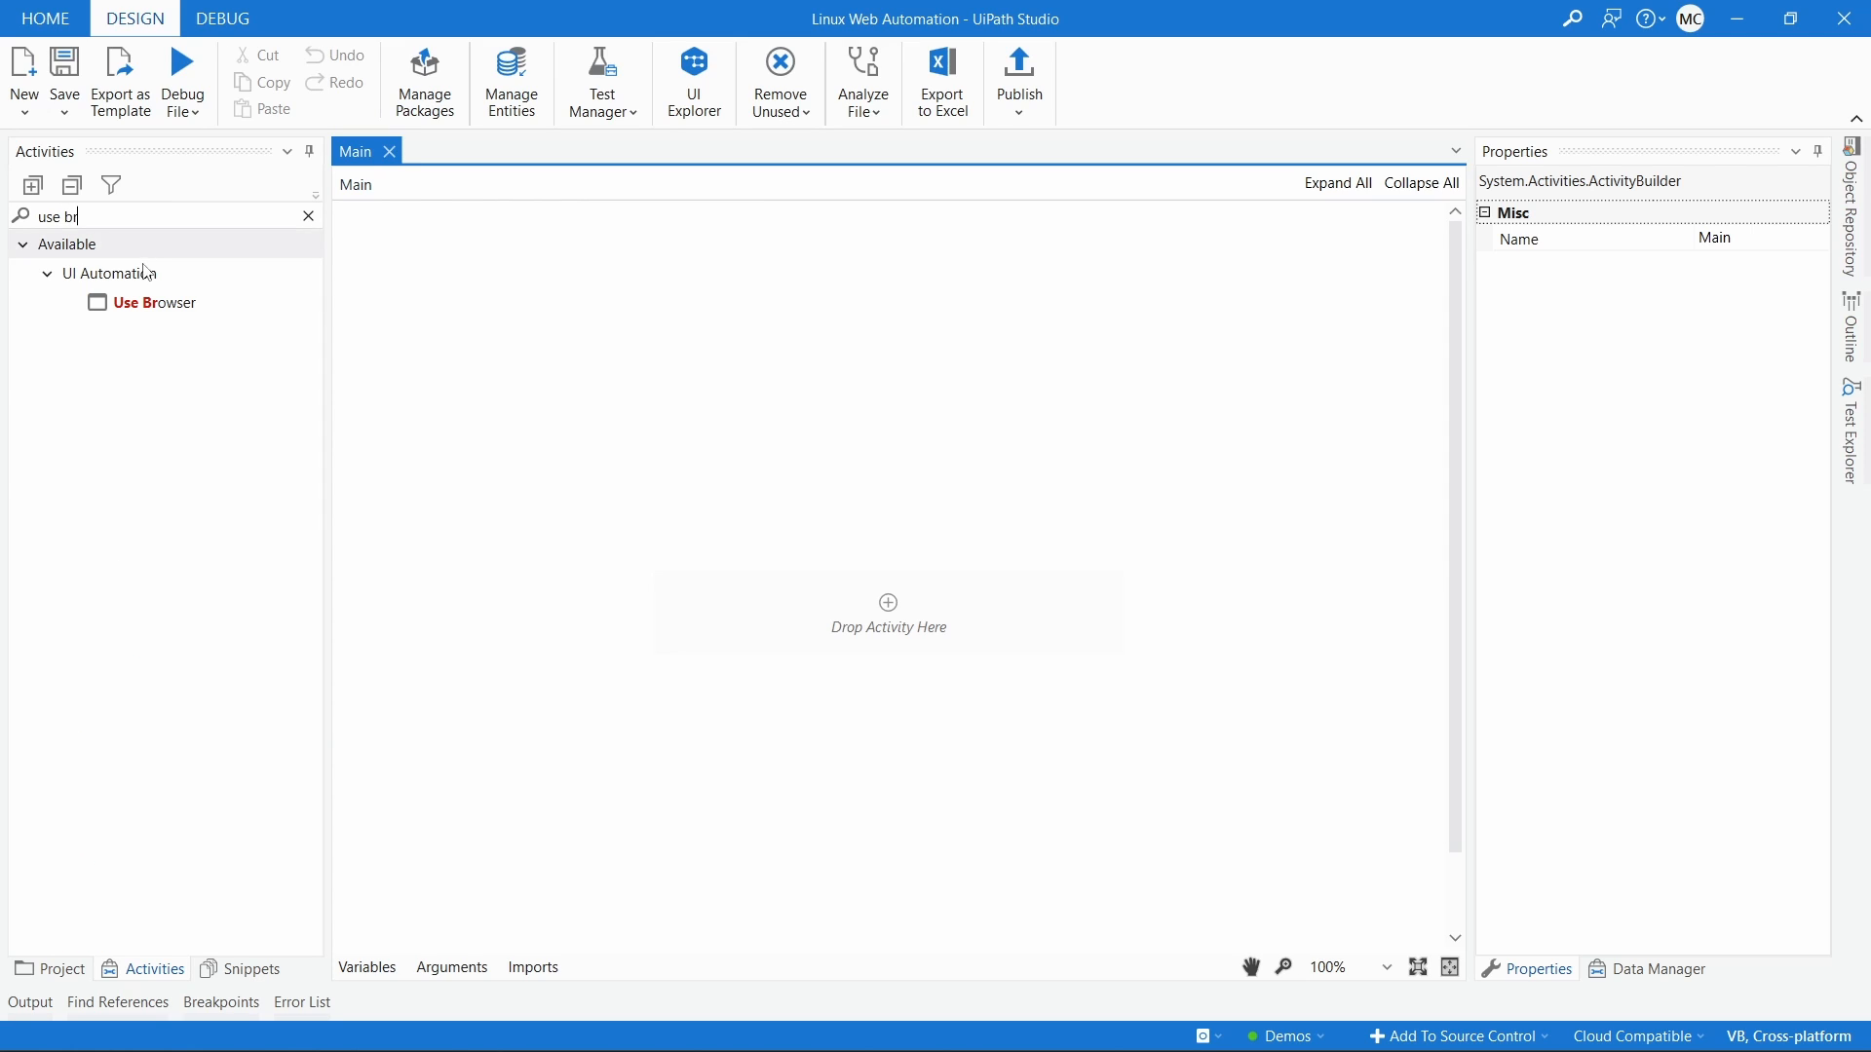
left_click_drag(151, 302, 927, 623)
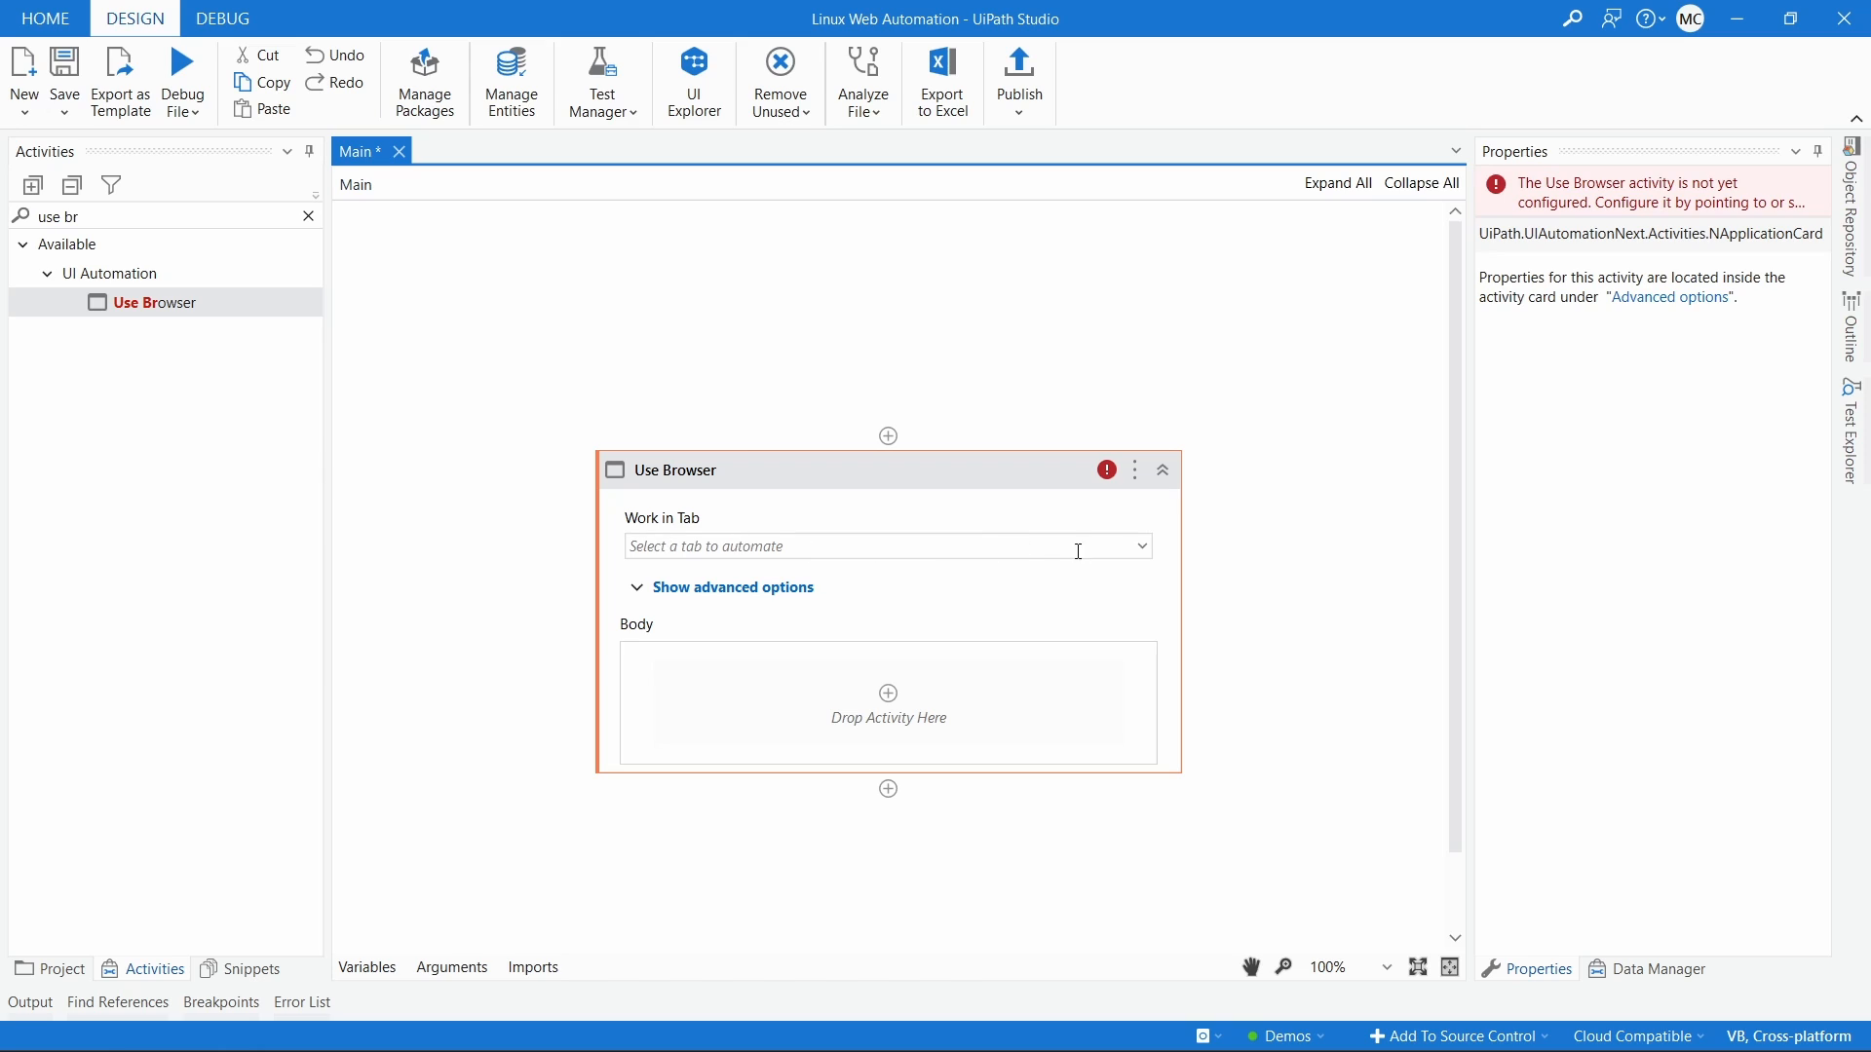
left_click(1142, 547)
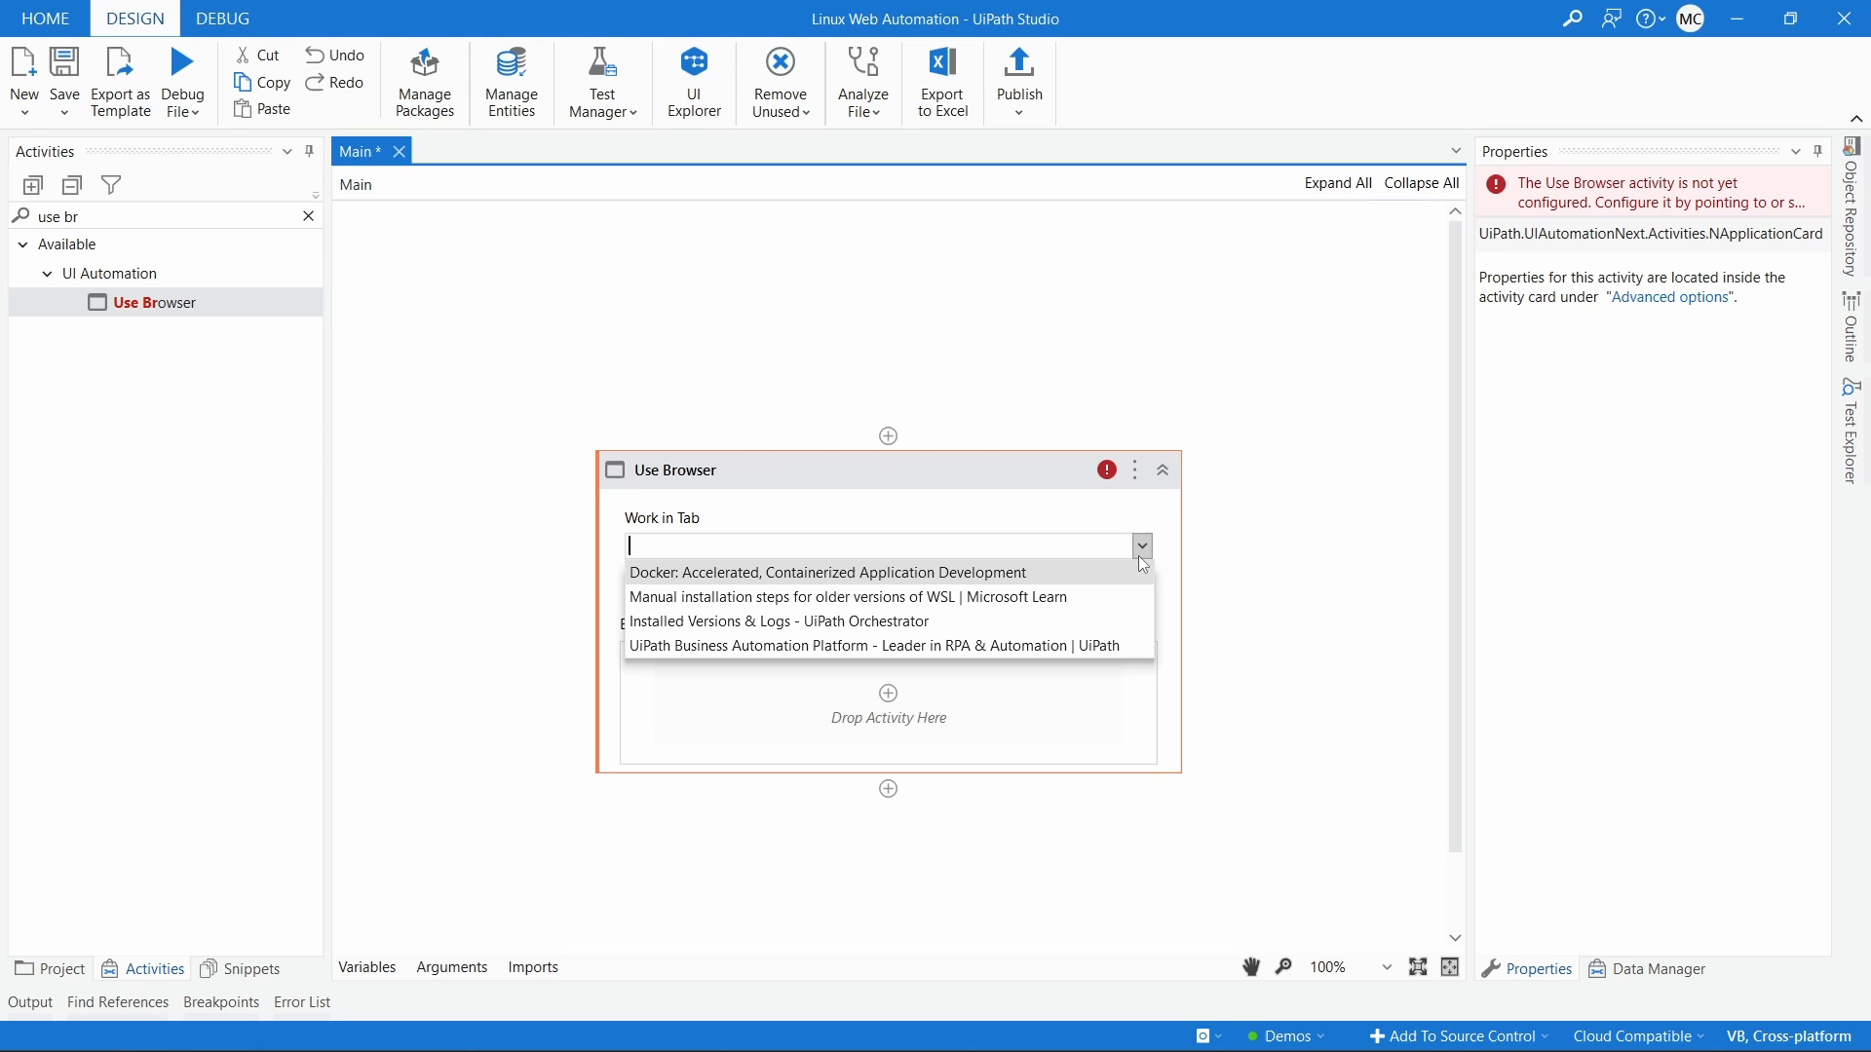
left_click(688, 653)
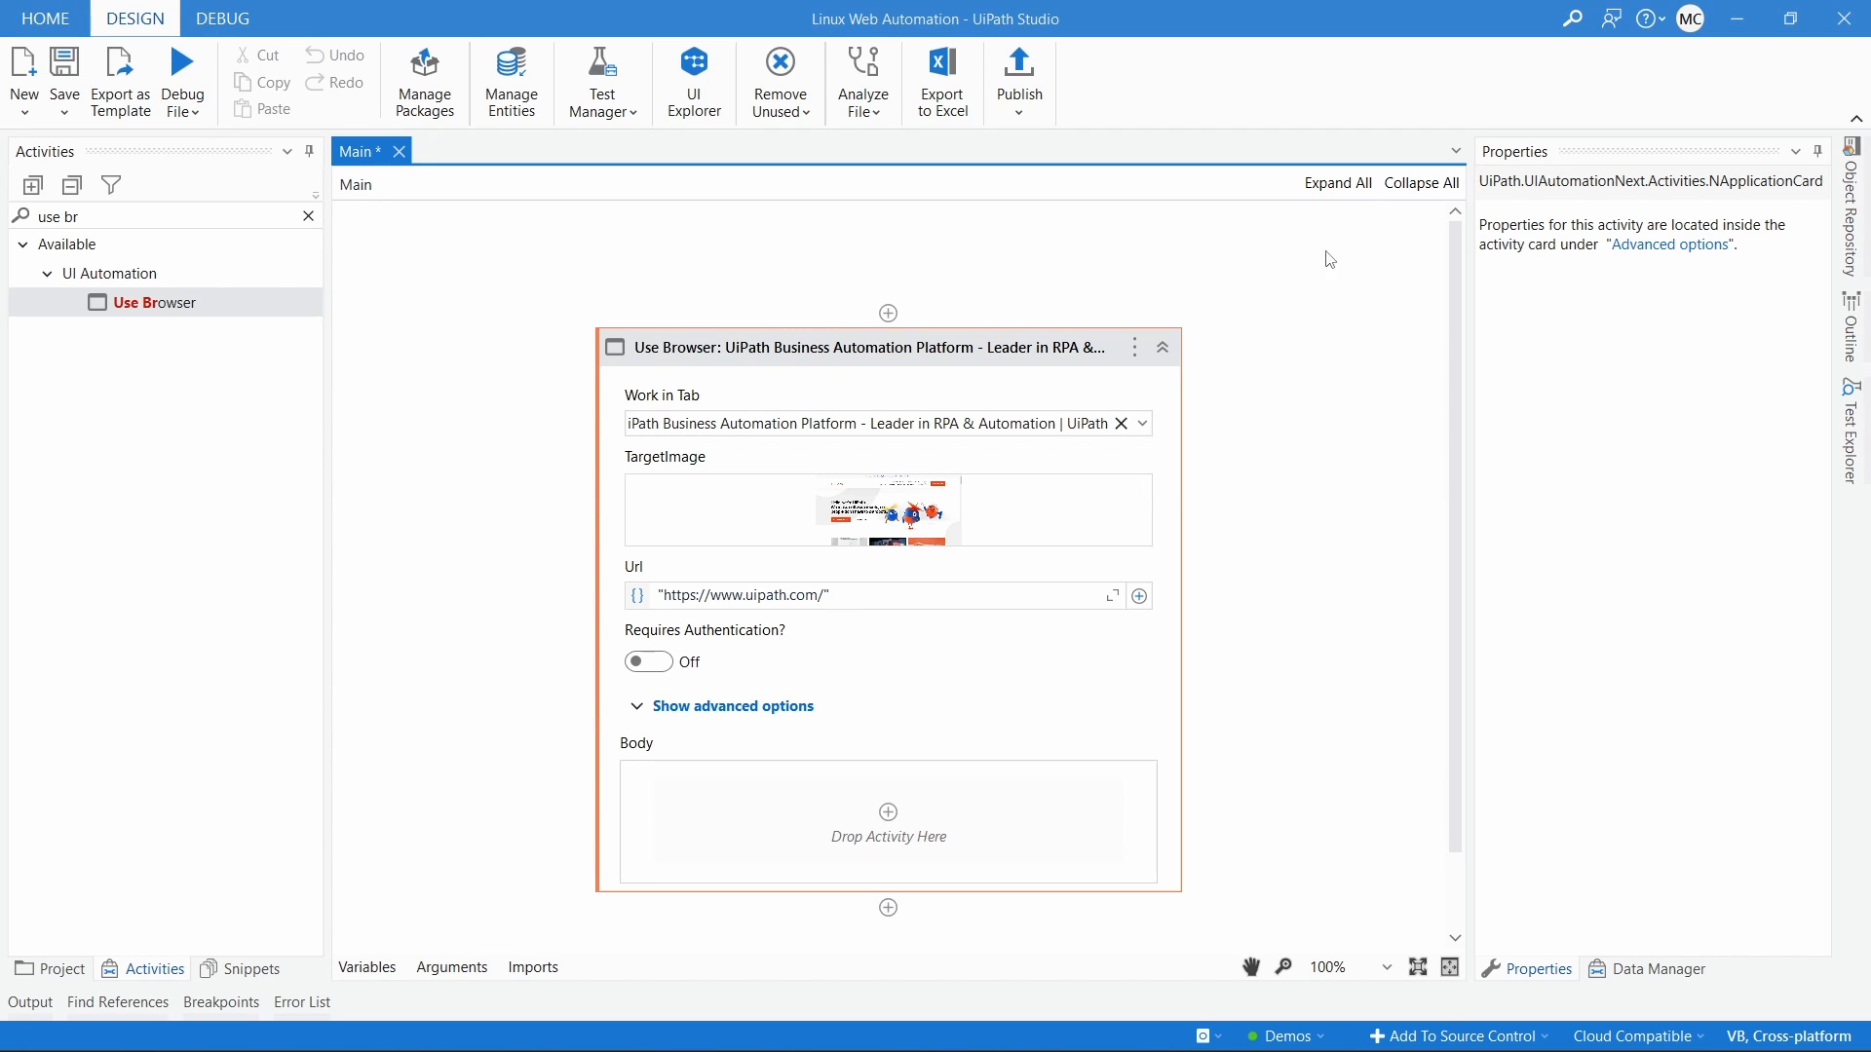
Step: Add a Click activity to the Use Browser body and target the Platform menu item on the UiPath home page
left_click(1168, 1043)
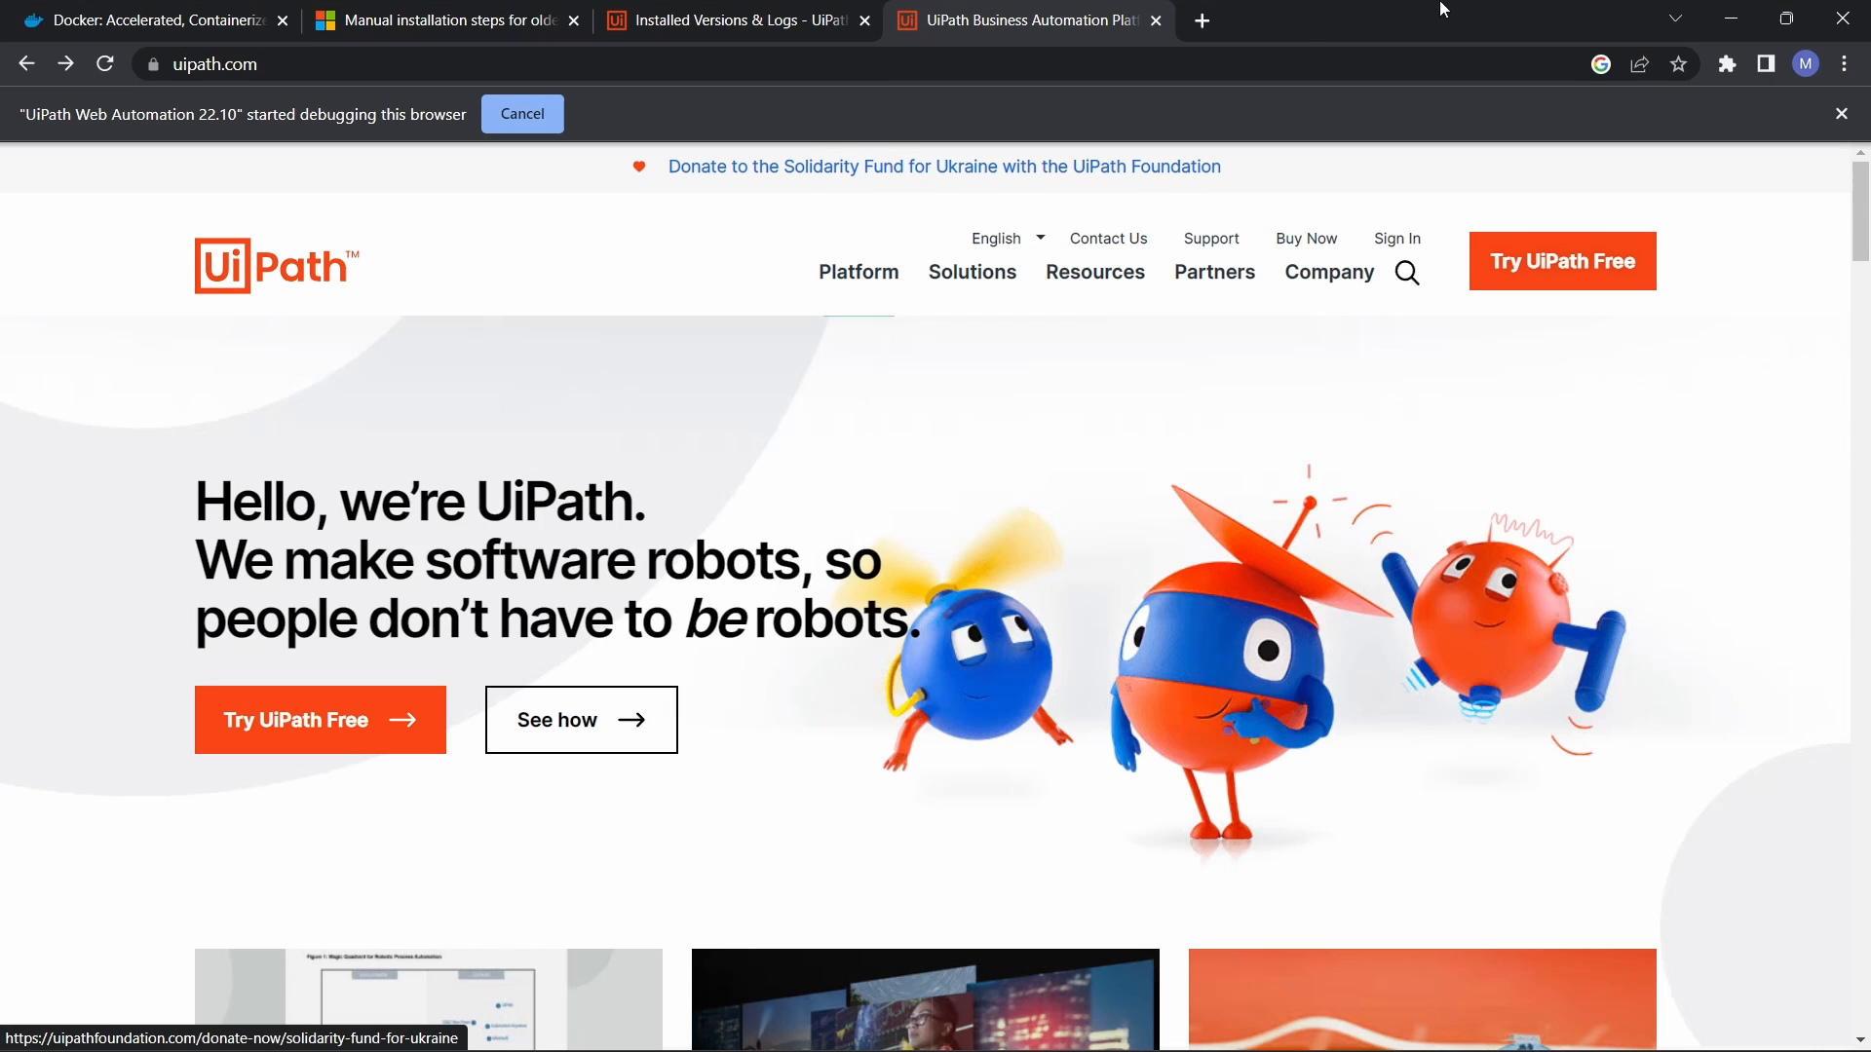
left_click(1730, 18)
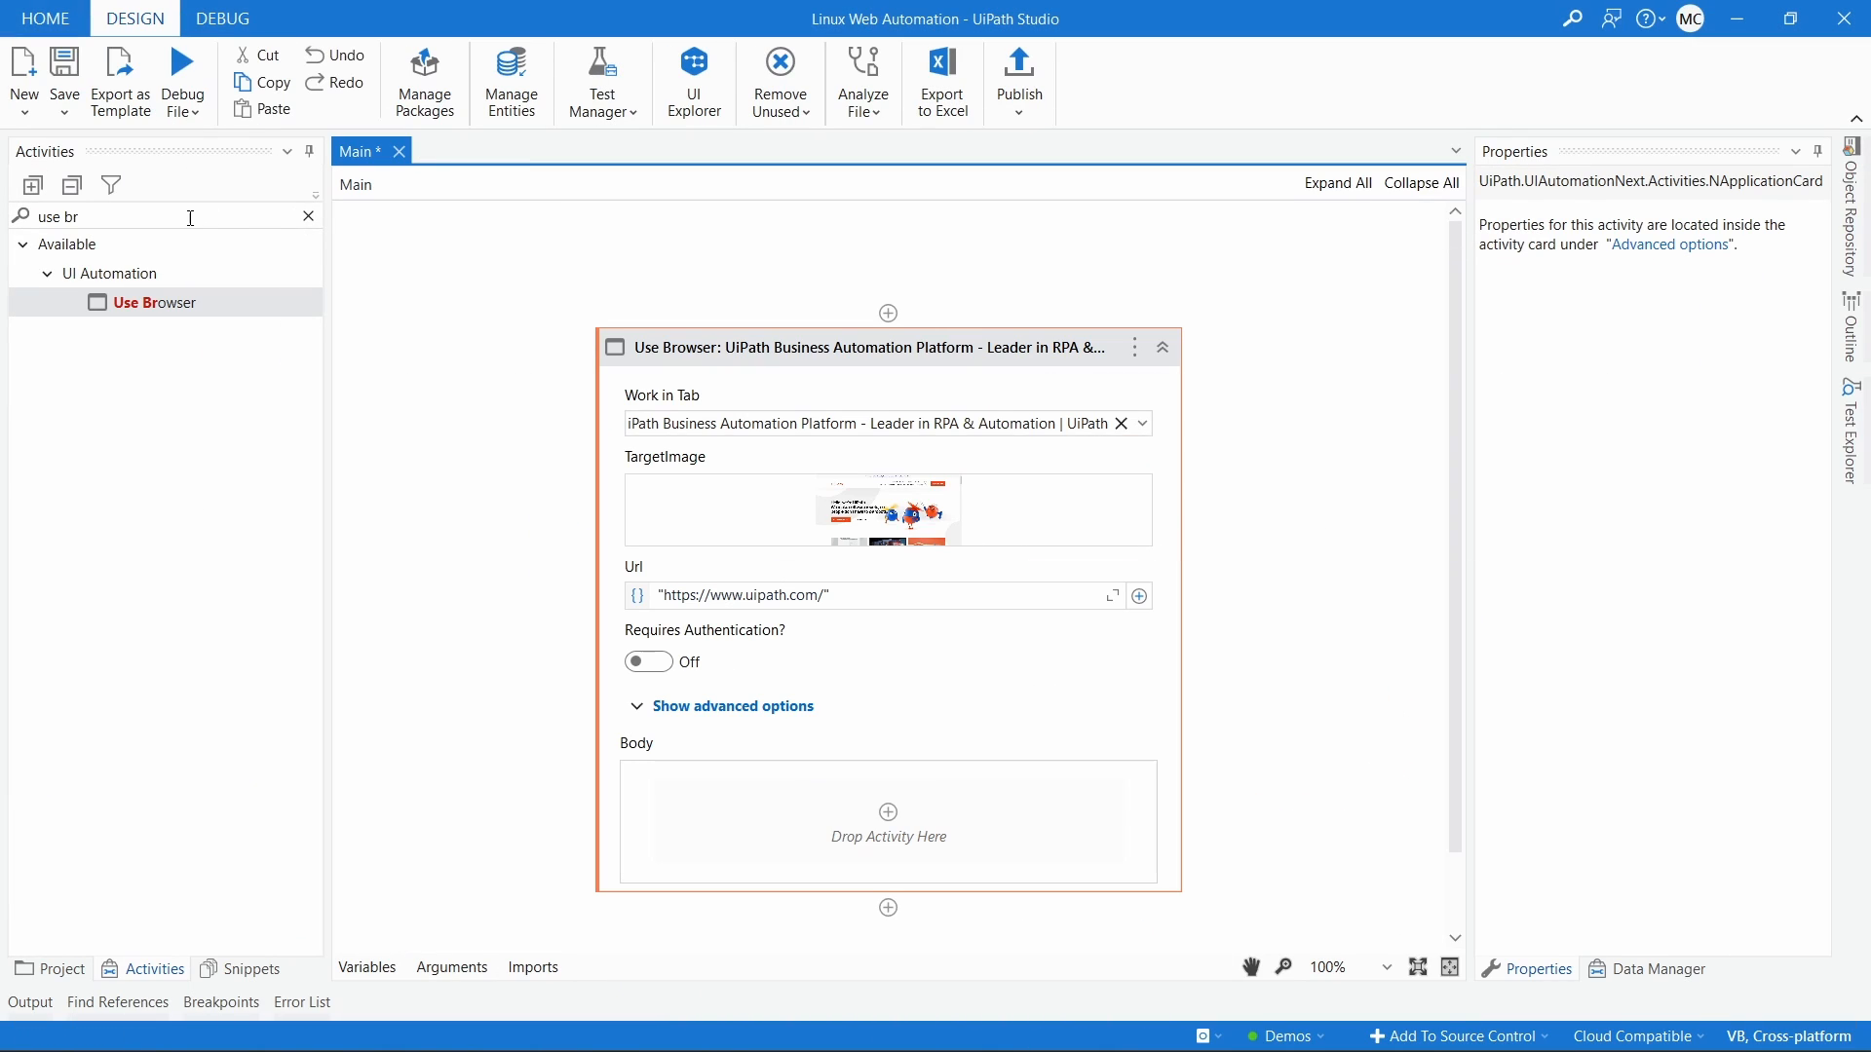
left_click(308, 215)
type("click")
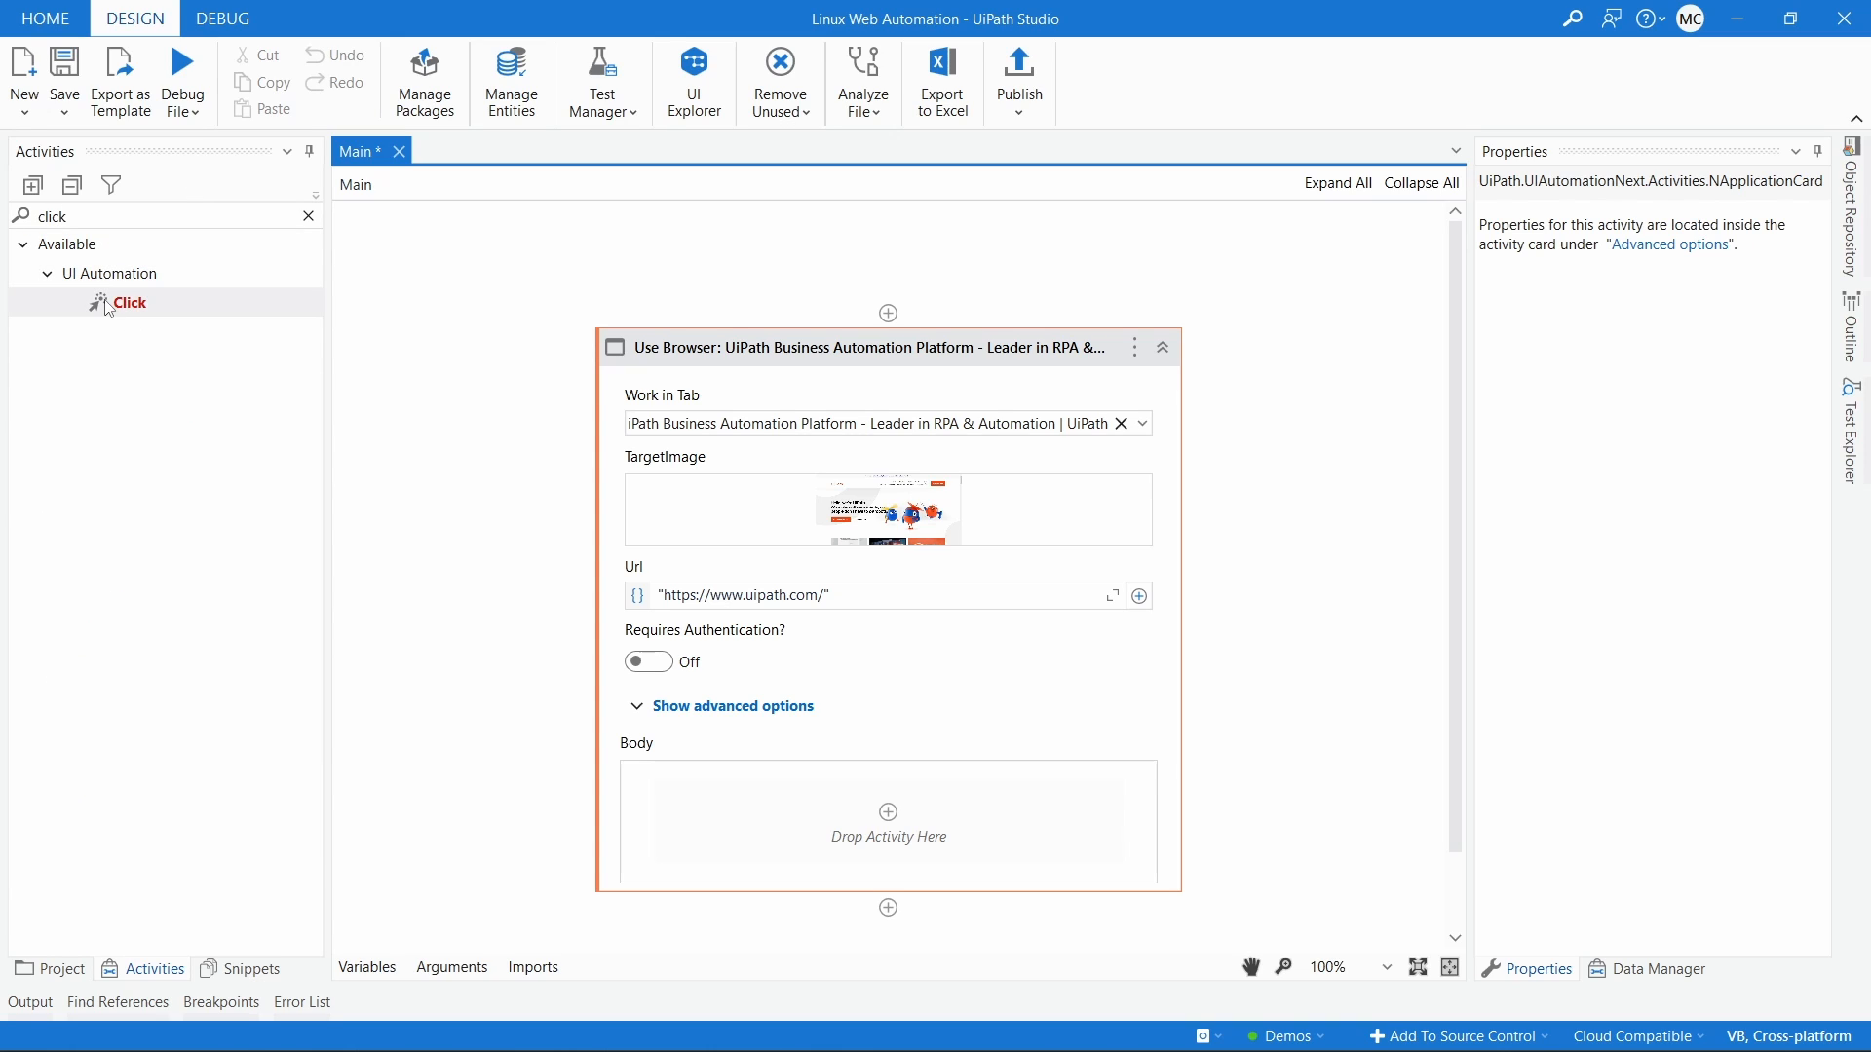
left_click_drag(125, 303, 896, 838)
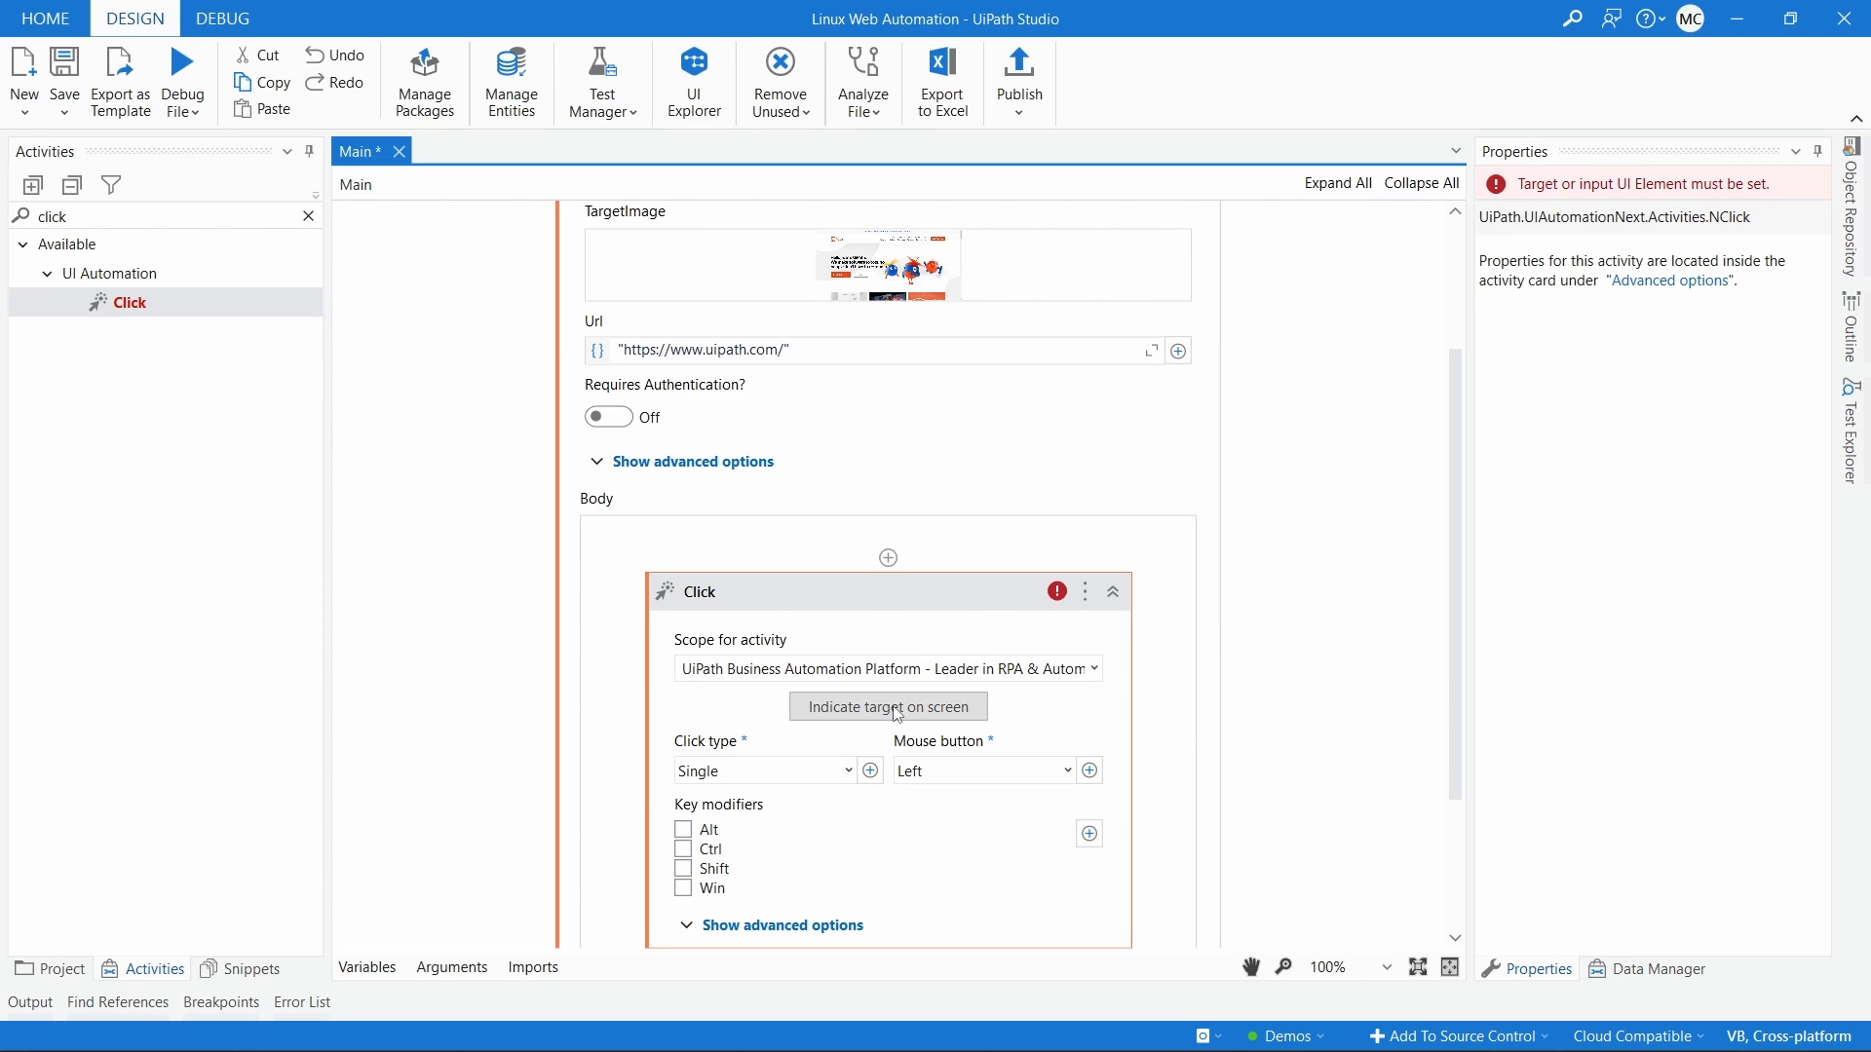
left_click(898, 714)
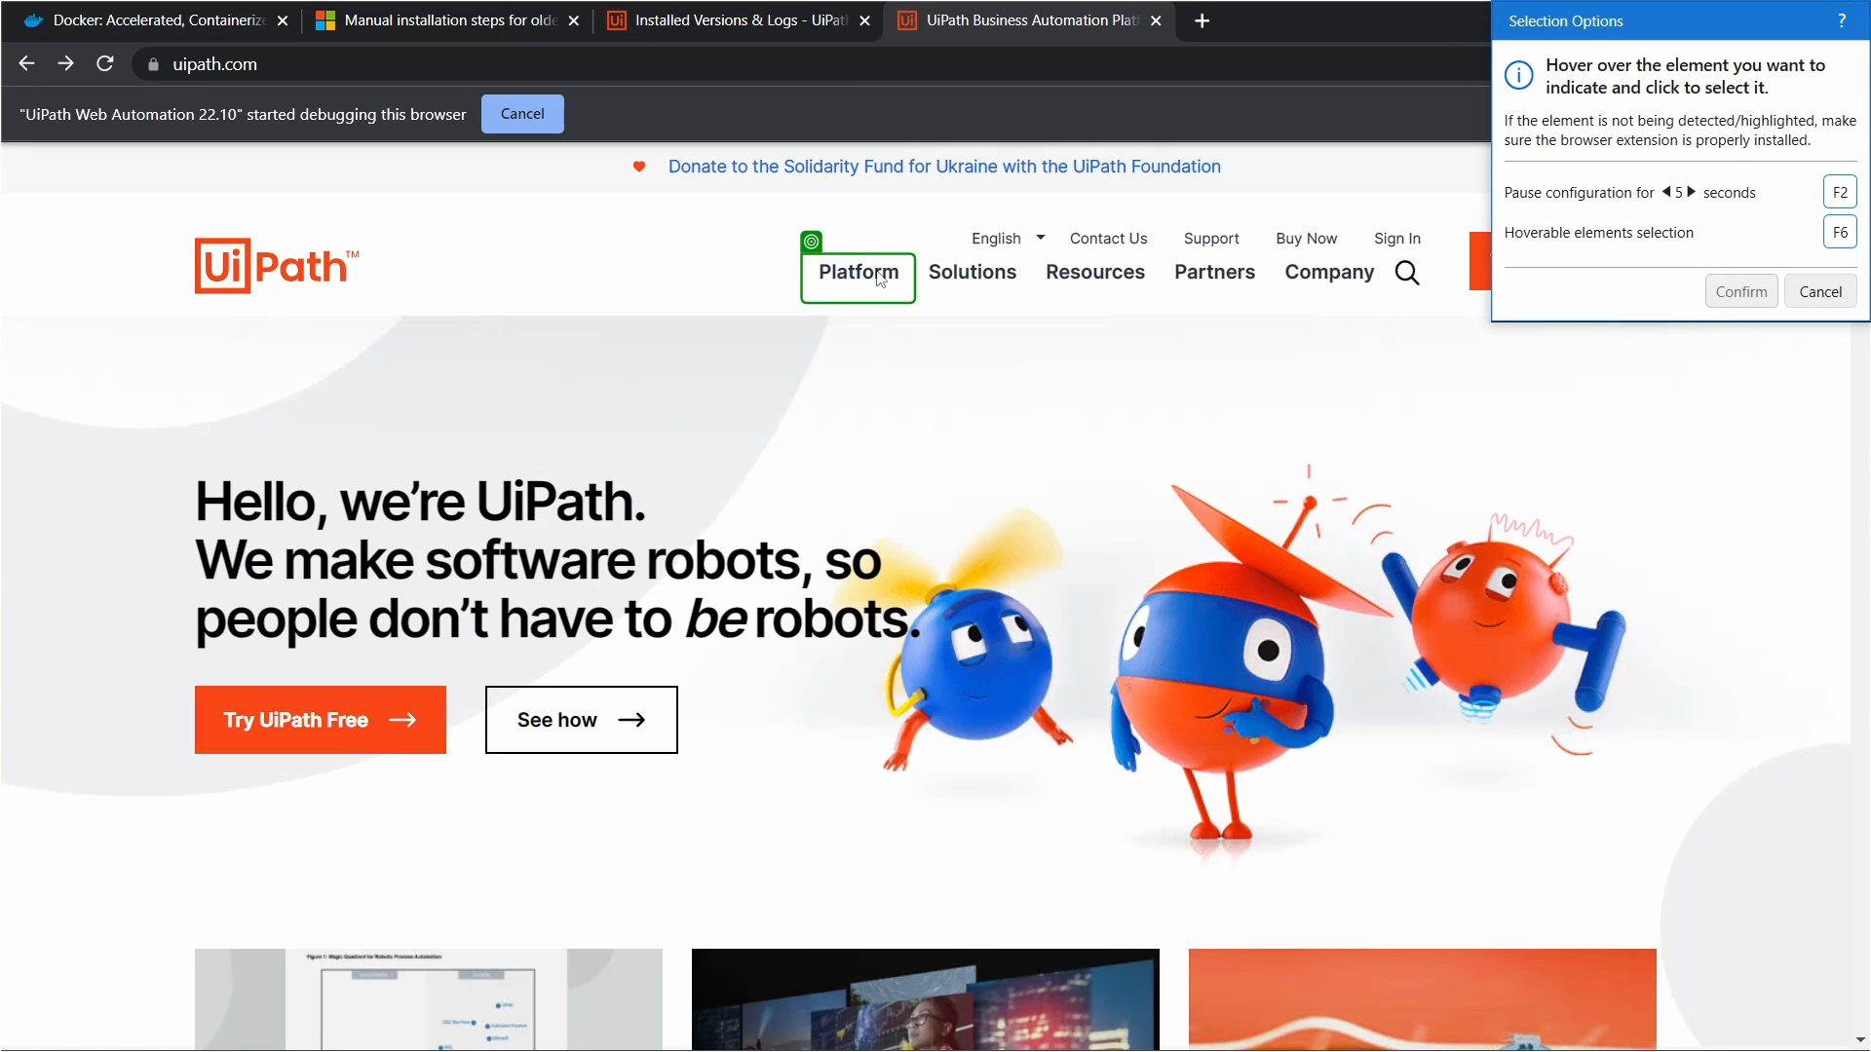
left_click(872, 283)
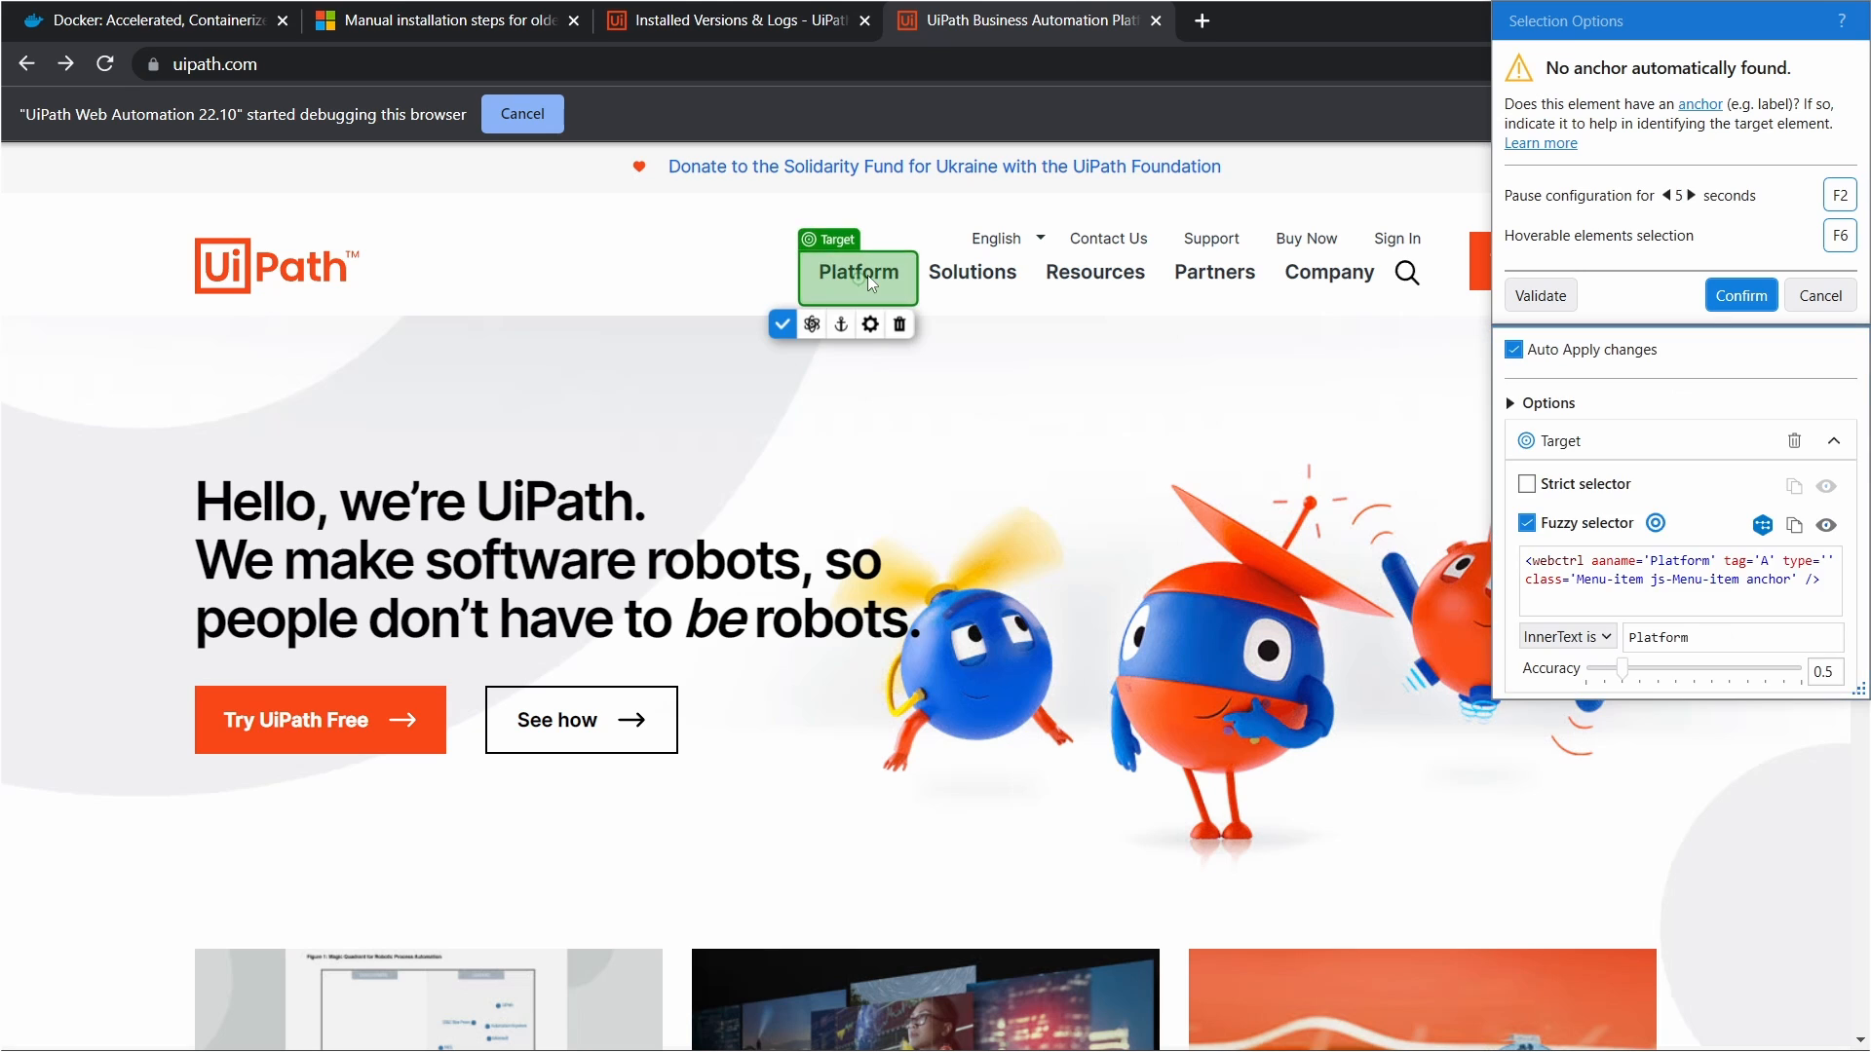
left_click(1741, 295)
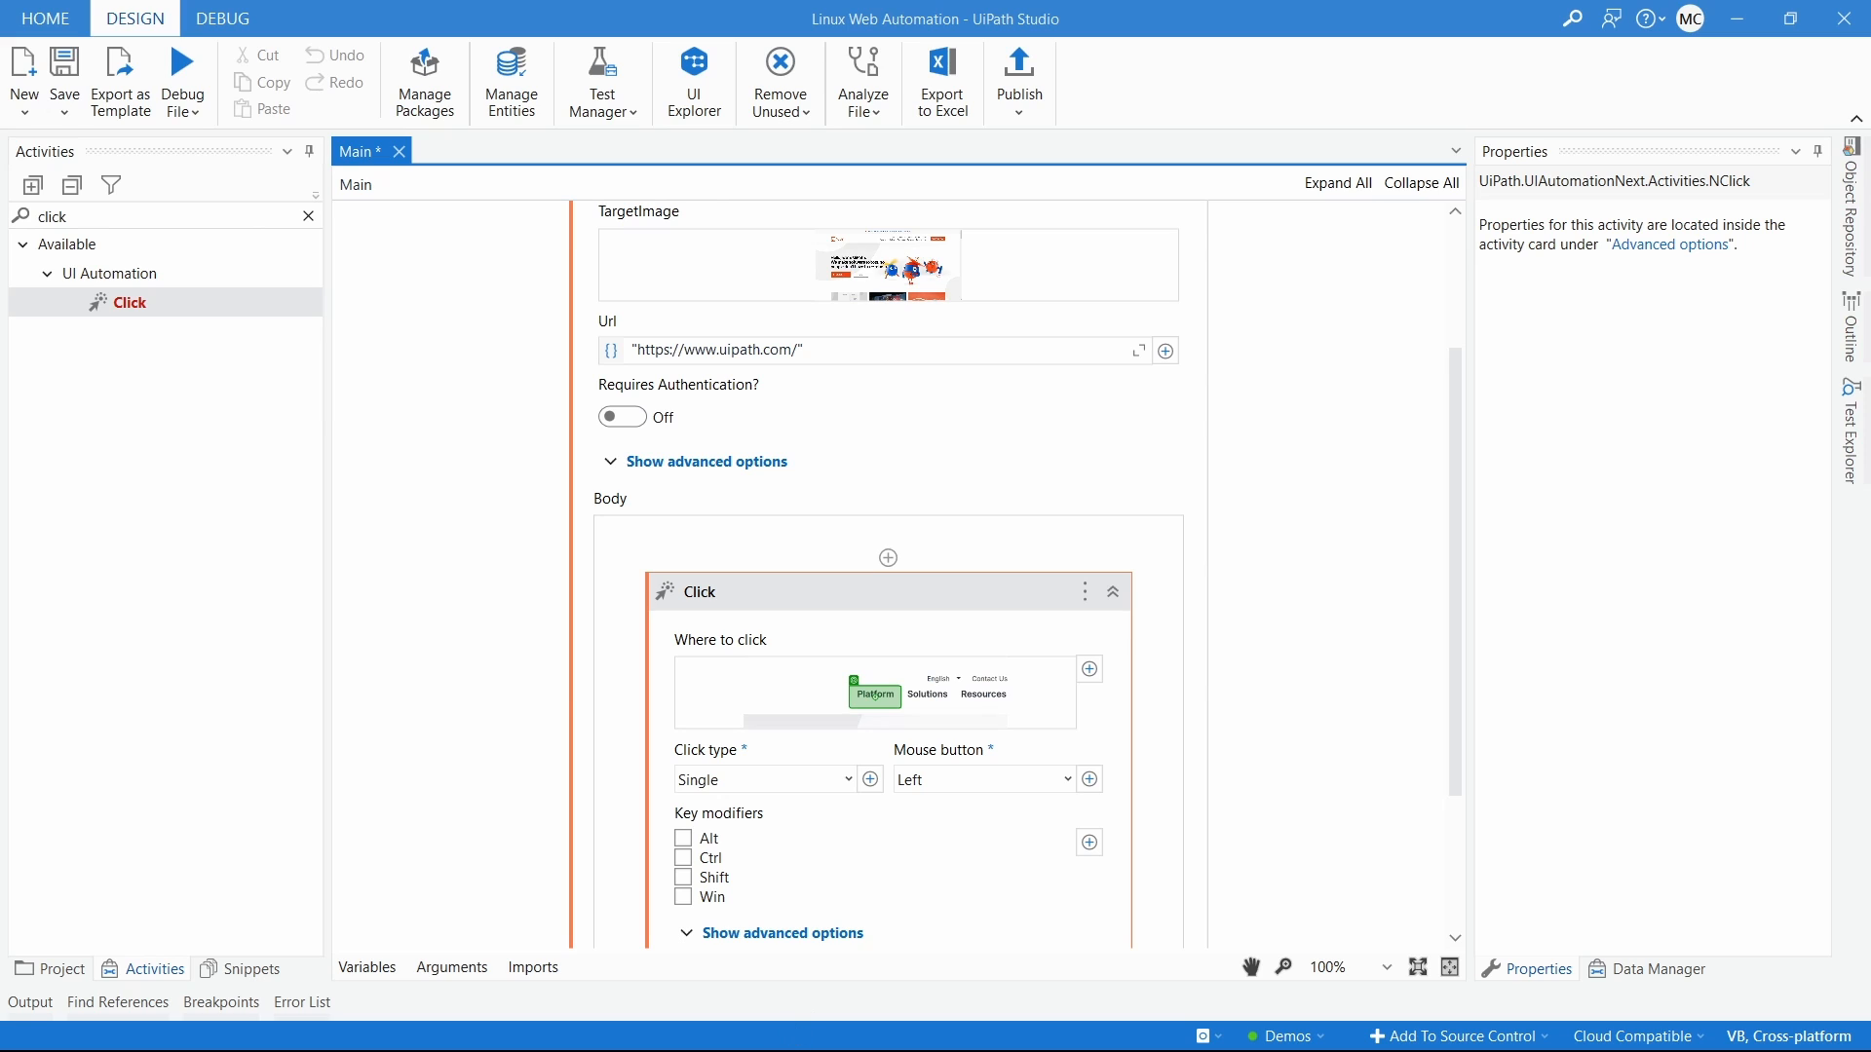
Step: Close the uipath.com tab in Chrome, then return to UiPath Studio and run the workflow to test it
key("super")
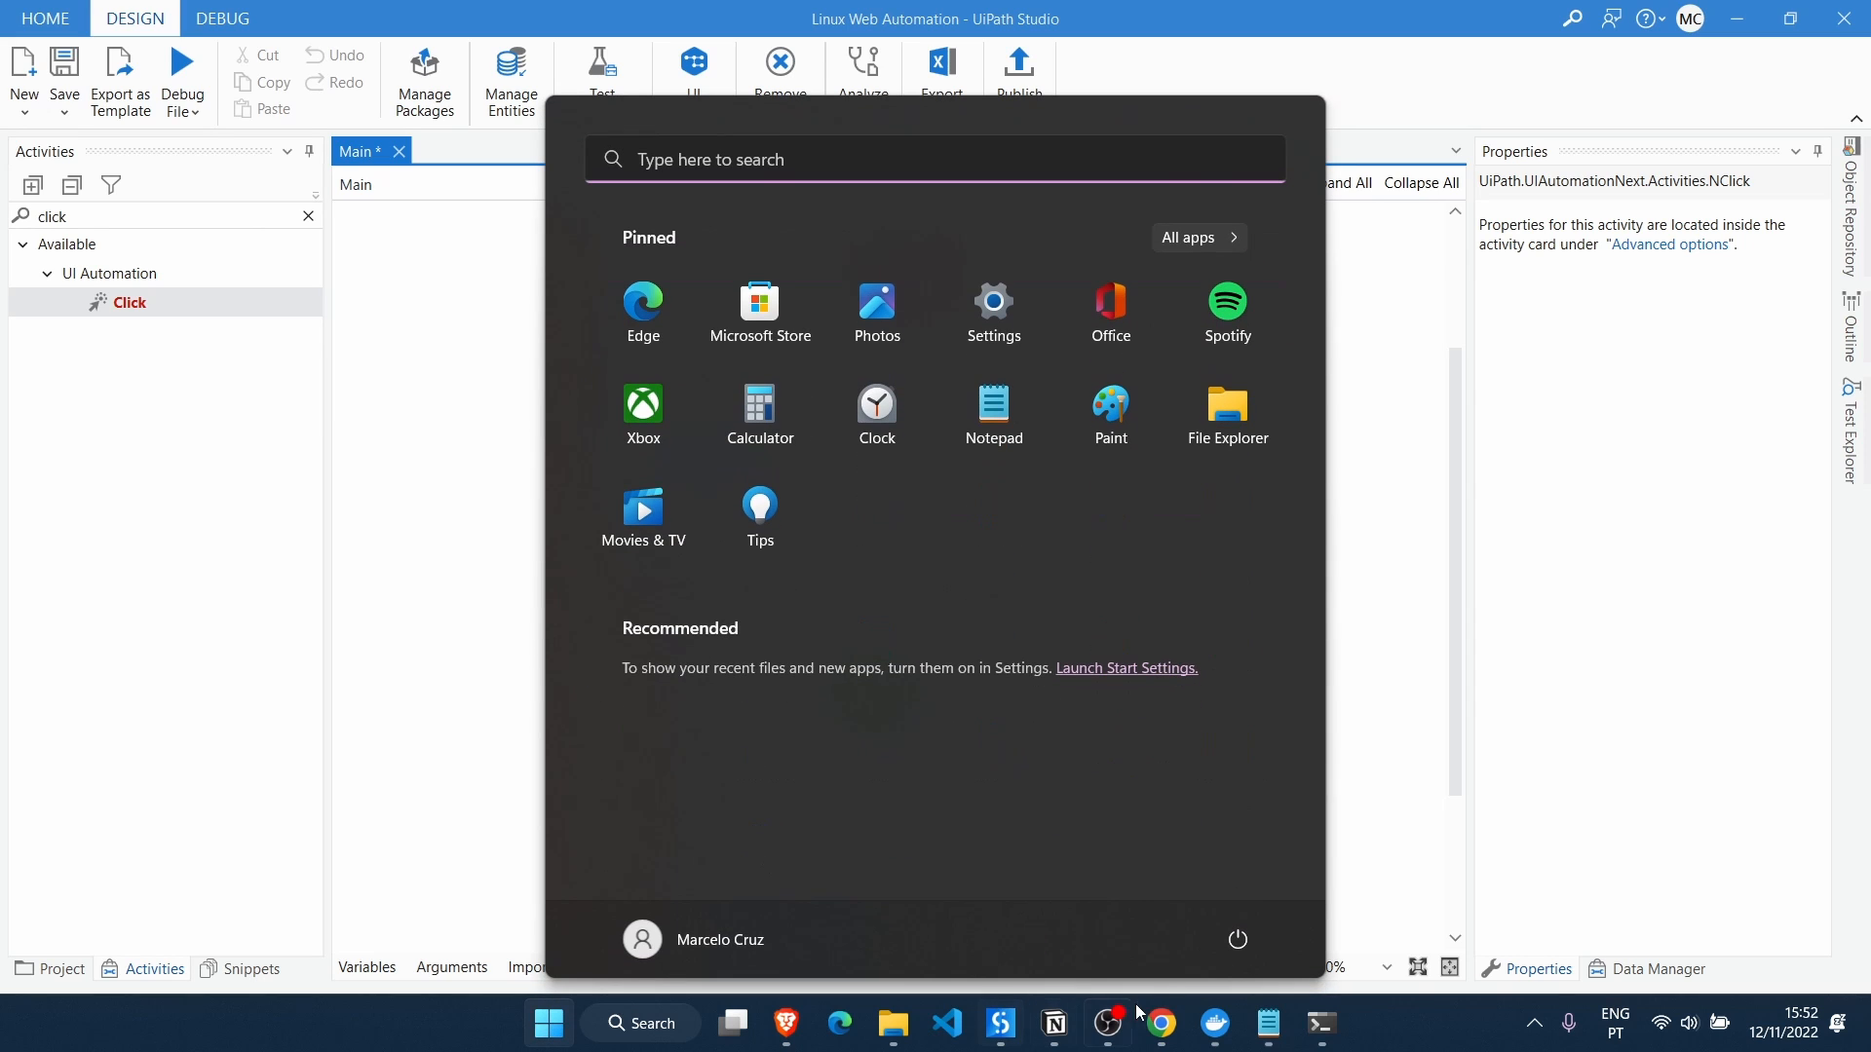
left_click(1160, 1026)
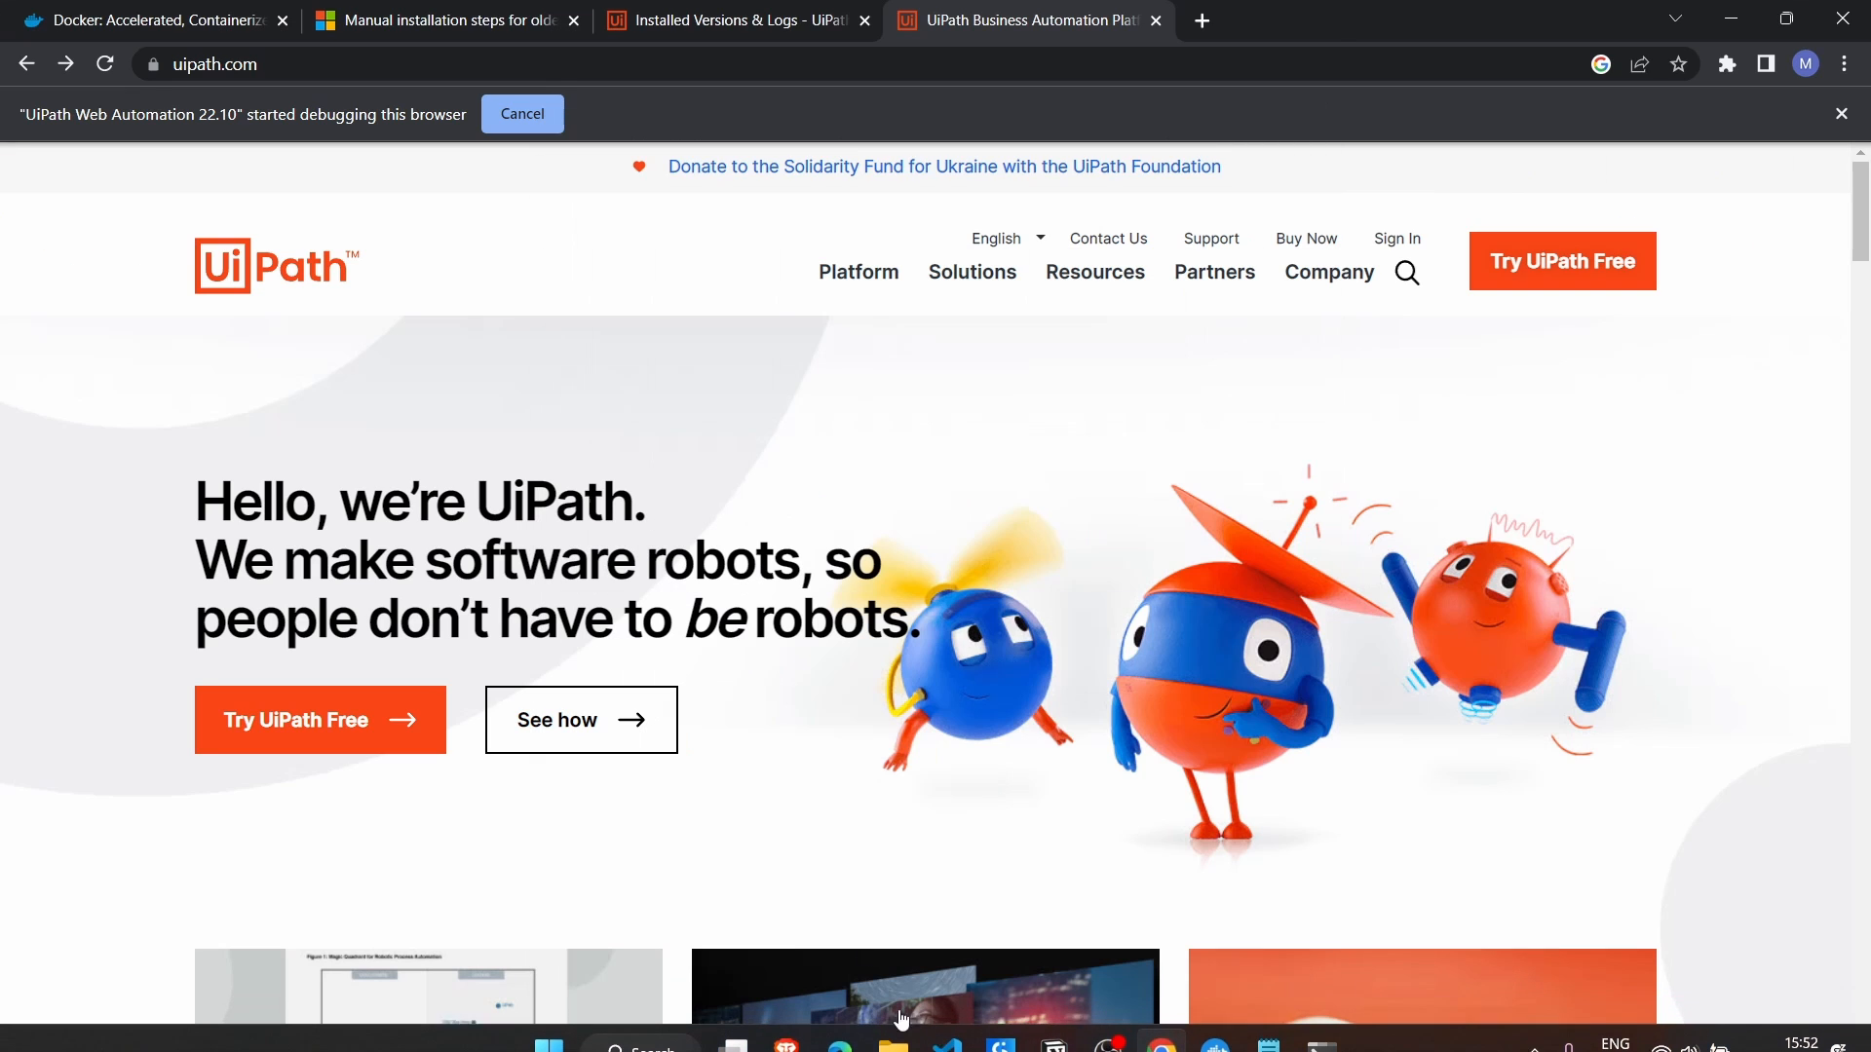
left_click(1155, 20)
left_click(1752, 10)
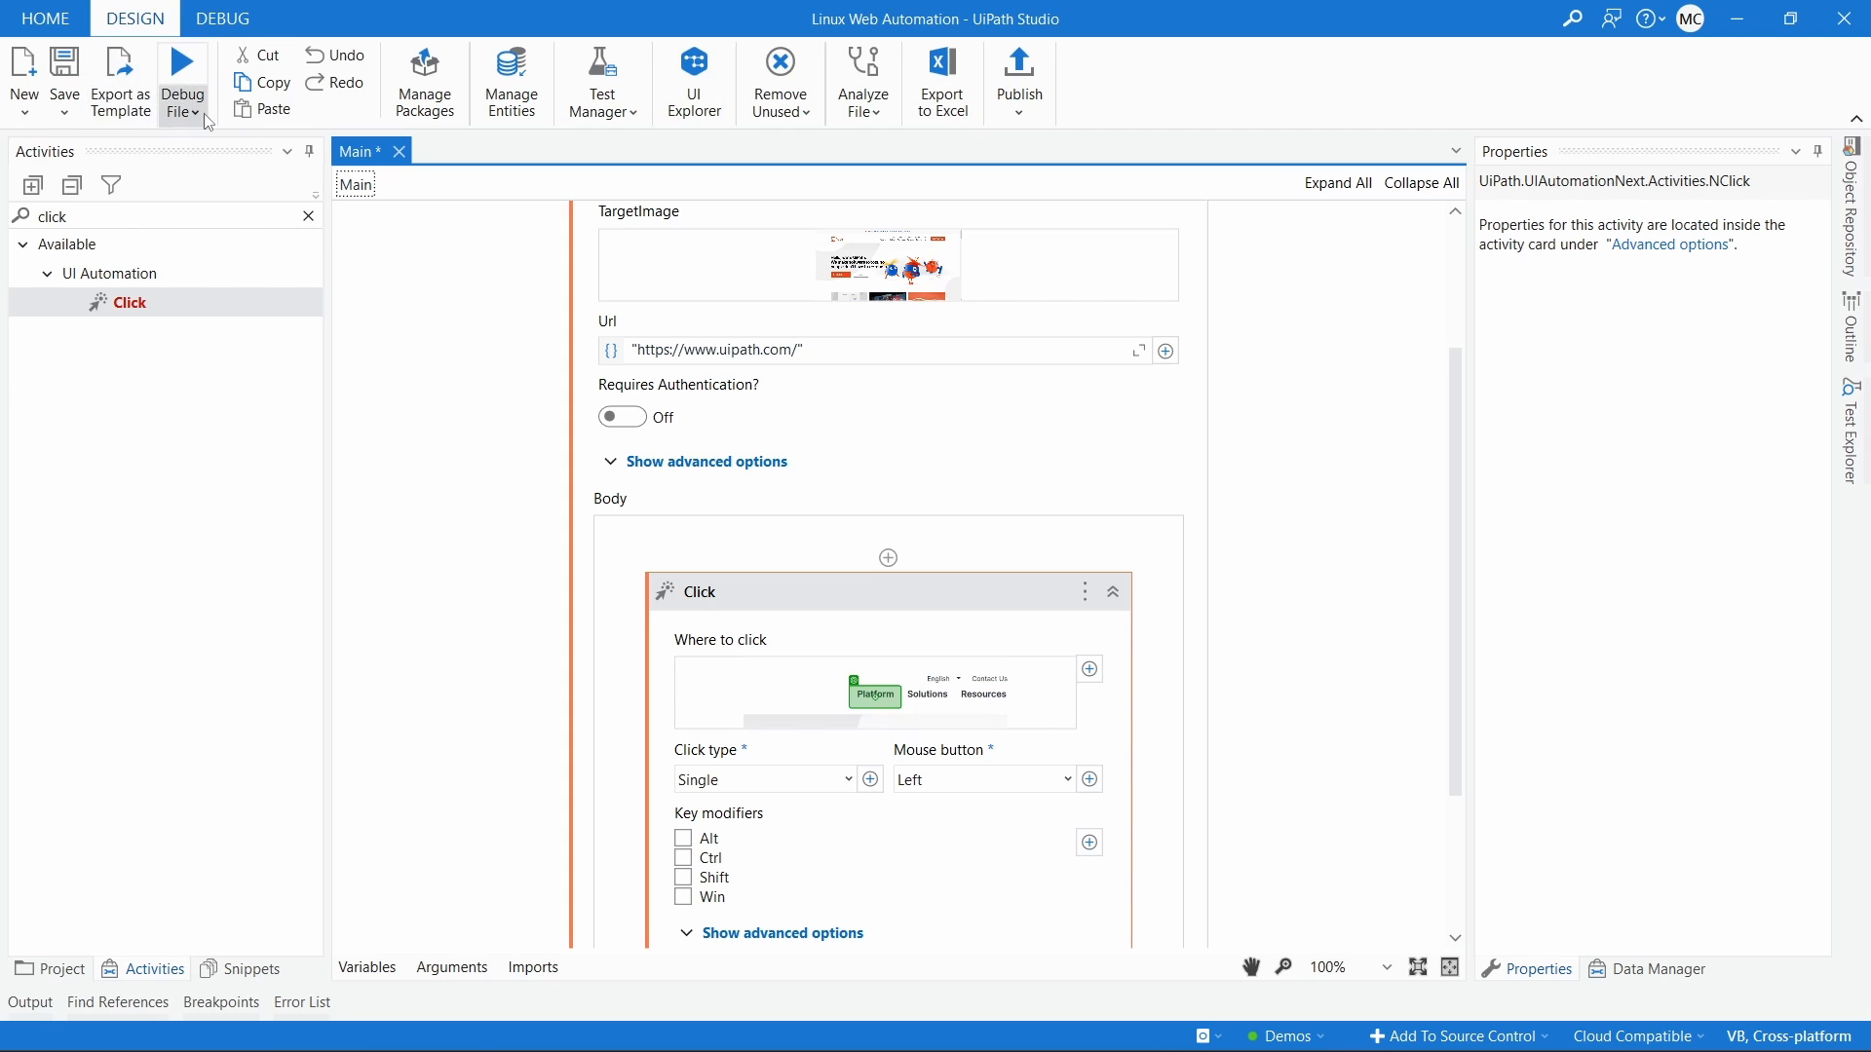
left_click(199, 112)
left_click(215, 145)
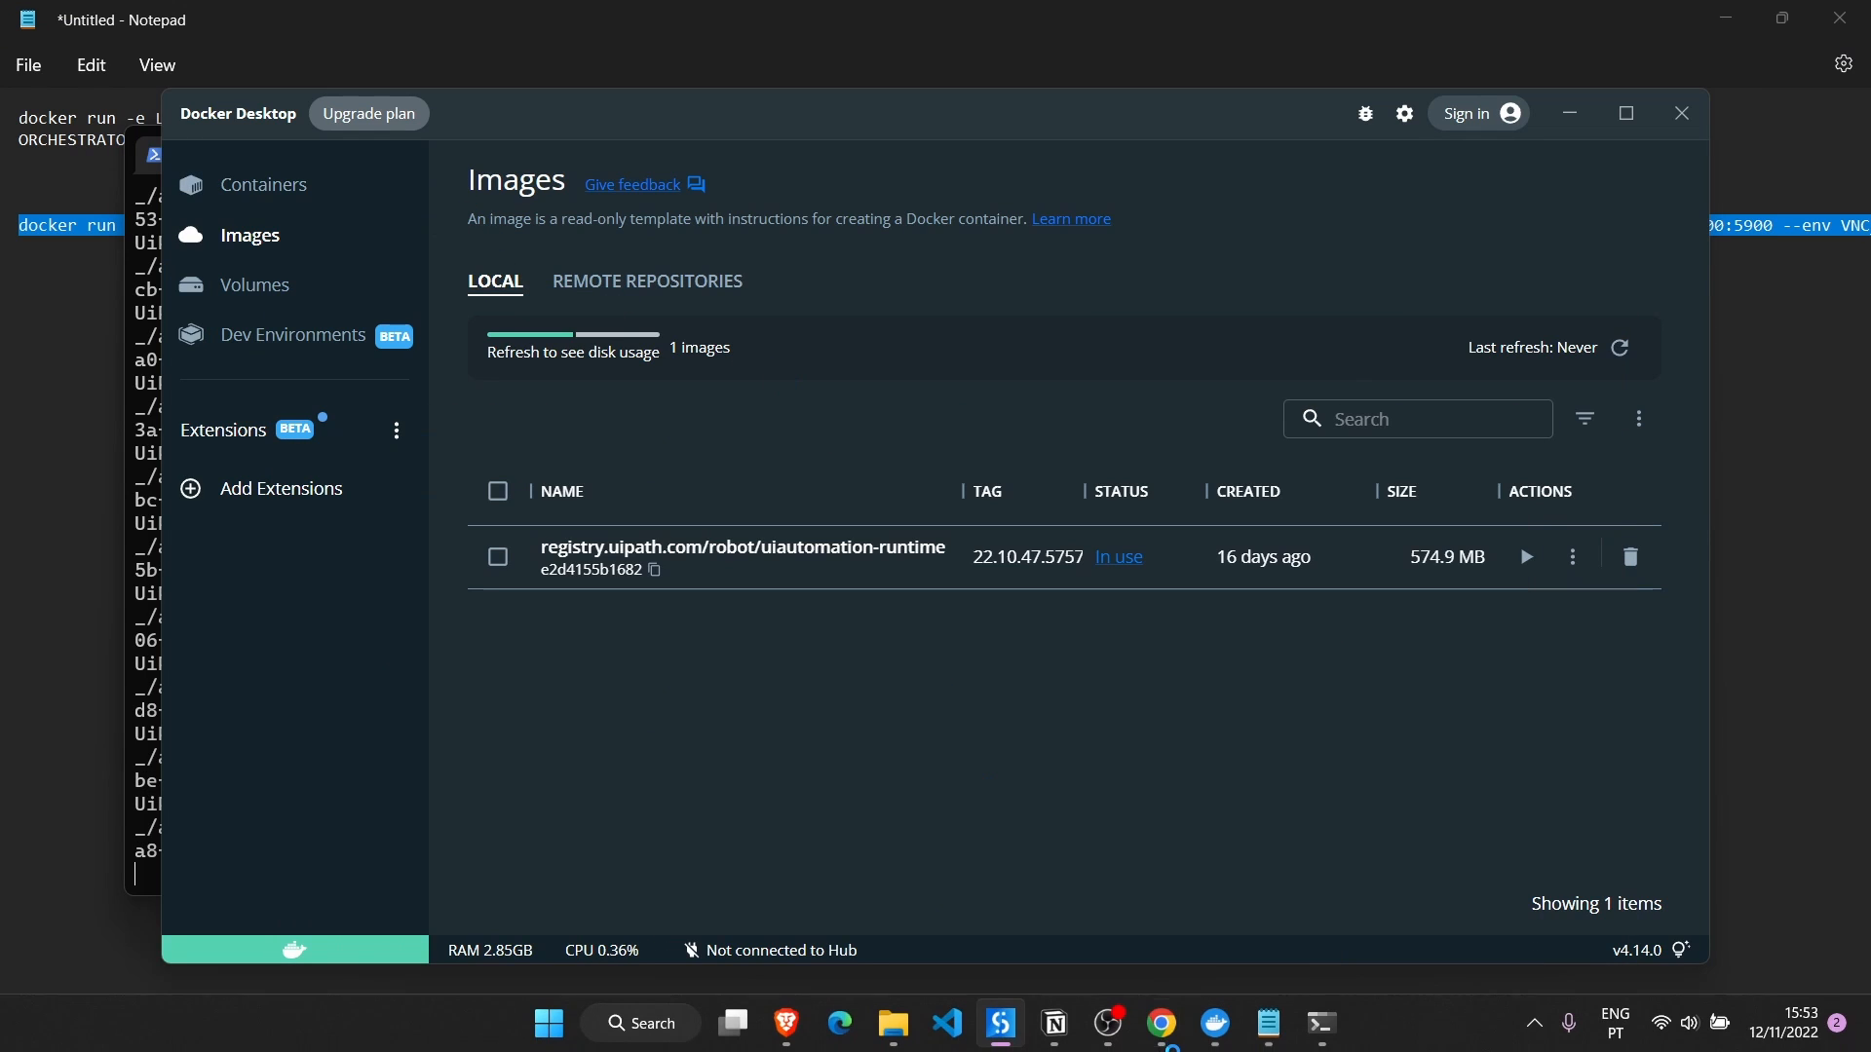
mouse_move(1163, 1023)
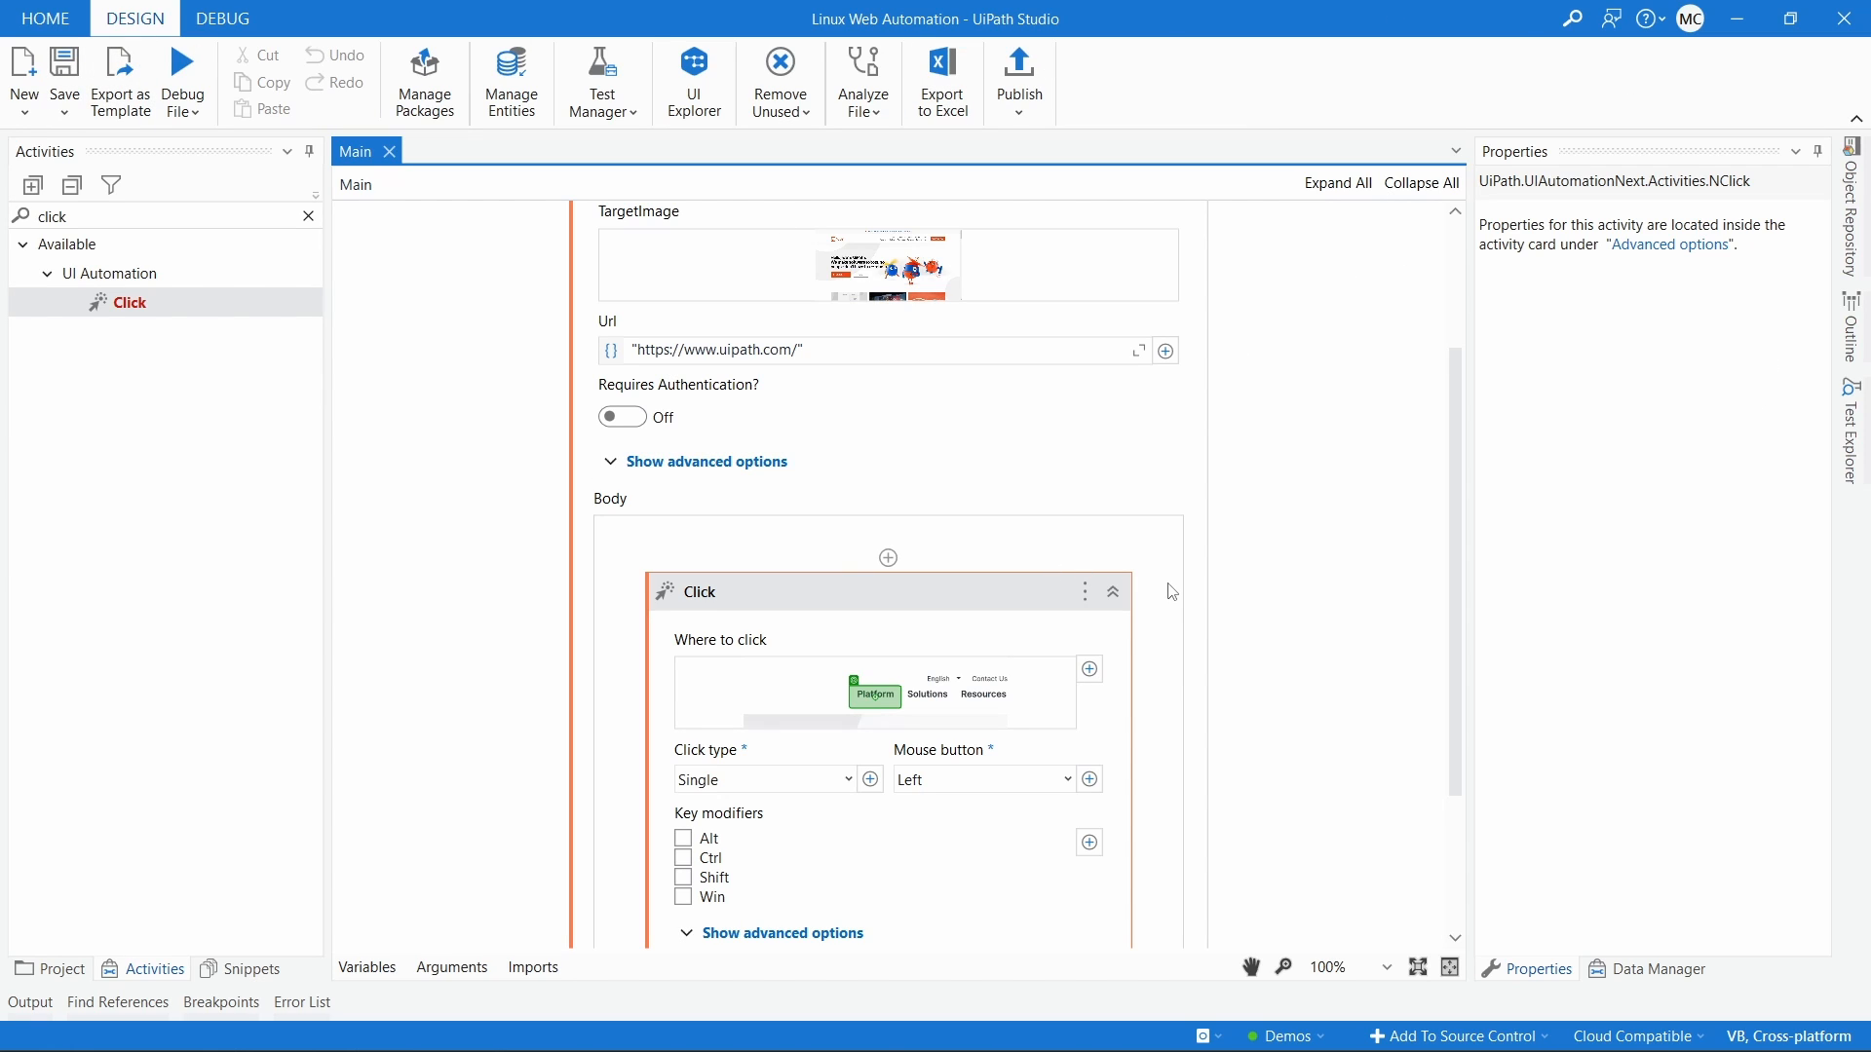
Step: Publish the project as package Linux.Web.Automation version 1.0.1 to the Orchestrator Tenant Processes Feed
left_click(1020, 78)
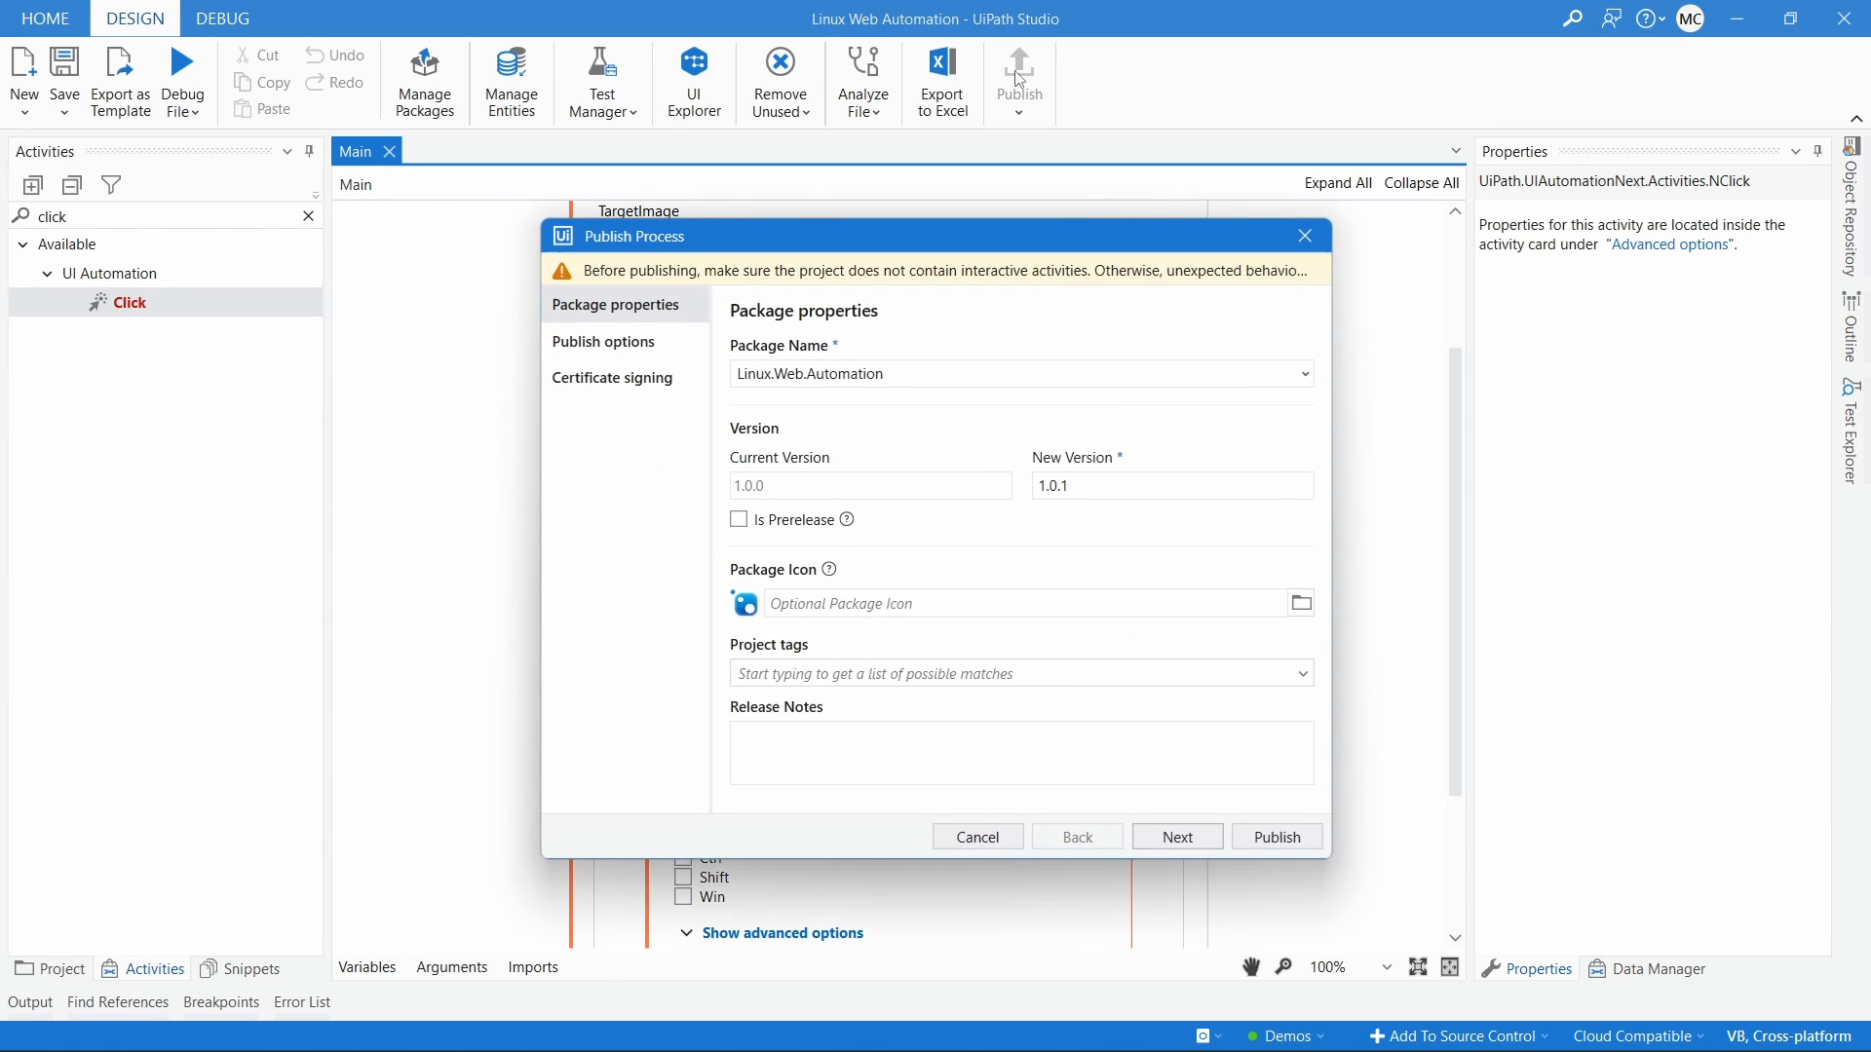
left_click(633, 346)
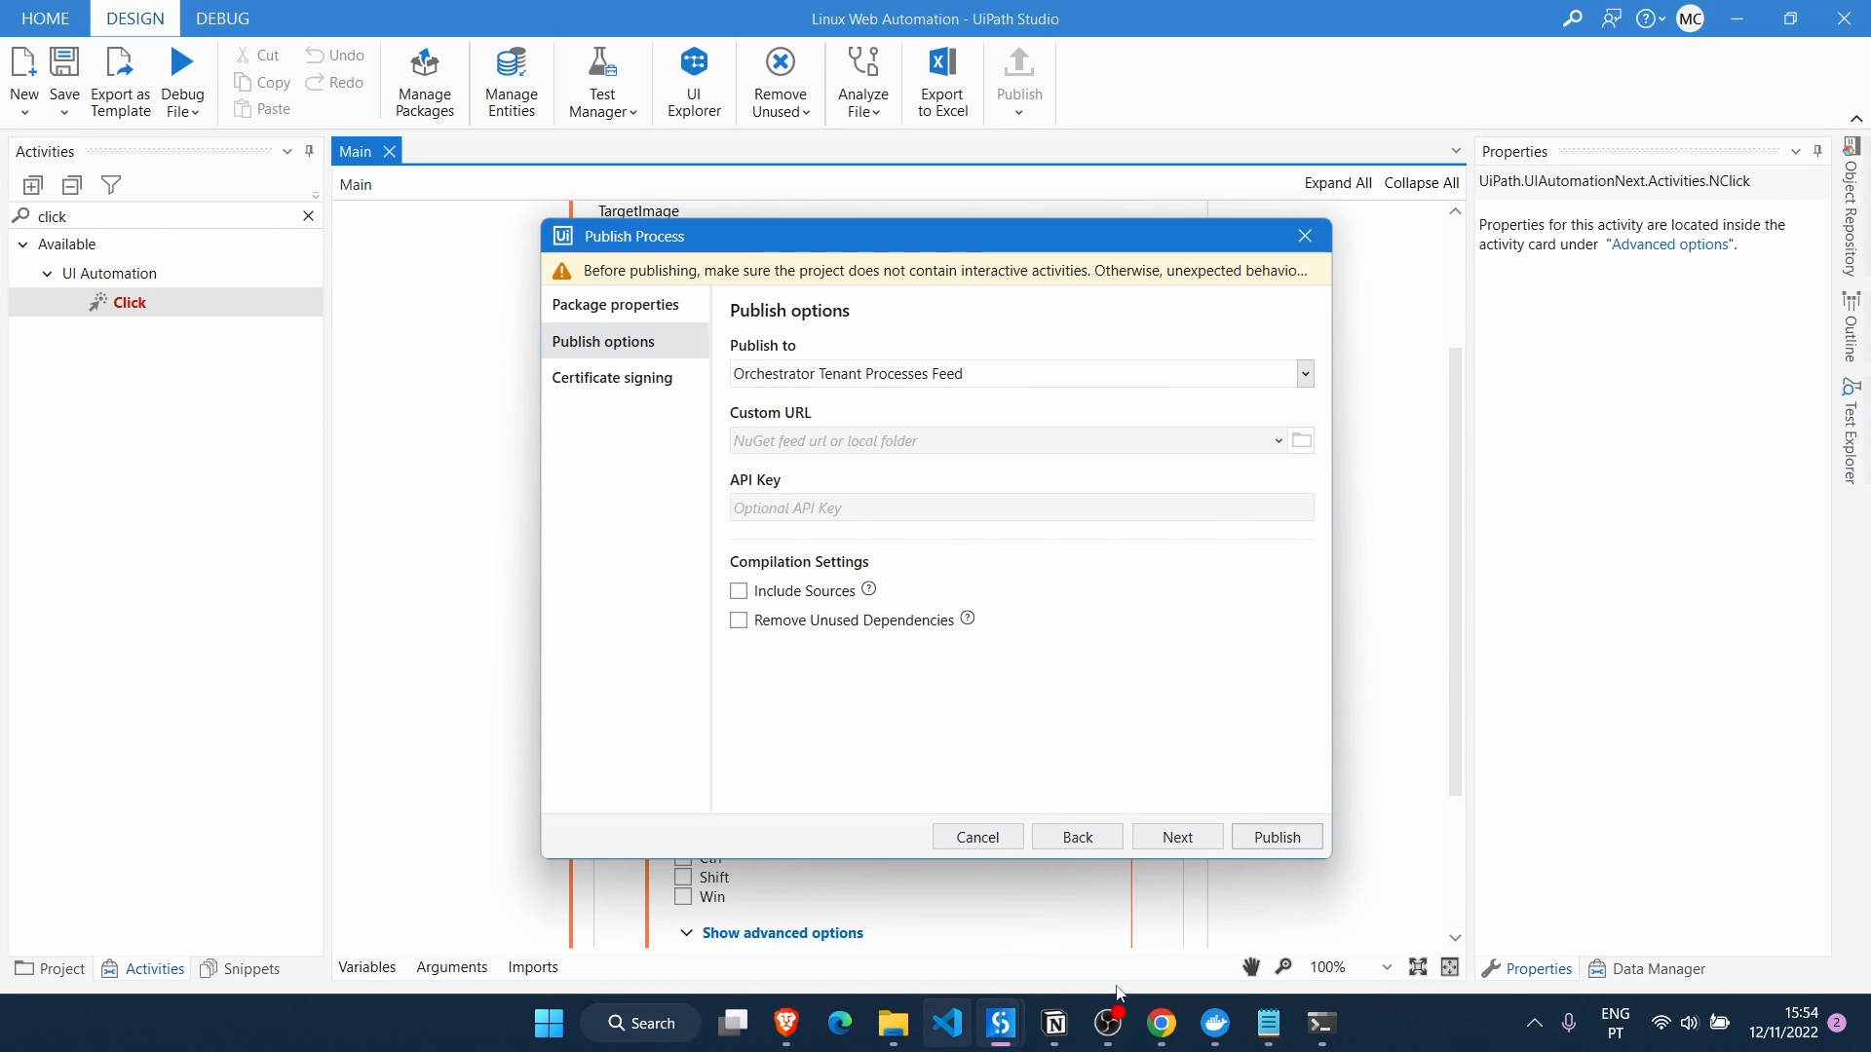
left_click(1160, 1021)
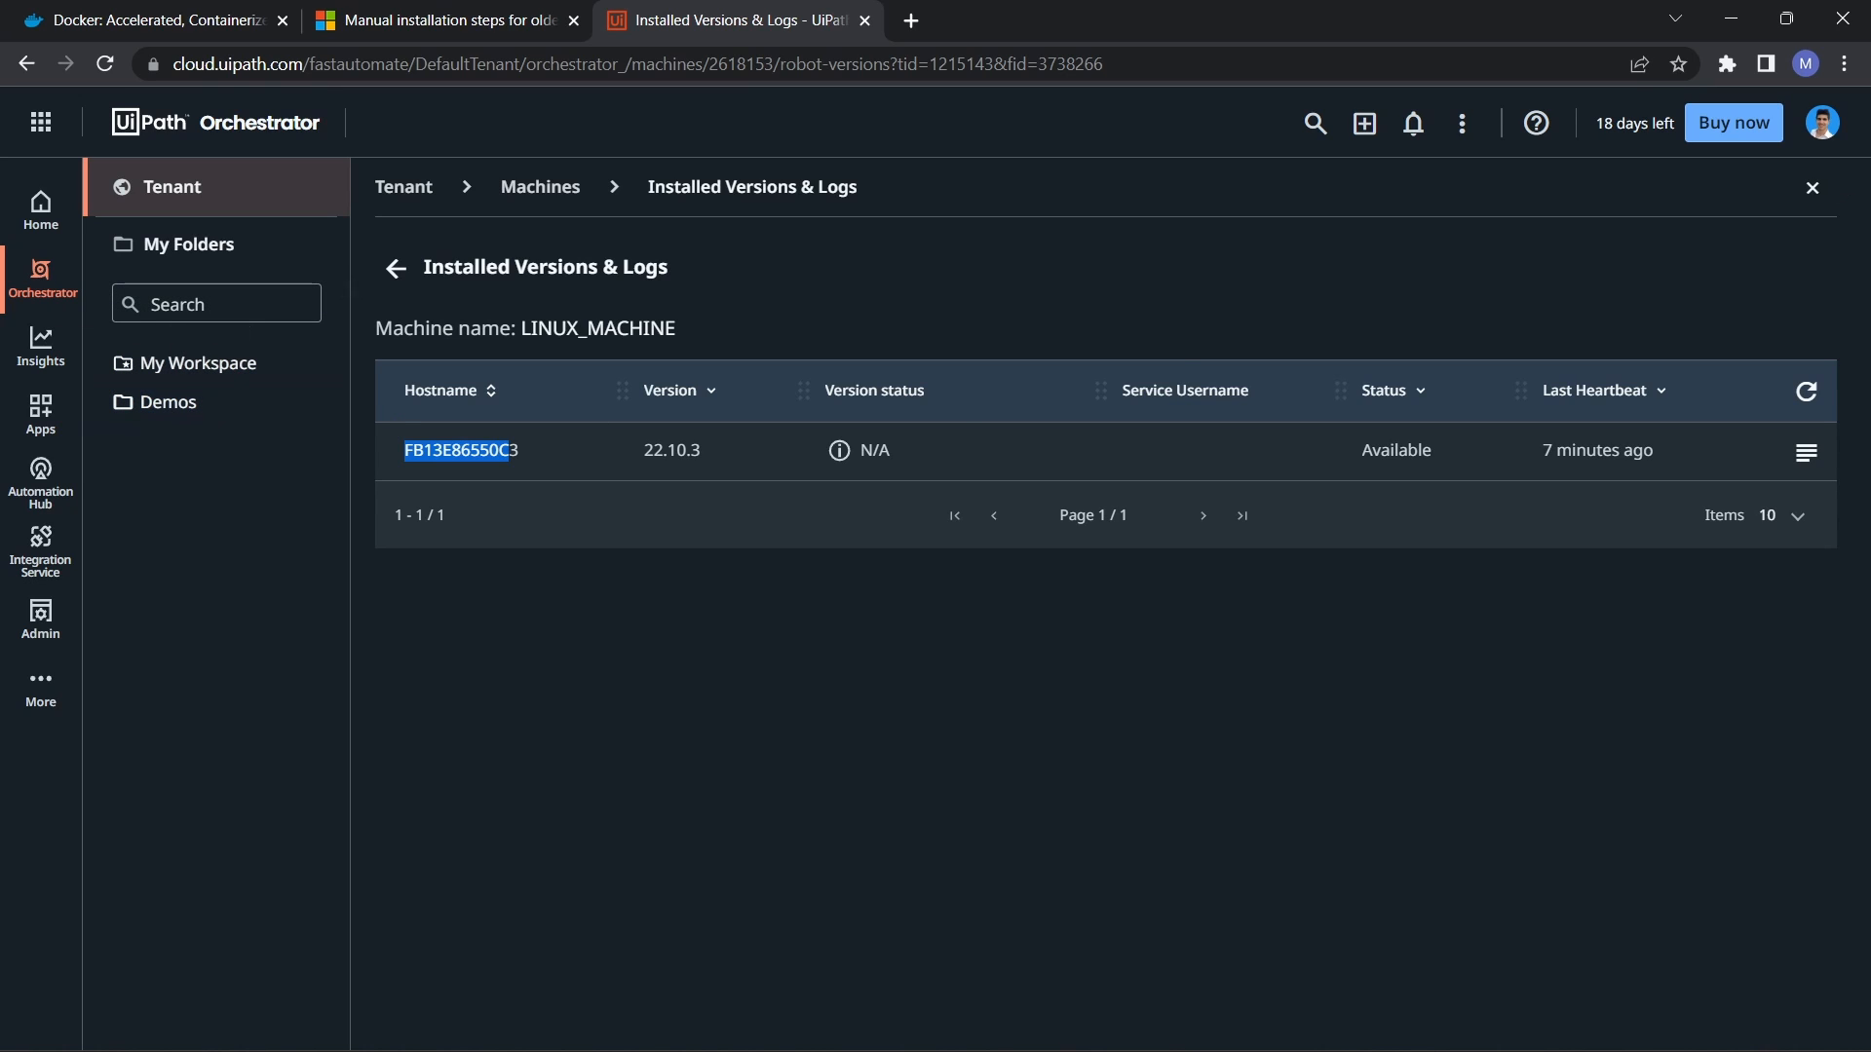
left_click(1732, 19)
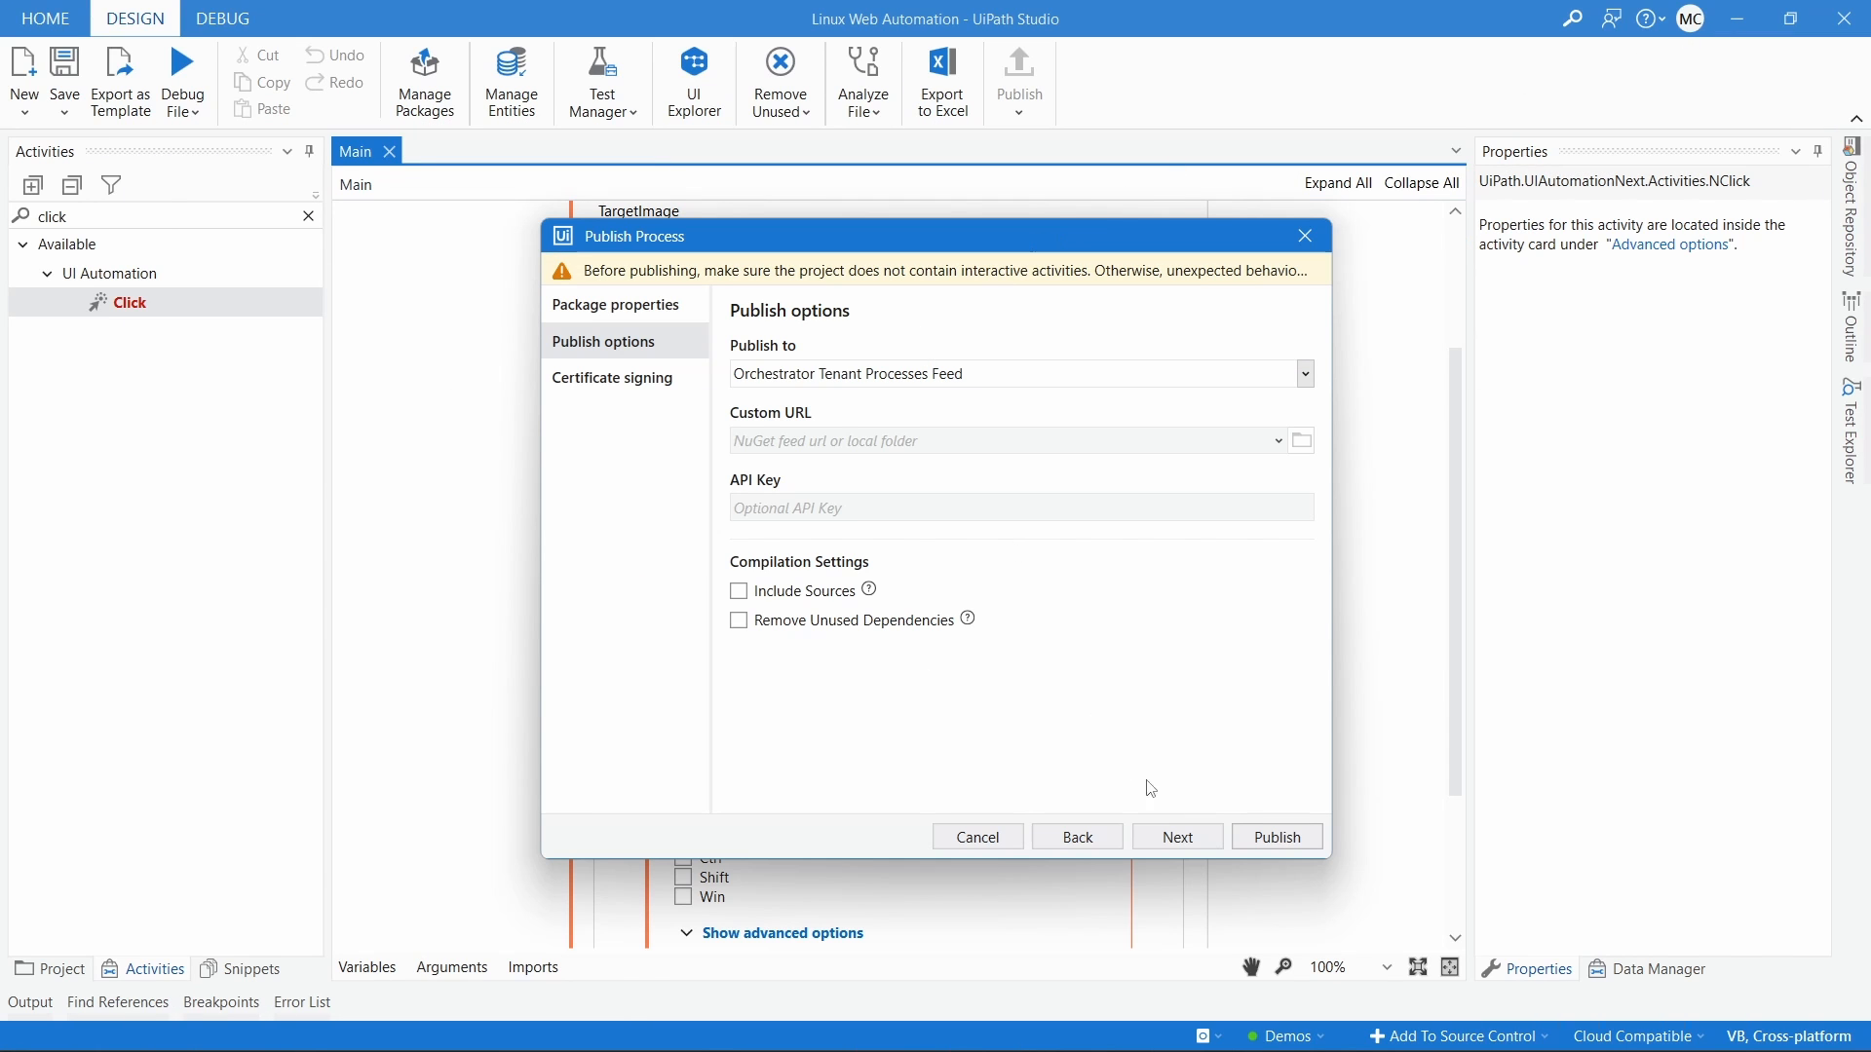
left_click(1310, 840)
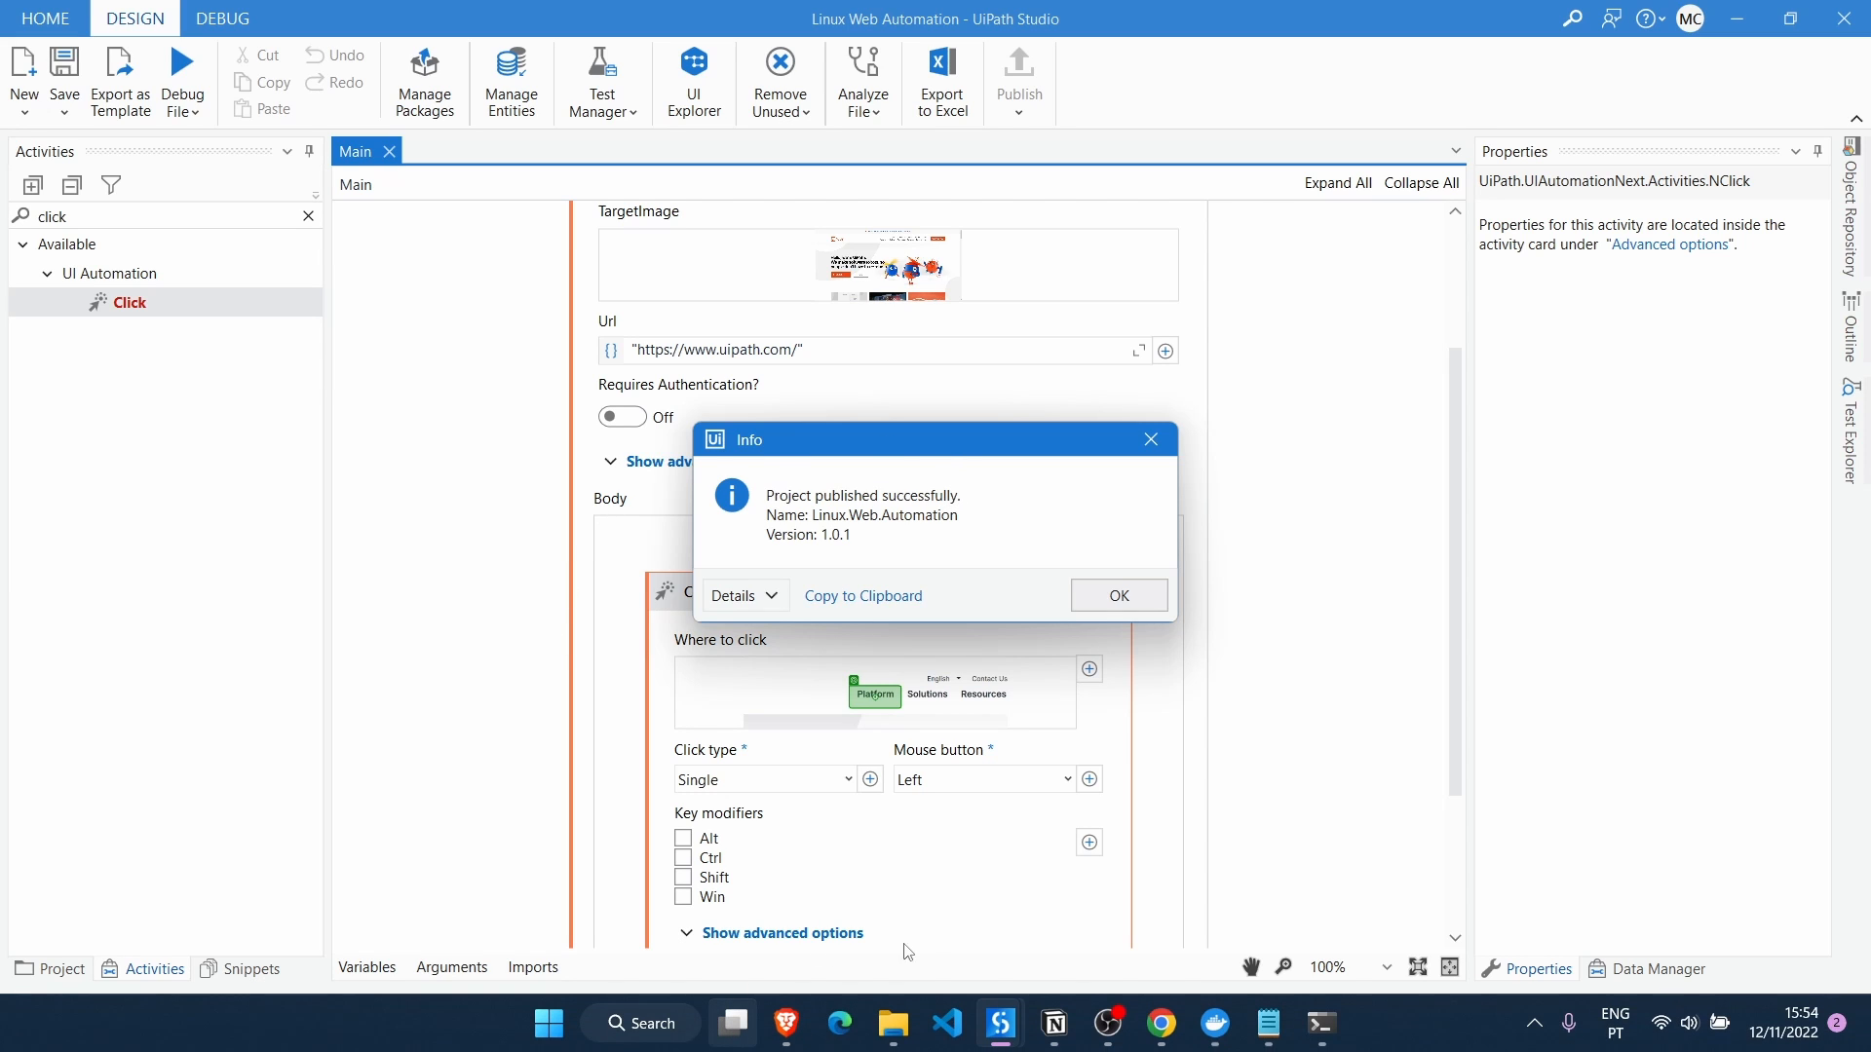
left_click(1120, 594)
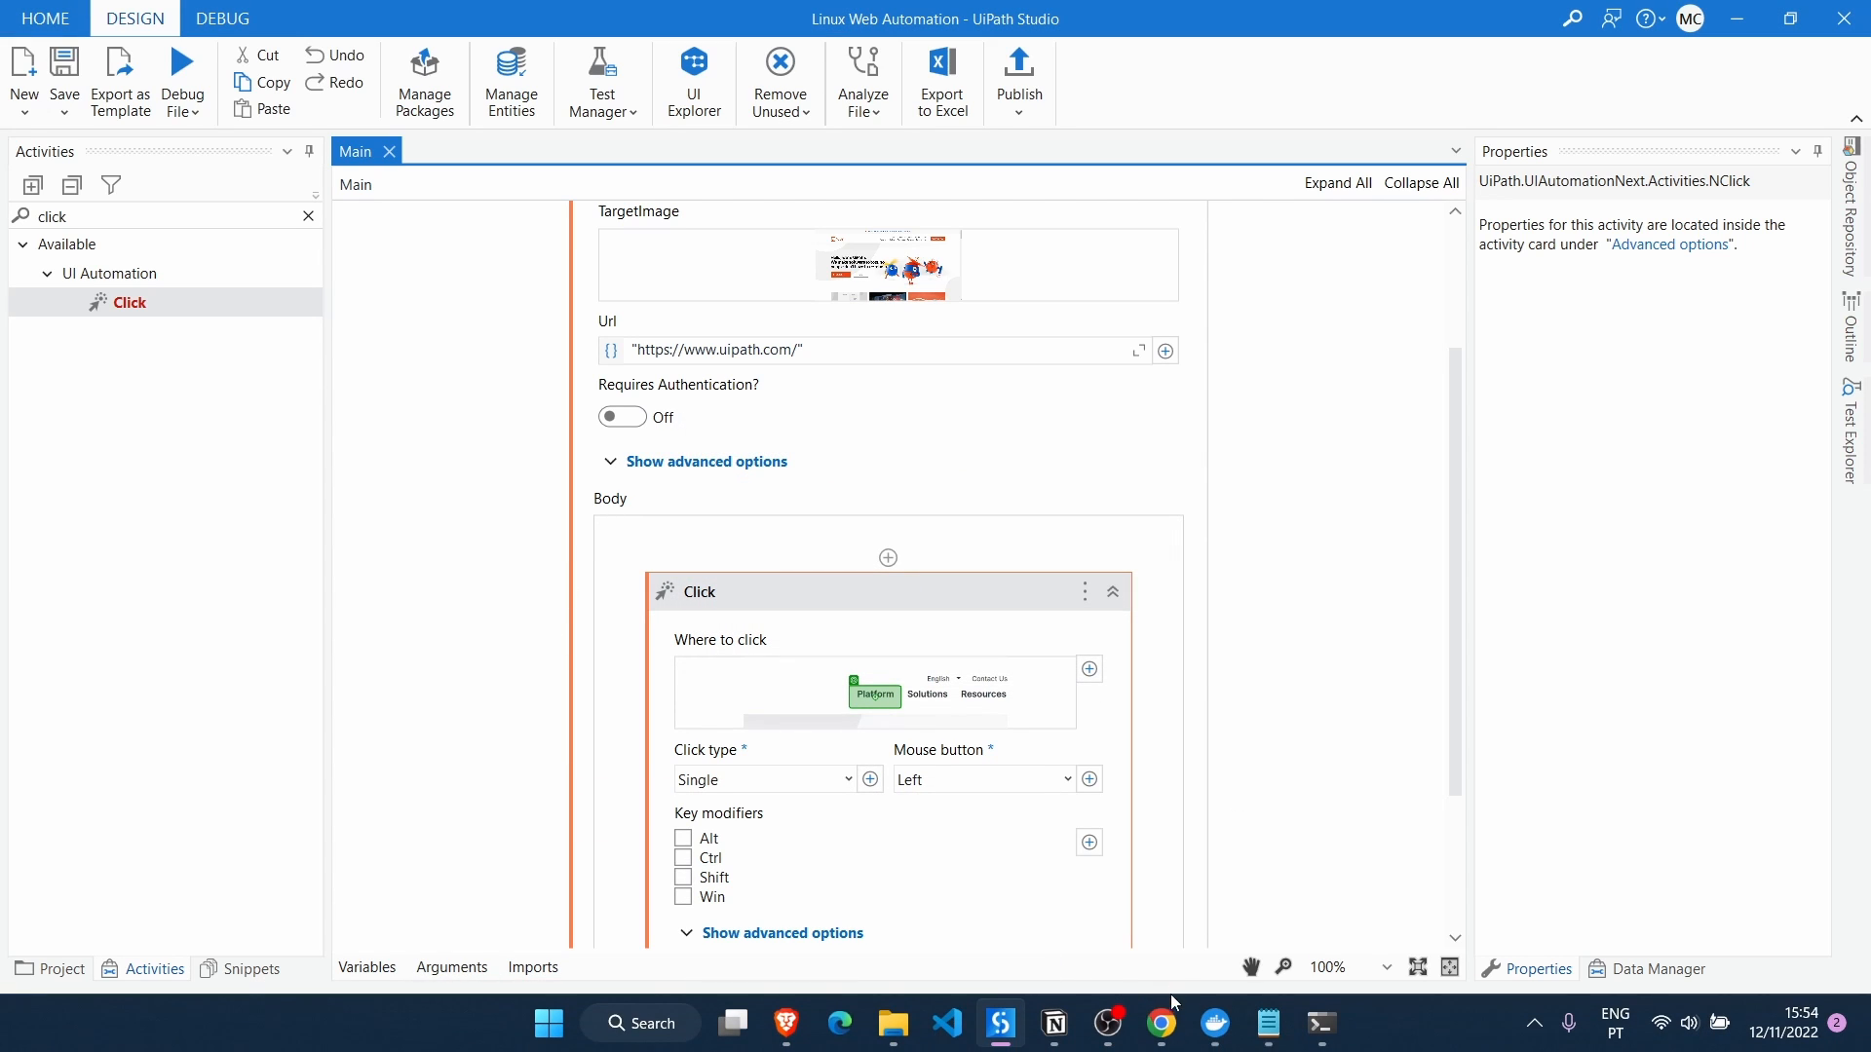
Step: Switch to Orchestrator in Chrome and add a process to the Demos folder from package Linux.Web.Automation version 1.0.1, keeping the default settings
left_click(1162, 1043)
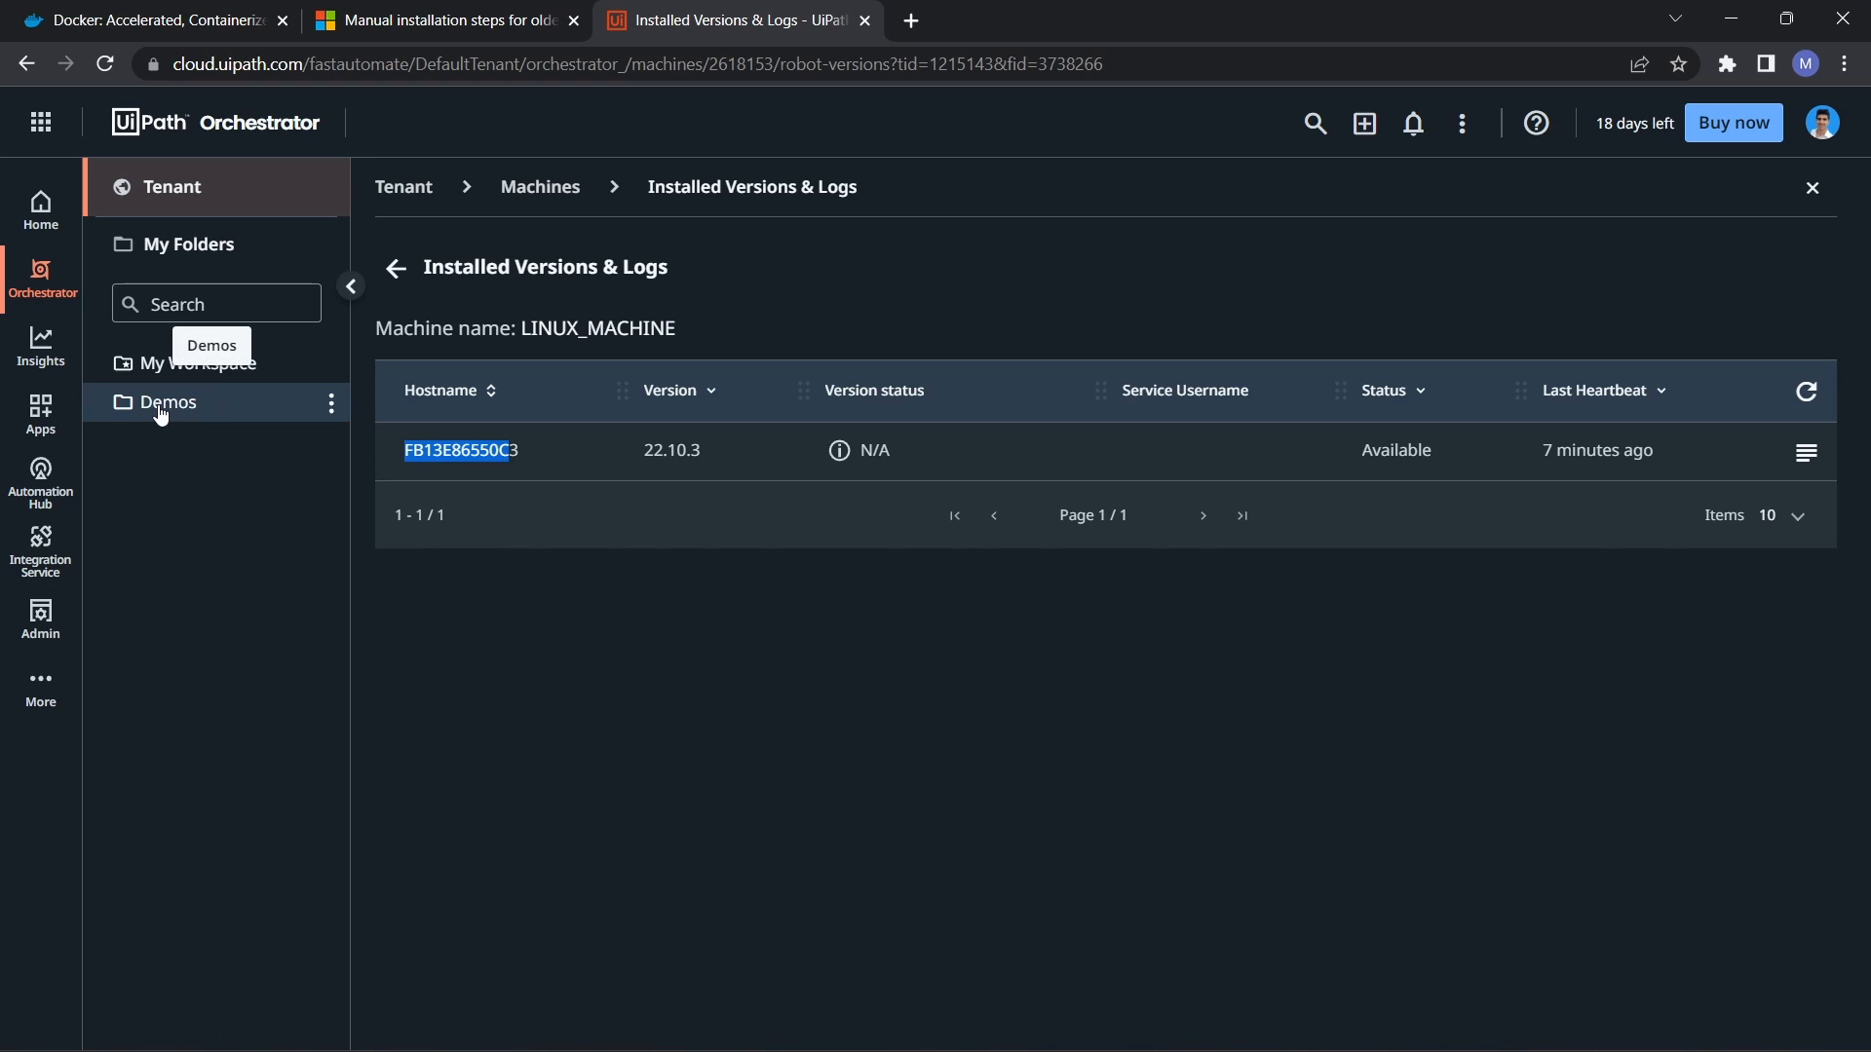
left_click(220, 420)
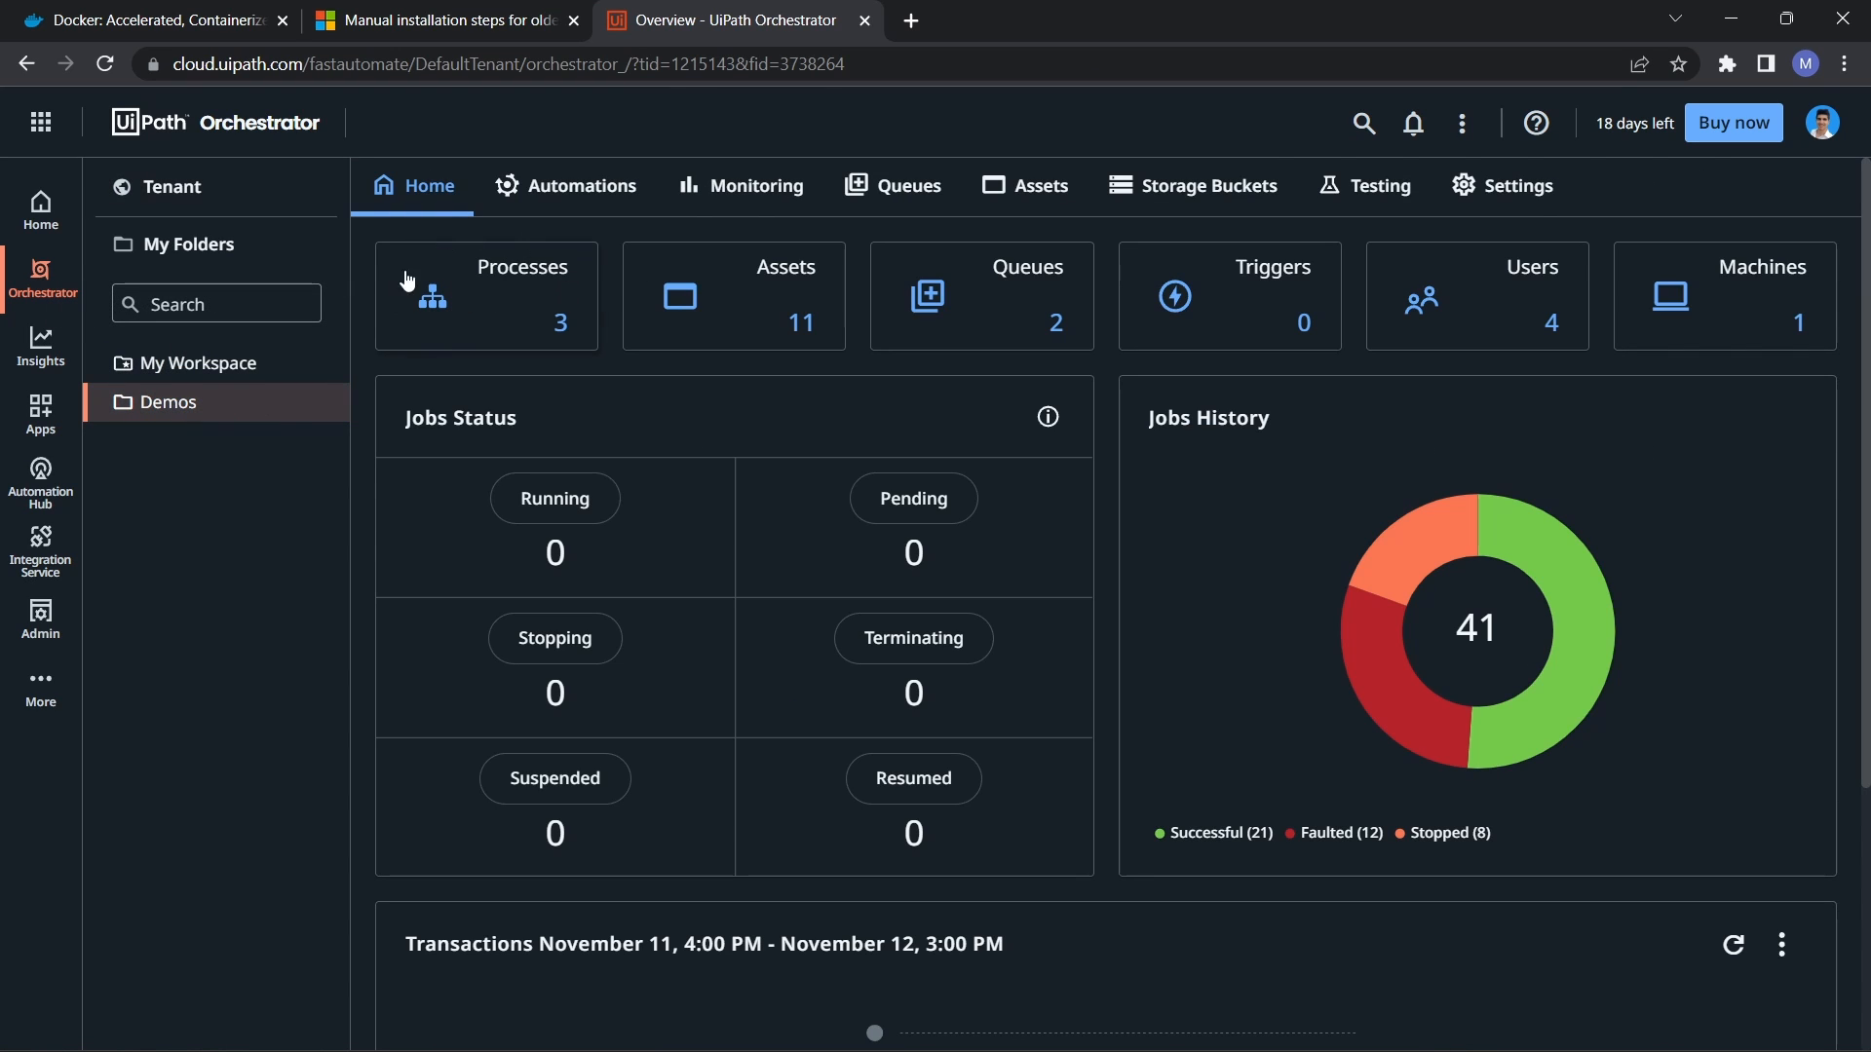
left_click(509, 330)
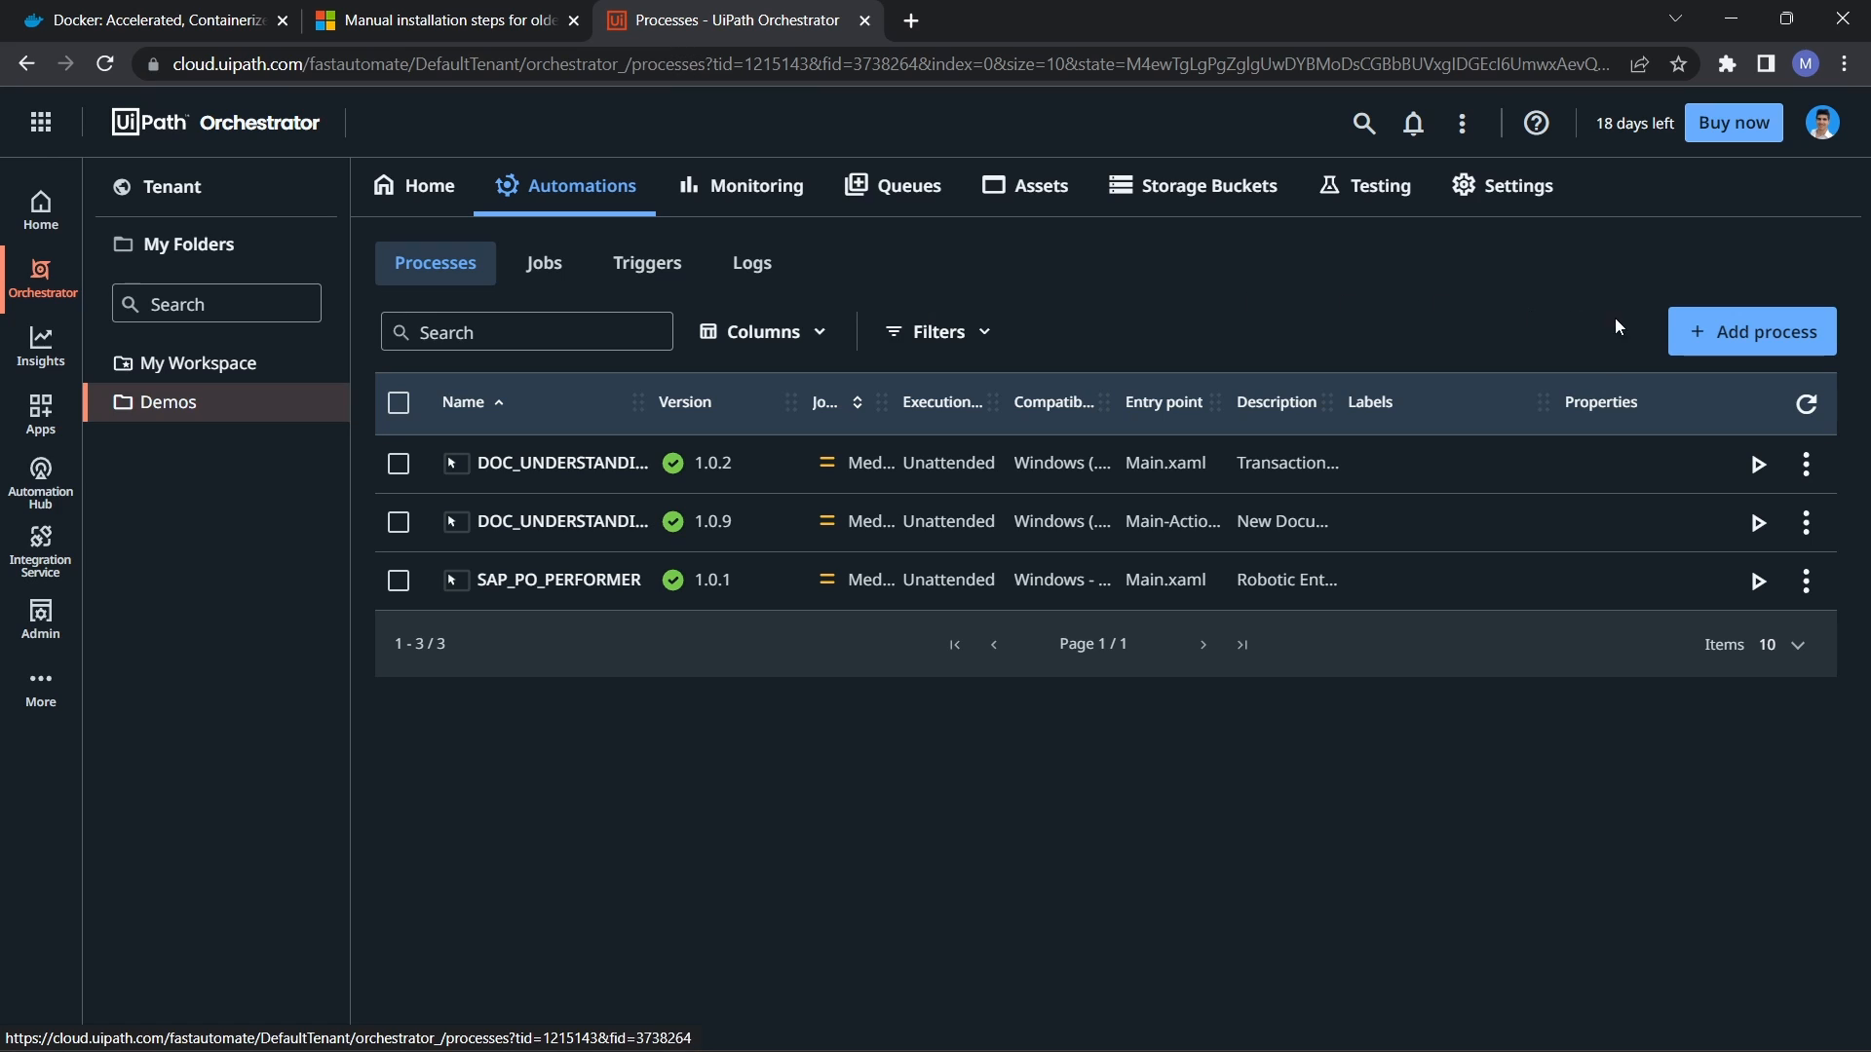
left_click(1760, 336)
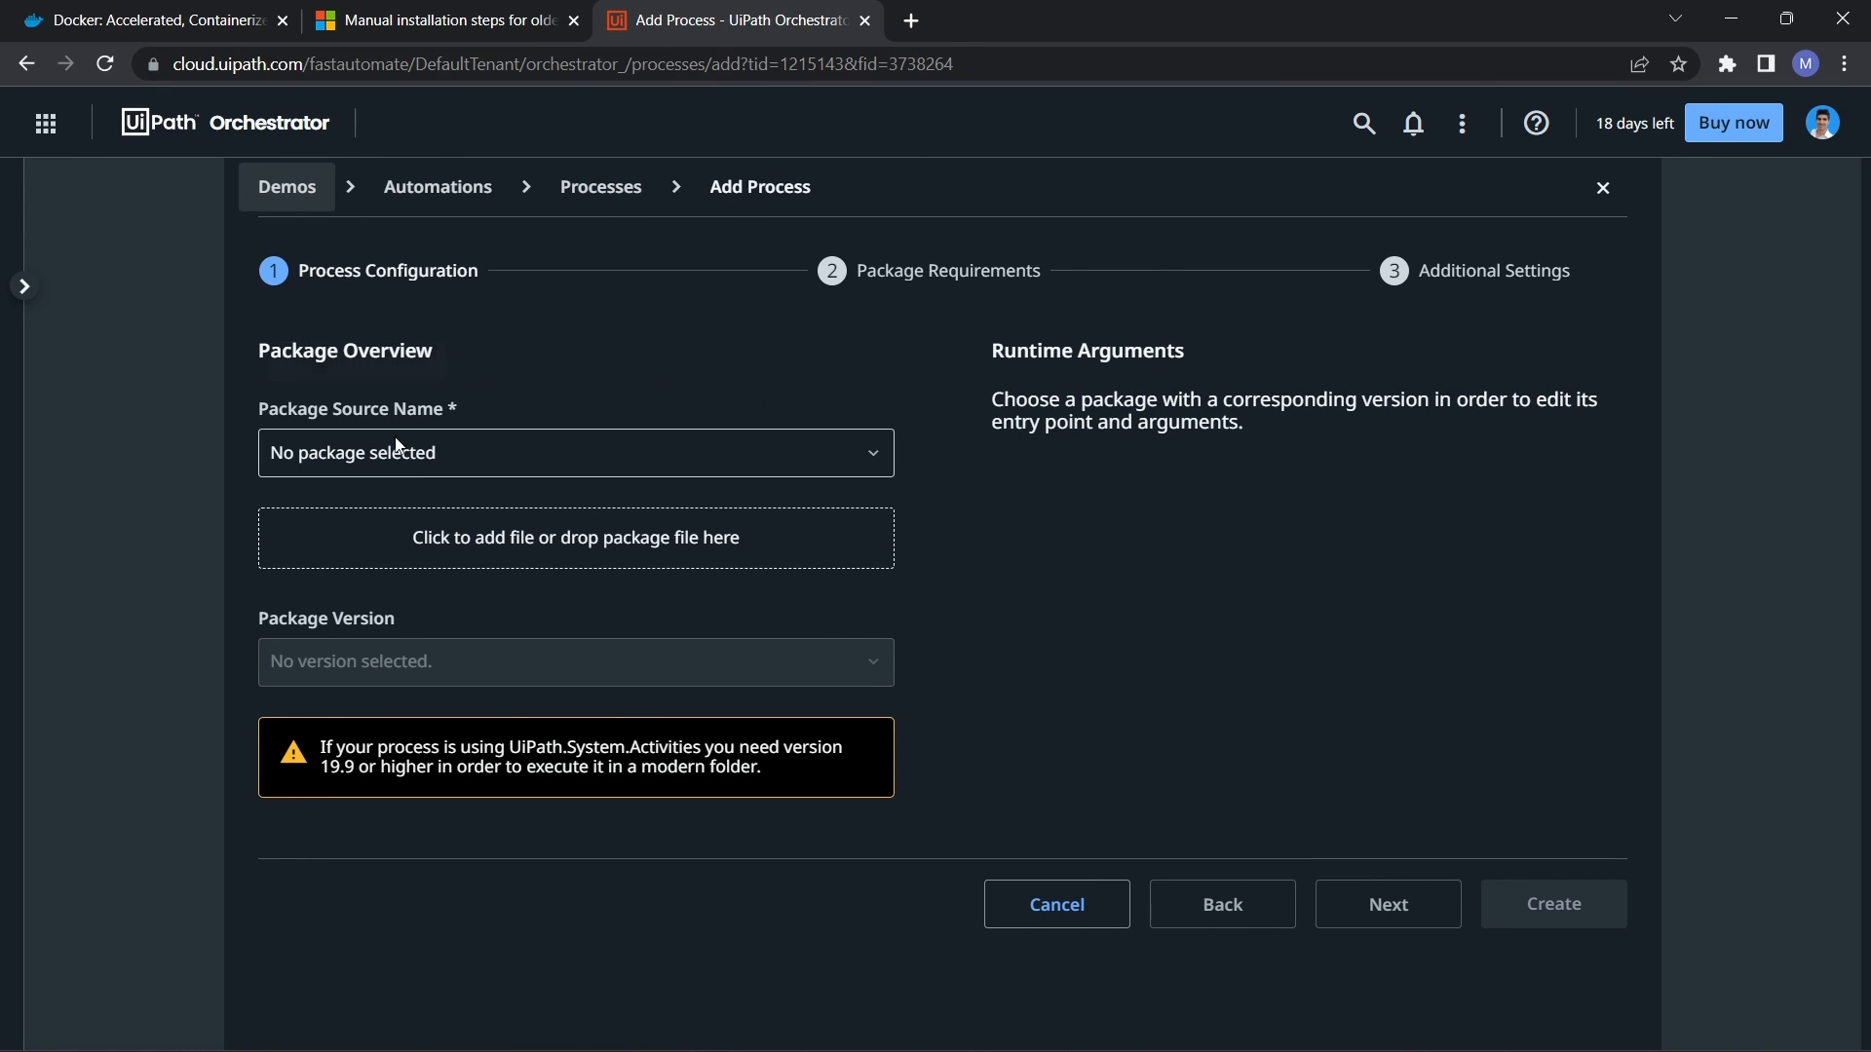
left_click(565, 456)
scroll(565, 682, "down", 3)
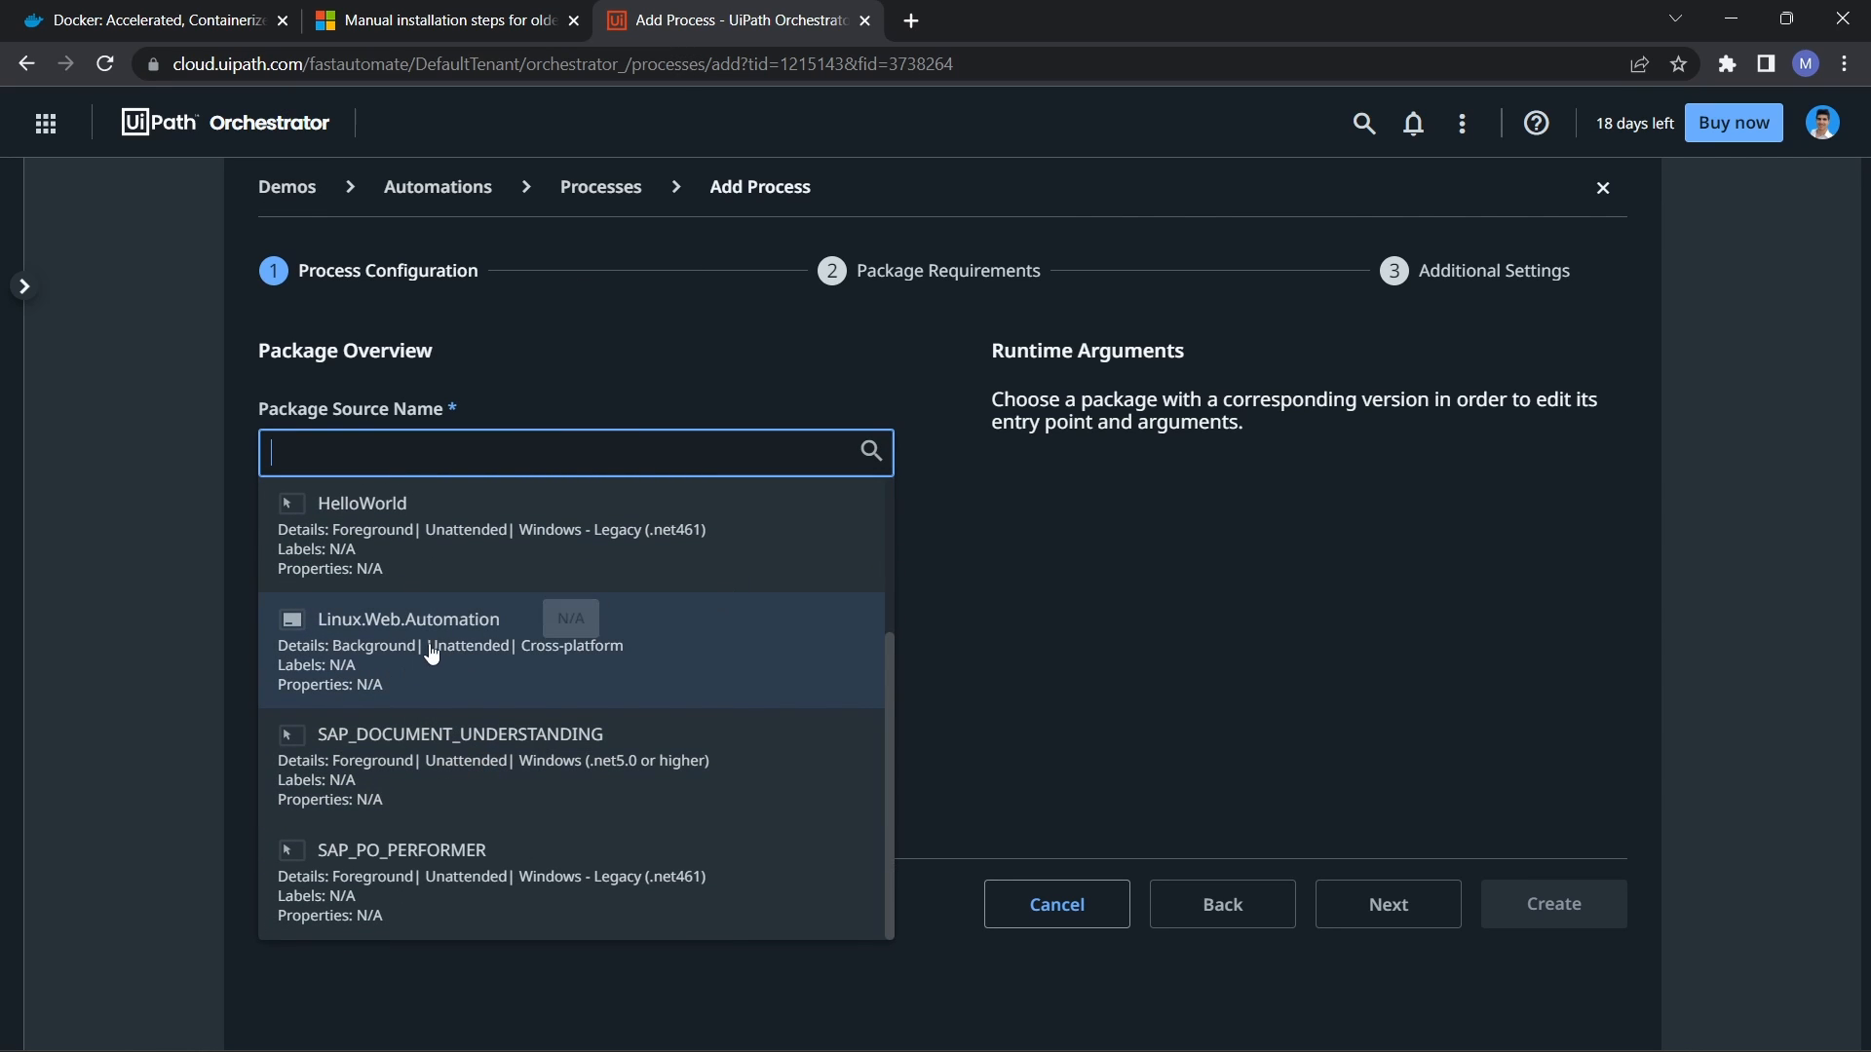
left_click(665, 661)
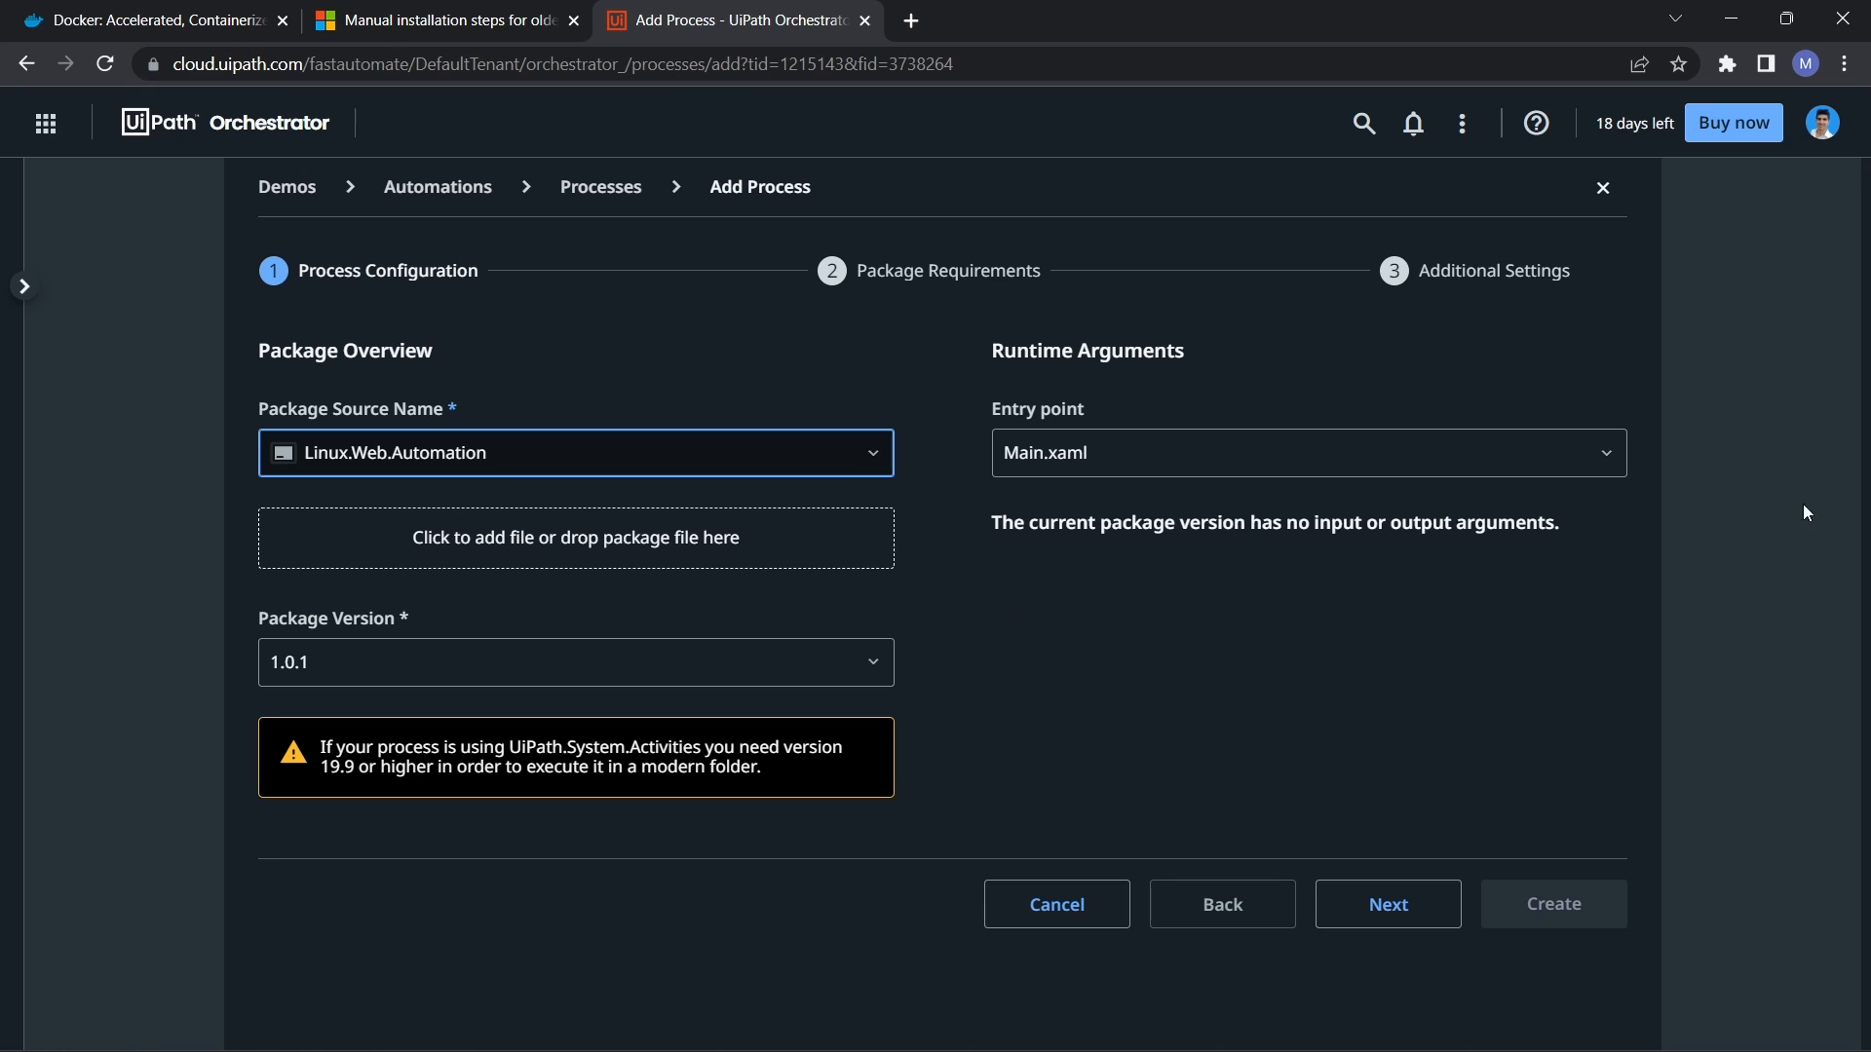
left_click(1374, 896)
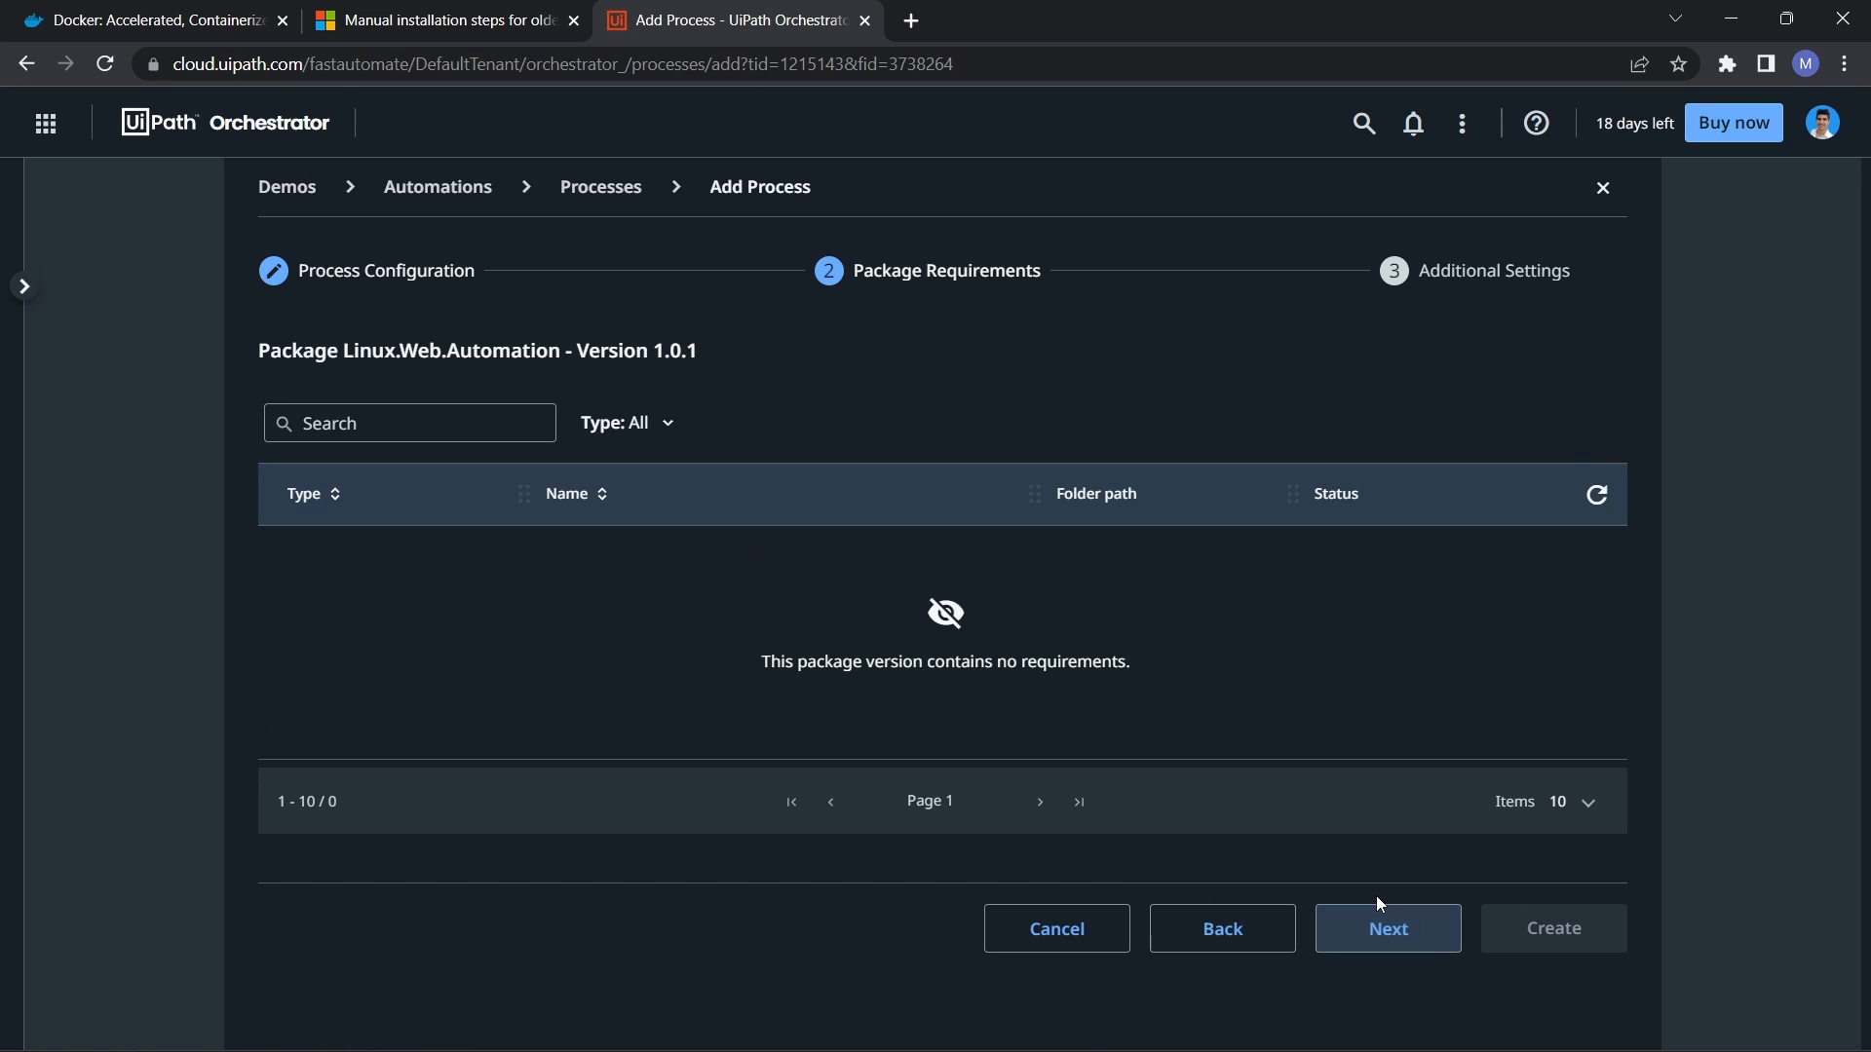
left_click(1388, 935)
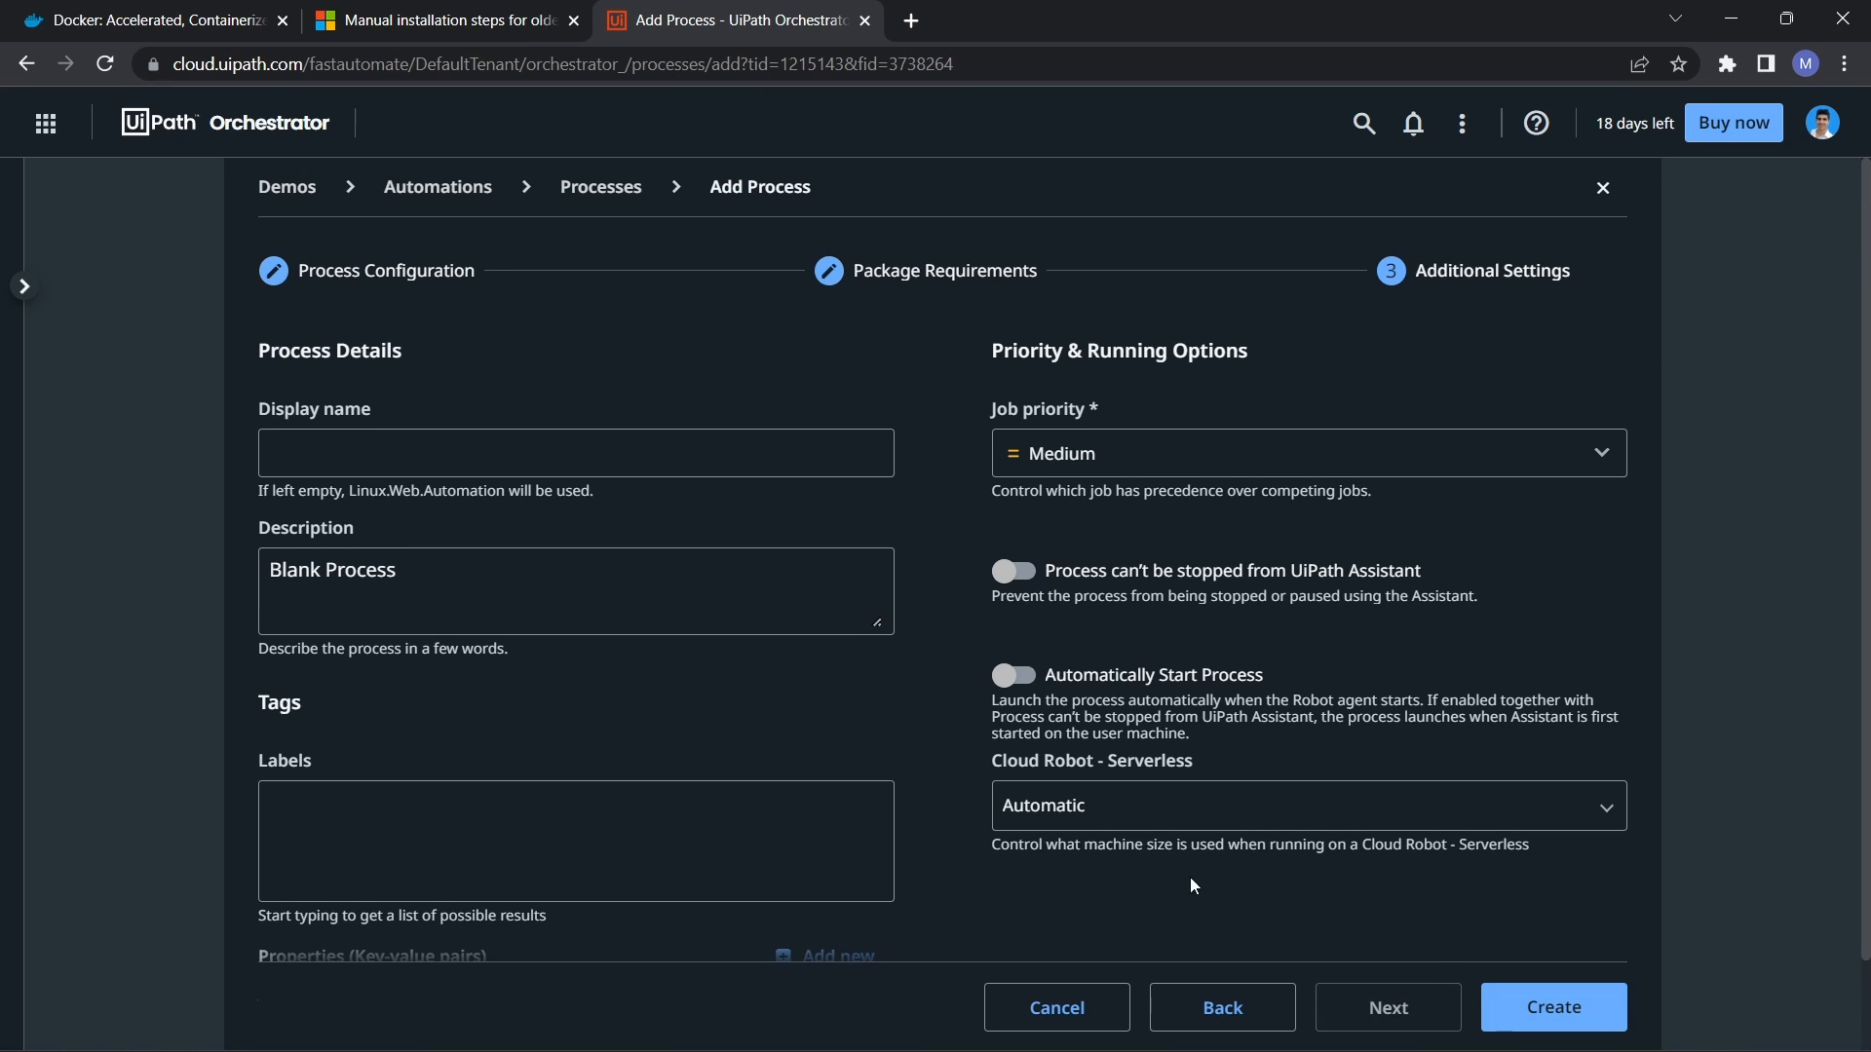
scroll(1190, 886, "down", 1)
left_click(1580, 1006)
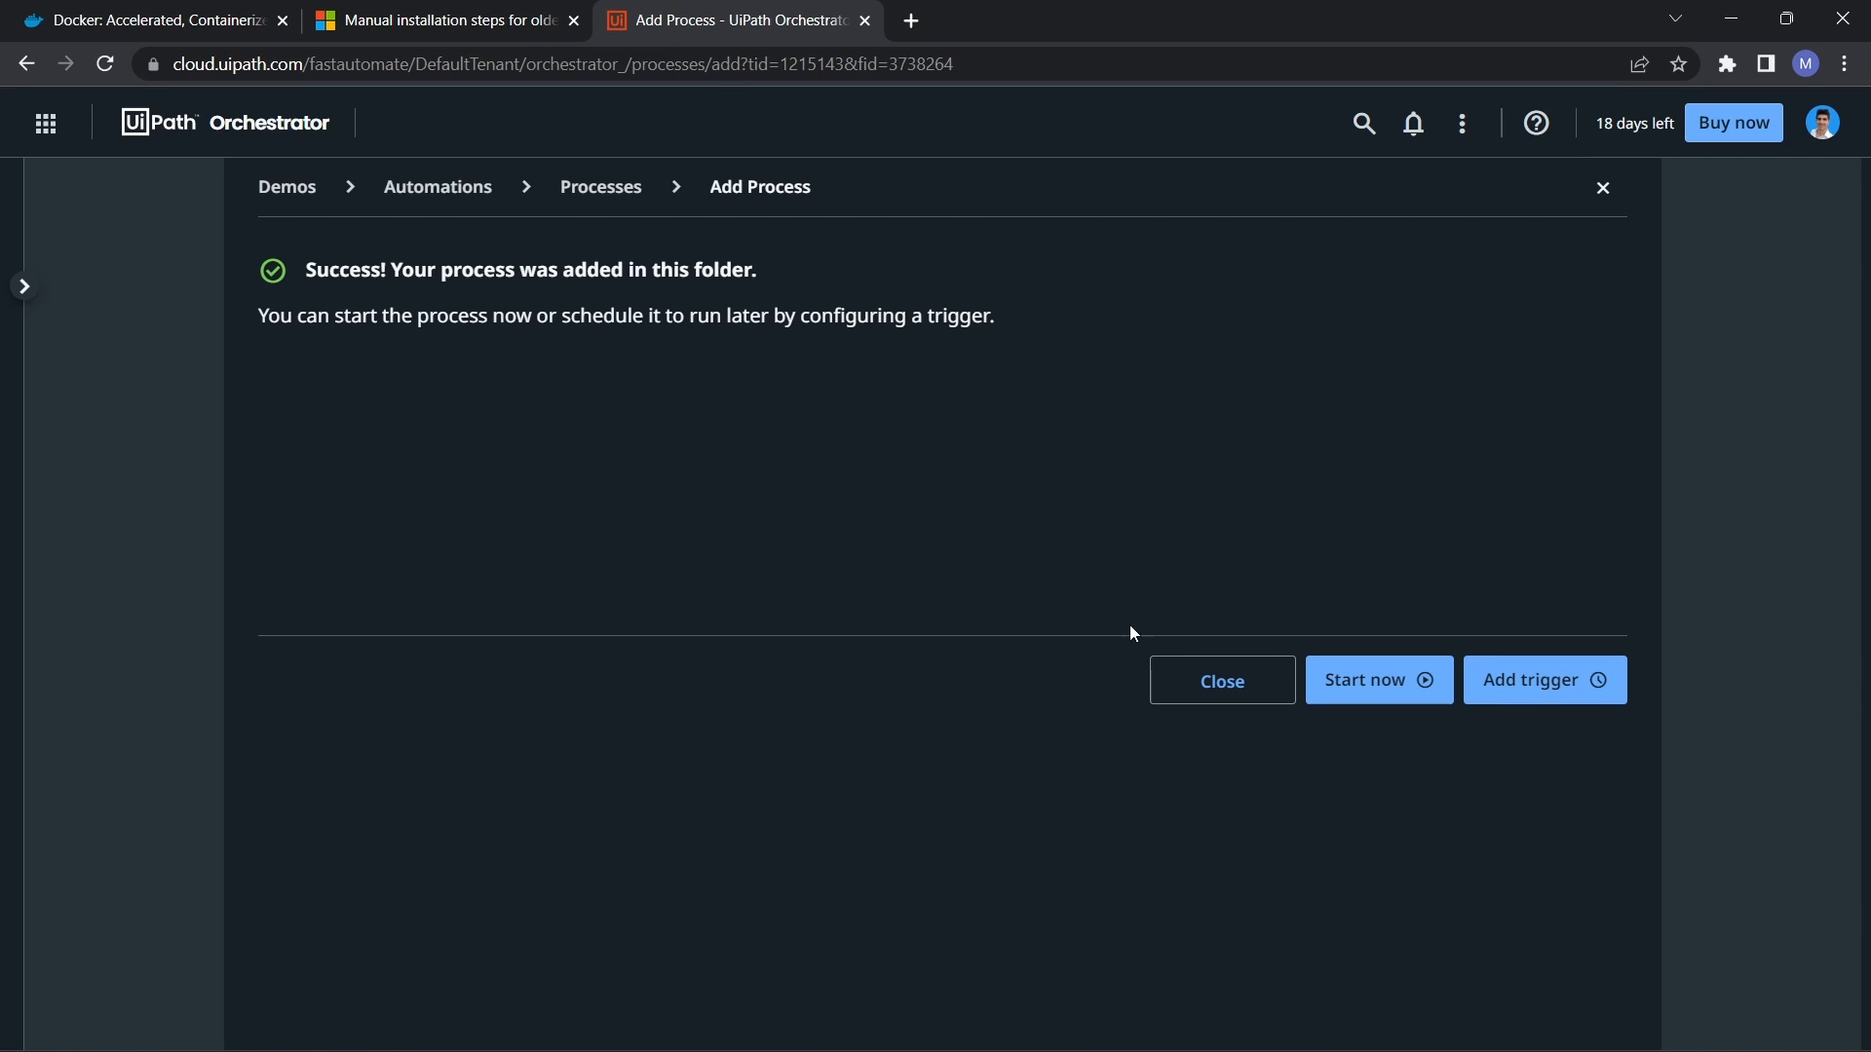
left_click(1200, 680)
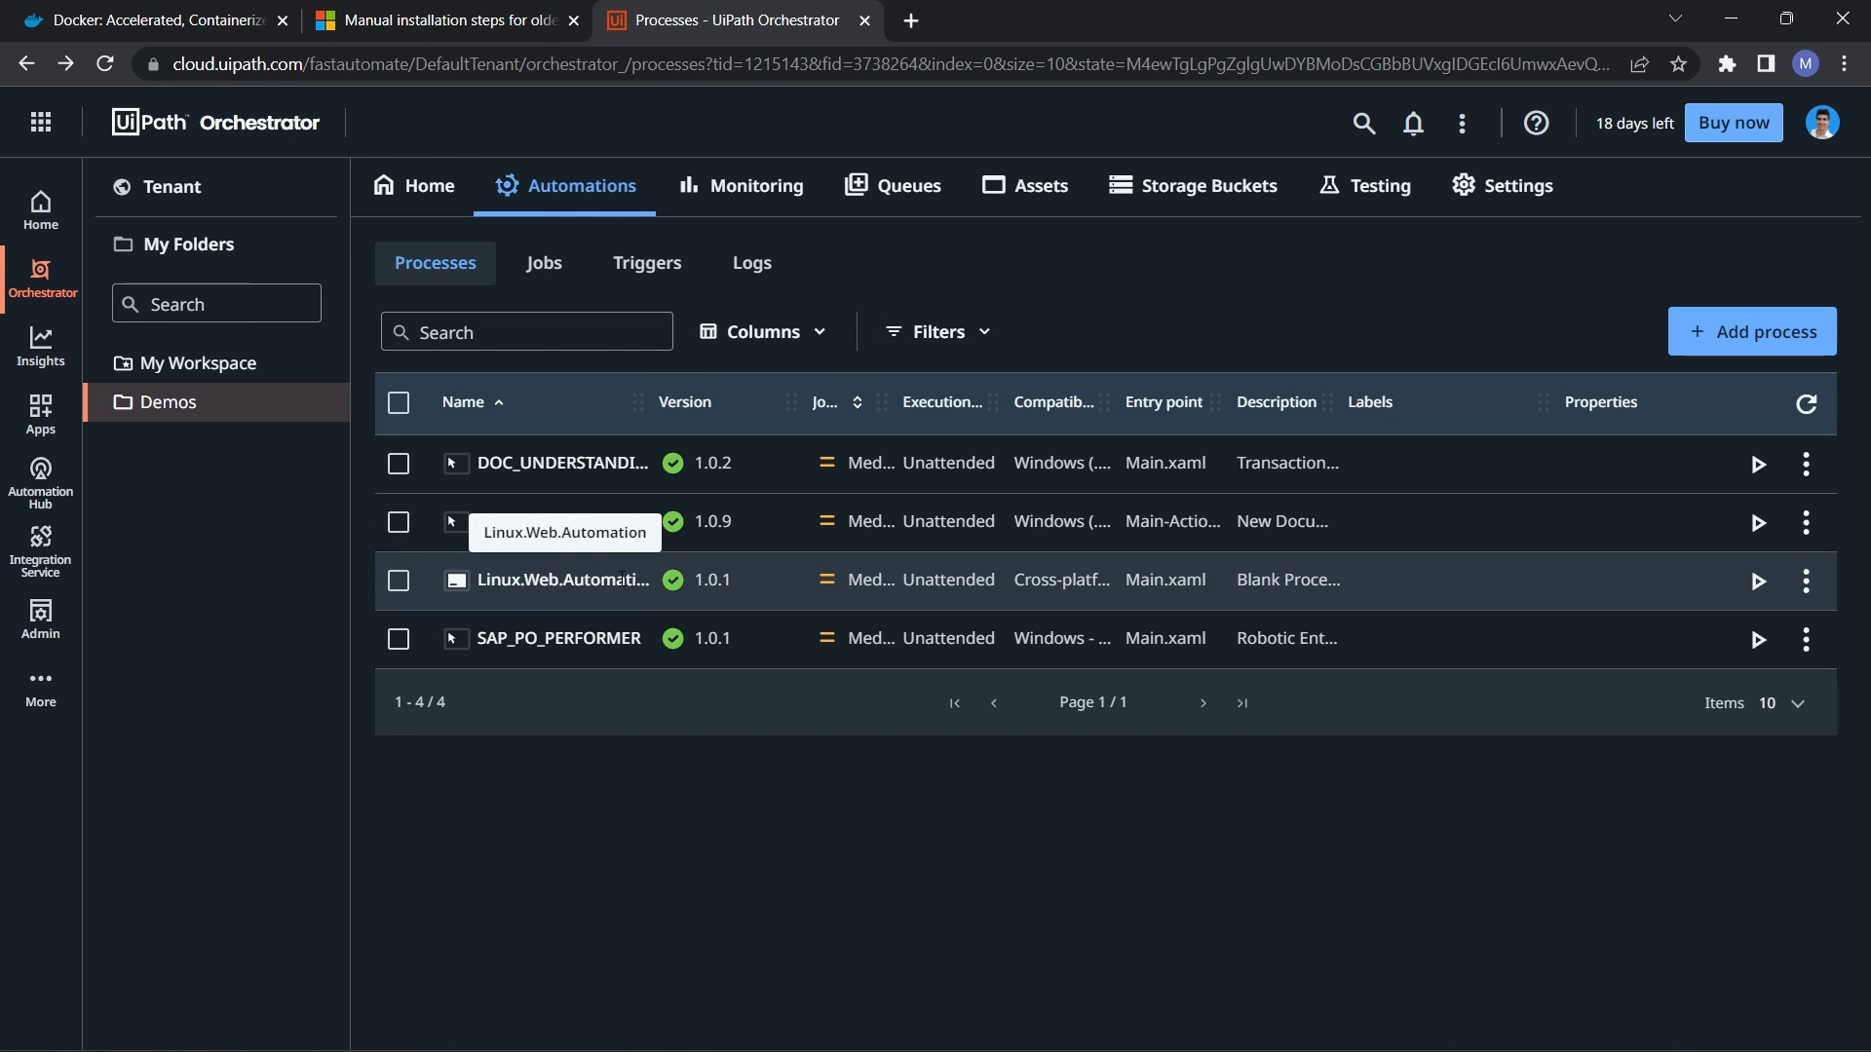
left_click(1321, 1023)
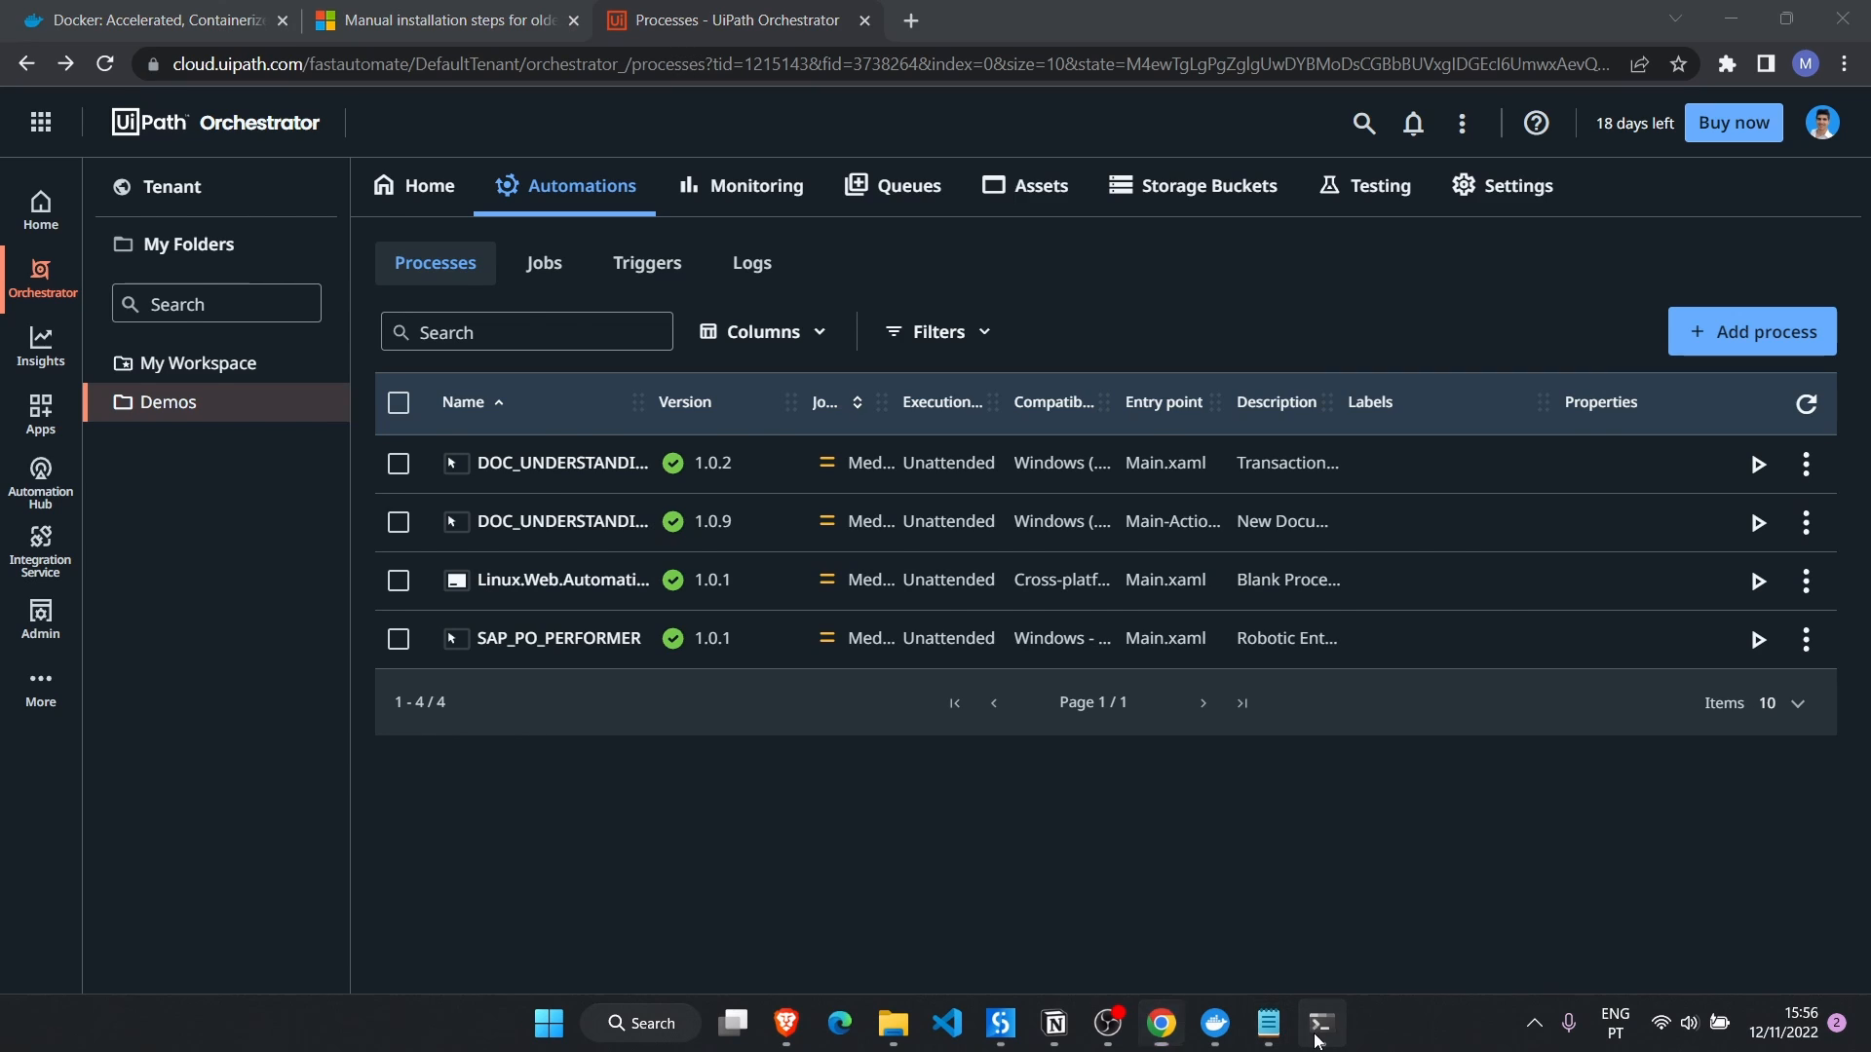
left_click(1622, 908)
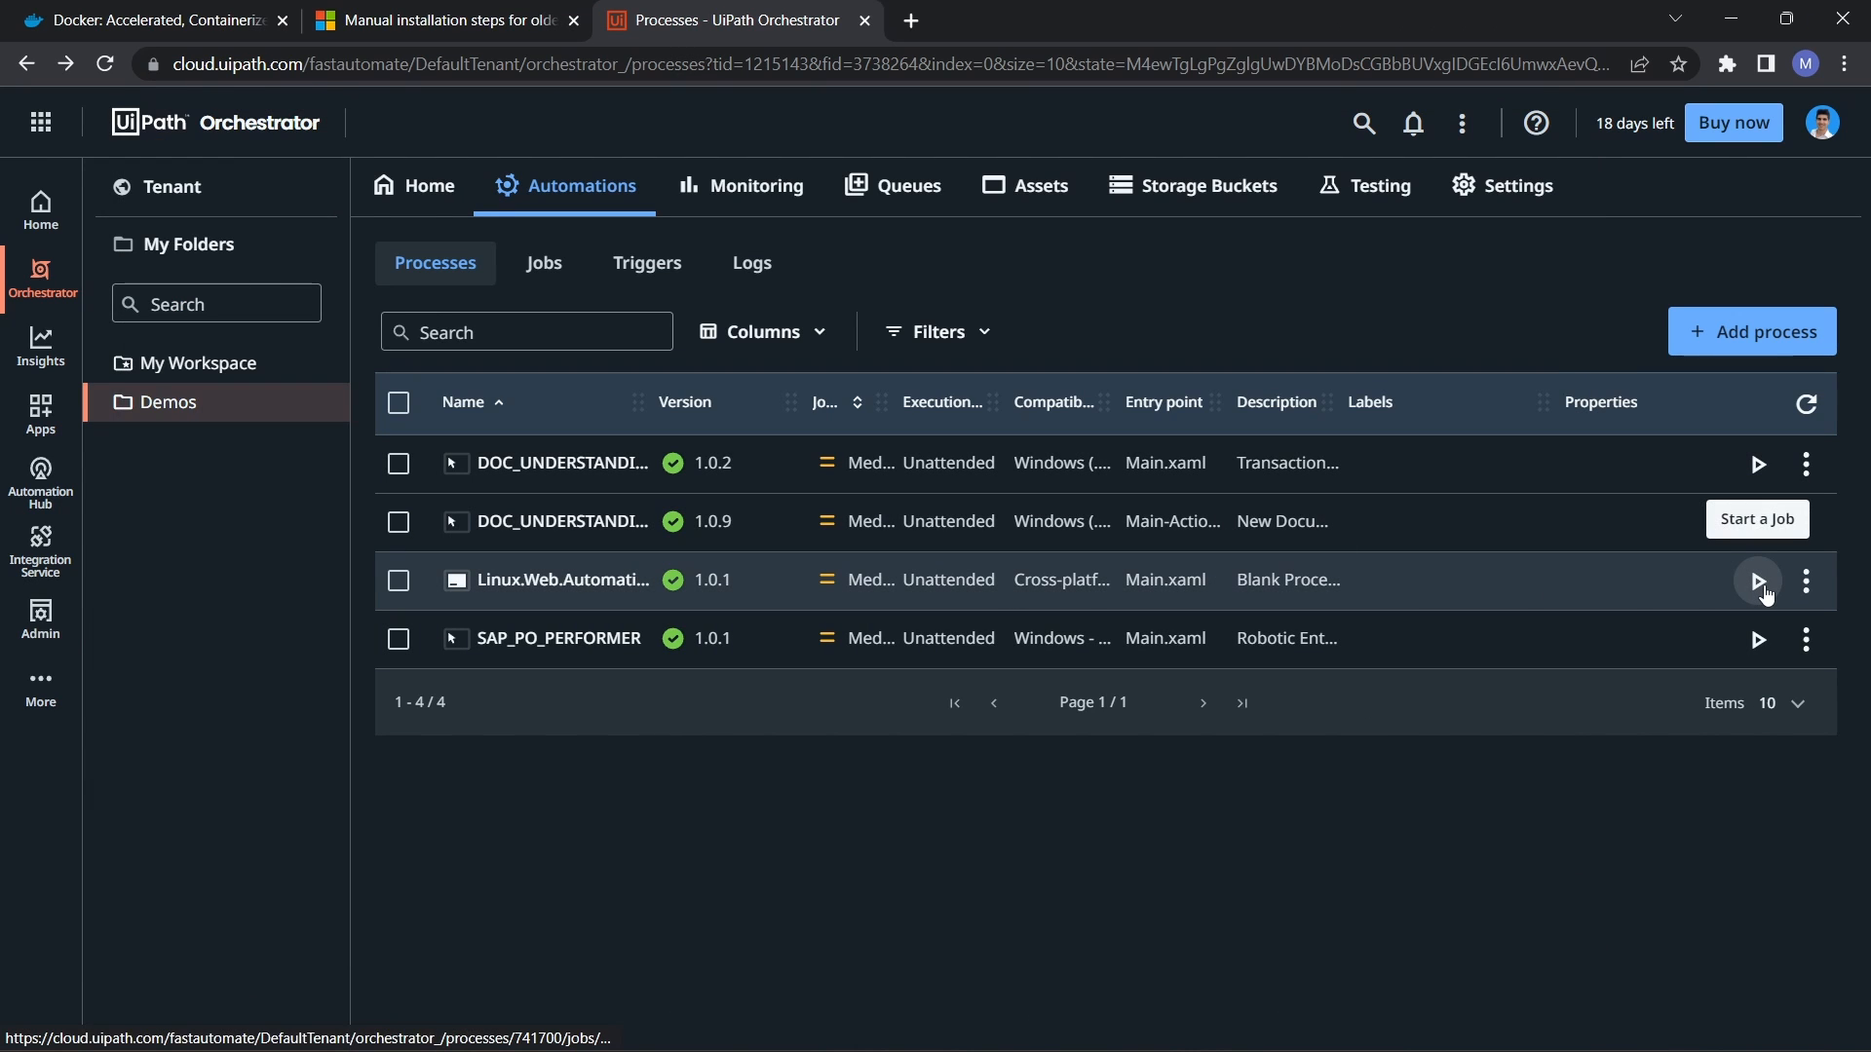
left_click(1759, 582)
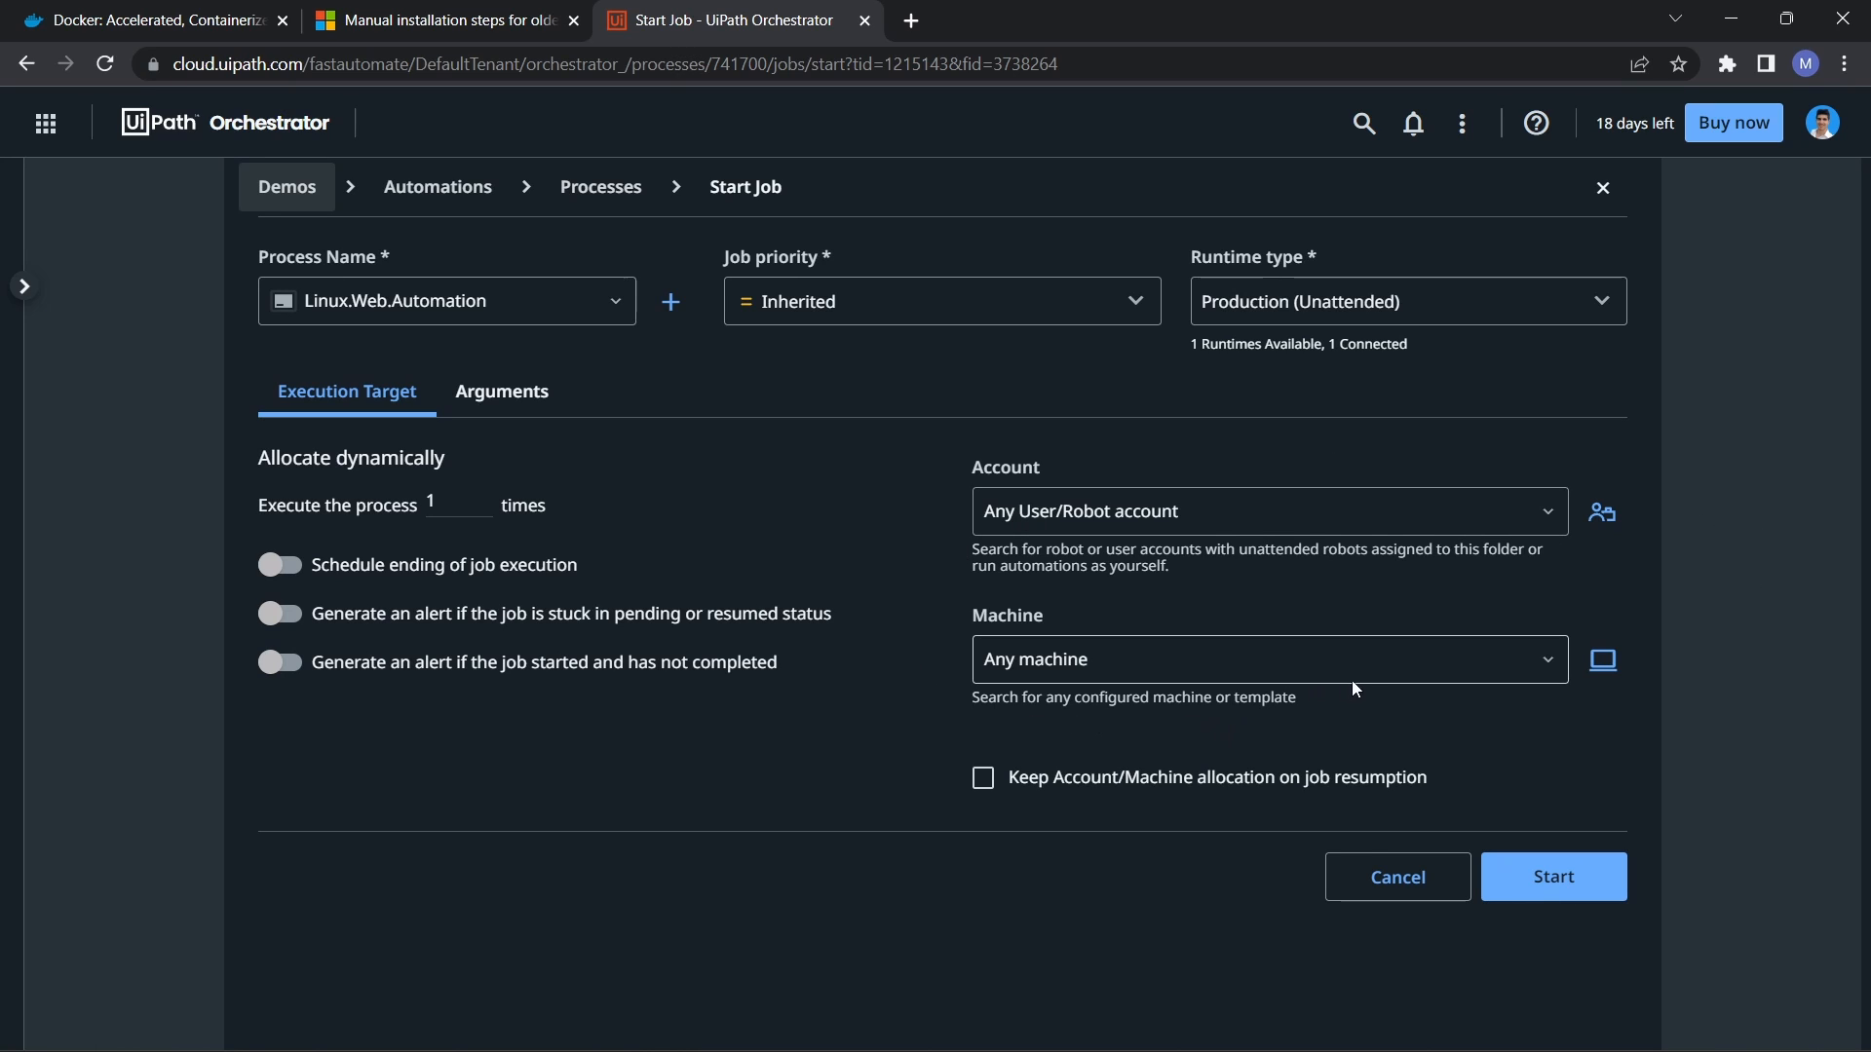
left_click(1547, 660)
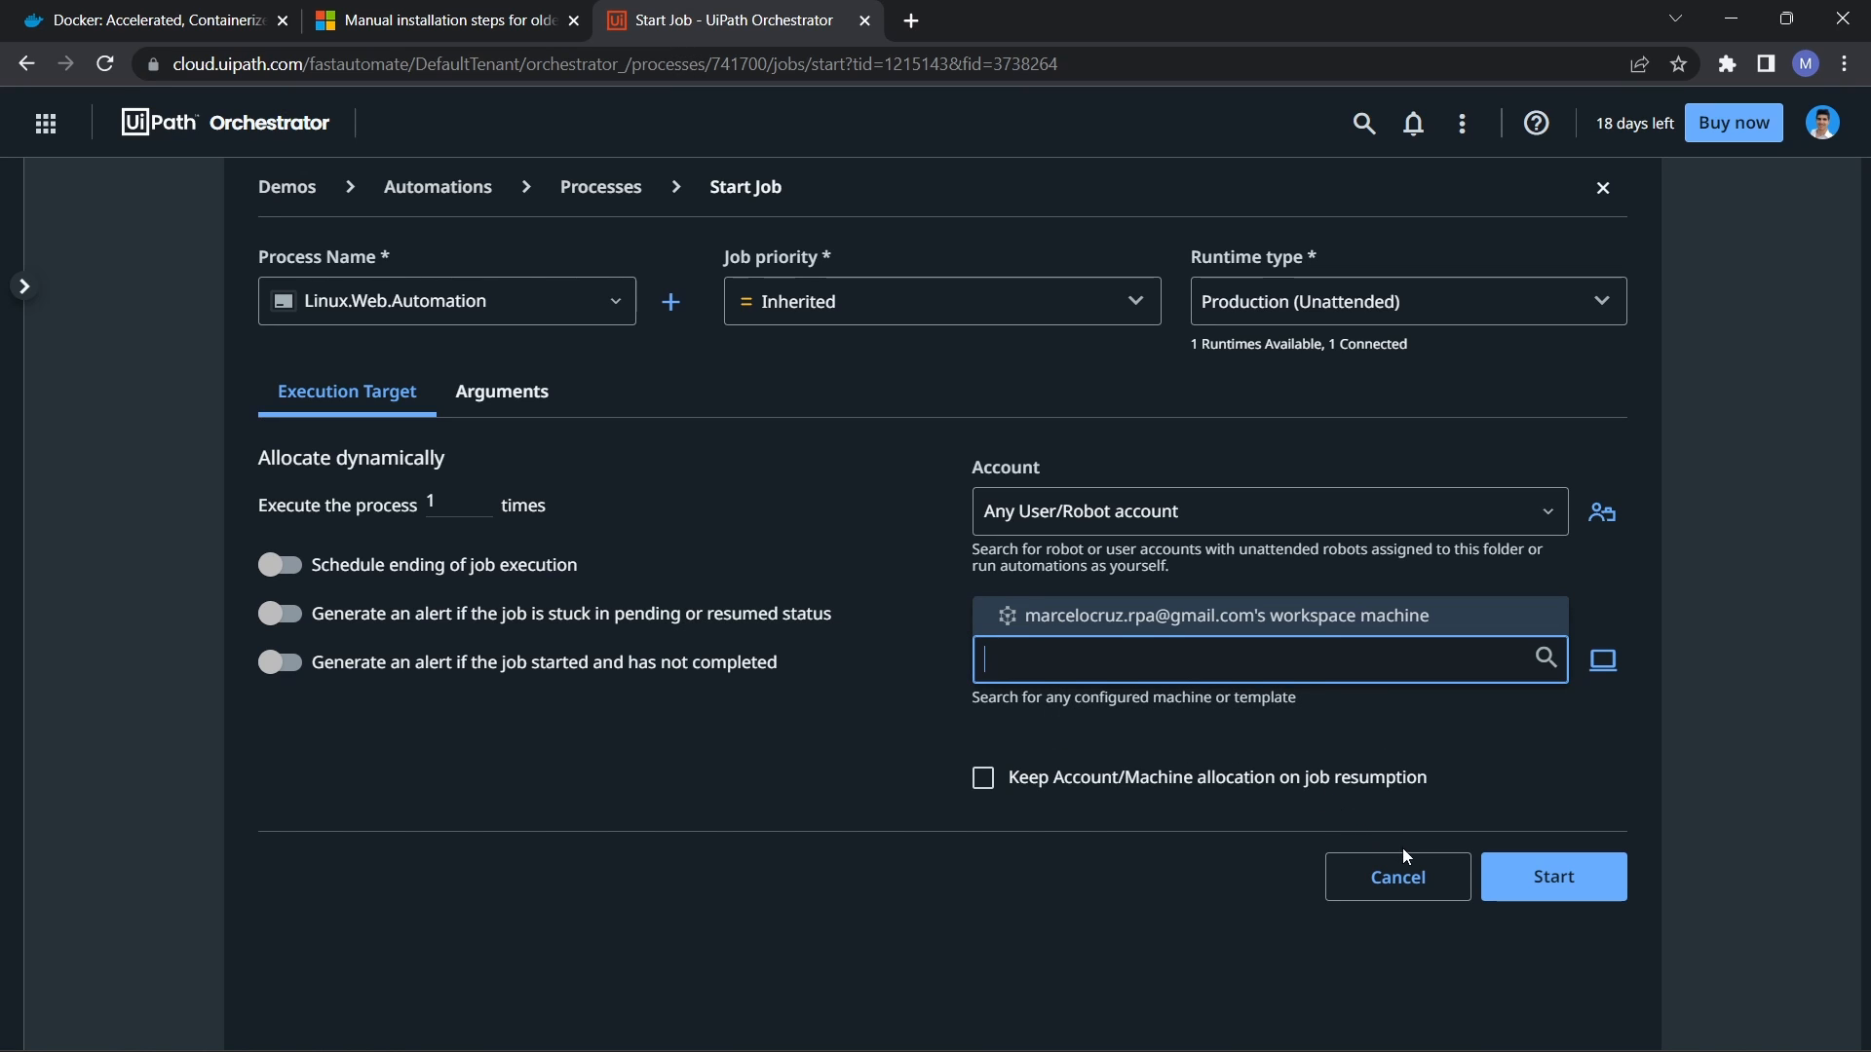
left_click(1406, 872)
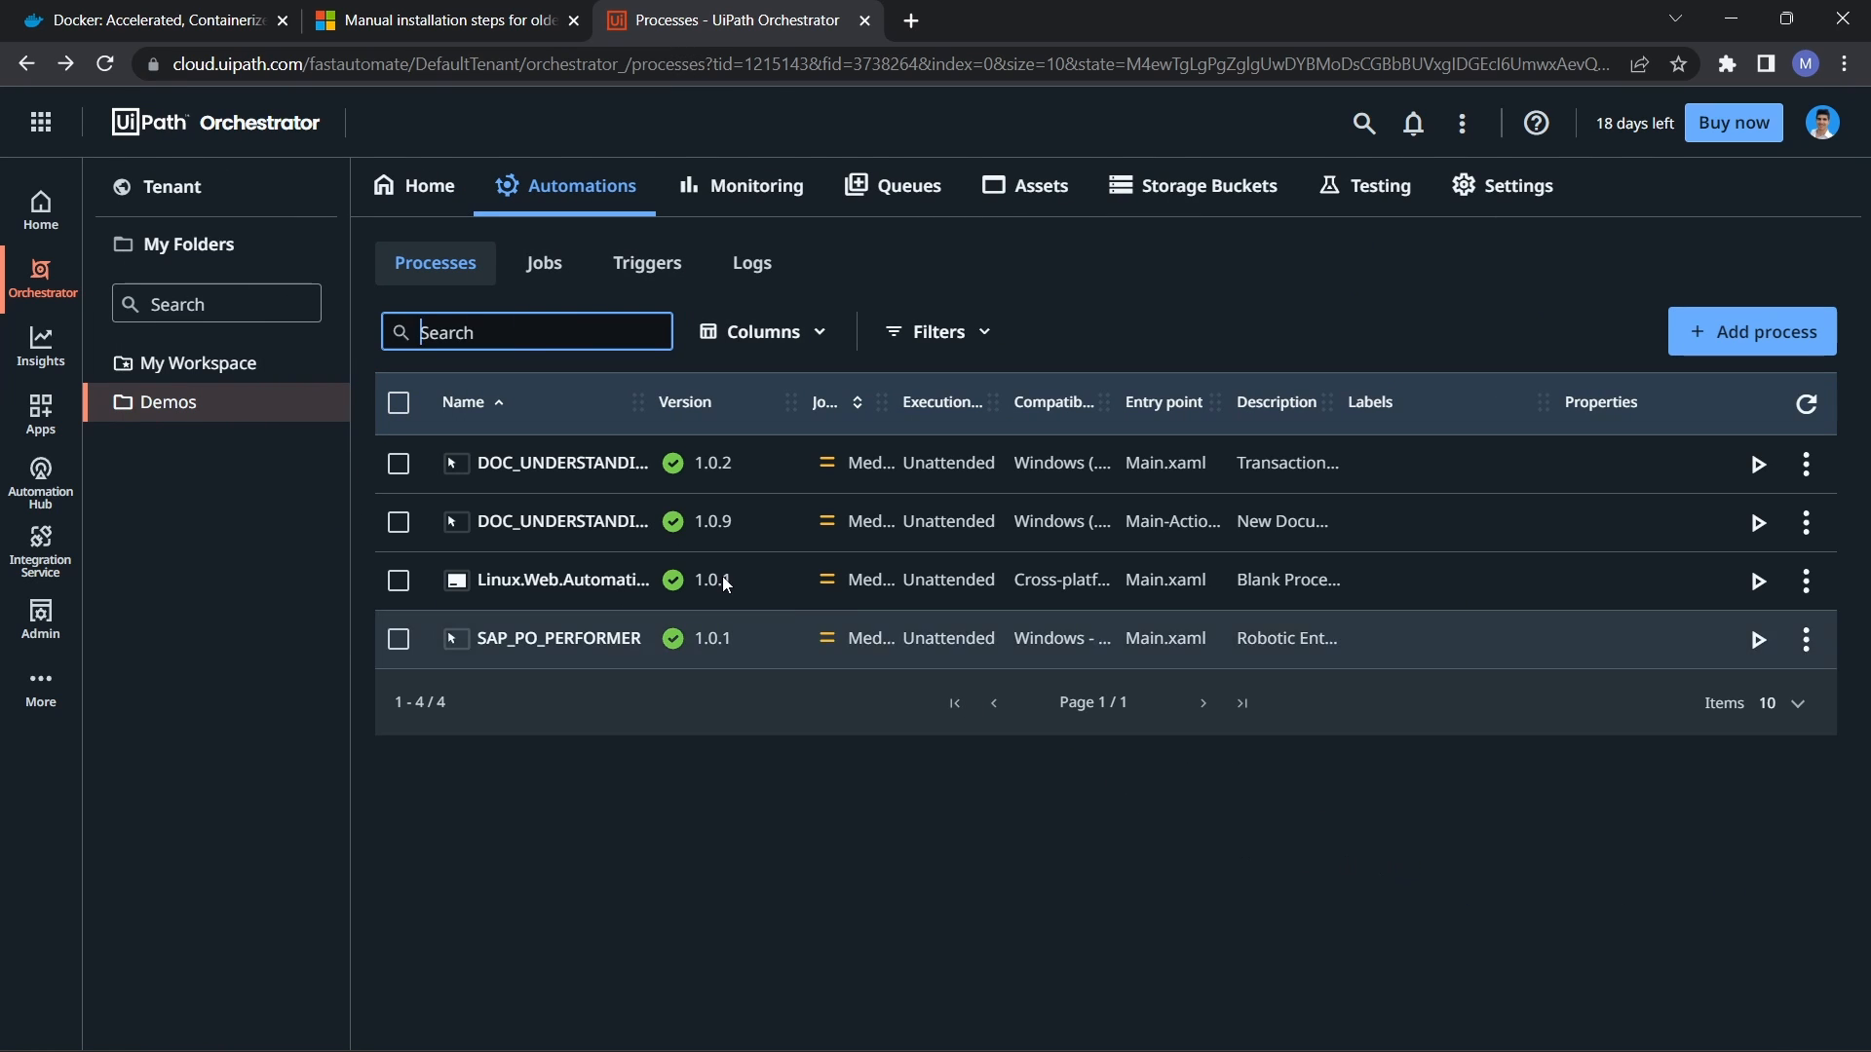
Step: Assign the LINUX_MACHINE template to the Demos folder alongside the machine already assigned
left_click(450, 182)
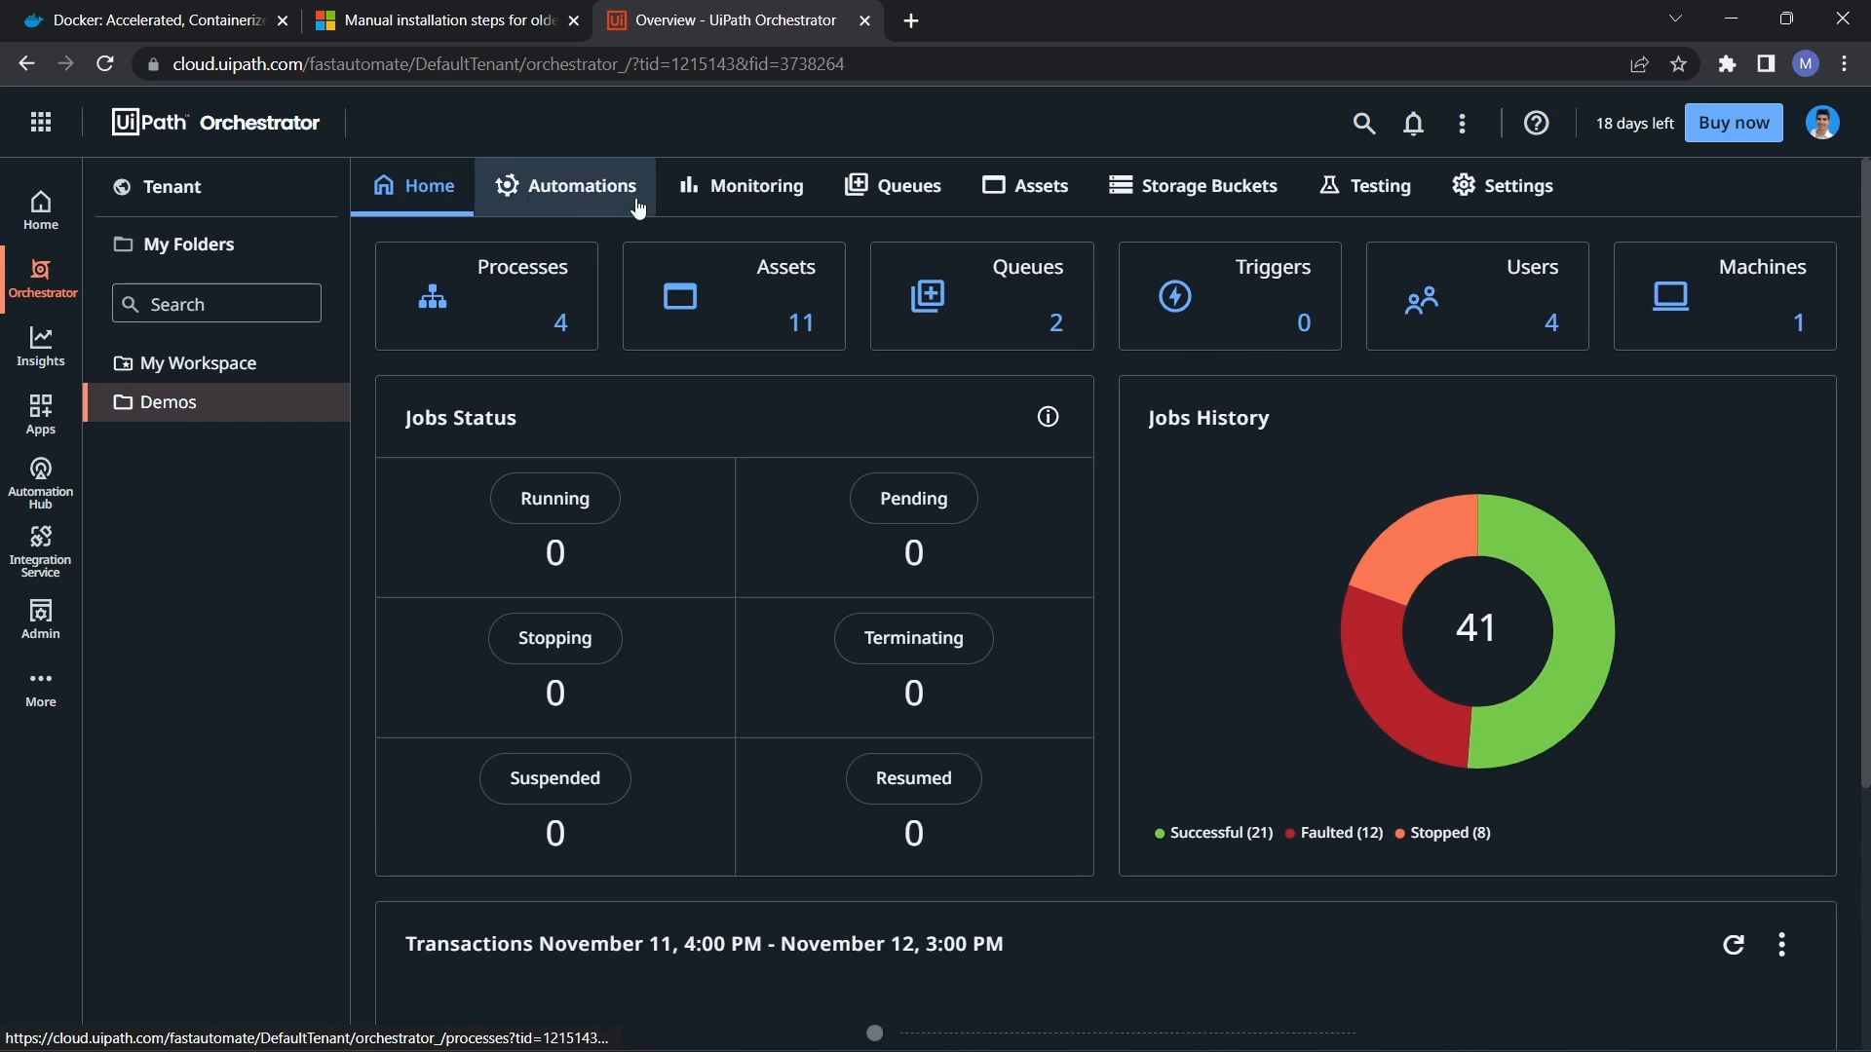
left_click(1757, 312)
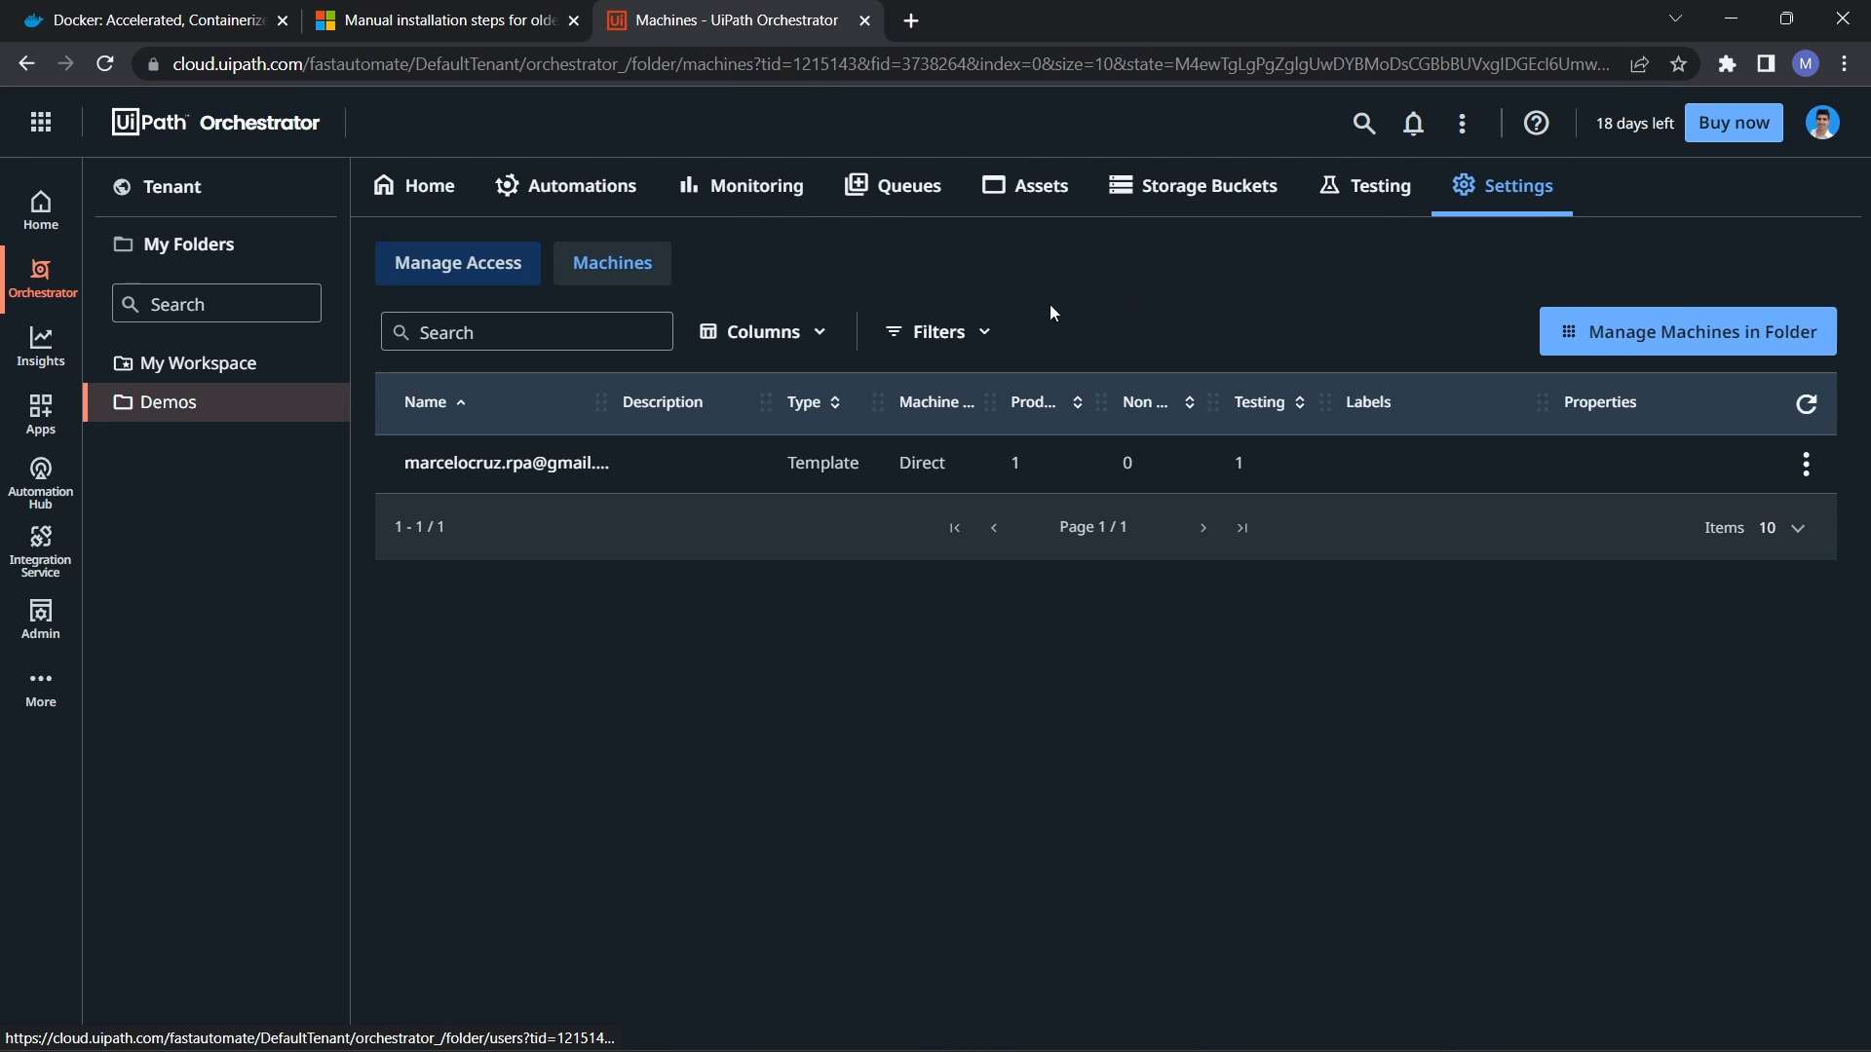
left_click(1701, 351)
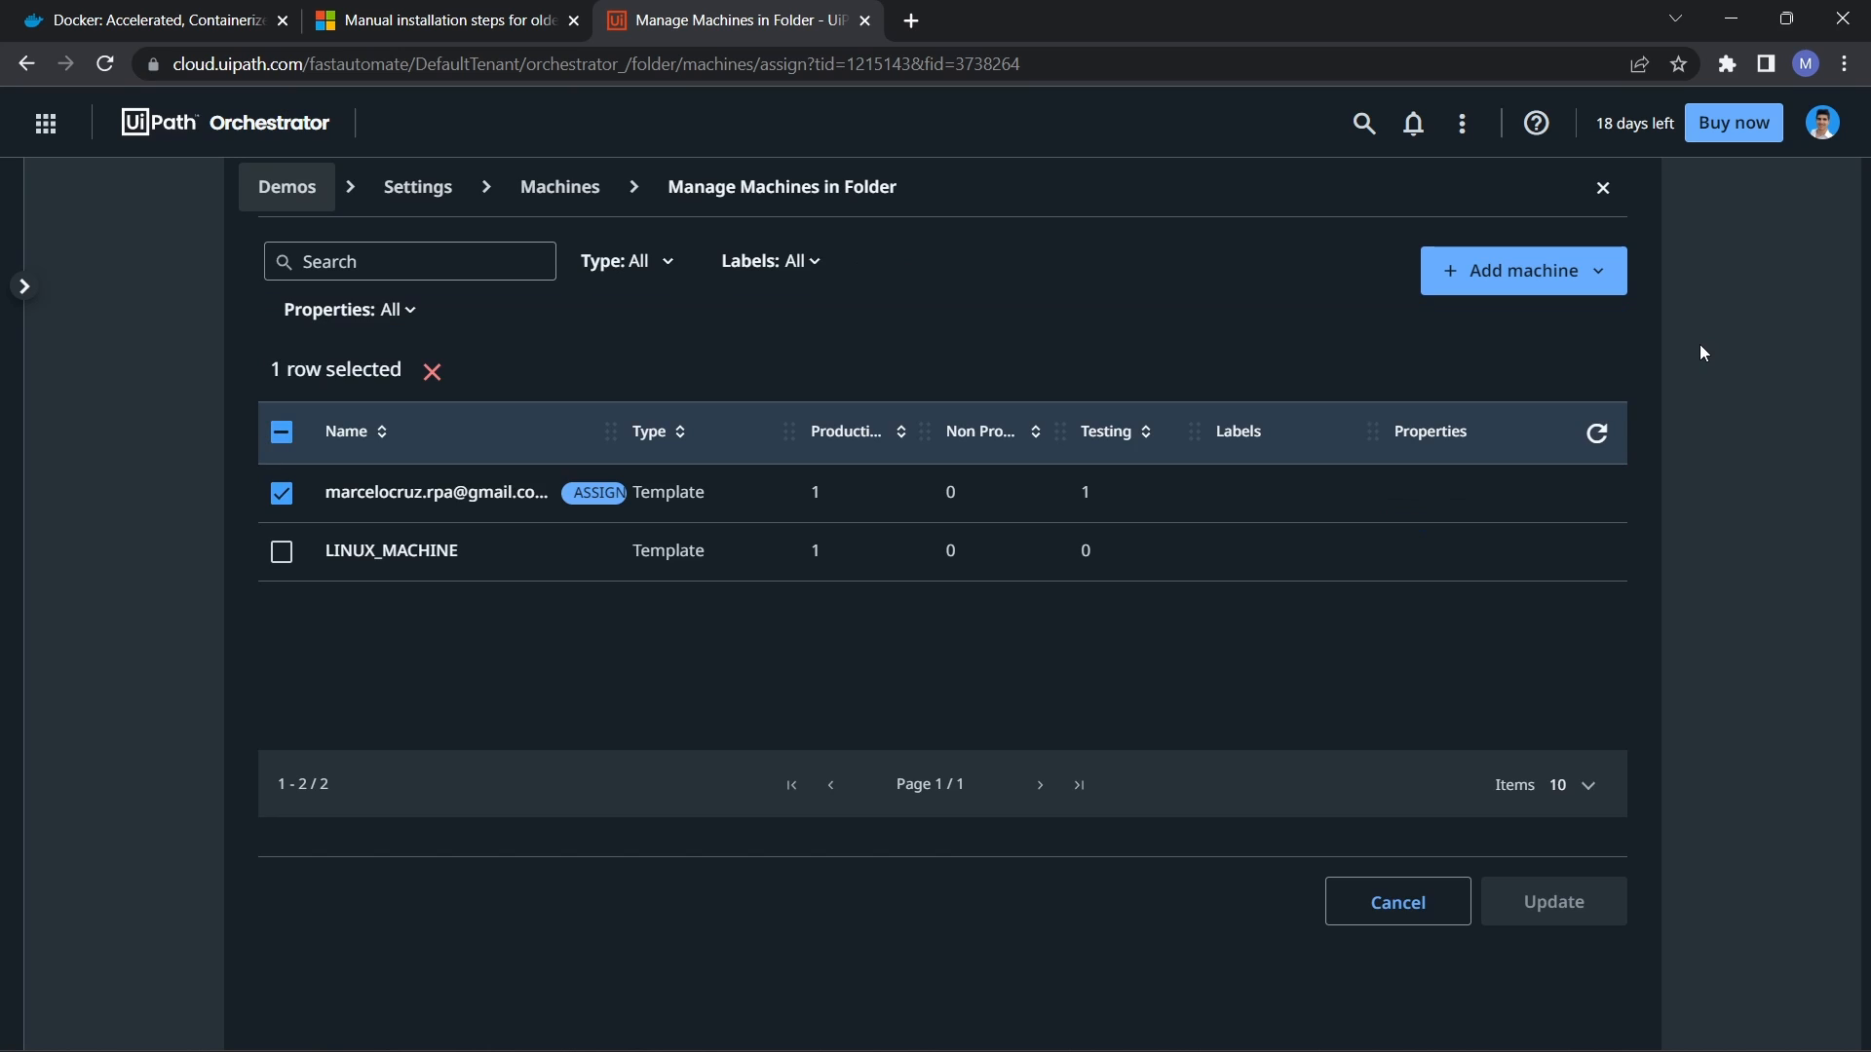
left_click(282, 552)
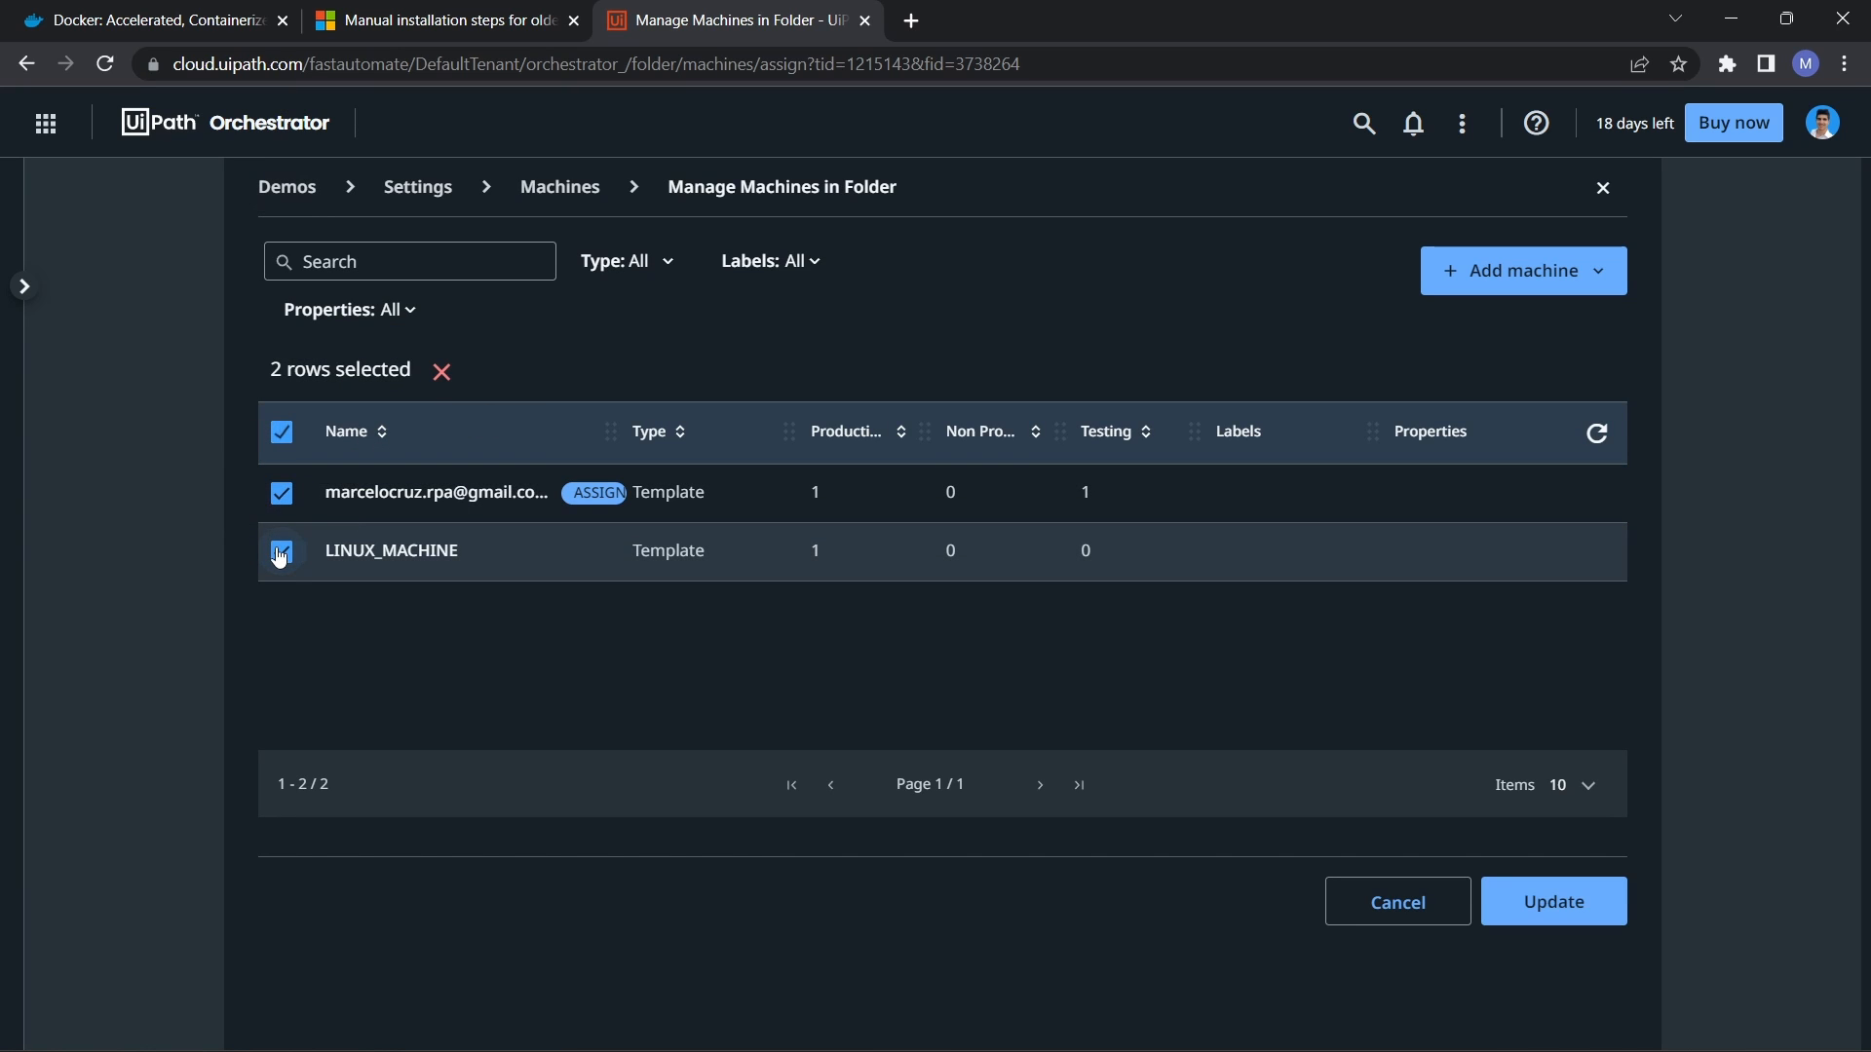
left_click(1614, 906)
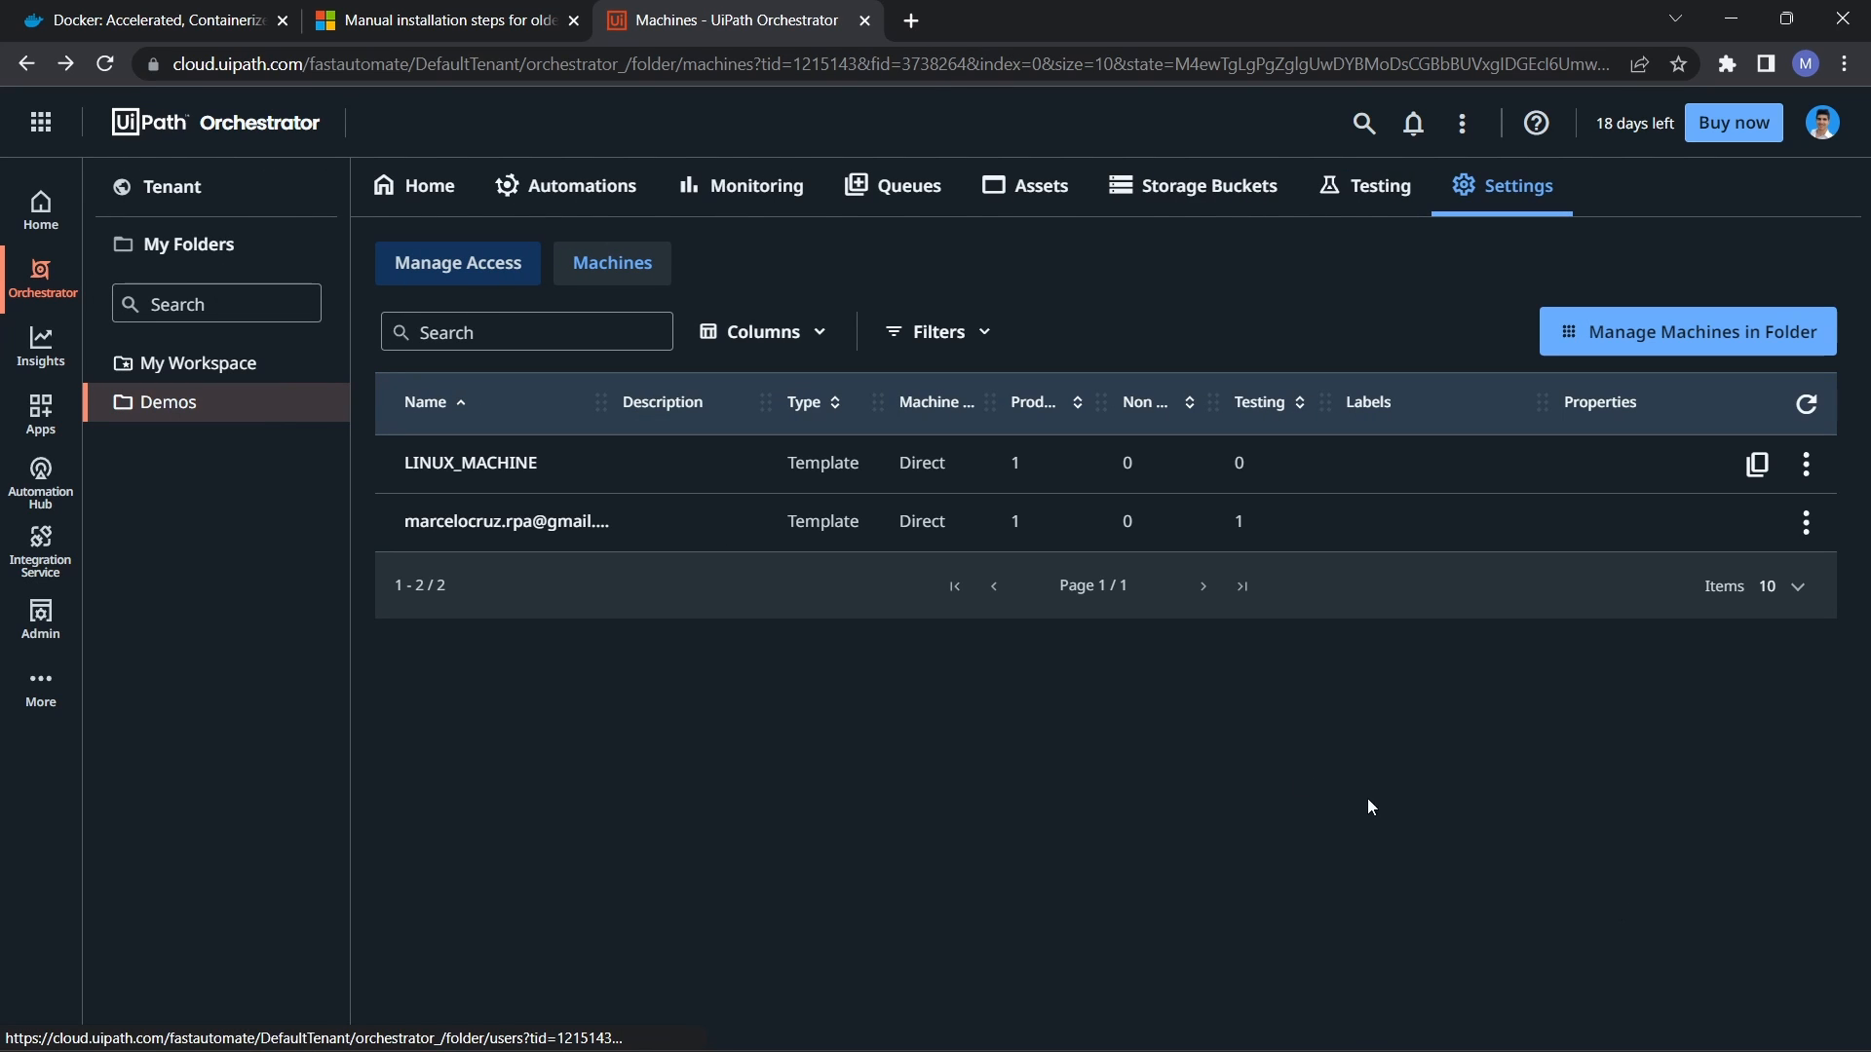
Step: Start a job for the Linux.Web.Automation process with LINUX_MACHINE as the machine and FB13E86550C3 as the hostname
left_click(544, 194)
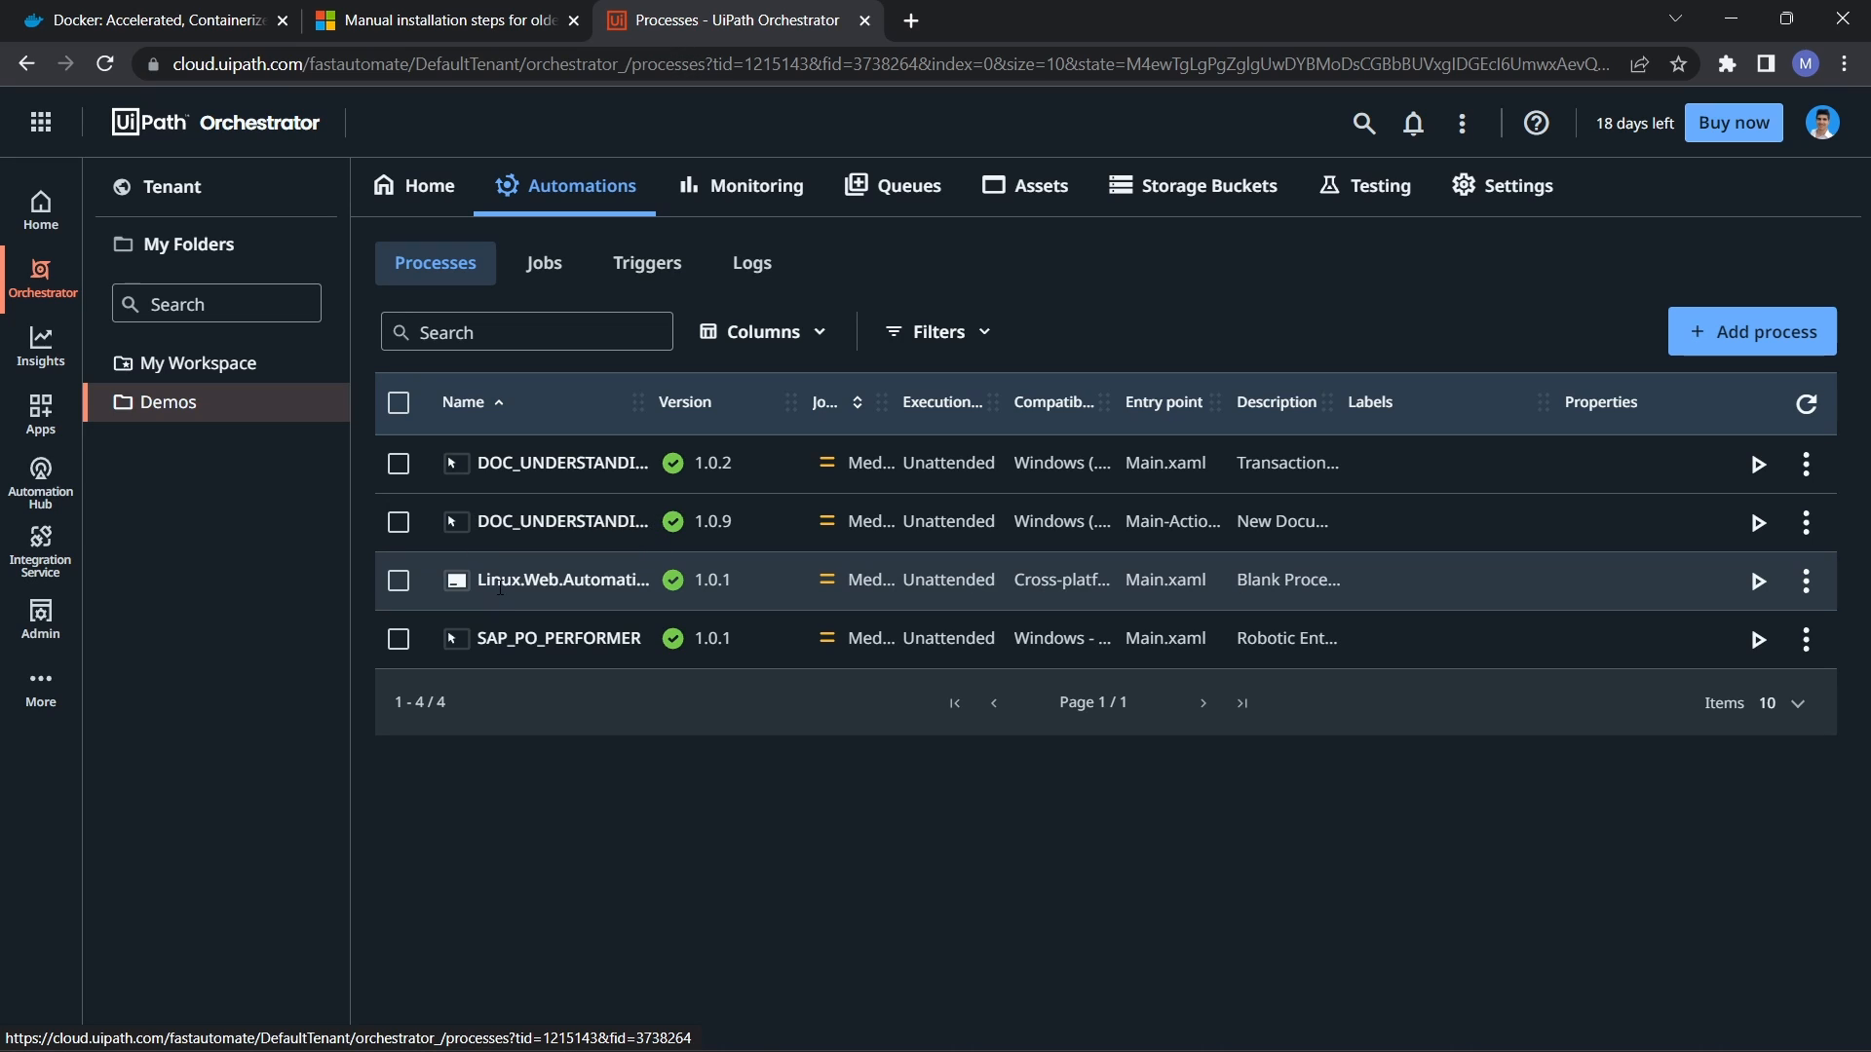
left_click(1758, 581)
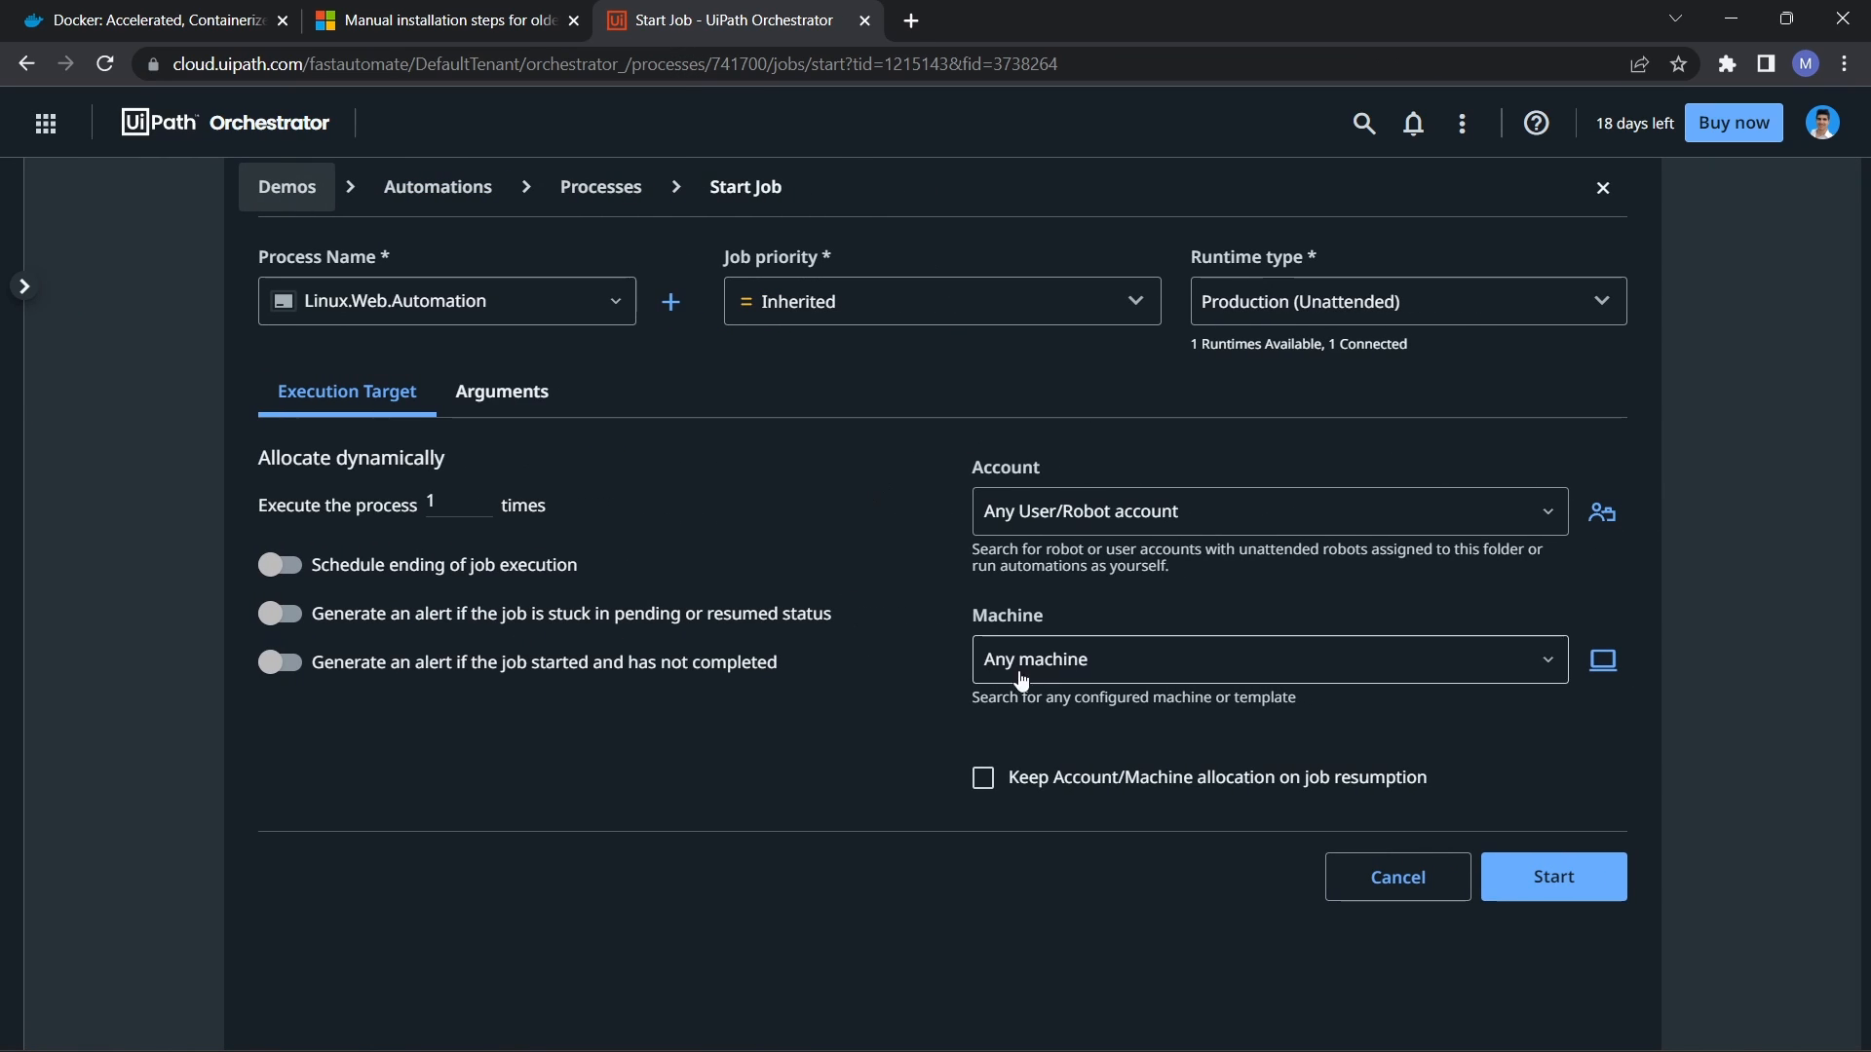
left_click(1183, 655)
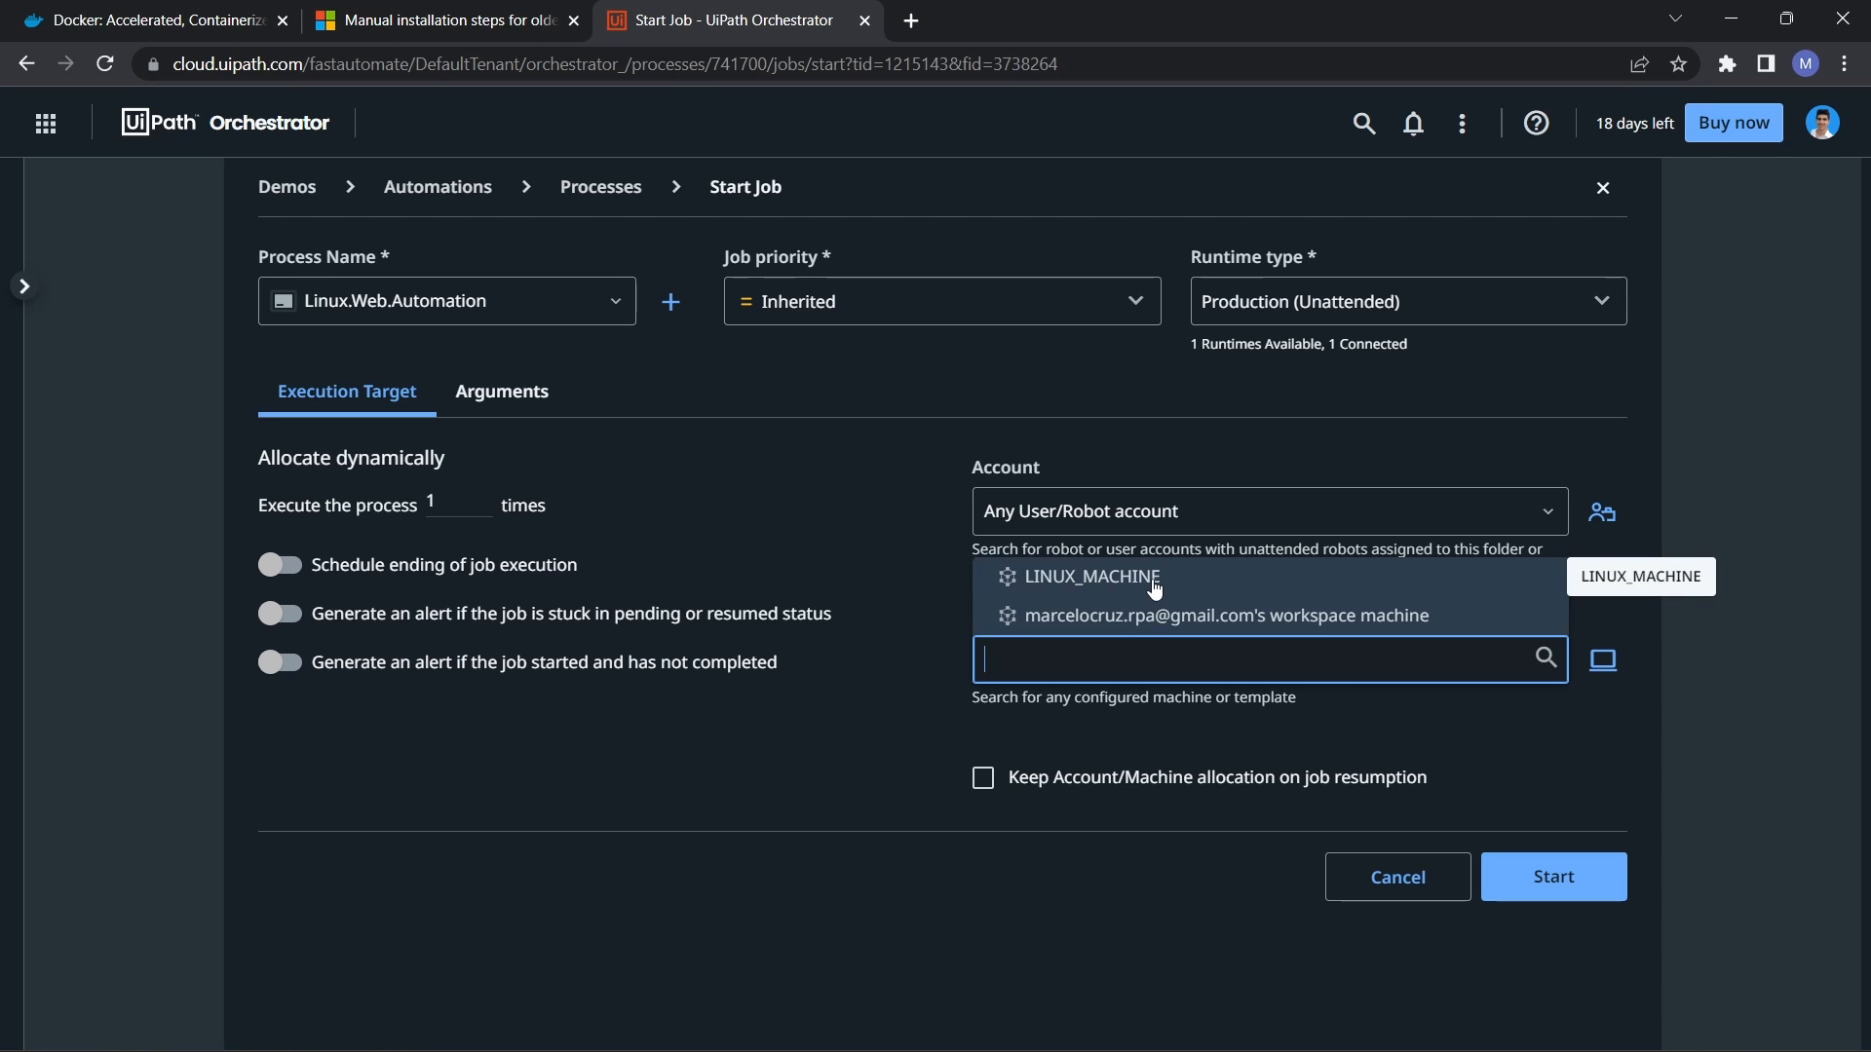
left_click(1082, 579)
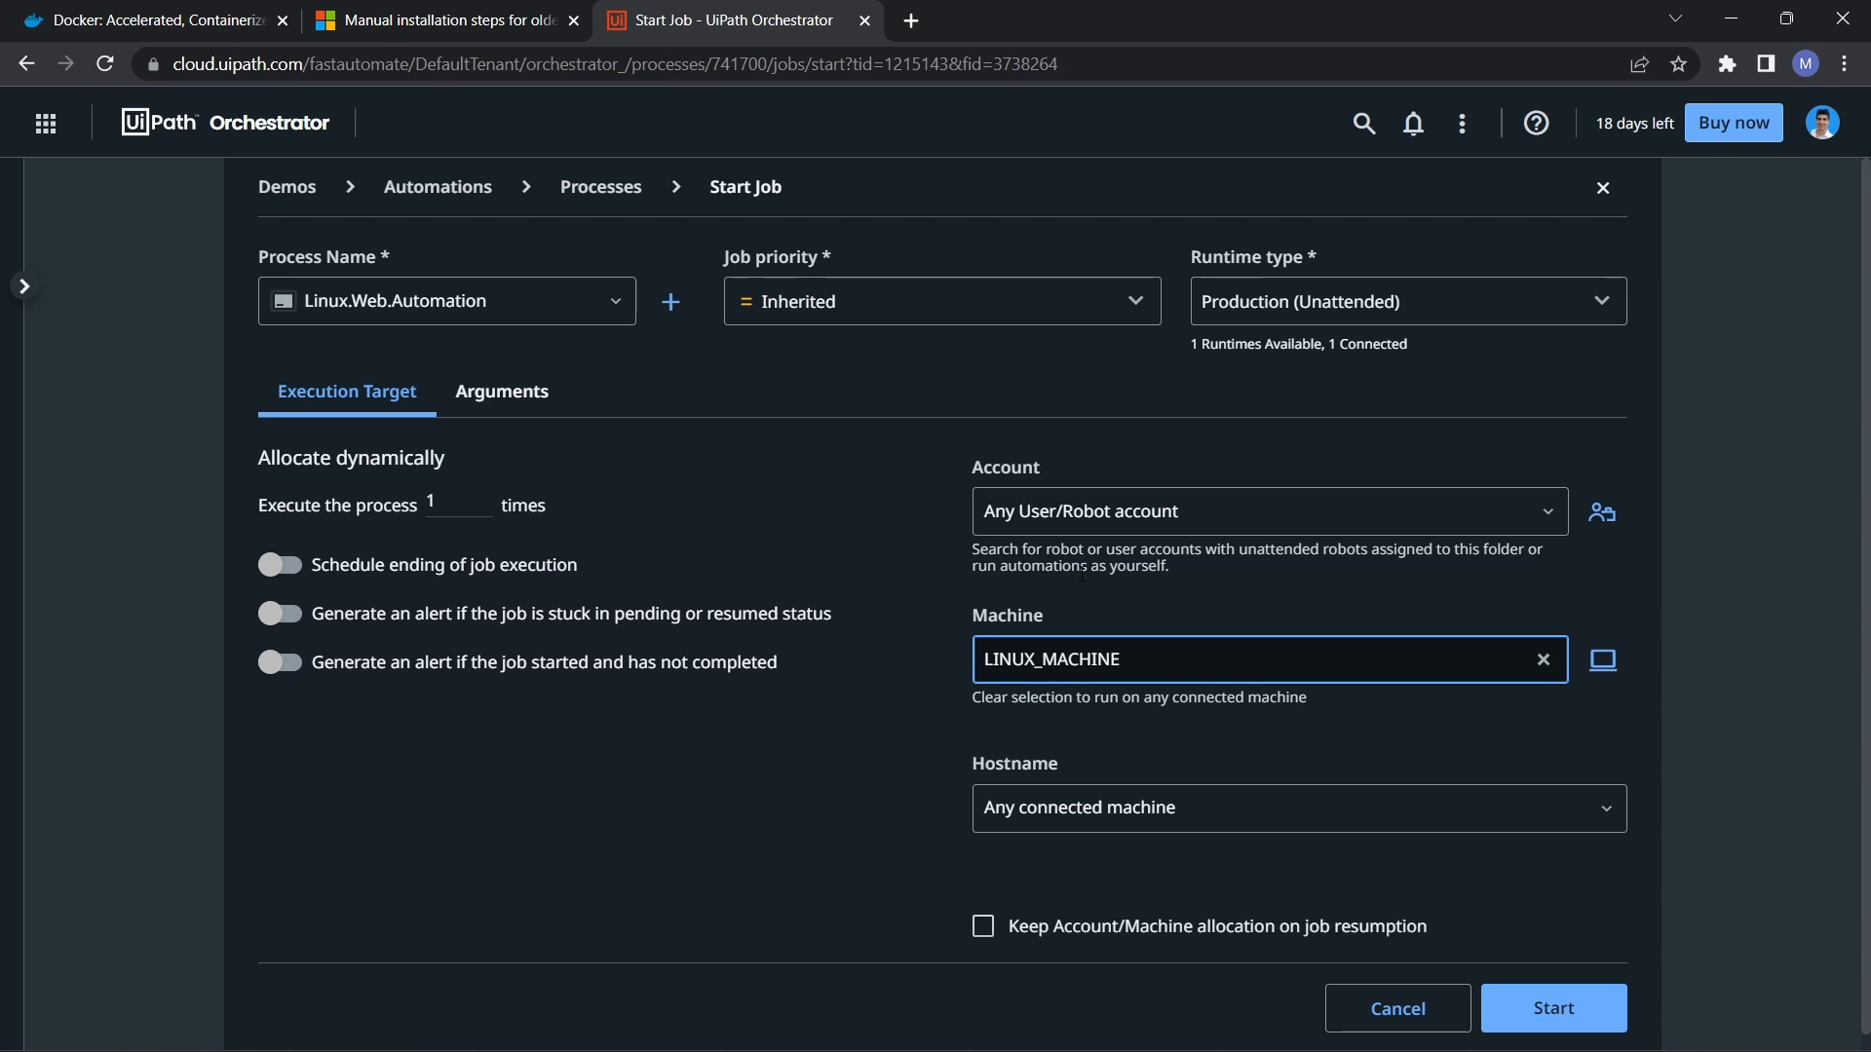
scroll(1413, 738, "down", 1)
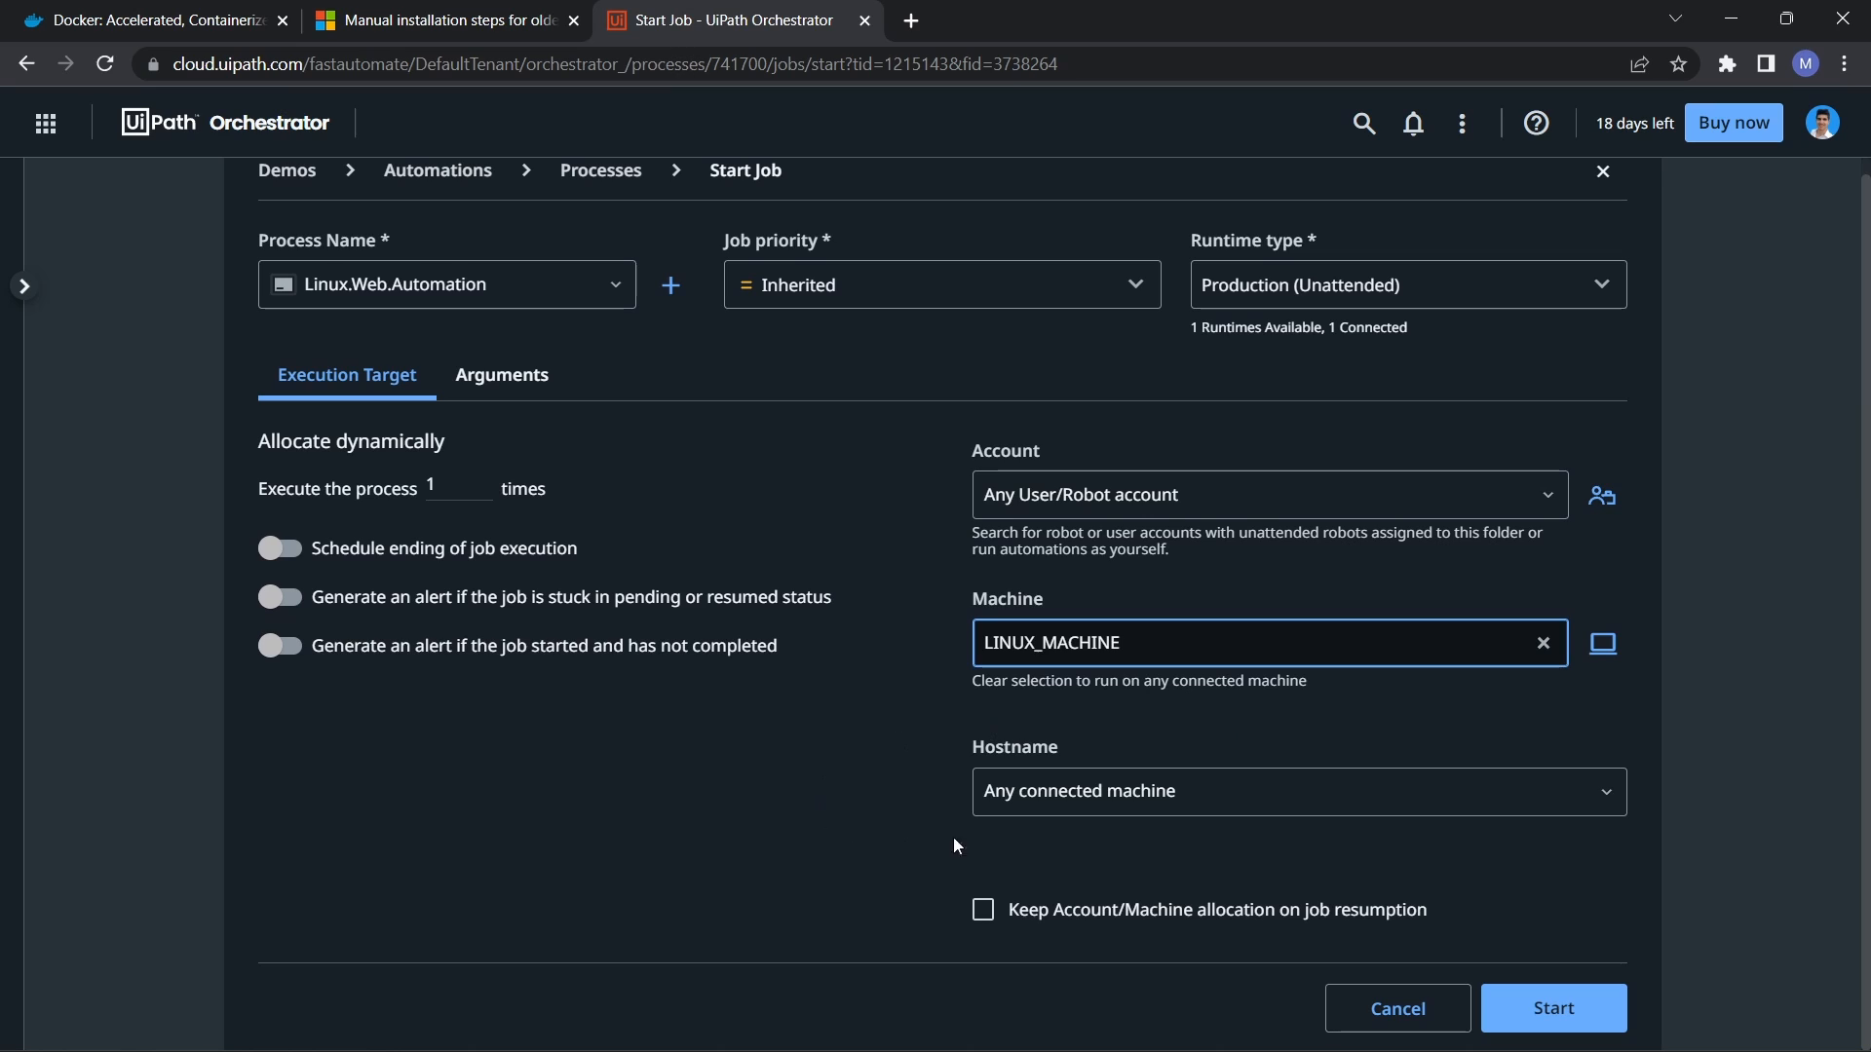
left_click(1117, 792)
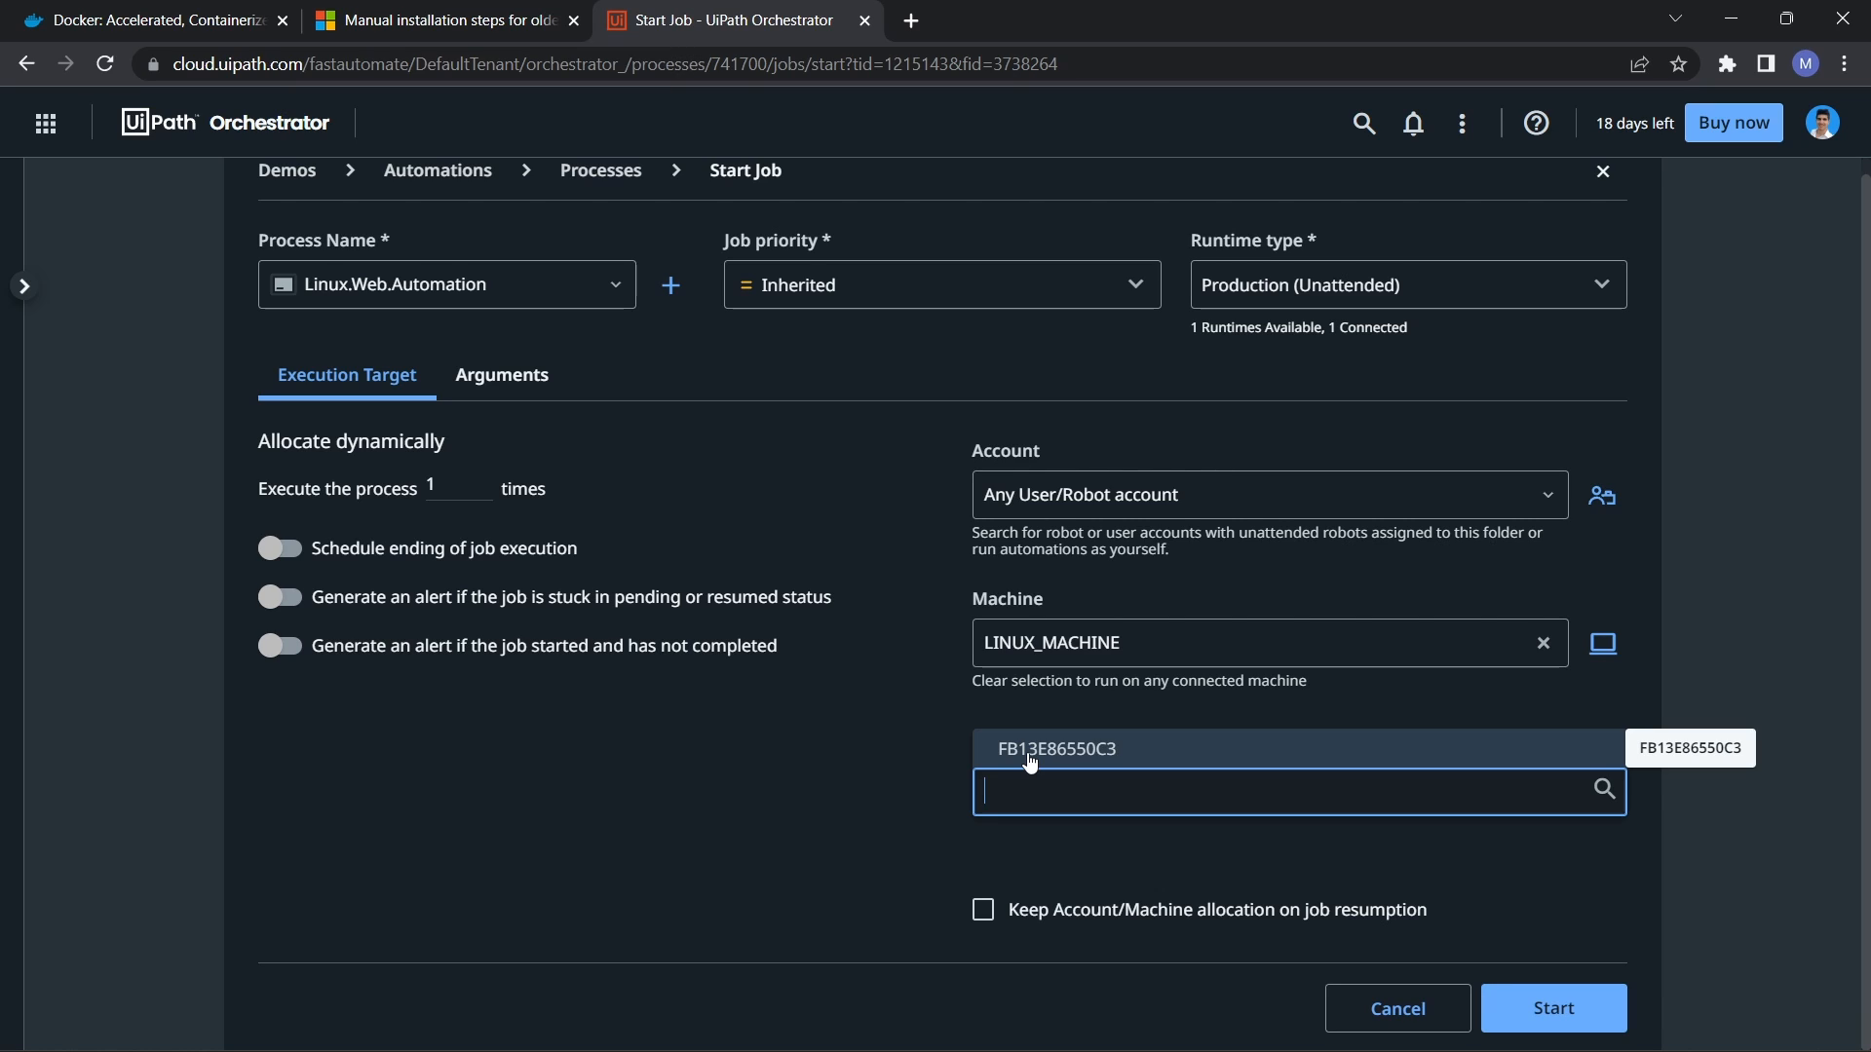
left_click(1030, 761)
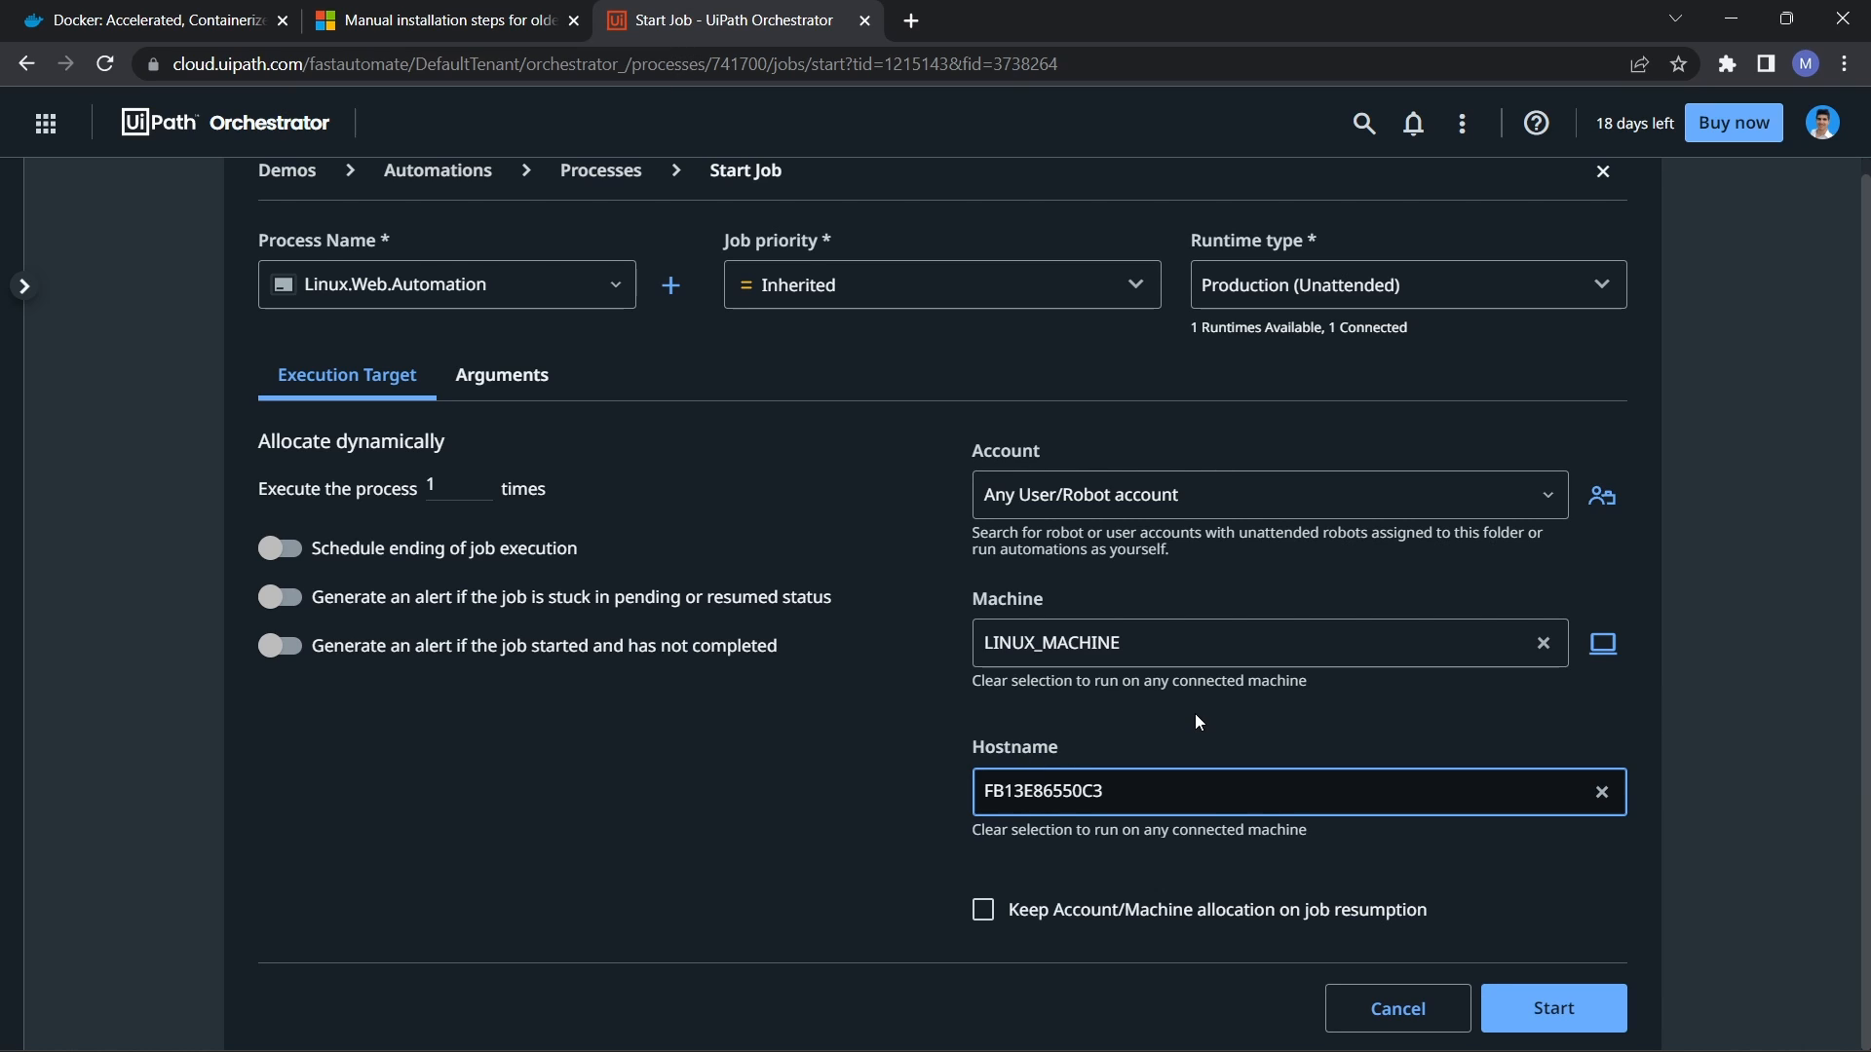
left_click(1549, 1005)
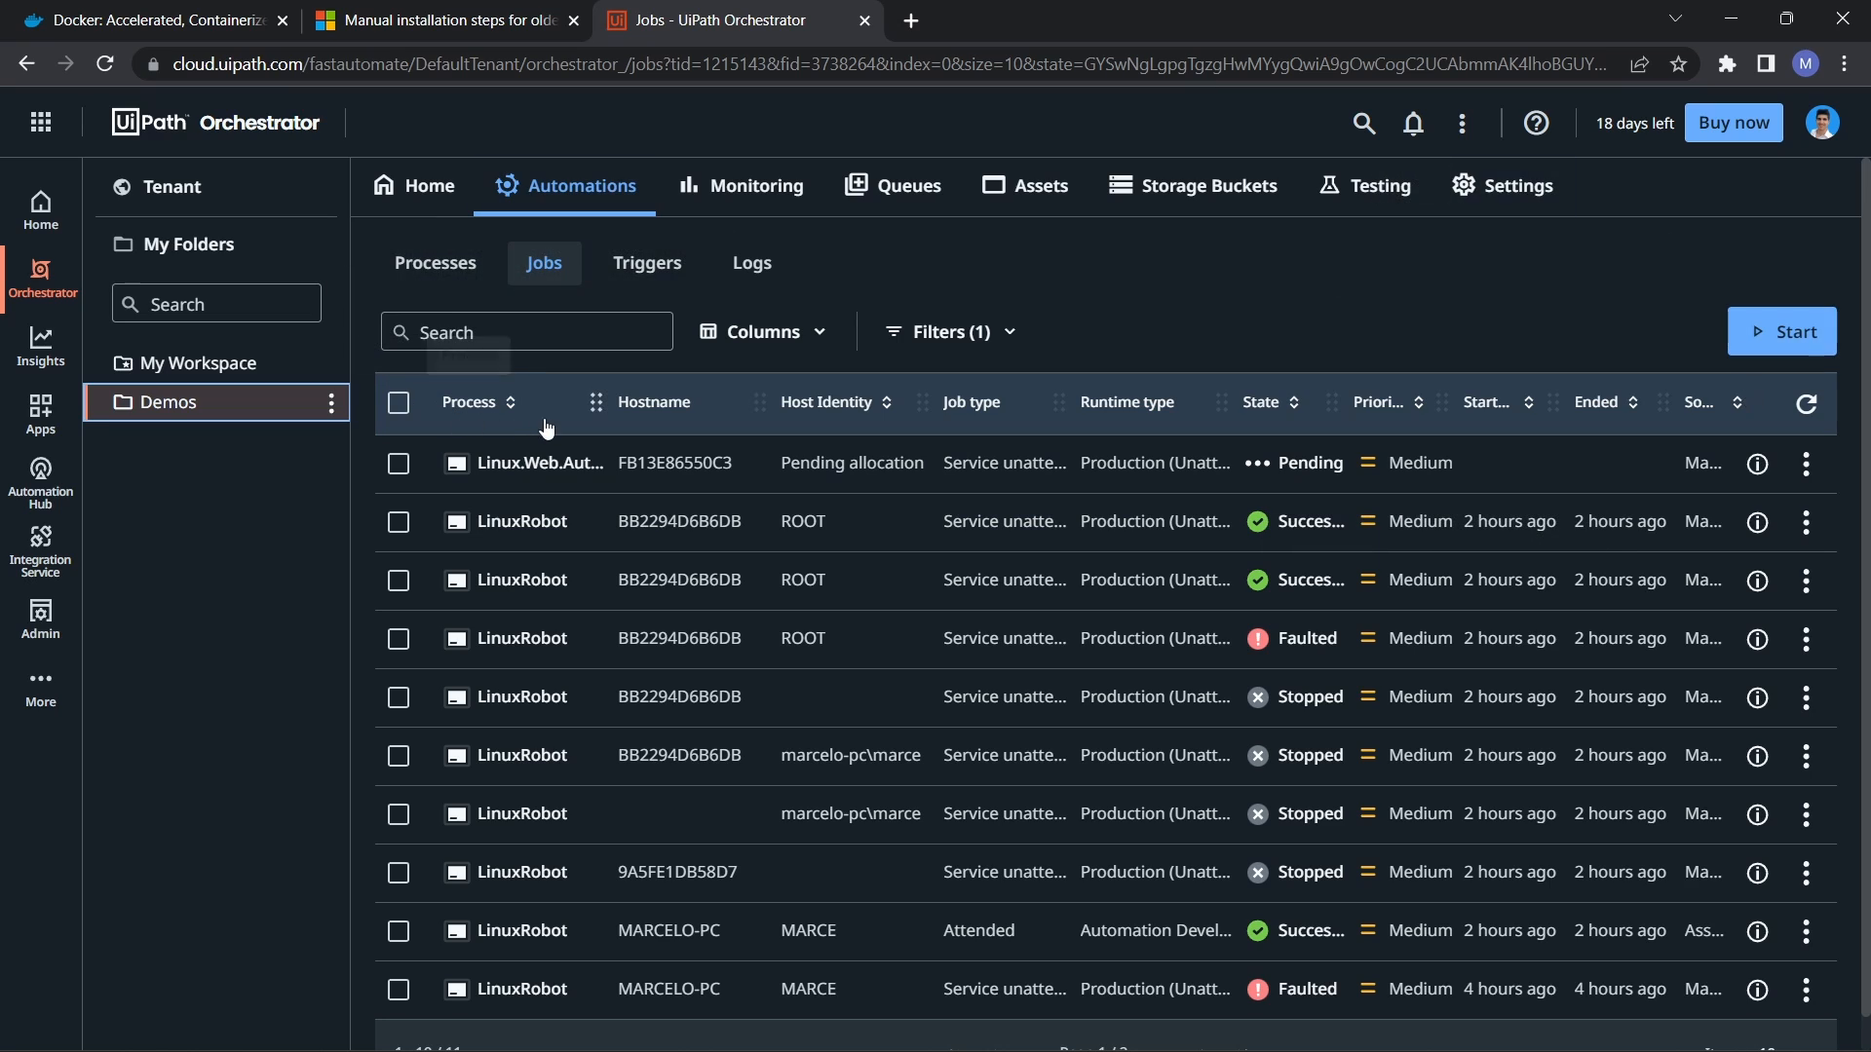
Step: In the tenant's machines, set the personal workspace machine template's Production (Unattended) runtimes to 0 and save the change
left_click(234, 200)
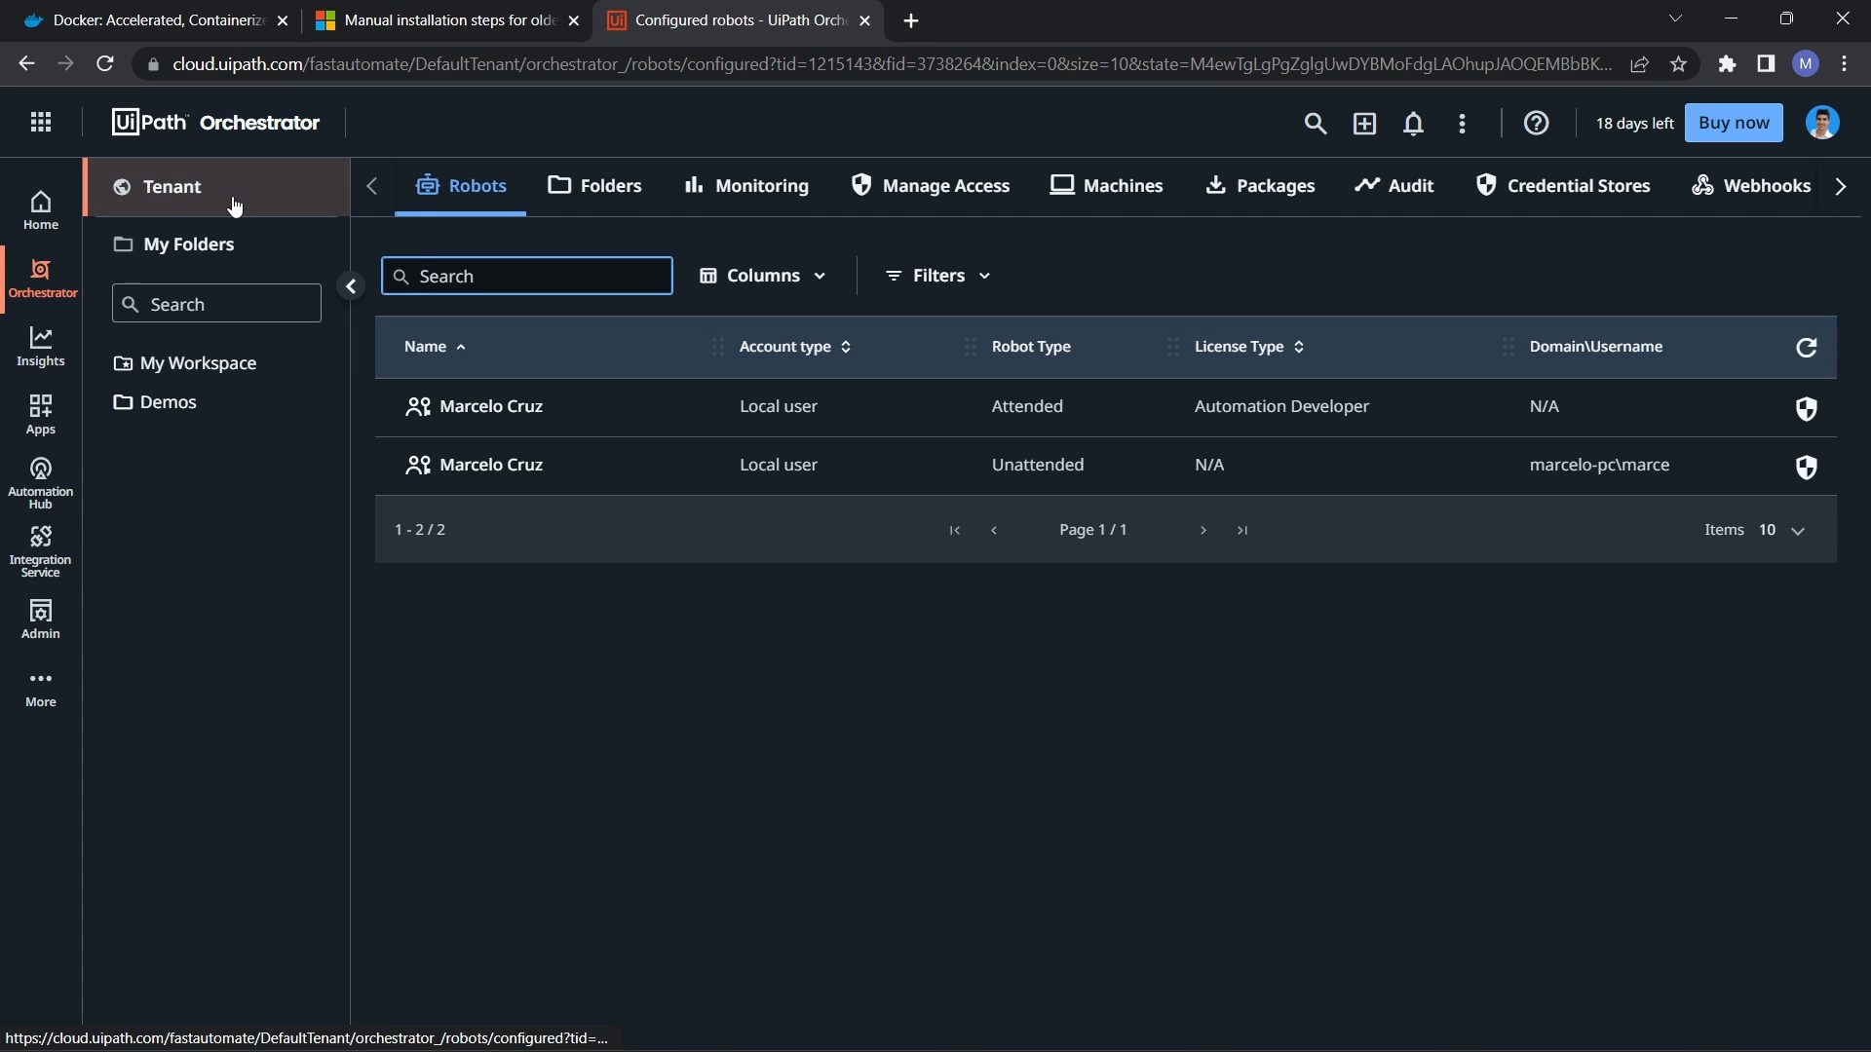
left_click(1146, 190)
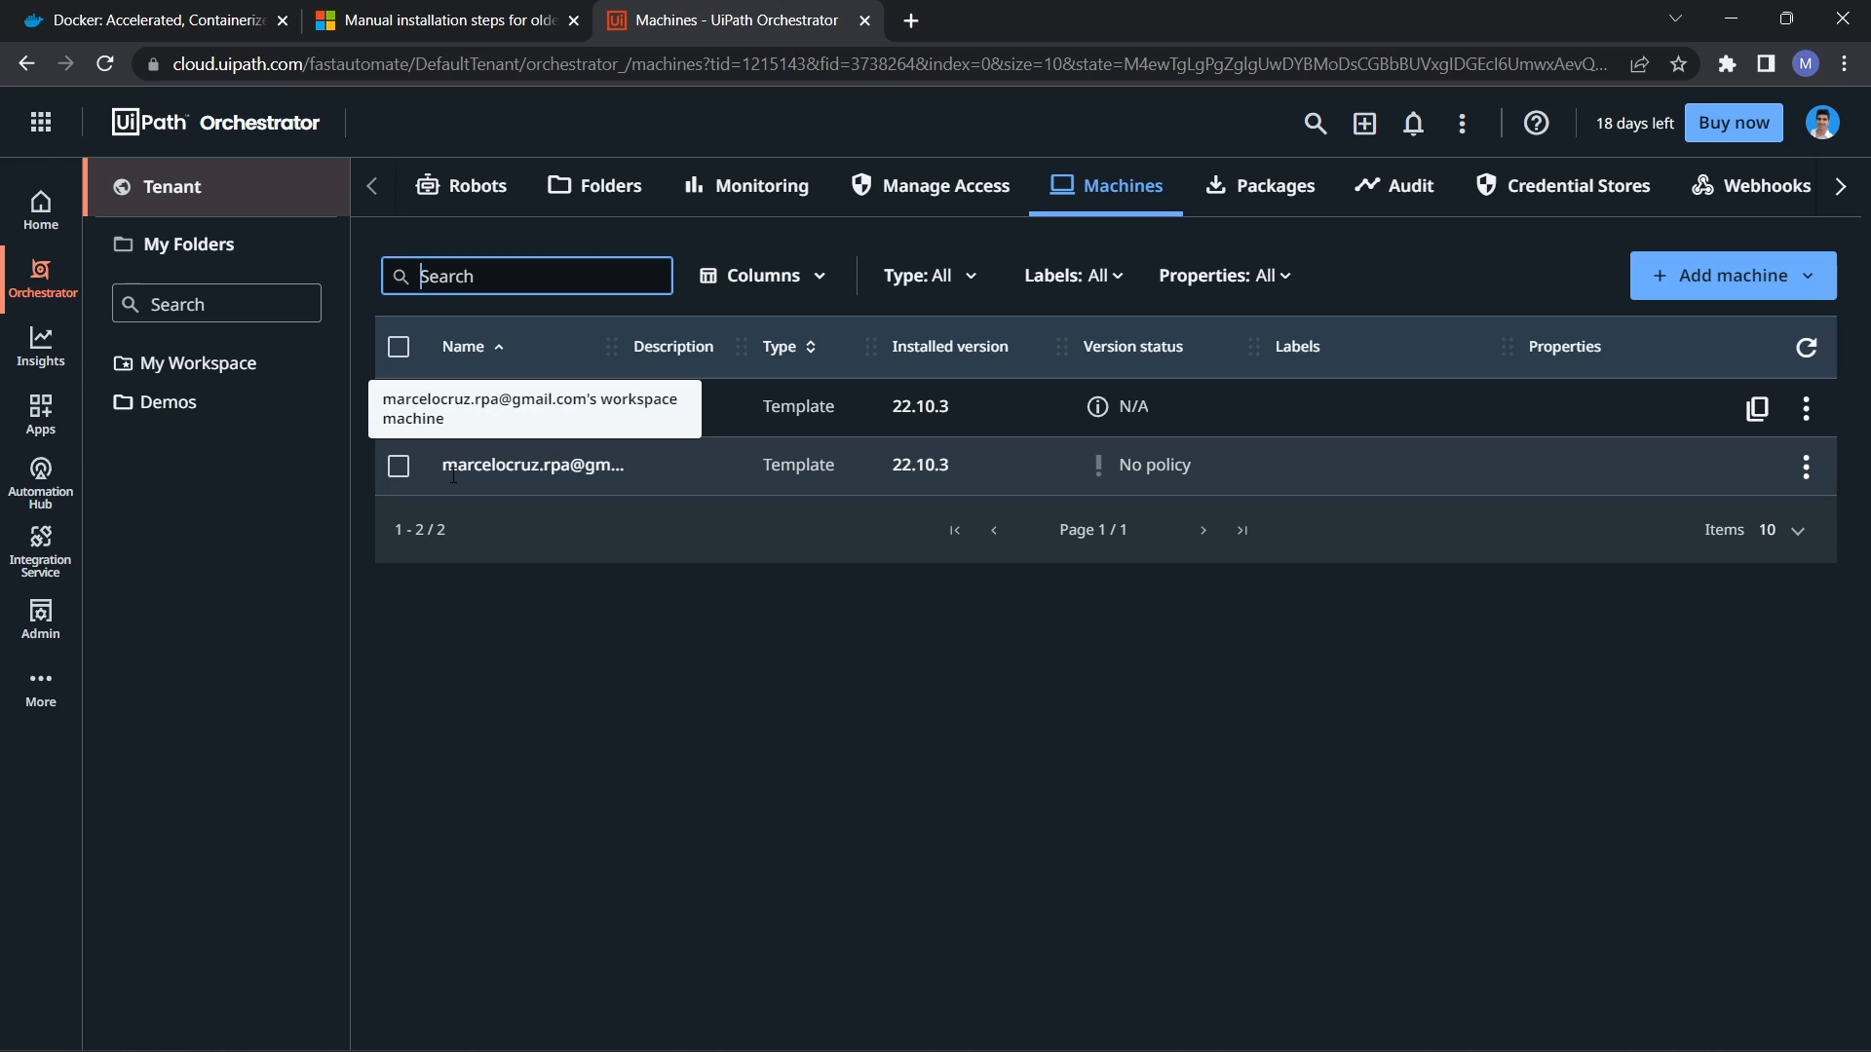
left_click(1807, 465)
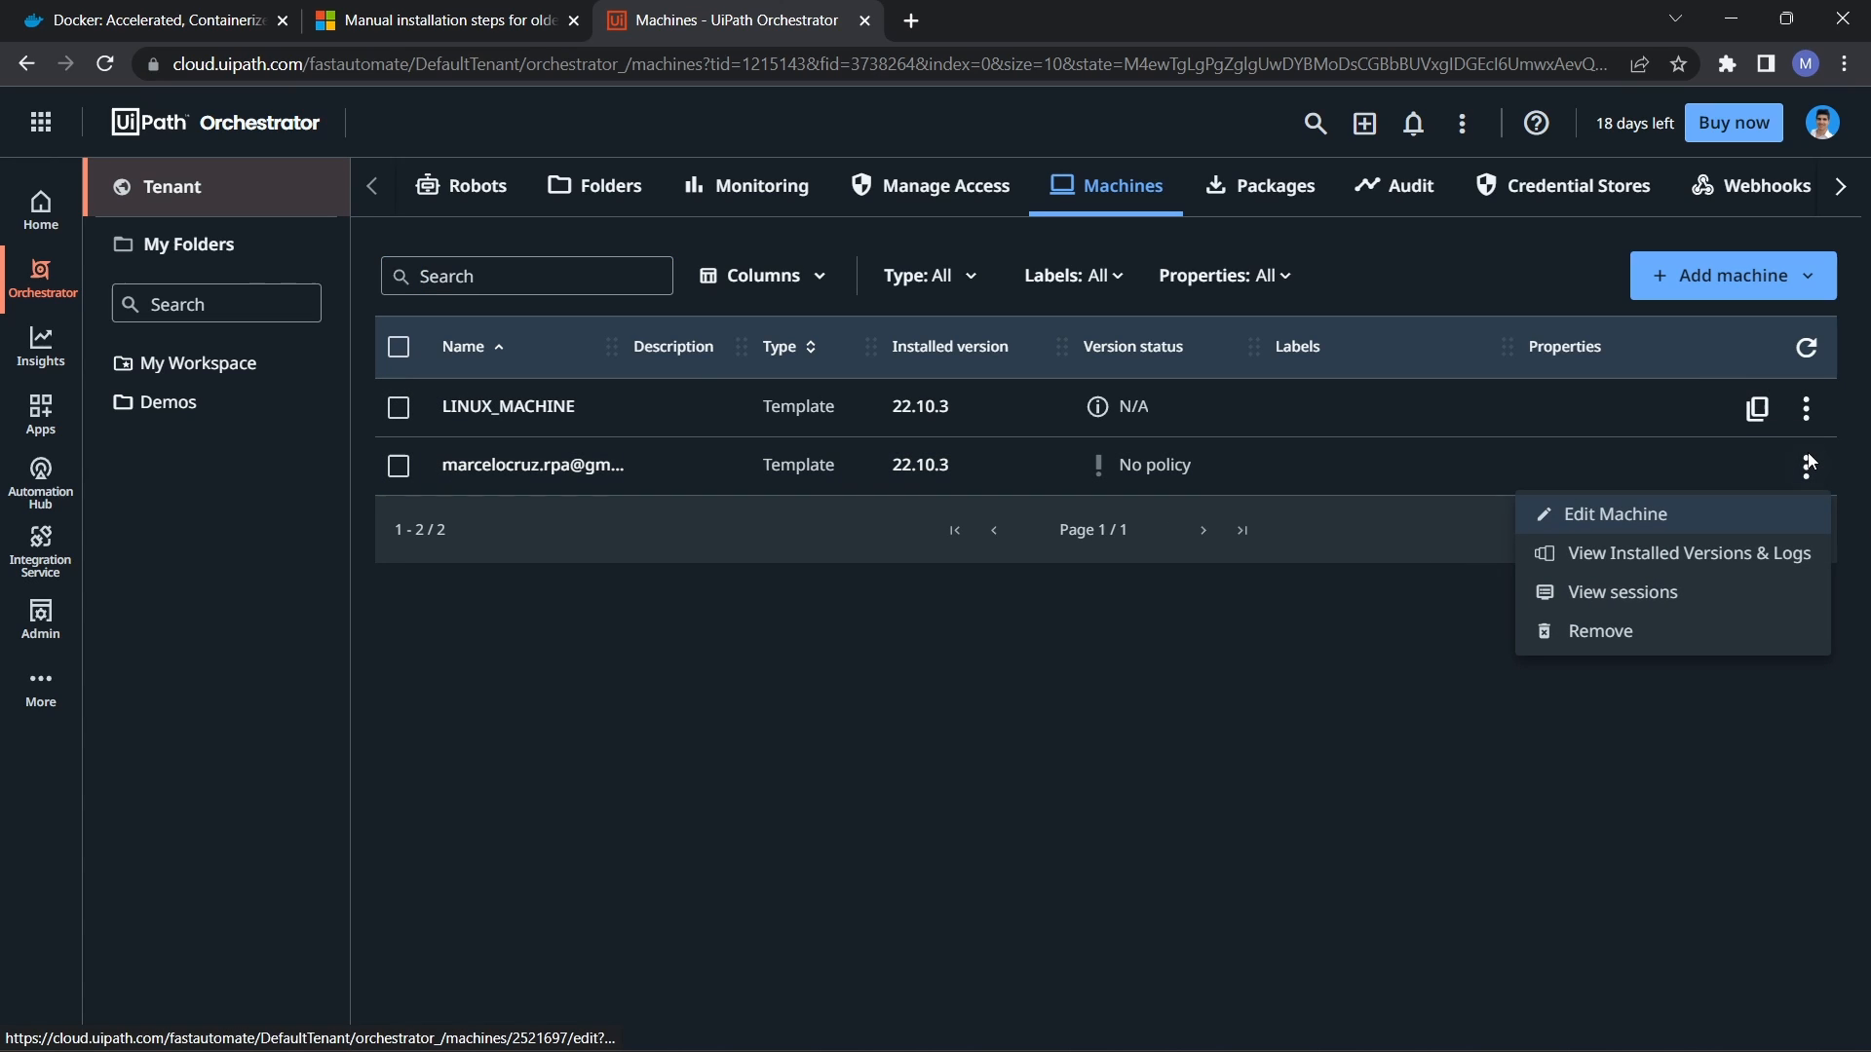
left_click(1662, 514)
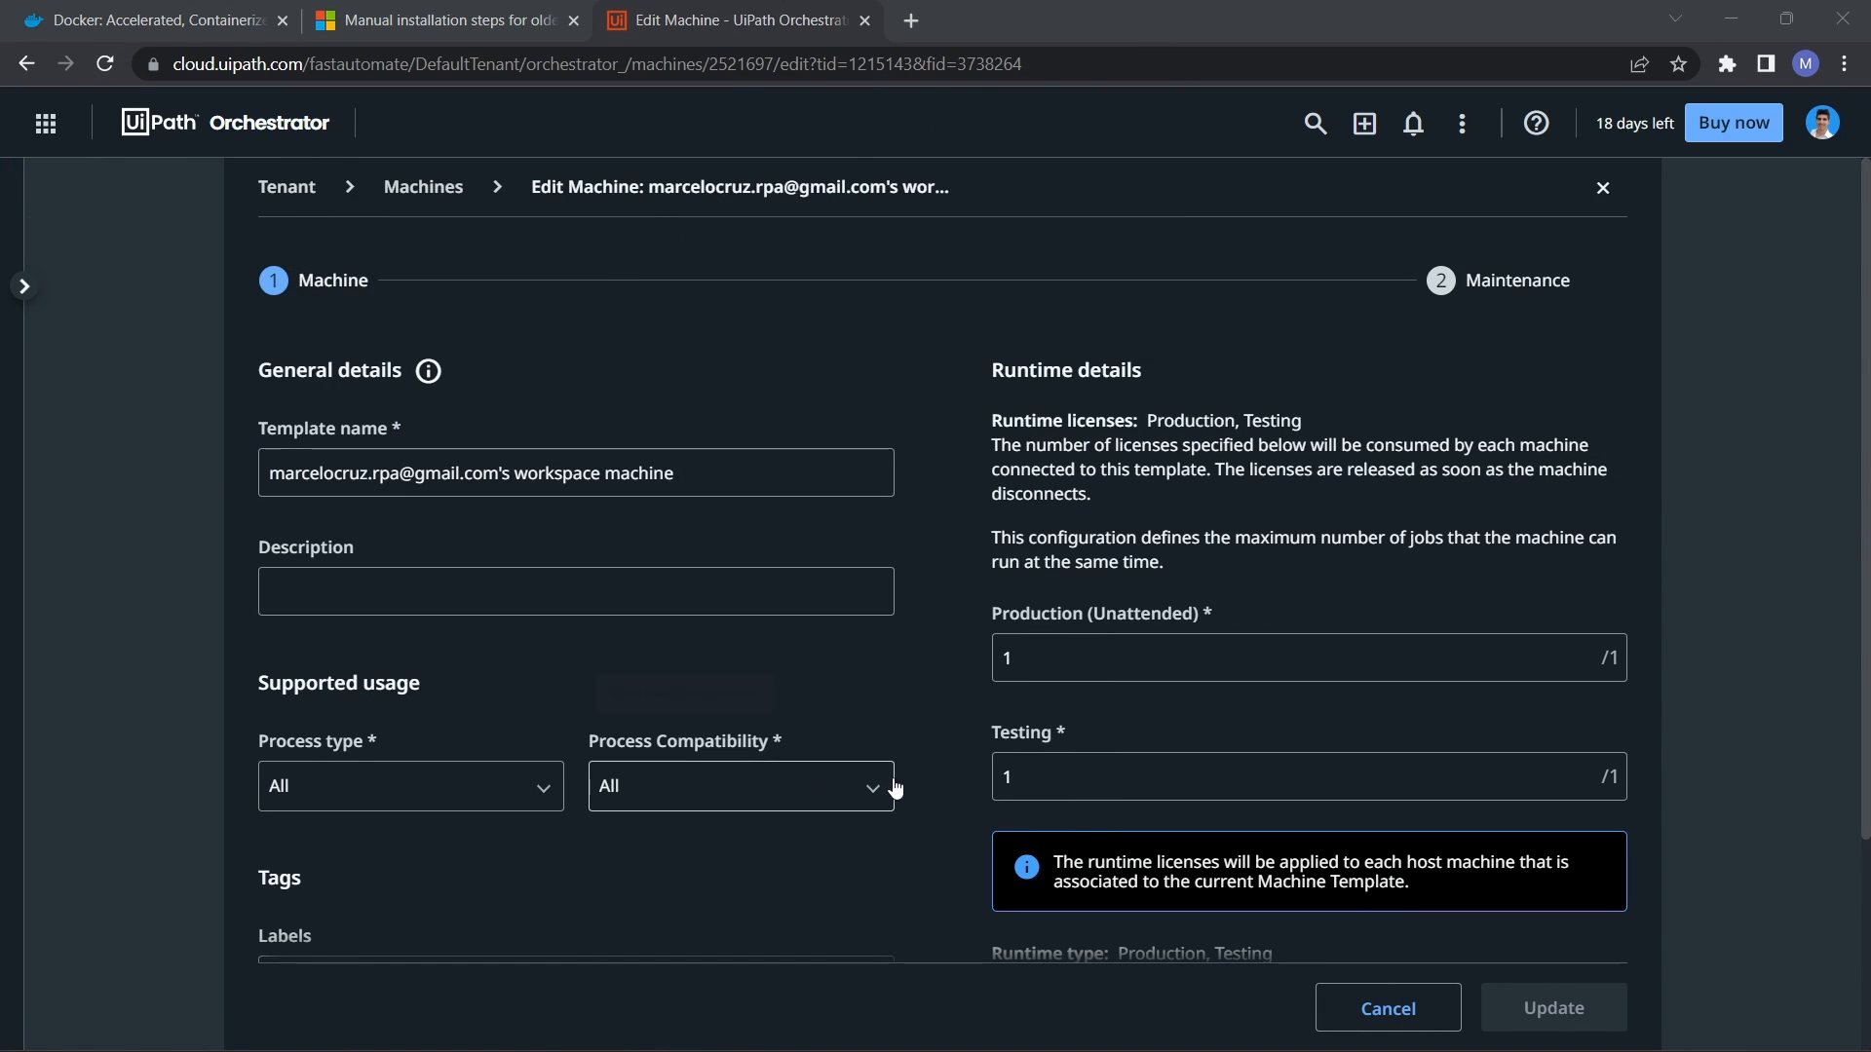
left_click(1167, 678)
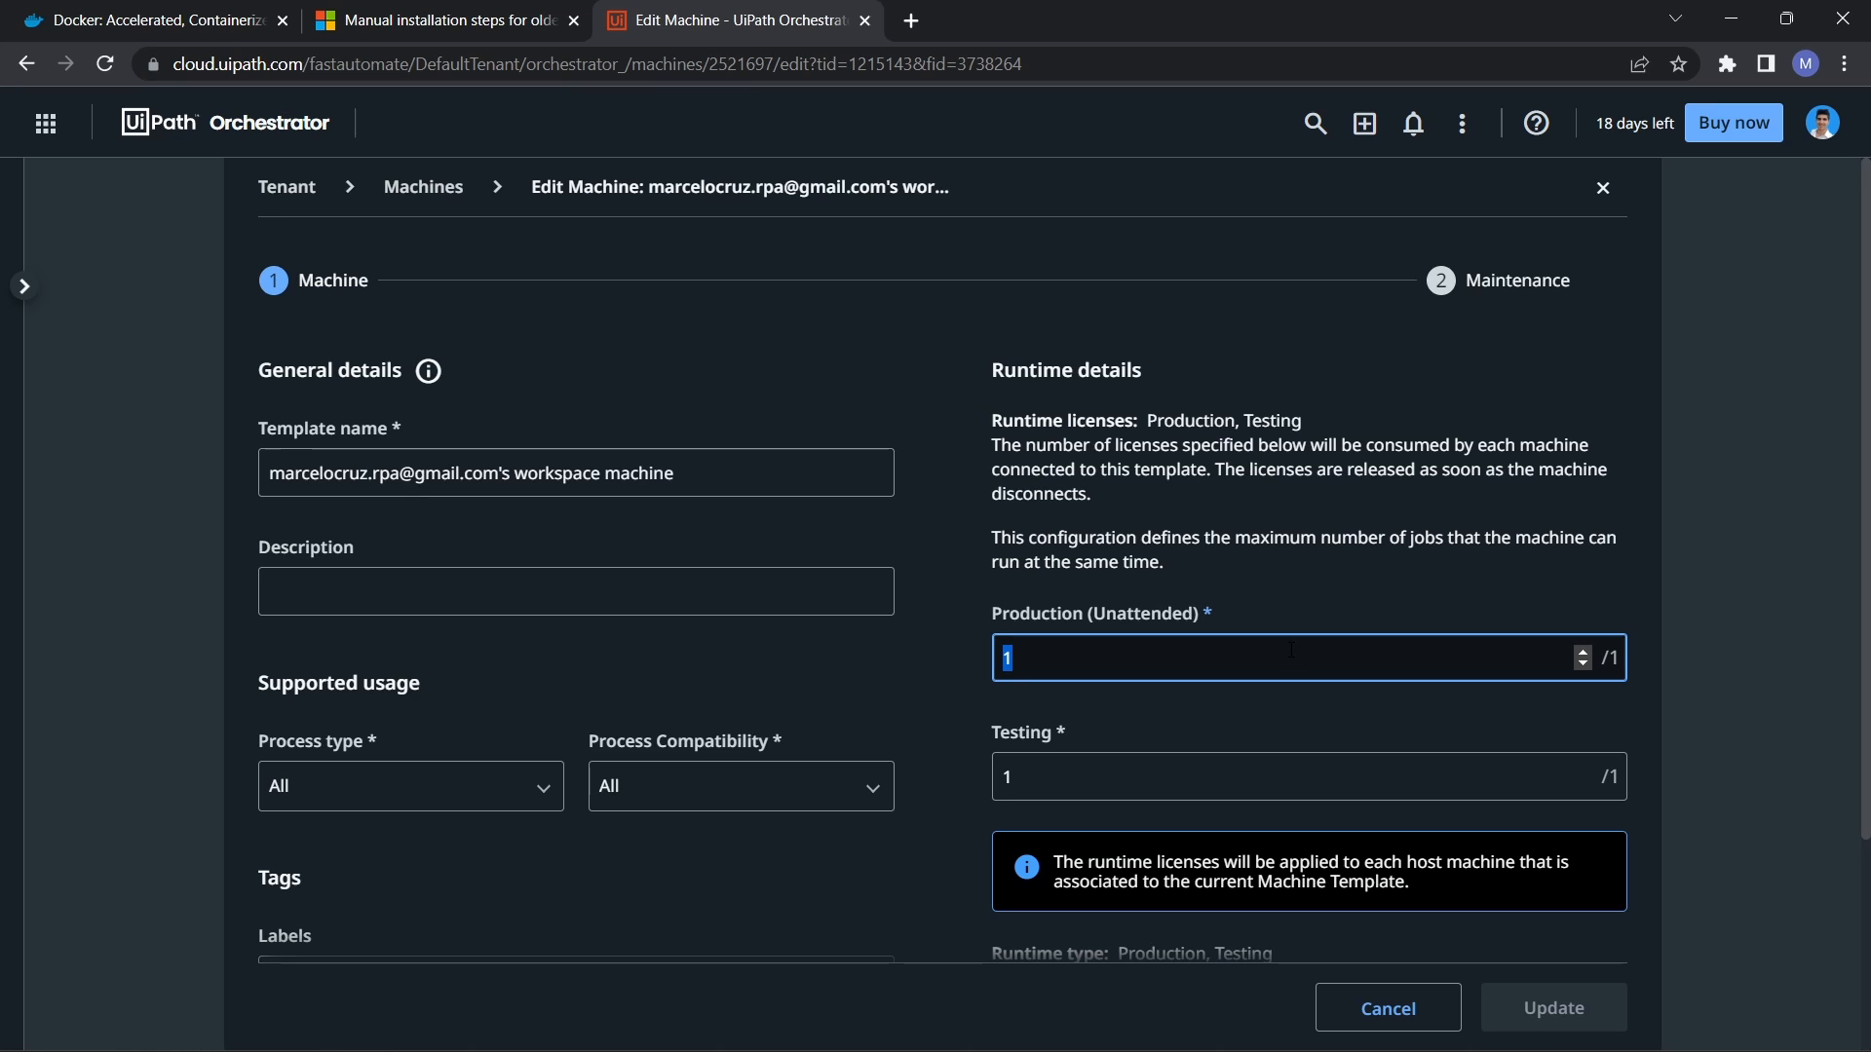
type("0")
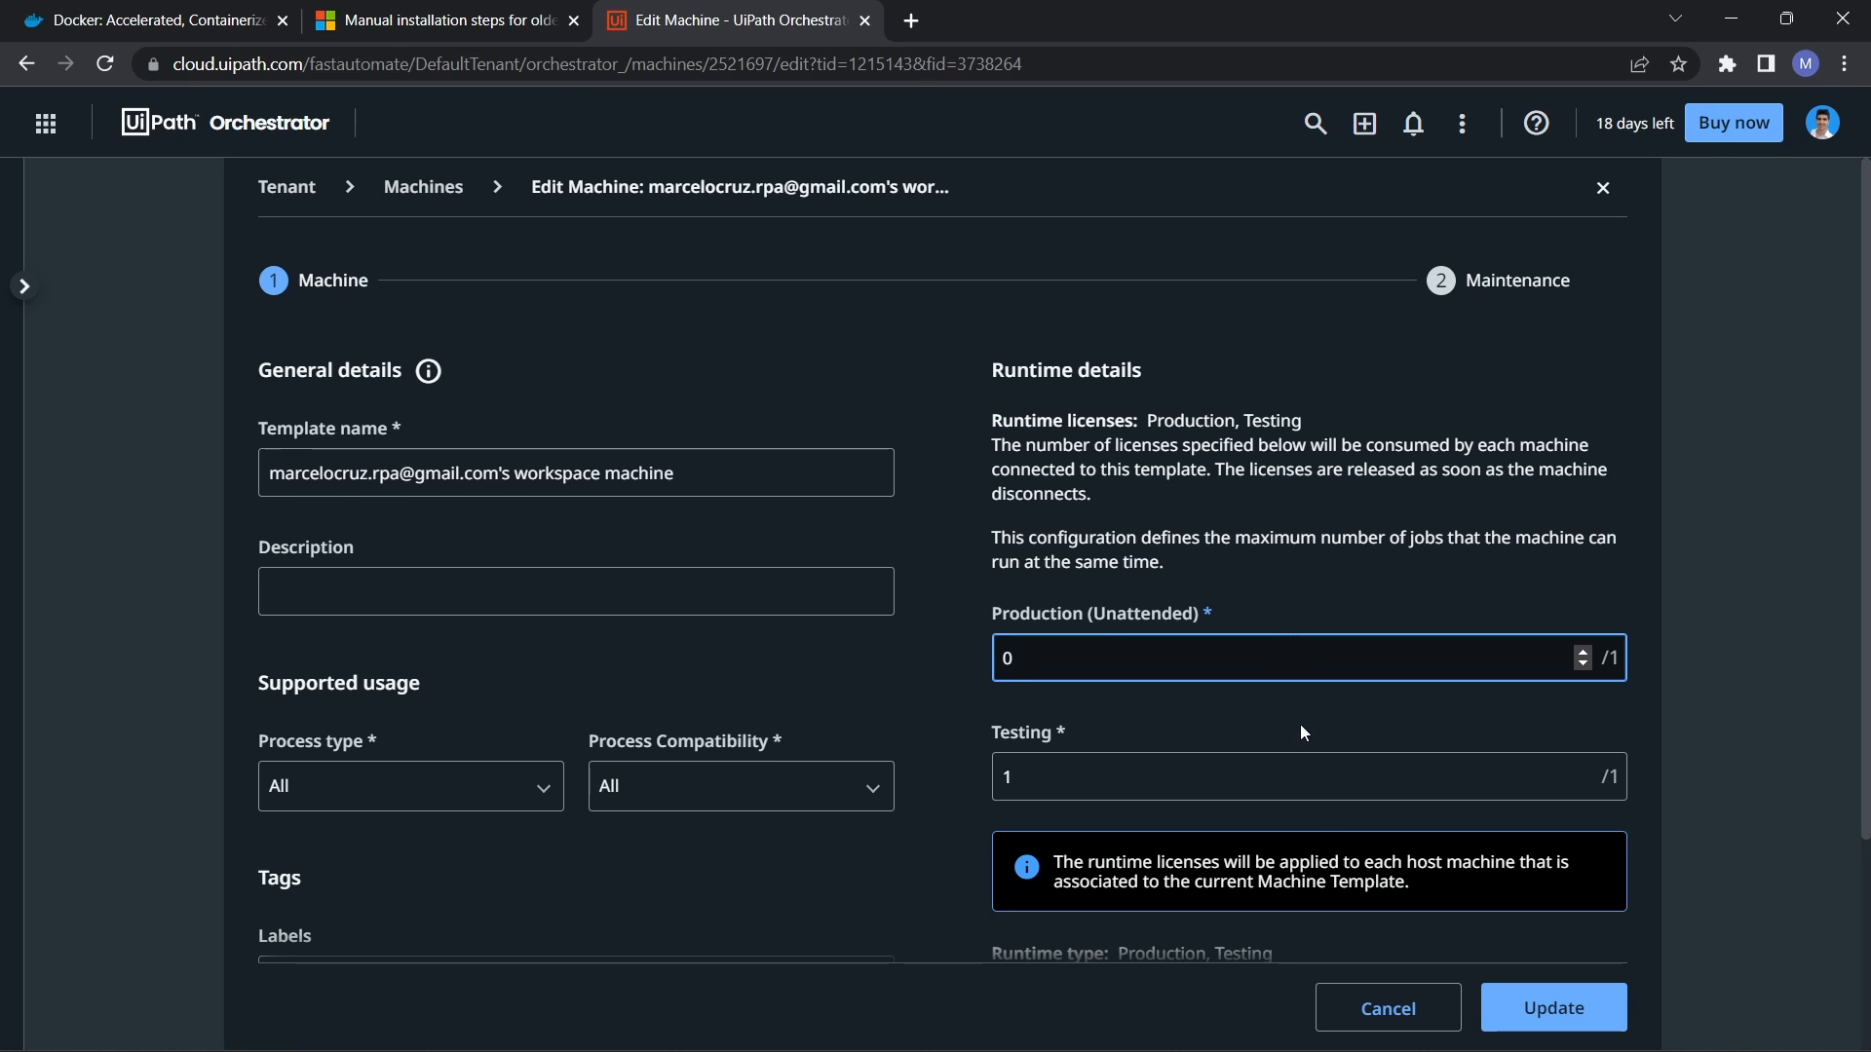
left_click(1545, 1006)
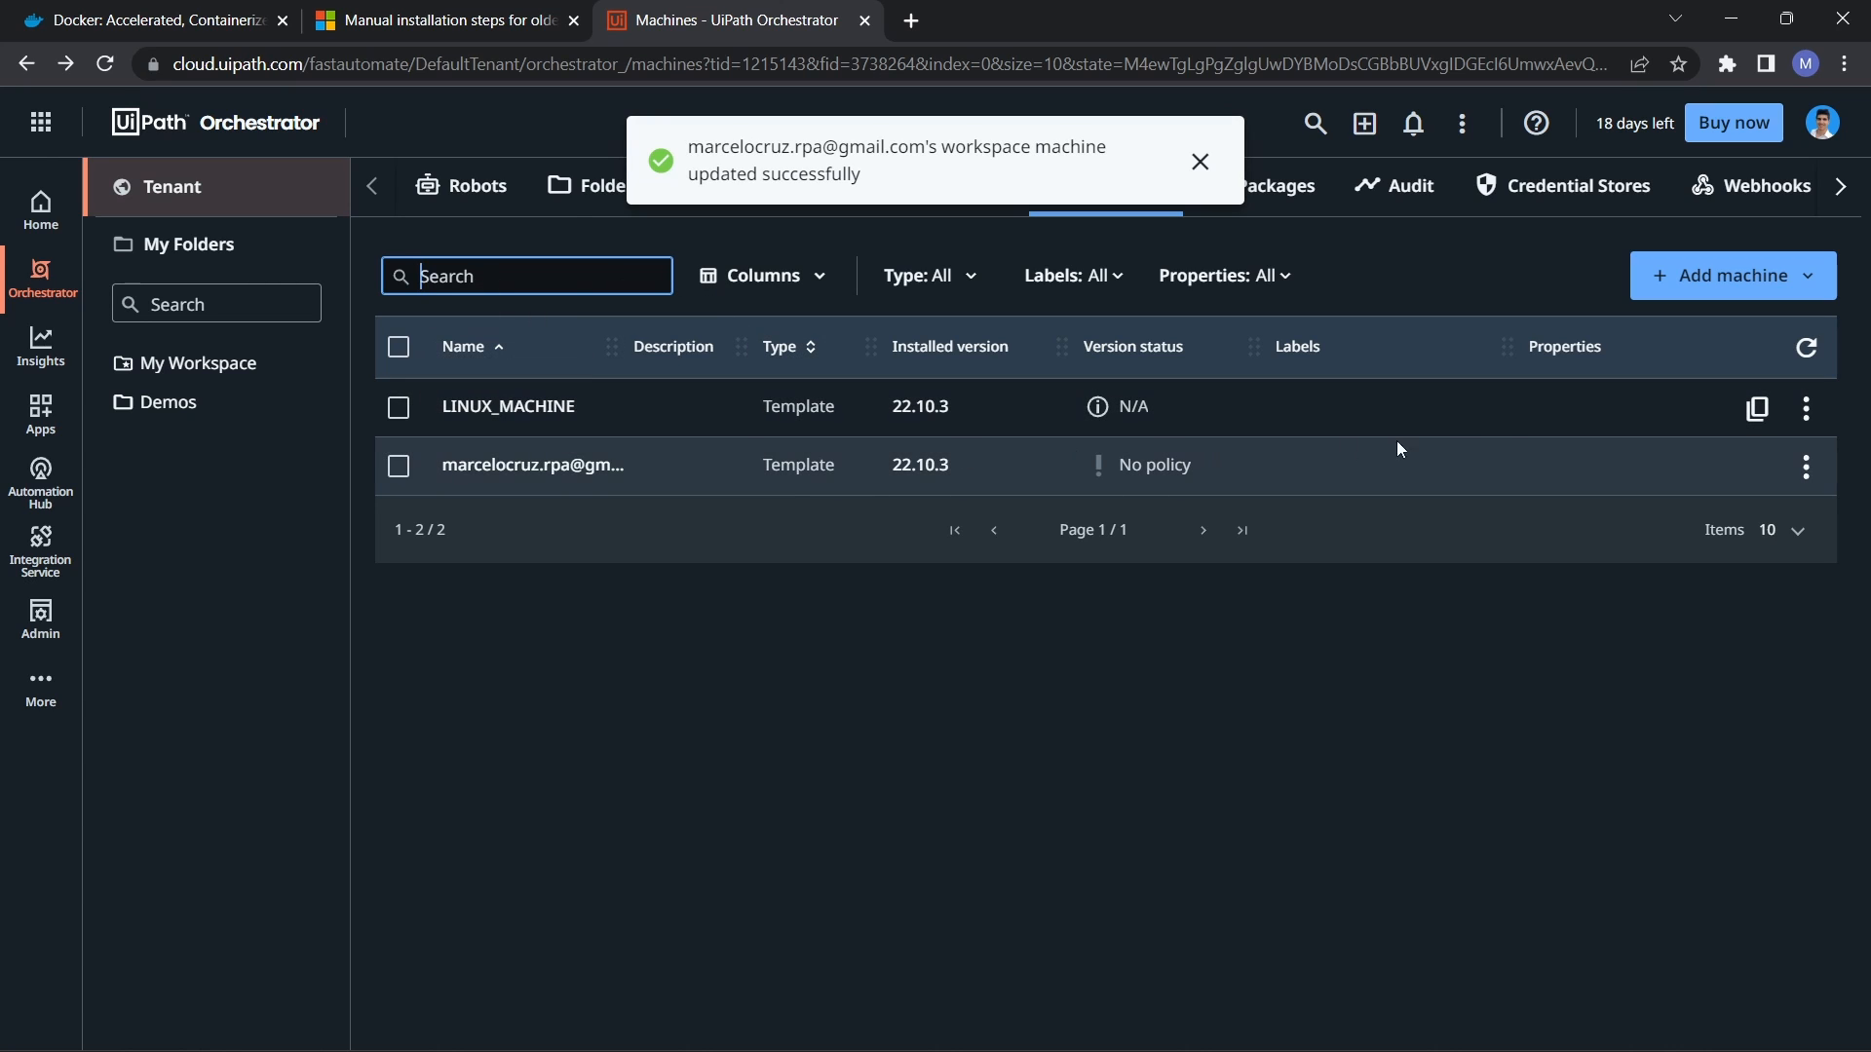
Step: Review the LINUX_MACHINE template's runtime and process compatibility settings without changing them
left_click(1806, 408)
left_click(1742, 455)
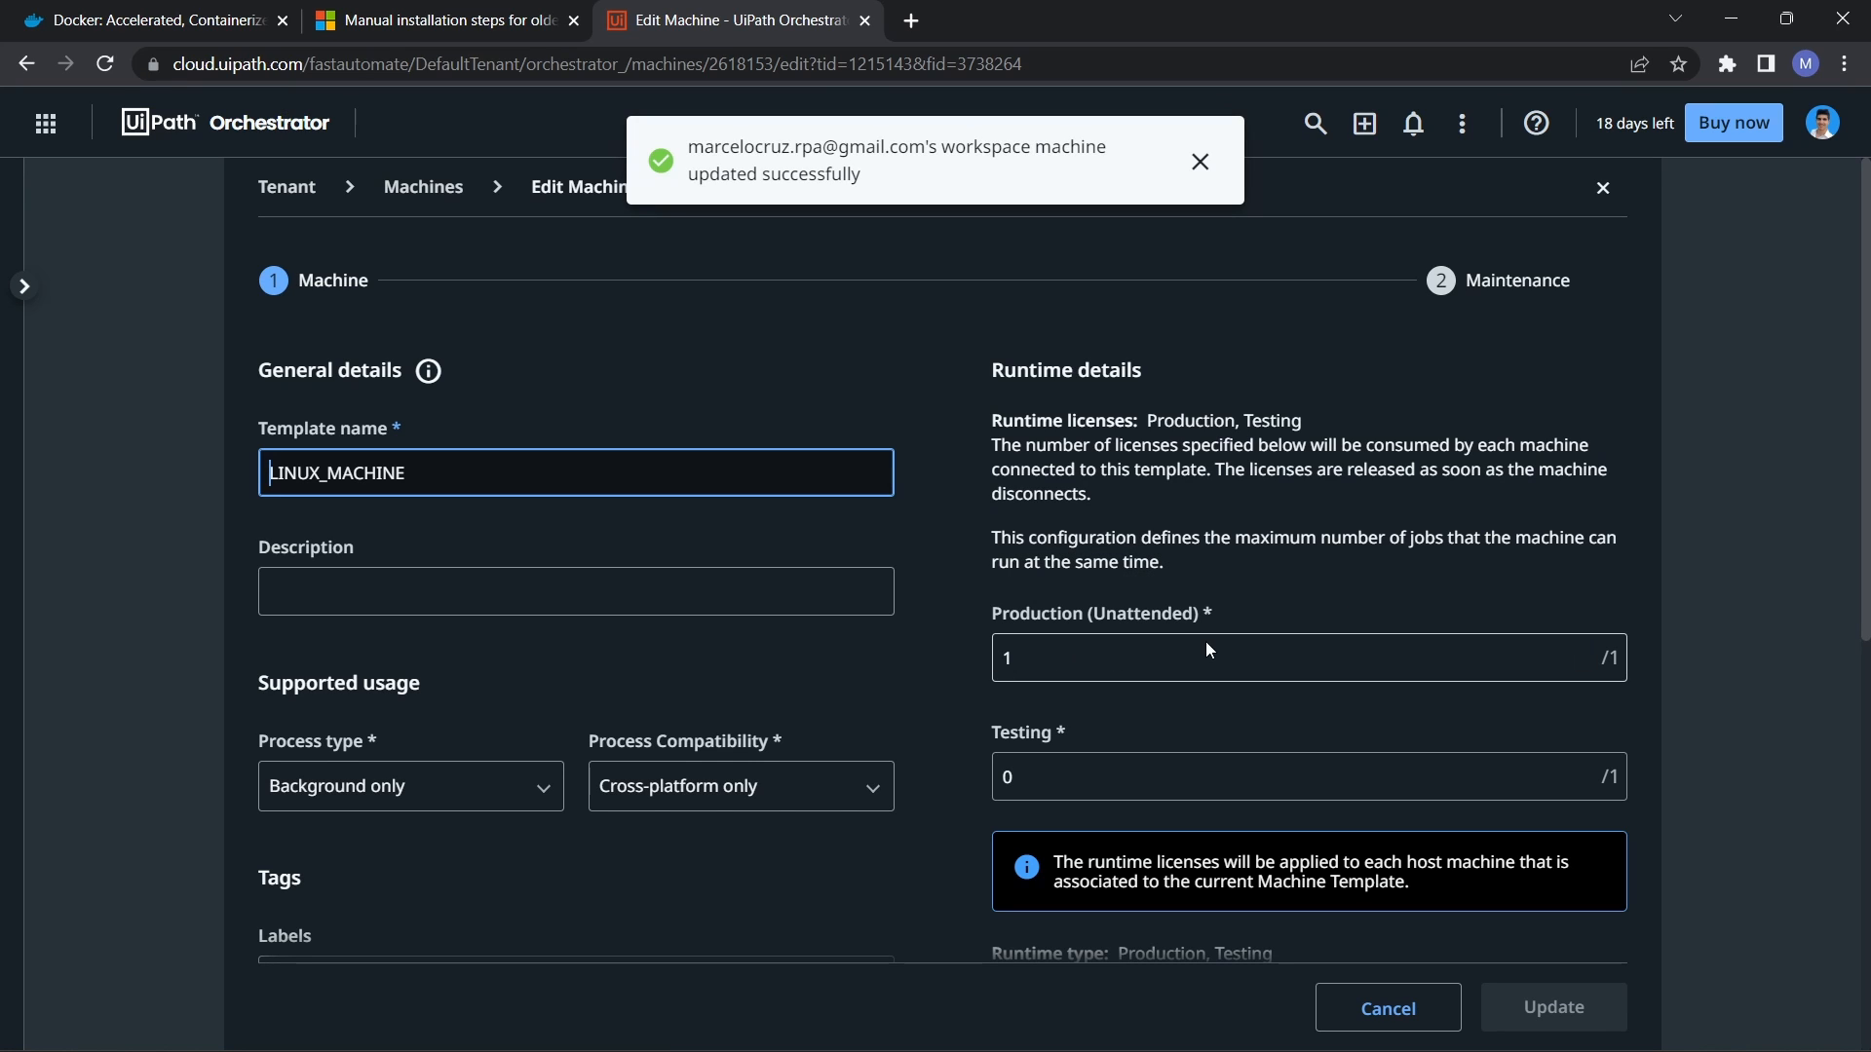
left_click(1399, 1006)
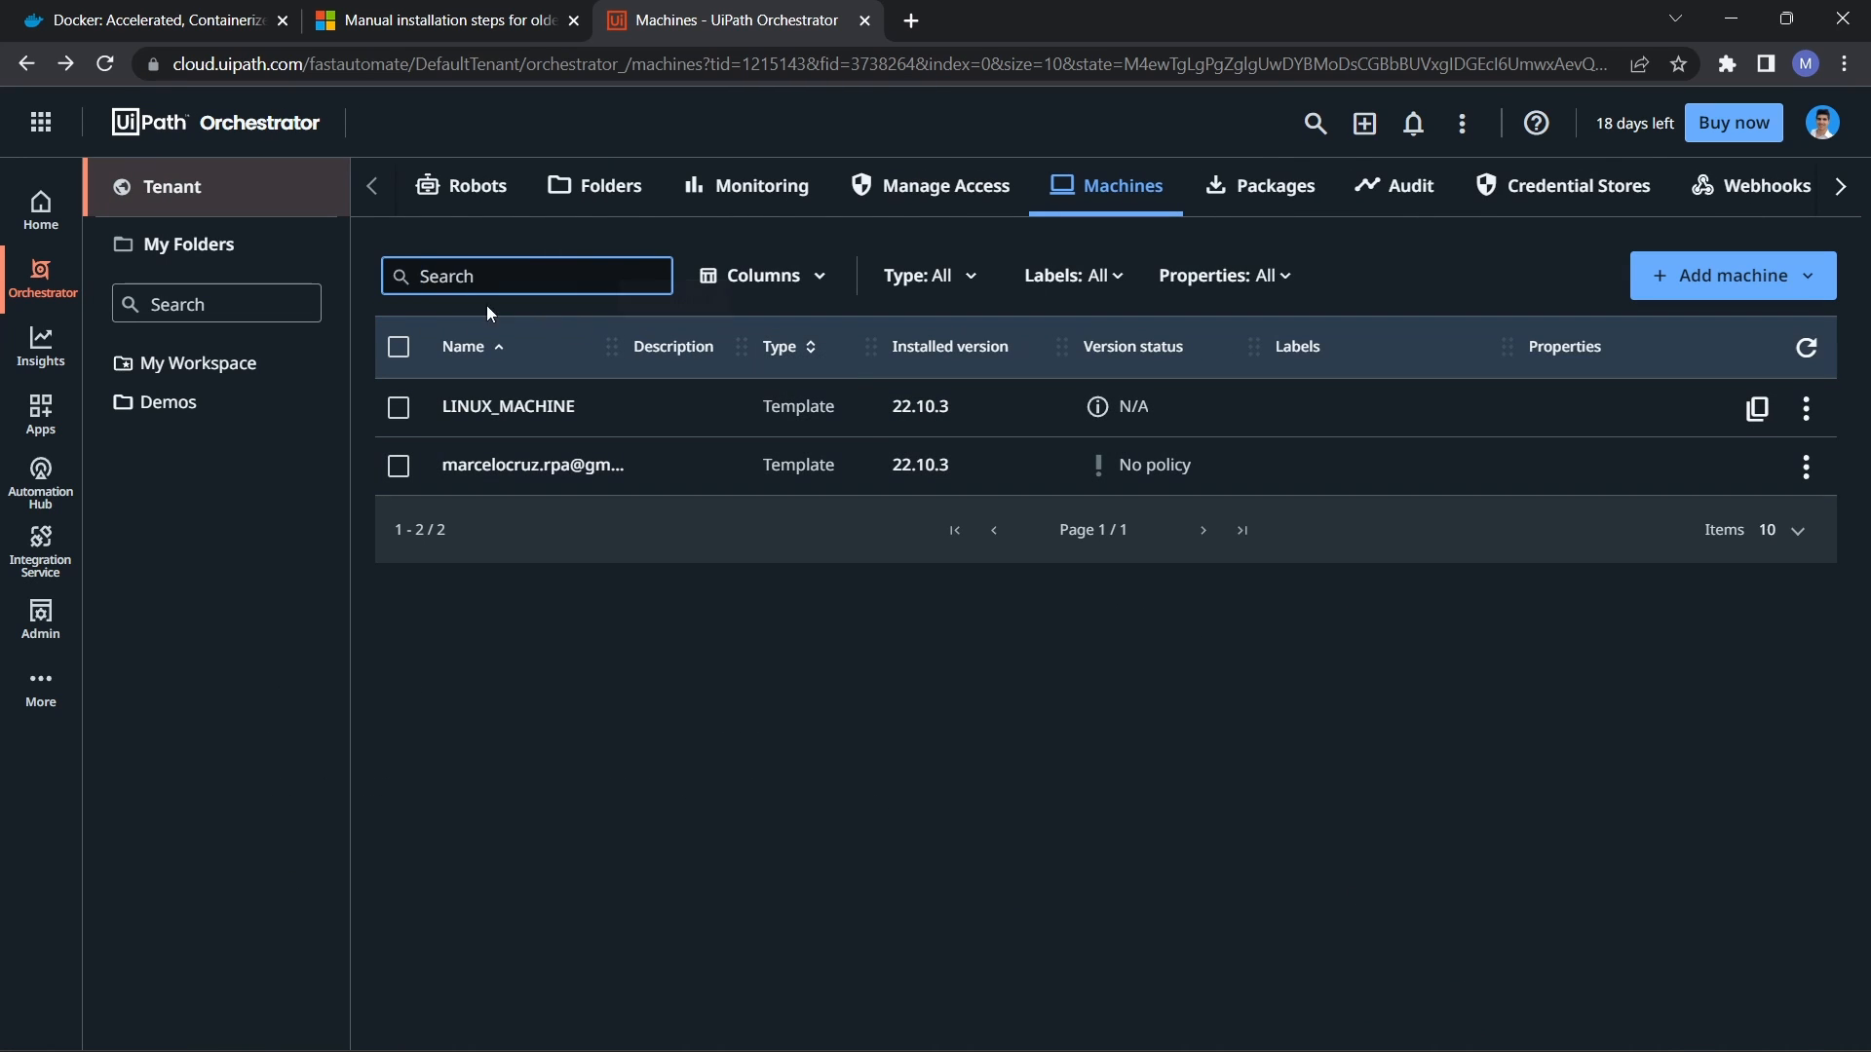
Step: Return to the Demos folder's jobs and kill the pending Linux.Web.Automation job
left_click(168, 403)
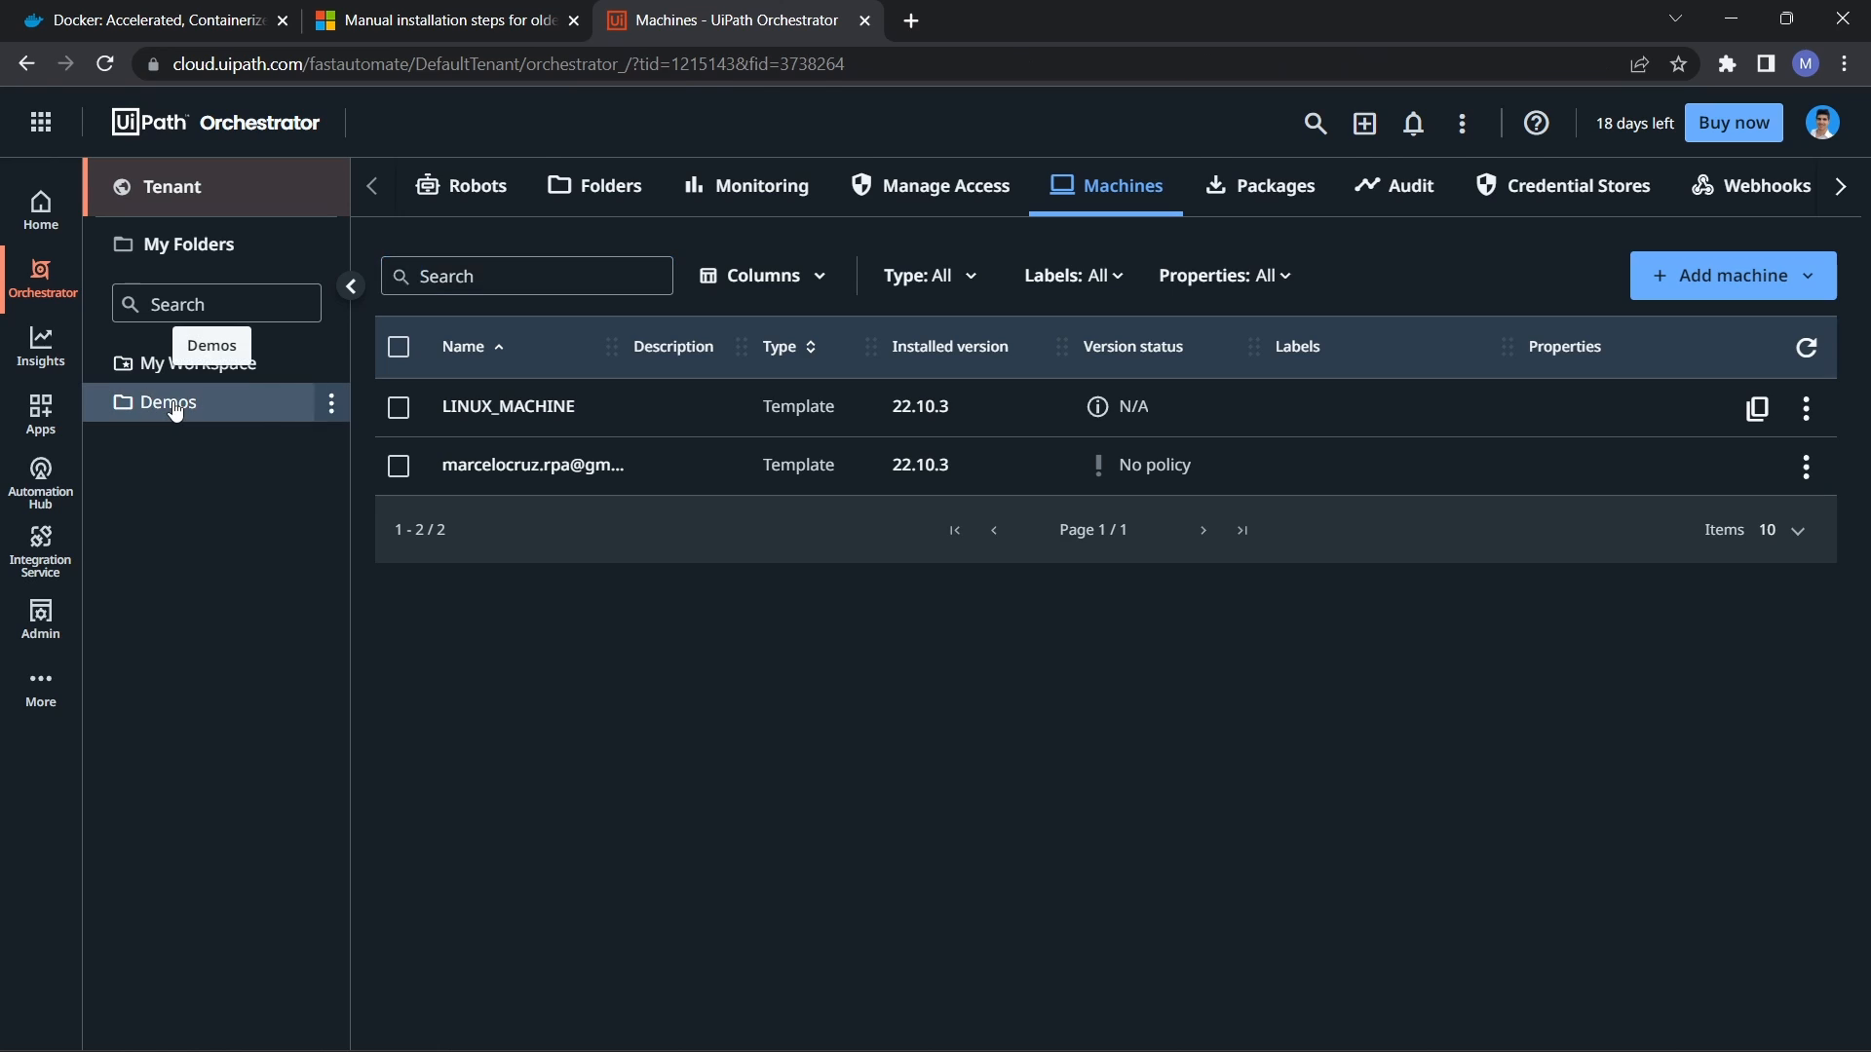
left_click(574, 187)
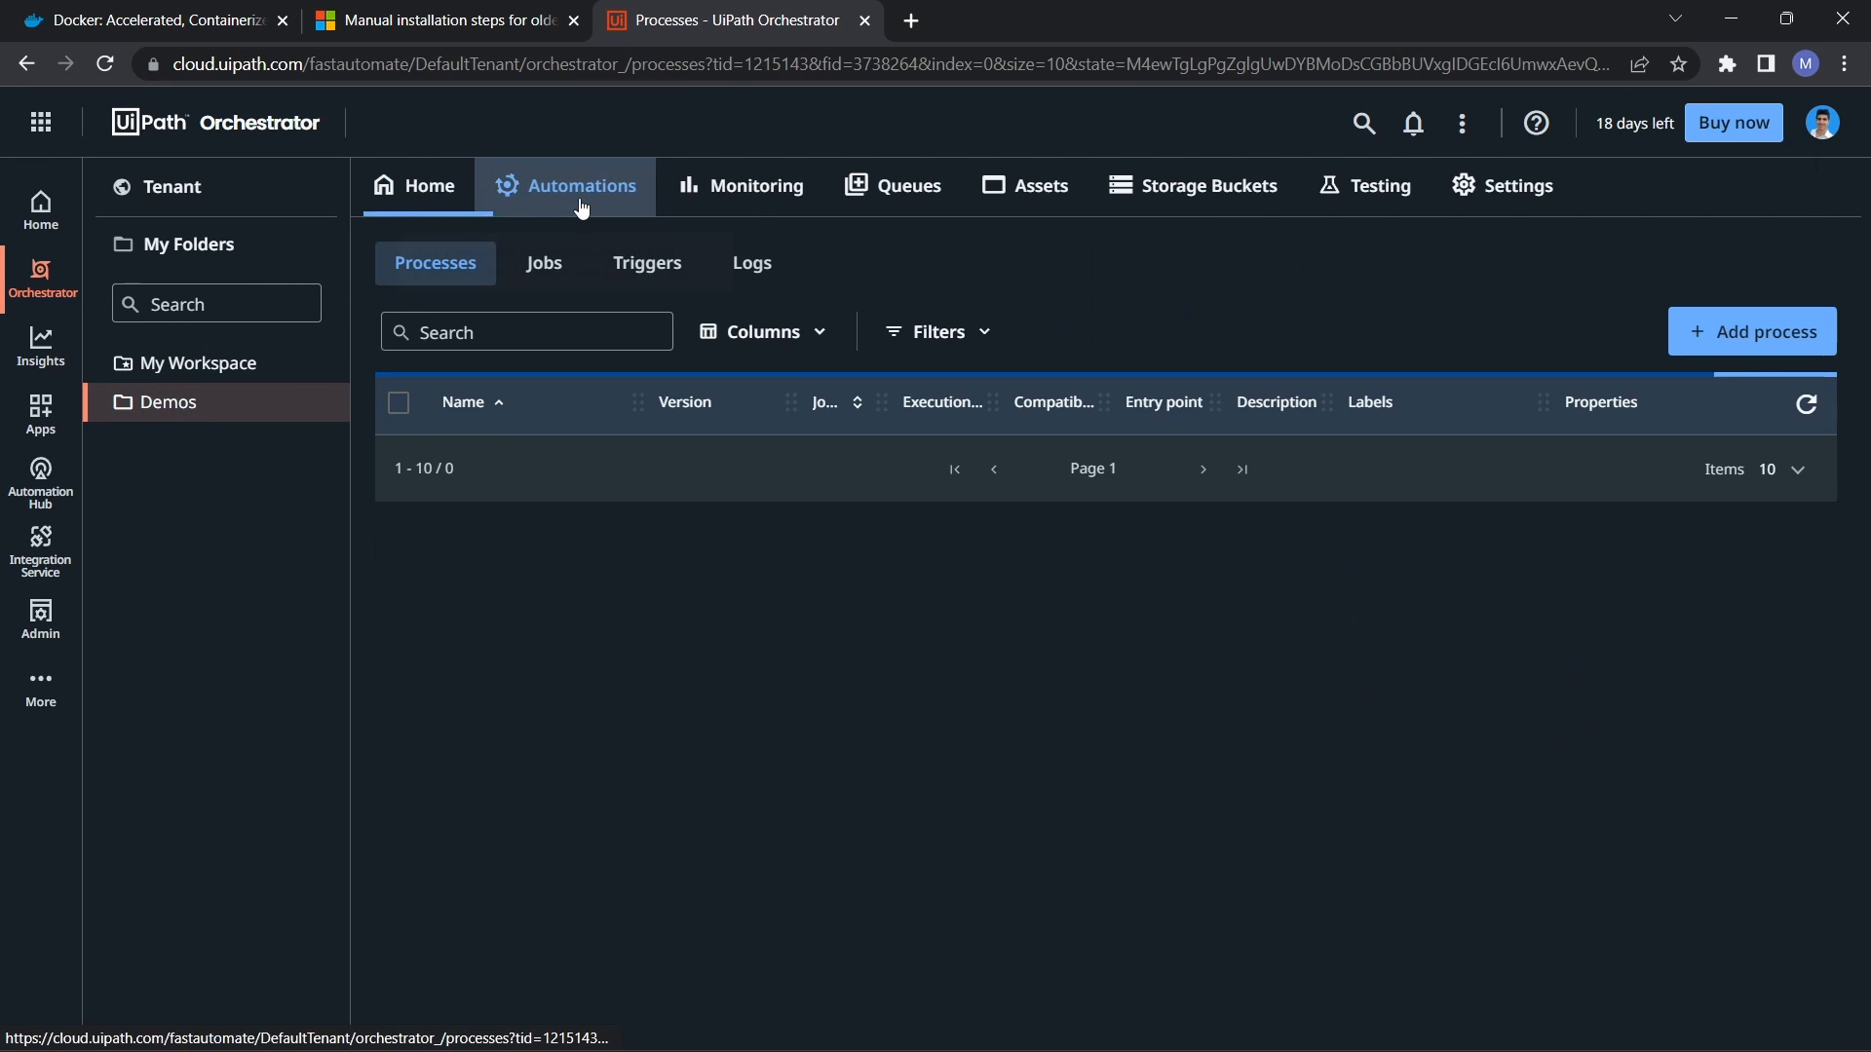
left_click(565, 269)
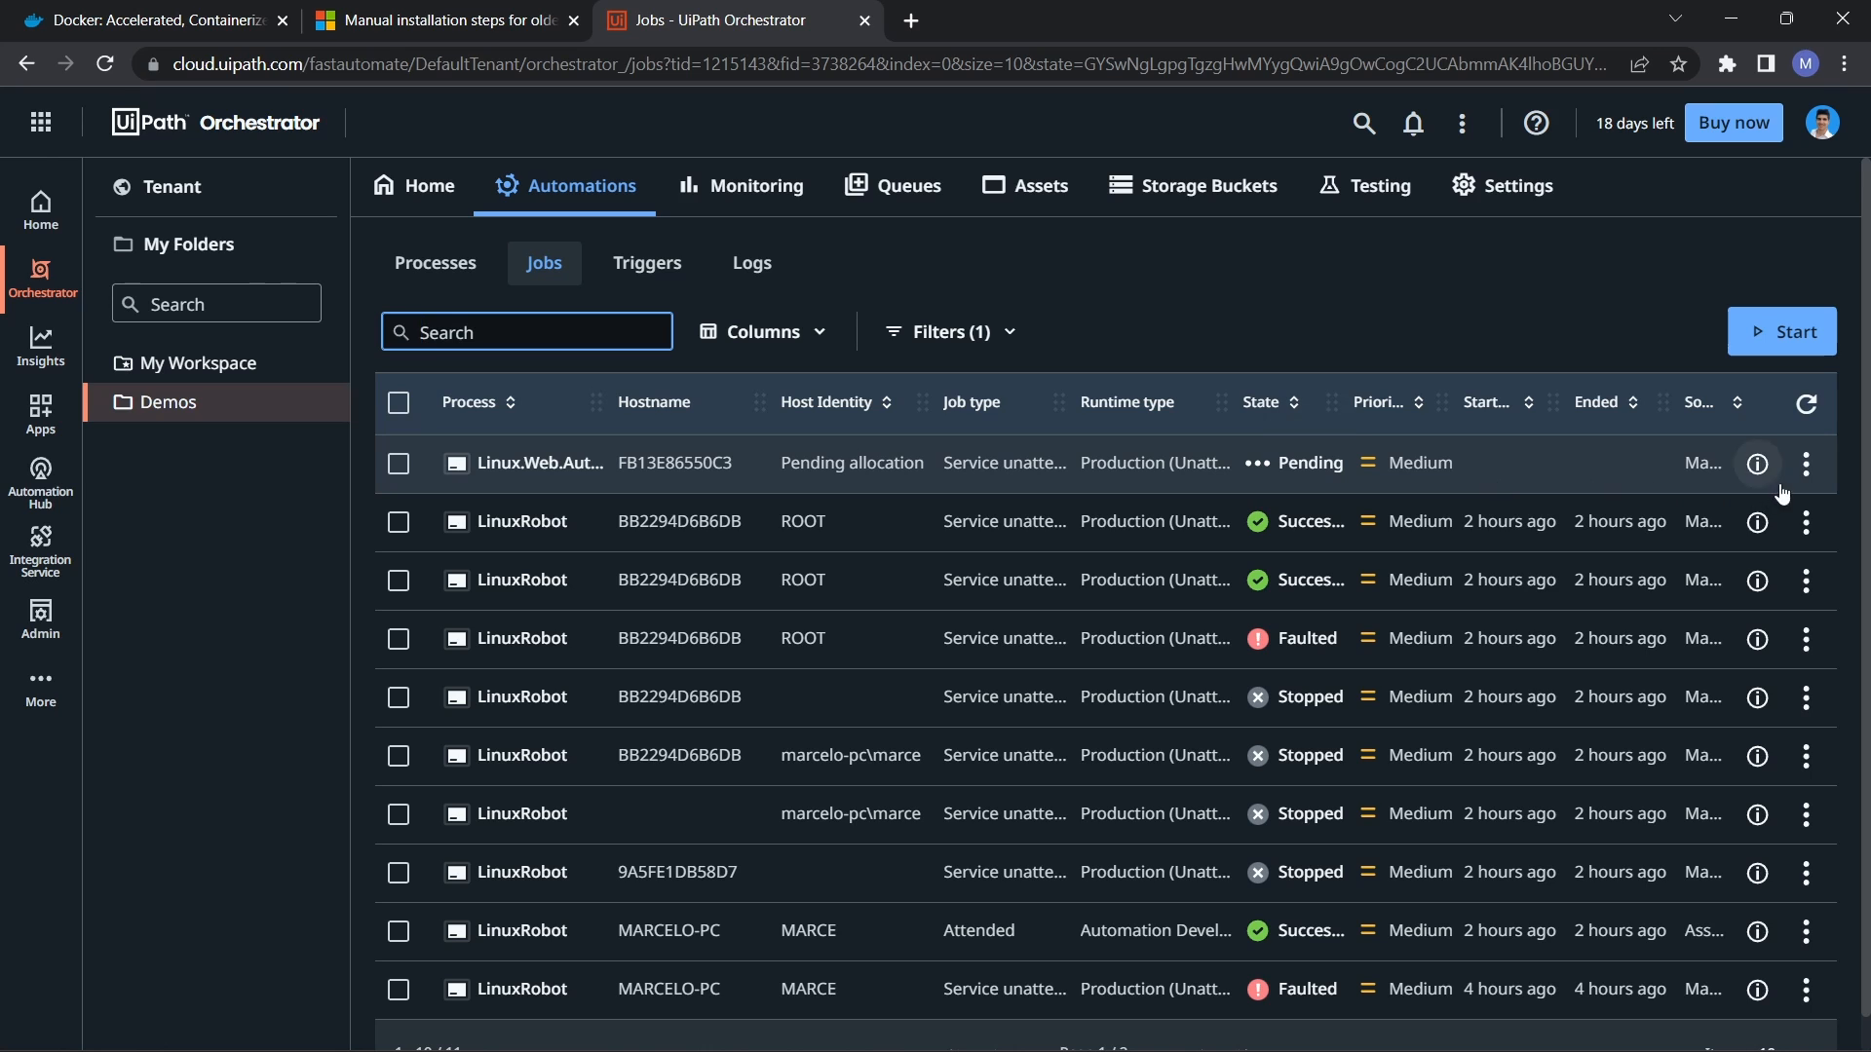
left_click(1806, 464)
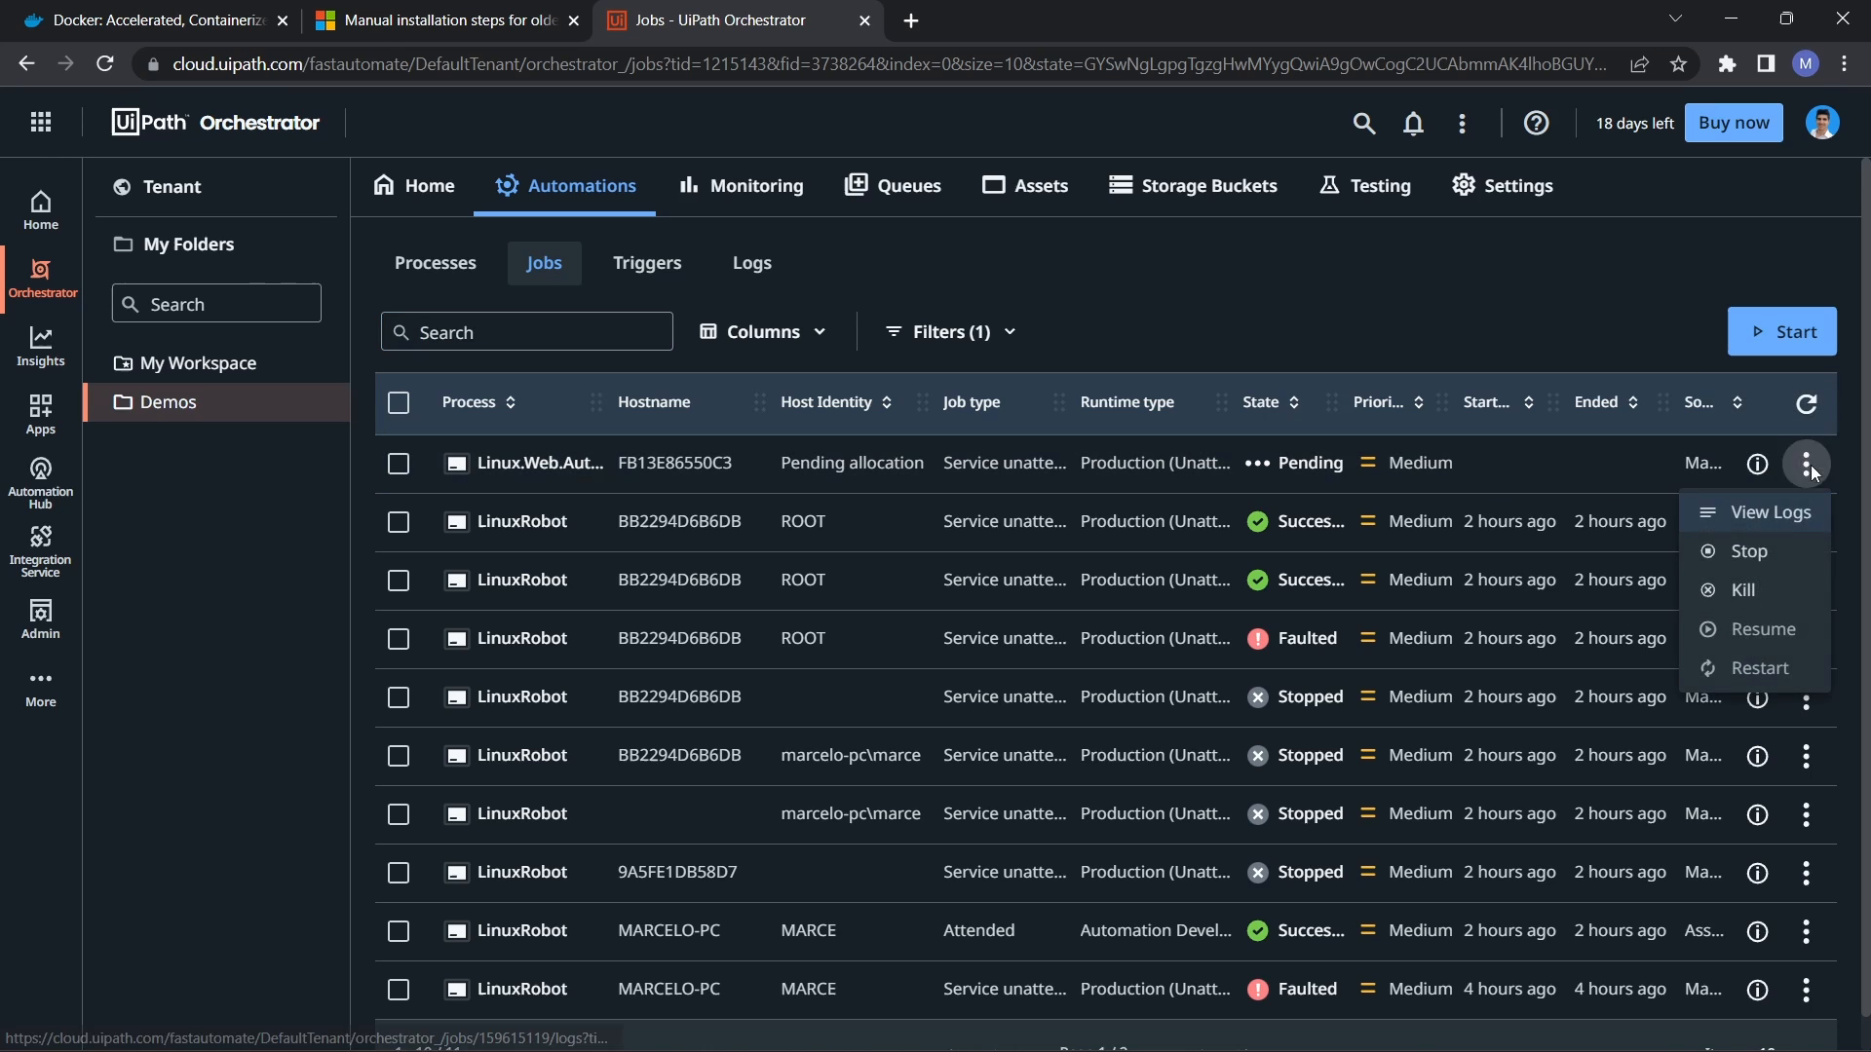
left_click(1756, 594)
left_click(1133, 638)
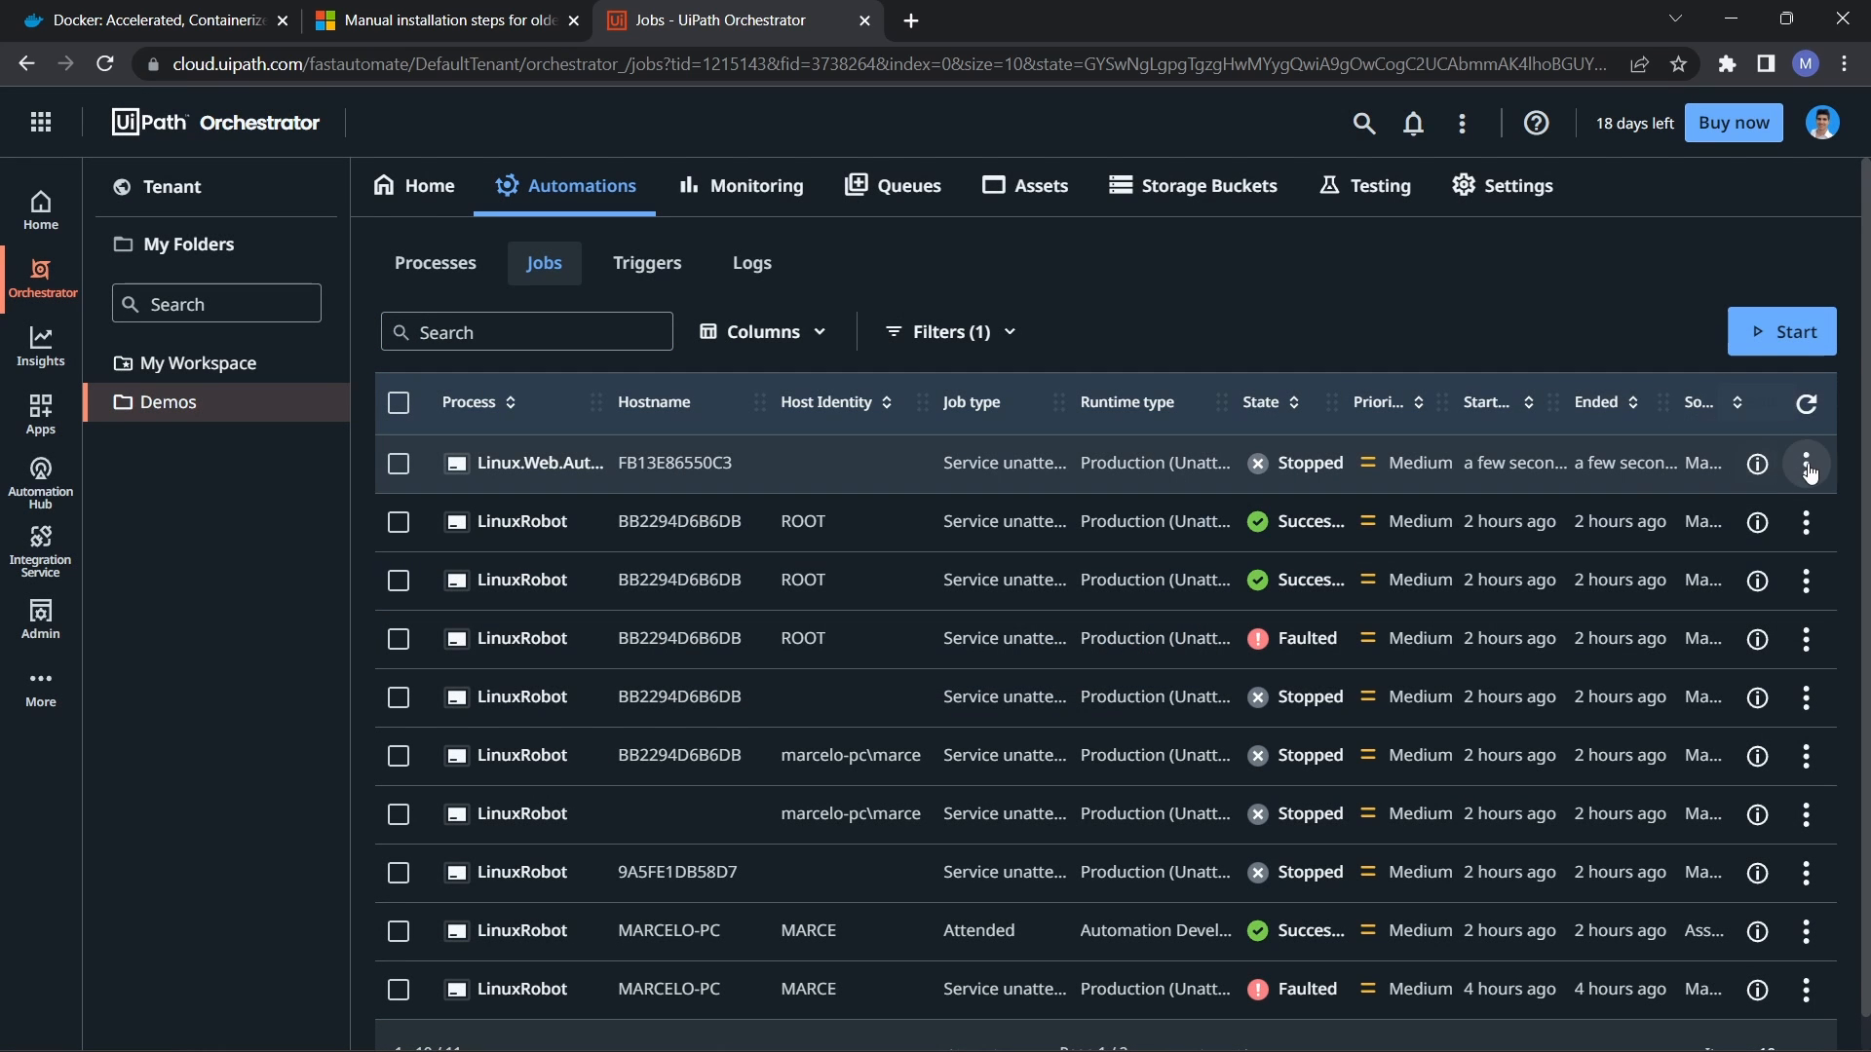
Step: Restart the killed Linux.Web.Automation job with LINUX_MACHINE as the machine and FB13E86550C3 as the hostname
left_click(1805, 464)
left_click(1752, 672)
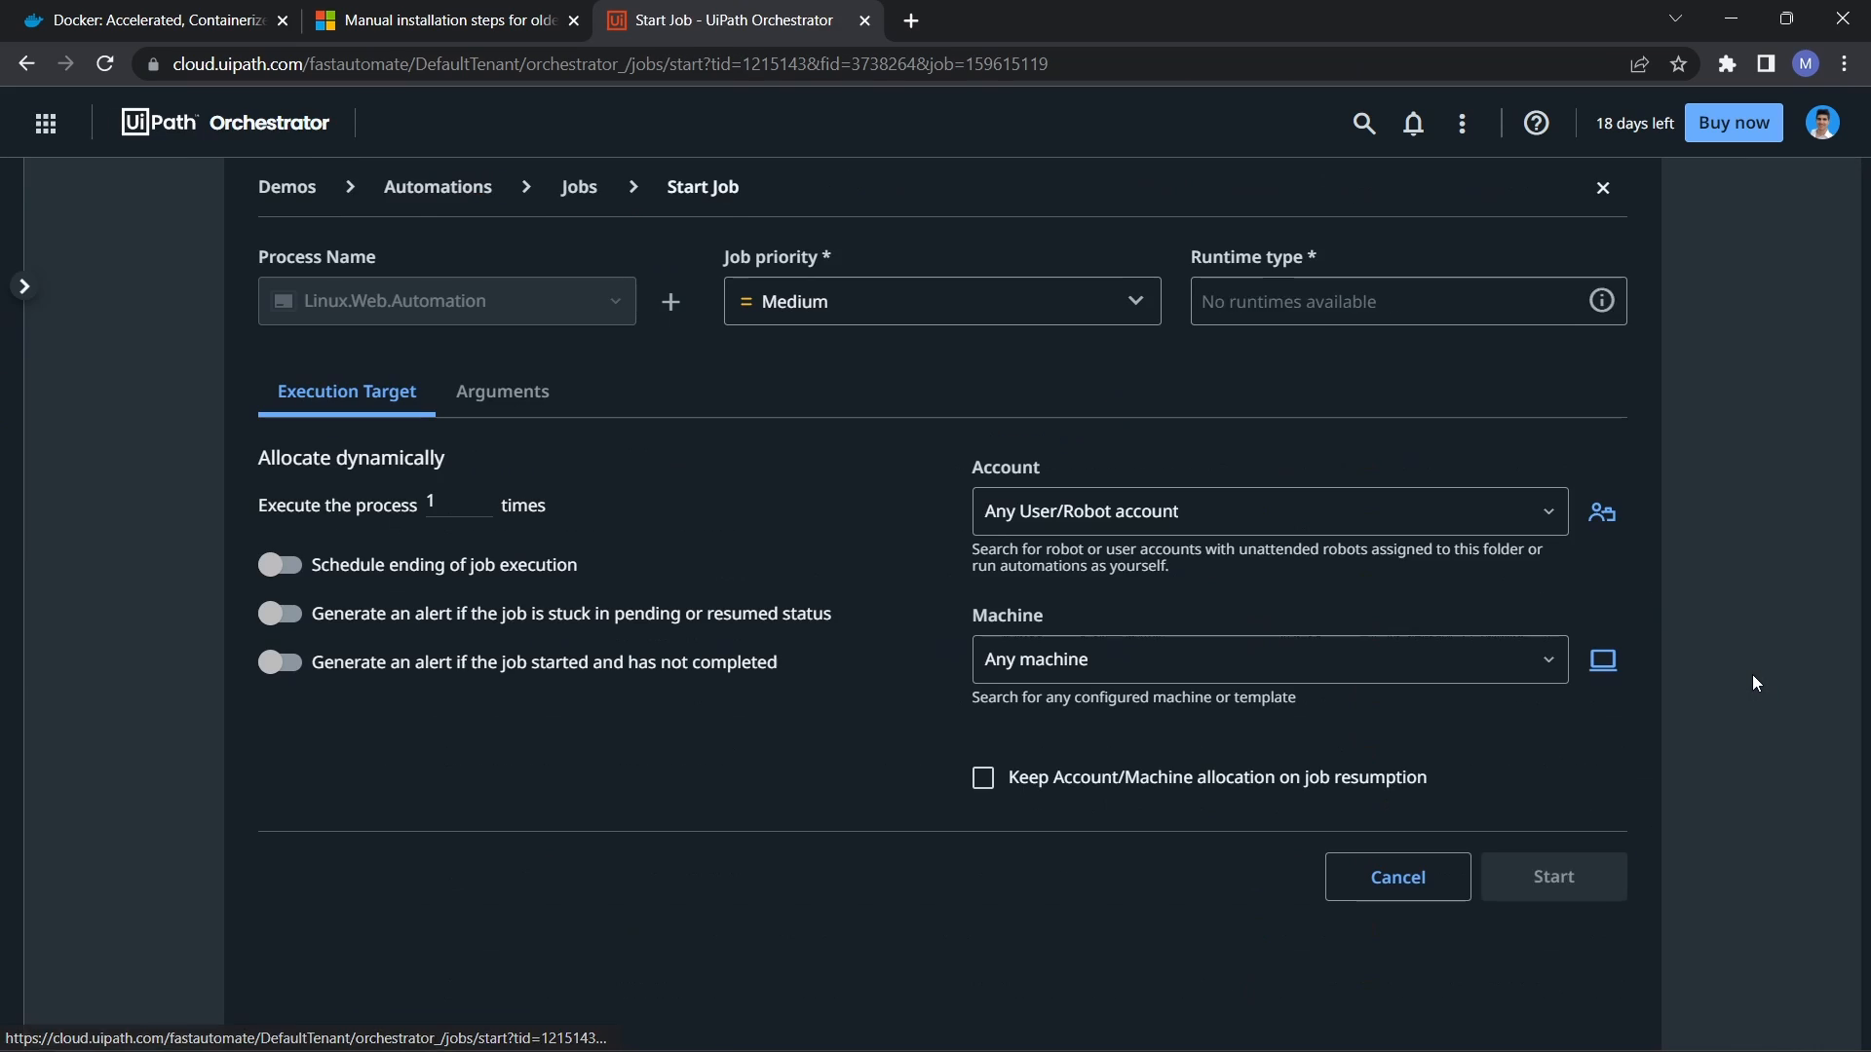
left_click(1316, 647)
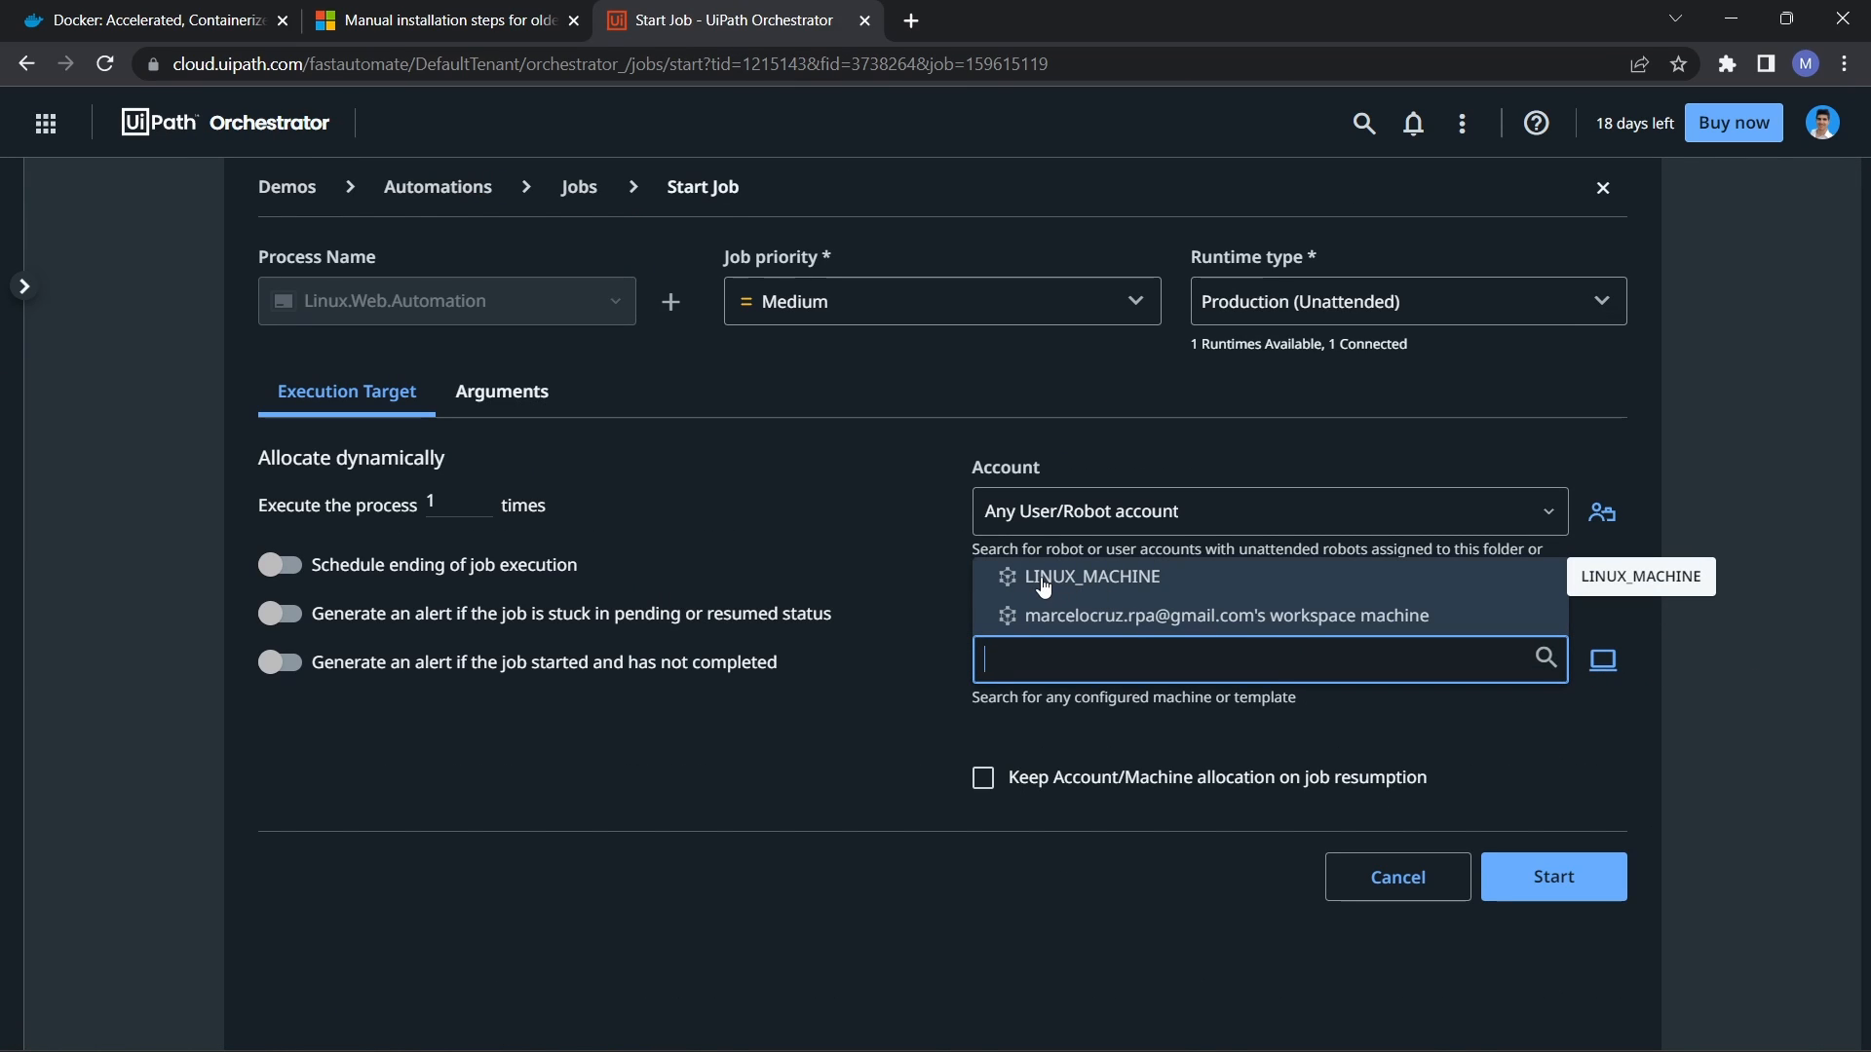
left_click(1093, 585)
left_click(1161, 823)
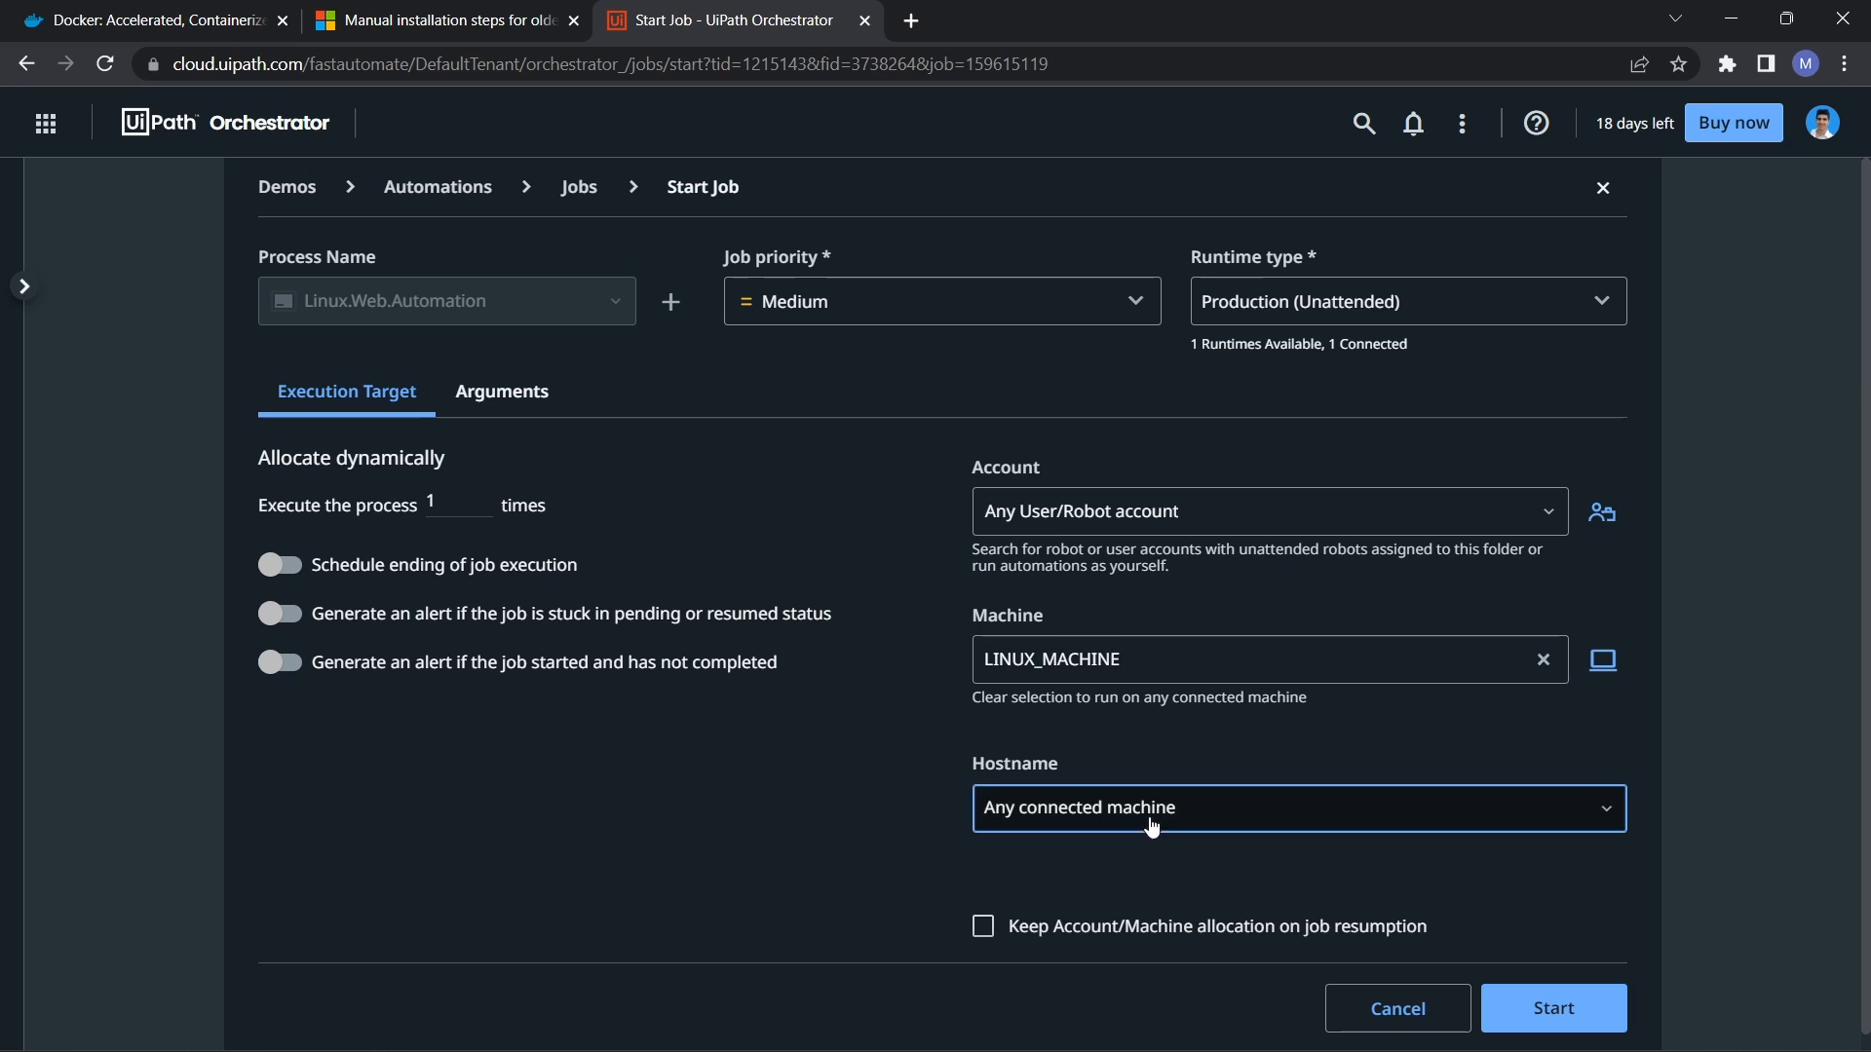
left_click(1096, 770)
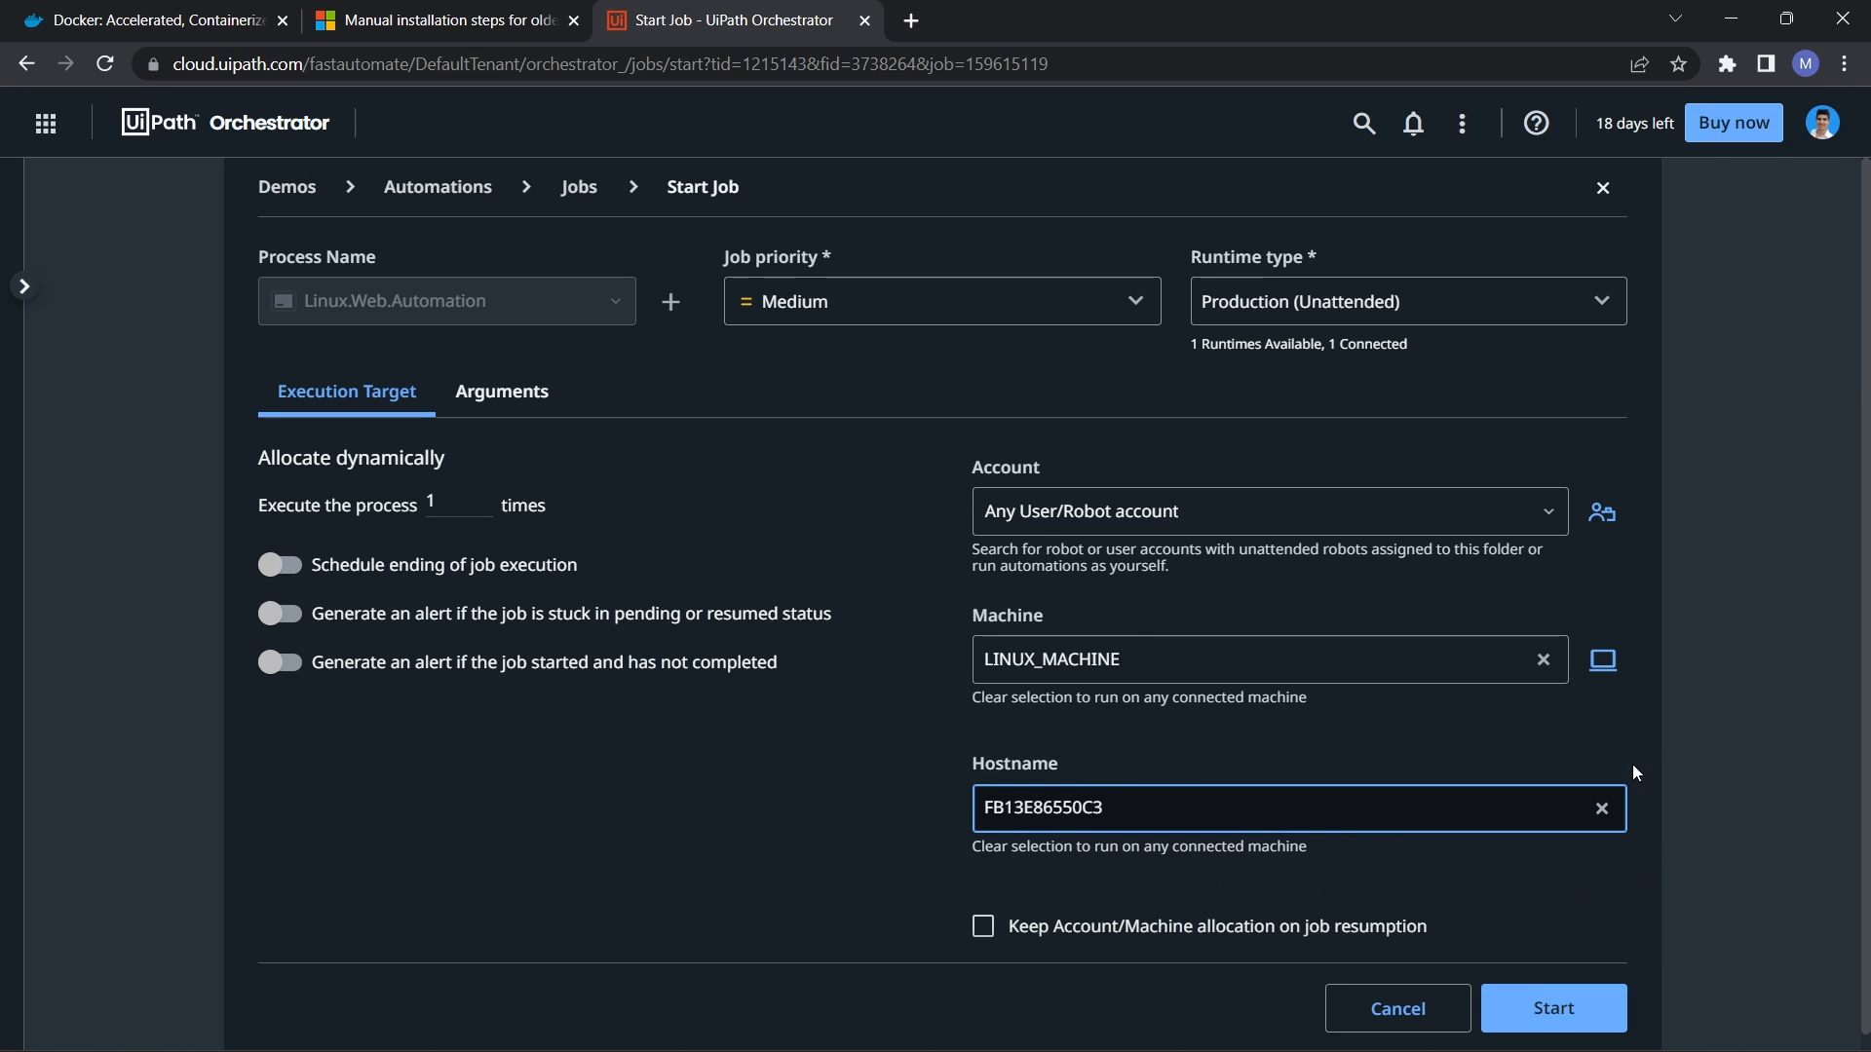
left_click(1505, 999)
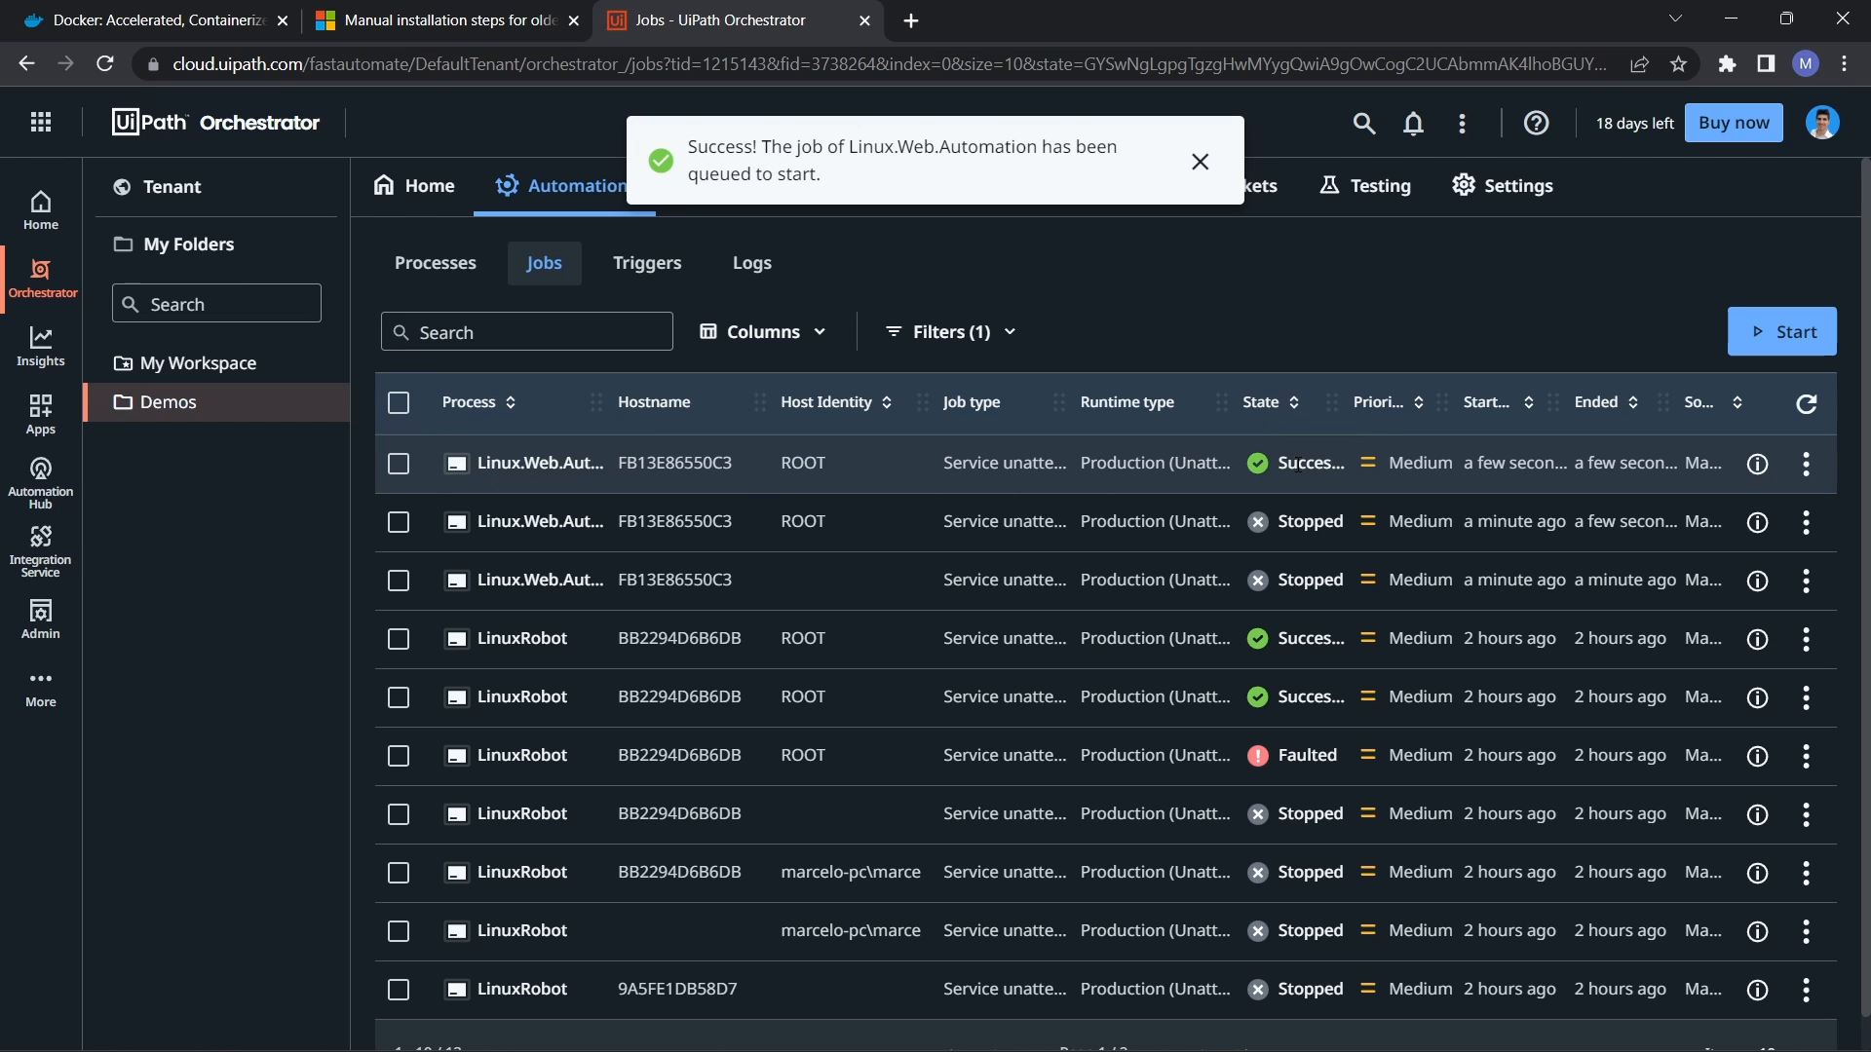
Step: Check the newest Linux.Web.Automation job's state and switch to Windows PowerShell to view the robot container's output
double_click(1301, 464)
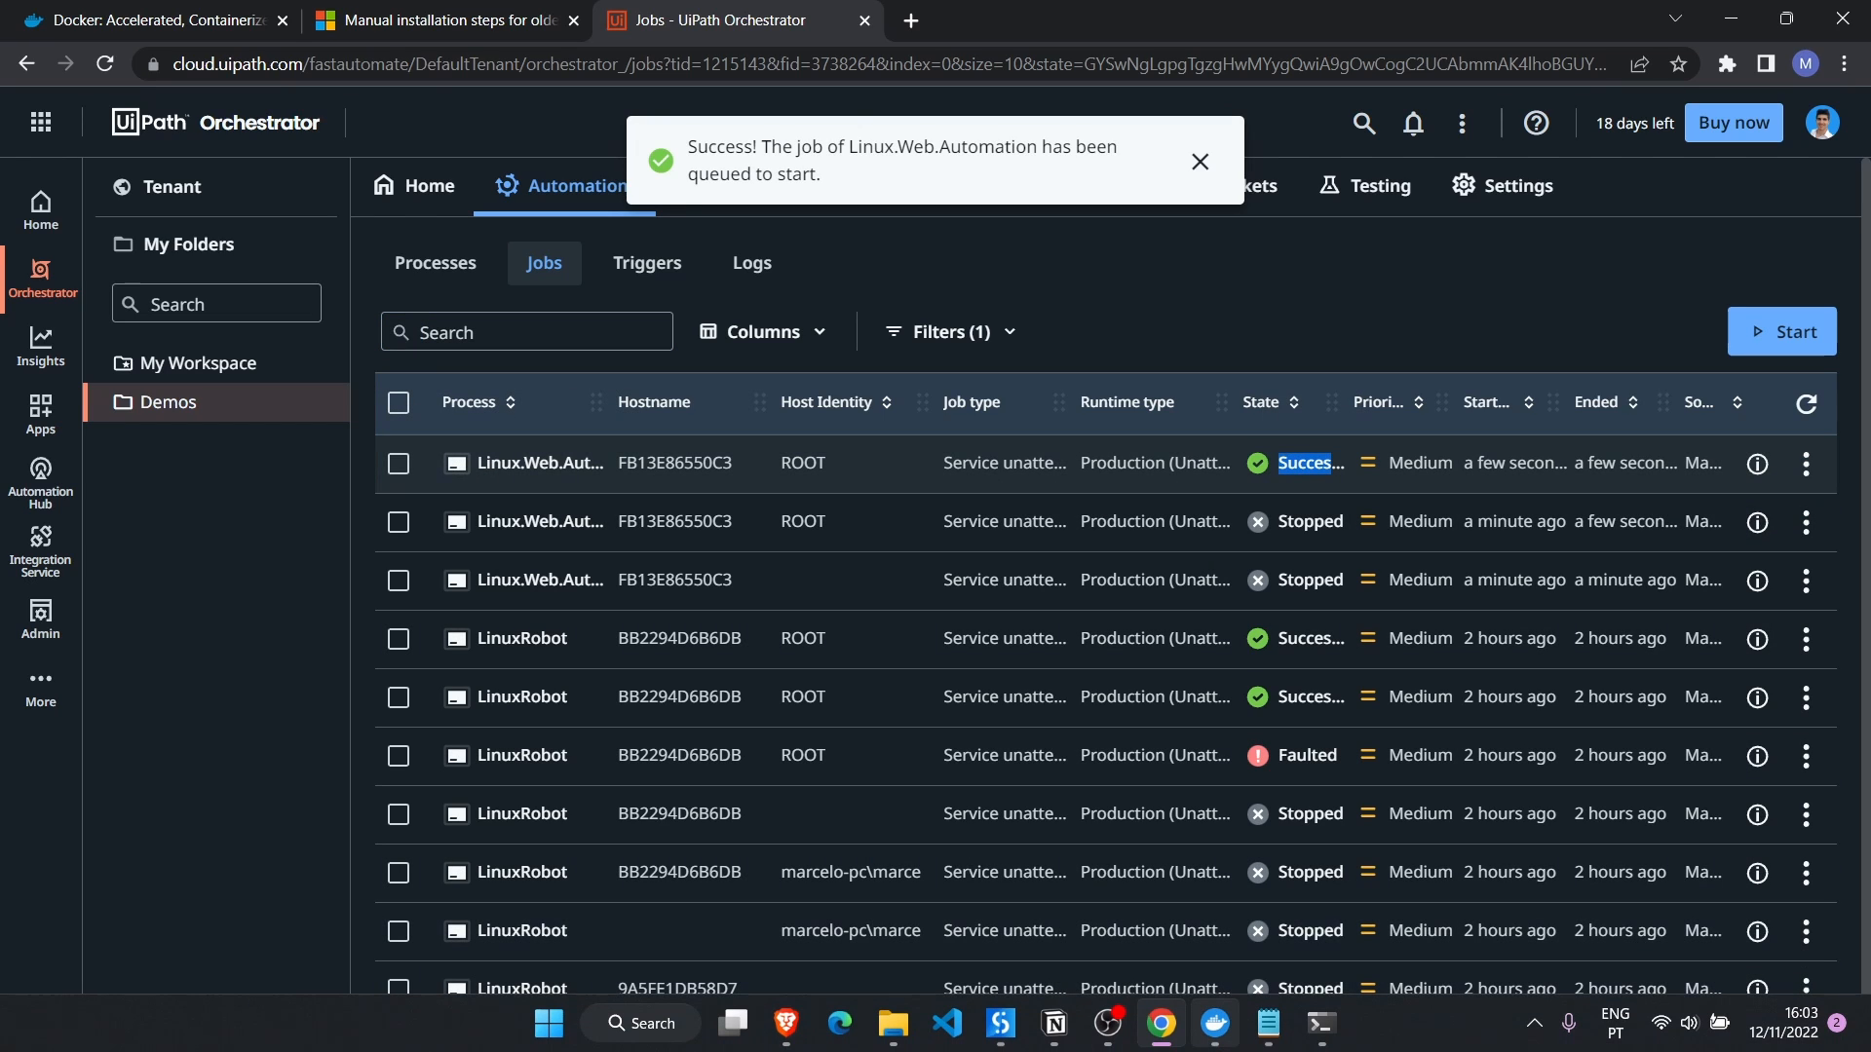
mouse_move(1215, 1023)
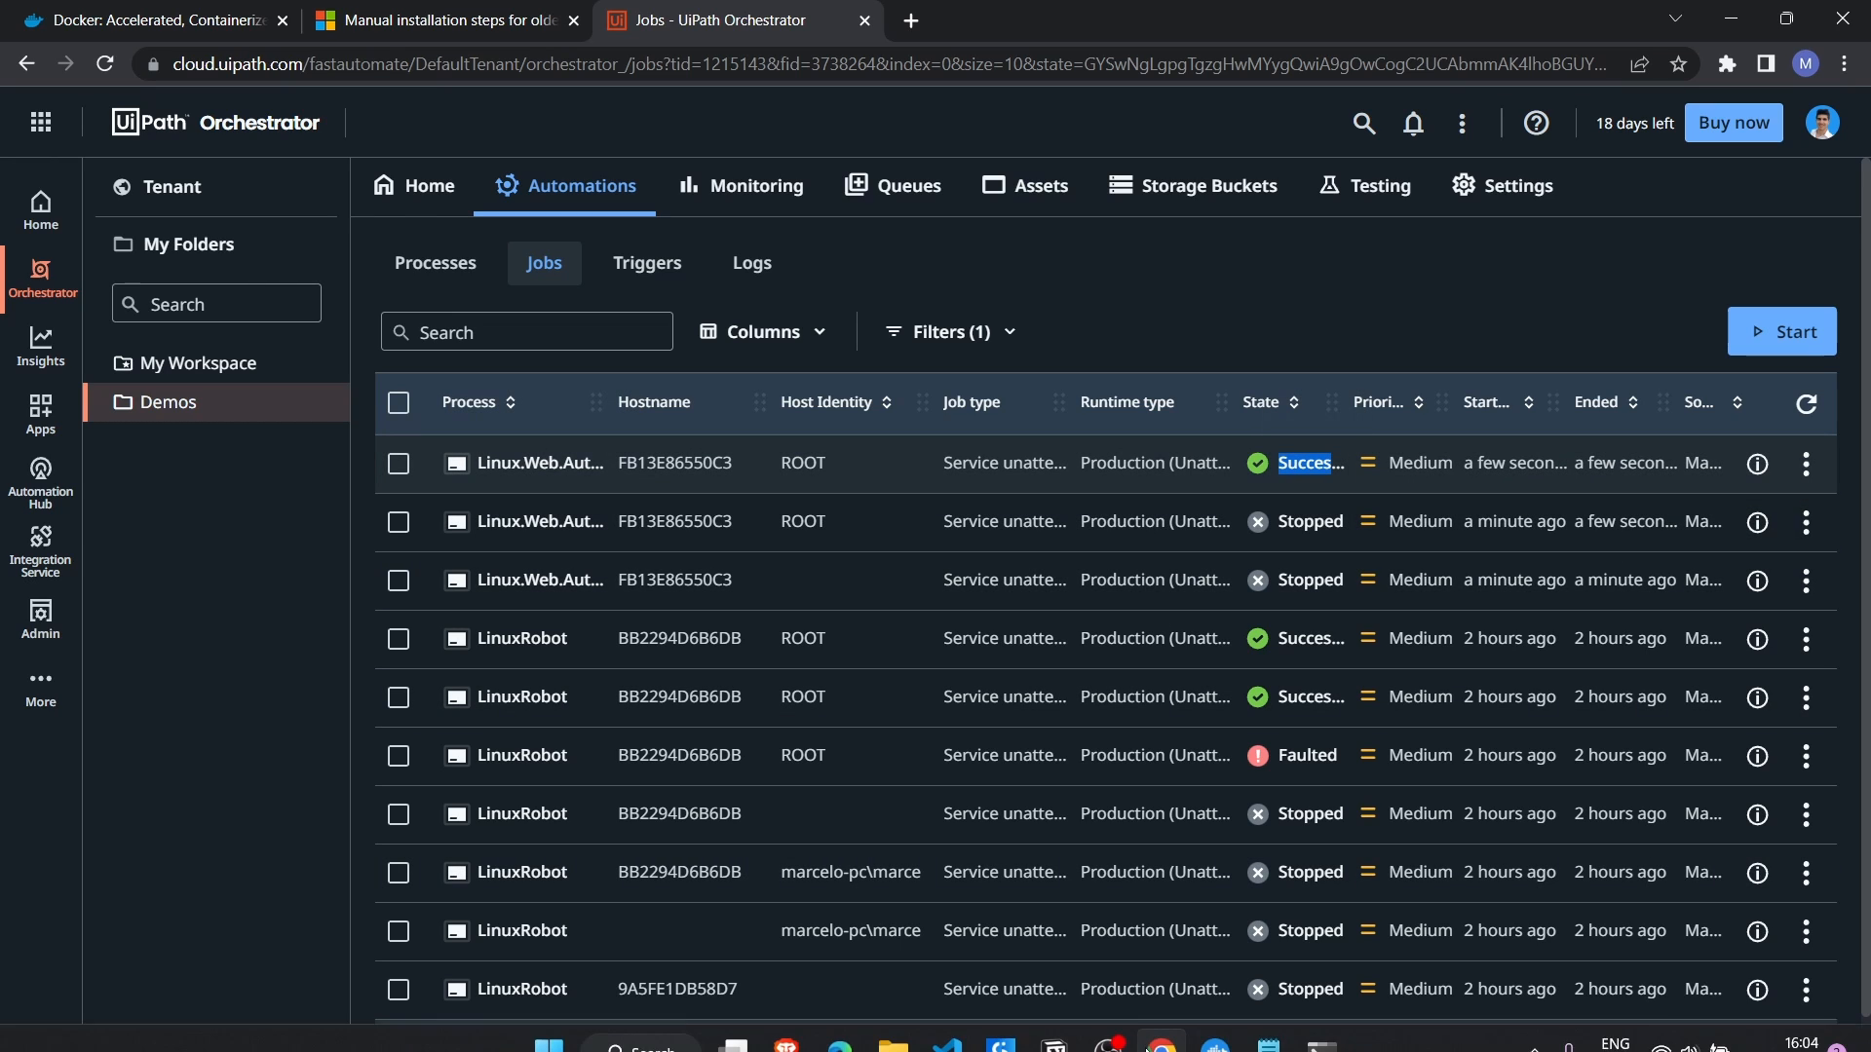
left_click(1321, 1023)
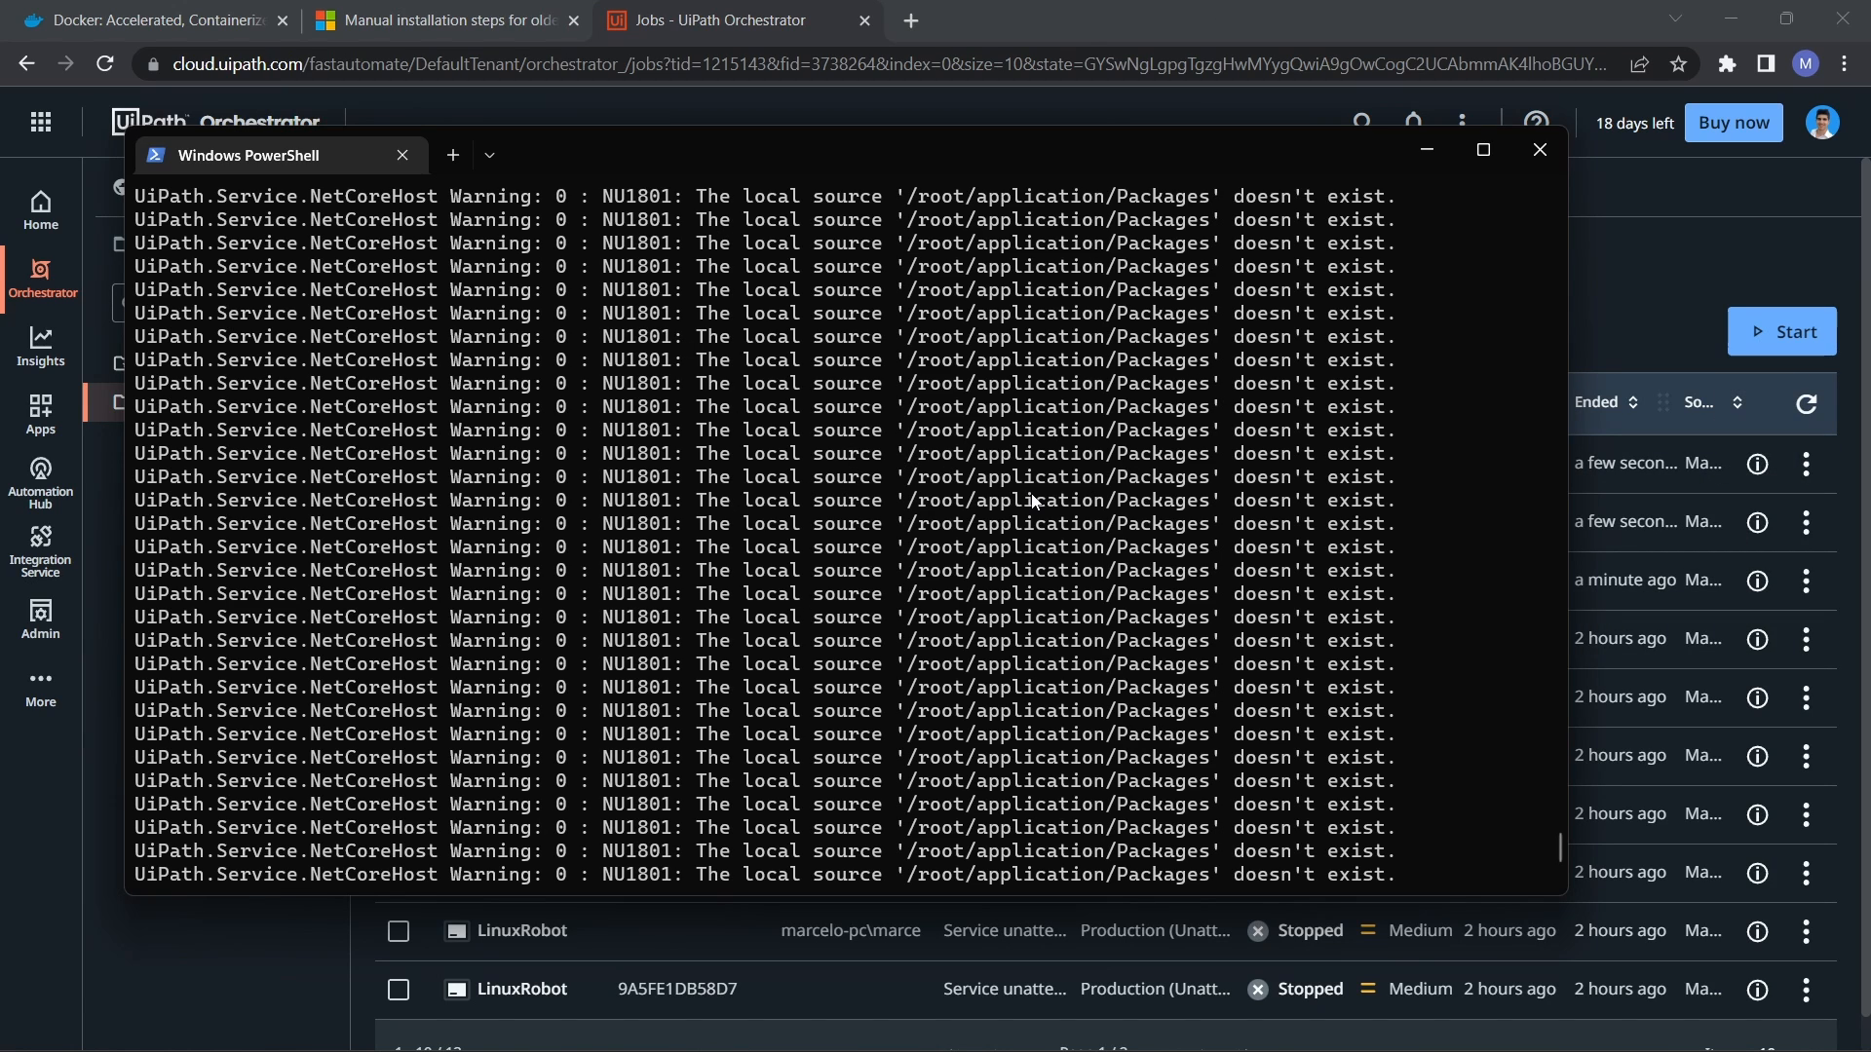
Step: Return to the browser and search Google for "vnc viewer" in a new tab
left_click(1654, 214)
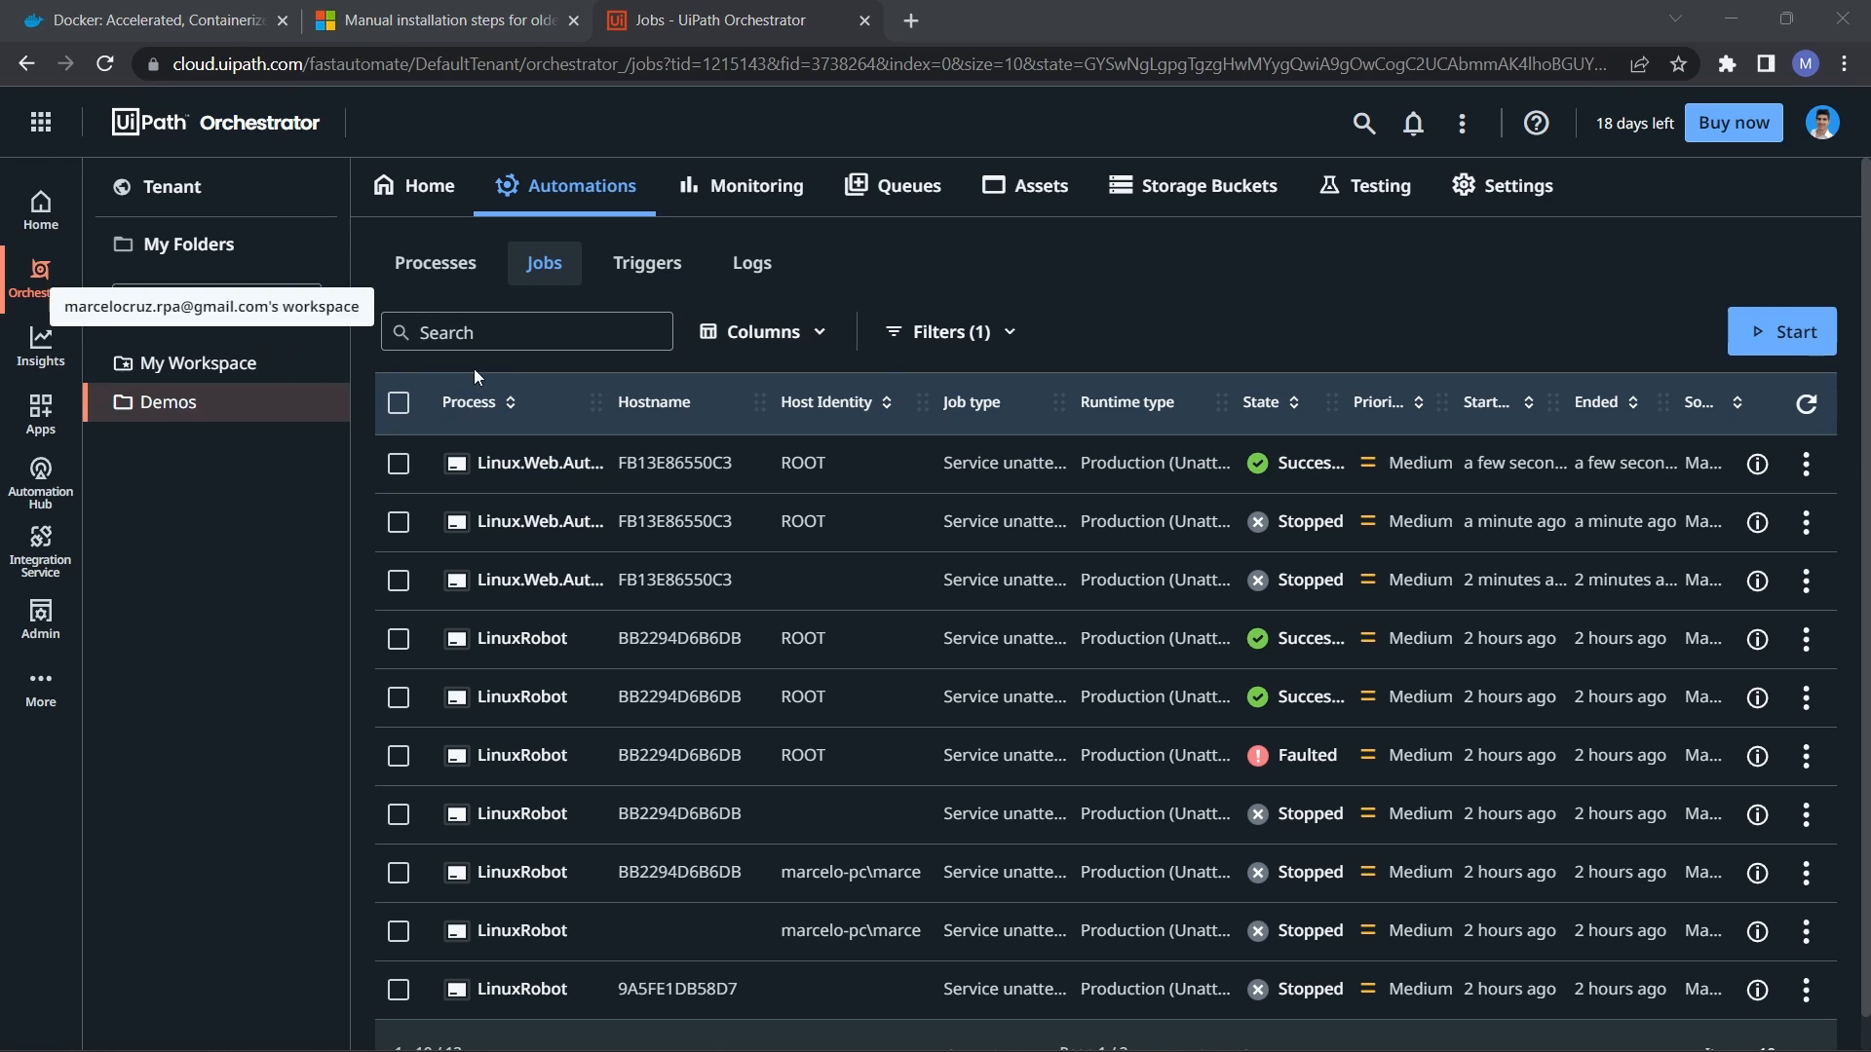
left_click(915, 27)
type("google.com")
key("Return")
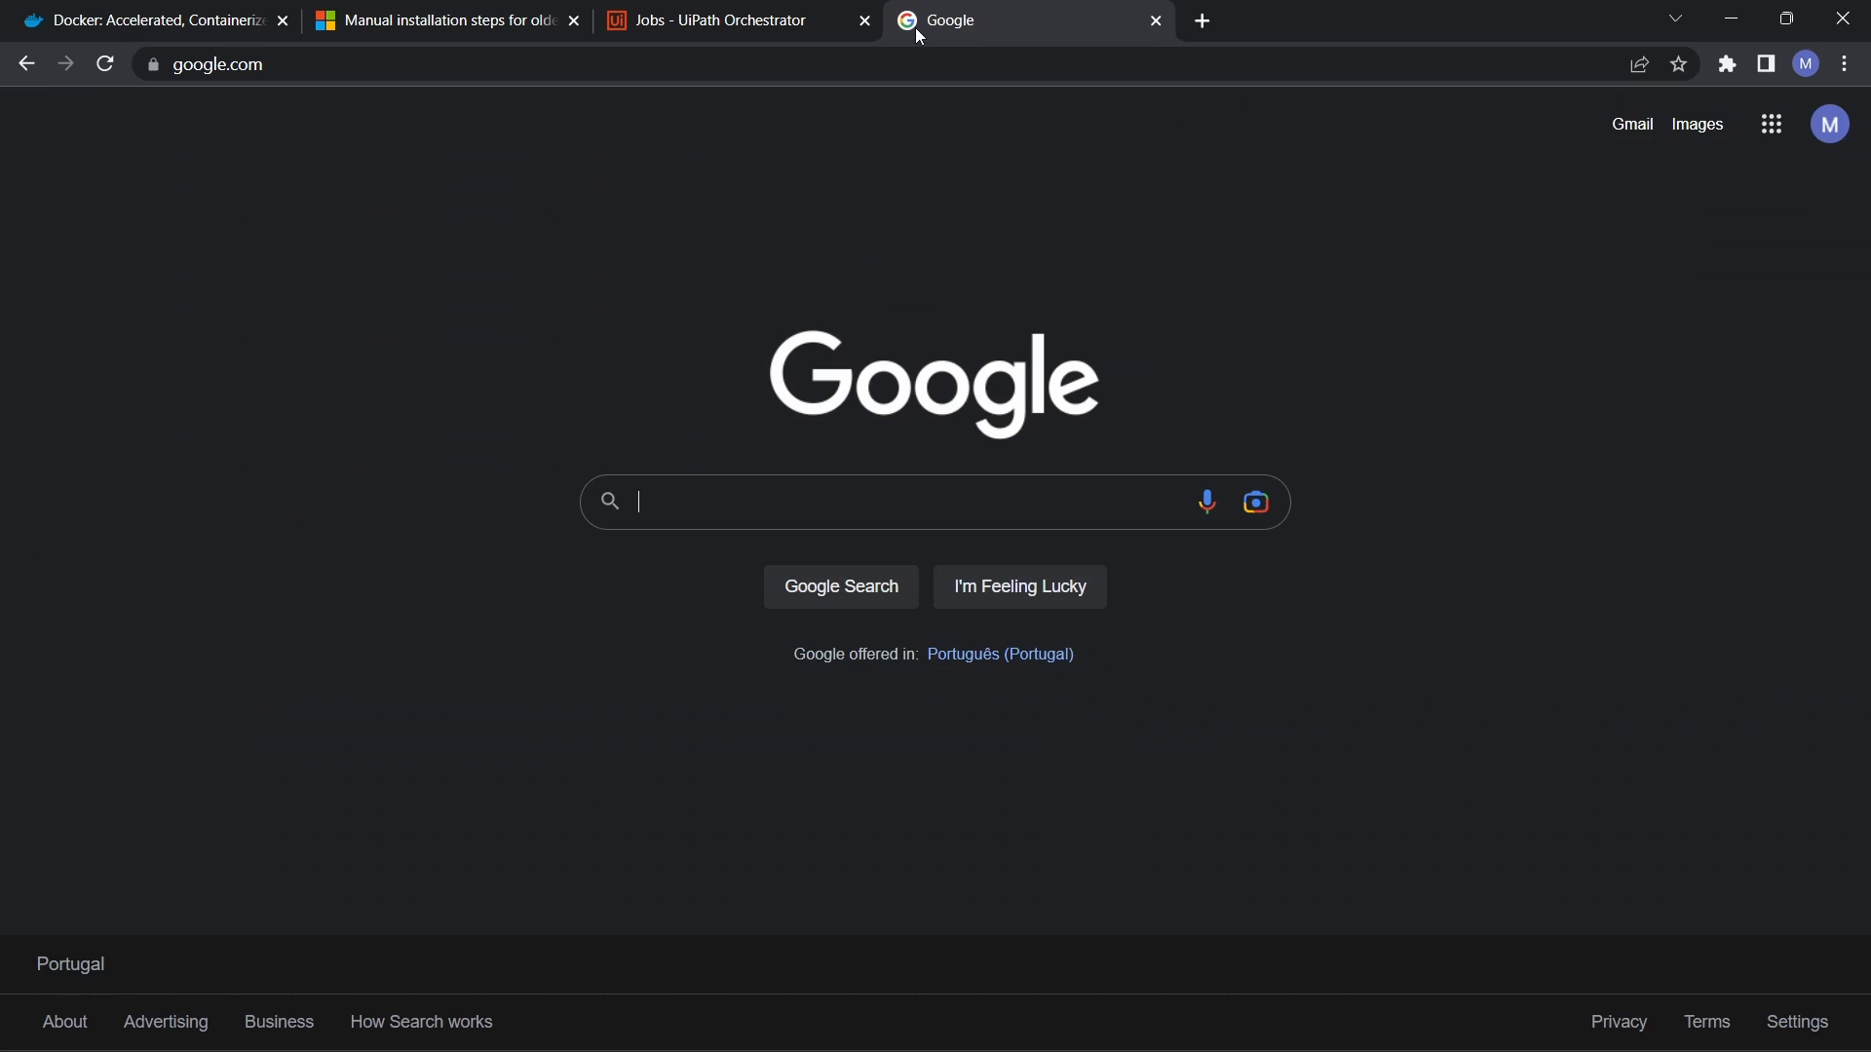
type("vnc viewer")
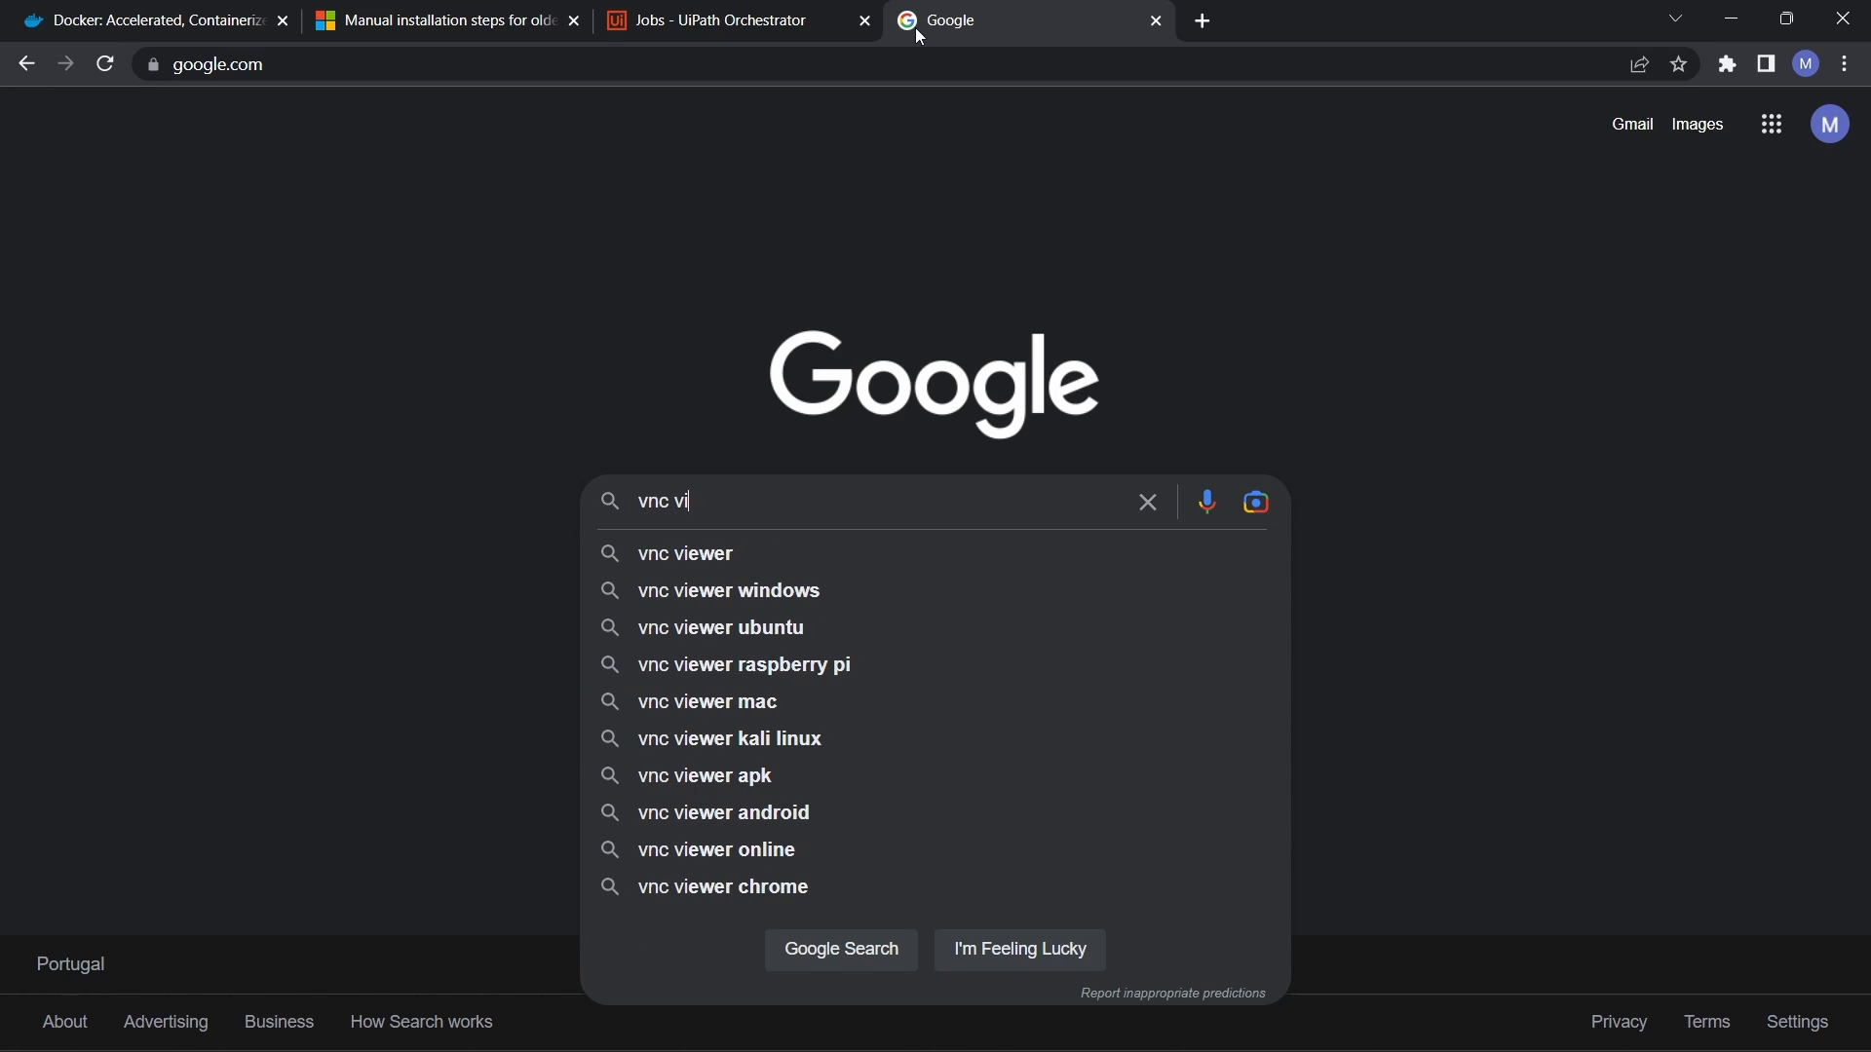
key("Return")
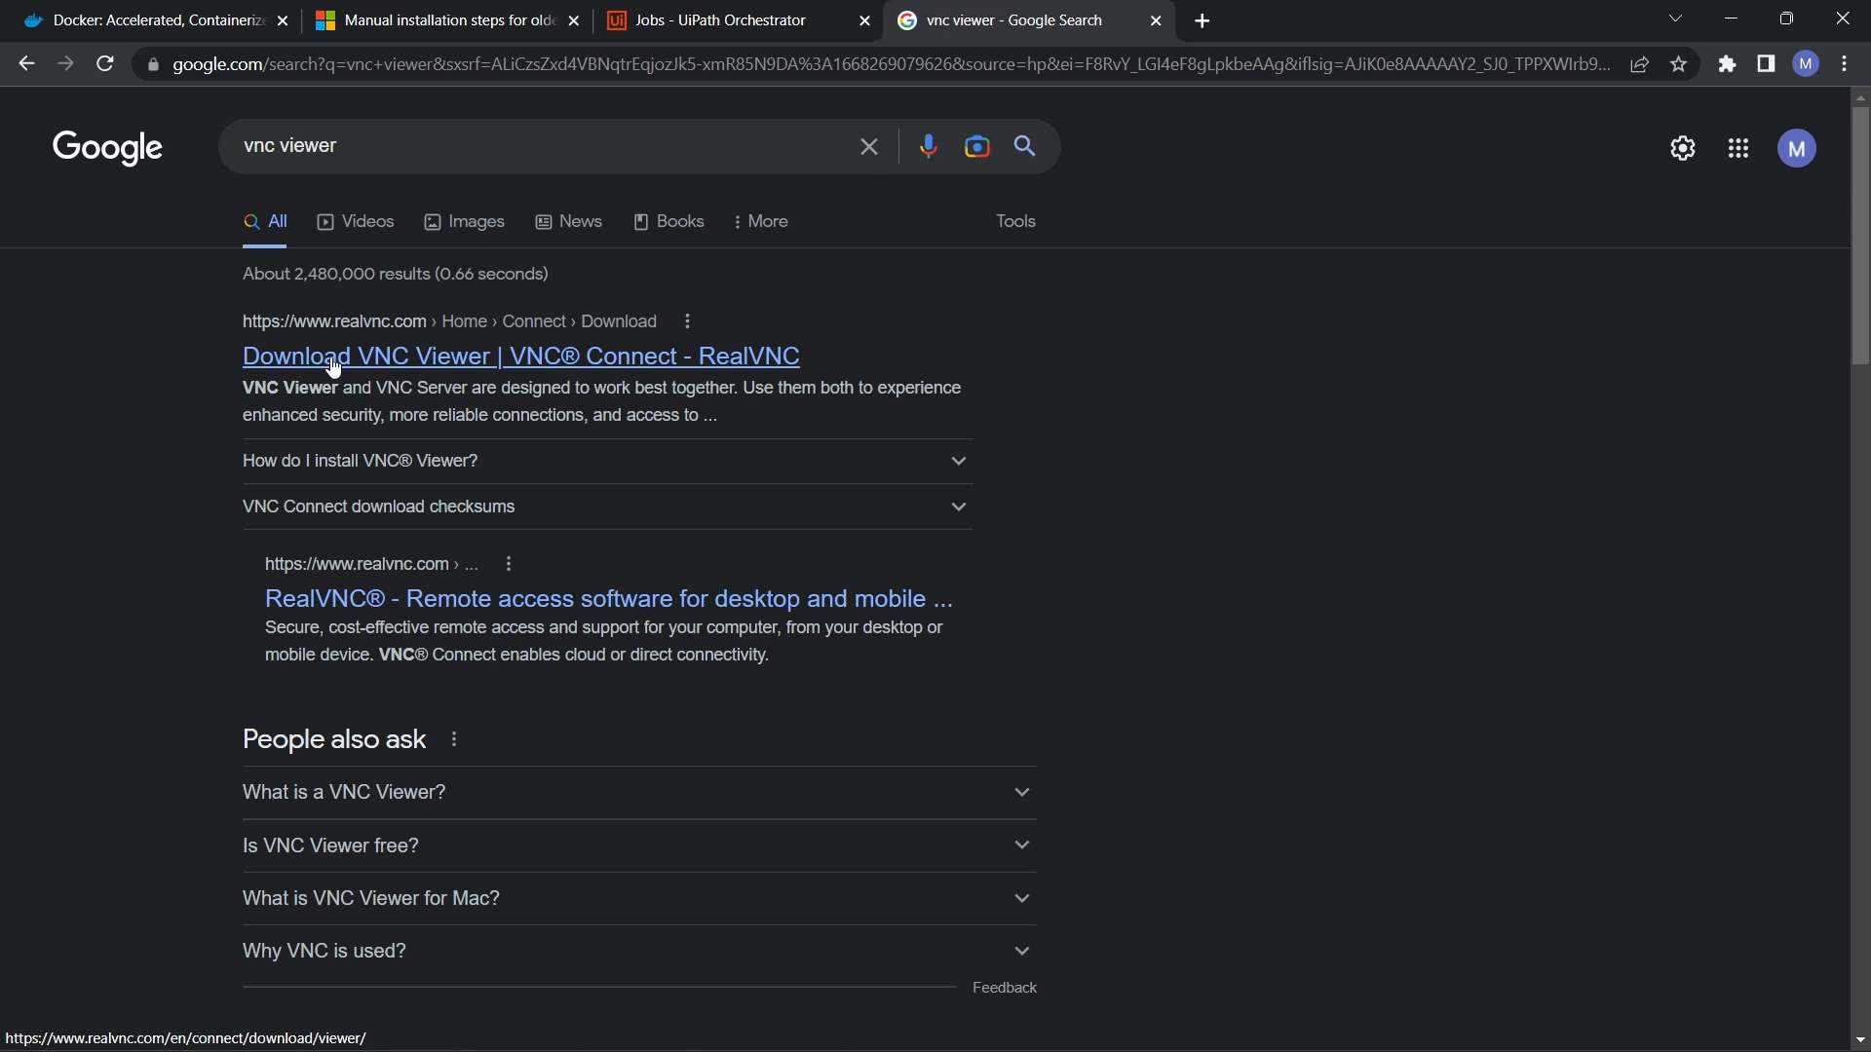
Step: Download the Windows EXE x86/x64 installer of VNC Viewer from the RealVNC download page
left_click(361, 367)
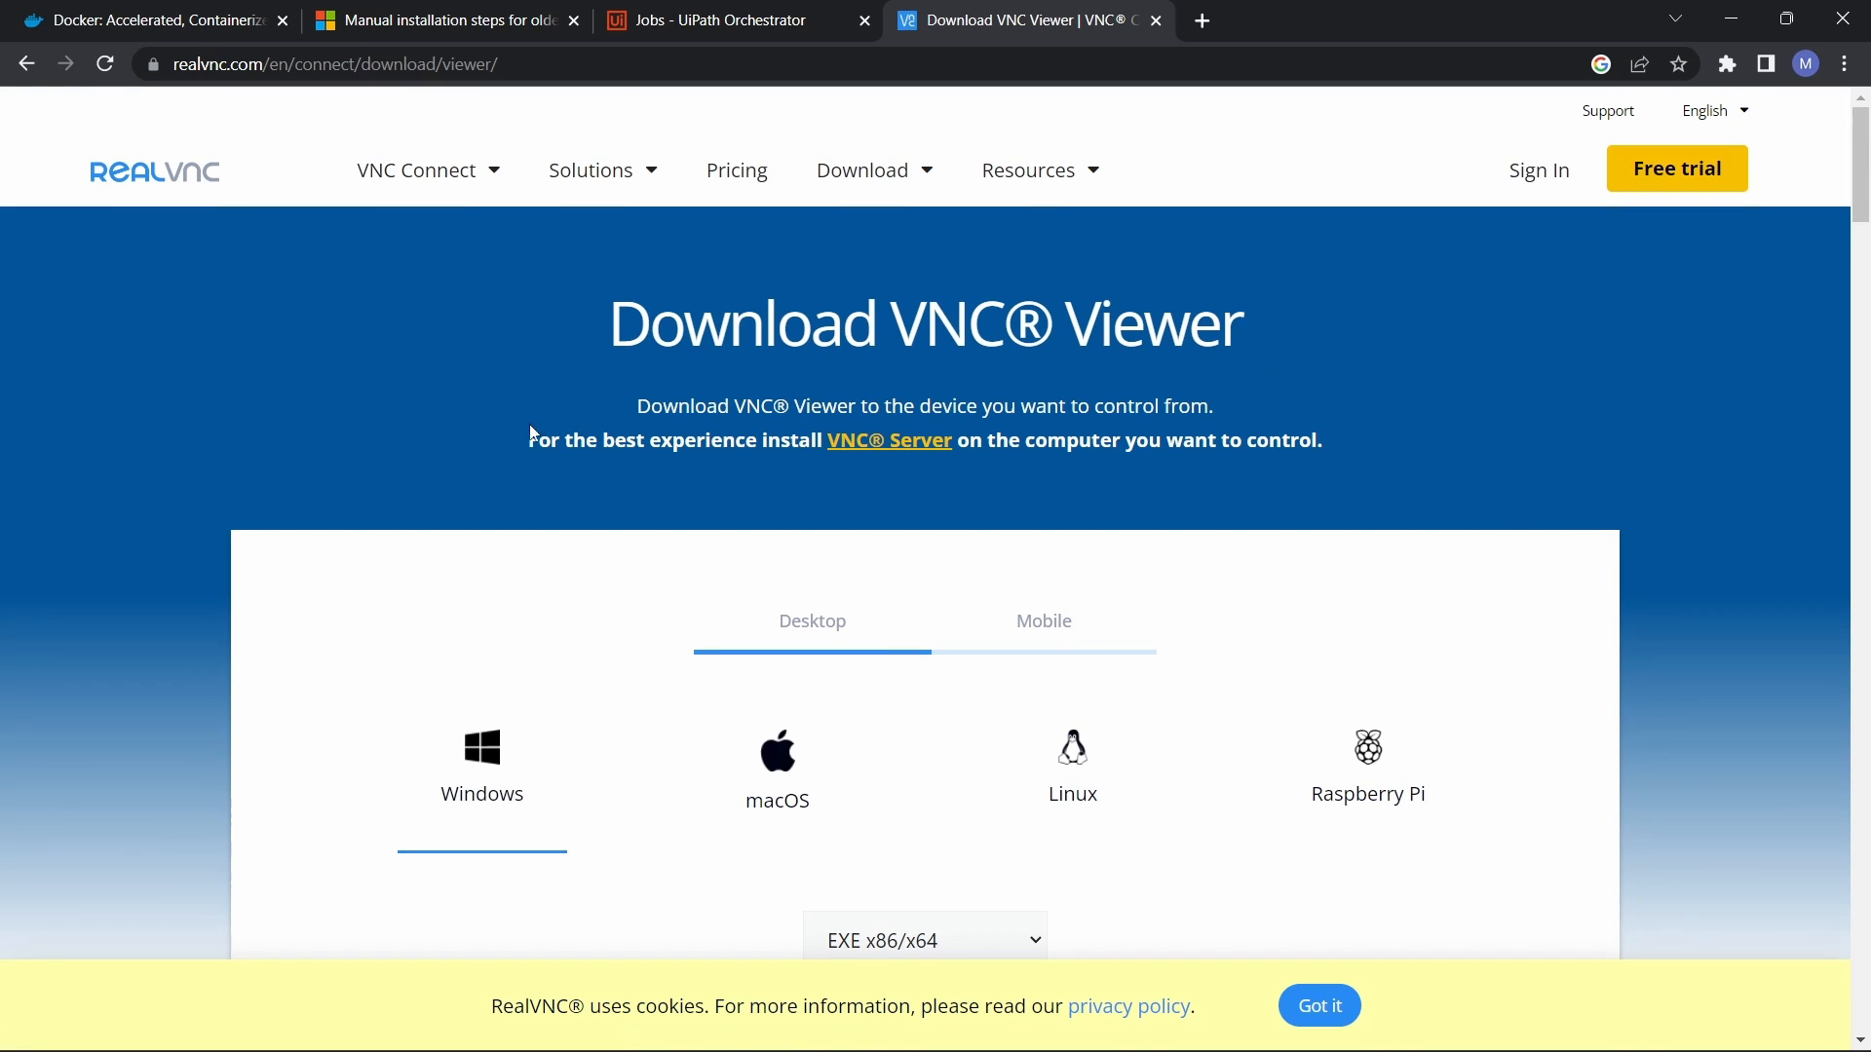
scroll(606, 589, "down", 5)
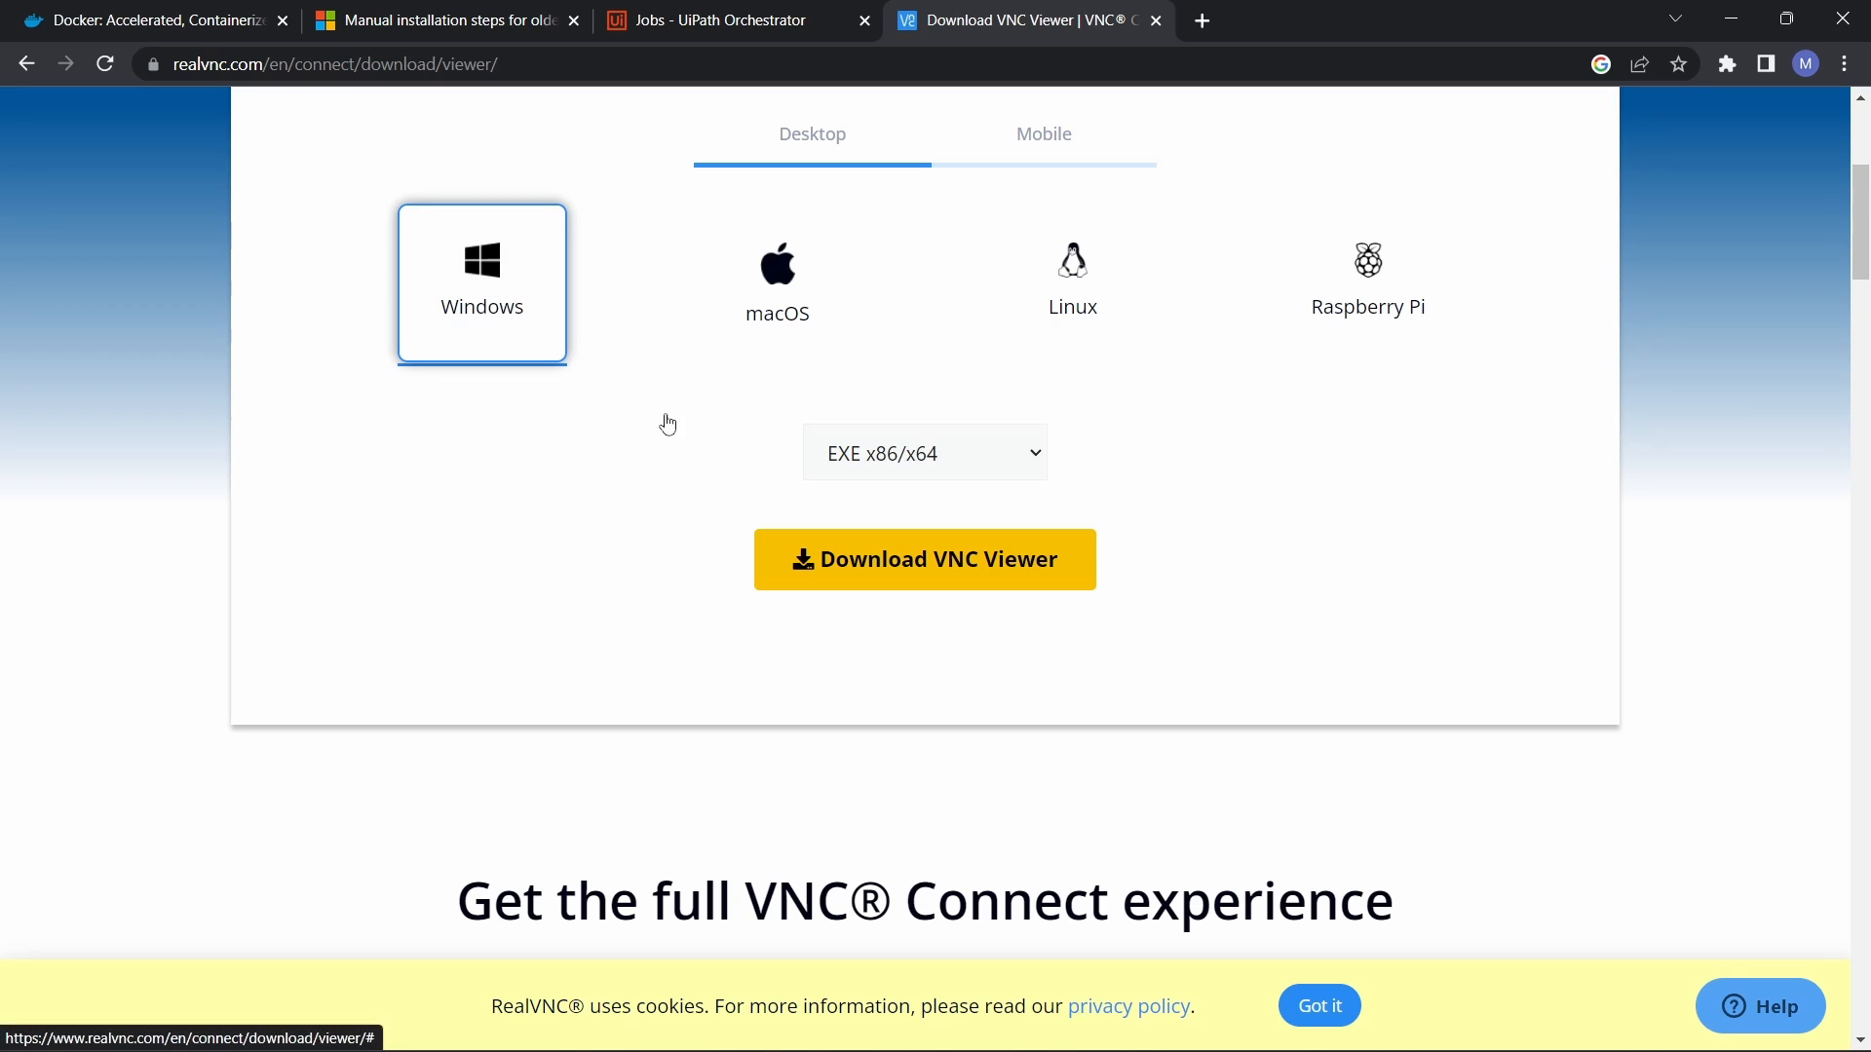
left_click(904, 582)
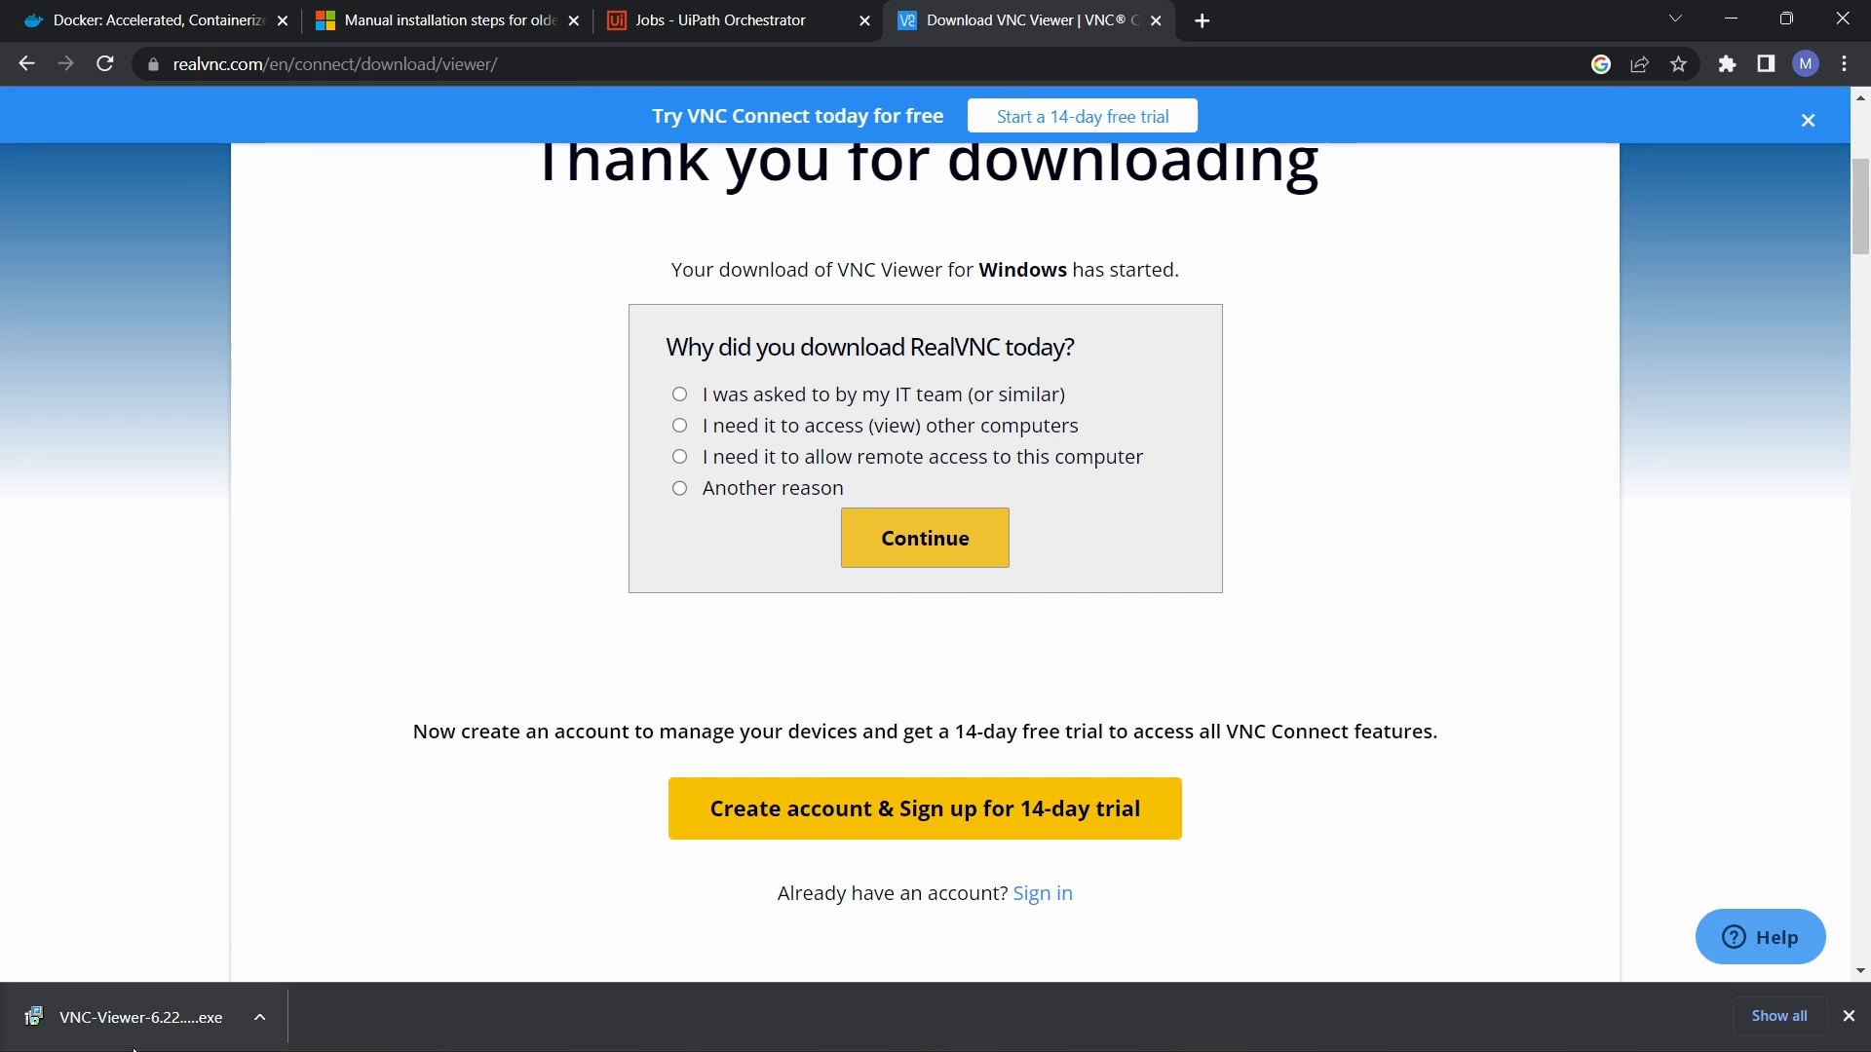
Step: Install VNC Viewer 6.22.826 with English as the setup language, accepting the license agreement
left_click(176, 1008)
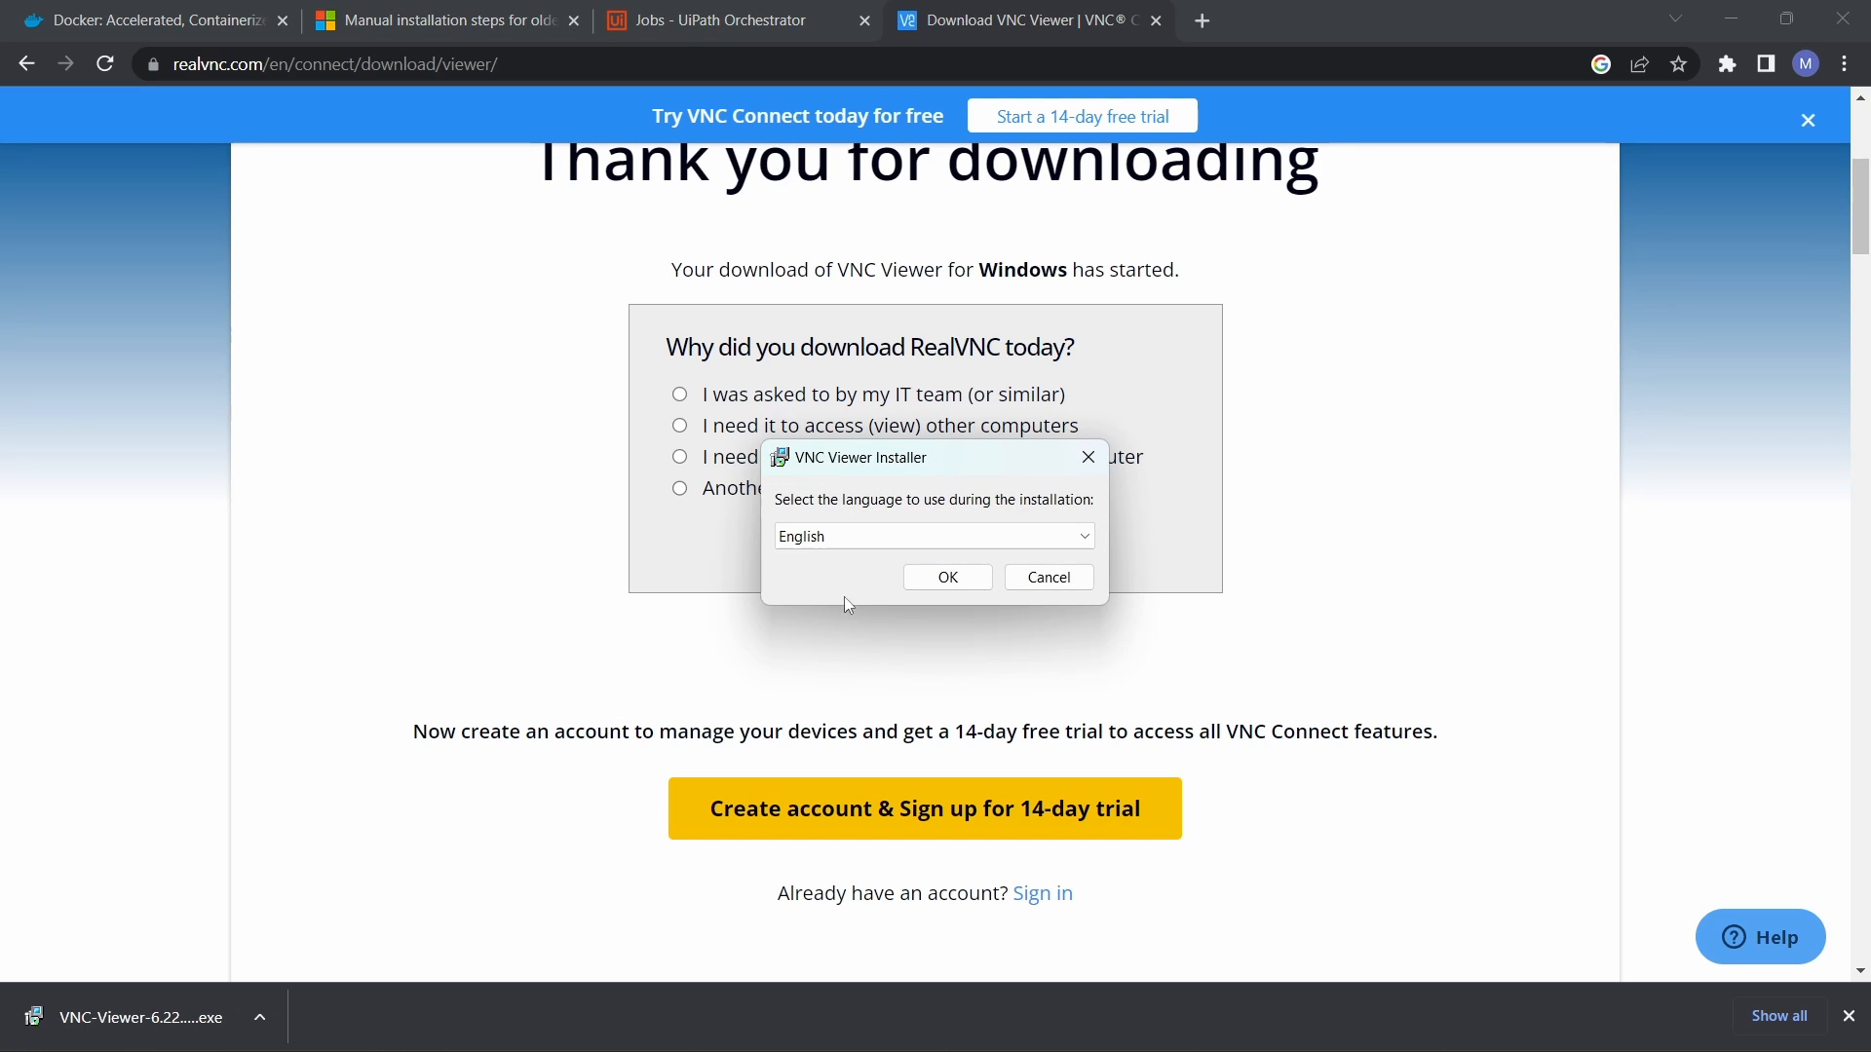
left_click(936, 588)
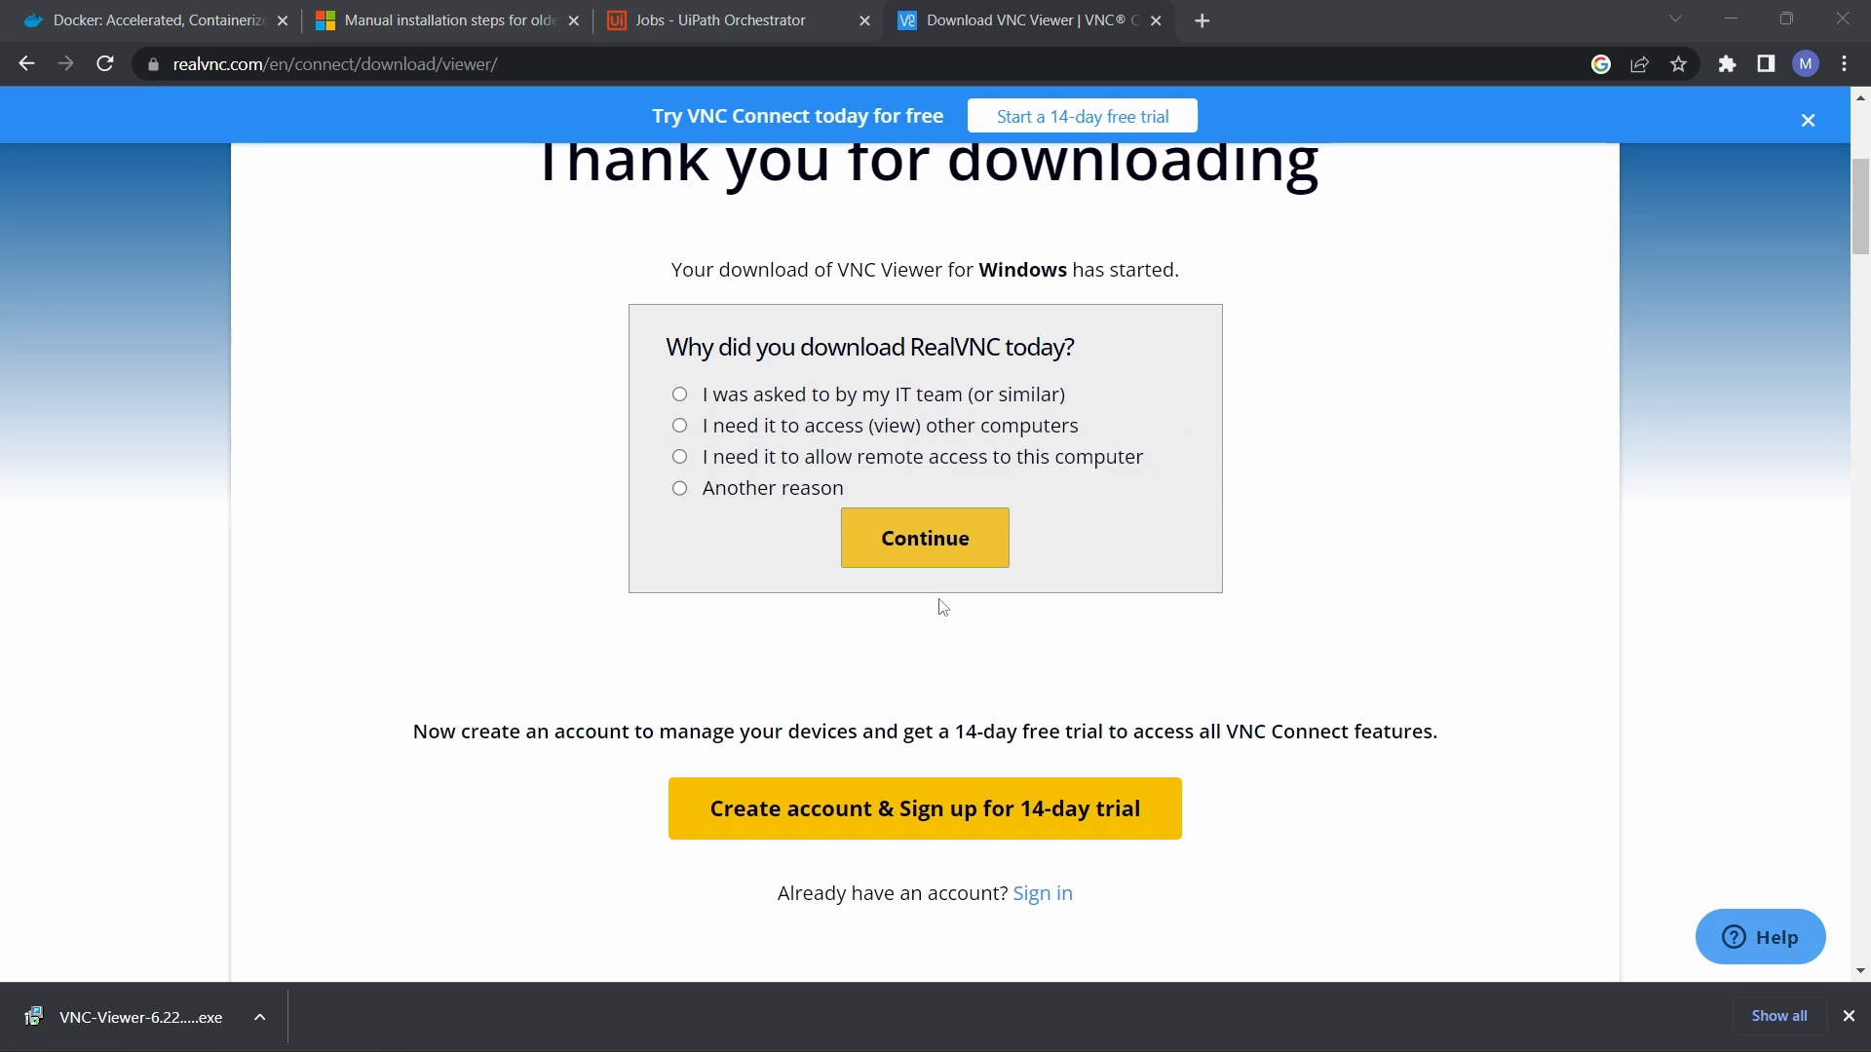
left_click(1058, 730)
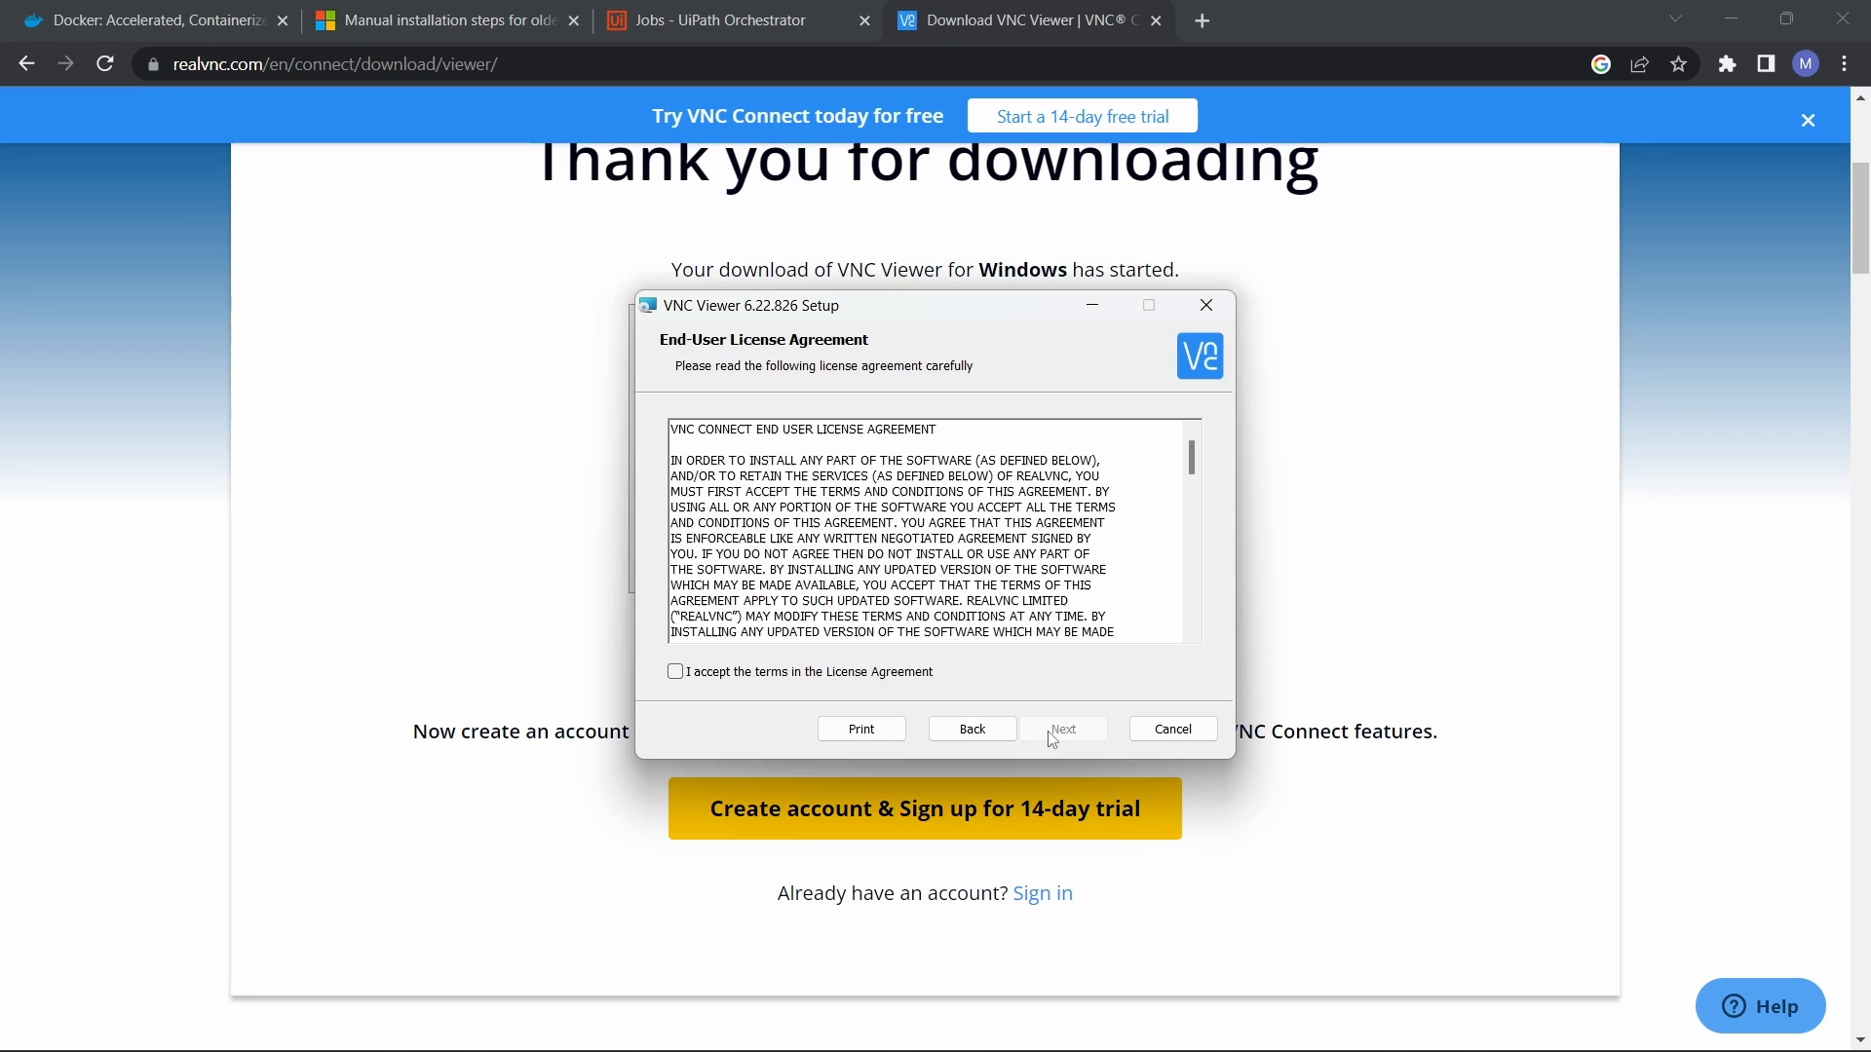
left_click(853, 678)
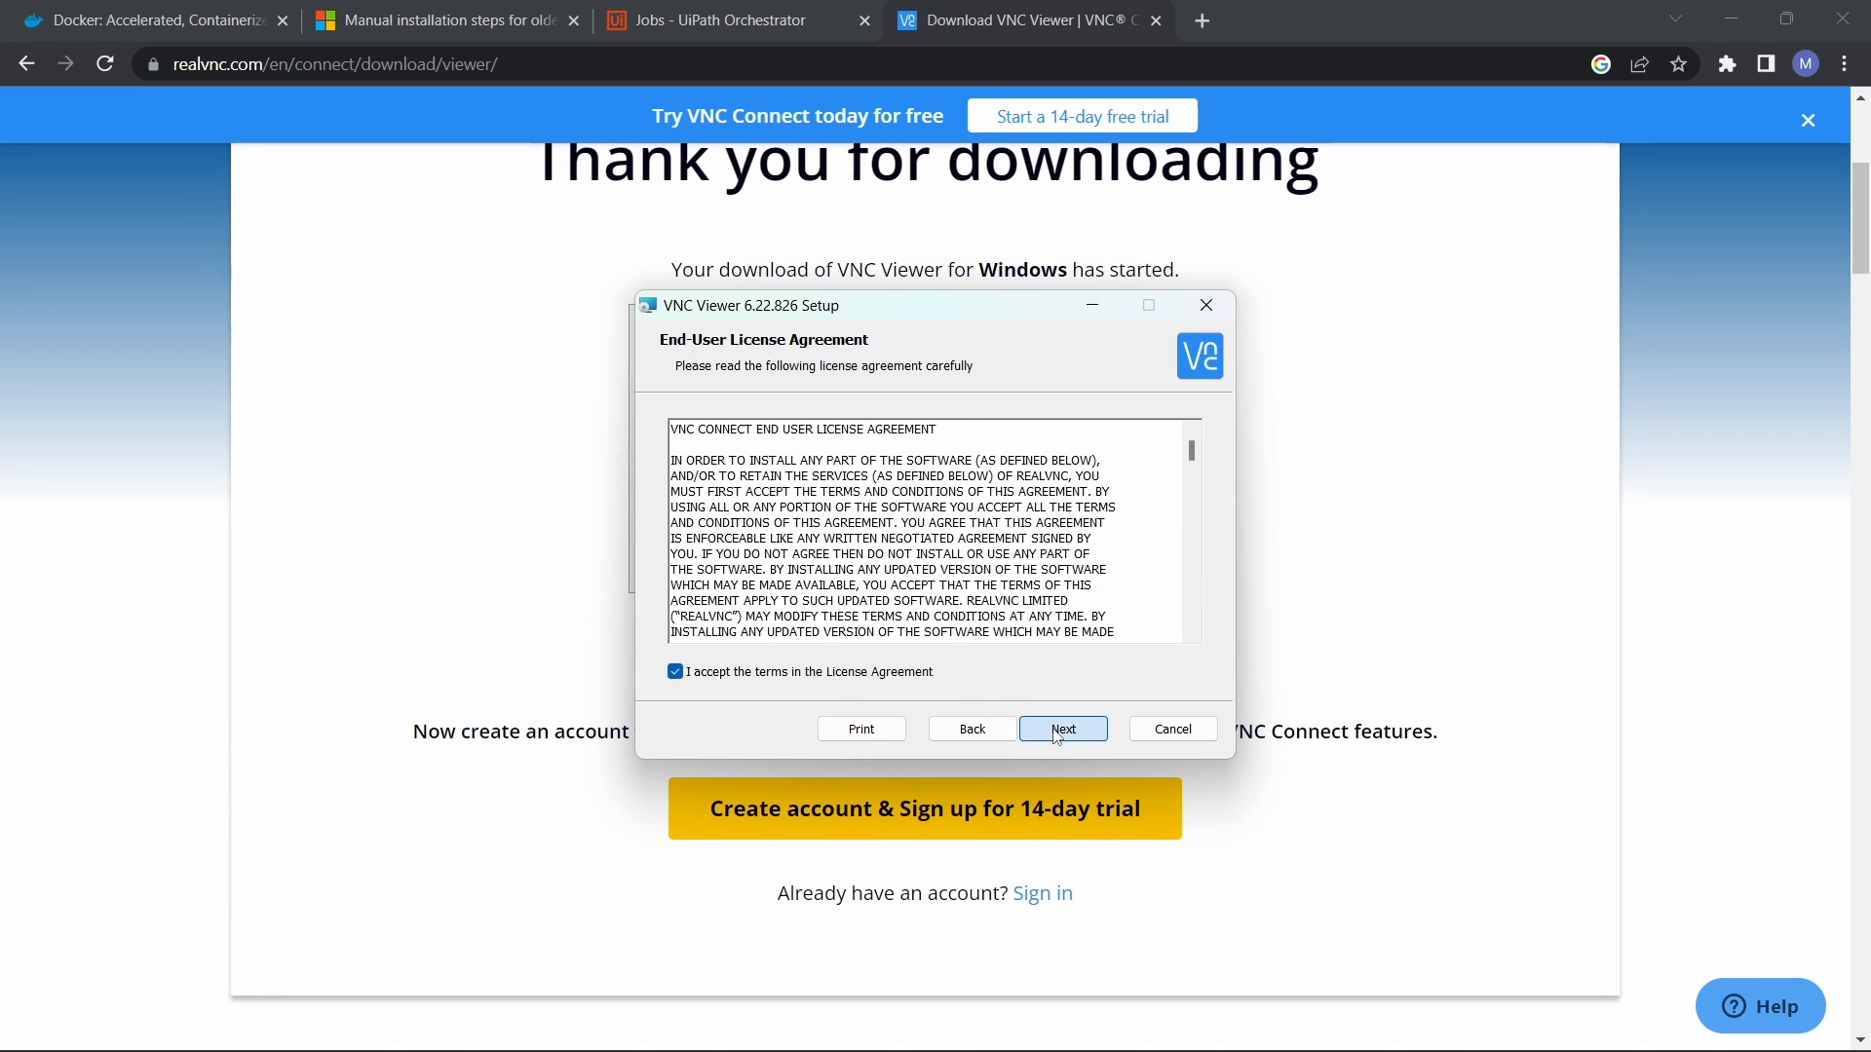
left_click(1058, 732)
left_click(1070, 737)
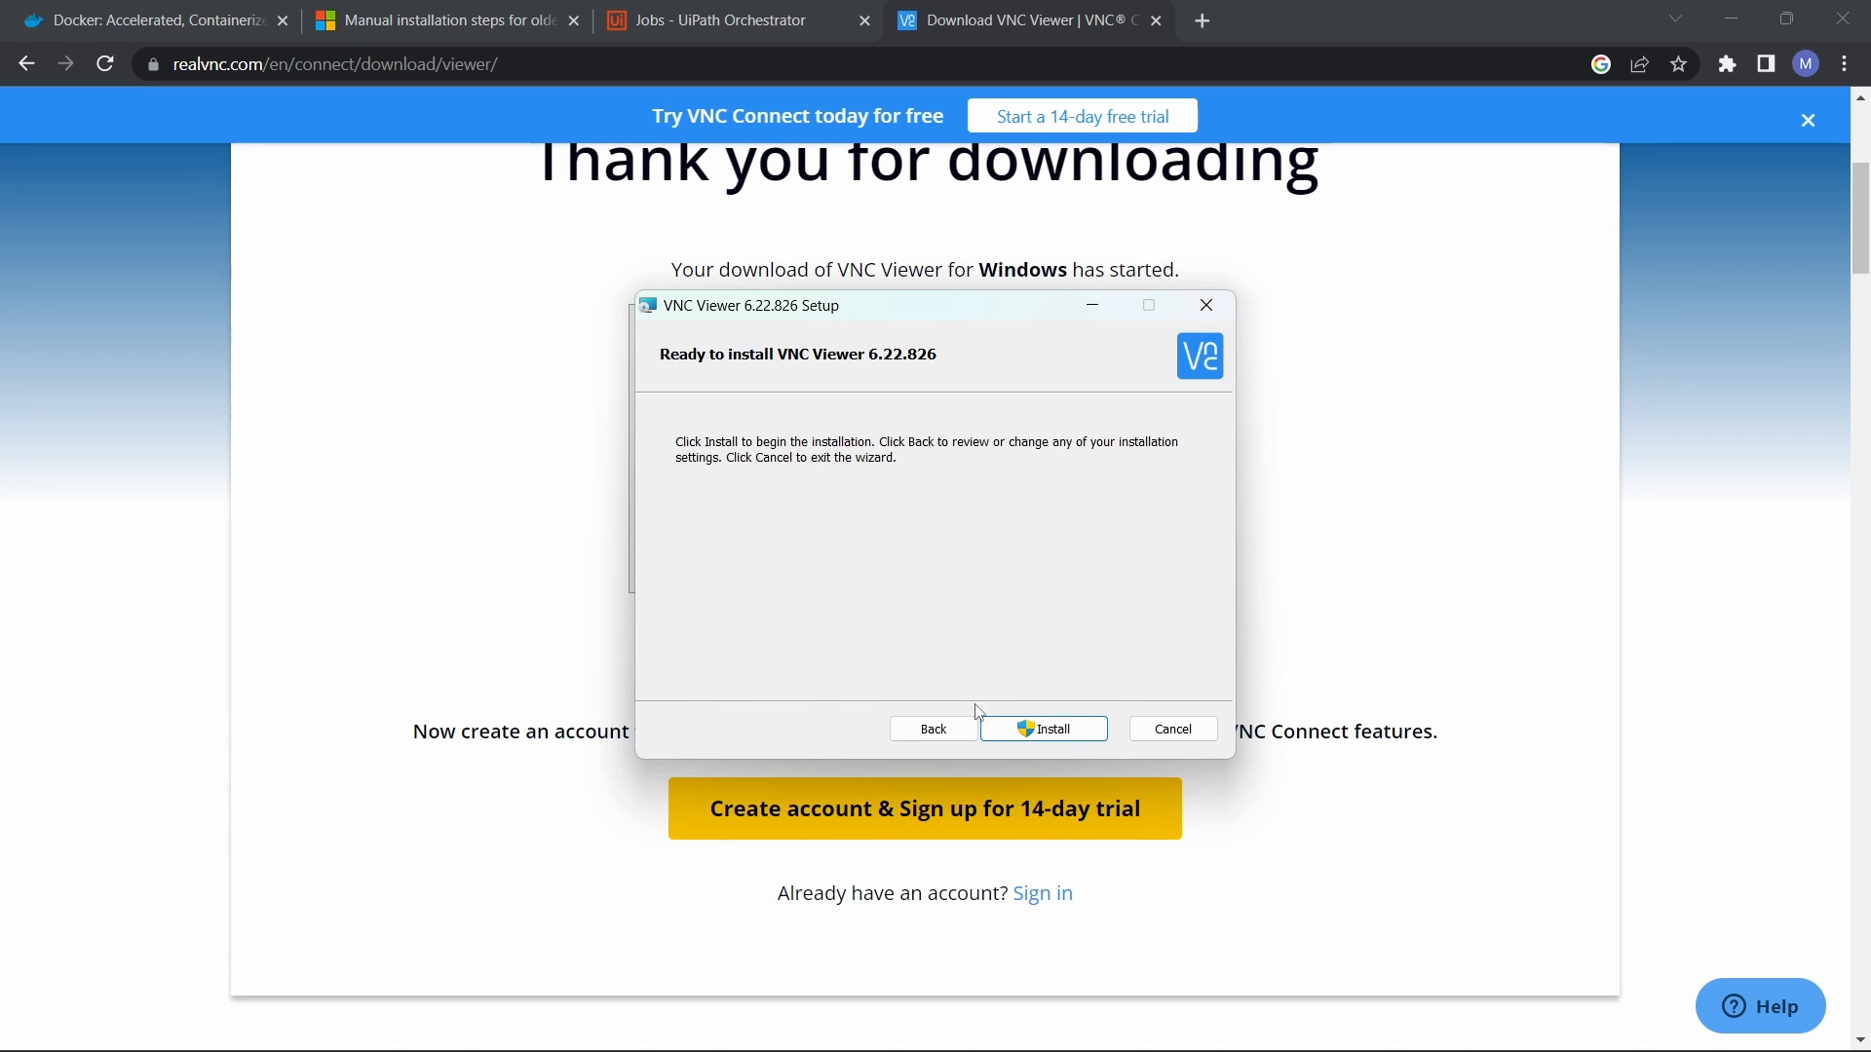
left_click(1074, 740)
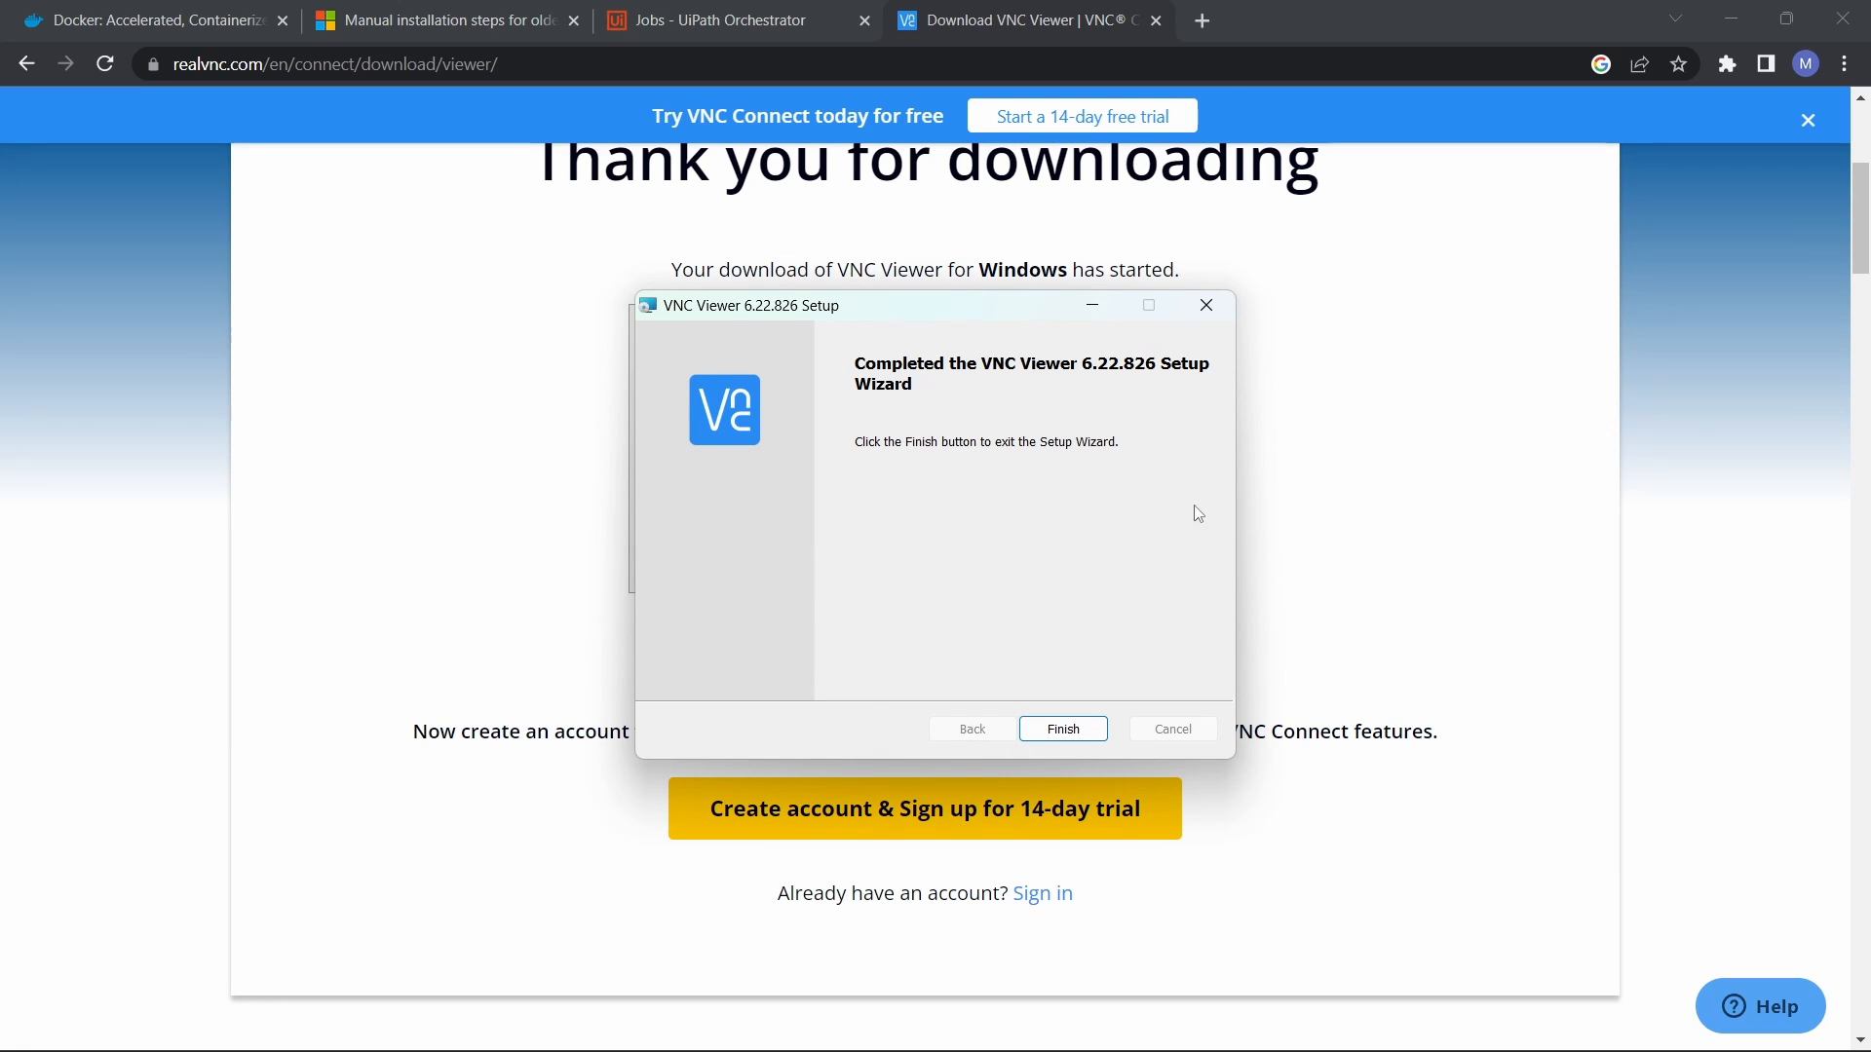
left_click(1065, 731)
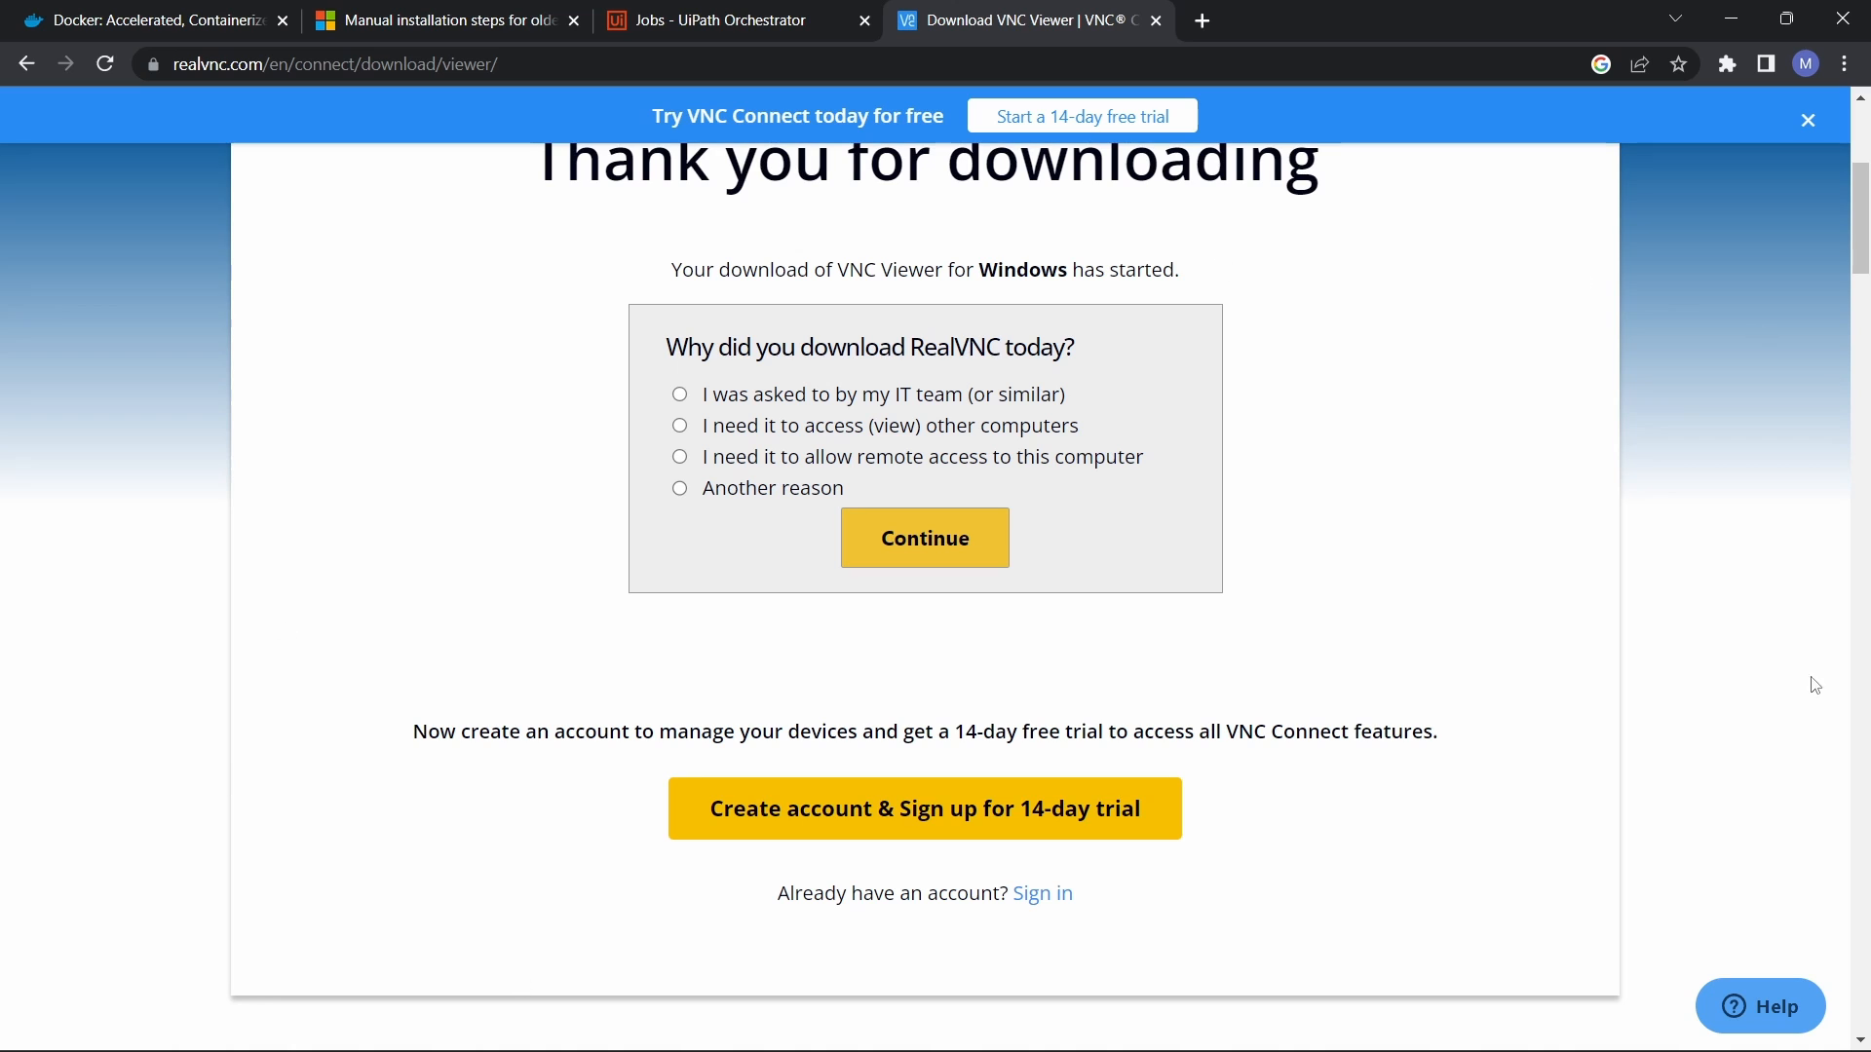
Step: Launch the installed VNC Viewer application
key("super")
type("vnc")
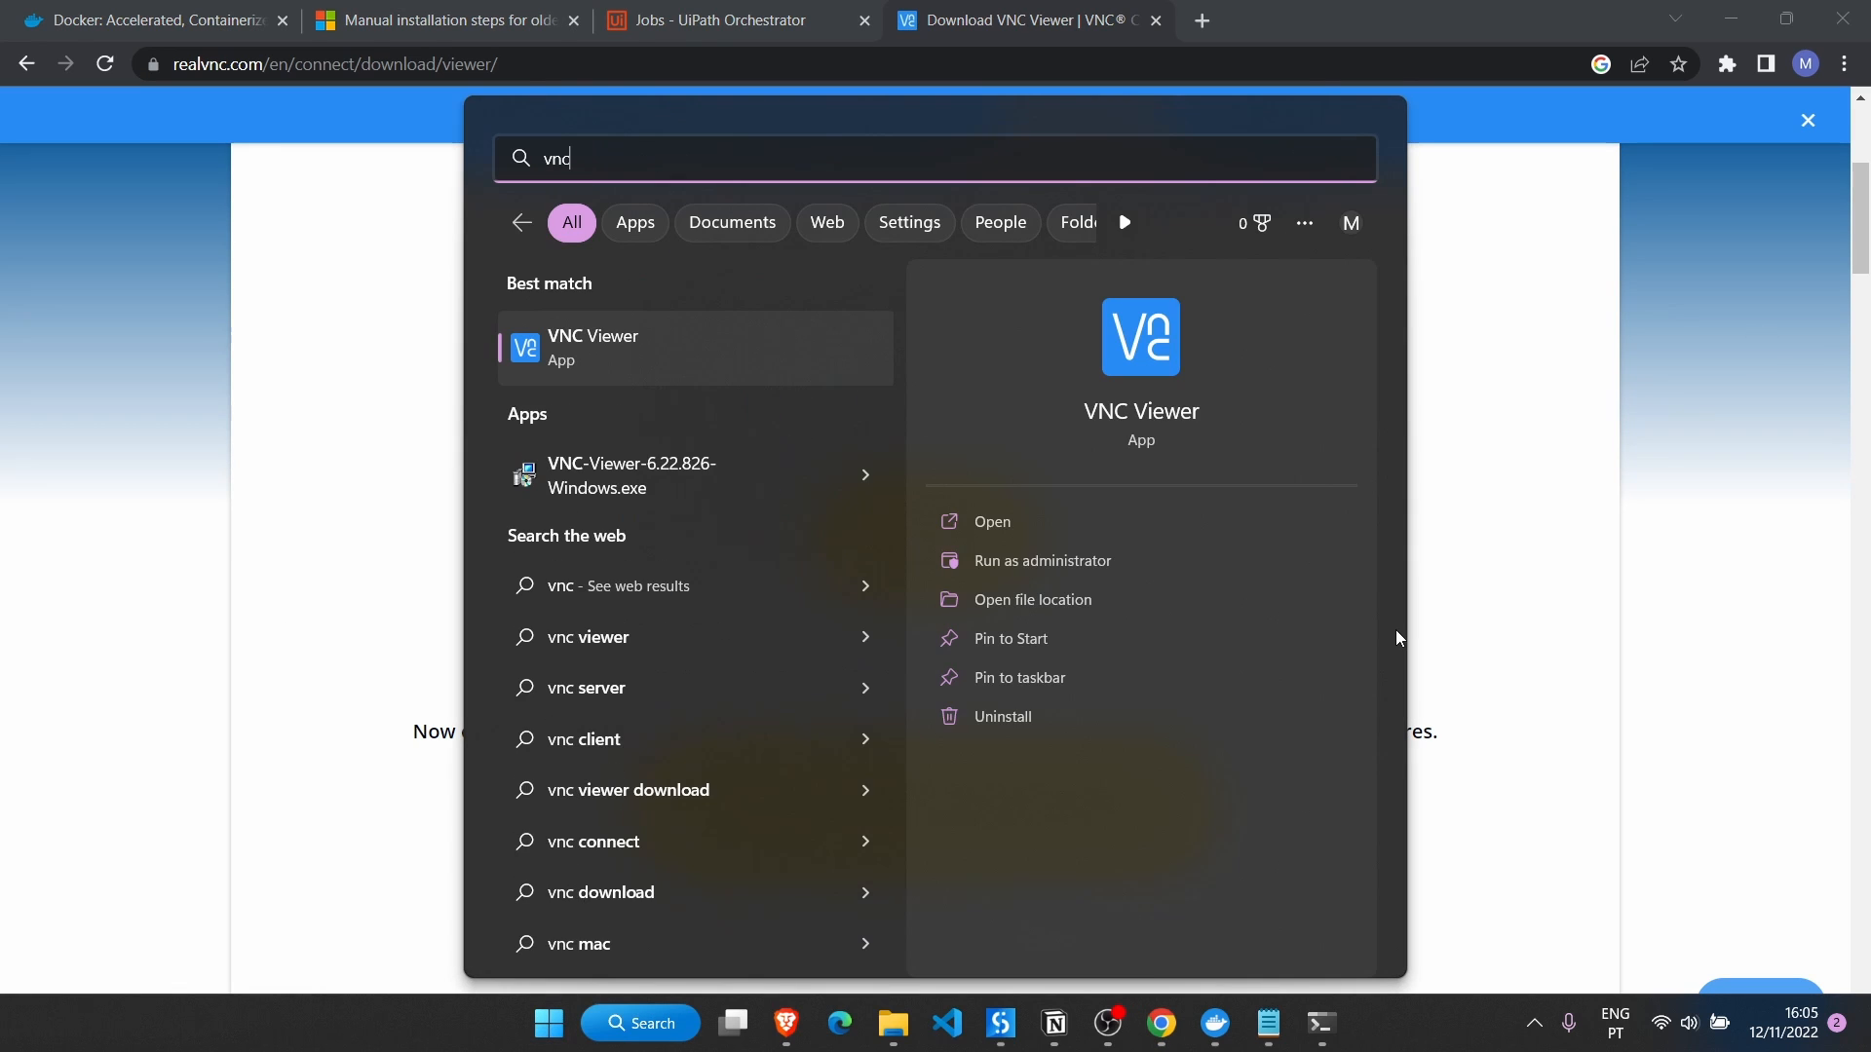
key("Return")
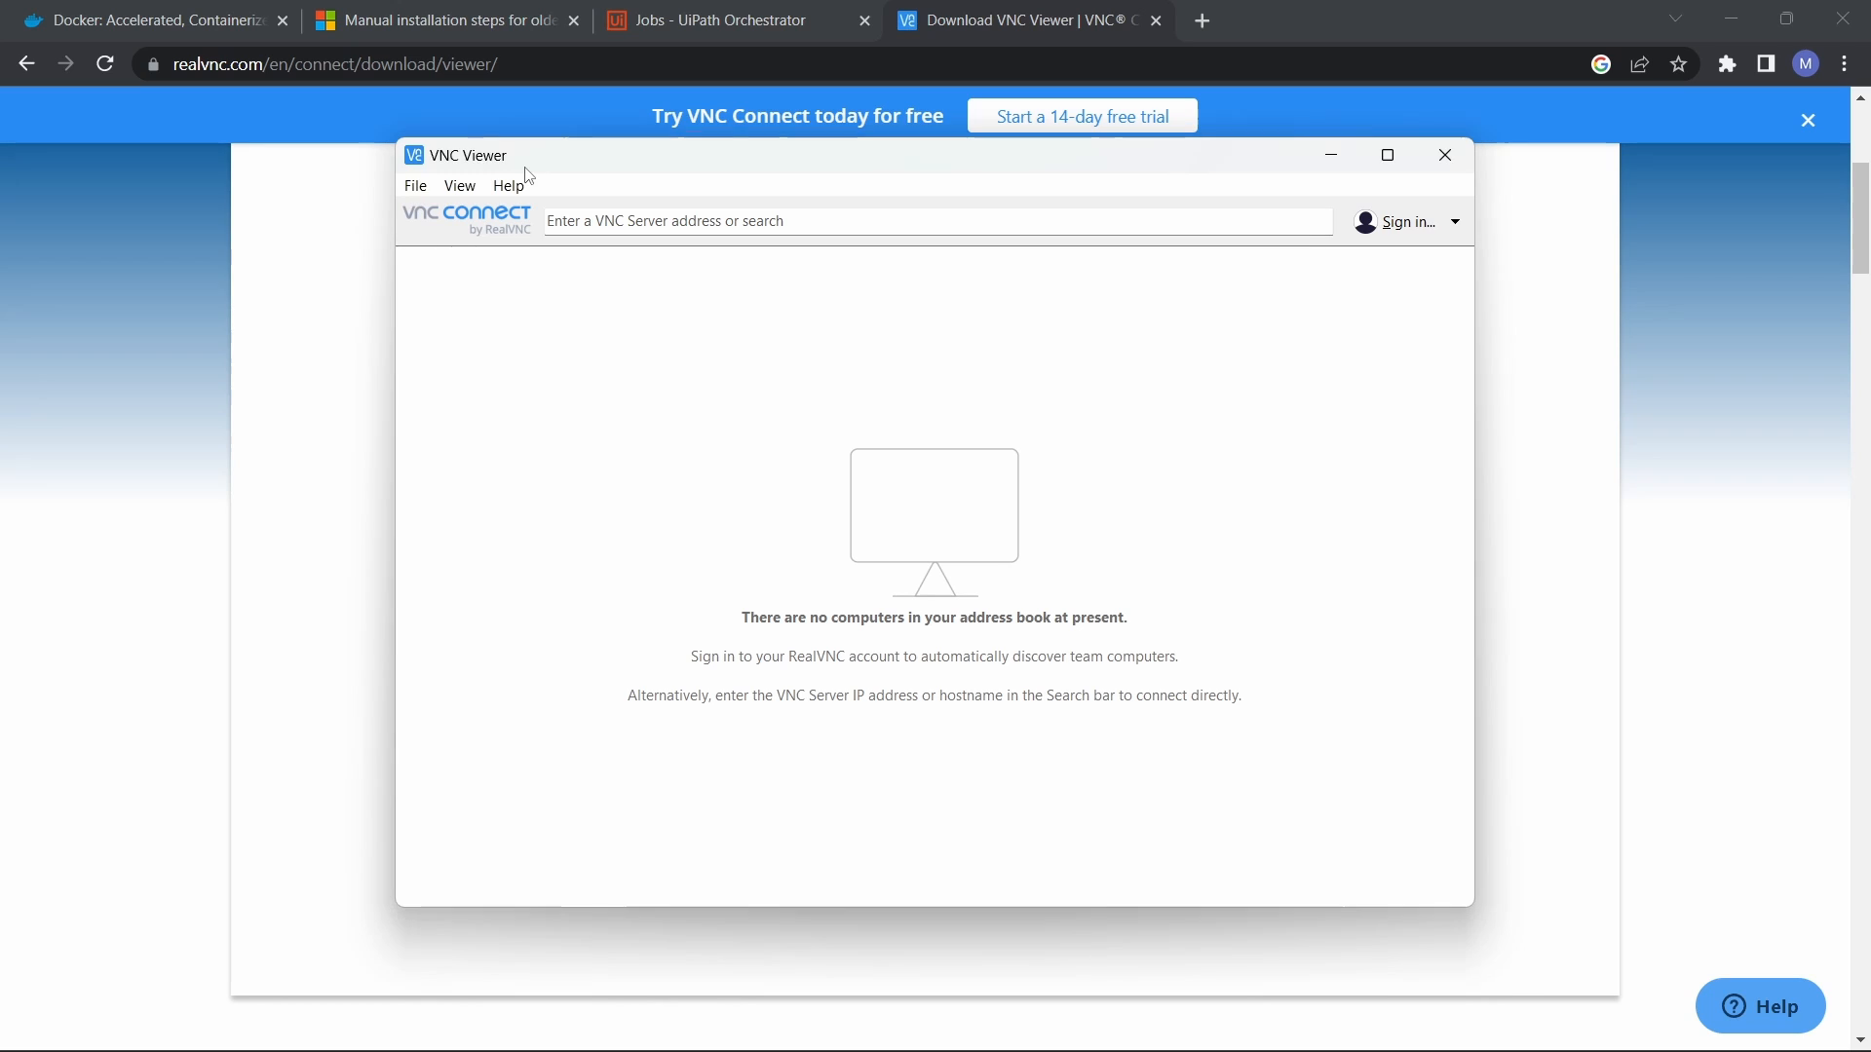
Step: Create a new VNC connection to localhost:50000, checking the port in the docker run command kept in Notepad
left_click(416, 187)
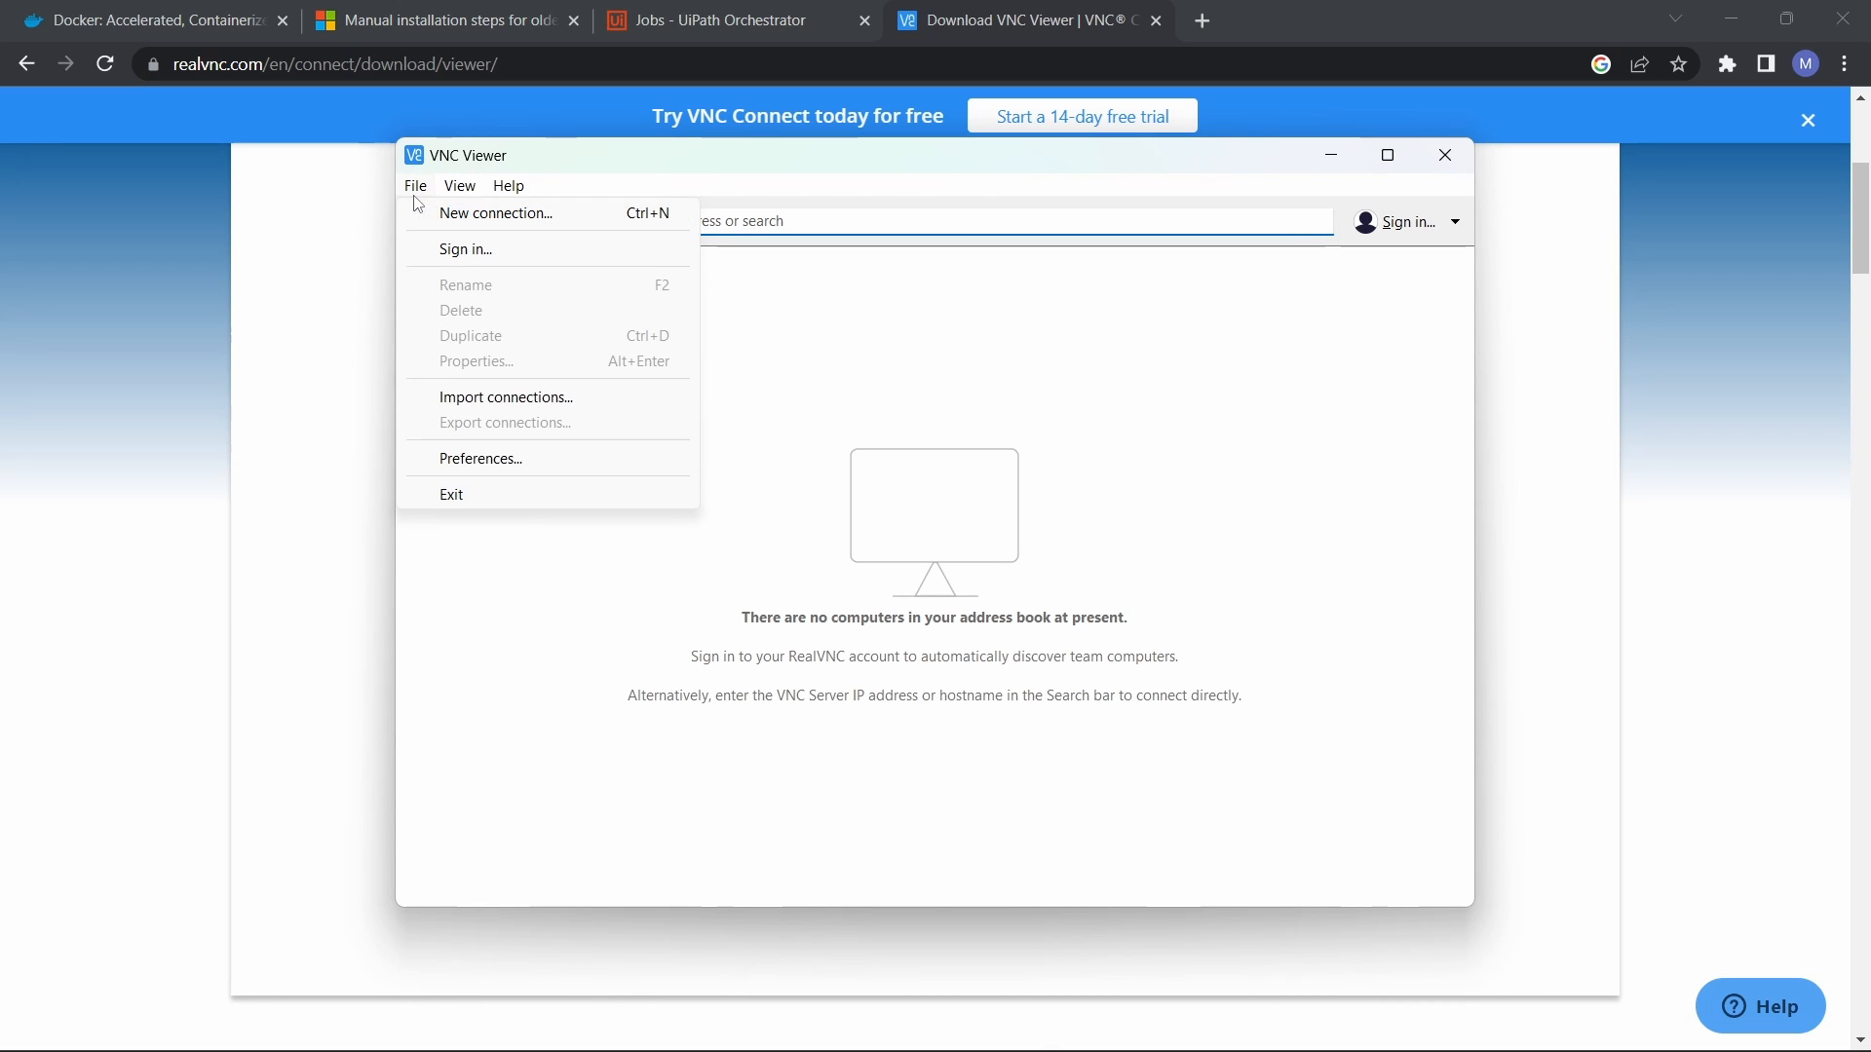
left_click(523, 218)
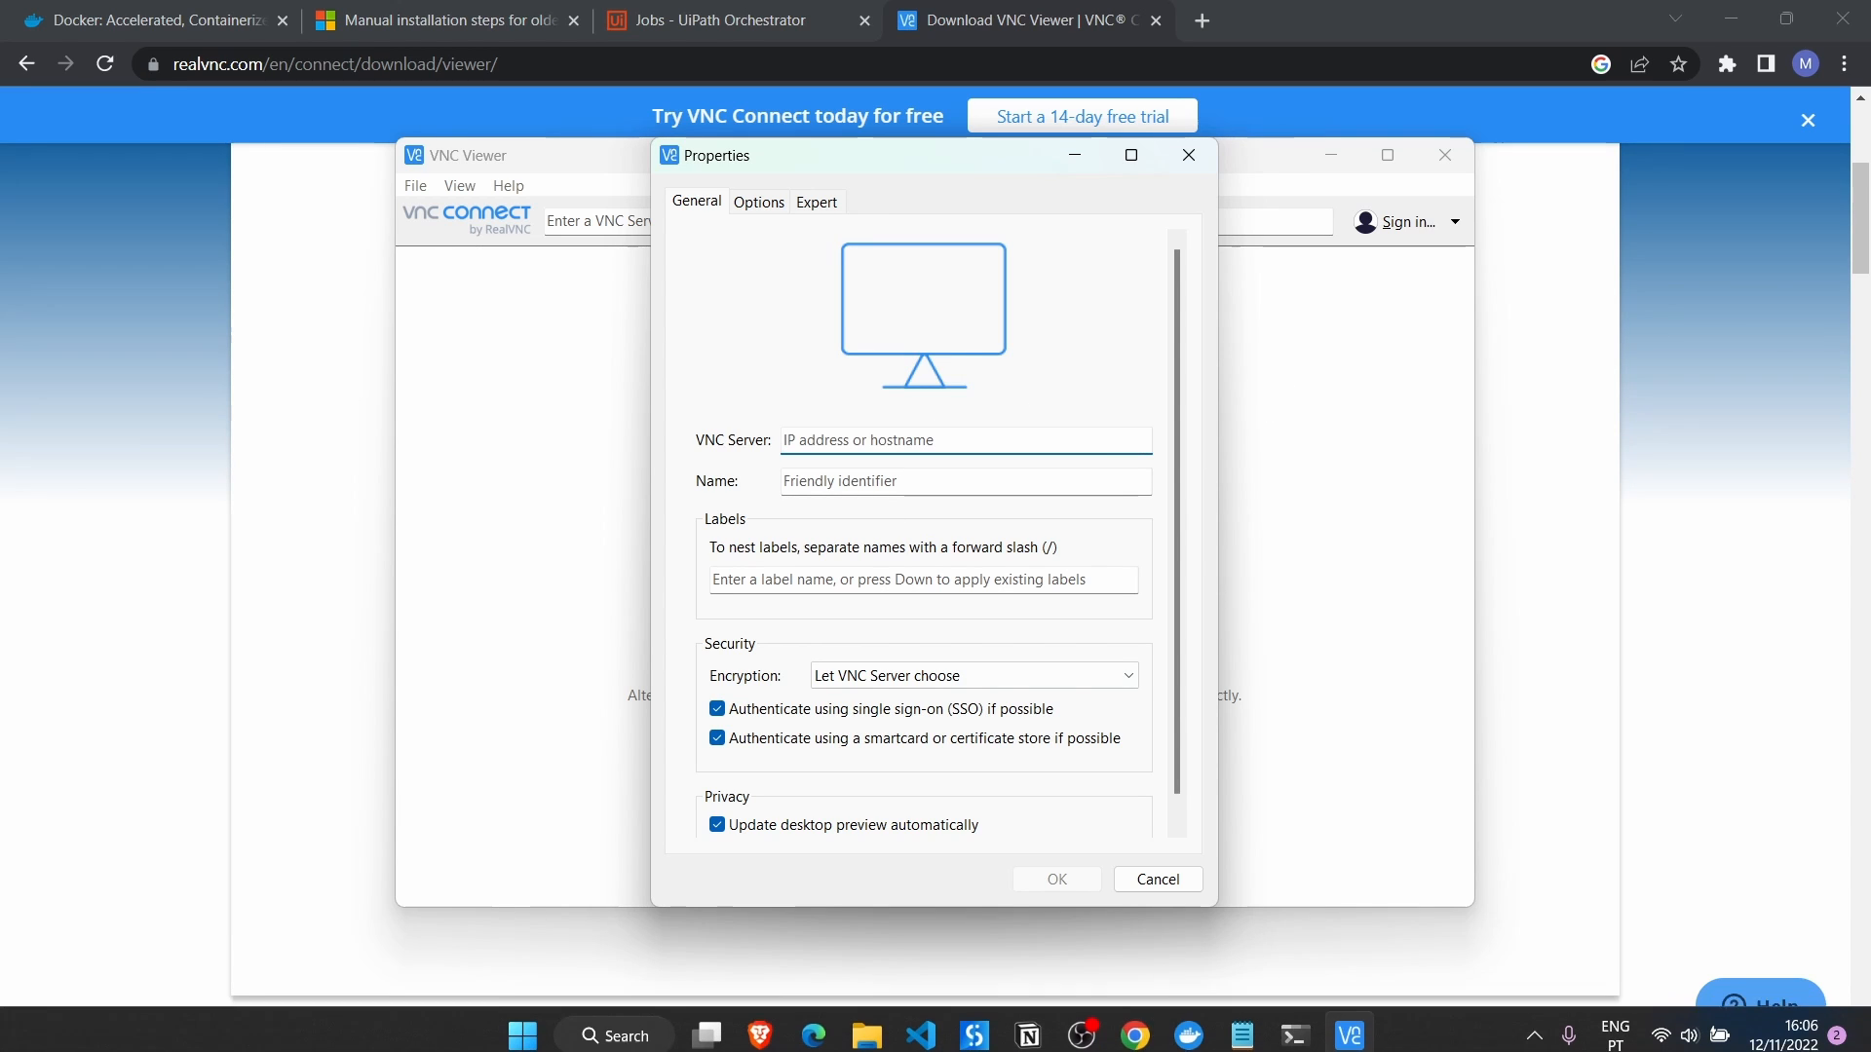
left_click(933, 439)
type("local")
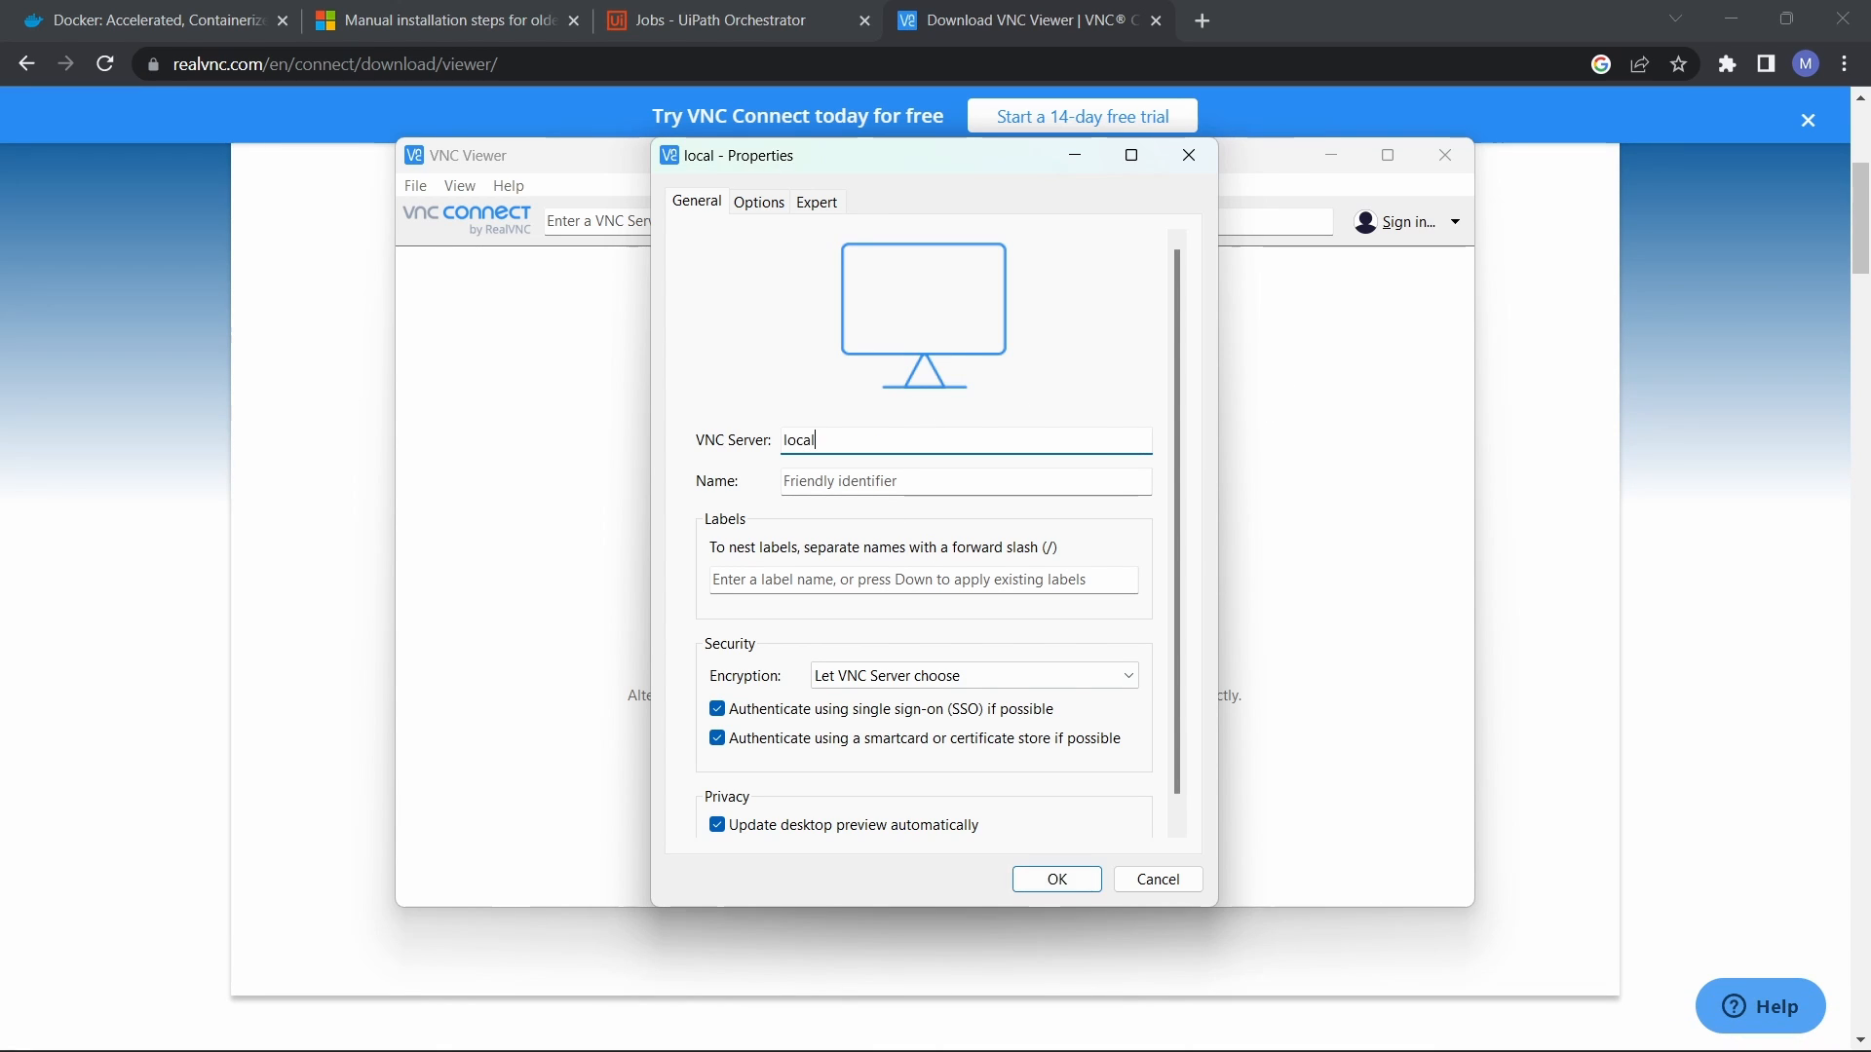
type("host")
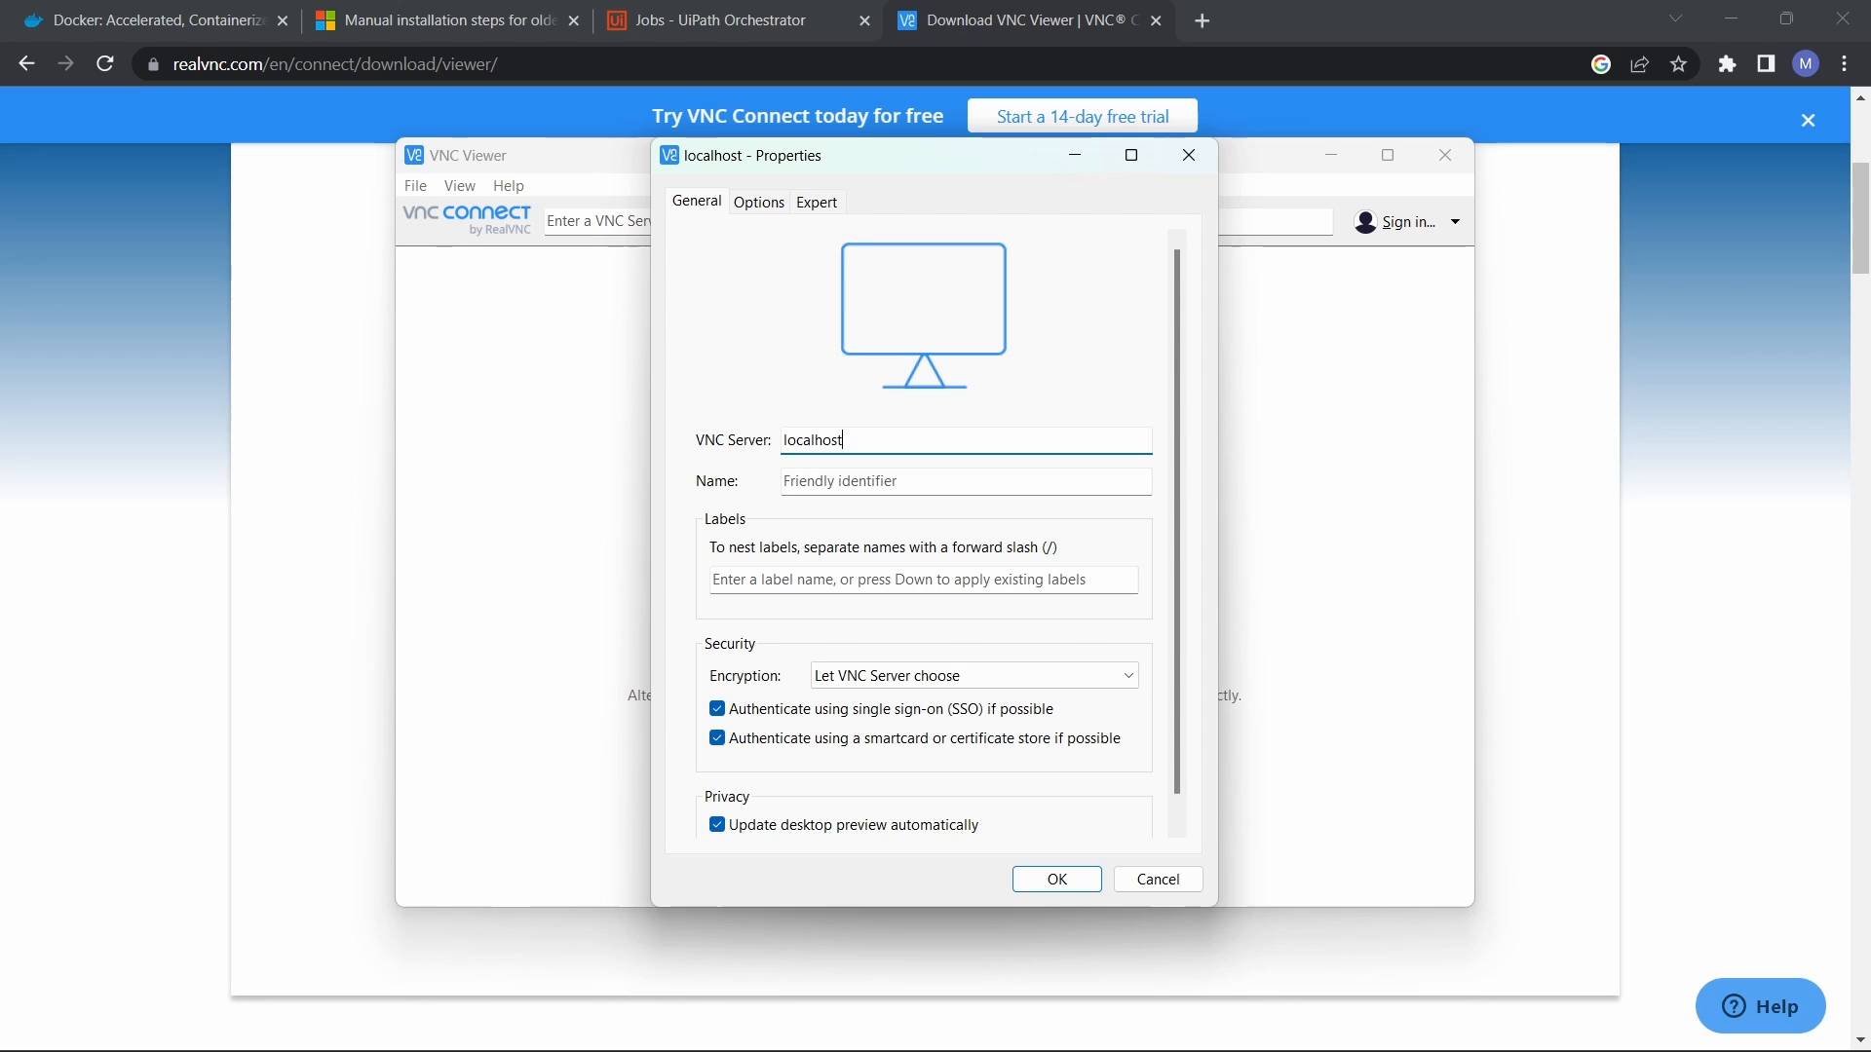
type(":")
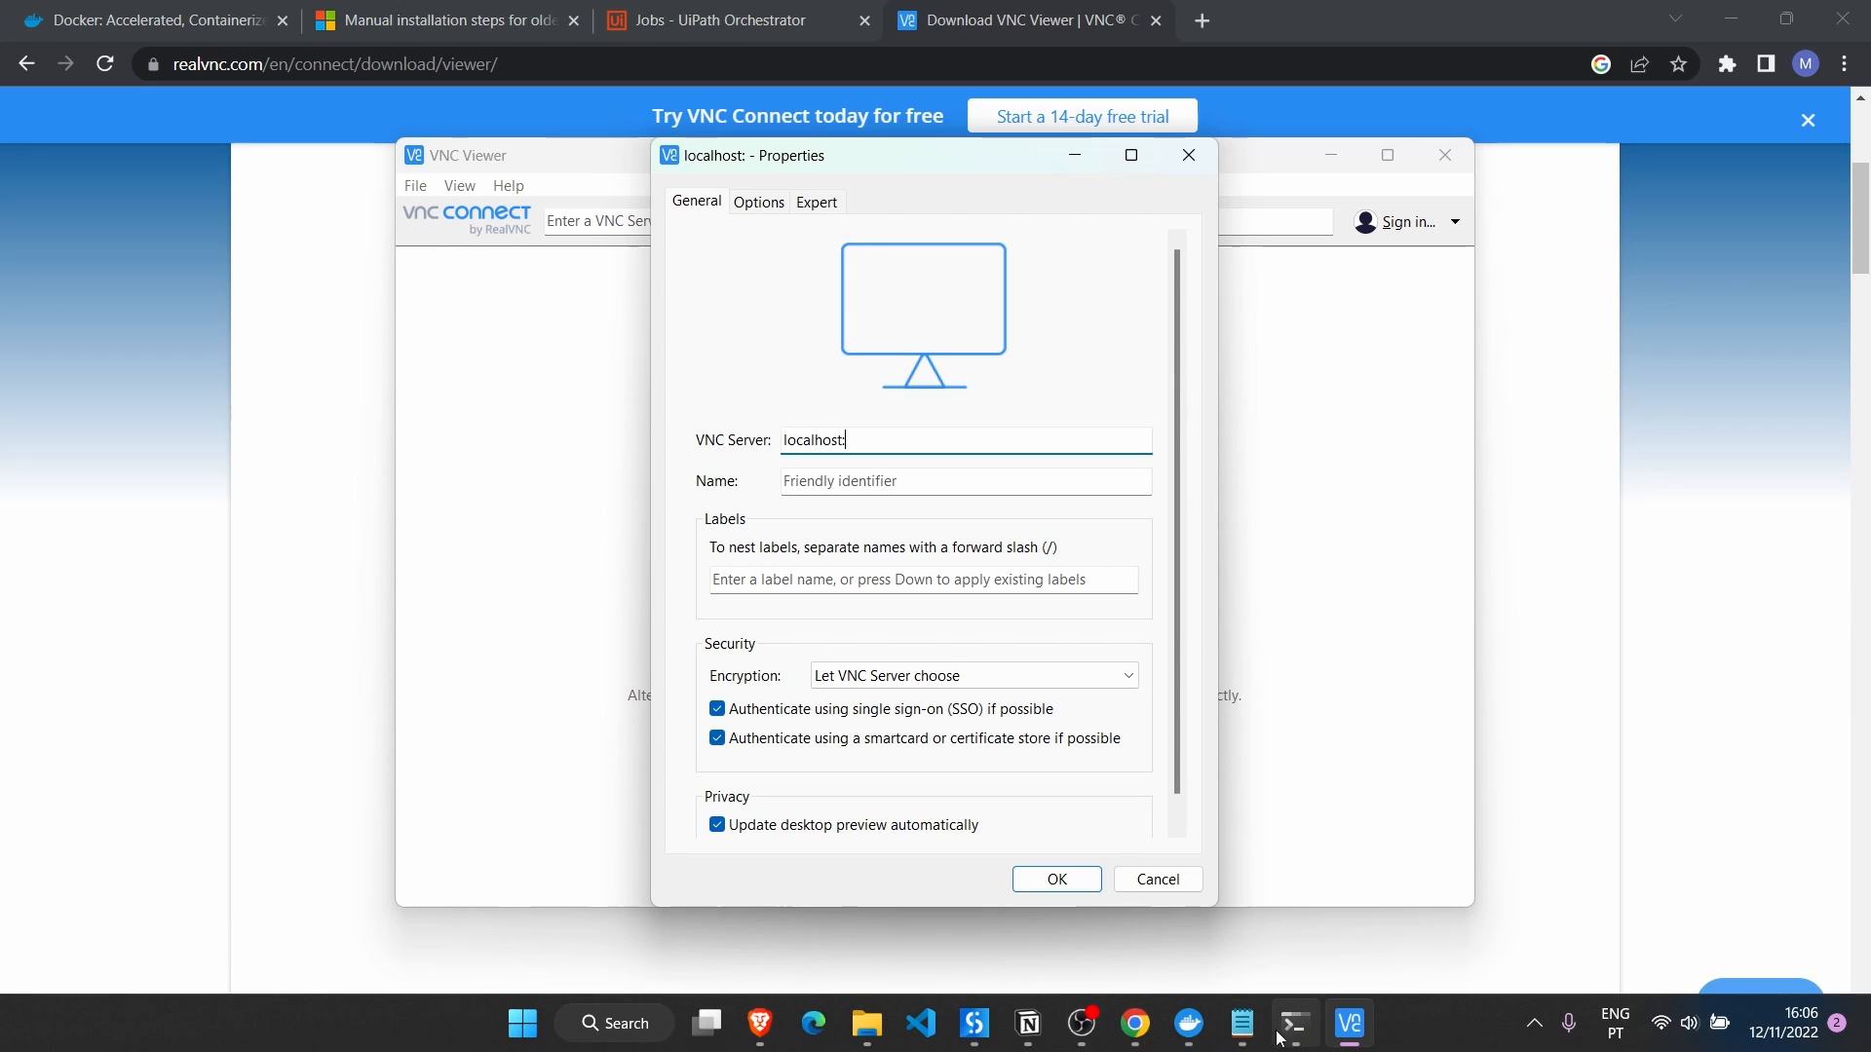
left_click(1241, 1023)
left_click(1184, 281)
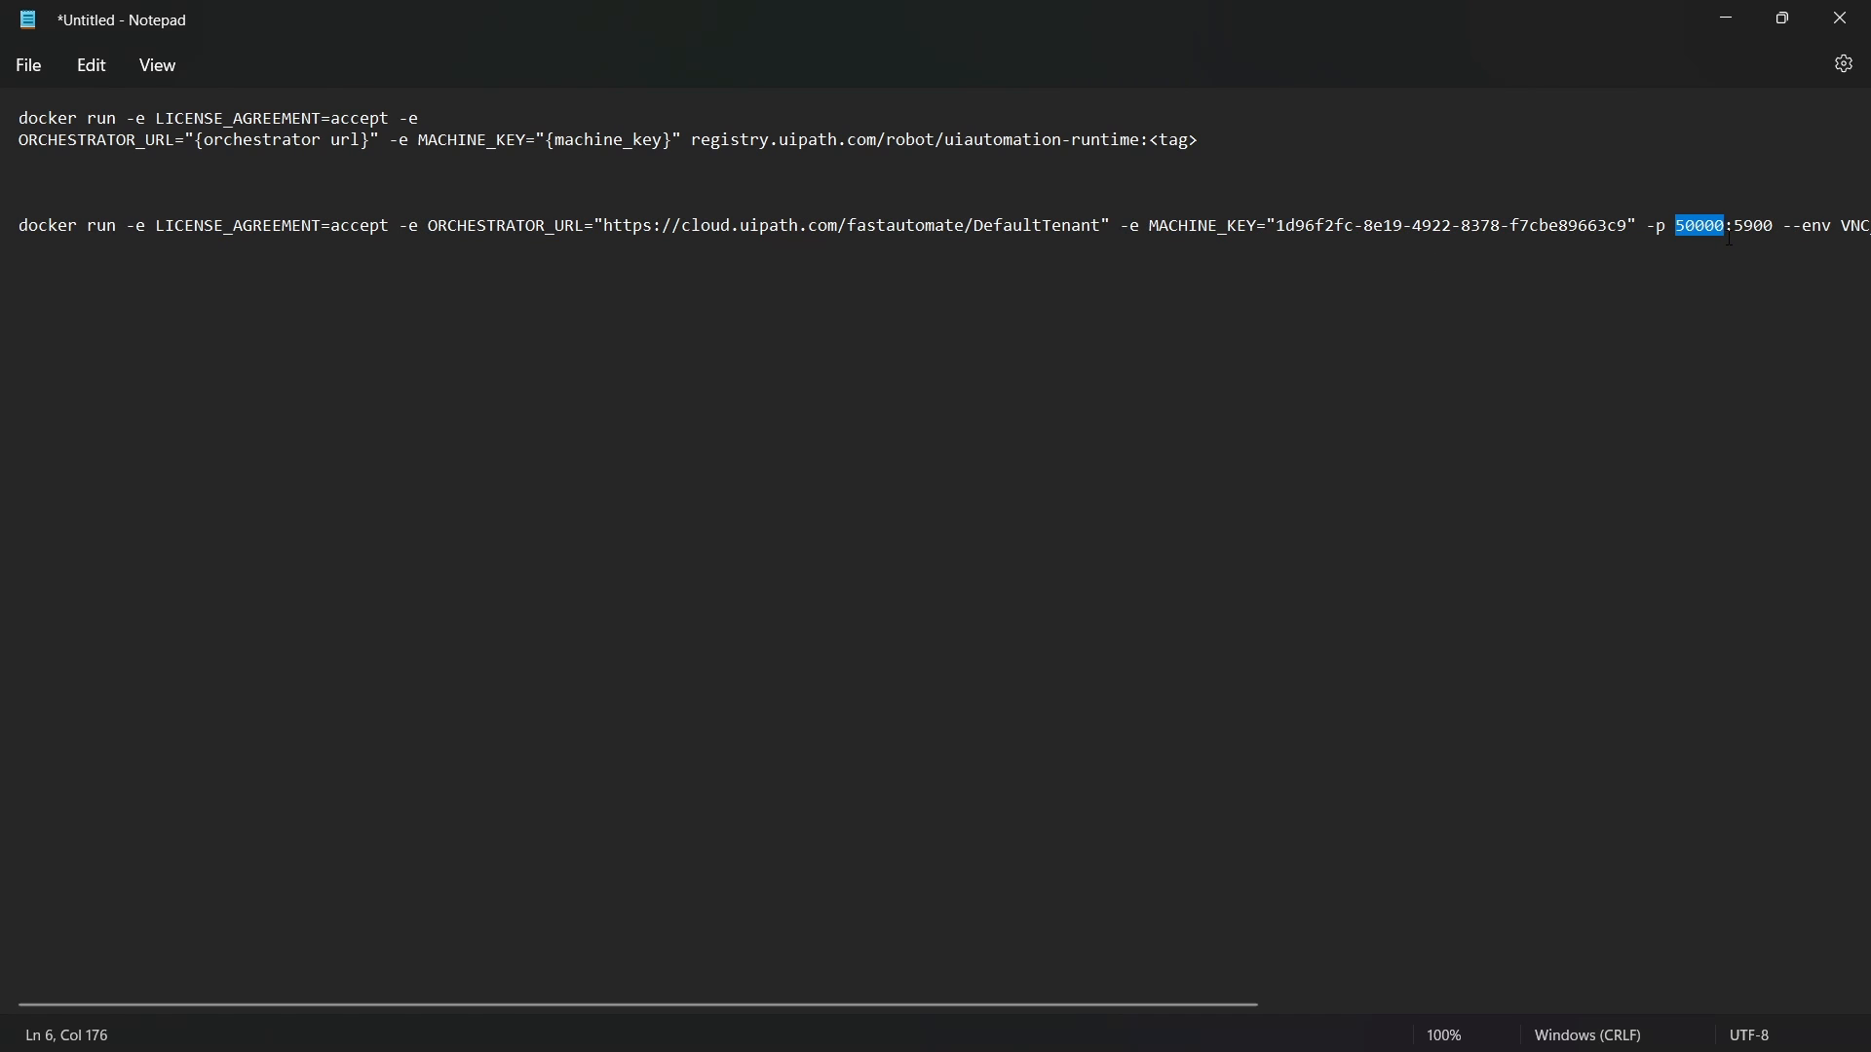
left_click(1736, 19)
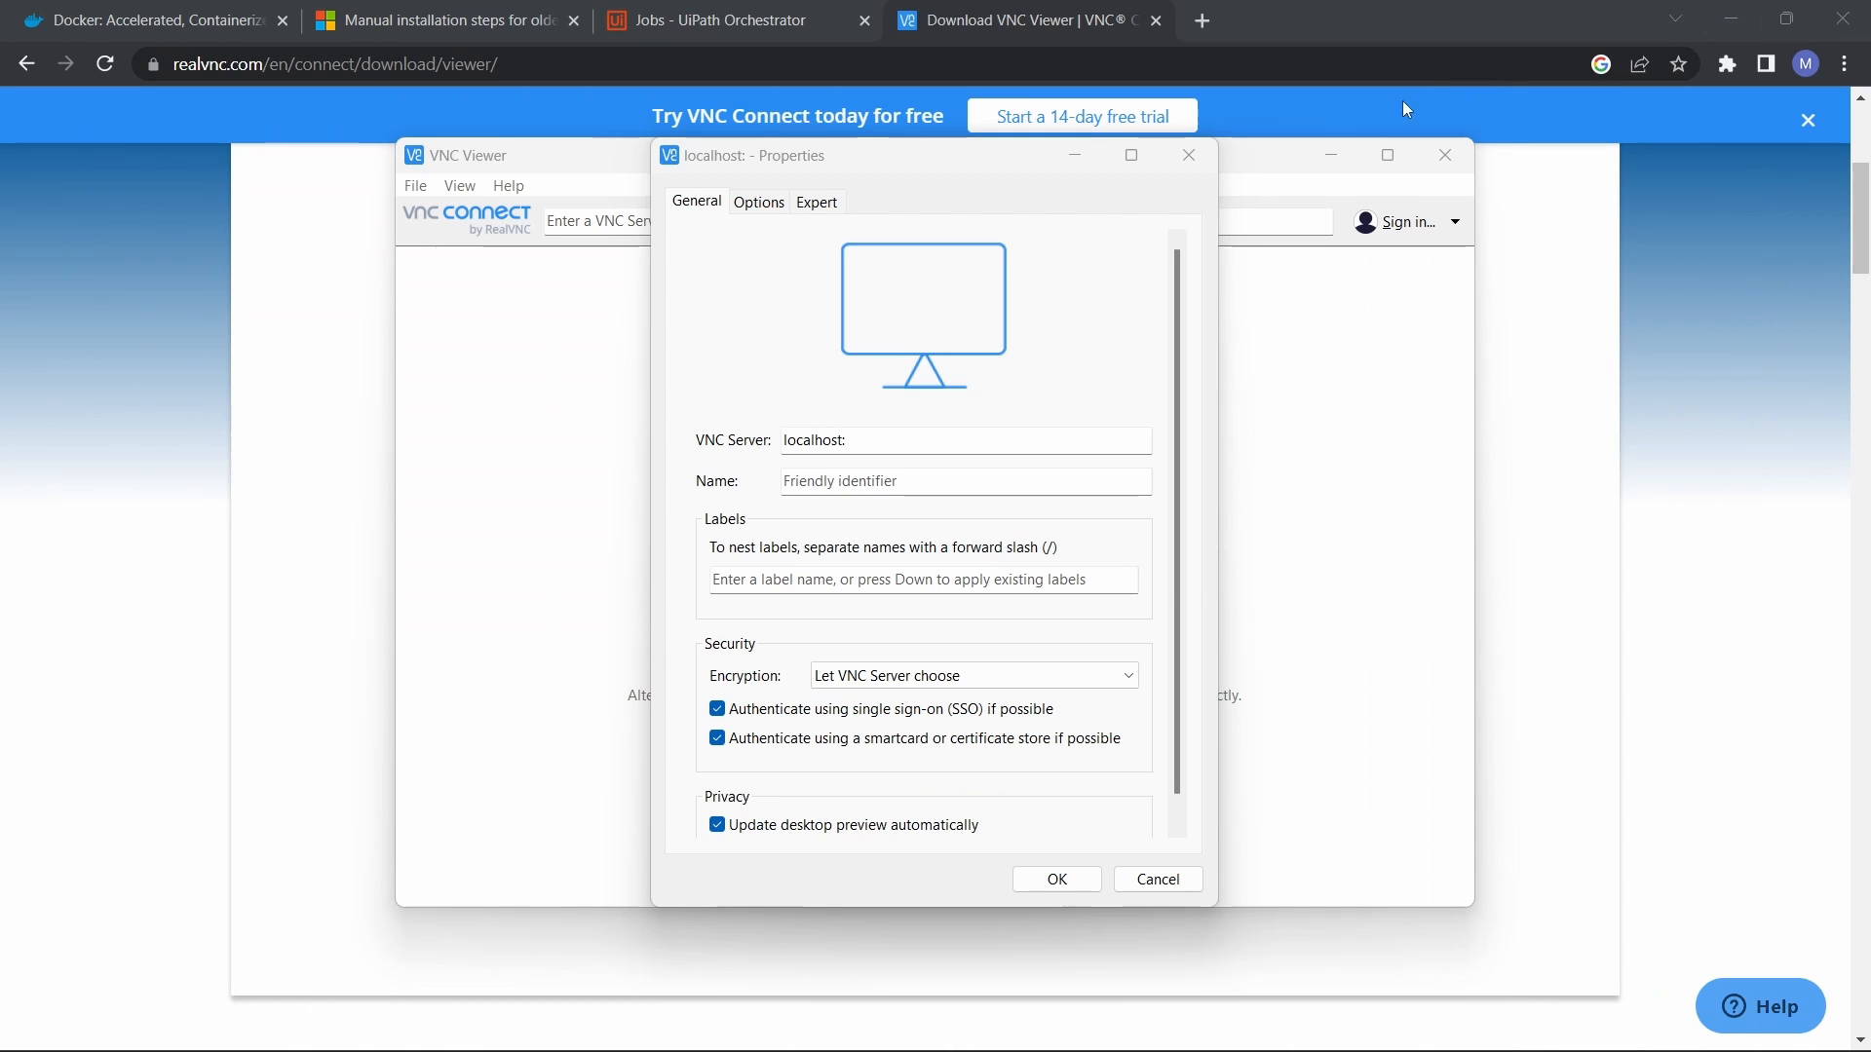
left_click(917, 443)
type("50000")
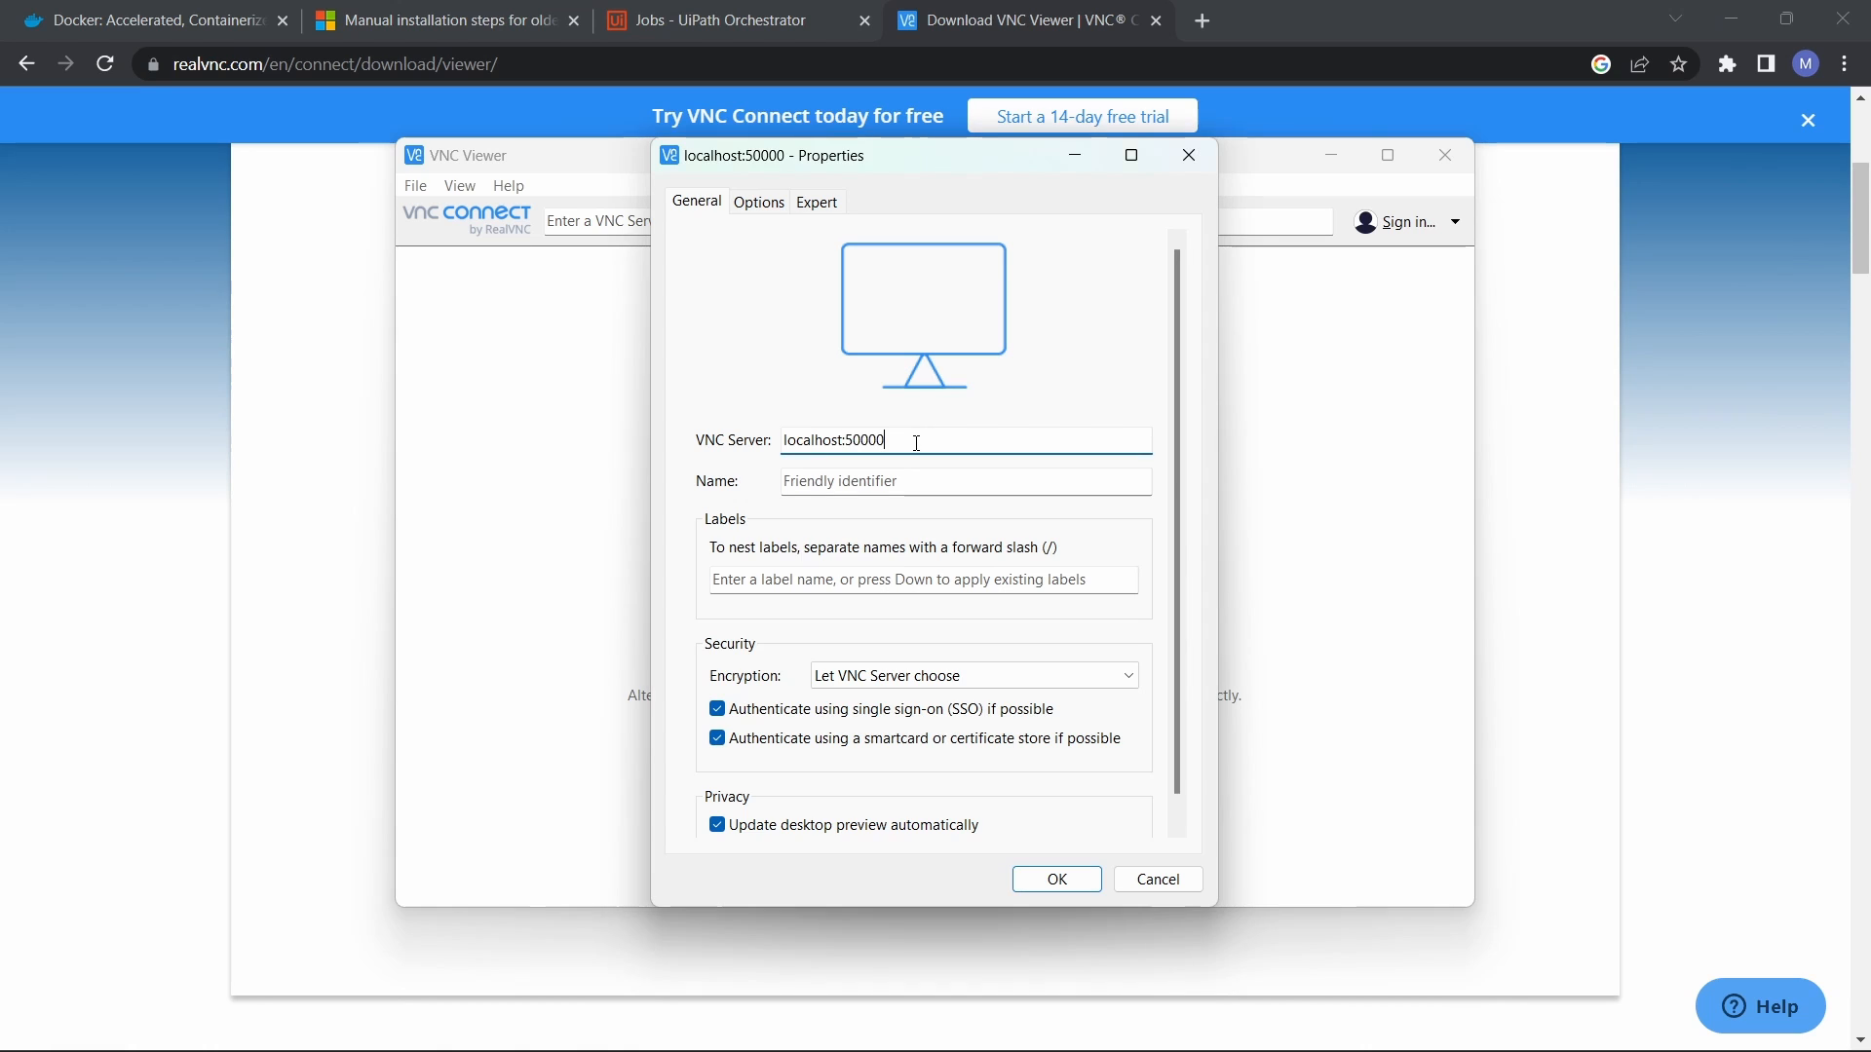
left_click(1049, 877)
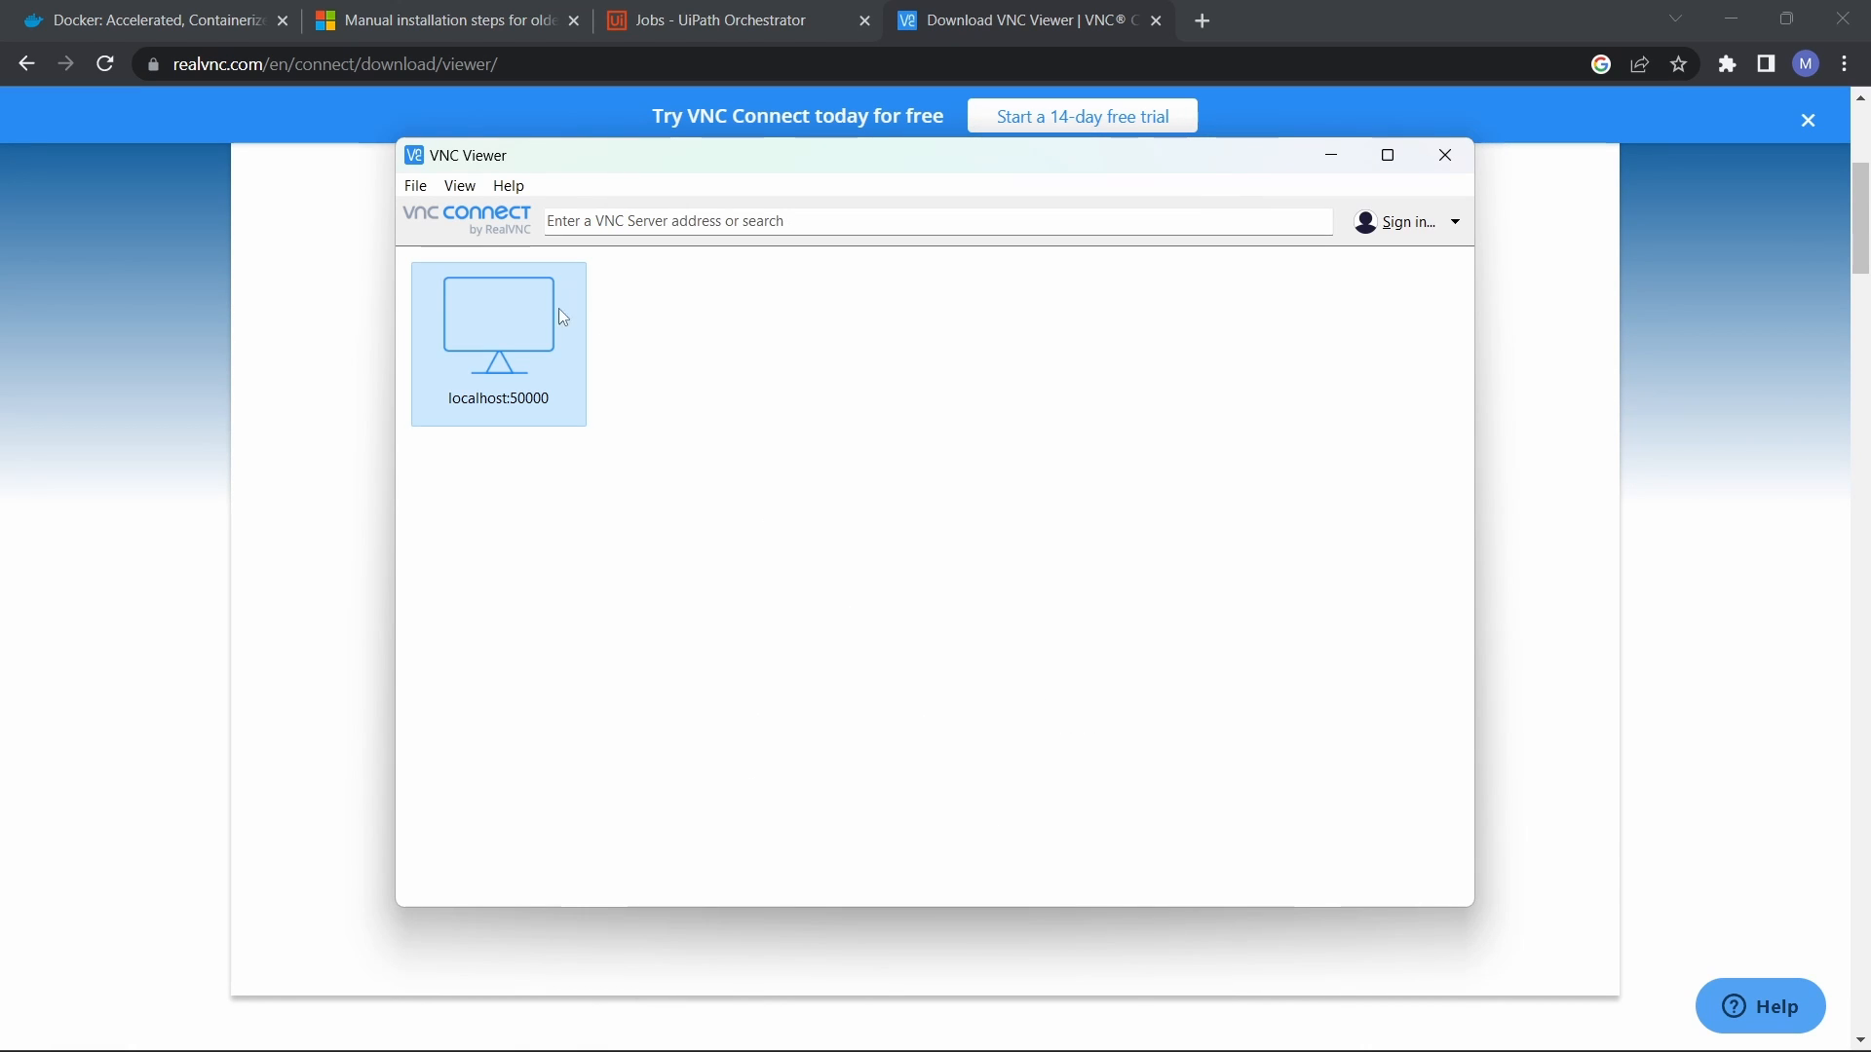
Step: Connect to localhost:50000, accepting the unencrypted connection, and enlarge the remote desktop window before restoring its size
double_click(525, 334)
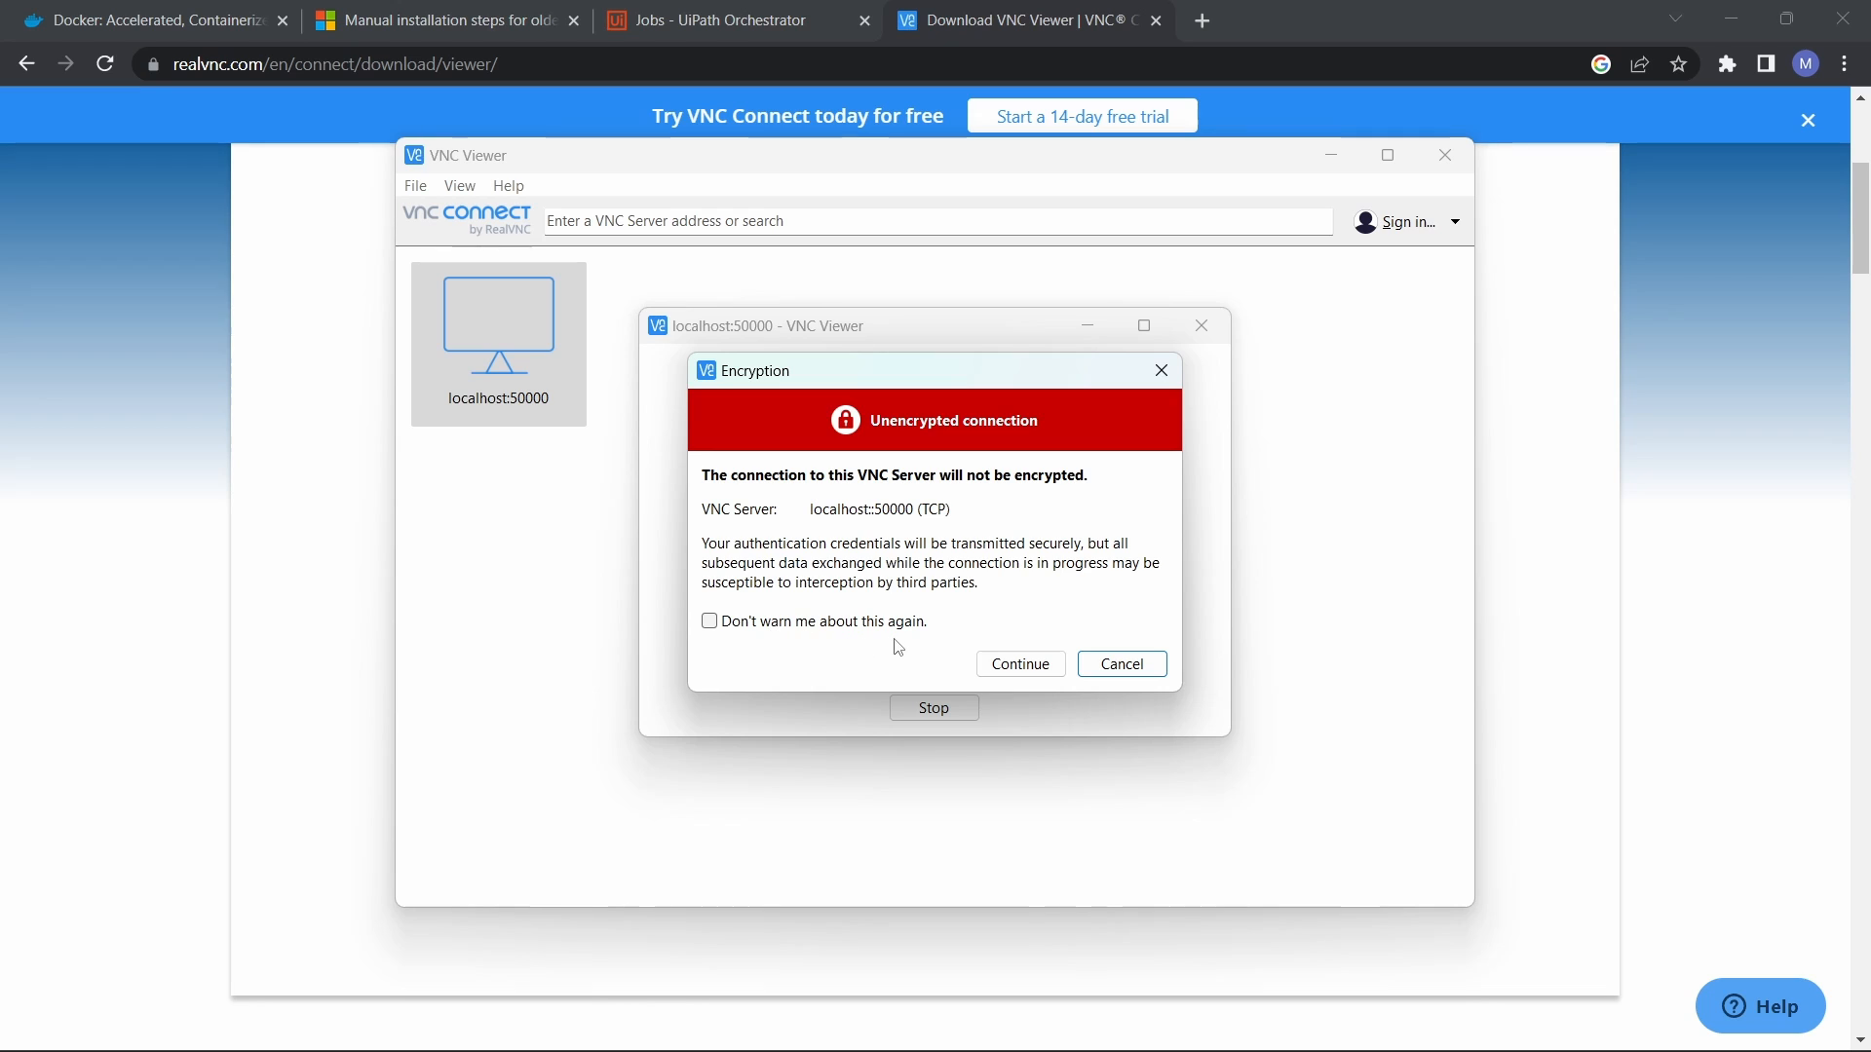
left_click(1020, 664)
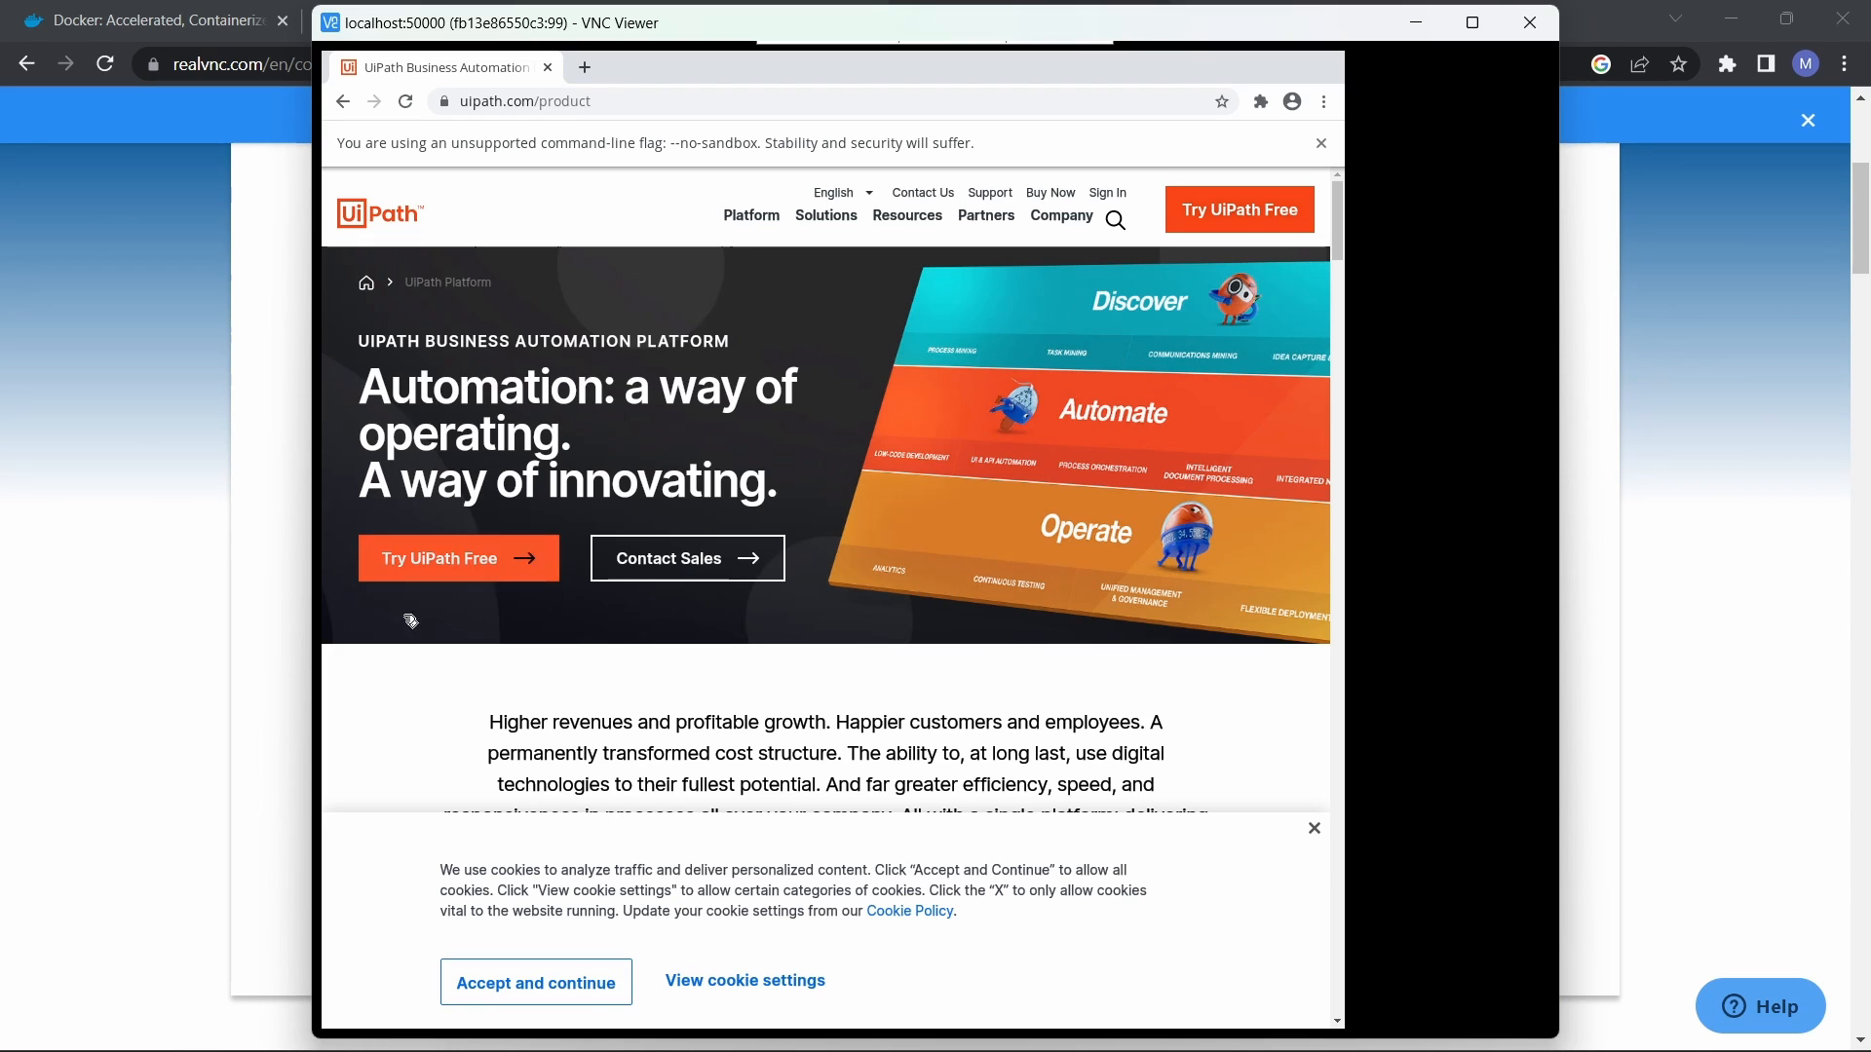
left_click_drag(694, 22, 494, 56)
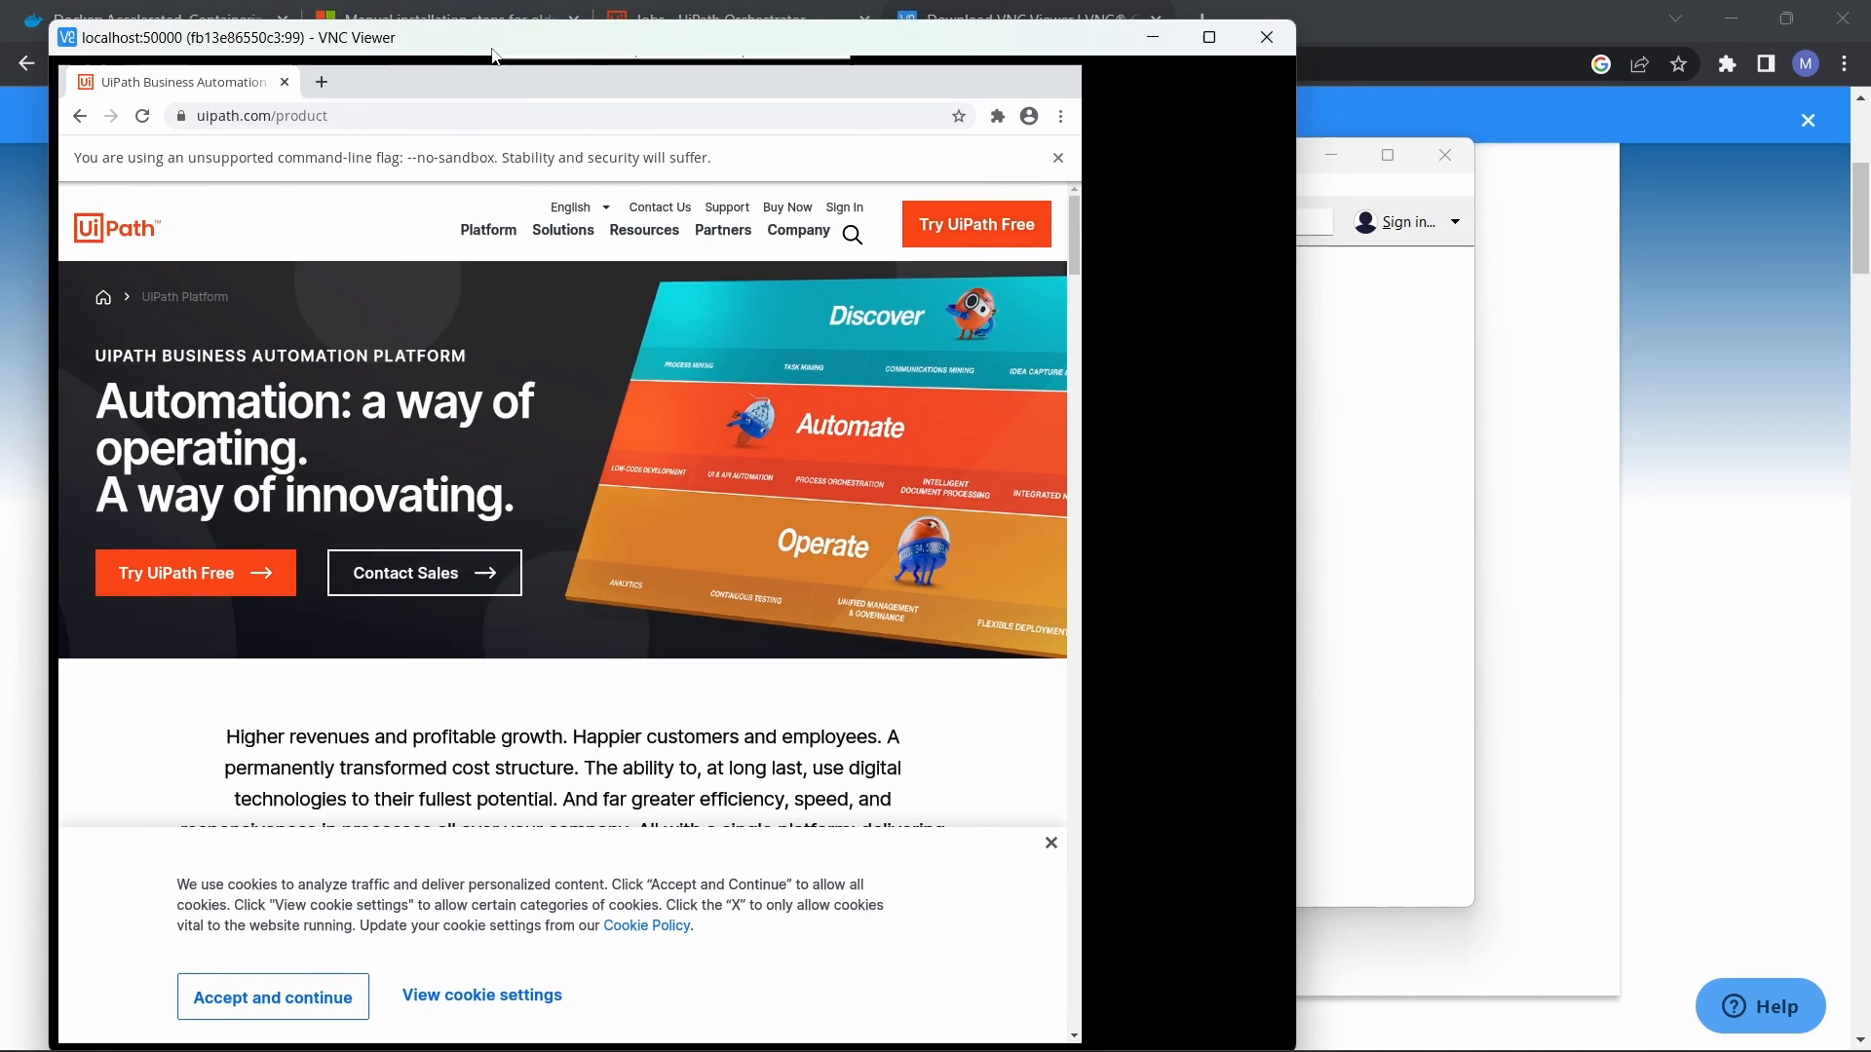
left_click(1208, 38)
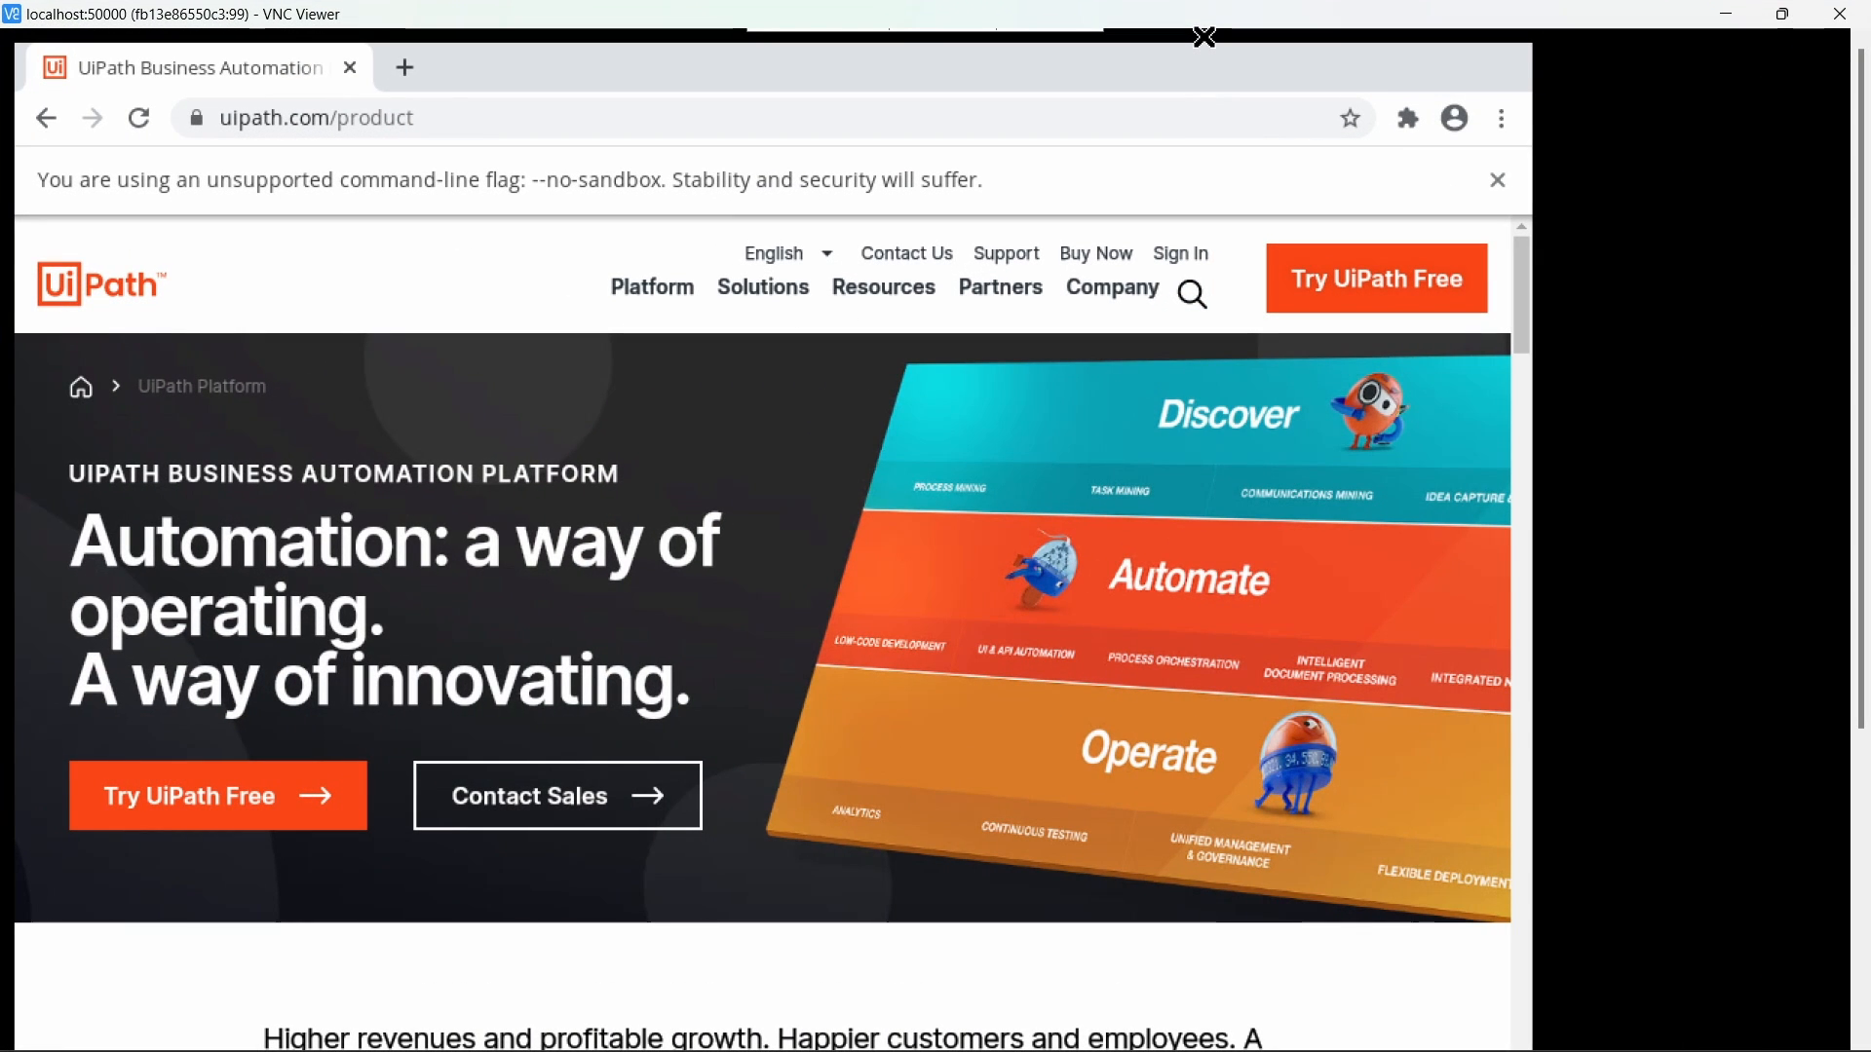
left_click_drag(1341, 16, 1128, 154)
Step: Restart the latest successful Linux.Web.Automation job in Orchestrator, targeting LINUX_MACHINE with hostname FB13E86550C3
left_click(640, 22)
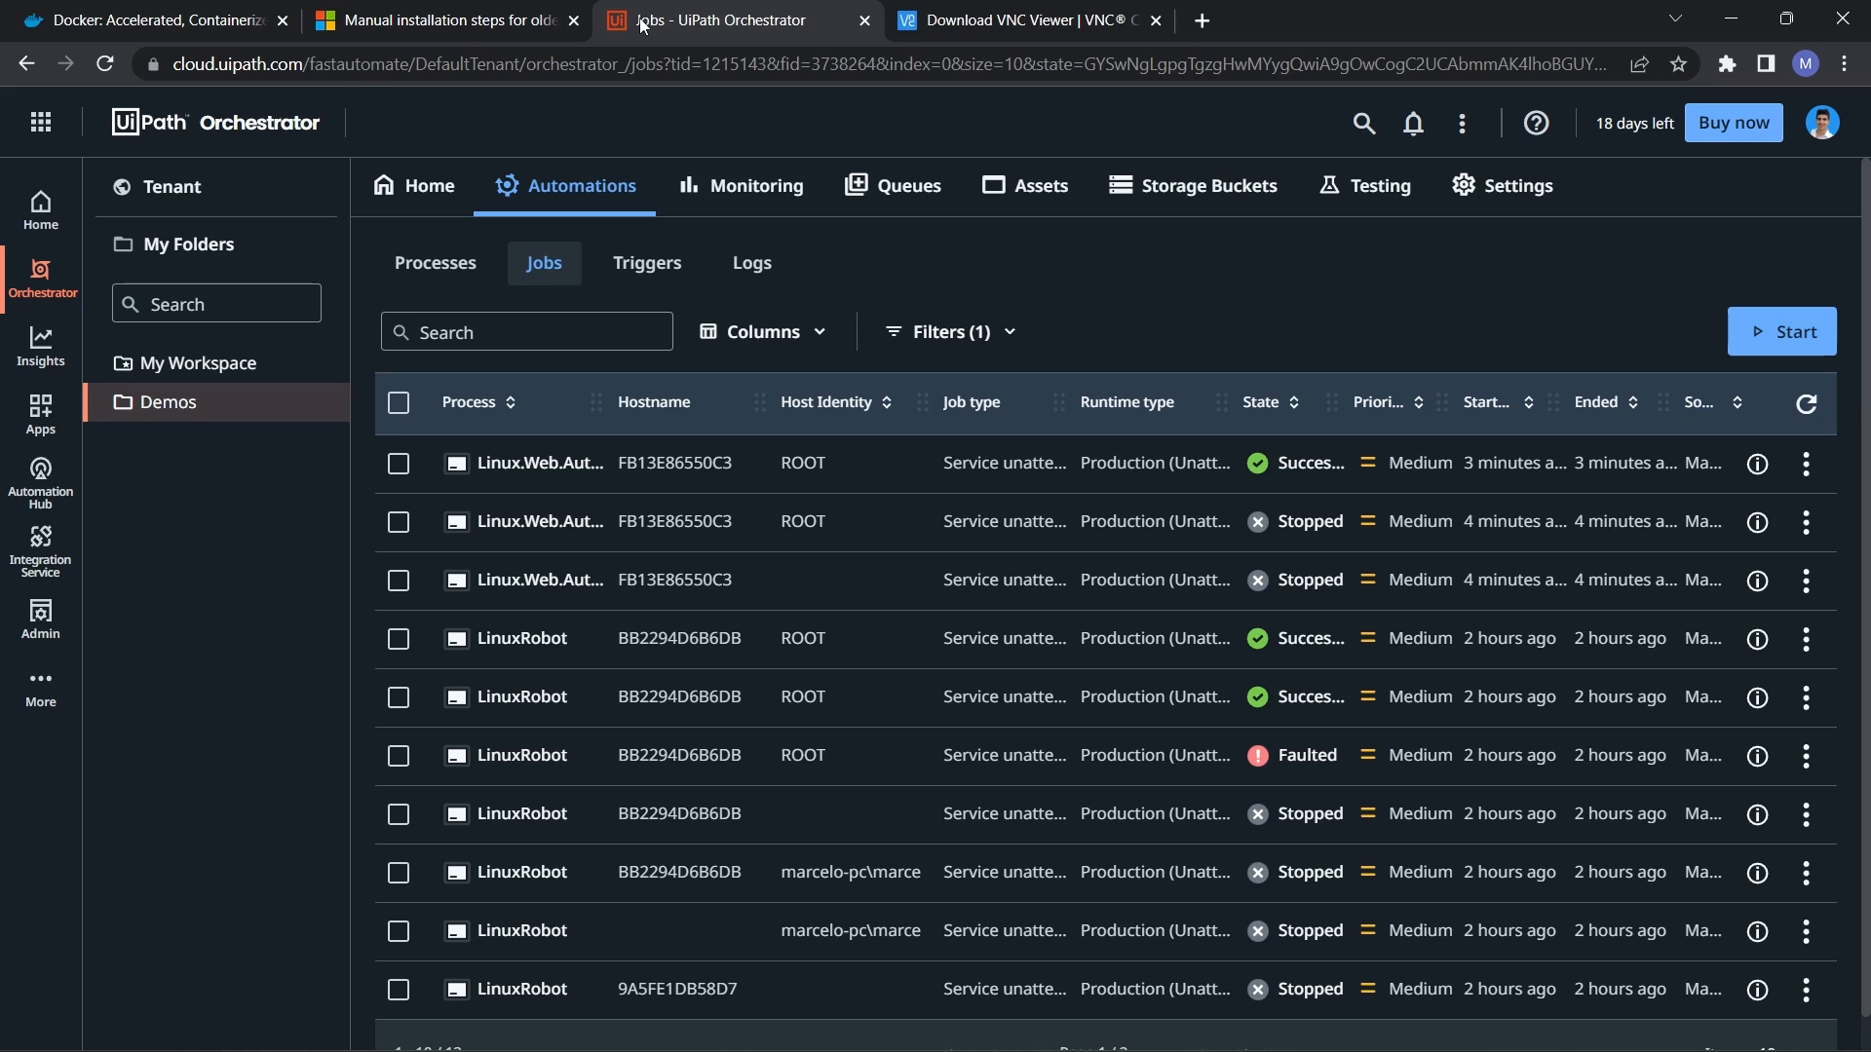
left_click(1805, 463)
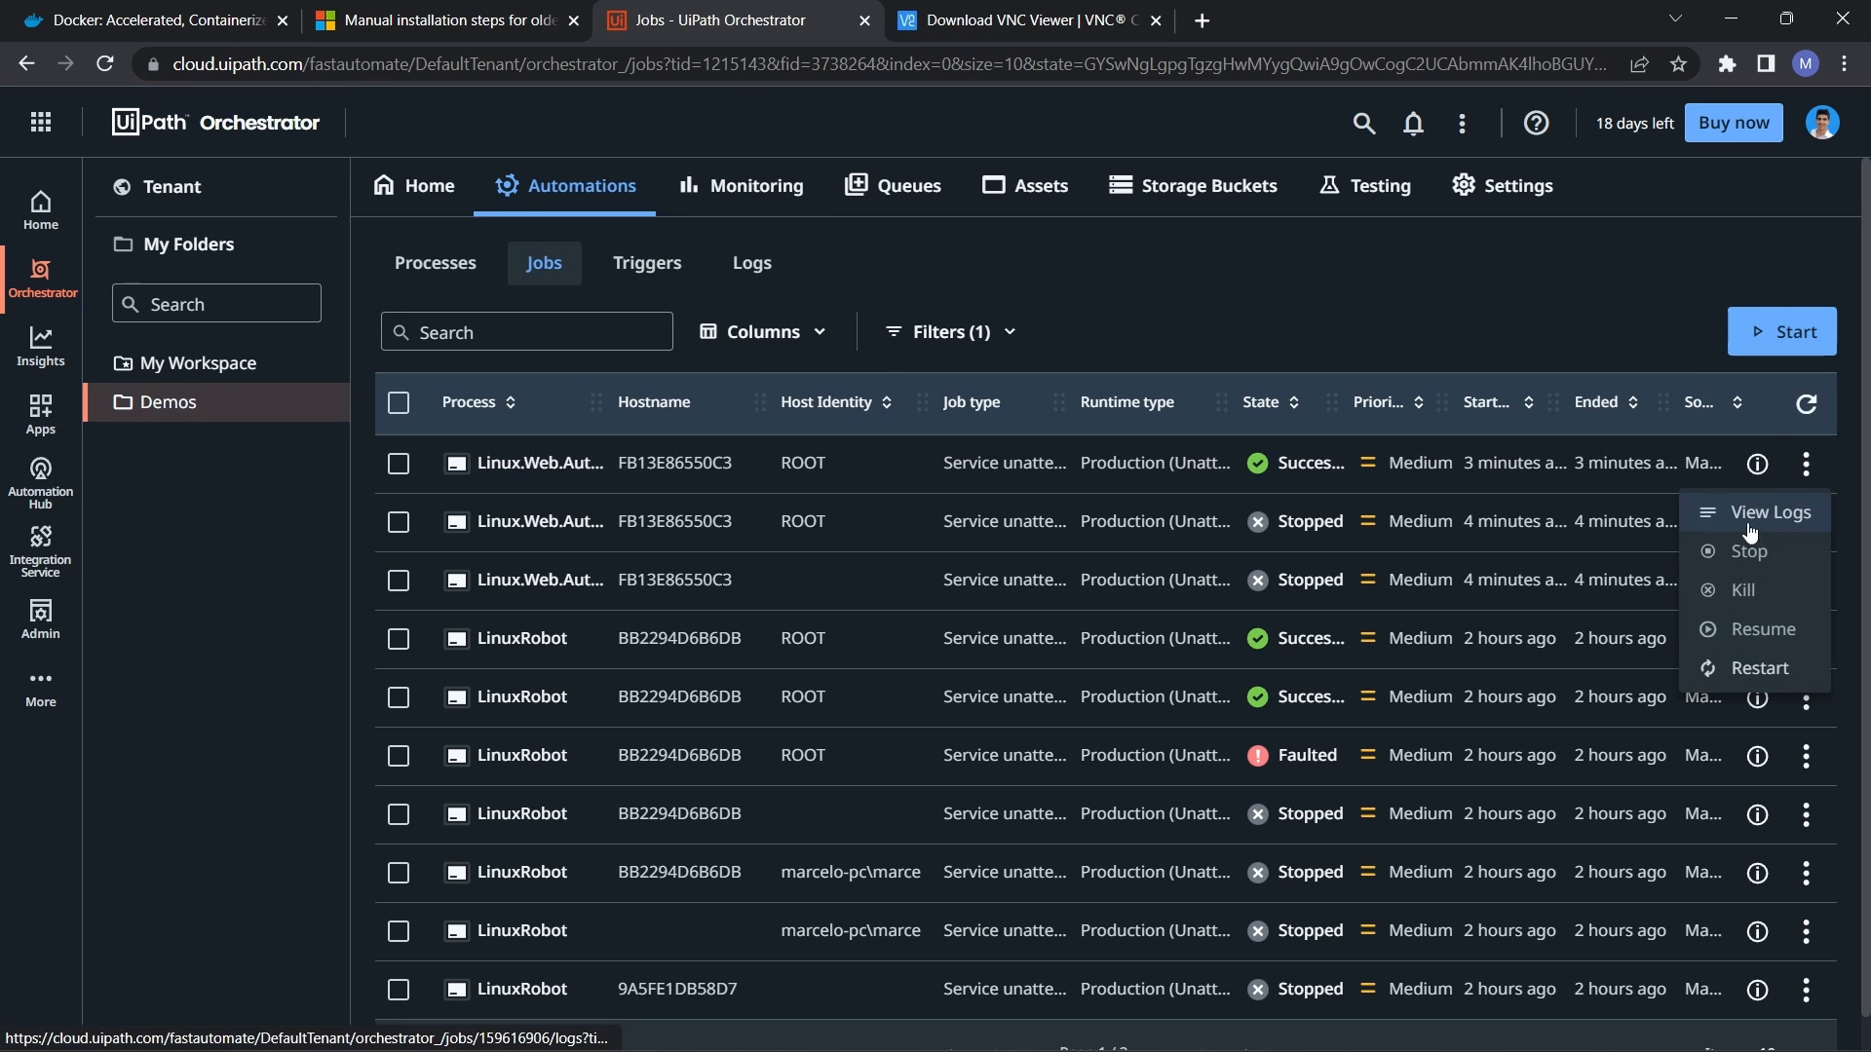
left_click(1754, 669)
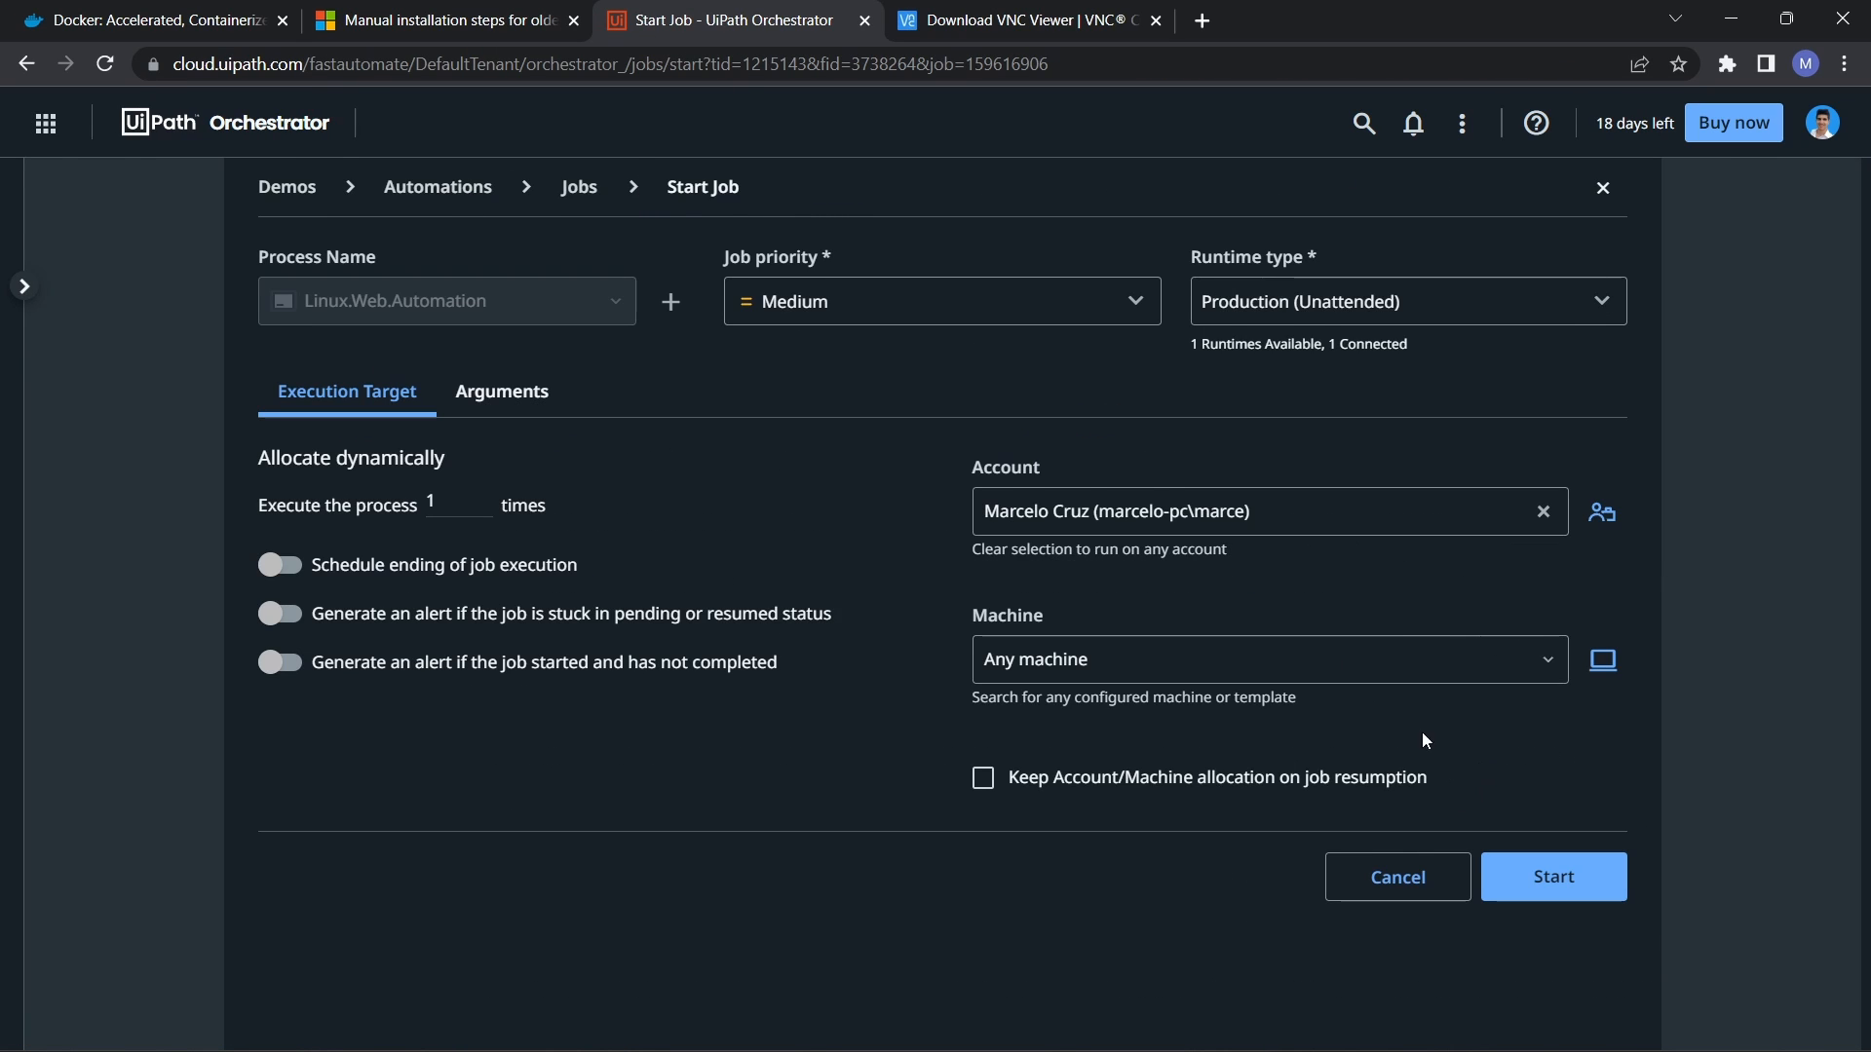
left_click(1198, 668)
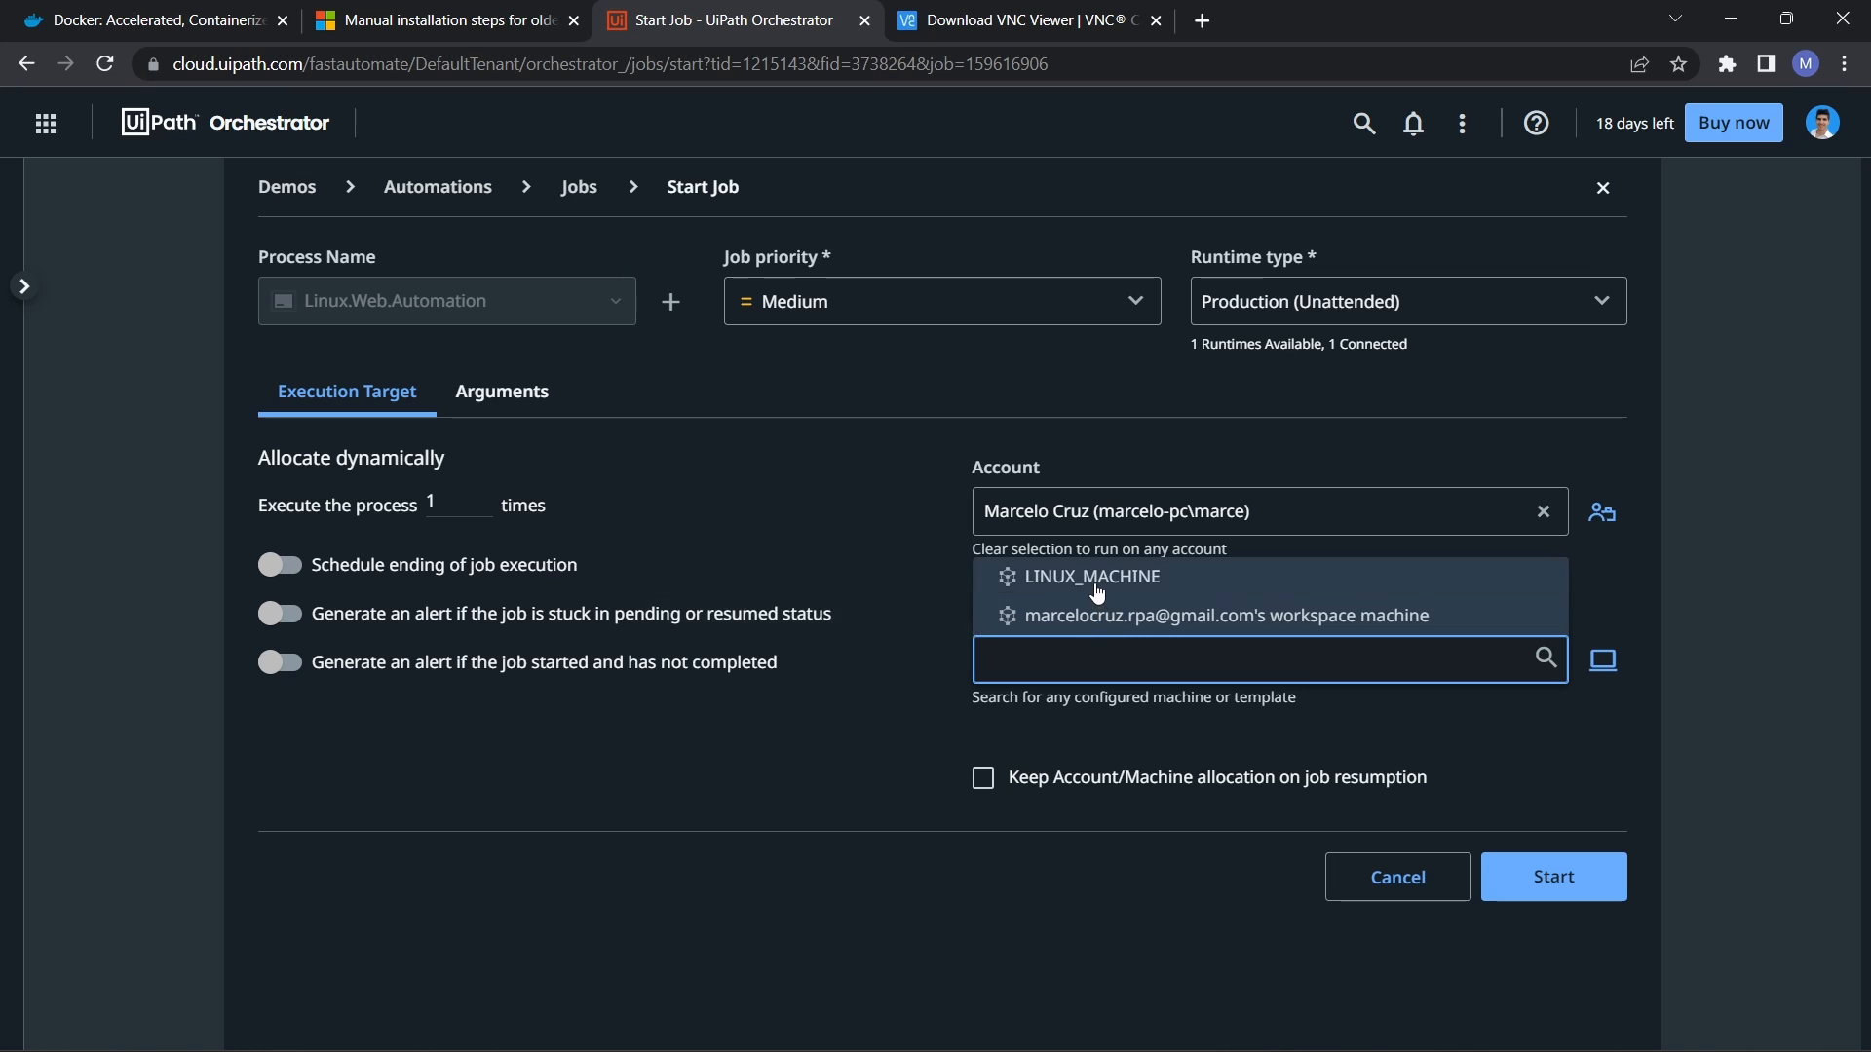
left_click(1096, 593)
left_click(1173, 816)
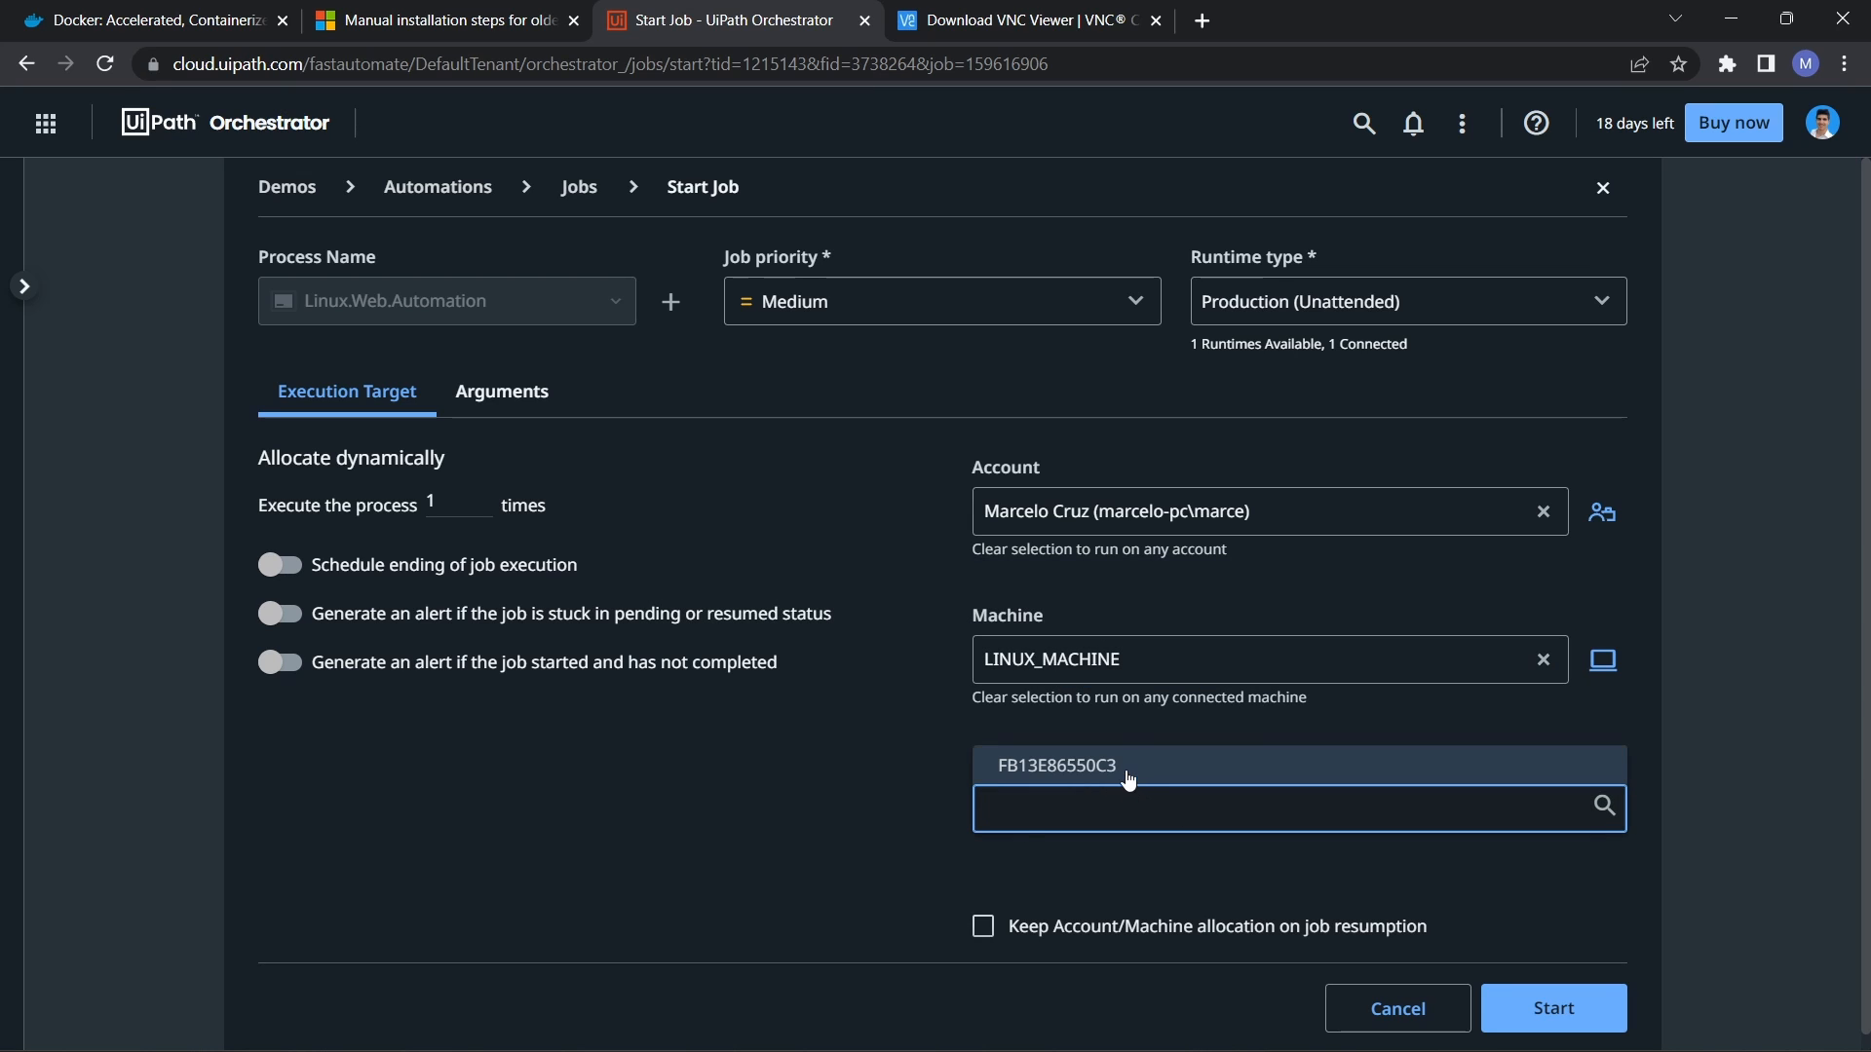
left_click(1128, 772)
left_click(1553, 1008)
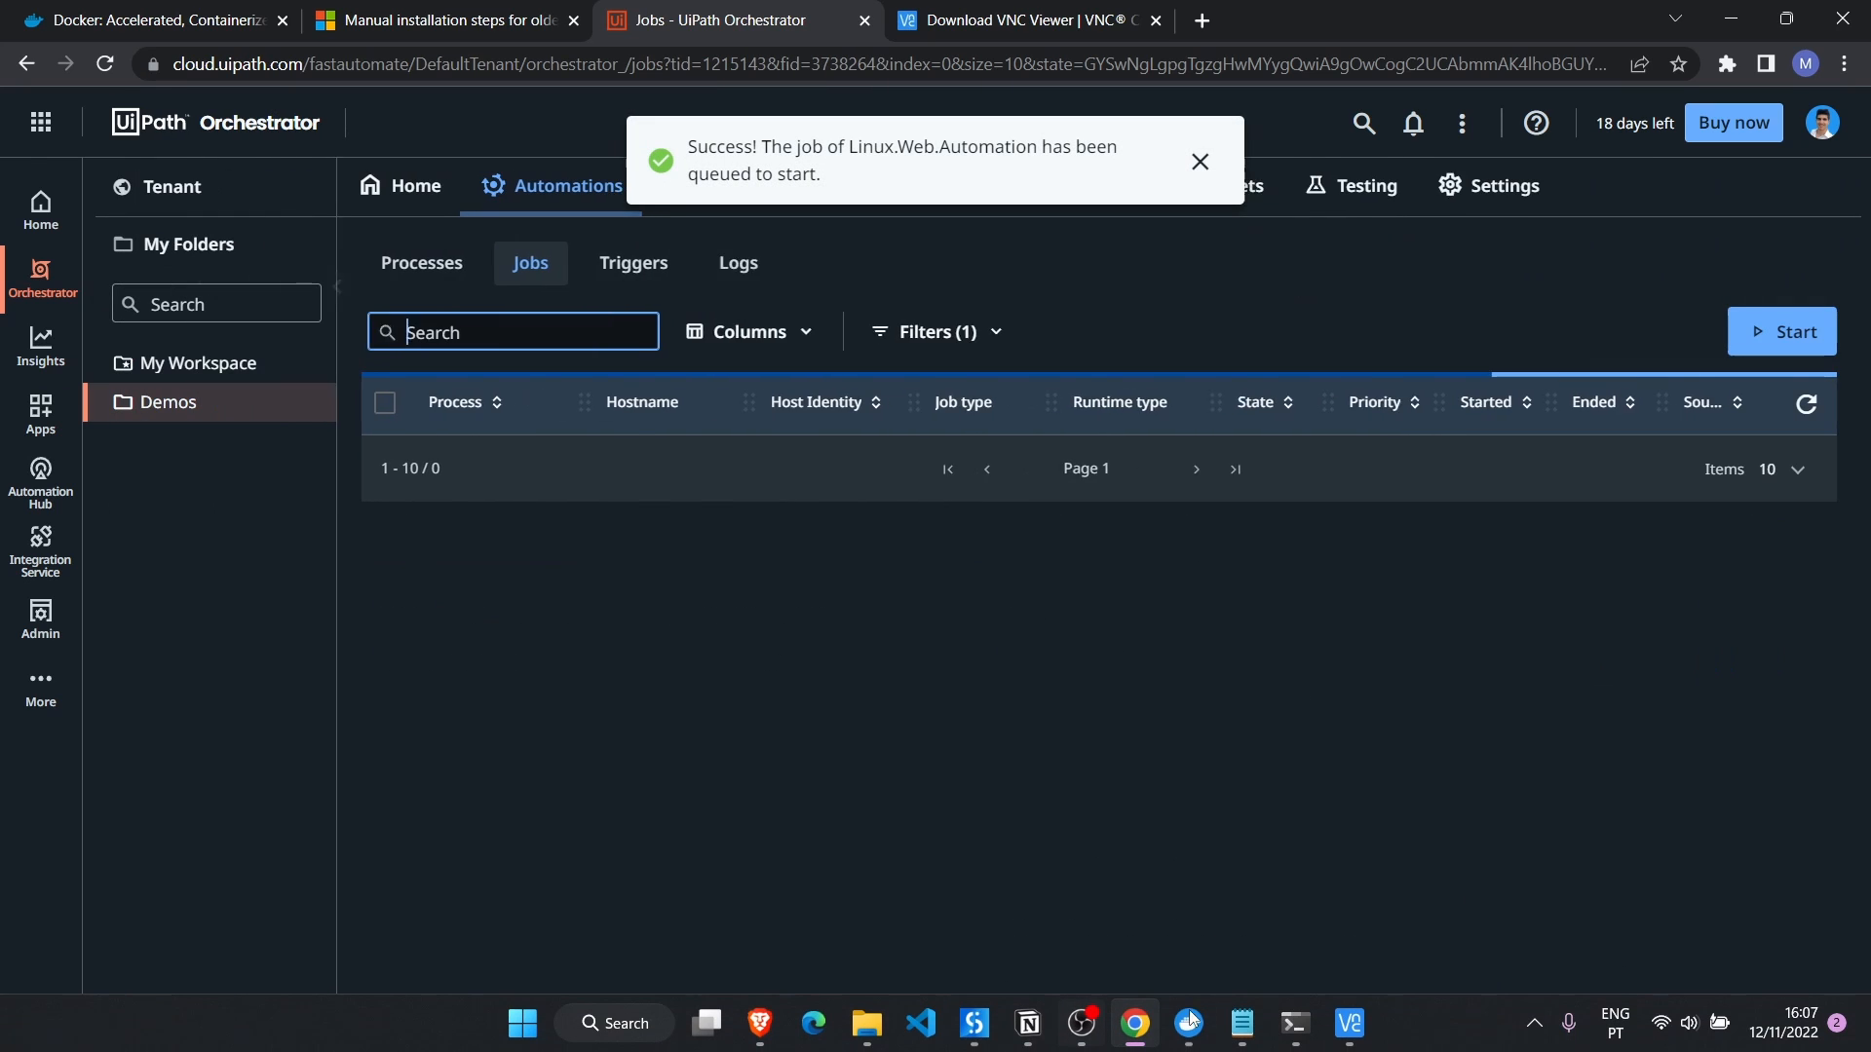
Step: Switch to the localhost:50000 VNC session and open the Solutions page in the robot's browser
mouse_move(1349, 1021)
left_click(1471, 872)
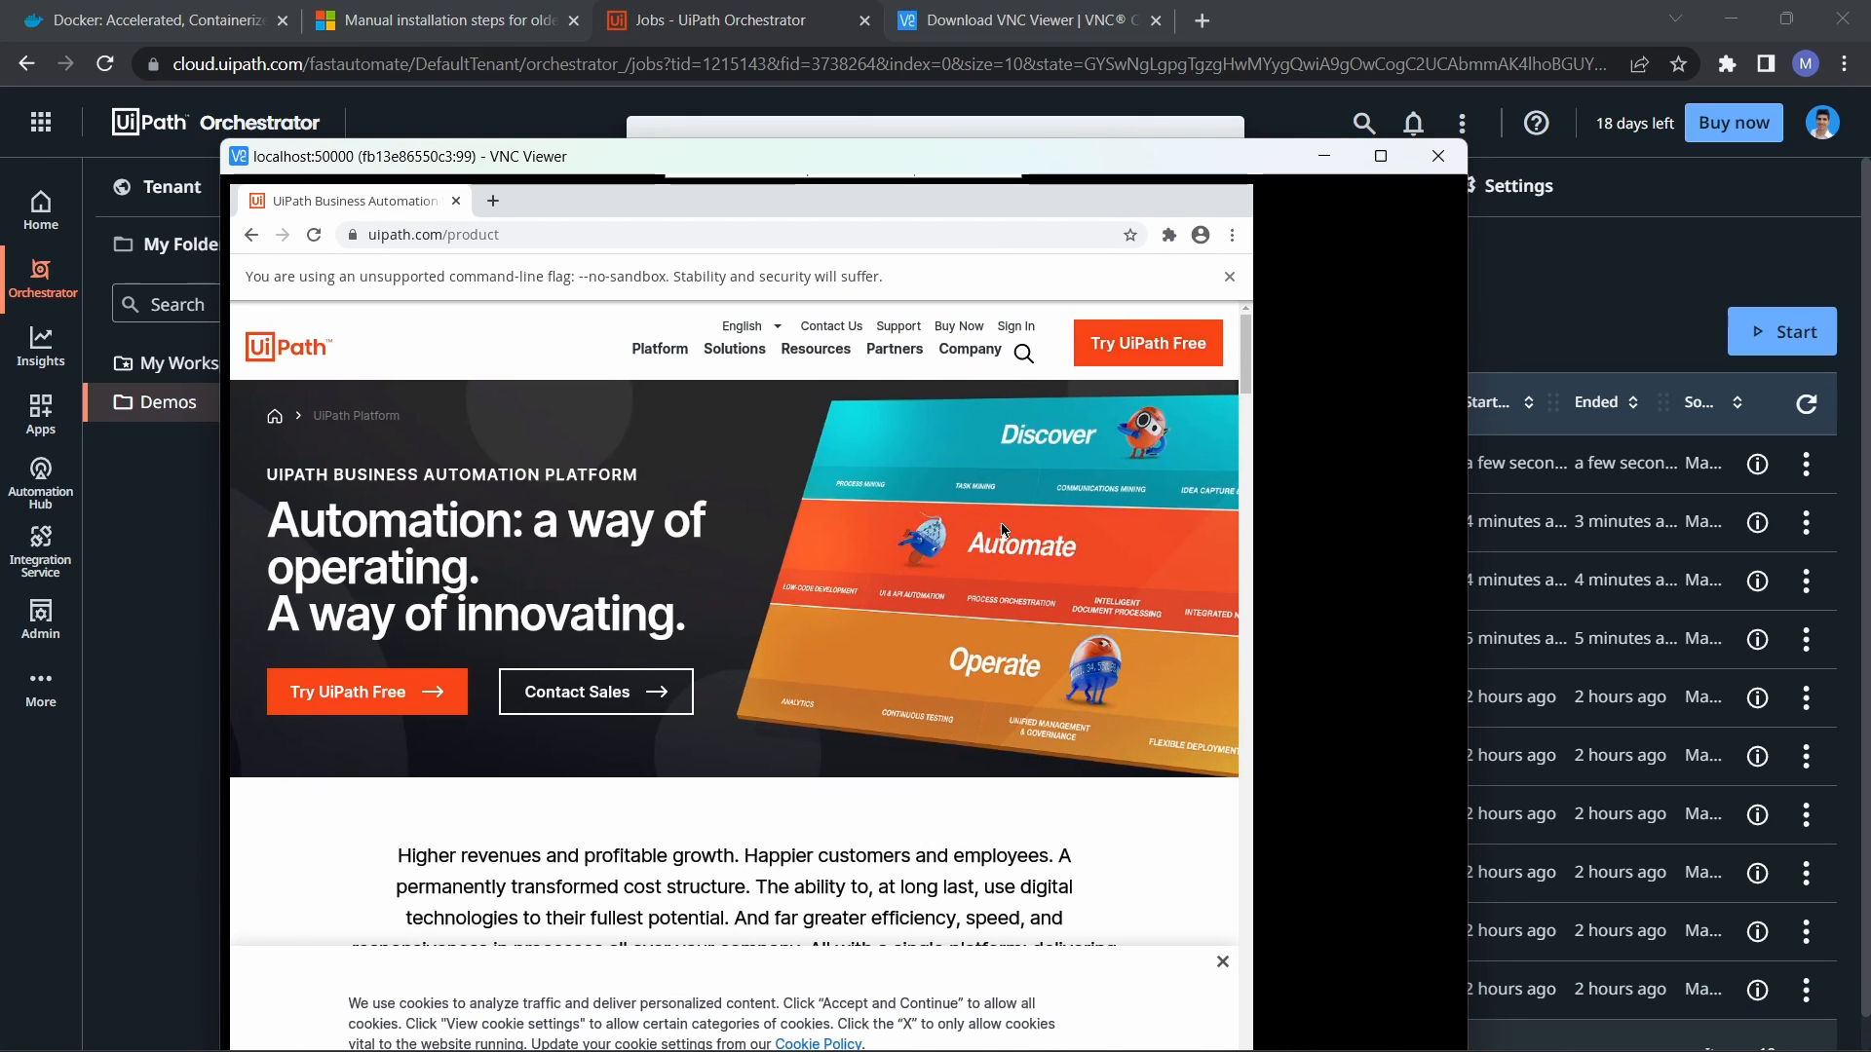
mouse_move(670, 363)
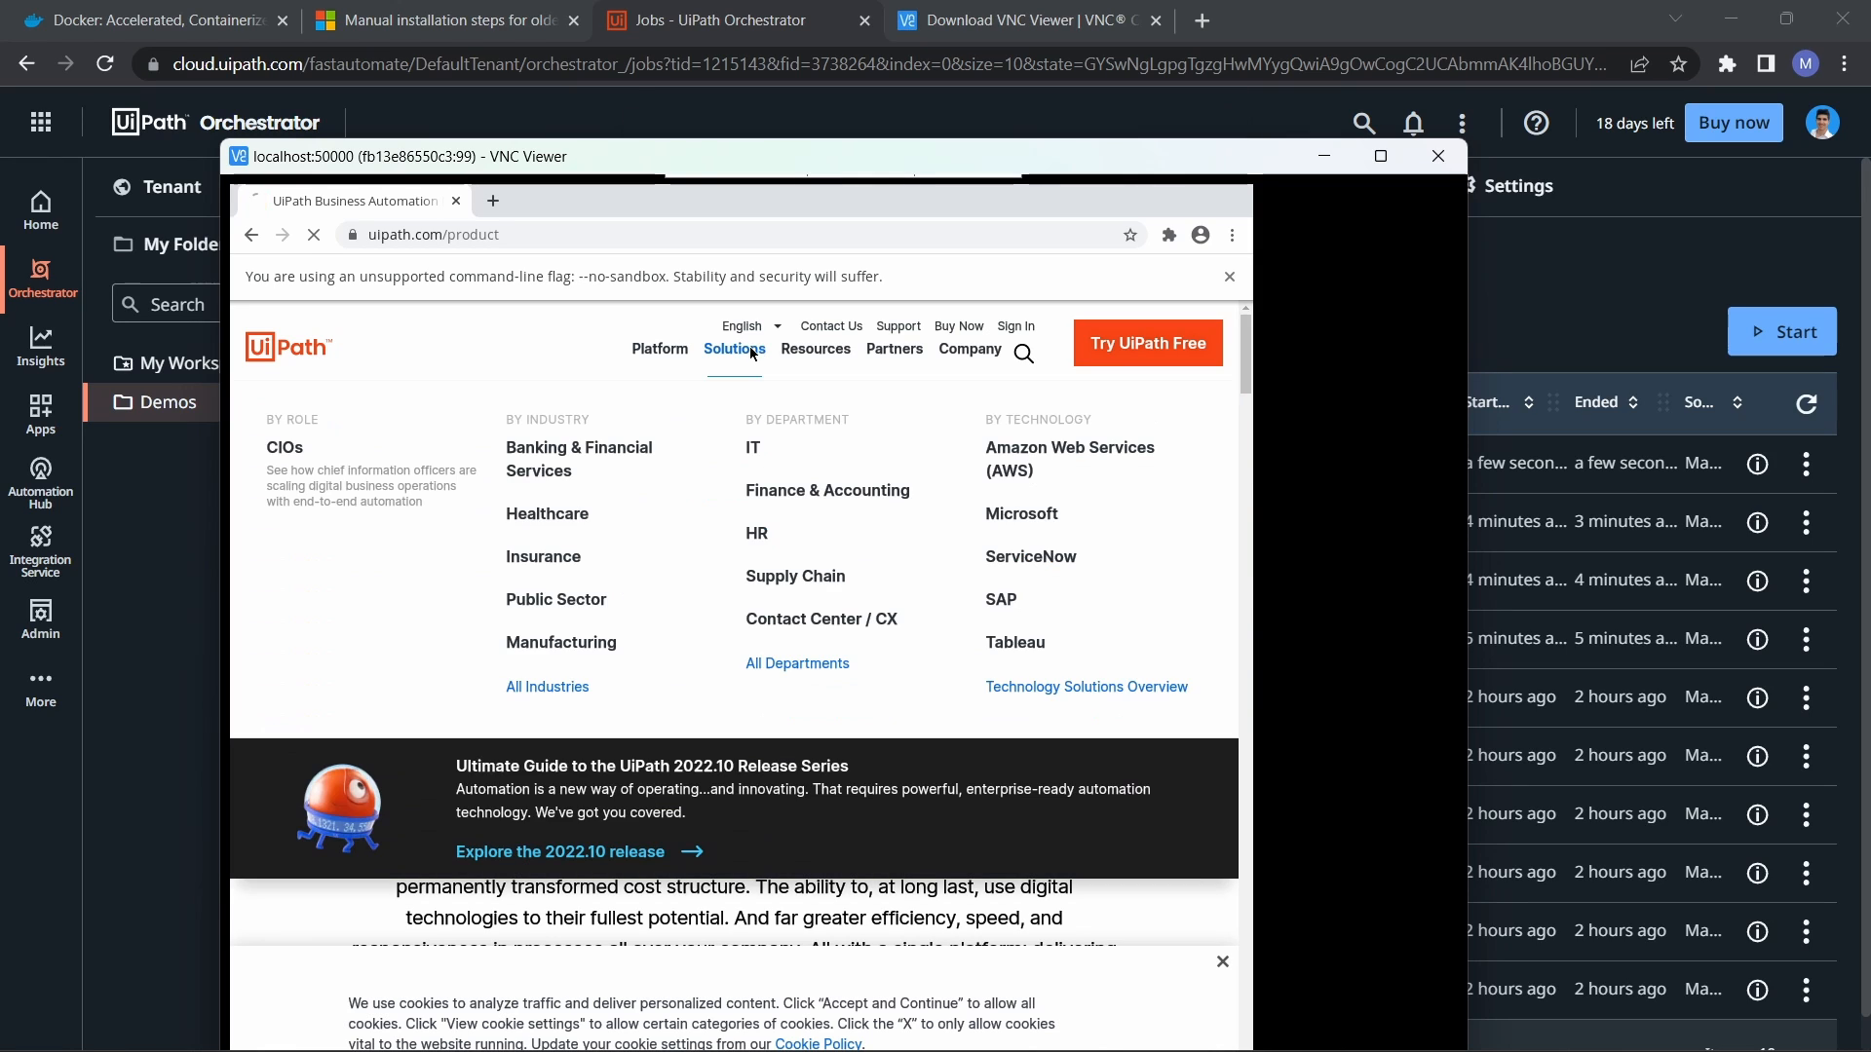
left_click(748, 348)
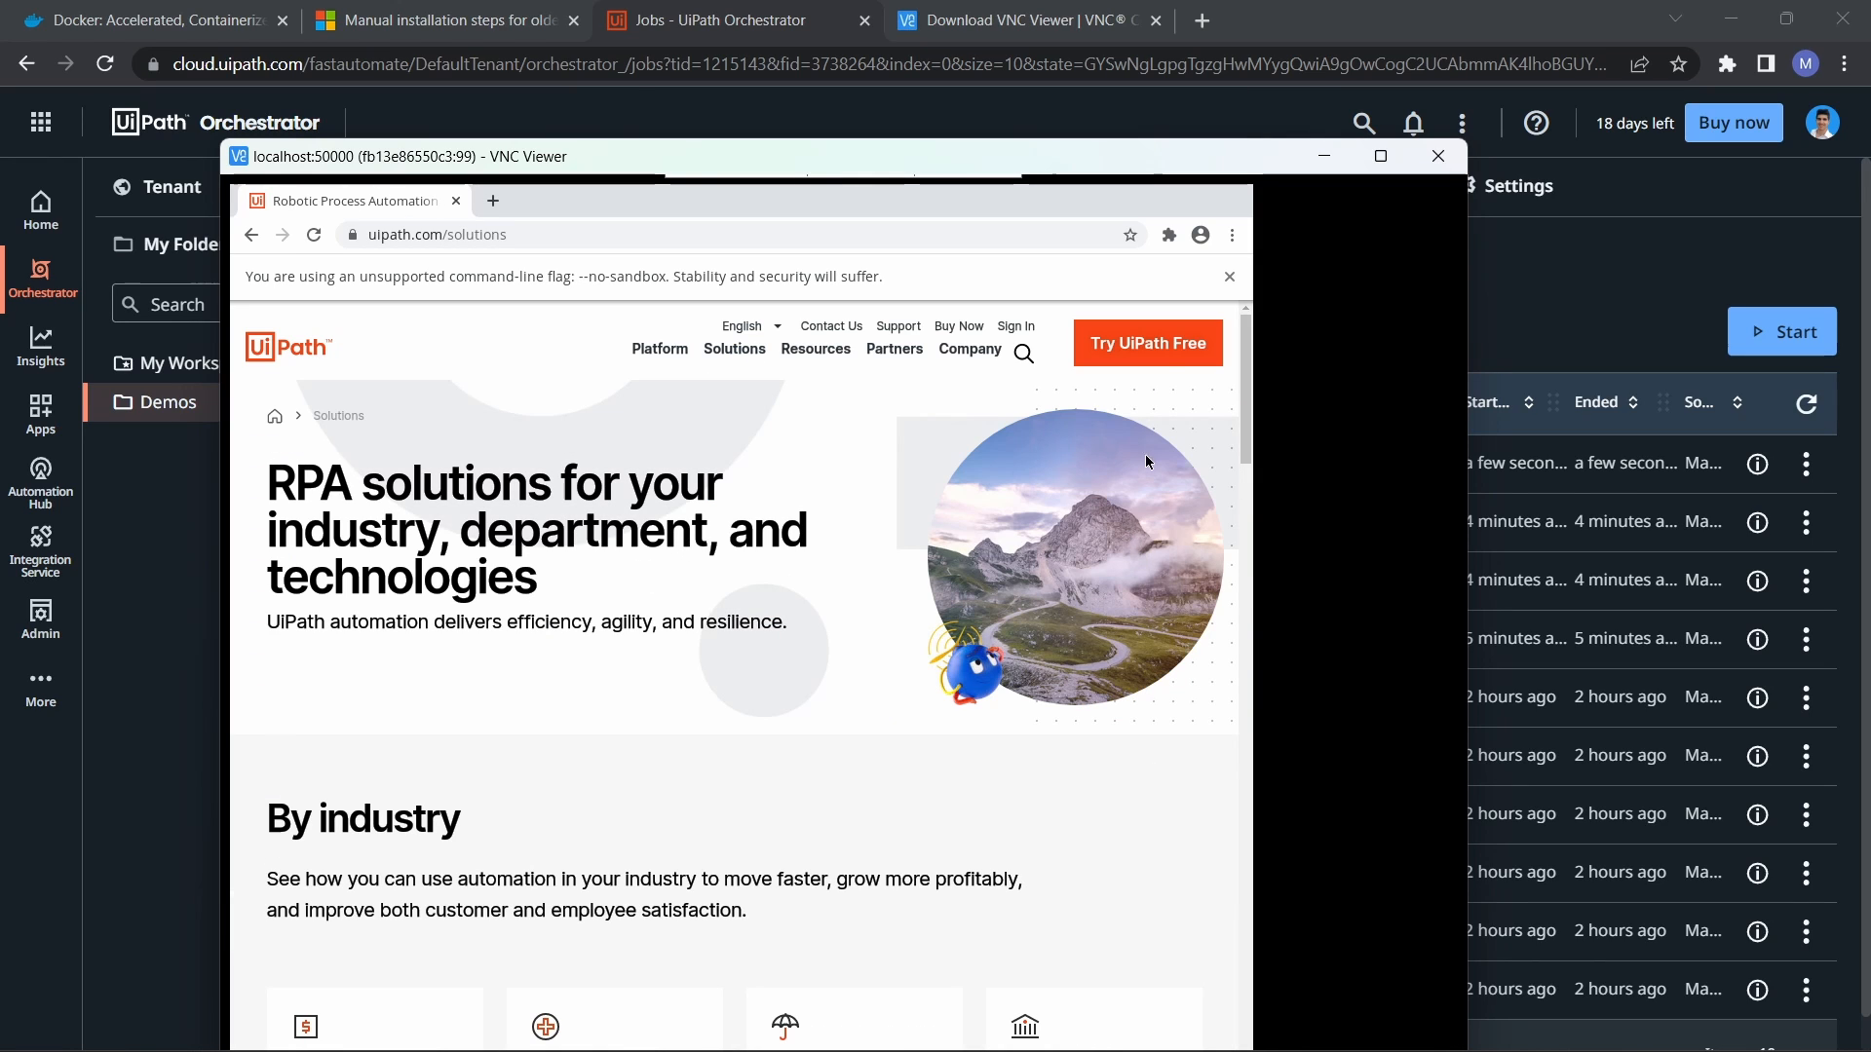